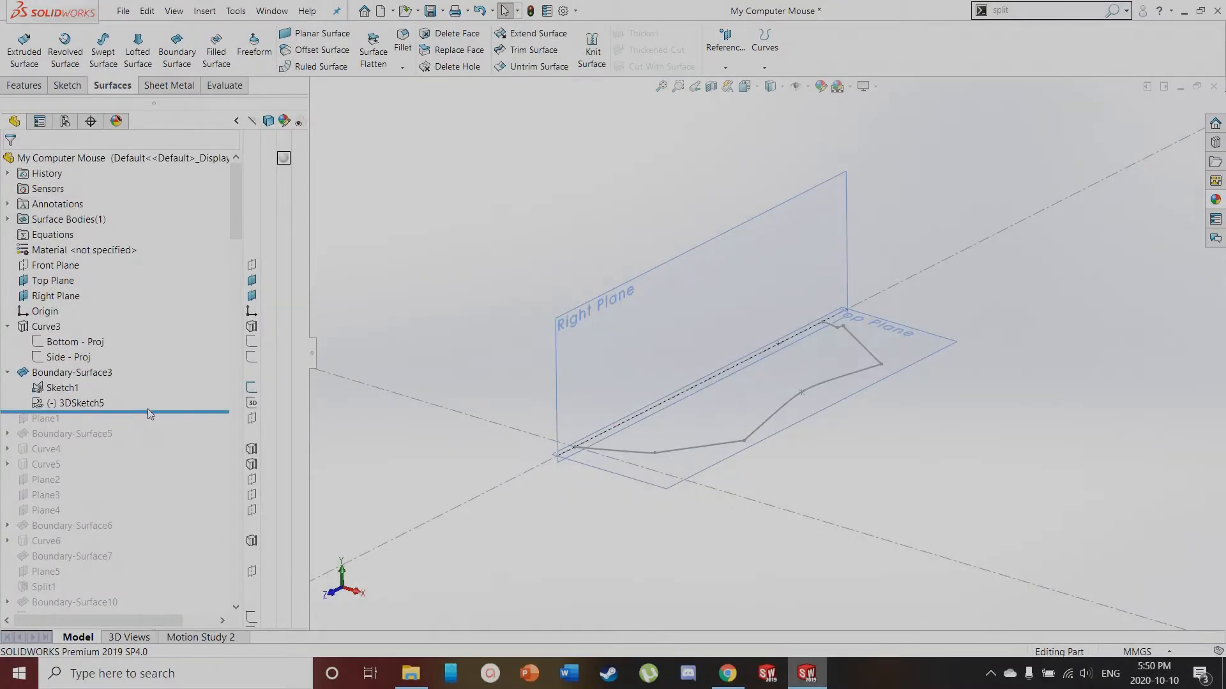
Show the Bottom - Proj sketch and compare it with Sketch1 on the Top Plane
click(62, 388)
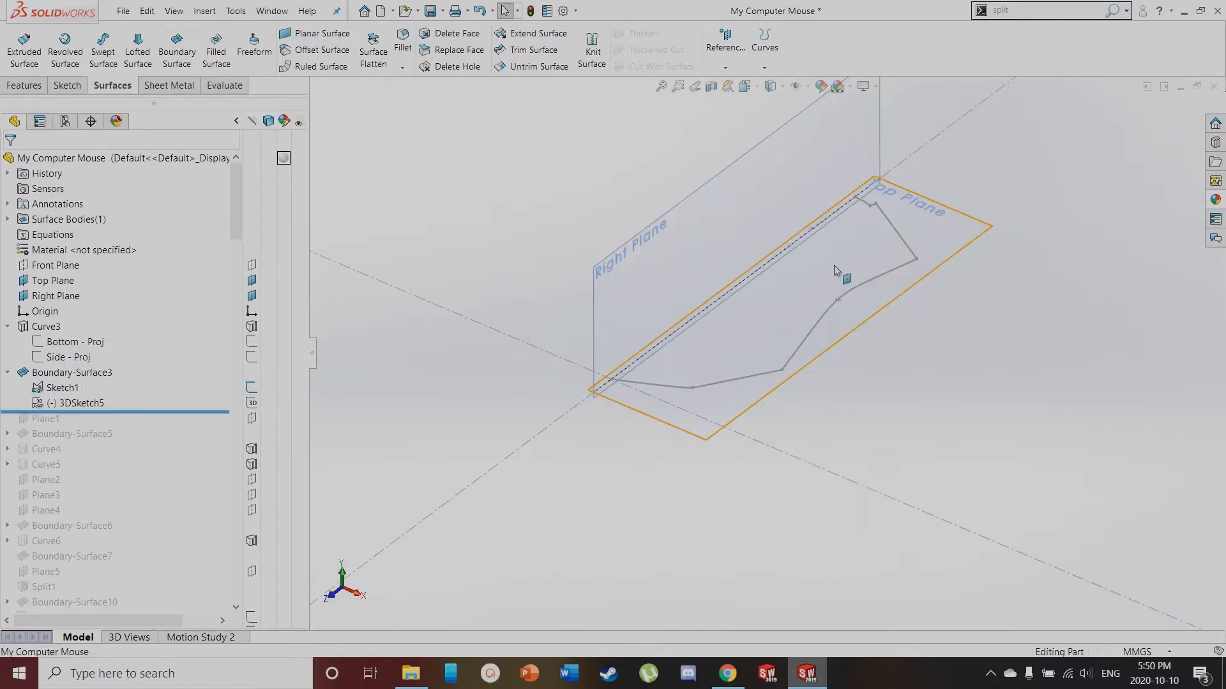
scroll(835, 266, down, 1)
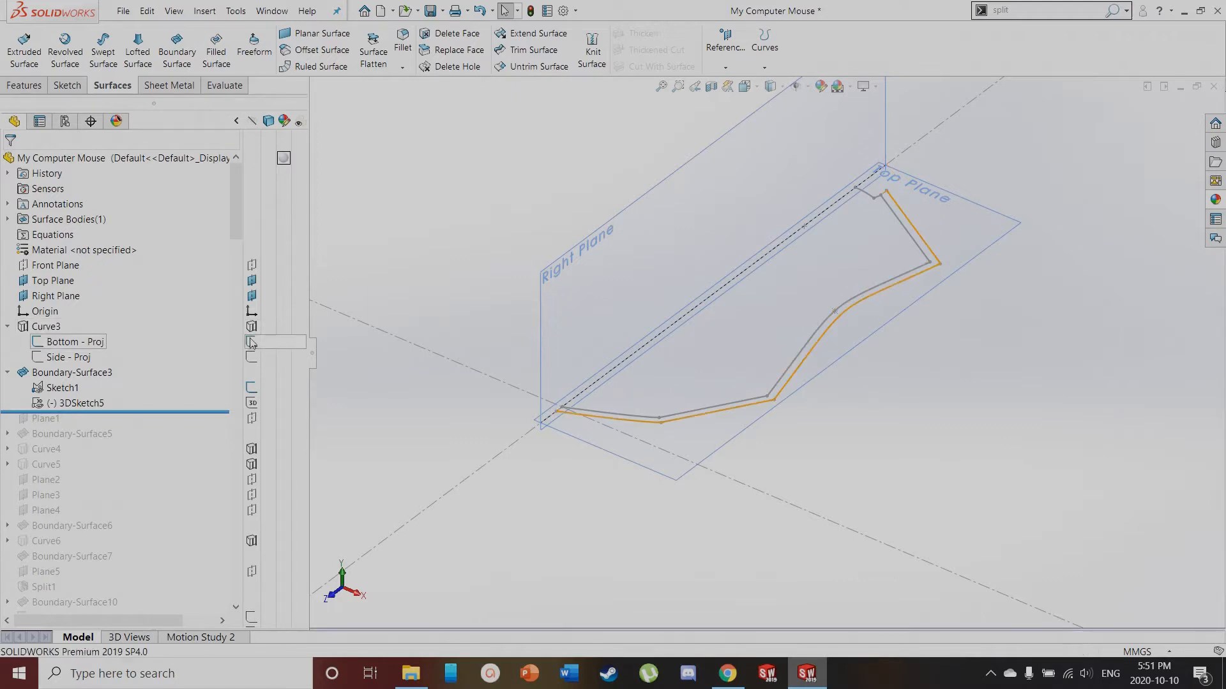
middle_drag(642, 247, 675, 337)
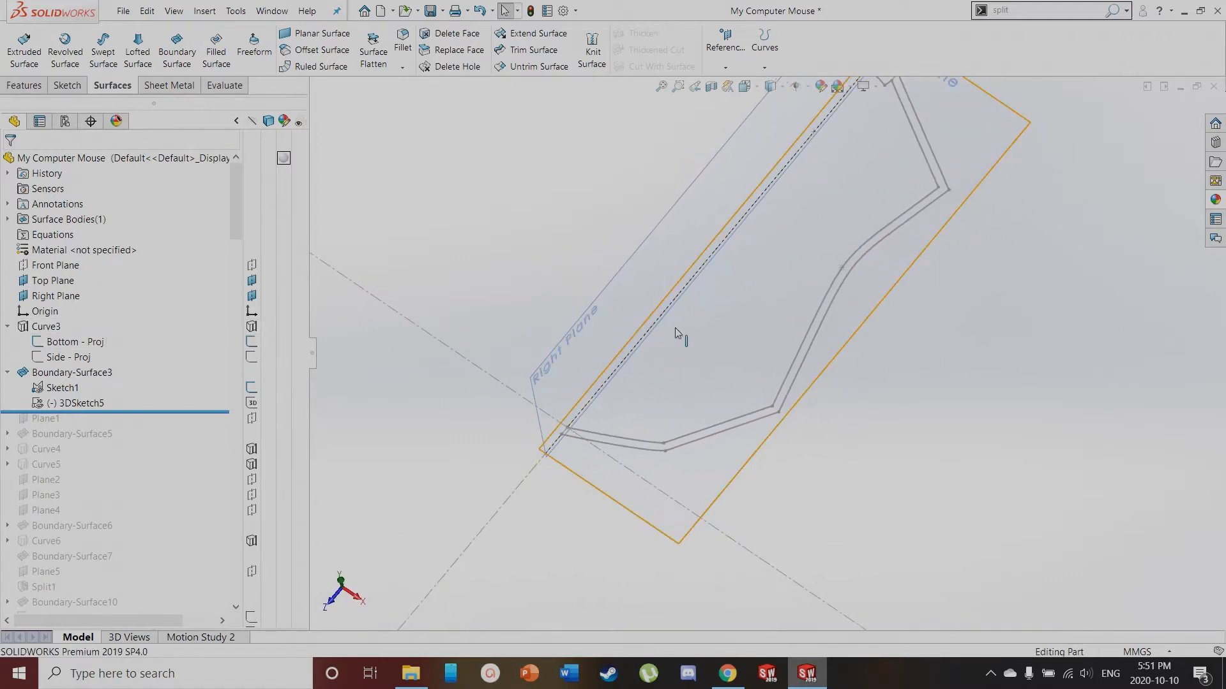
middle_drag(873, 258, 648, 222)
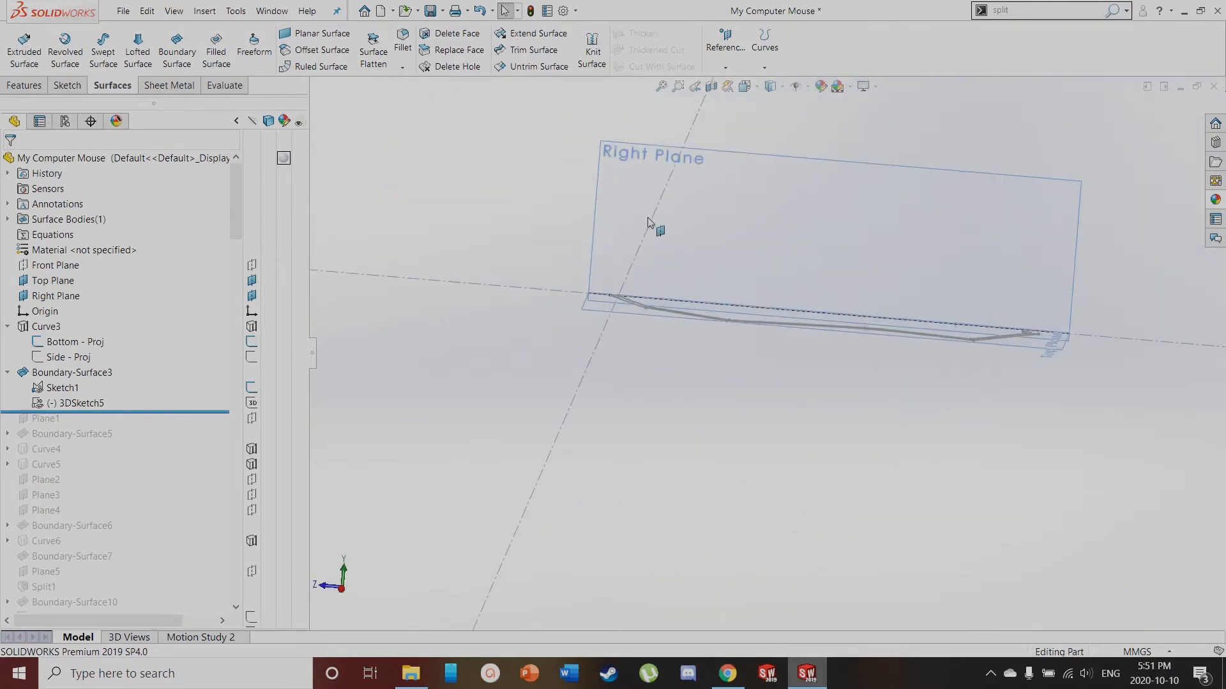
Show the Side - Proj sketch on the Right Plane and view it together with the Bottom - Proj sketch
click(630, 183)
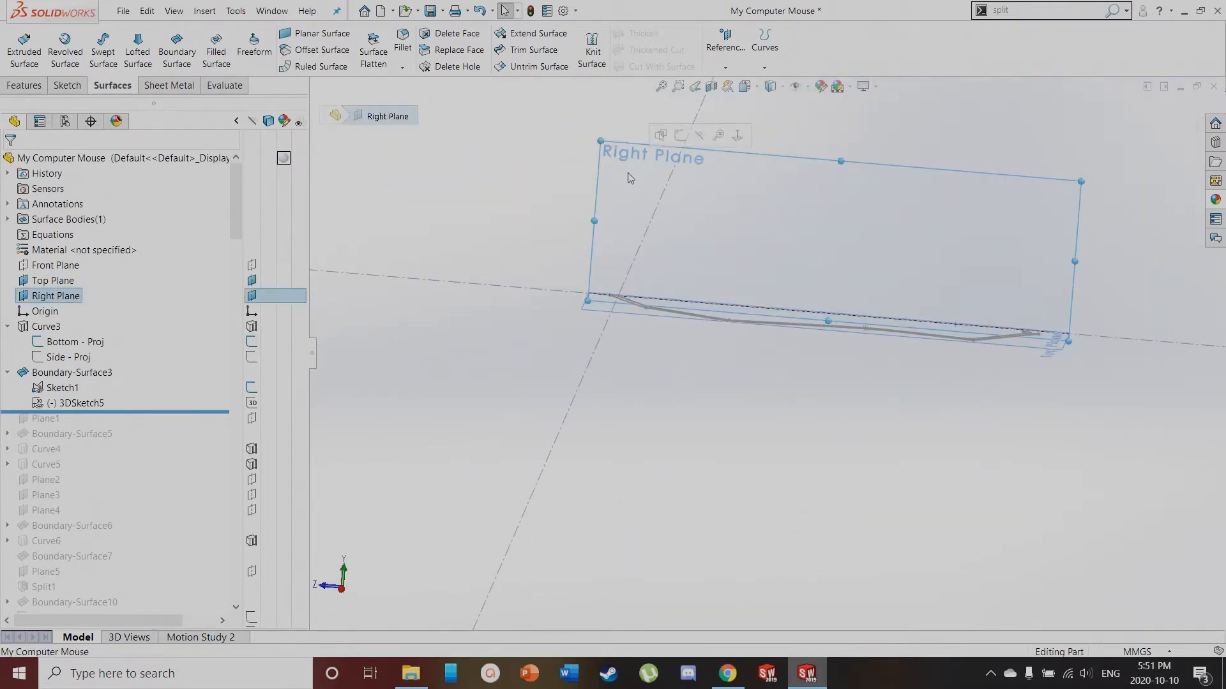
click(249, 359)
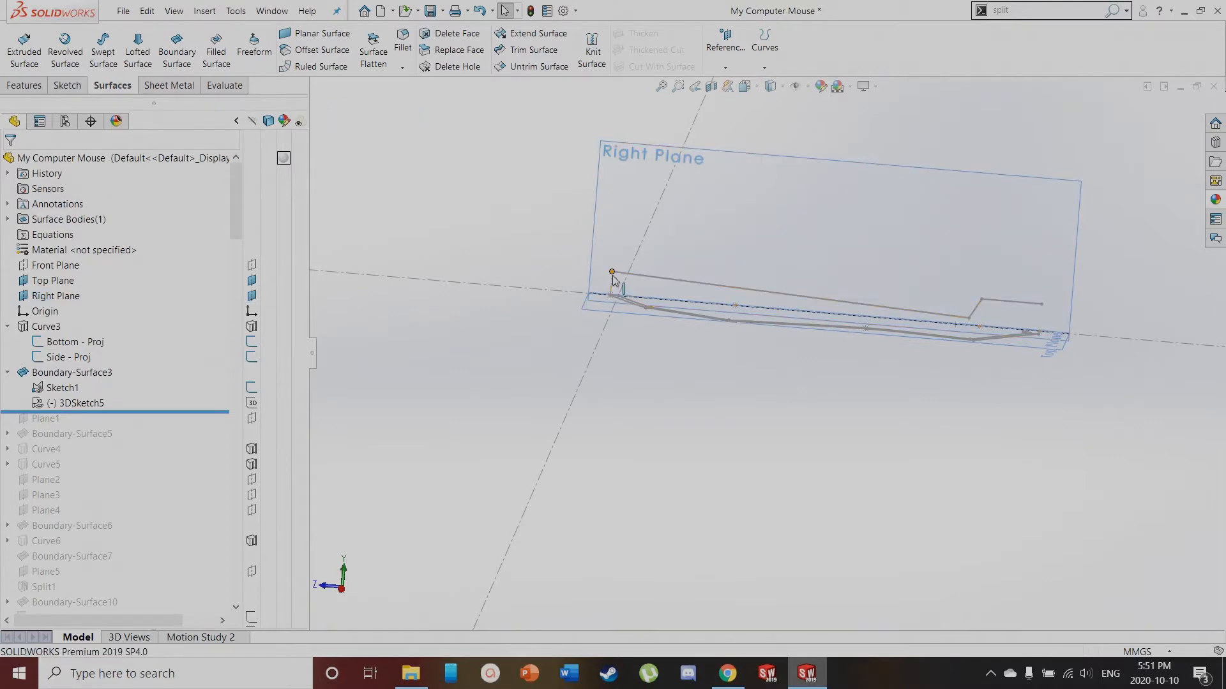
mouse_move(1045, 305)
middle_down()
mouse_move(796, 331)
mouse_move(786, 348)
middle_up()
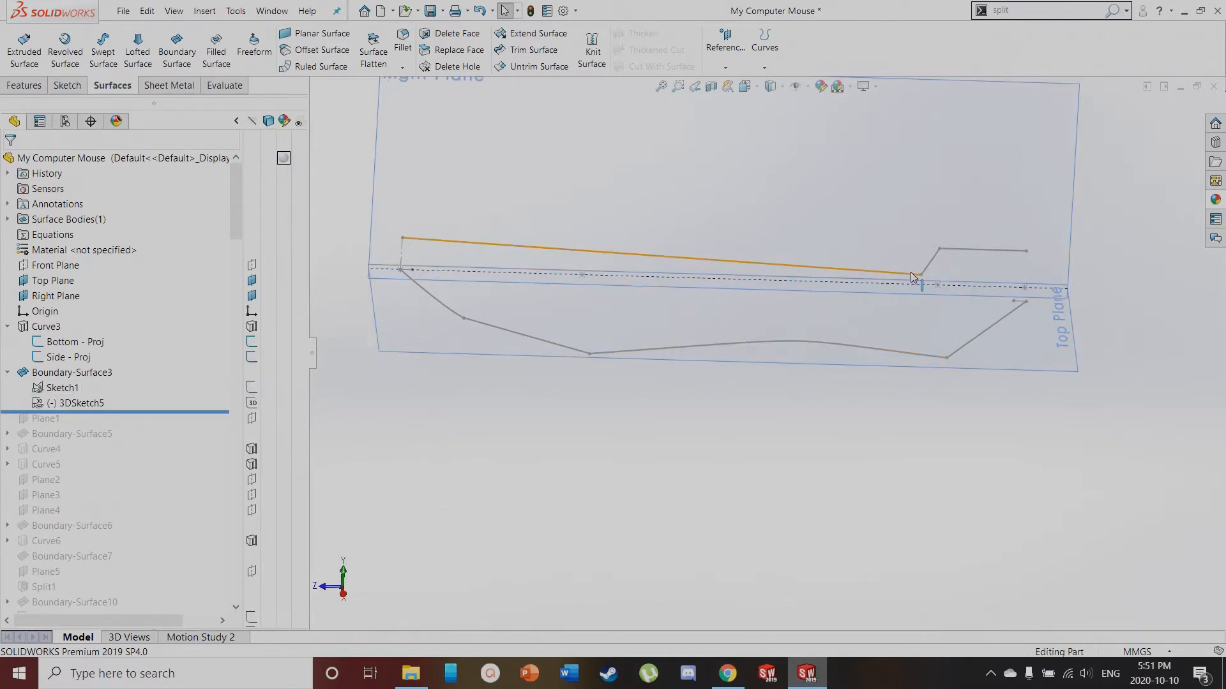
key(z)
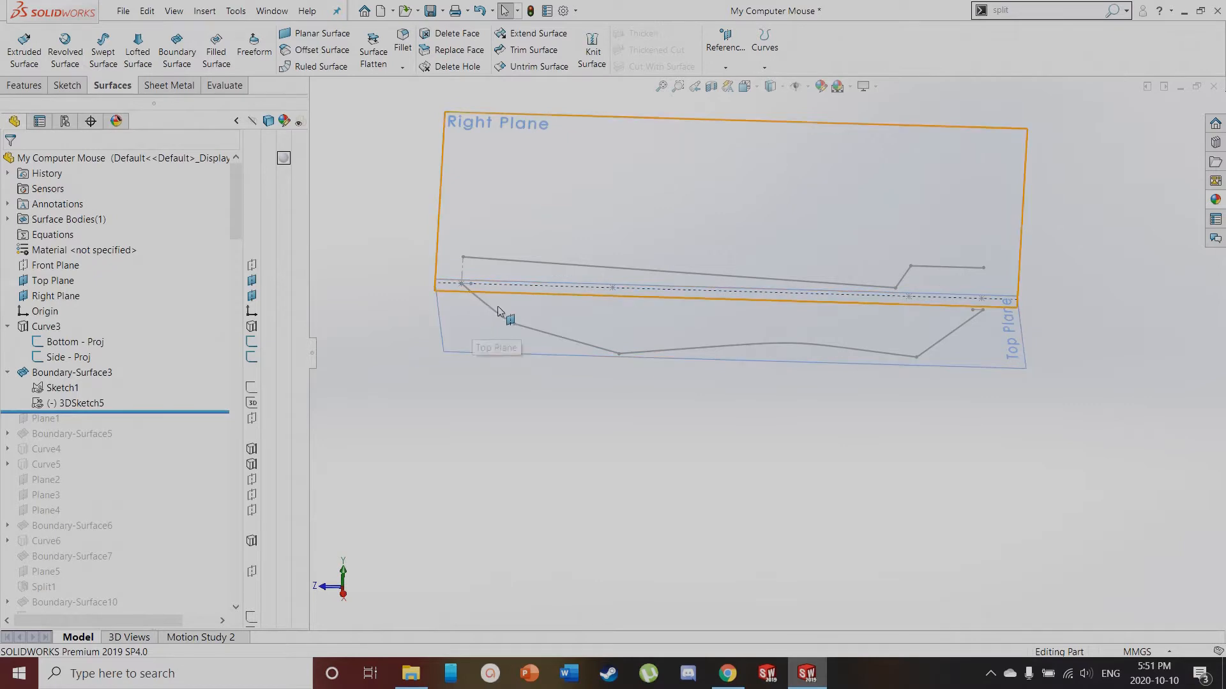
click(764, 64)
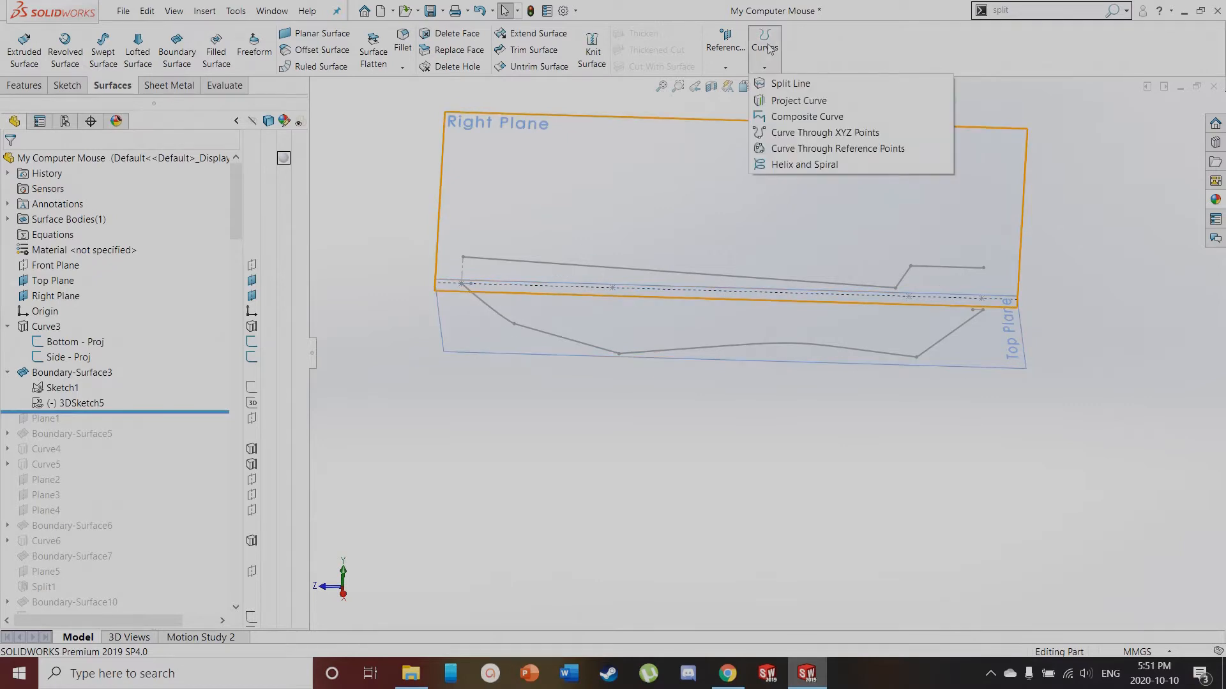
click(785, 101)
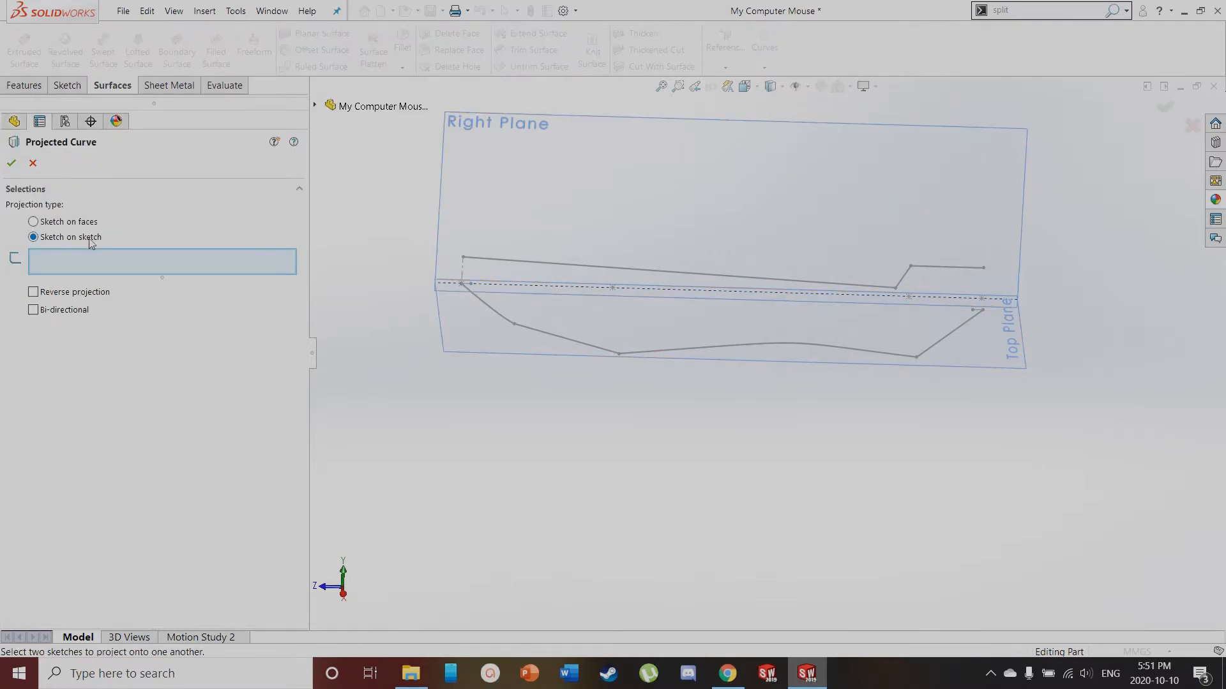
click(33, 163)
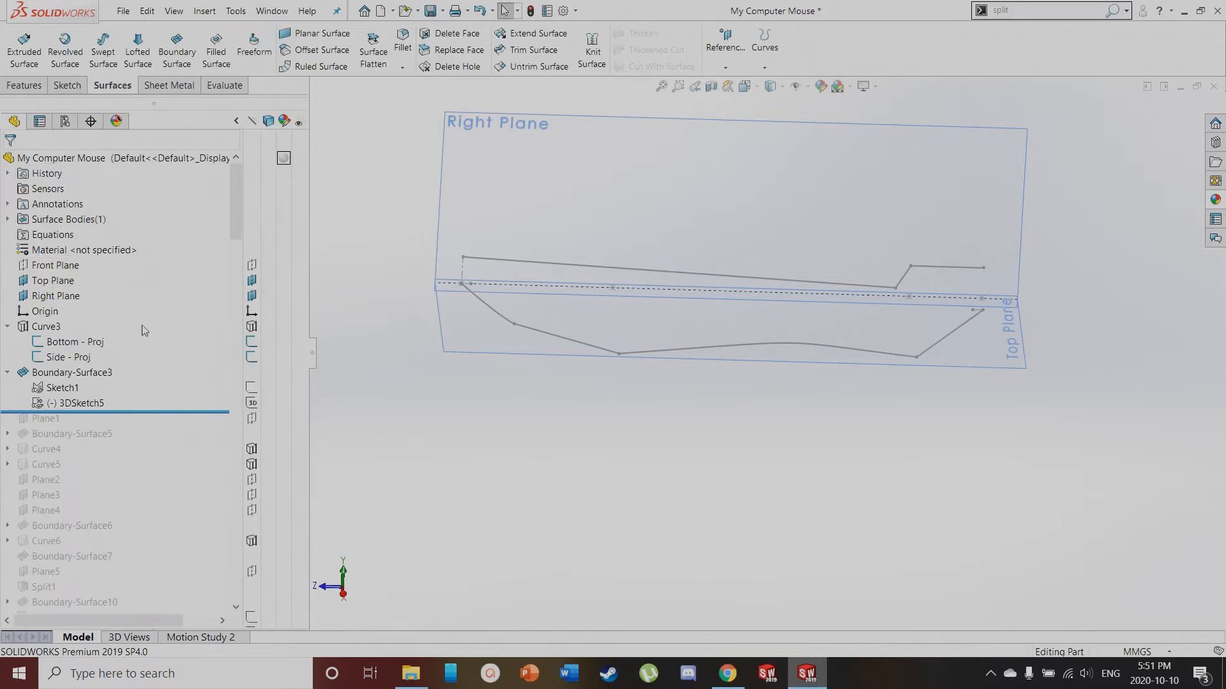
Show the projected curve Curve3 with its Bottom - Proj and Side - Proj sketches hidden
click(253, 331)
click(561, 443)
middle_drag(562, 444, 593, 466)
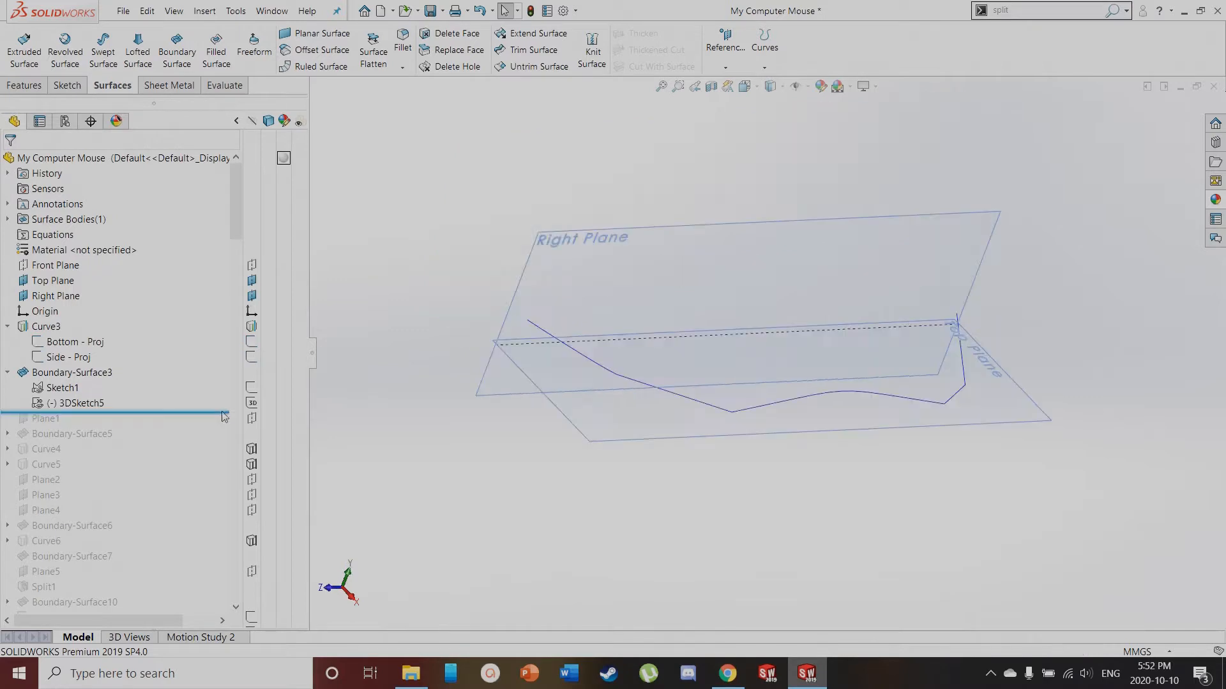
Show Sketch1 and 3DSketch5 and examine the connecting lines and splines between the base outline and Curve3
click(251, 387)
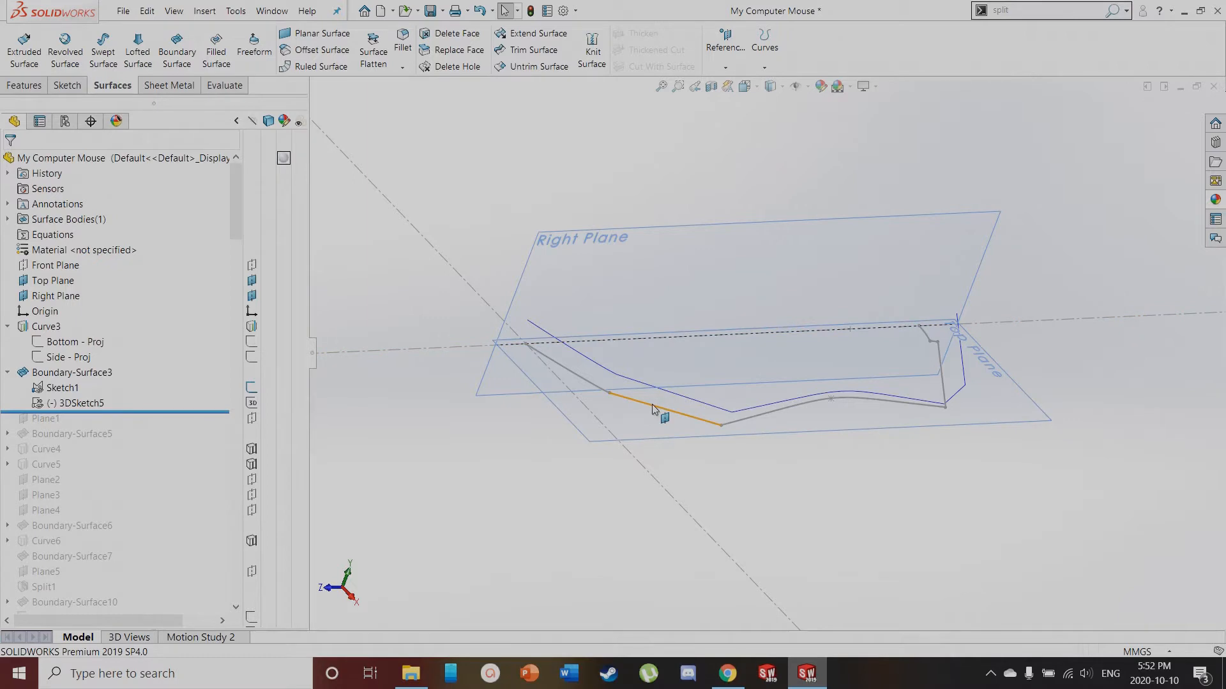
click(251, 404)
middle_drag(579, 529, 718, 461)
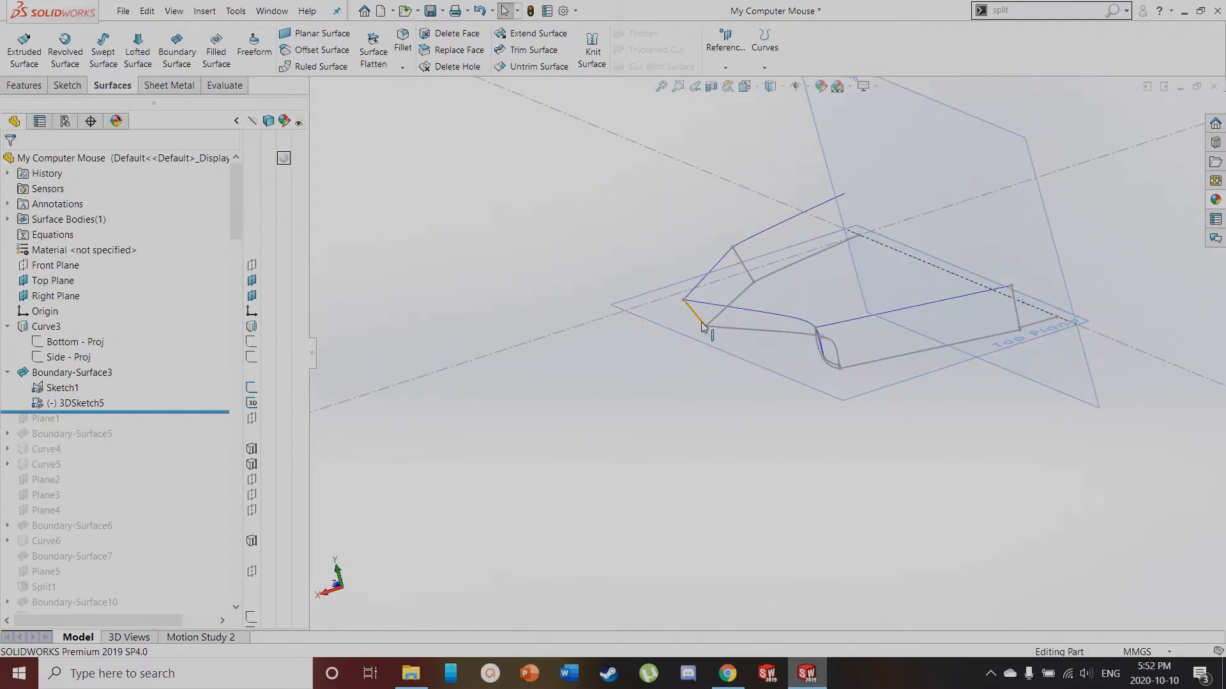
scroll(802, 354, down, 3)
mouse_move(745, 406)
middle_down()
mouse_move(777, 386)
mouse_move(835, 390)
mouse_move(989, 316)
middle_up()
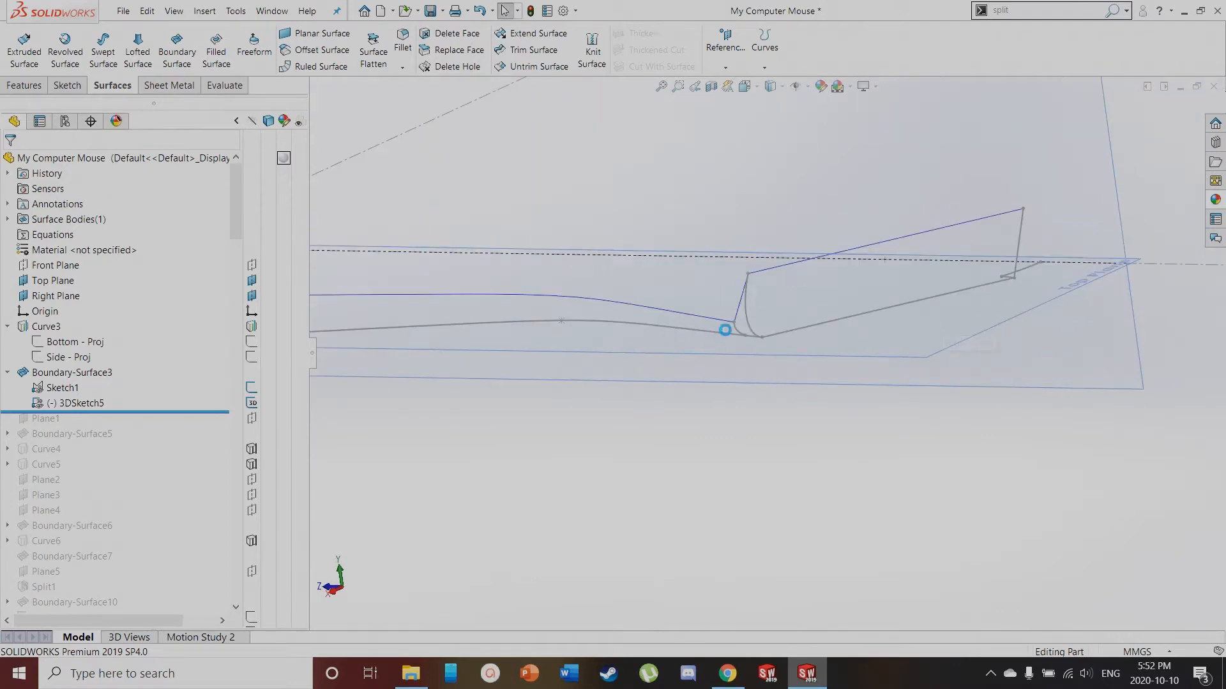
scroll(738, 338, down, 2)
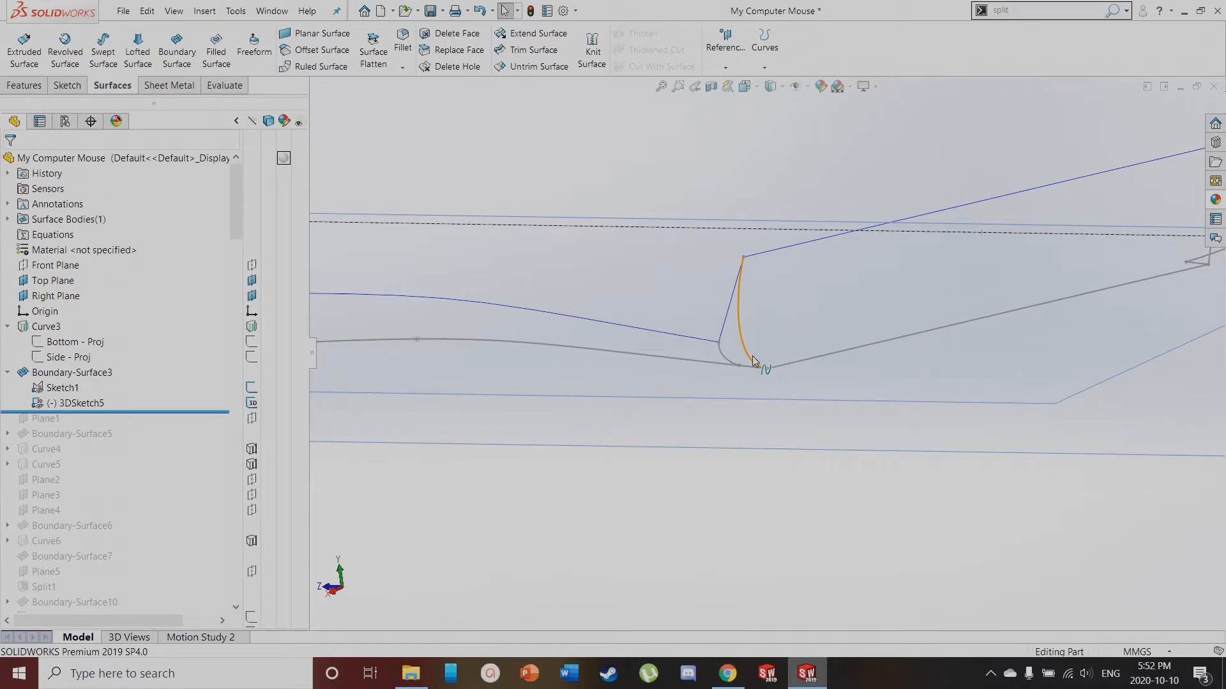
scroll(759, 361, up, 2)
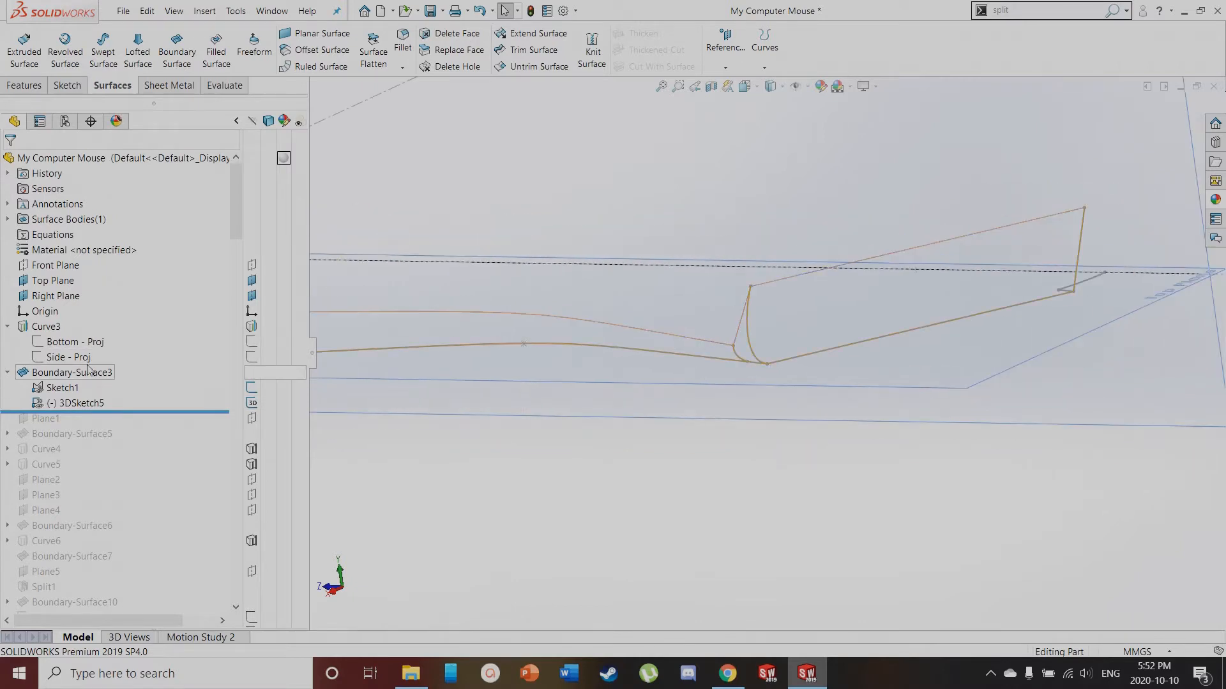
click(171, 51)
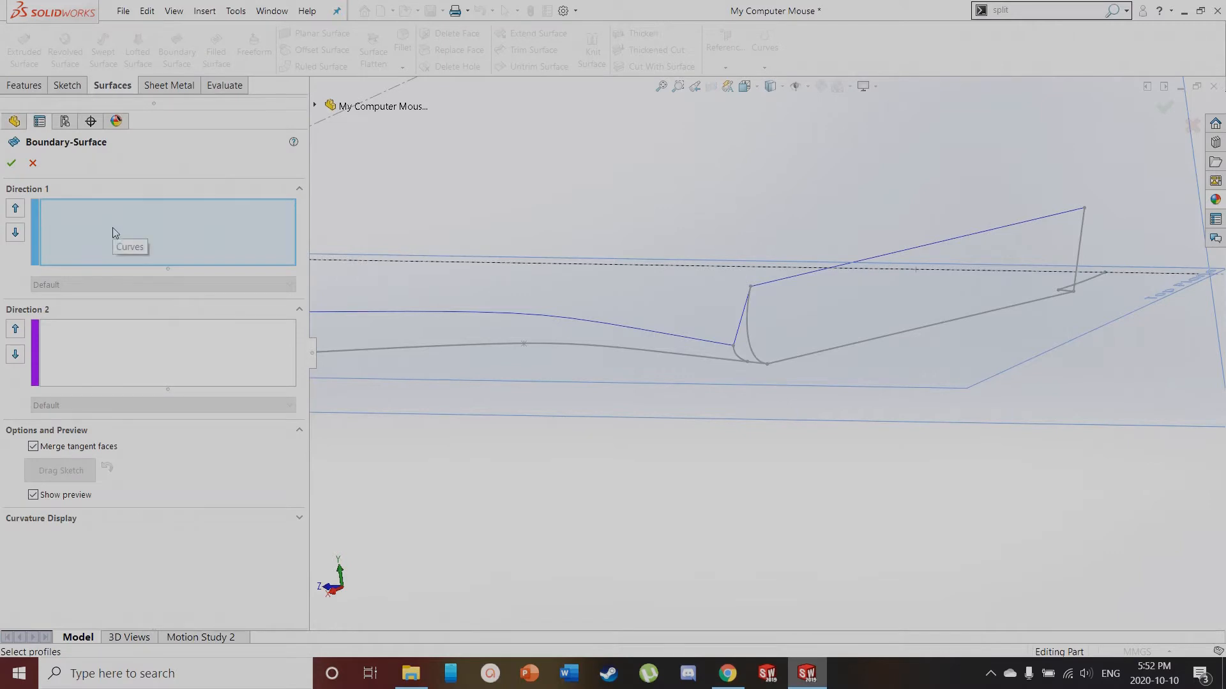
scroll(504, 321, up, 3)
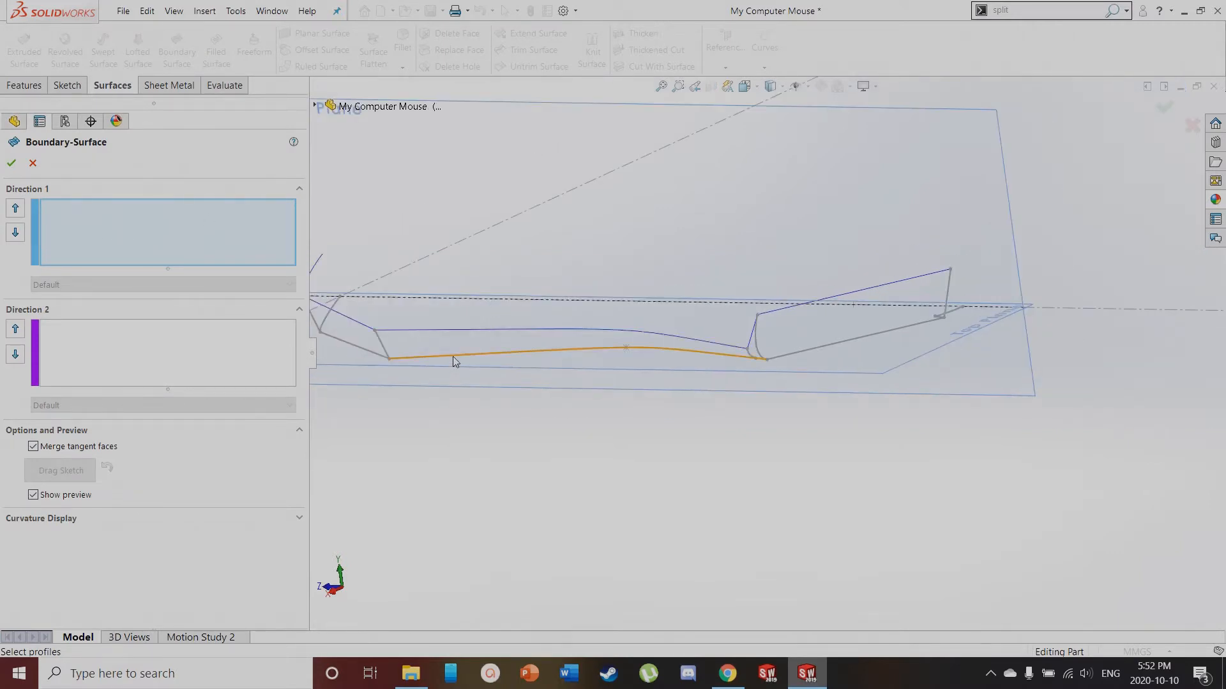
click(90, 339)
scroll(556, 377, up, 3)
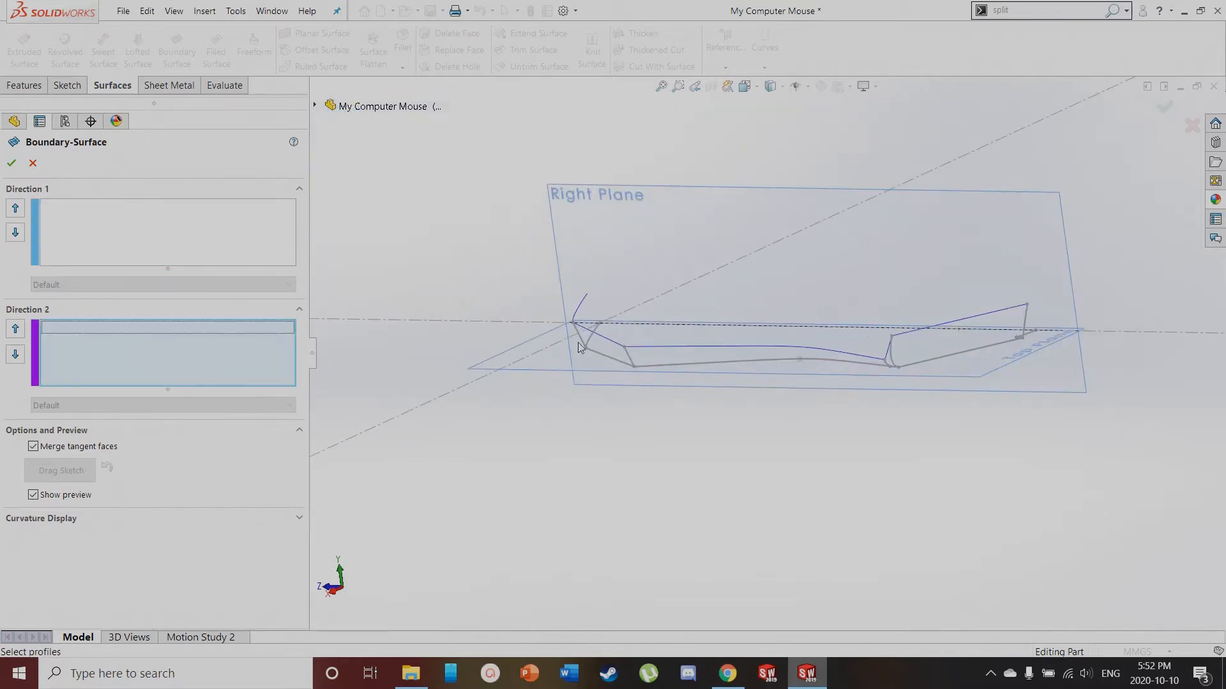
click(33, 163)
Show Boundary-Surface3 and inspect the side wall of the mouse from several angles
click(74, 373)
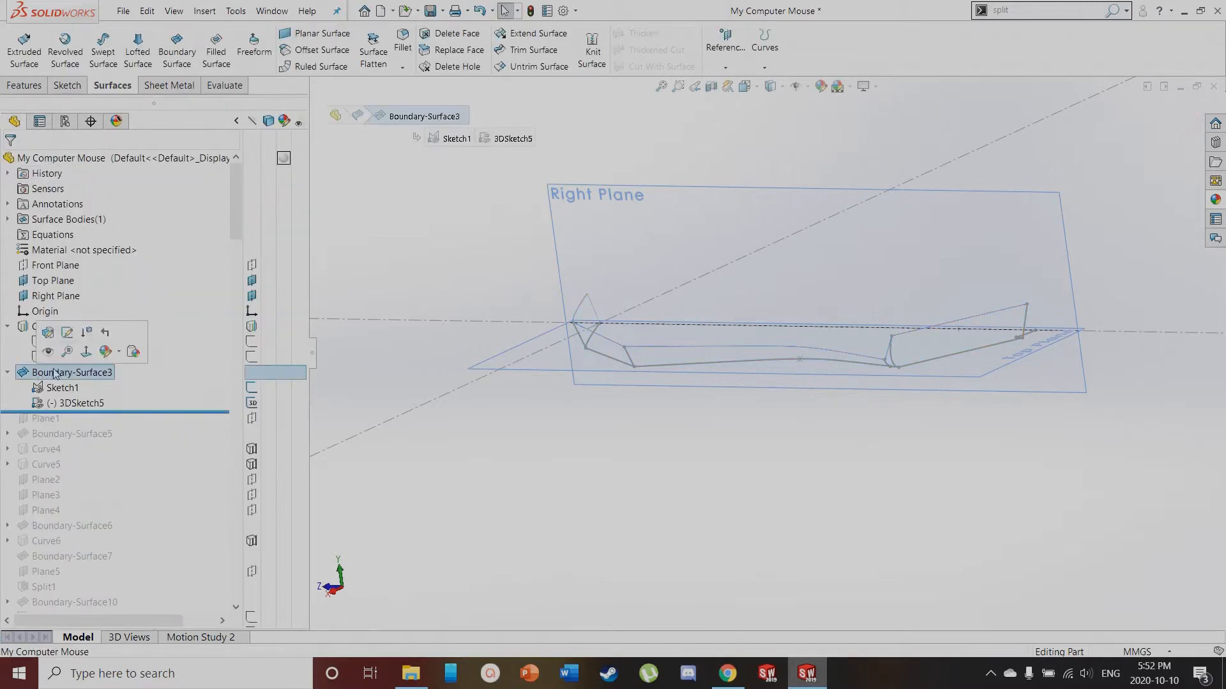
click(667, 455)
scroll(648, 360, down, 4)
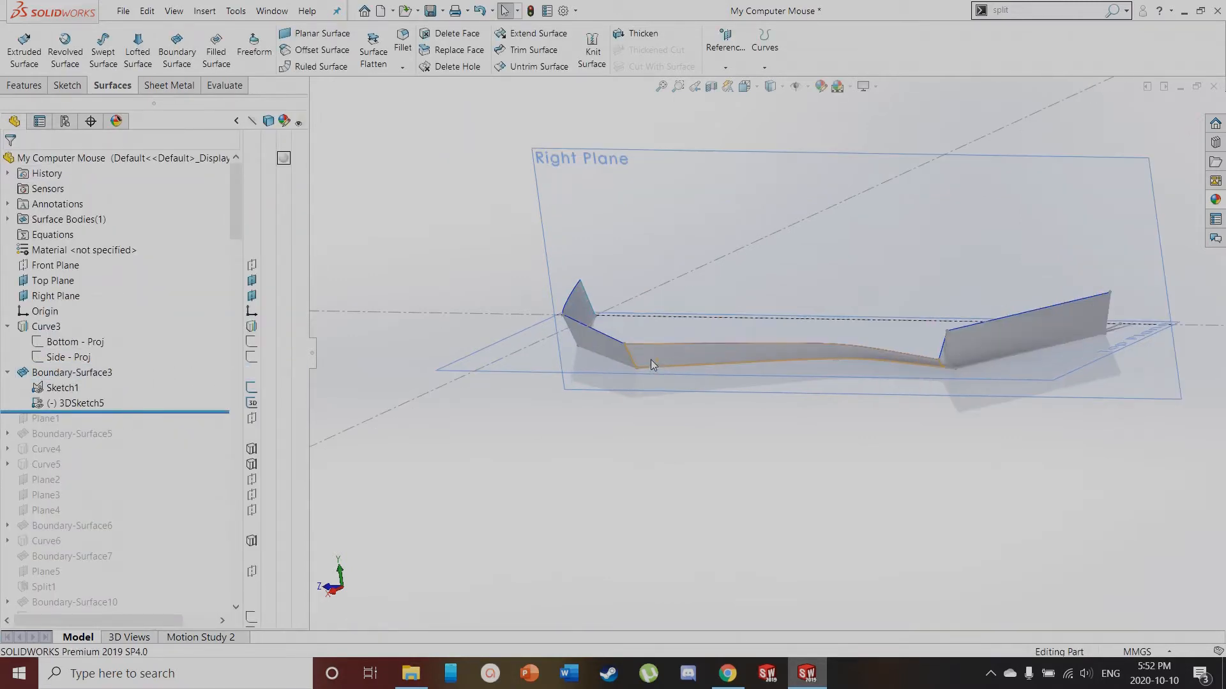
middle_drag(454, 387, 600, 383)
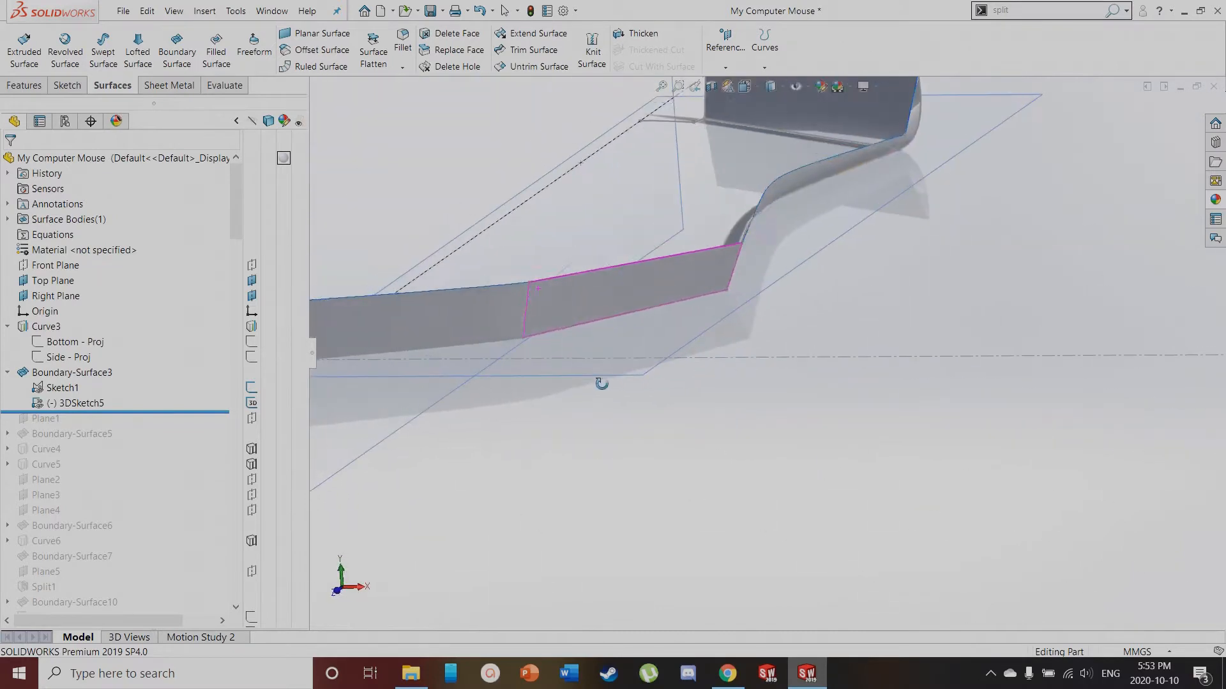
scroll(603, 382, up, 4)
scroll(791, 234, down, 3)
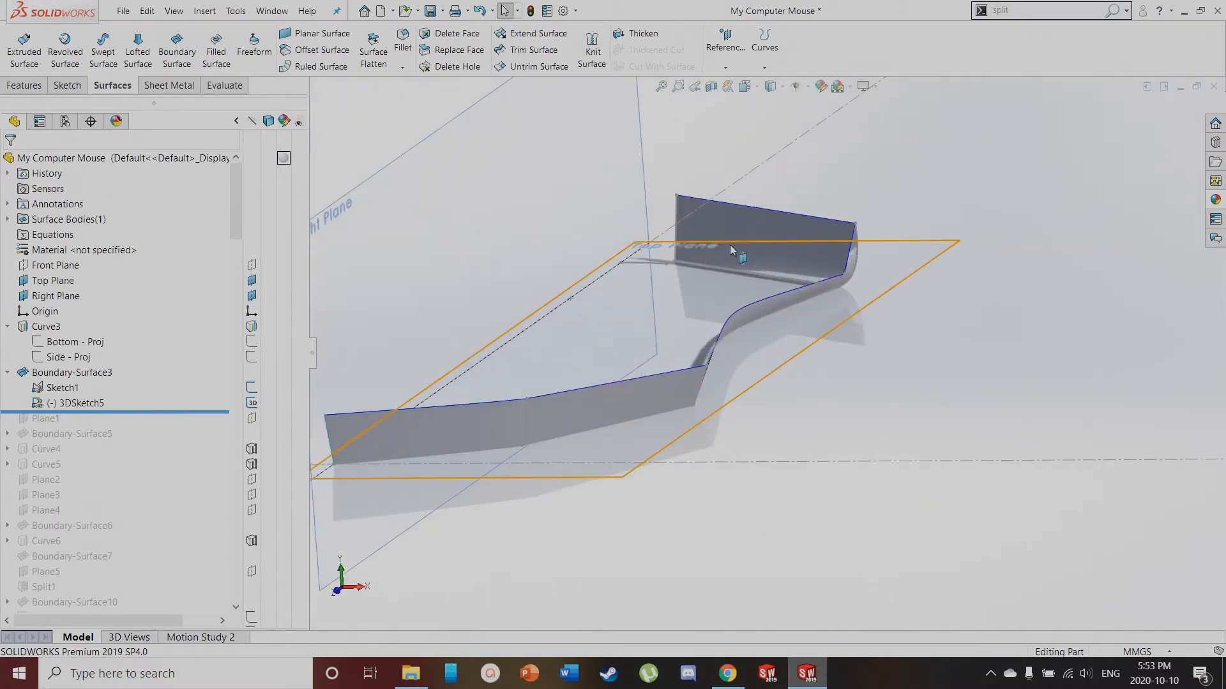
middle_drag(950, 340, 939, 364)
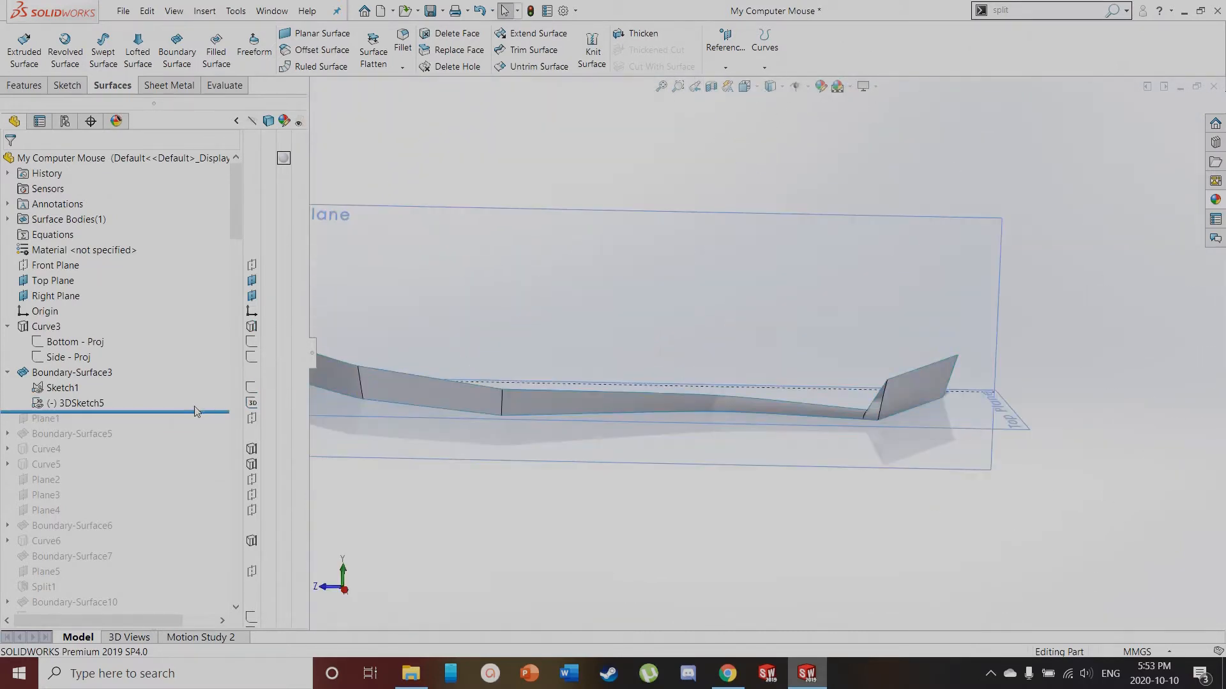
Roll the feature history forward past Plane1 and show that plane above the Top Plane
drag(199, 412, 199, 424)
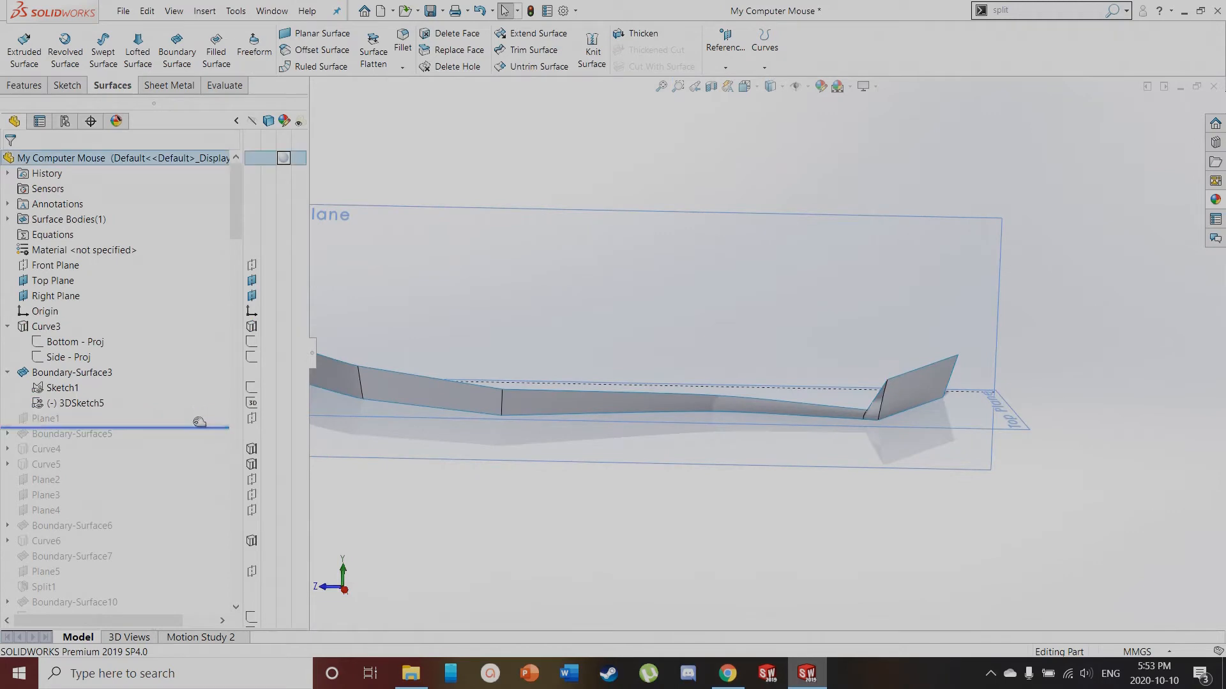
click(253, 420)
middle_drag(997, 573, 1012, 626)
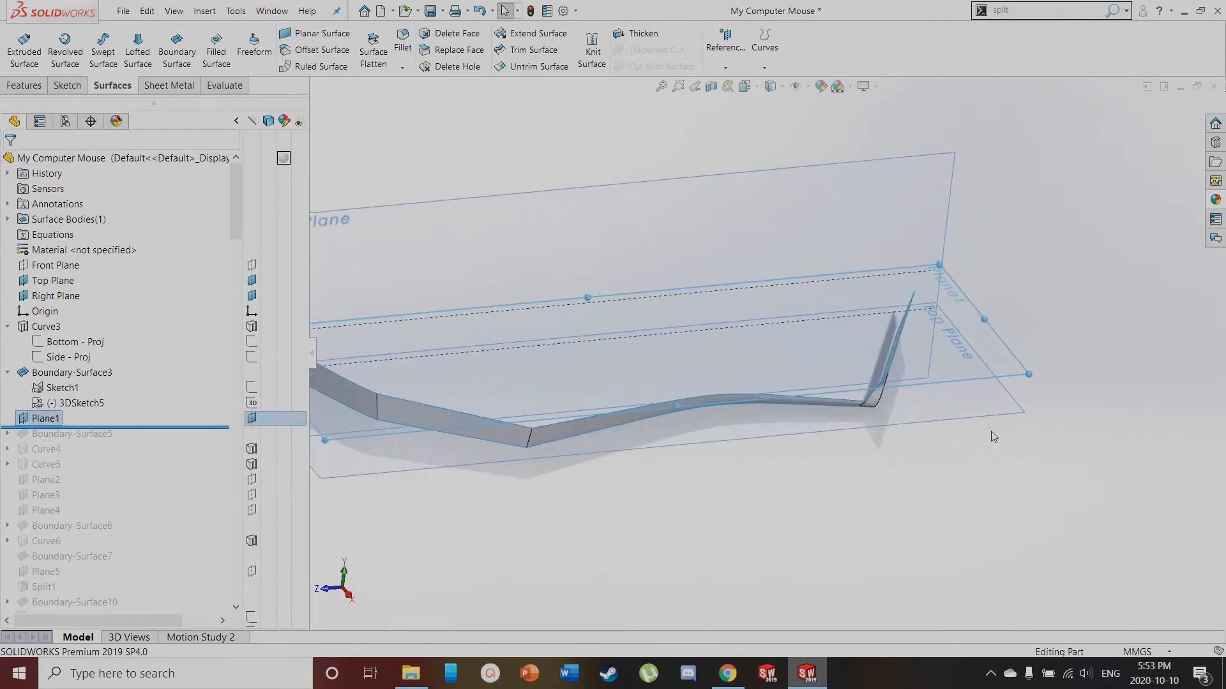
scroll(910, 288, down, 3)
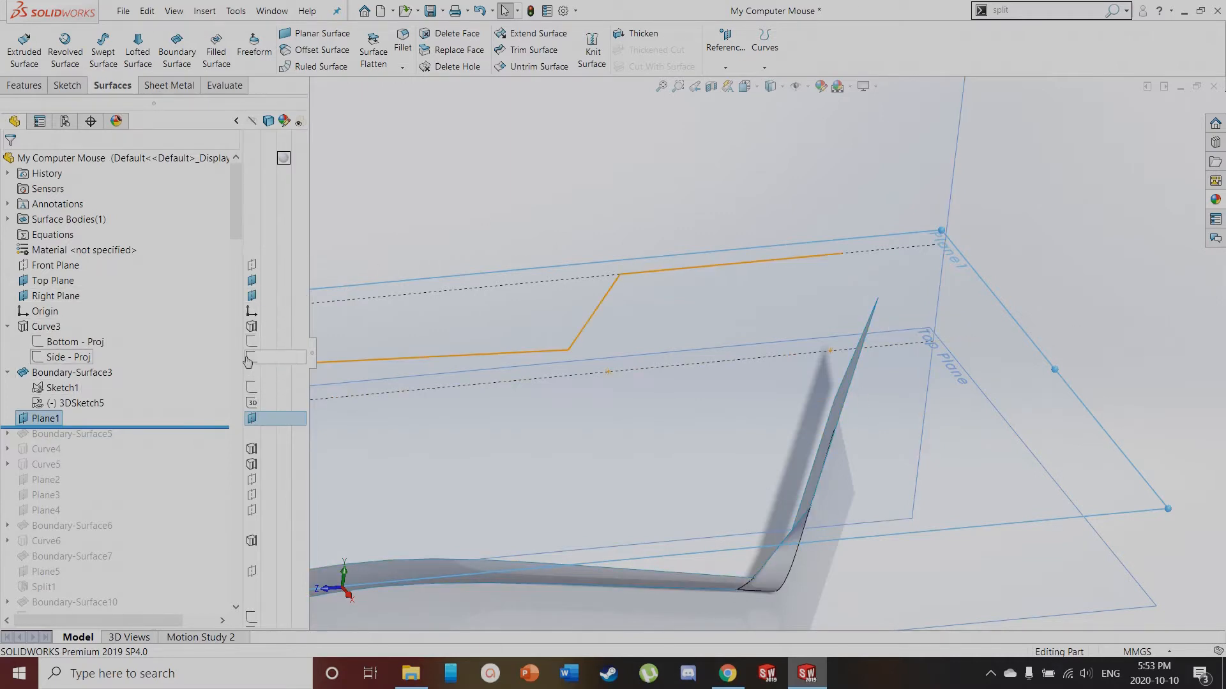
Show Curve3 and Sketch1 and examine the end of the side wall where the surface stops
click(249, 327)
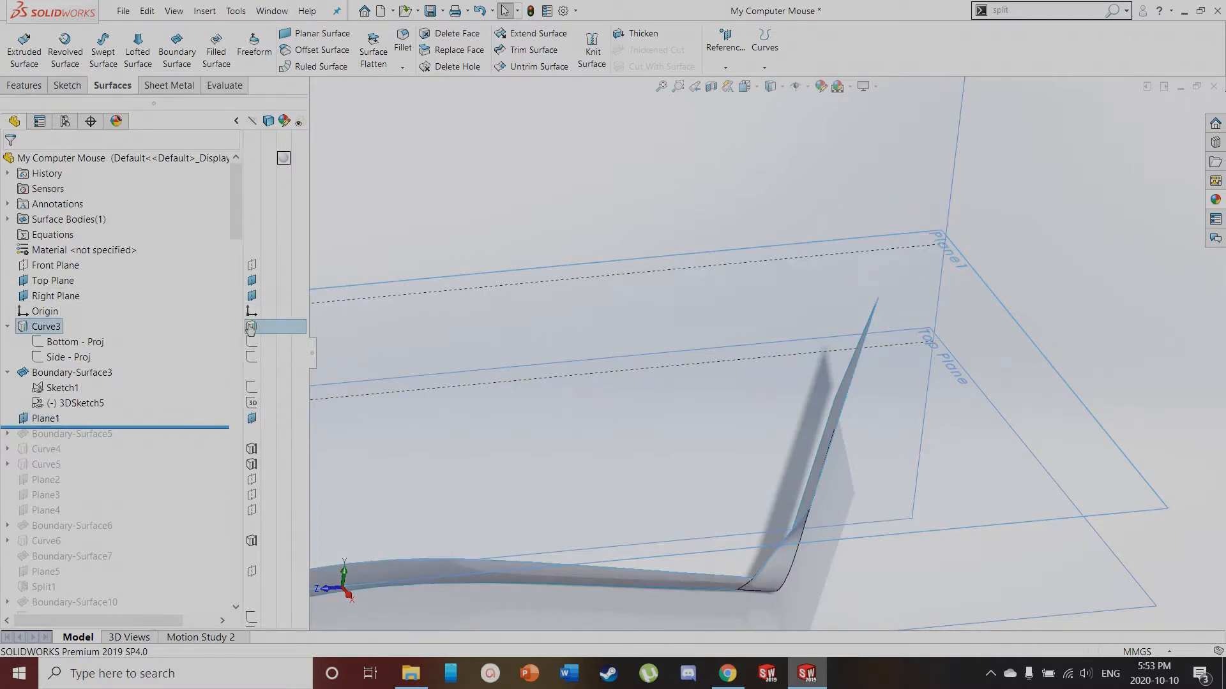
scroll(673, 473, up, 4)
click(1001, 302)
middle_drag(1001, 302, 1011, 381)
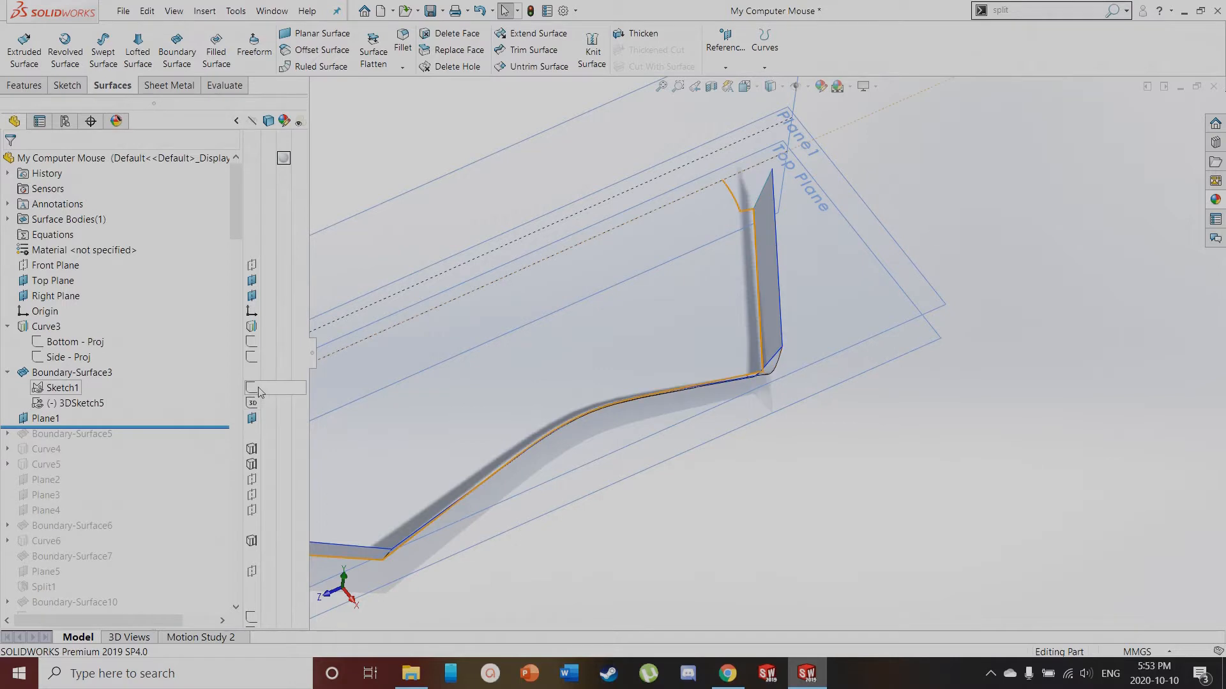
click(1215, 219)
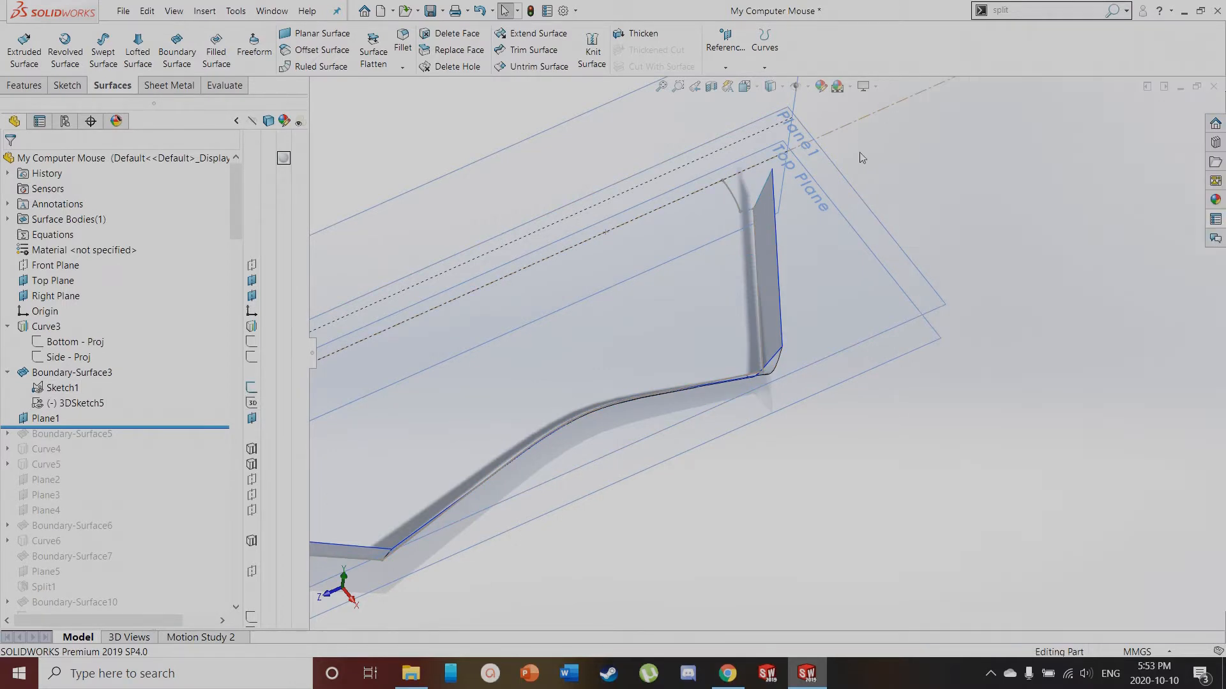
scroll(768, 210, down, 3)
scroll(766, 204, down, 3)
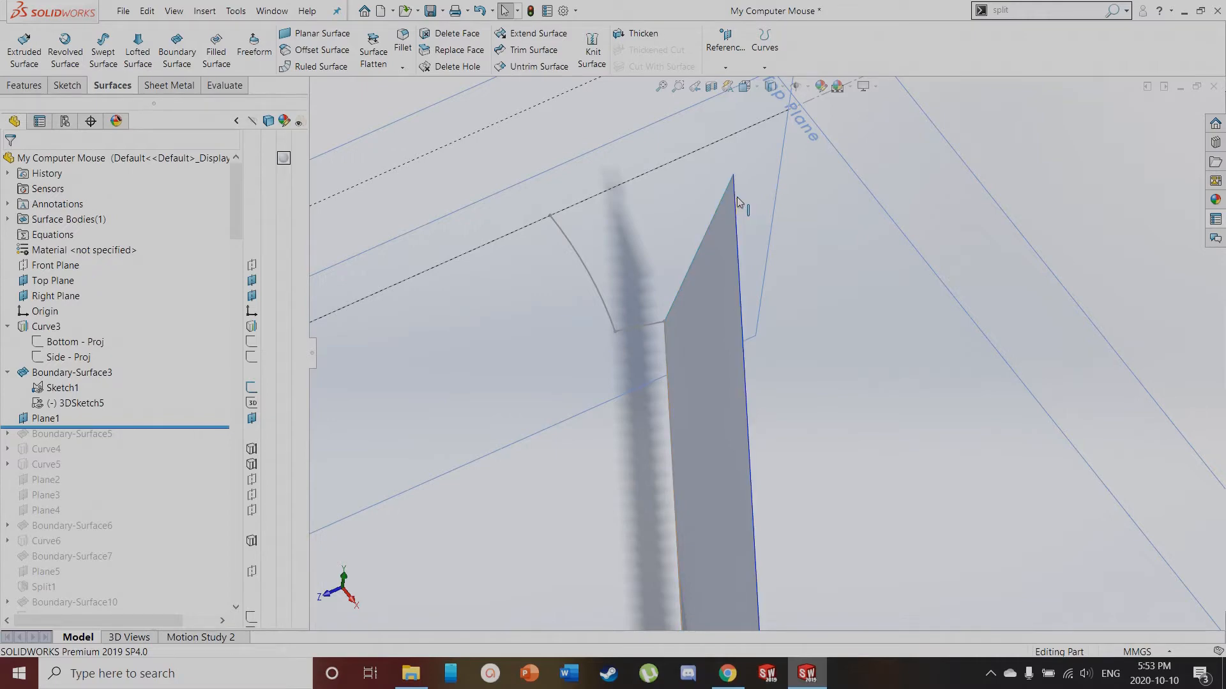
middle_drag(719, 227, 566, 432)
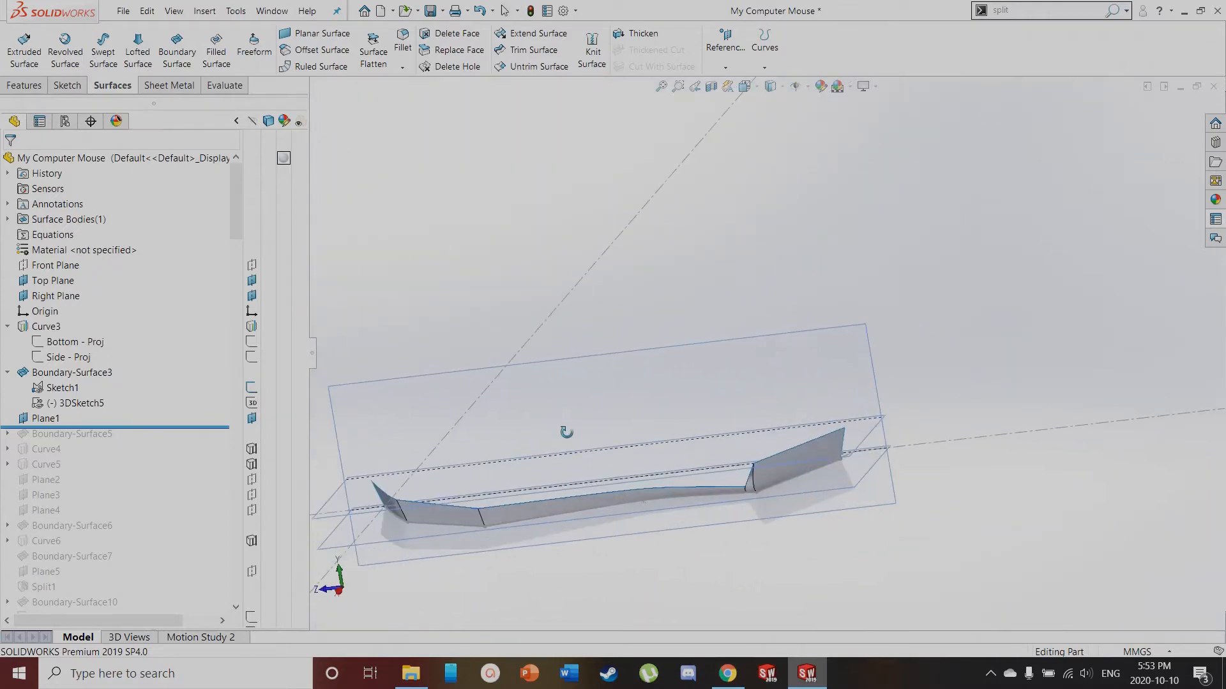
View the model normal to the Right Plane and examine the wall's raised end against Plane1
click(586, 406)
key(ctrl+8)
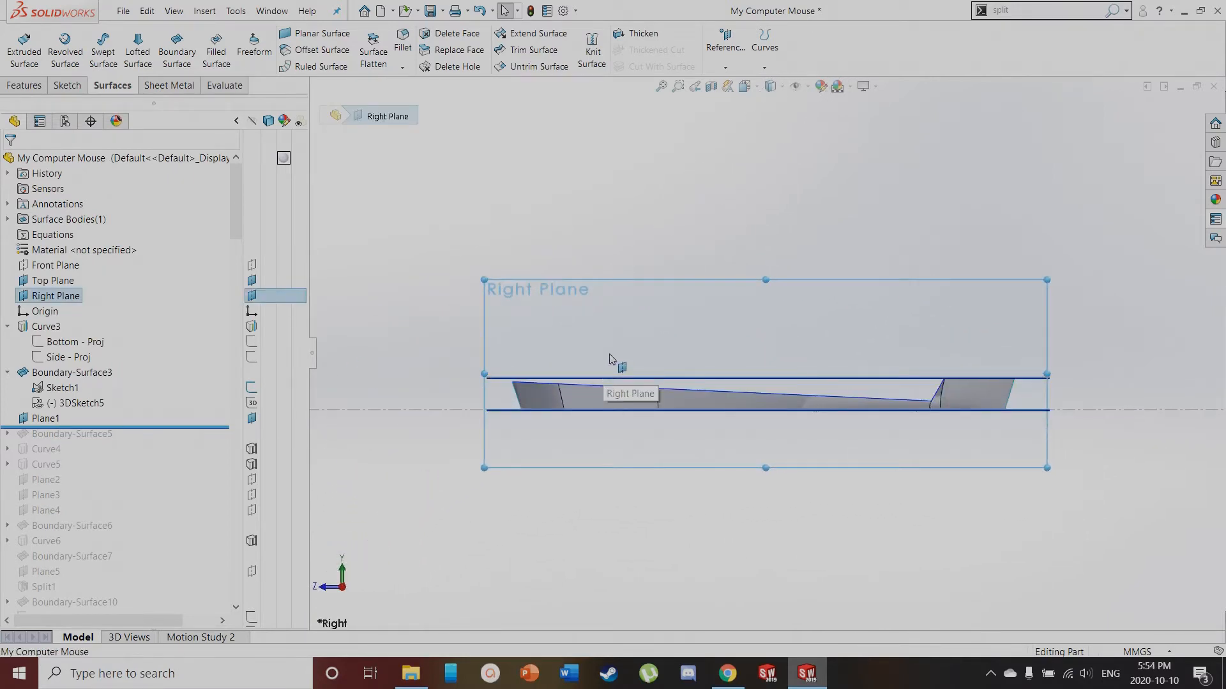
scroll(1002, 383, down, 2)
scroll(1003, 414, down, 2)
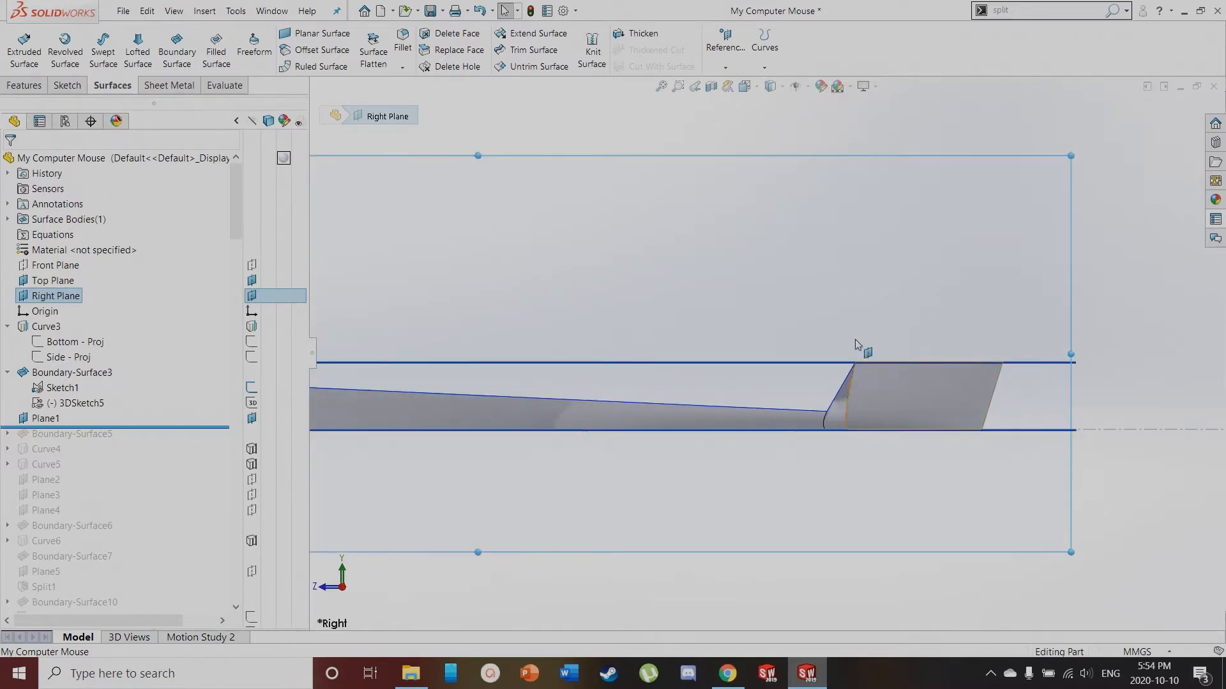
Roll the feature history forward past Boundary-Surface5 and show its Sketch6 profile together with Sketch1
scroll(824, 293, up, 2)
middle_drag(774, 298, 831, 376)
scroll(773, 262, down, 2)
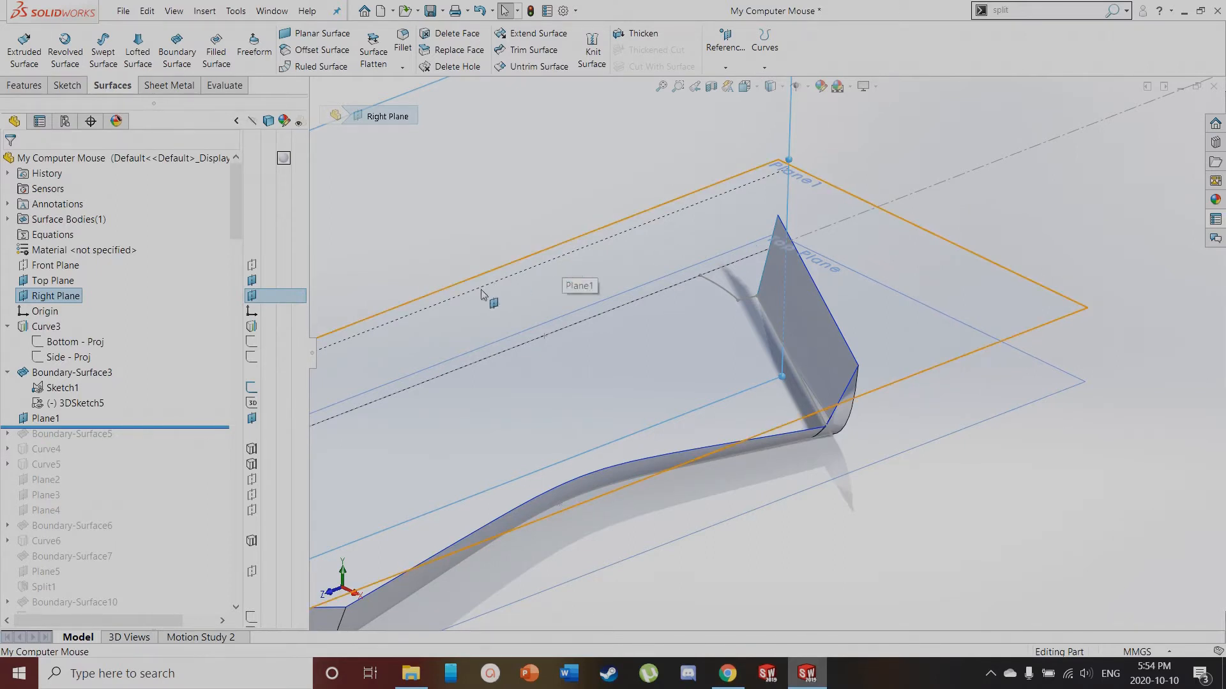
middle_drag(758, 183, 757, 284)
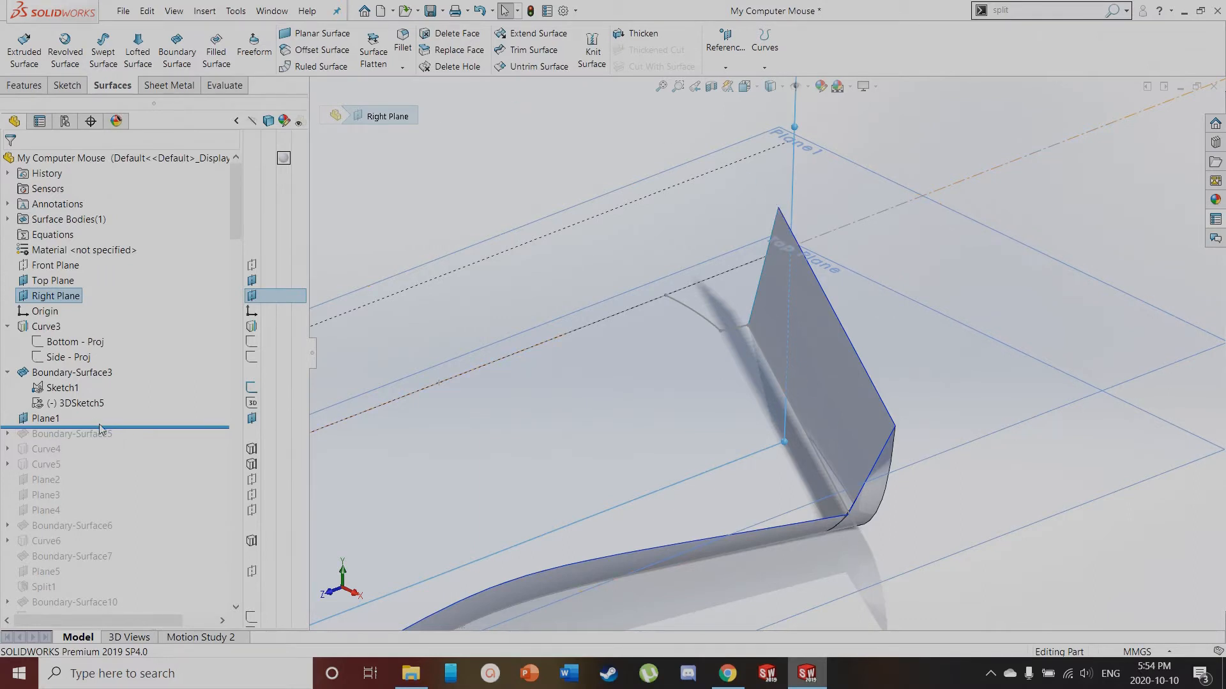
drag(104, 431, 12, 443)
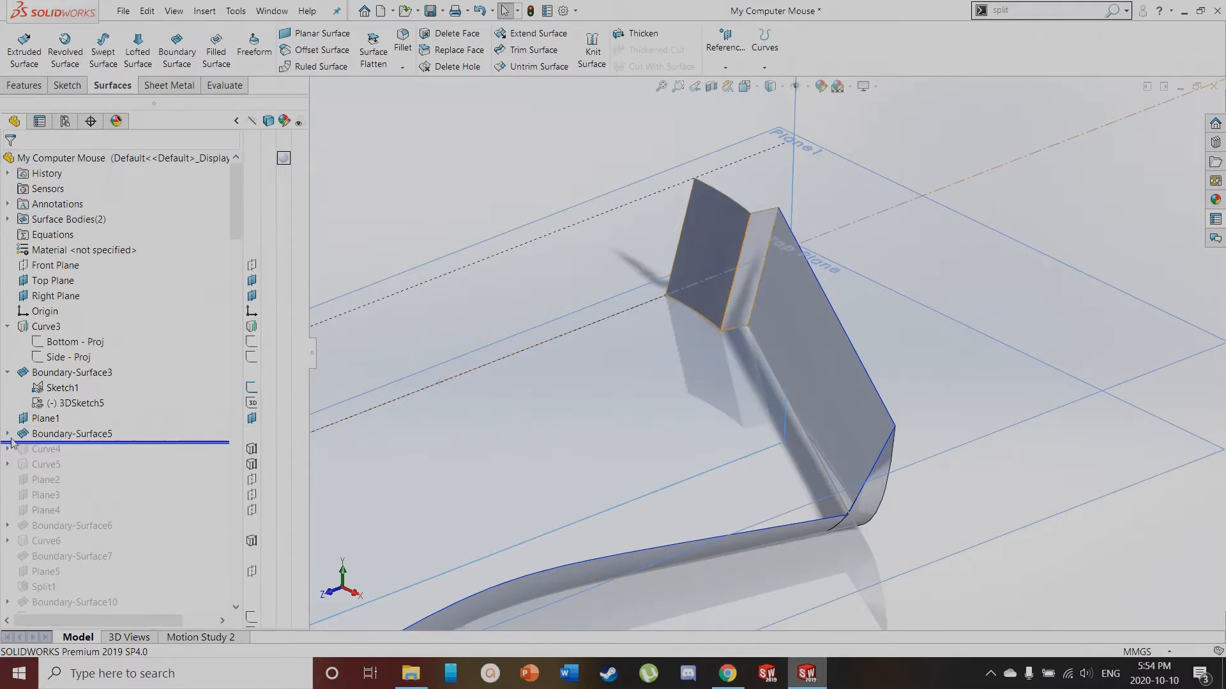
click(9, 435)
click(253, 449)
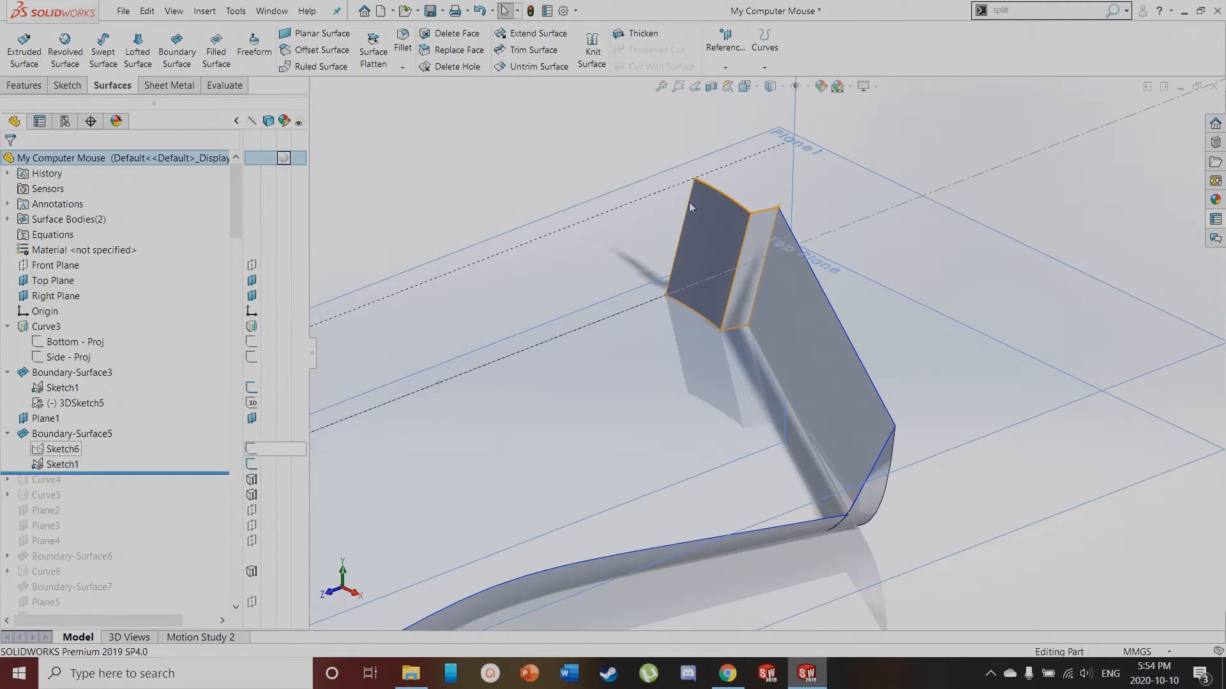
click(760, 213)
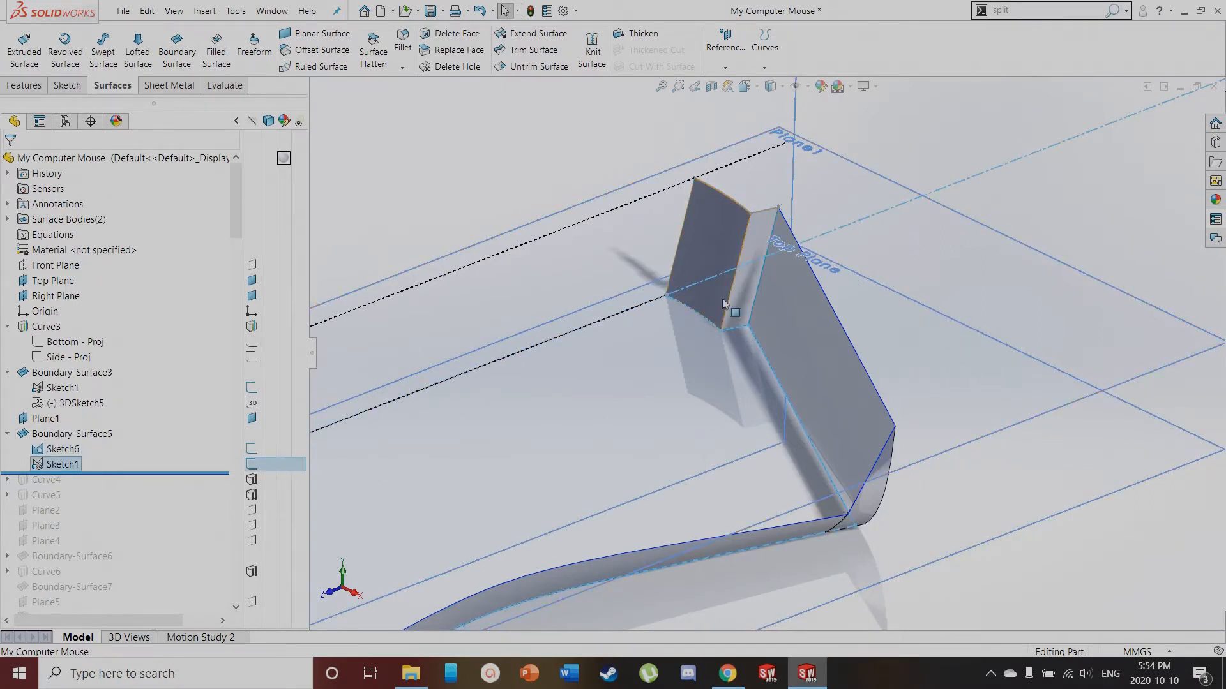
Review the Direction 1 profiles in the Boundary-Surface5 definition and inspect the end surface from several angles
click(72, 434)
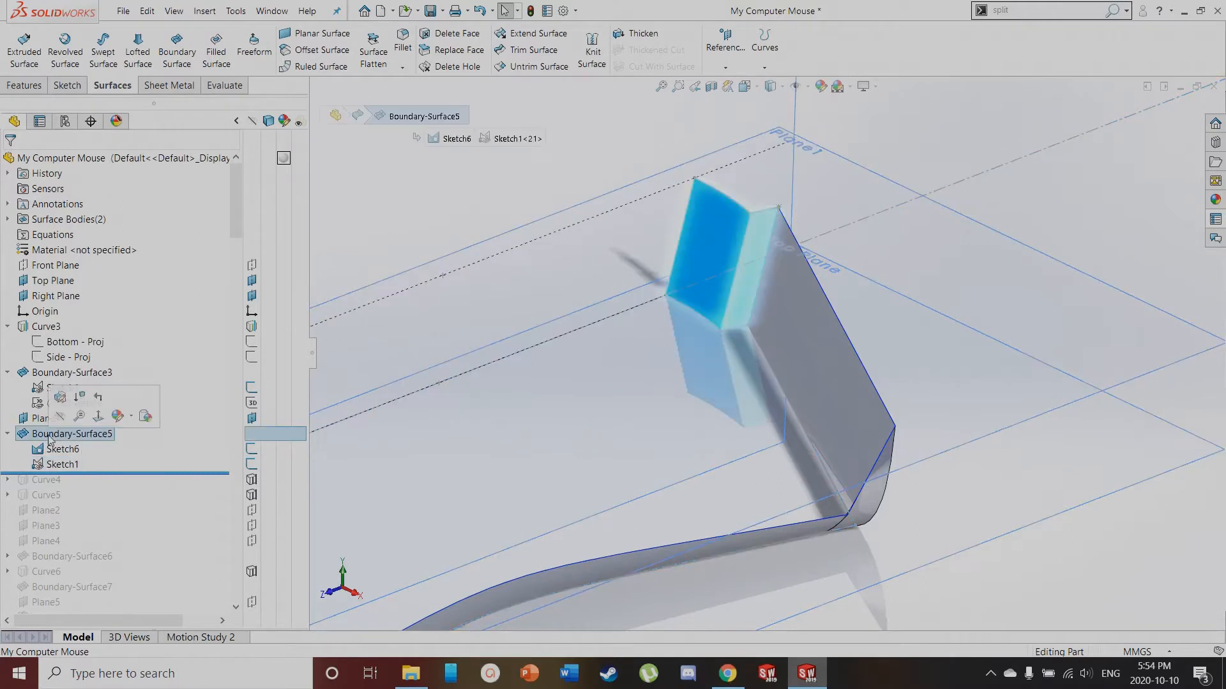
click(60, 404)
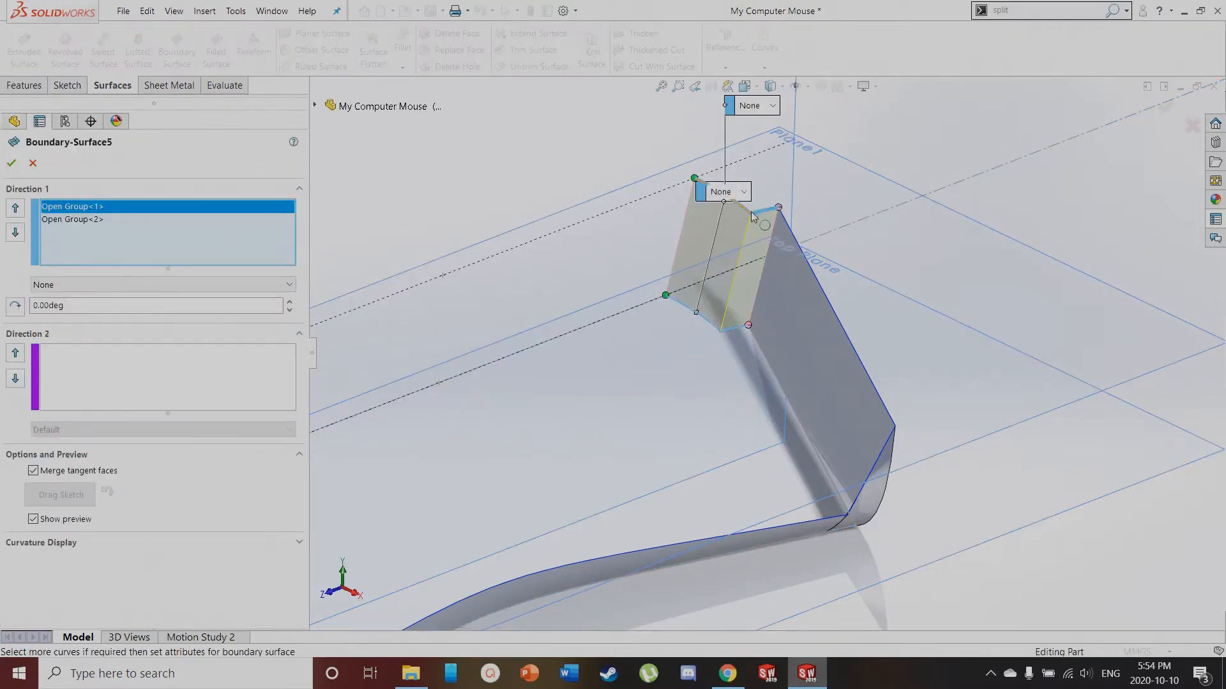
click(12, 165)
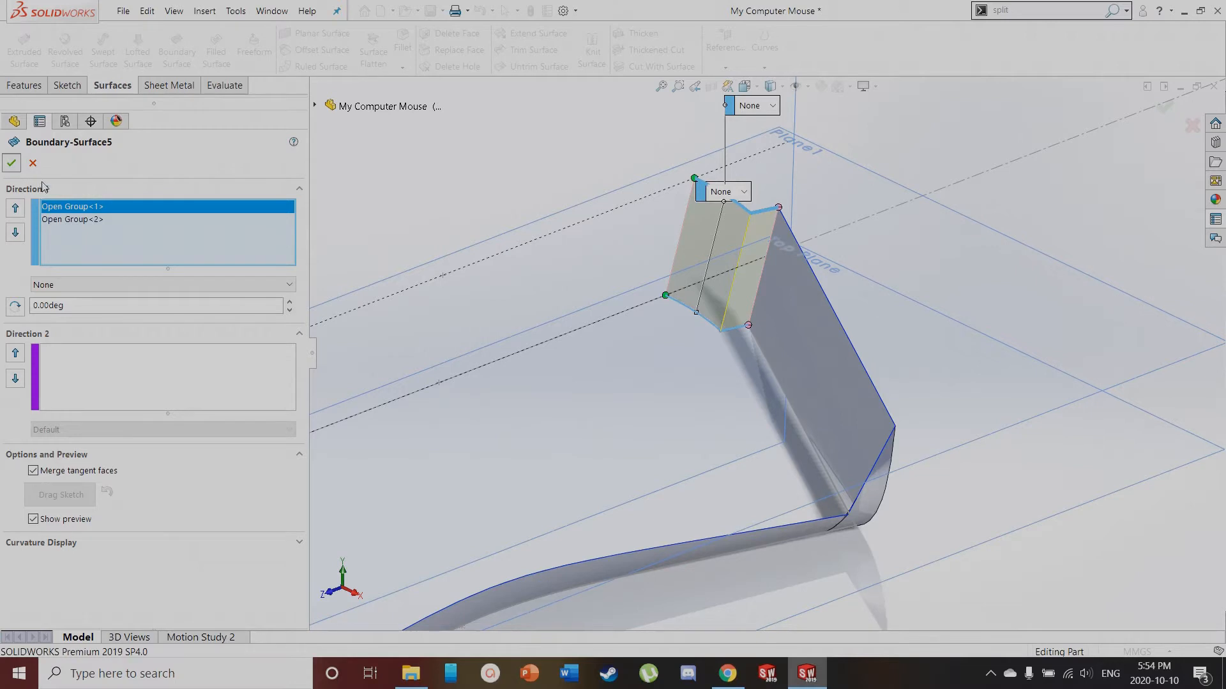
scroll(980, 237, down, 5)
middle_drag(980, 237, 786, 377)
scroll(845, 430, up, 5)
middle_drag(846, 430, 666, 420)
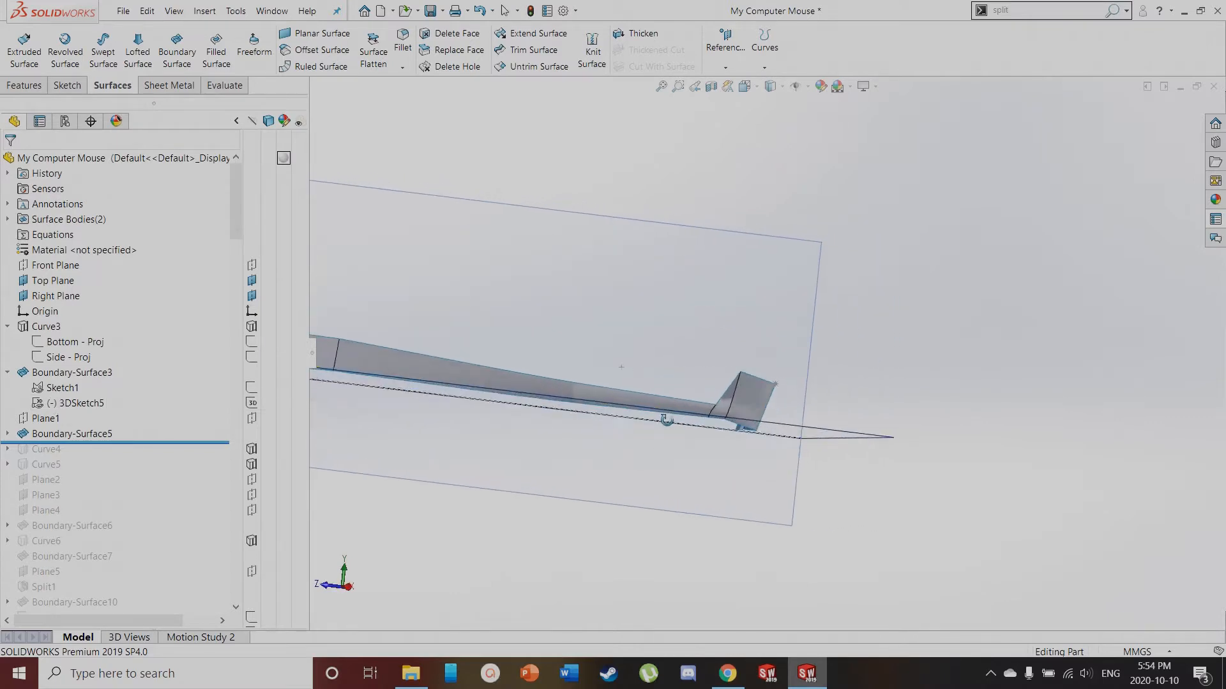
Show Sketch9 and Sketch10 of Curve4 and examine them normal to the Right Plane
click(7, 434)
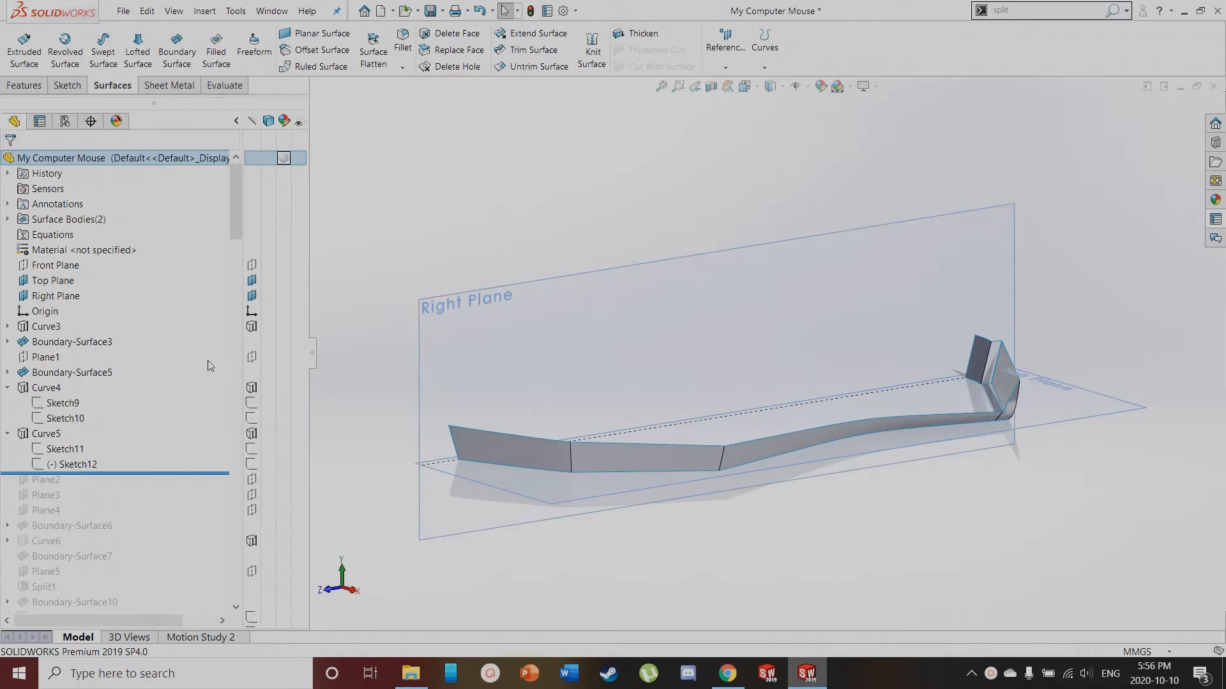
click(252, 418)
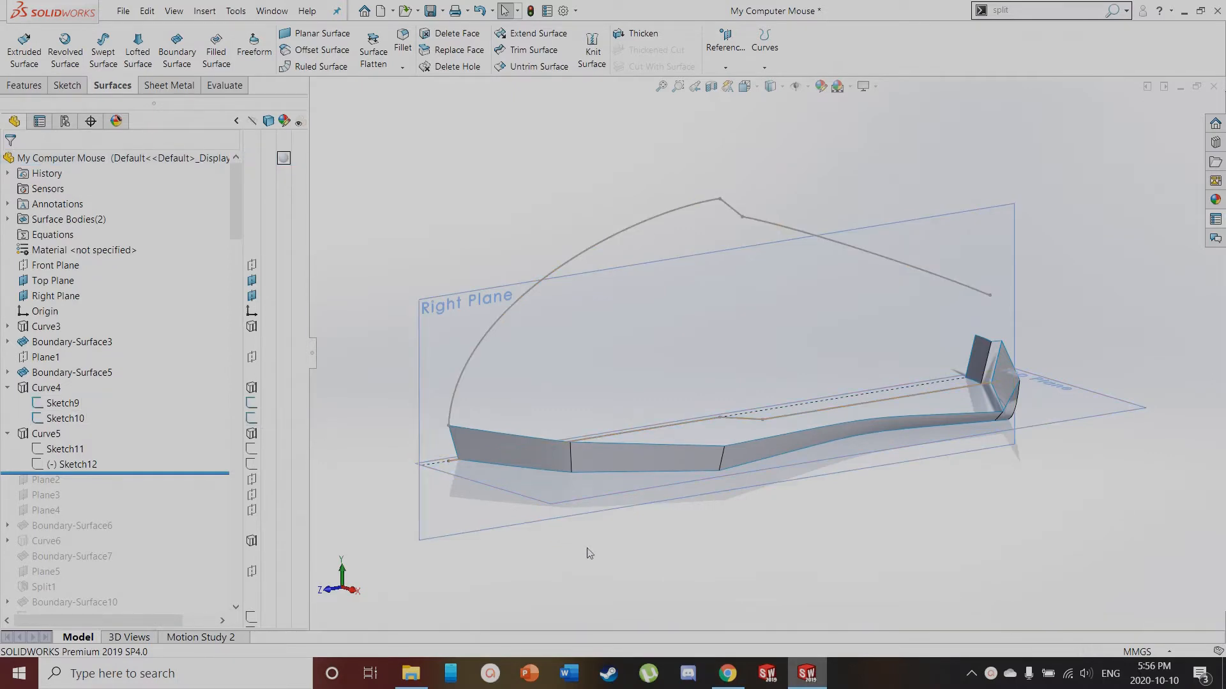
click(614, 332)
key(ctrl+8)
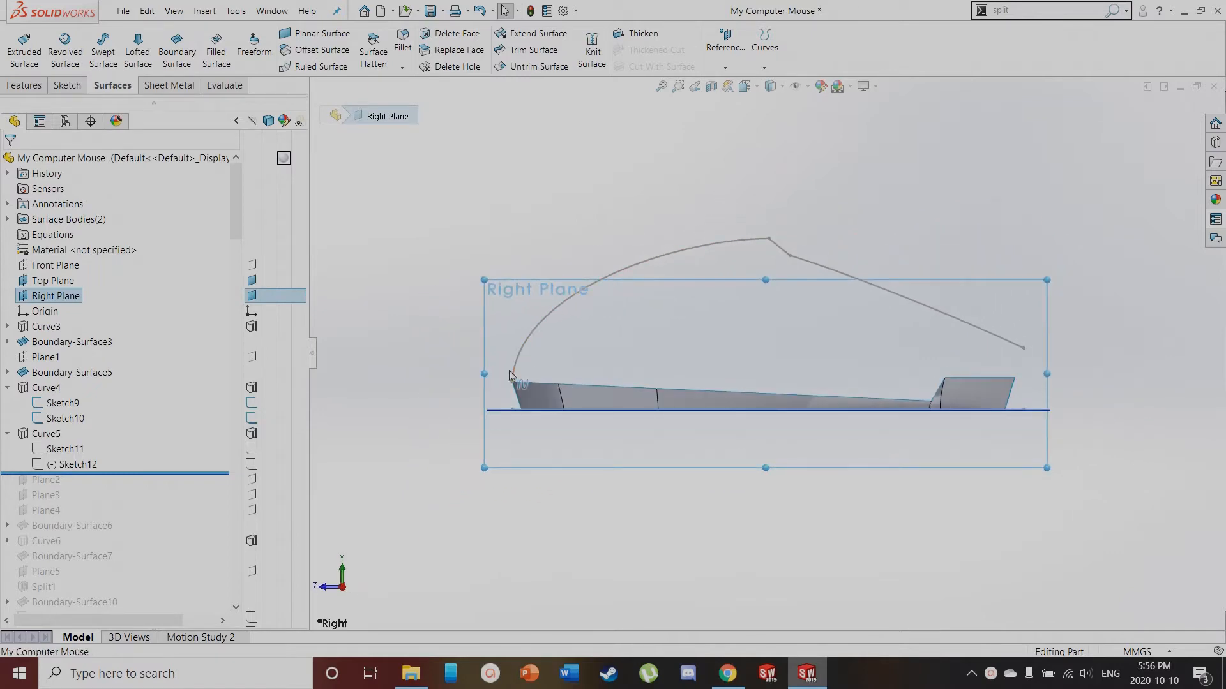
View the model normal to the Top Plane and examine how the Curve4 sketches run from above
middle_drag(770, 228, 789, 376)
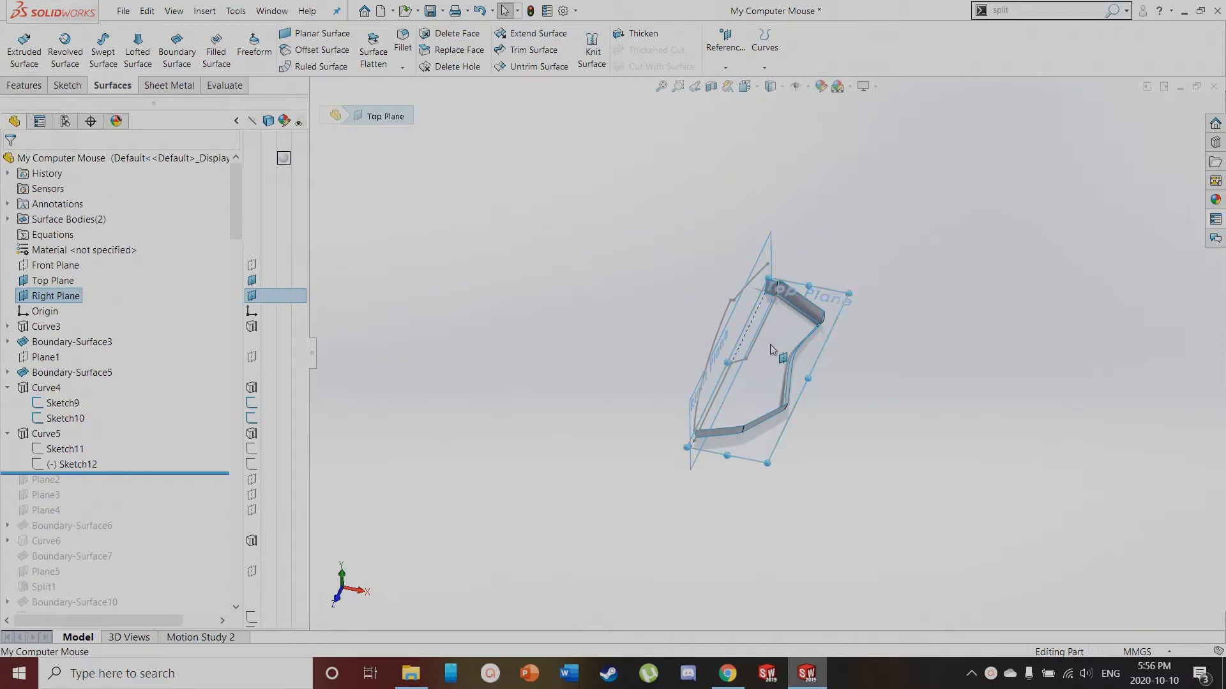
click(779, 353)
key(ctrl+8)
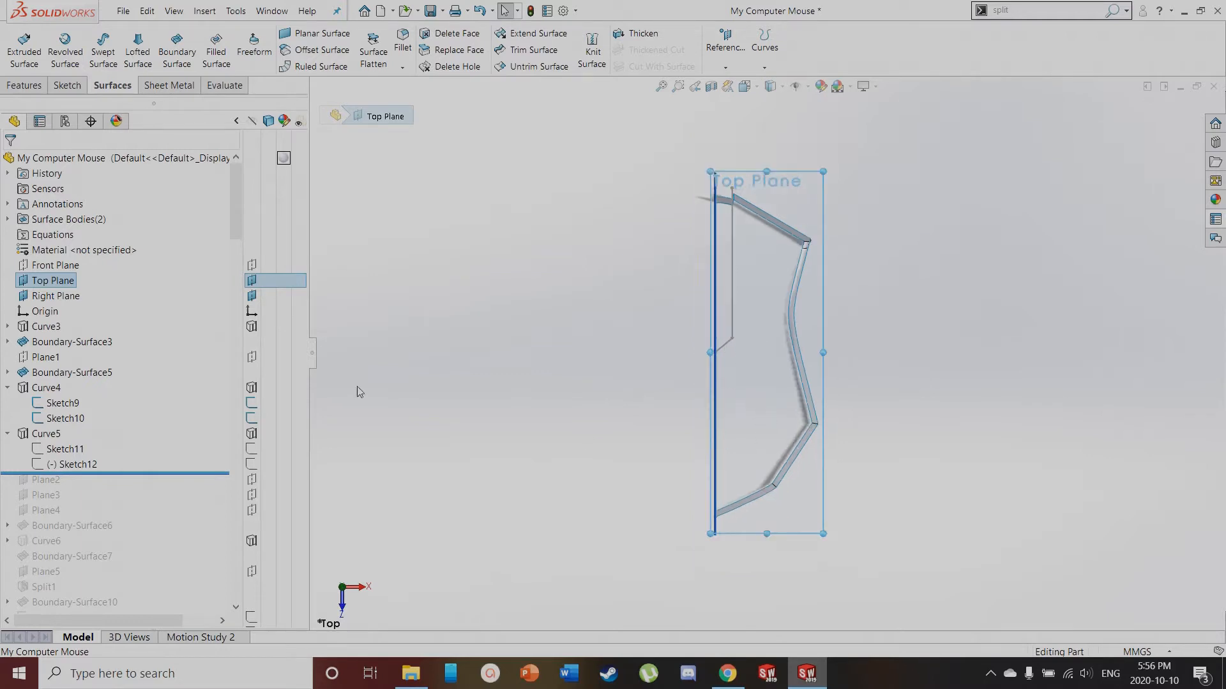
middle_drag(760, 478, 665, 249)
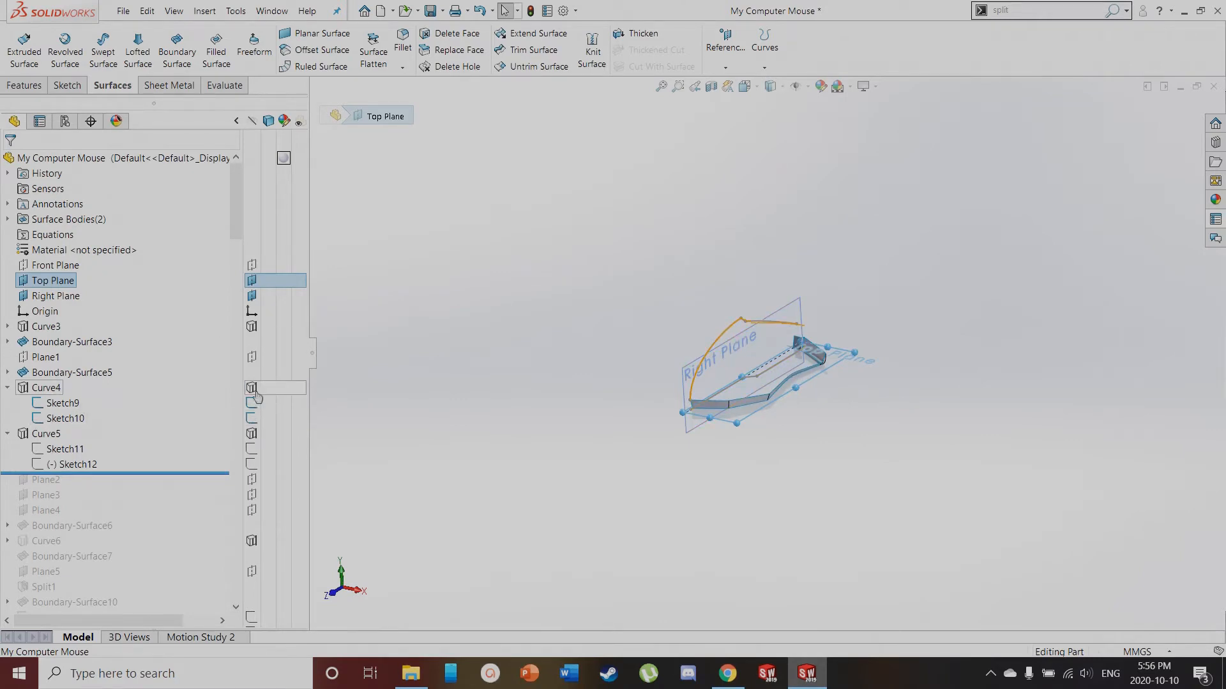
Show the projected Curve4 with its source sketches hidden and examine its path above the side wall
click(46, 387)
click(607, 364)
scroll(735, 370, down, 5)
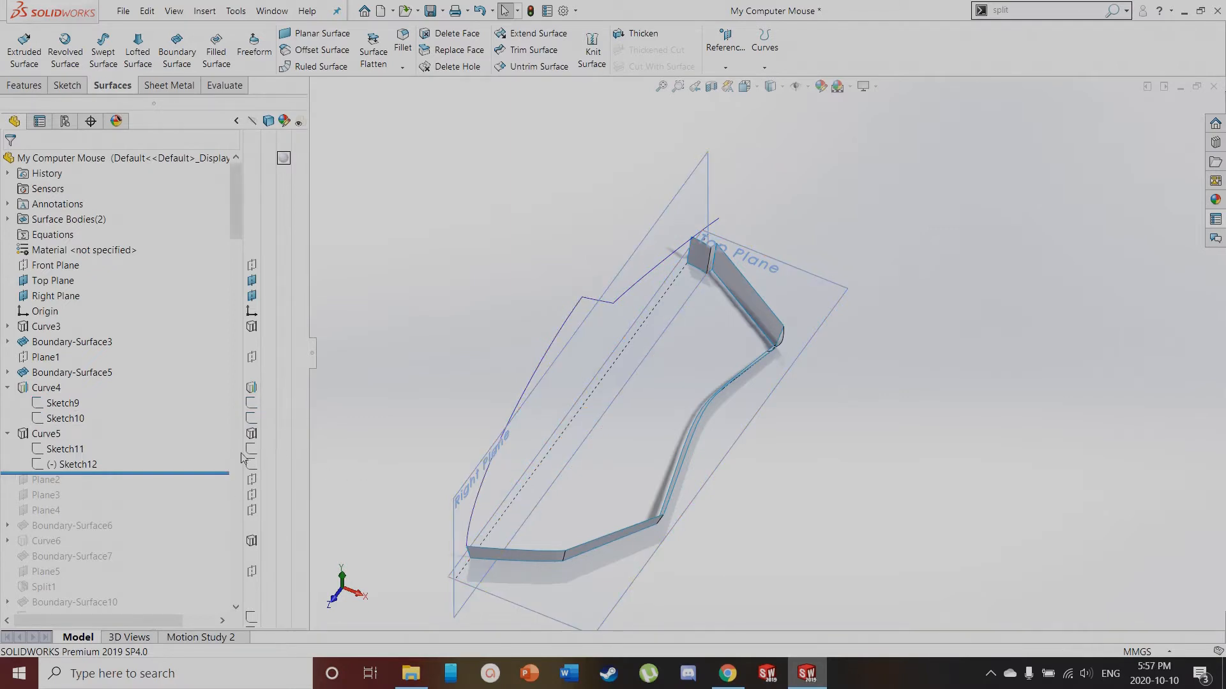
Show the projected Curve5 and compare it with its source sketches, Sketch11 and Sketch12
middle_drag(578, 564, 577, 442)
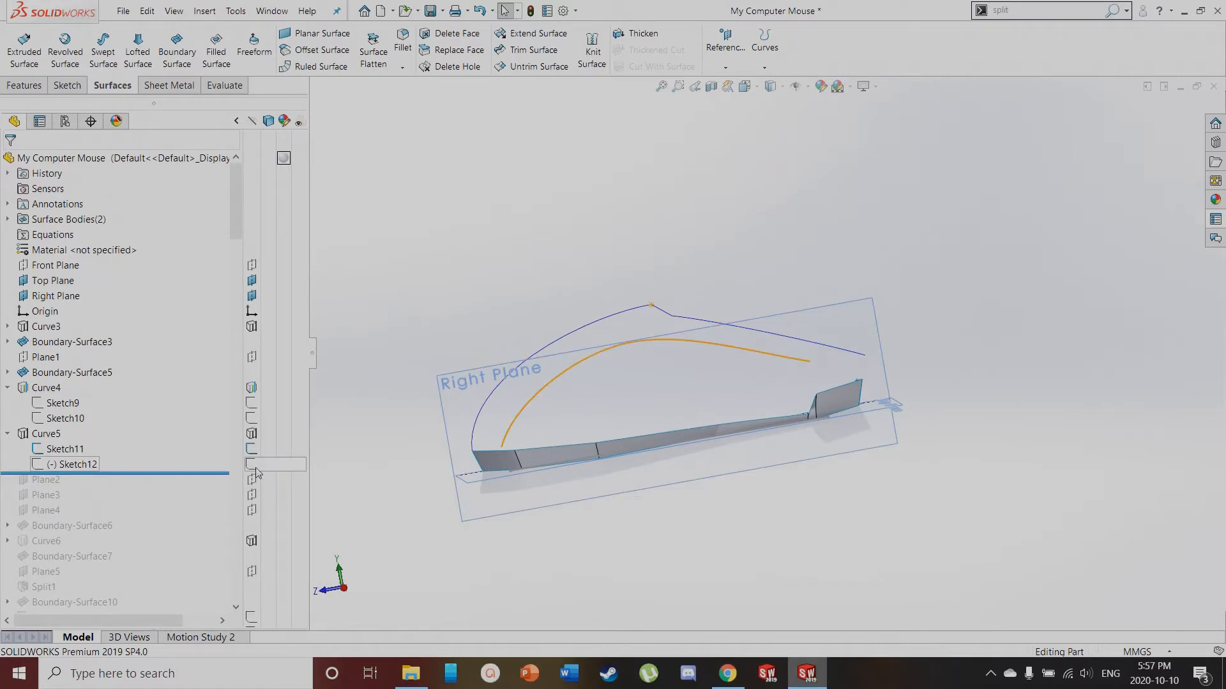
middle_drag(568, 400, 582, 507)
middle_drag(566, 436, 575, 530)
click(255, 436)
middle_drag(740, 589, 677, 353)
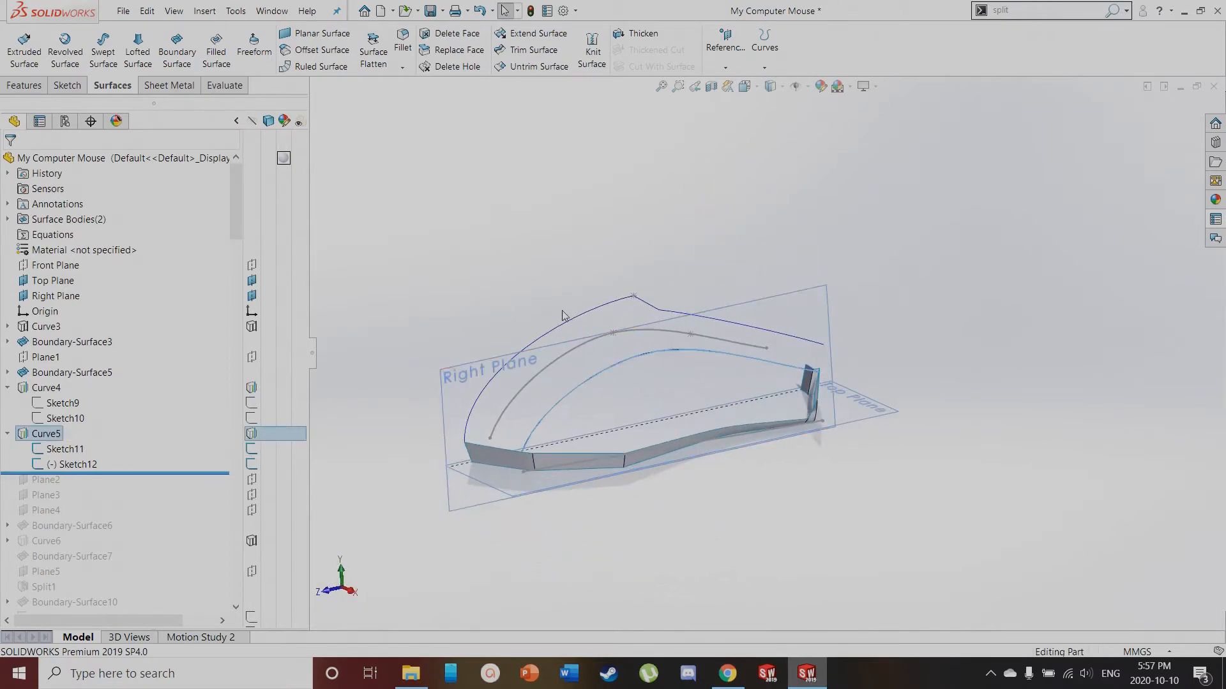
click(255, 462)
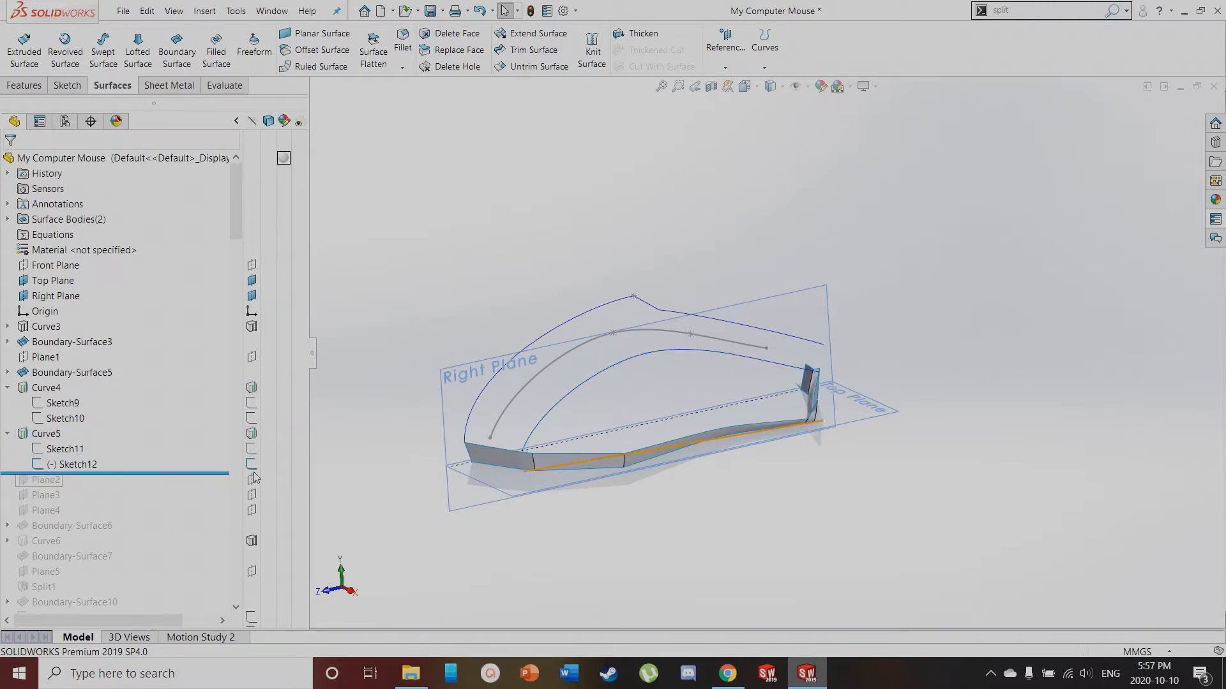
Roll the feature history forward past Plane4 and show Plane2, Plane3 and Plane4
mouse_move(231, 472)
mouse_down()
mouse_move(234, 517)
mouse_move(244, 516)
mouse_up()
click(252, 479)
click(252, 494)
click(252, 510)
scroll(664, 338, up, 3)
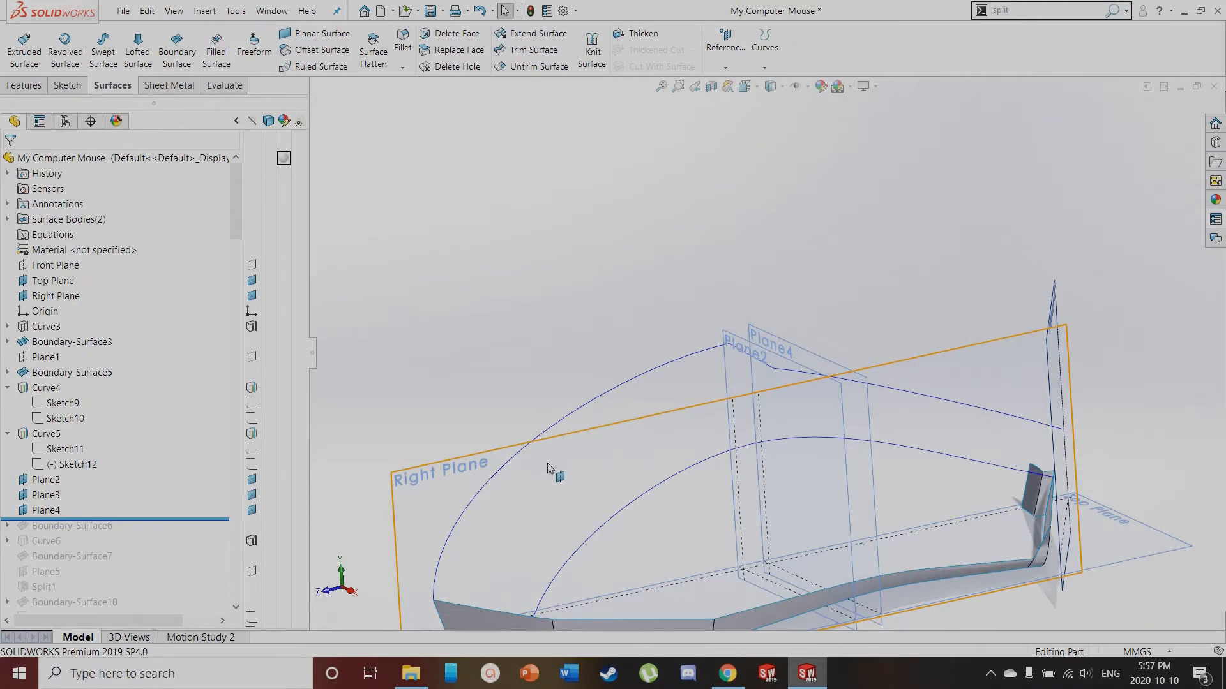
scroll(782, 348, down, 2)
Show the Front Plane and compare its position with Plane2, Plane3 and Plane4
click(251, 265)
click(251, 281)
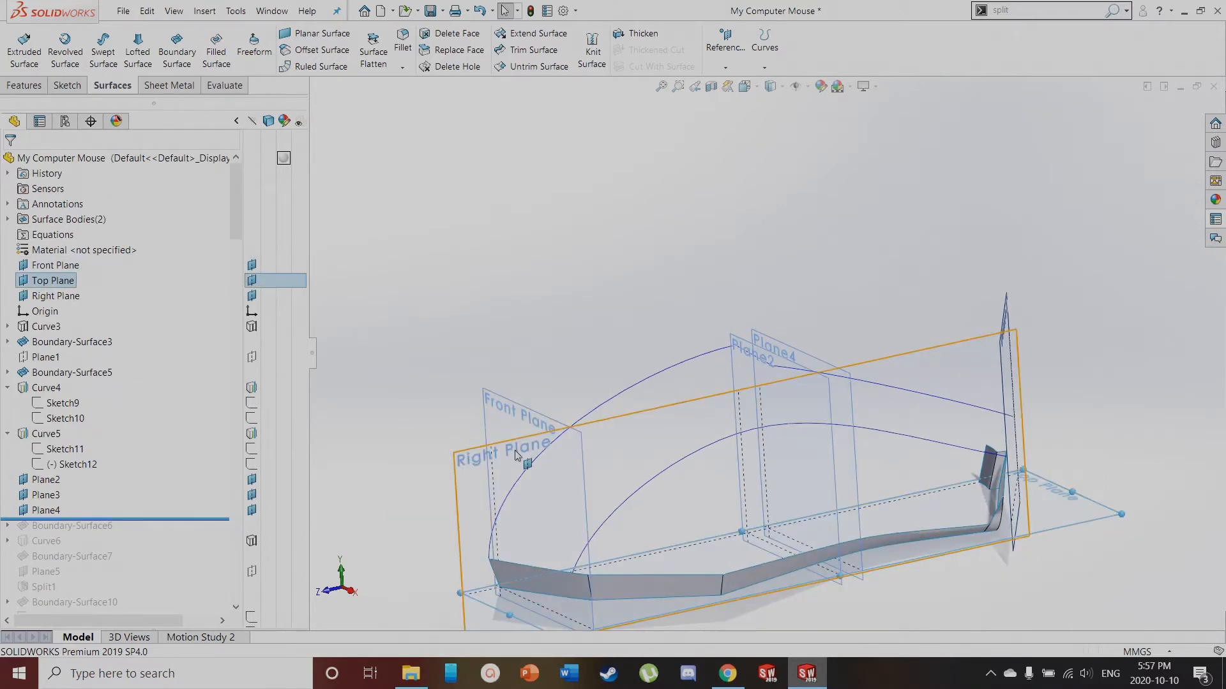
scroll(750, 374, down, 2)
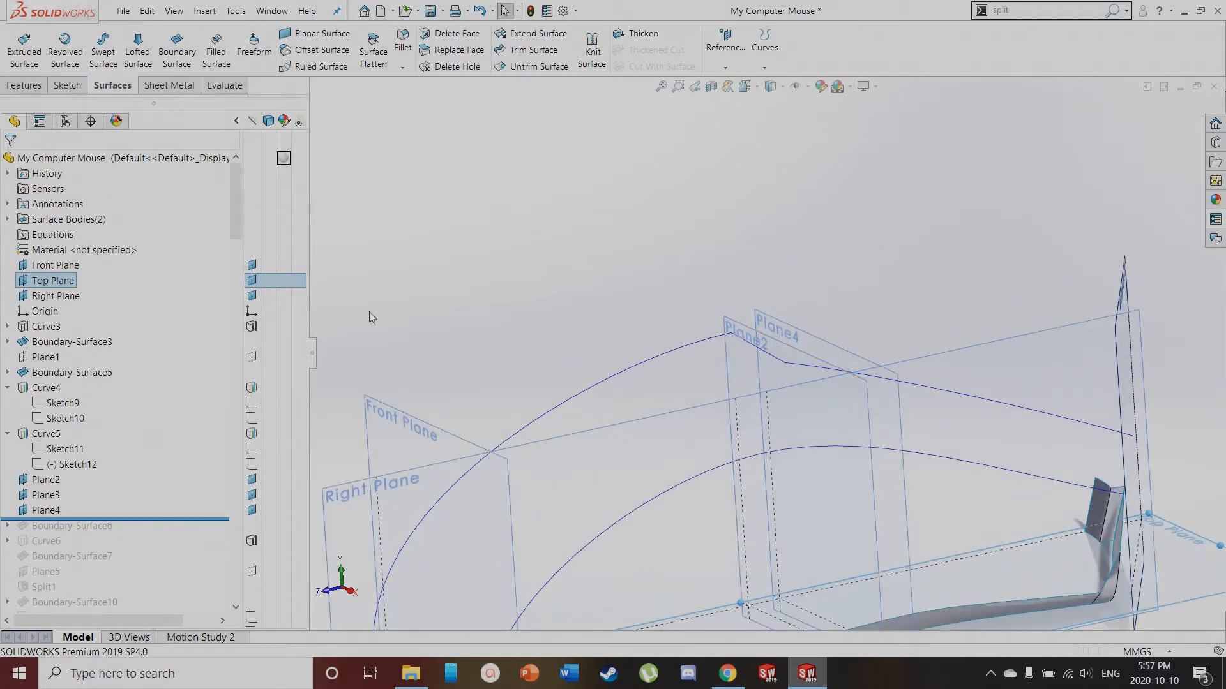
Roll the feature history forward past Boundary-Surface6 and hide that surface body
drag(100, 519, 36, 535)
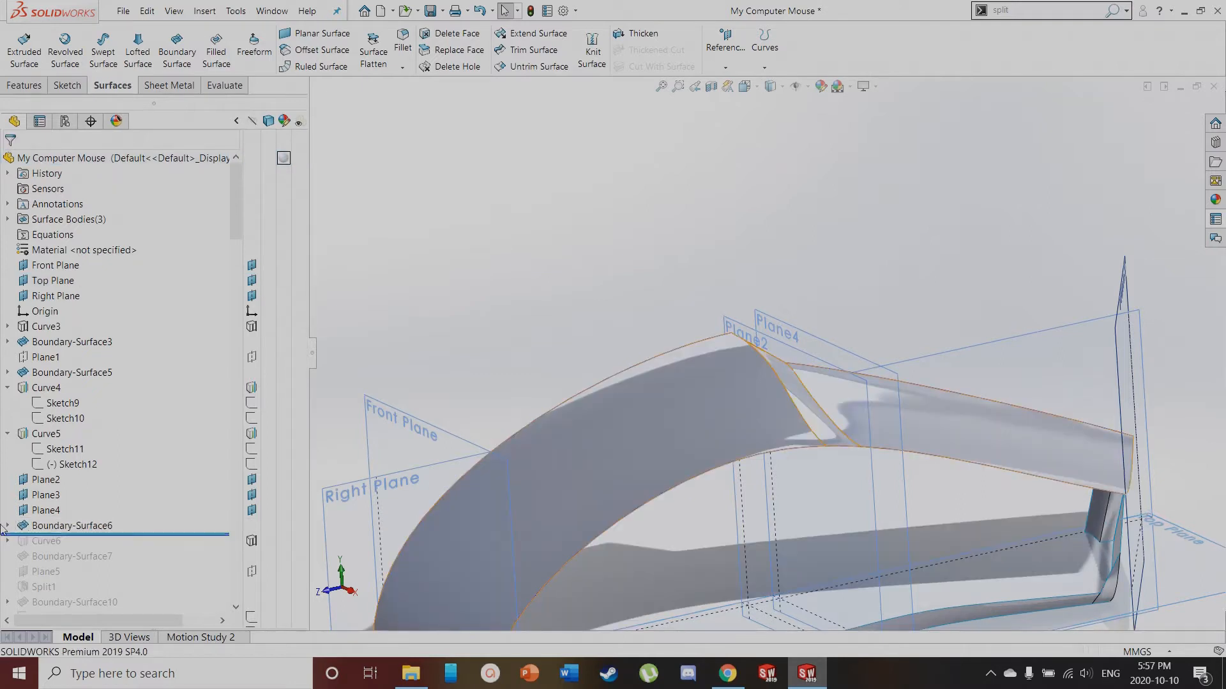
click(22, 528)
click(31, 501)
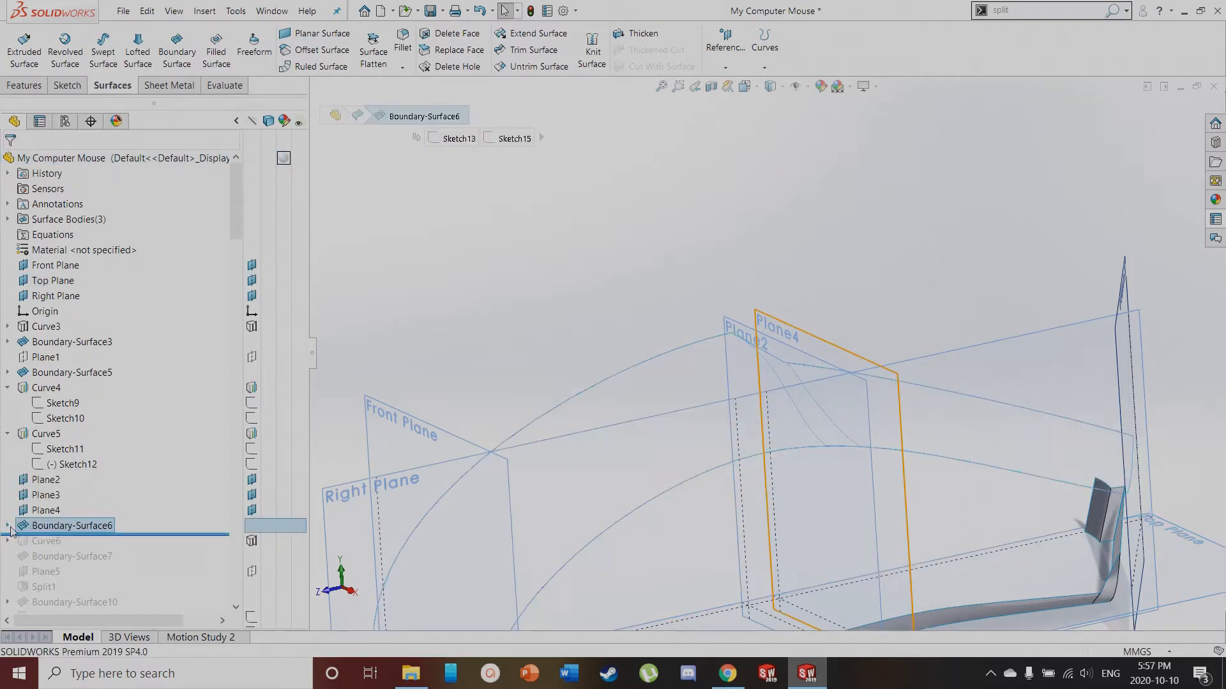
Expand Boundary-Surface6 and show its cross-section sketches Sketch13, Sketch15 and Sketch14
click(8, 526)
click(250, 544)
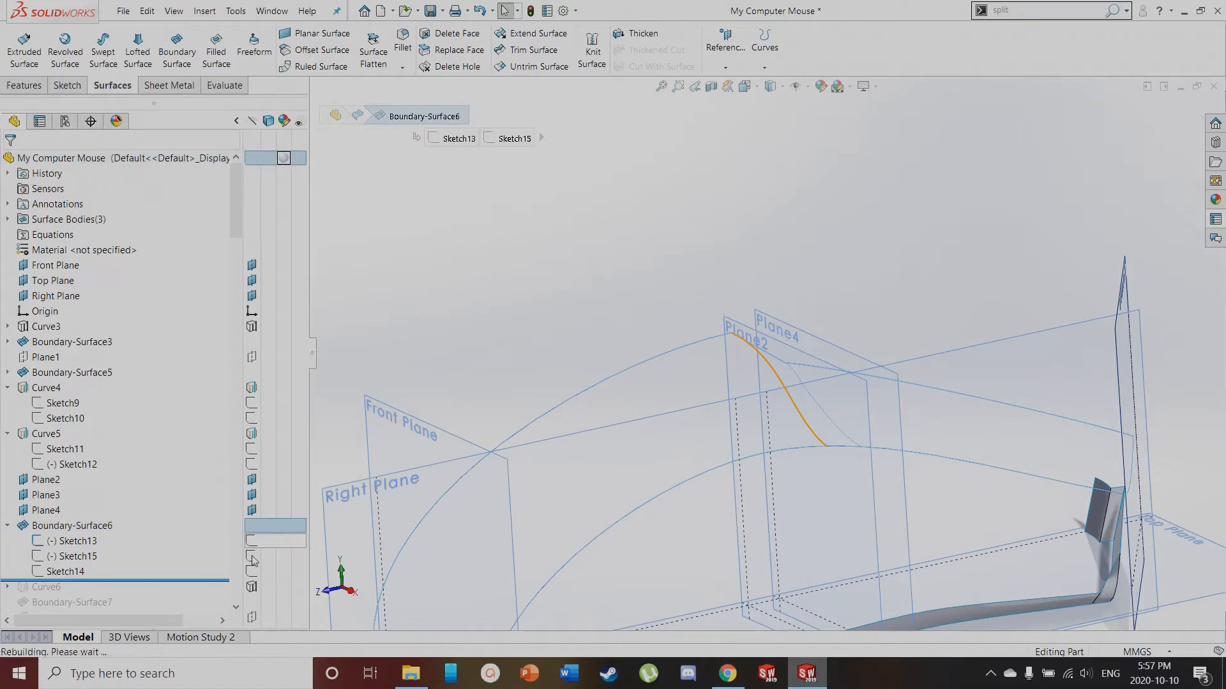
click(250, 559)
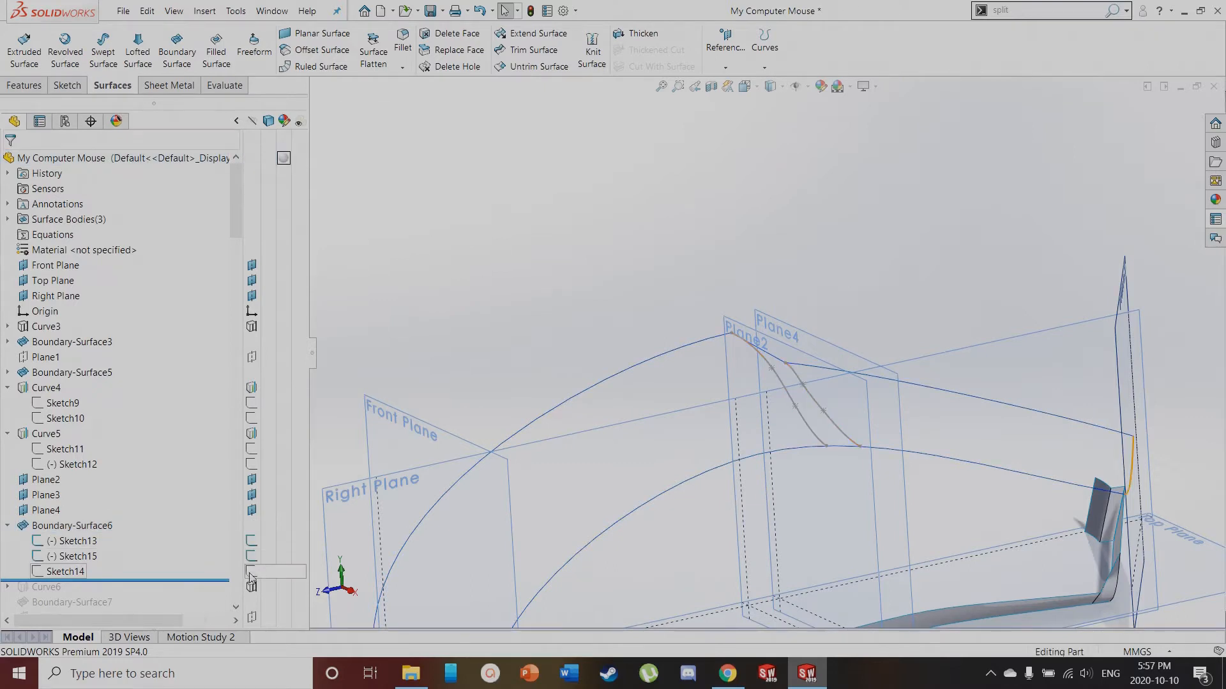
Hide the Front Plane and examine the cross-section sketches on Plane2, Plane3 and Plane4 from several angles
click(251, 265)
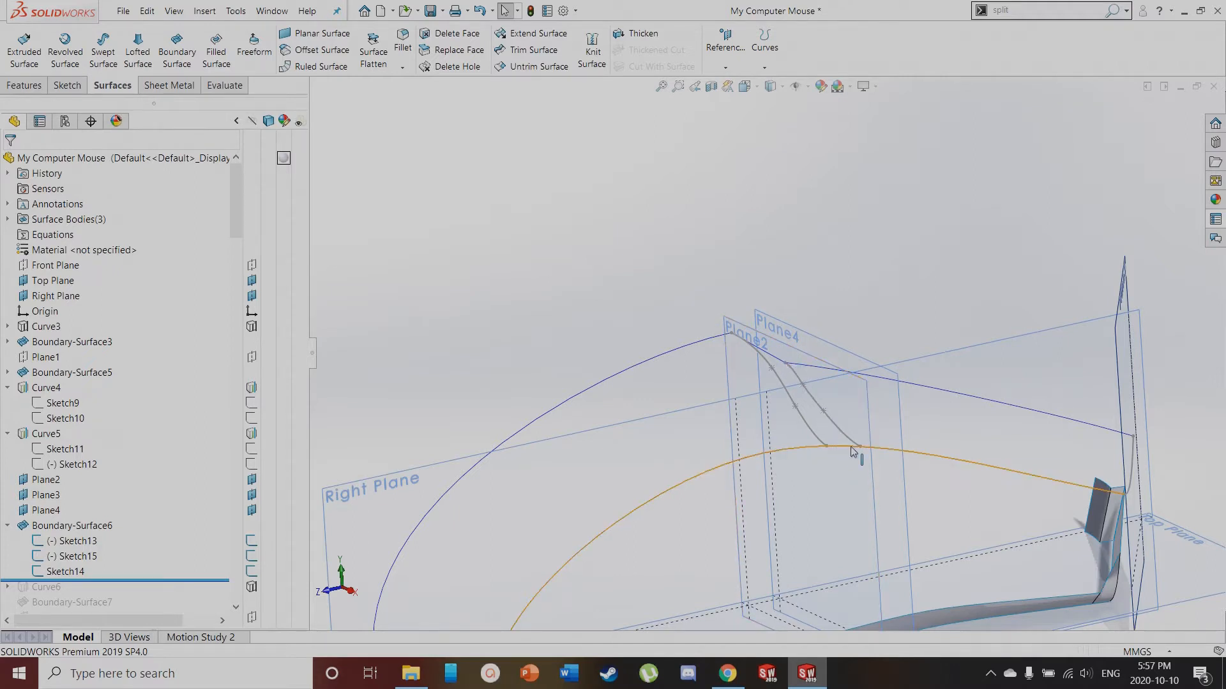
scroll(571, 356, up, 5)
middle_drag(1001, 411, 867, 488)
scroll(867, 488, down, 3)
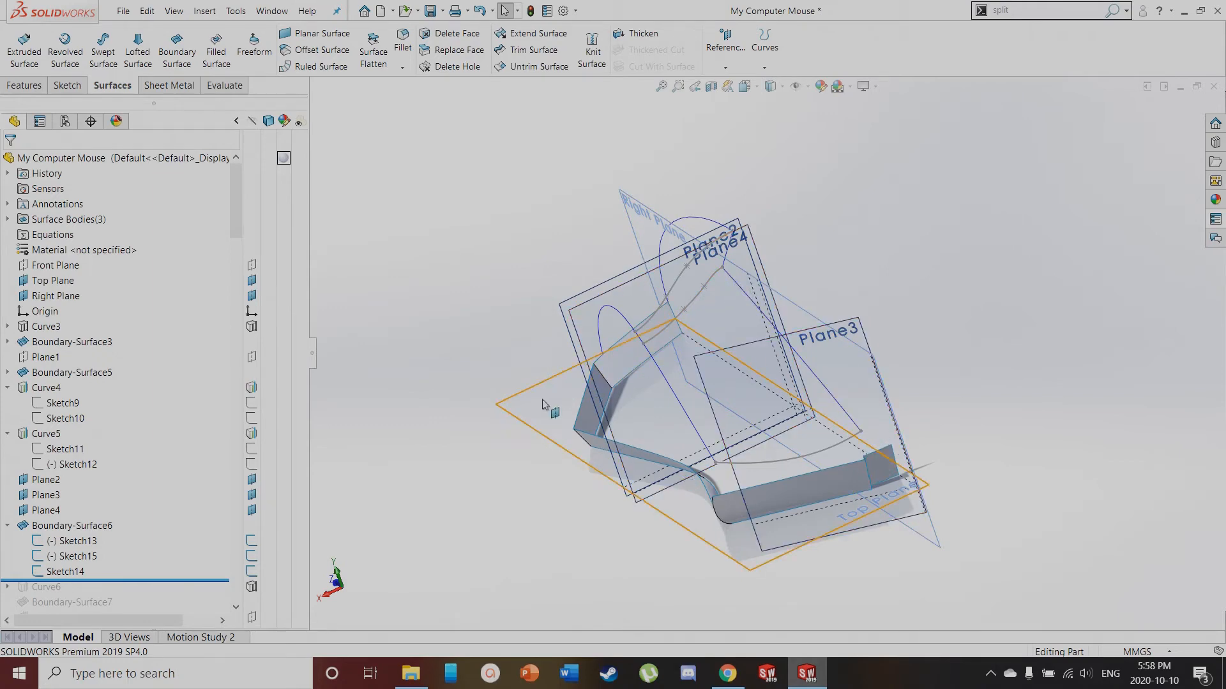
middle_drag(489, 470, 458, 297)
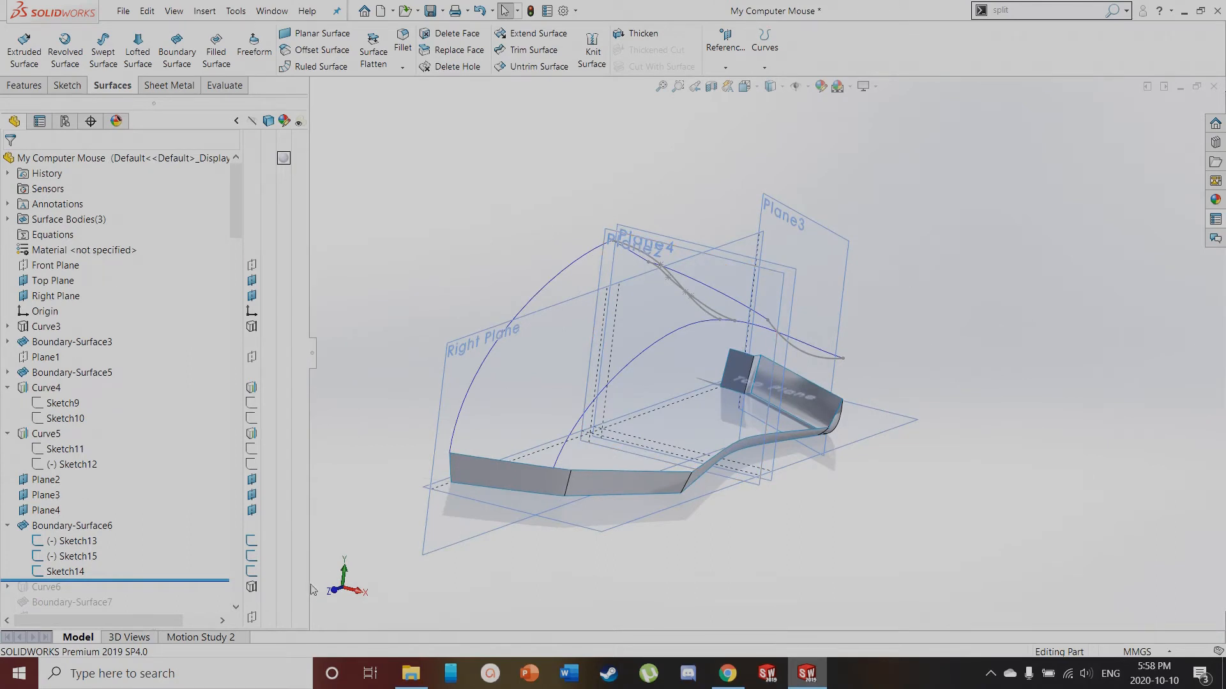
Review the Direction 1 and Direction 2 curves in the Boundary-Surface6 definition and examine the surface preview
click(96, 525)
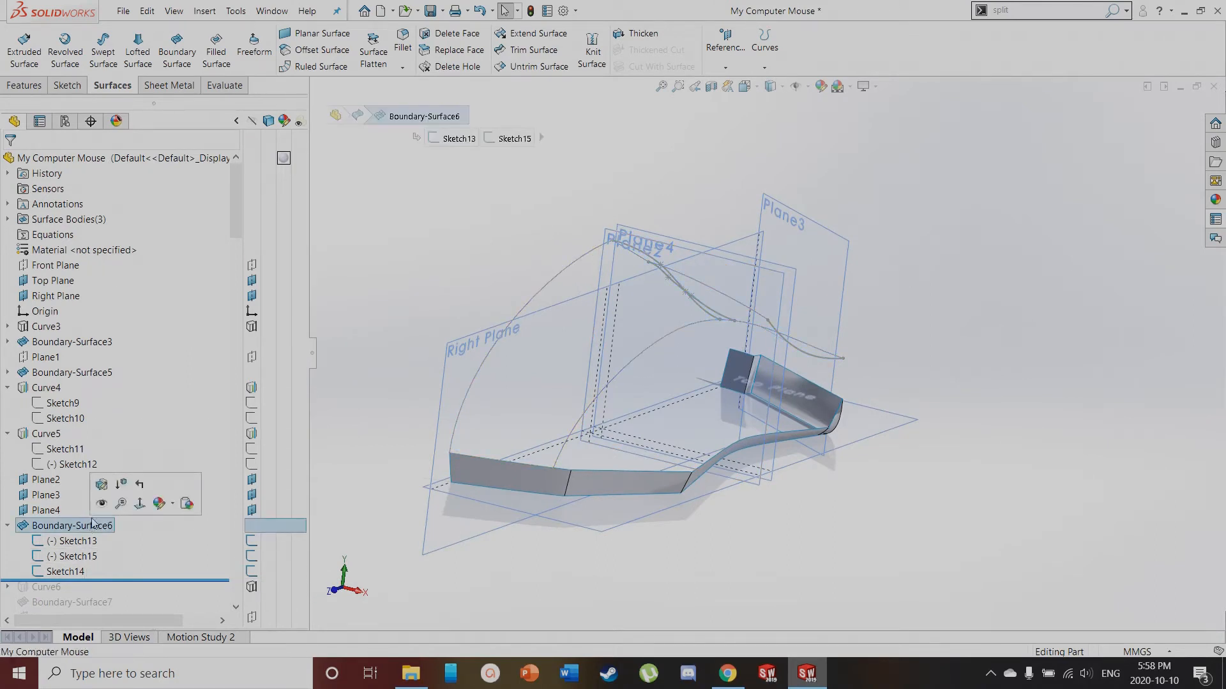
click(101, 485)
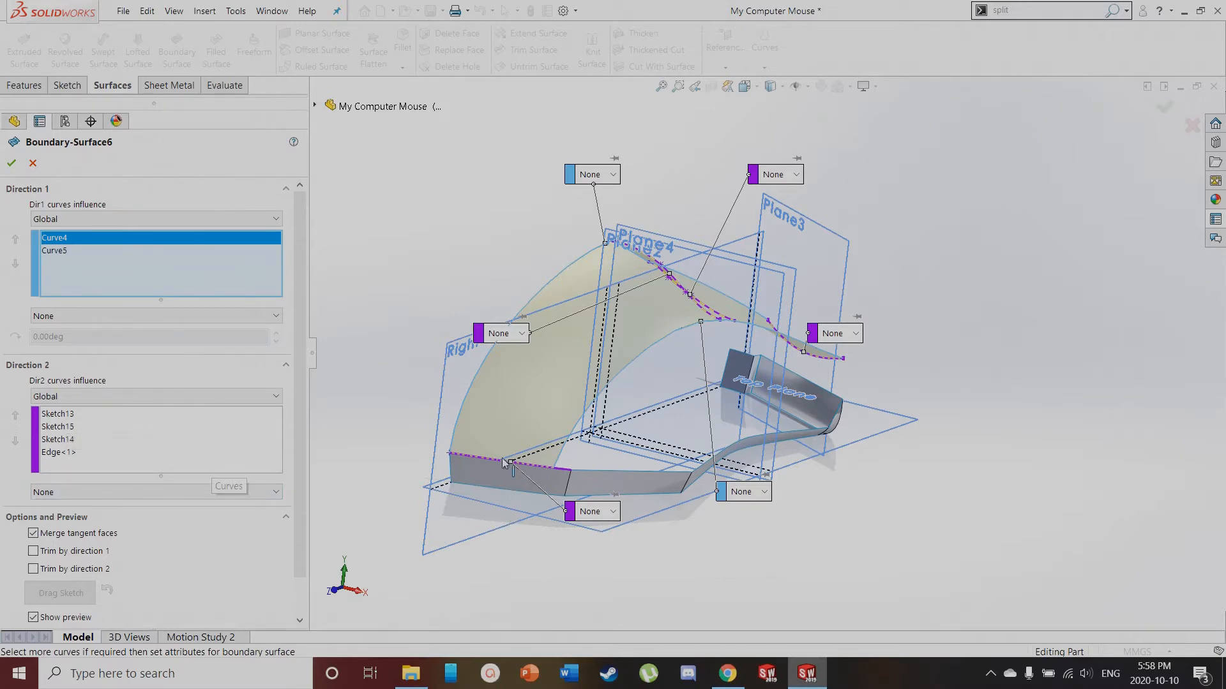
scroll(667, 314, down, 2)
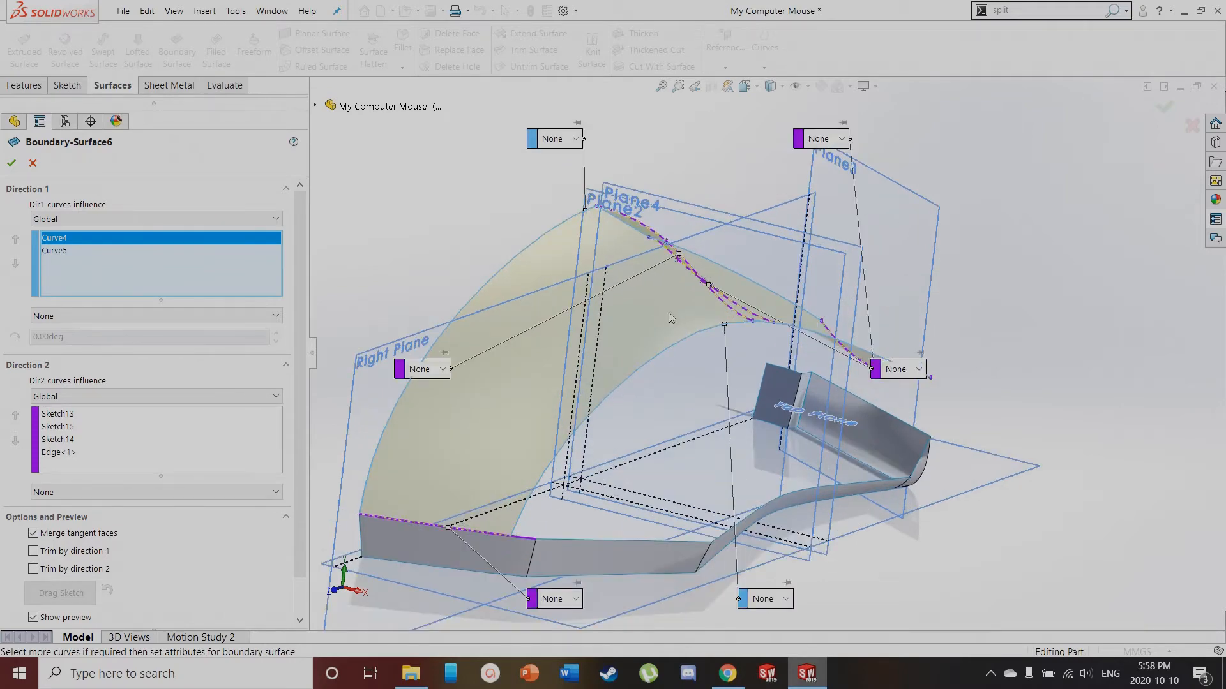
middle_drag(668, 314, 627, 366)
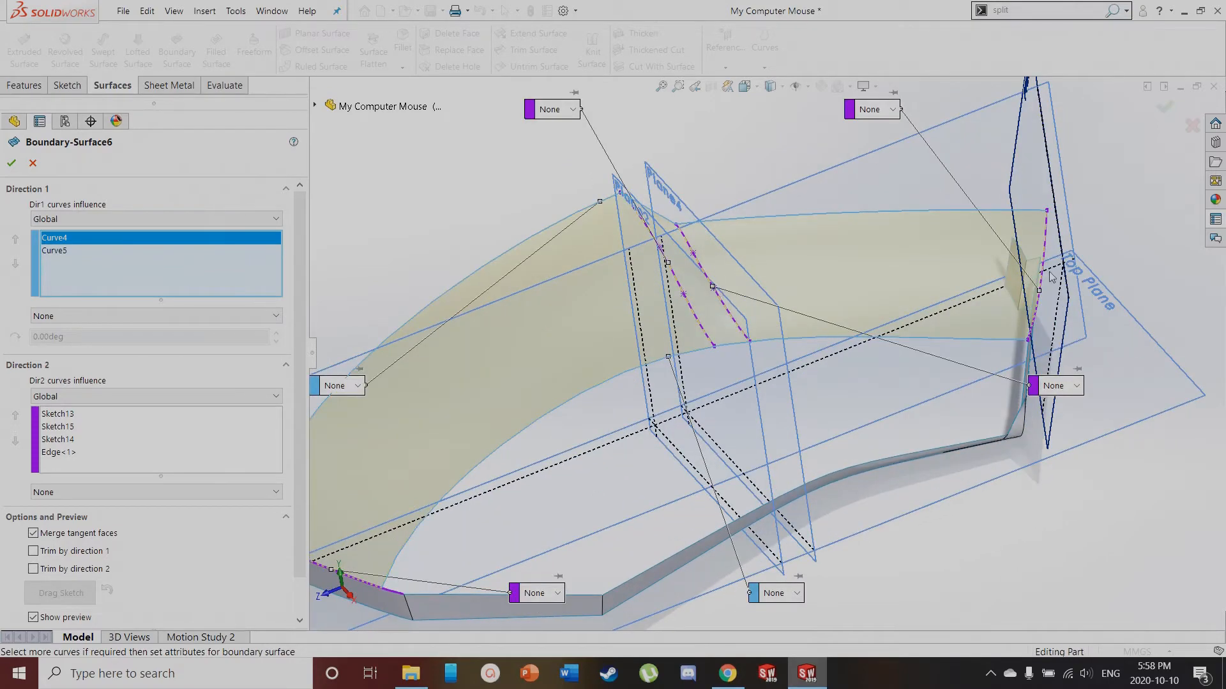
click(11, 164)
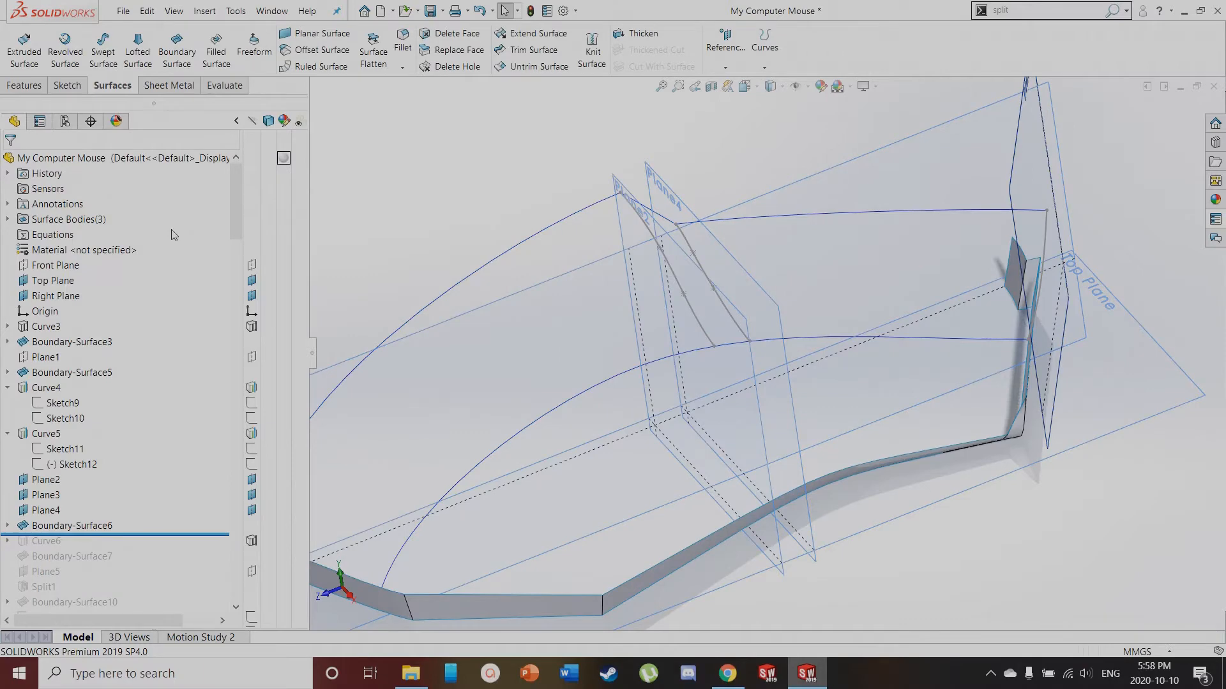
Show the Boundary-Surface6 body again and examine the top surface together with its guide curves
click(64, 525)
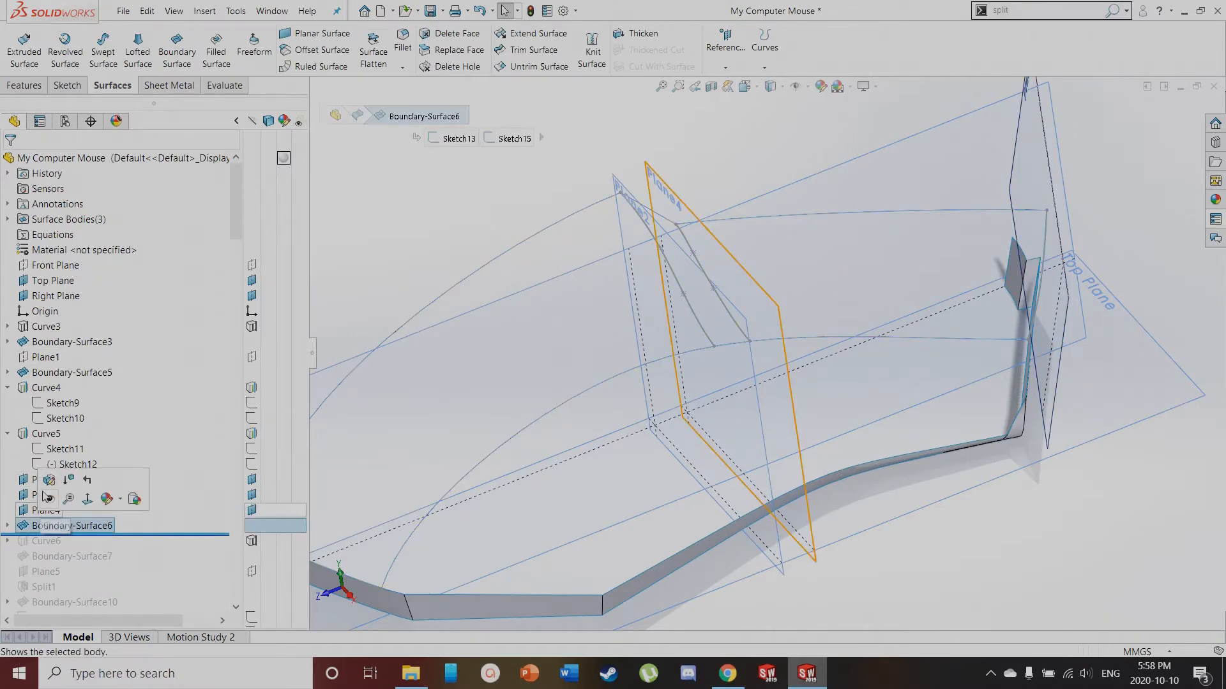
scroll(524, 559, up, 3)
click(586, 288)
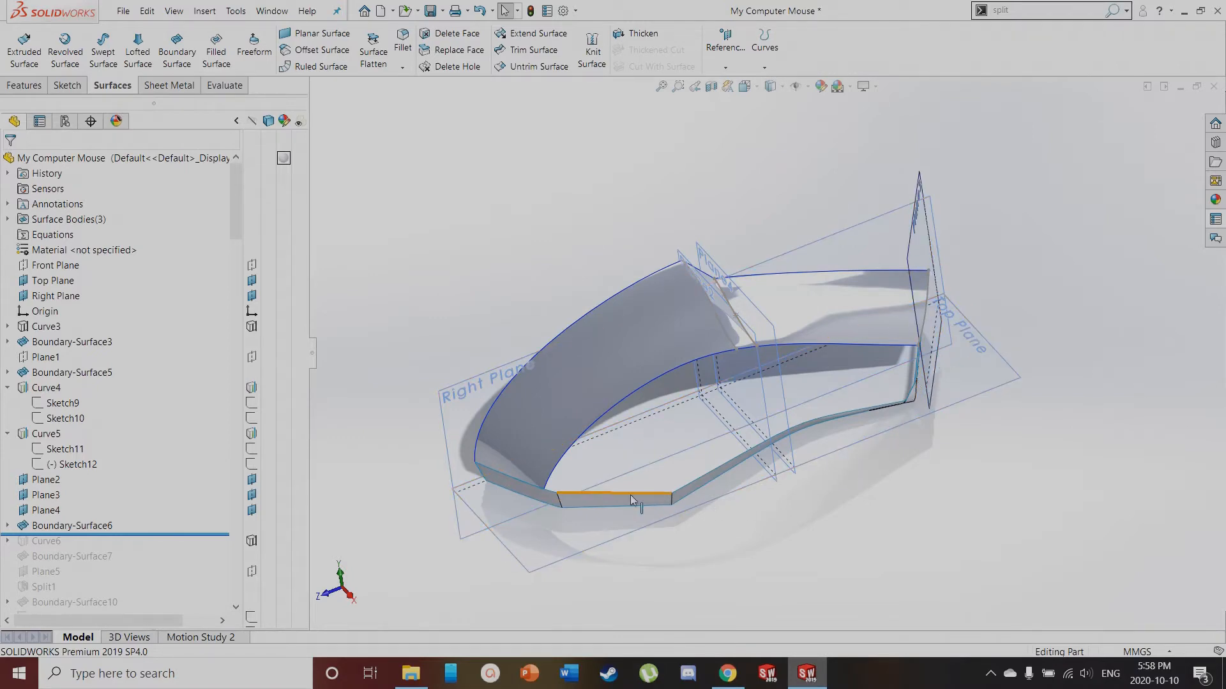
middle_drag(606, 344, 725, 424)
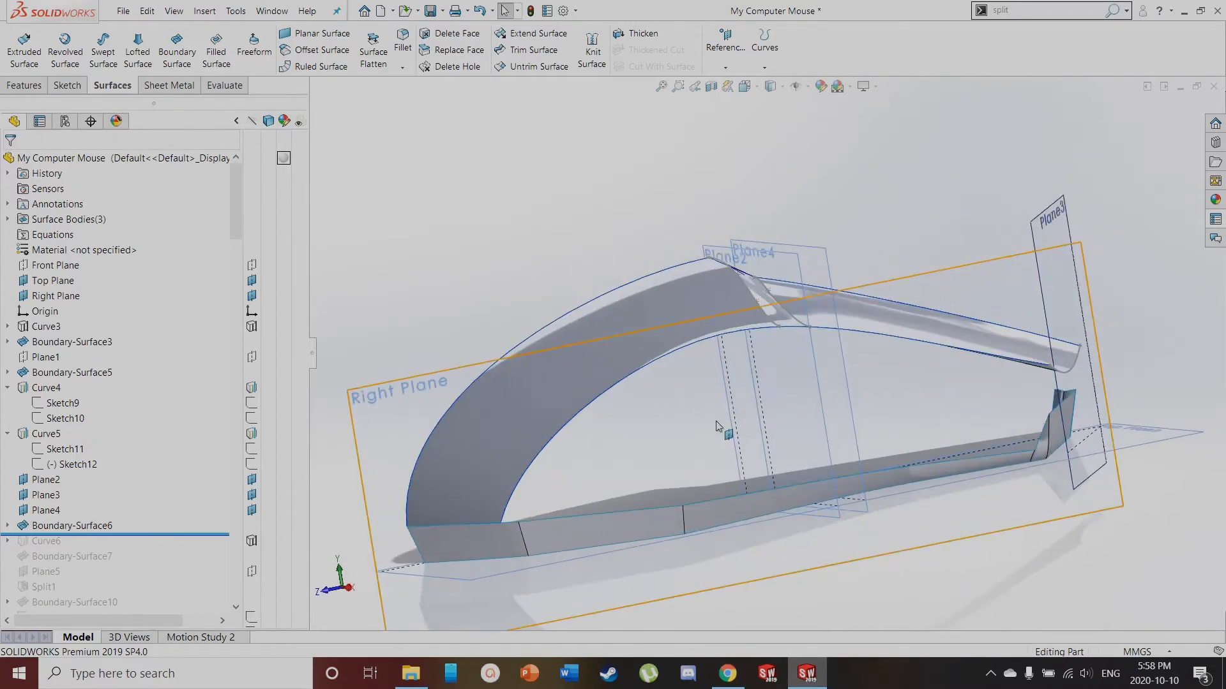
Hide Plane4, Plane3, Plane2, Curve5 and Curve4
click(251, 510)
click(251, 495)
click(252, 479)
click(252, 436)
click(251, 387)
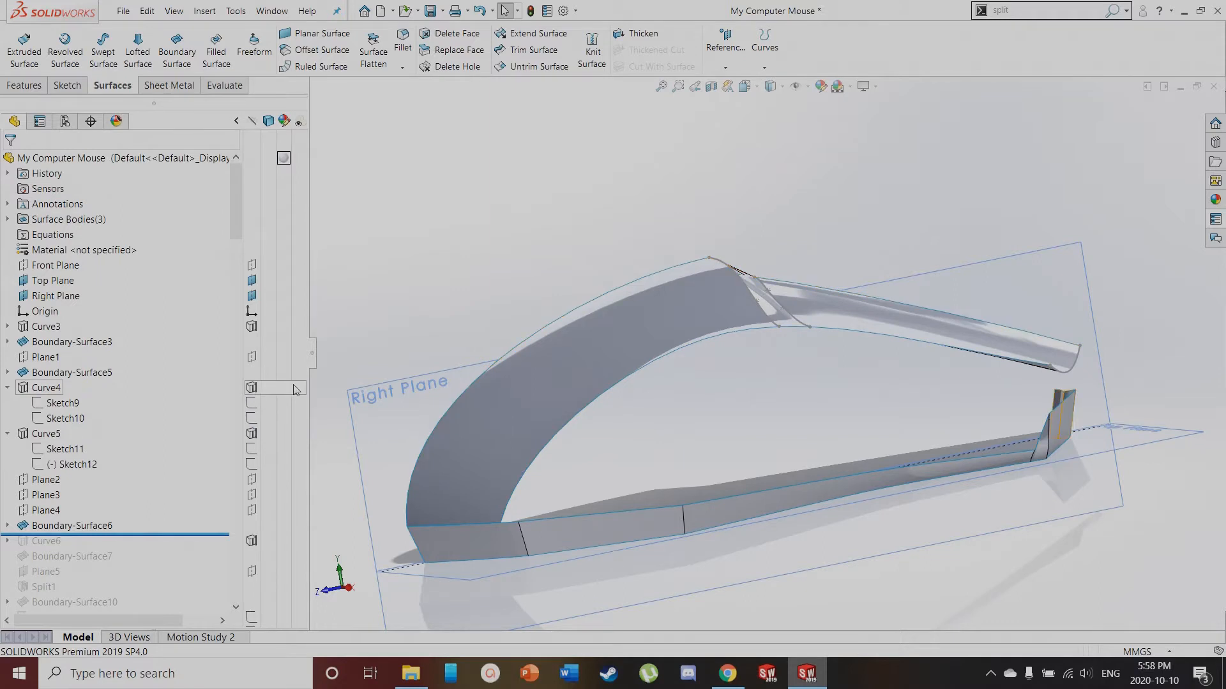
Roll the feature history forward past Curve6, expand it and show its source sketches Sketch16 and Sketch17
click(8, 526)
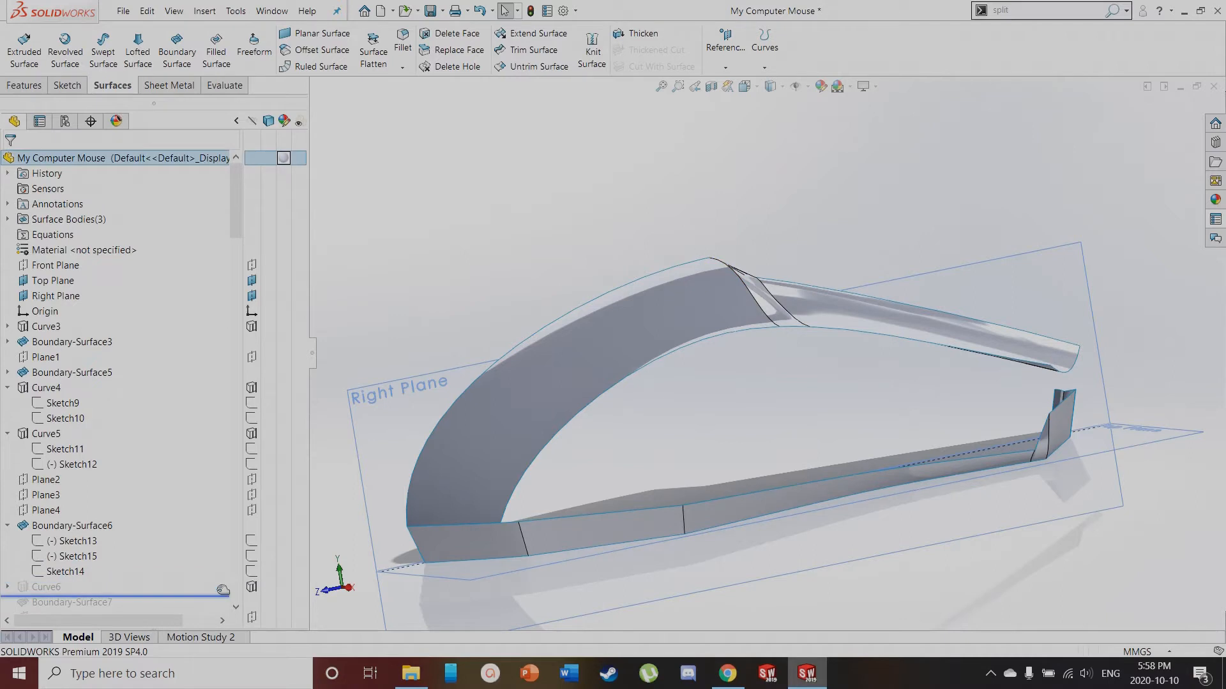
click(6, 587)
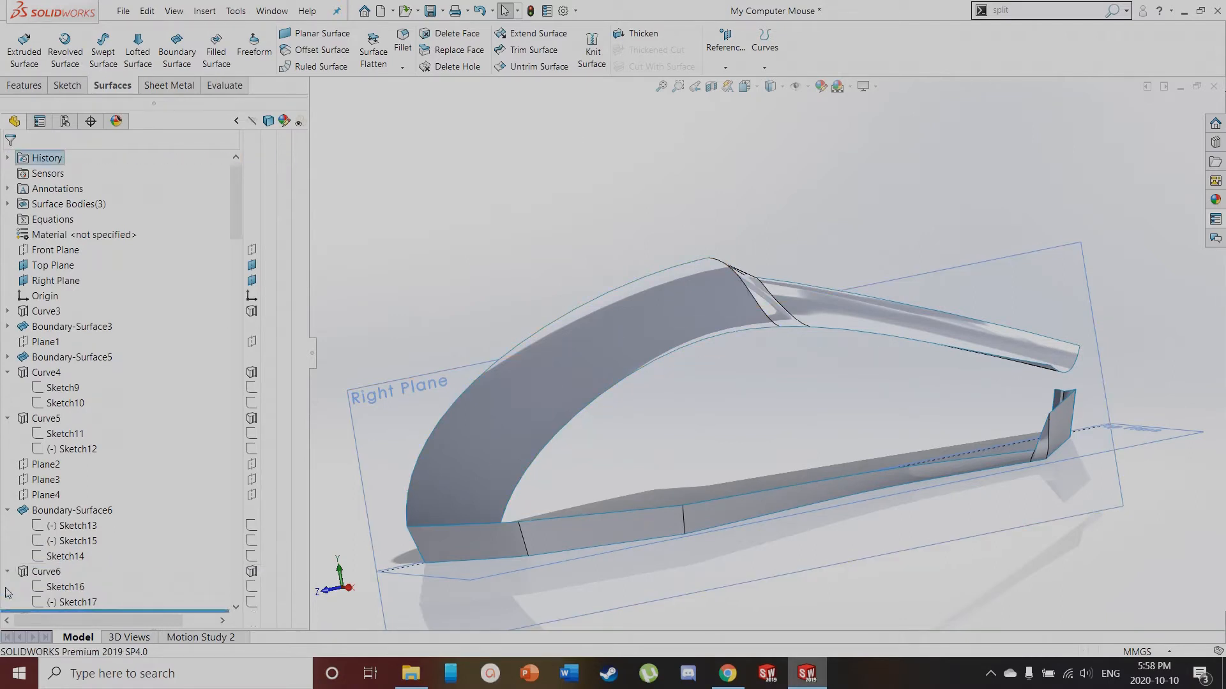
click(251, 591)
middle_drag(654, 547, 670, 648)
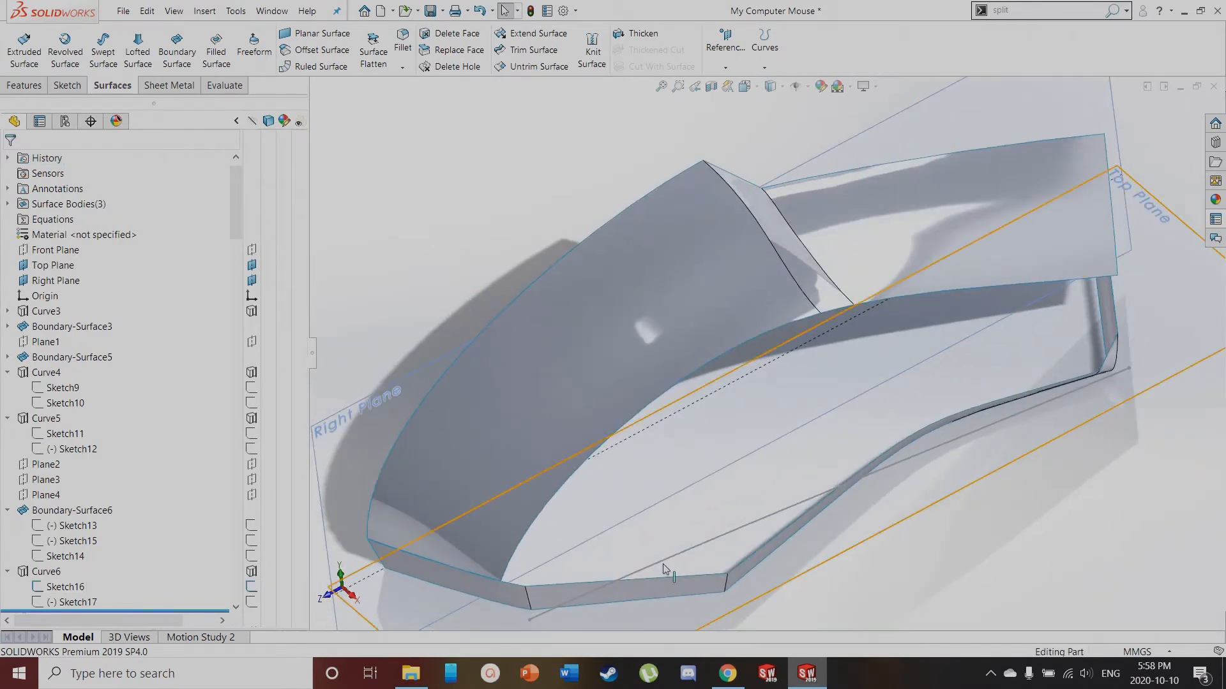
click(252, 604)
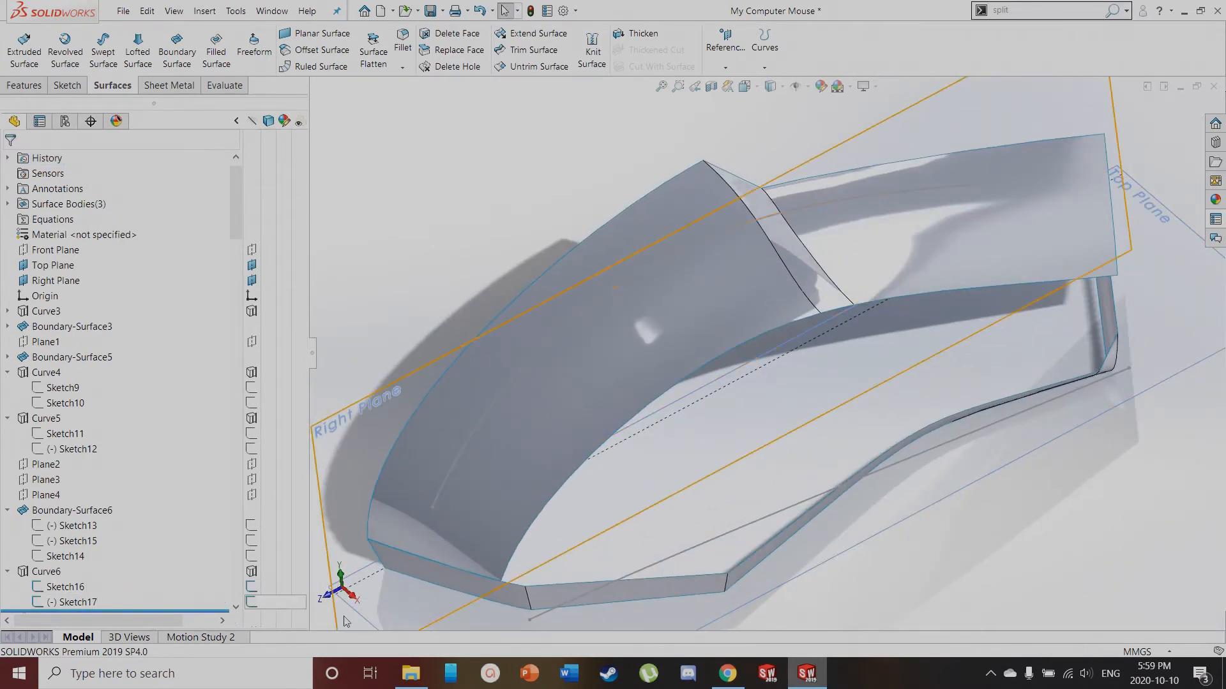
scroll(597, 537, up, 2)
middle_drag(538, 454, 505, 472)
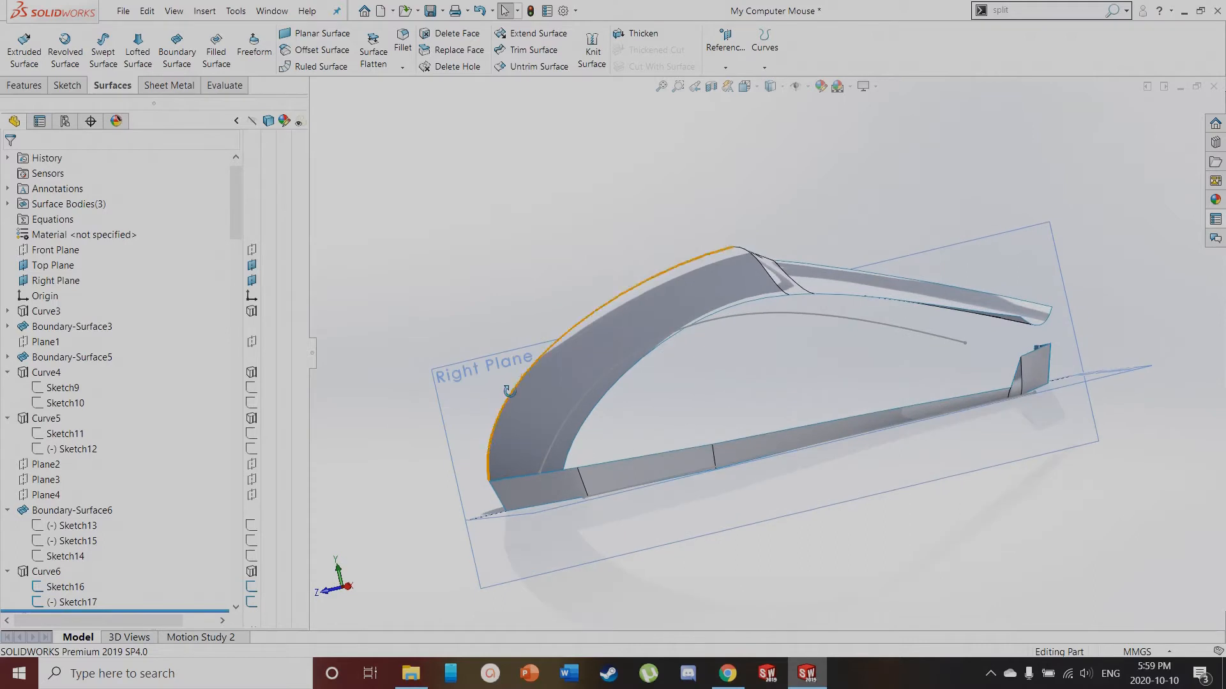
Show the projected curve Curve6 and compare it with its two source sketches
click(251, 571)
middle_drag(888, 467, 831, 468)
scroll(159, 584, down, 1)
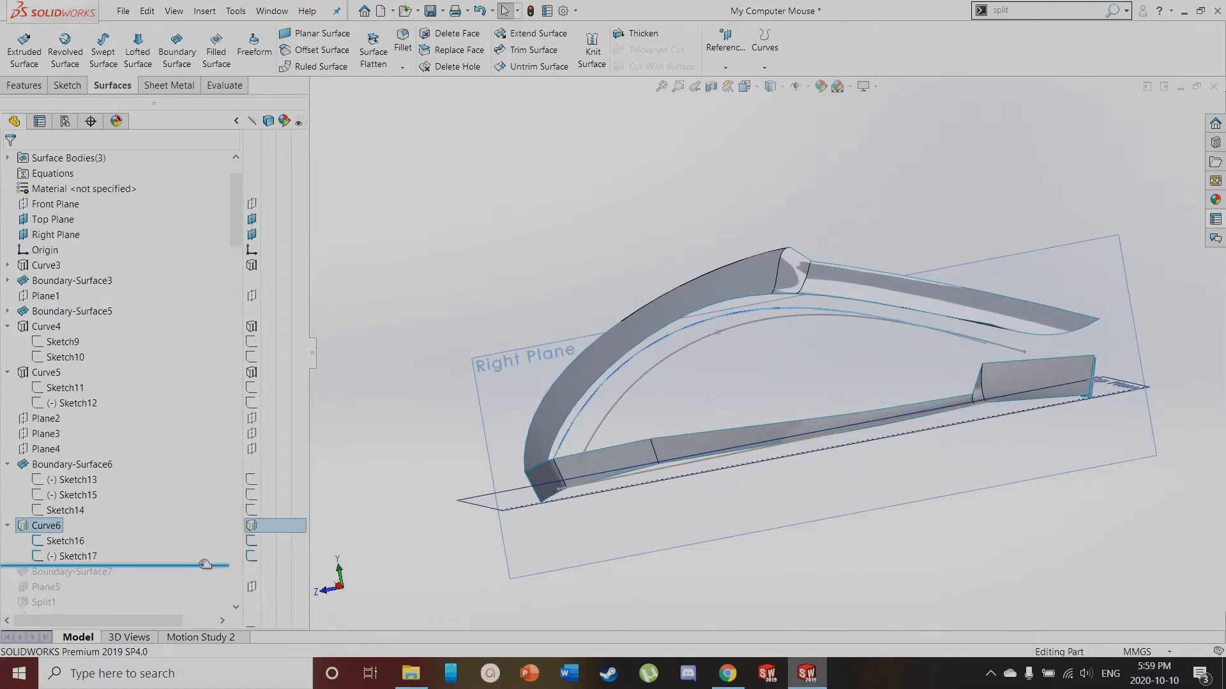
Roll the feature history forward past Boundary-Surface7, hide Curve6 and its sketches, and examine the narrow strip surface
drag(193, 572, 191, 582)
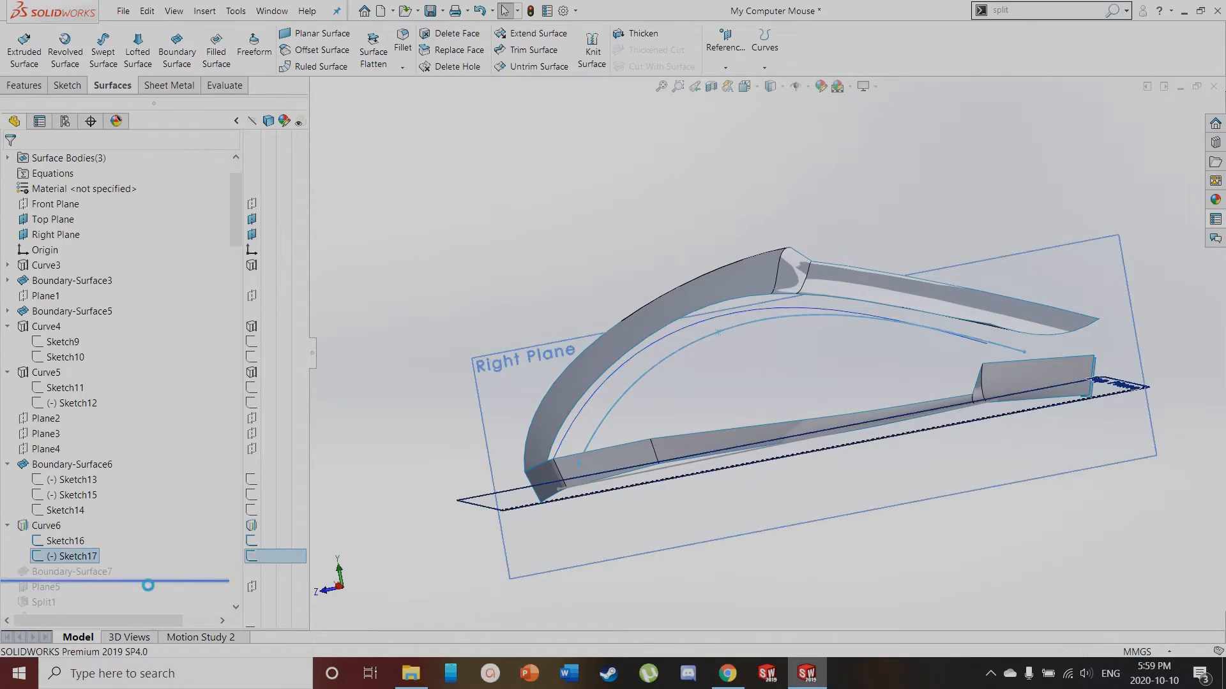
click(71, 571)
click(522, 192)
middle_drag(522, 192, 702, 332)
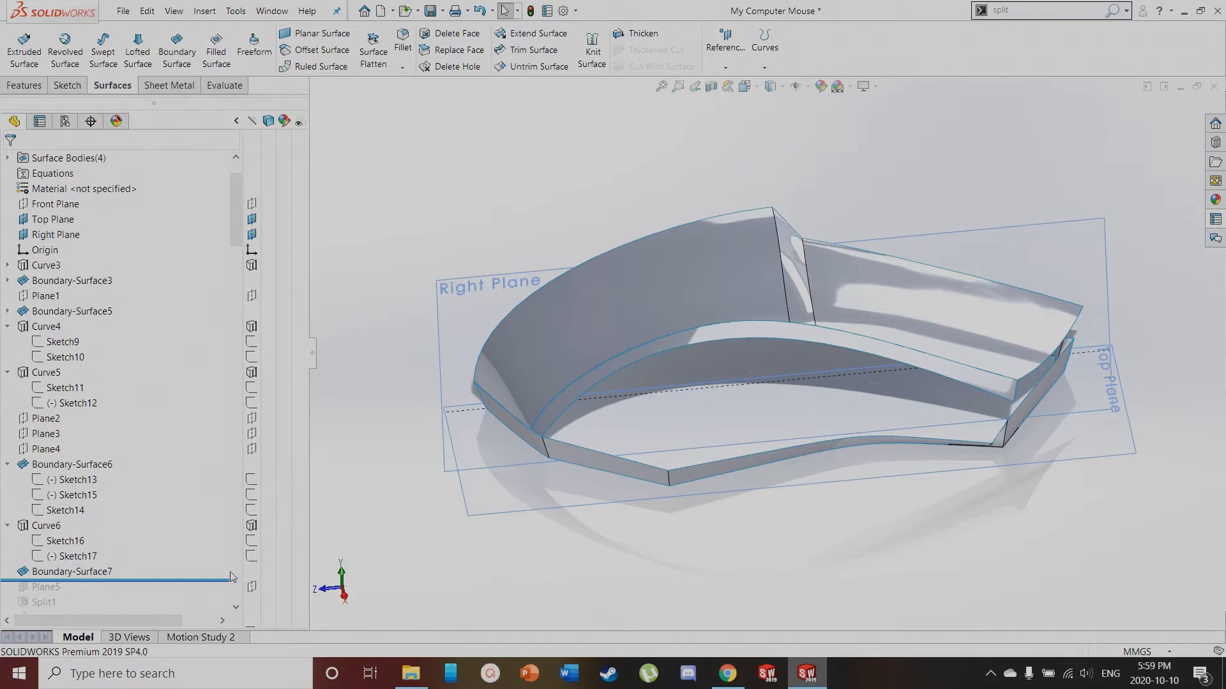
Roll the feature history forward past Plane5, show that plane and examine the base rim corner it passes through
drag(138, 590, 146, 590)
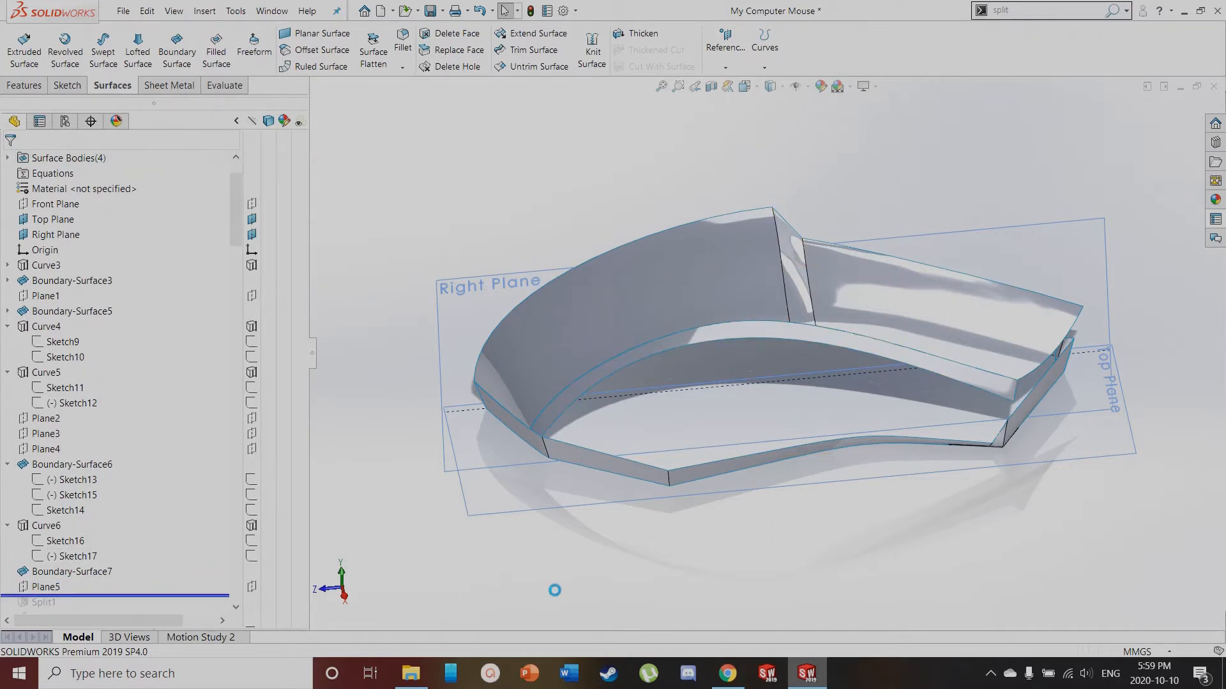
scroll(600, 550, down, 2)
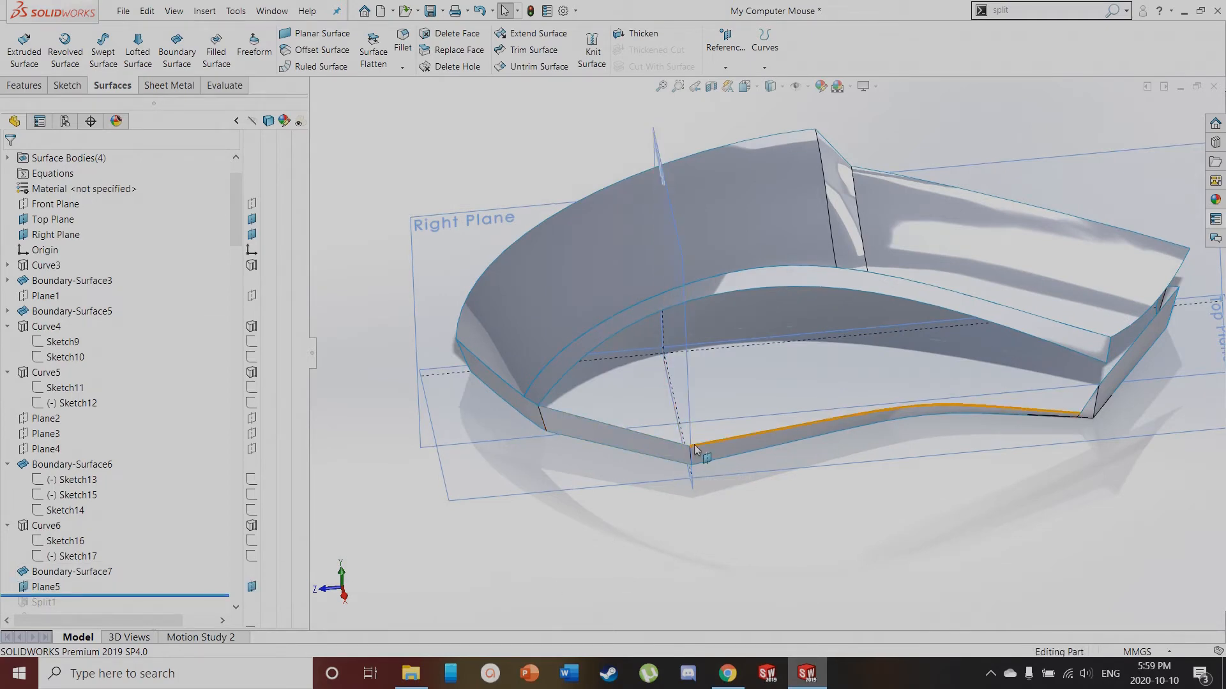
scroll(680, 463, down, 3)
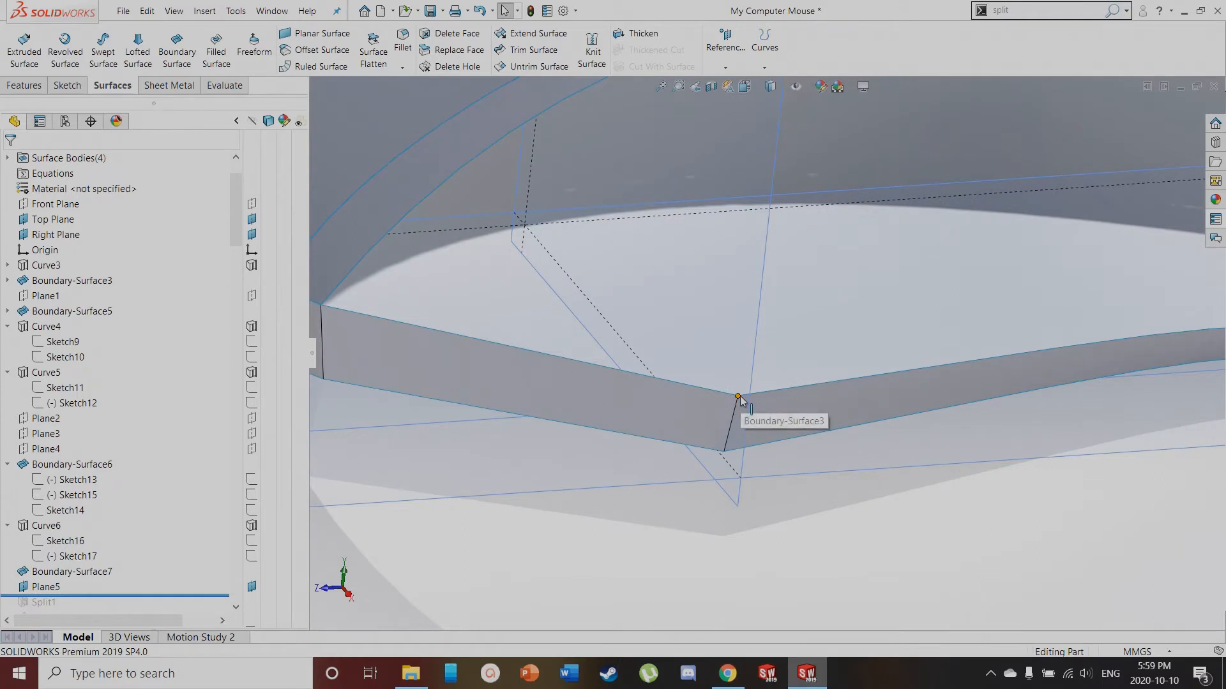
scroll(739, 399, up, 2)
scroll(951, 391, up, 3)
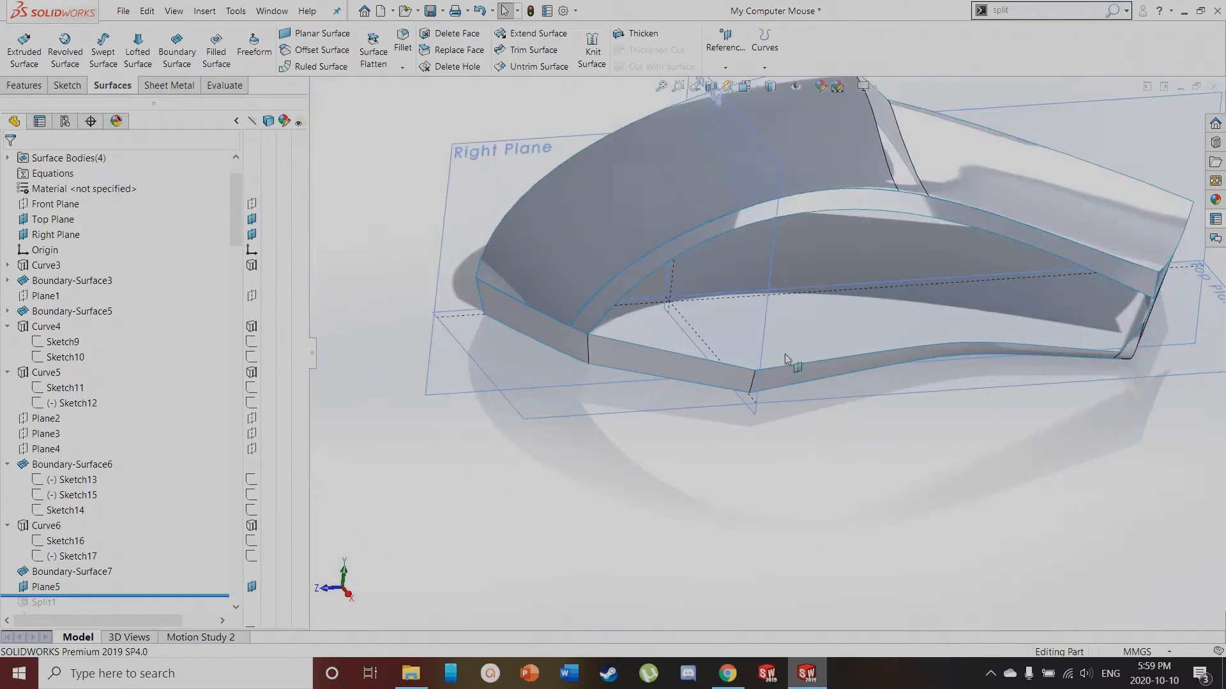
Roll the feature history forward past Split1 and compare the Boundary-Surface7 strip before and after the split at Plane5
click(718, 227)
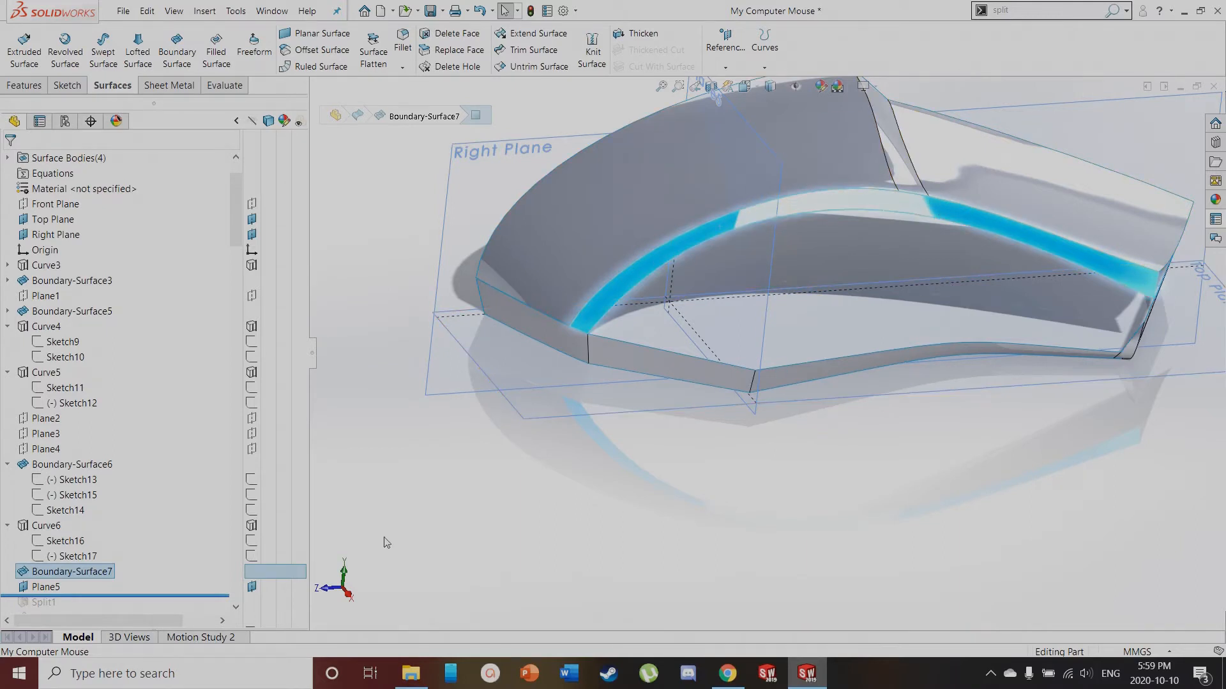
scroll(211, 575, down, 4)
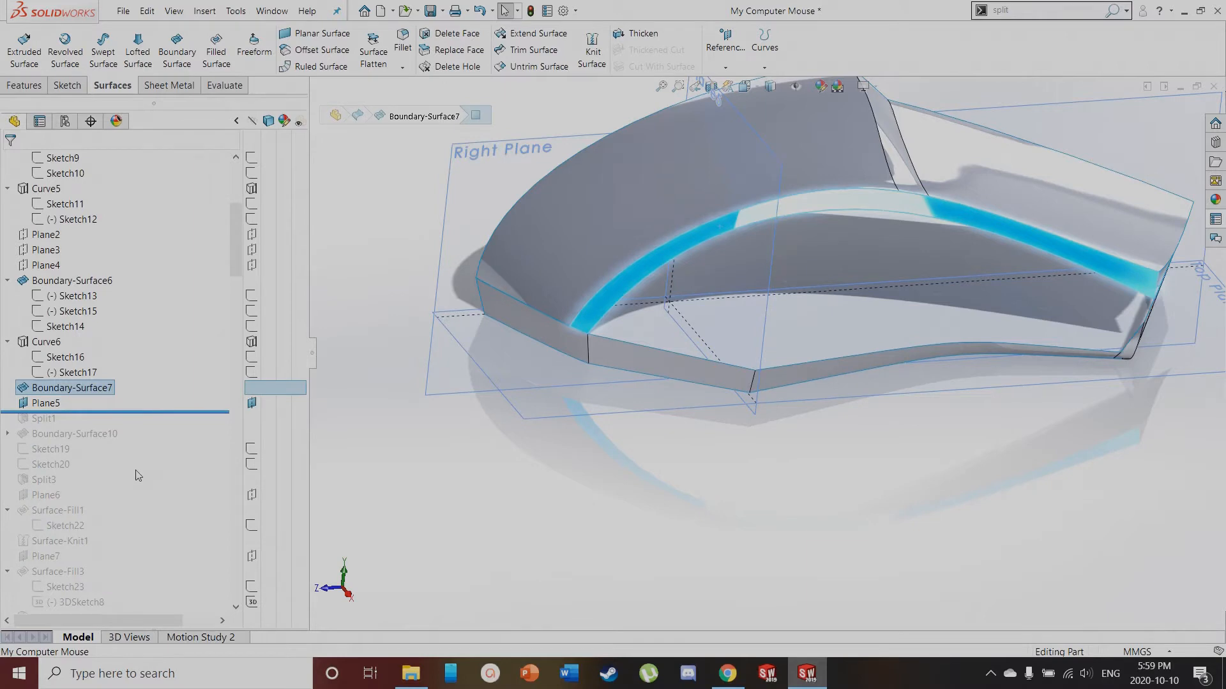
click(50, 404)
click(738, 231)
drag(100, 412, 101, 418)
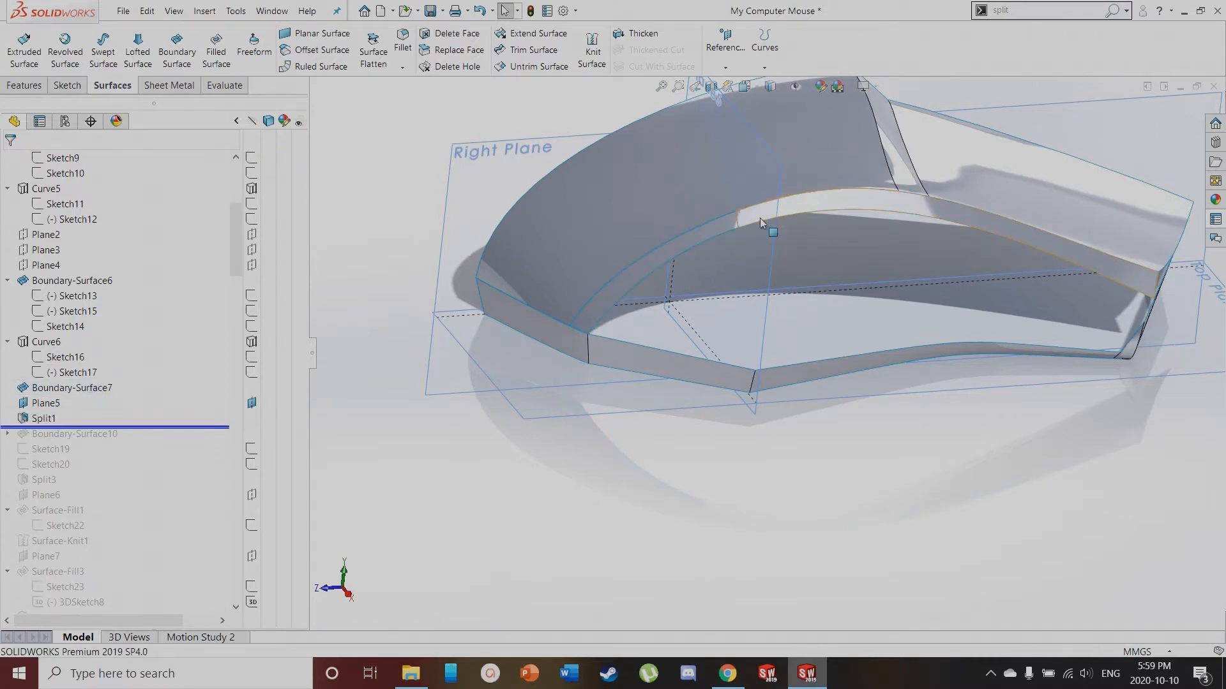
click(717, 229)
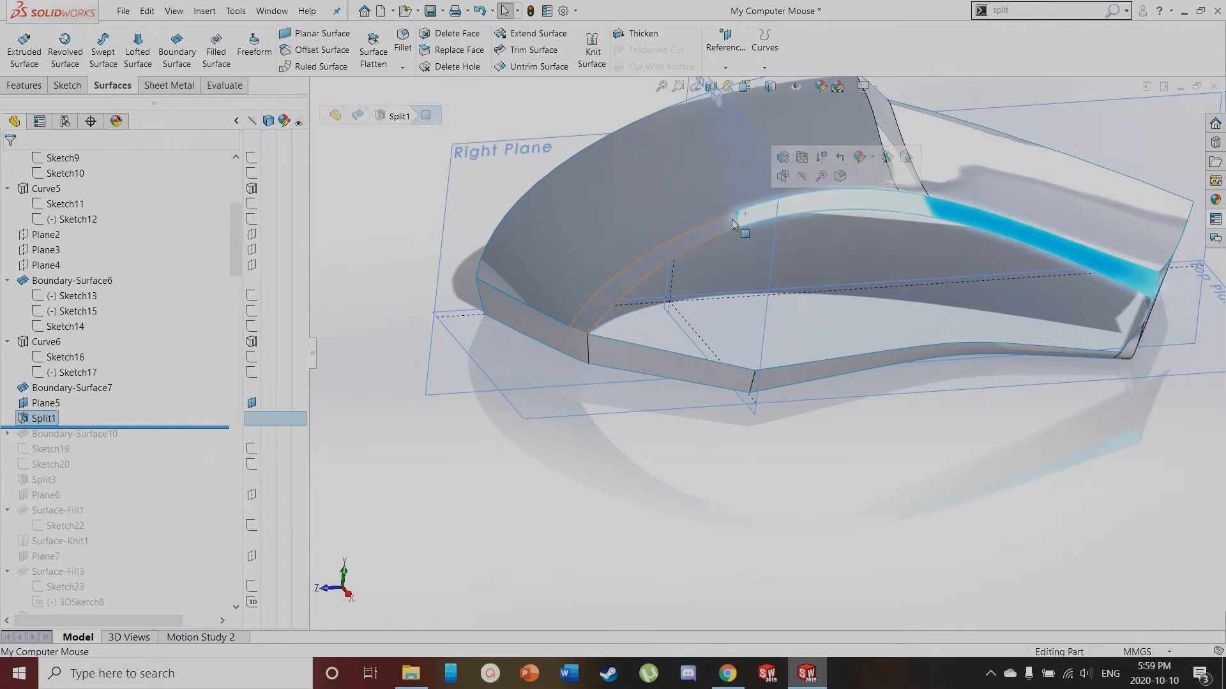
click(709, 227)
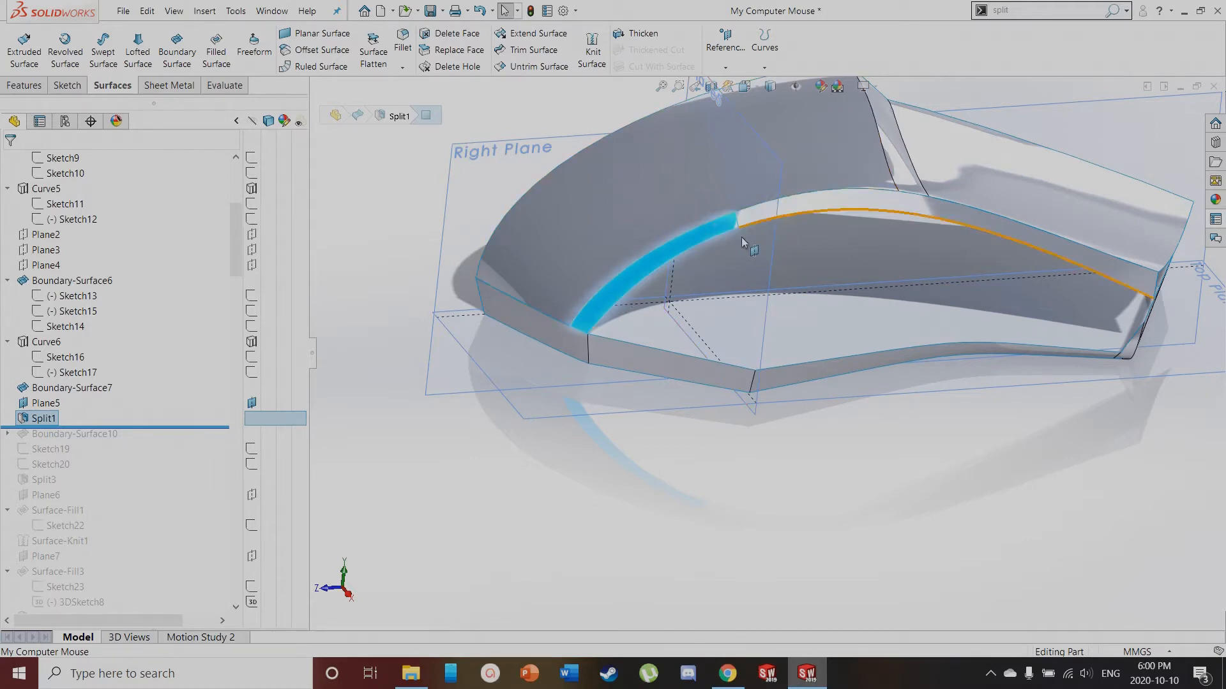
Examine the rim corner at Plane5 and pick out the split strip's lower edge and Boundary-Surface3's upper edge
scroll(758, 377, down, 3)
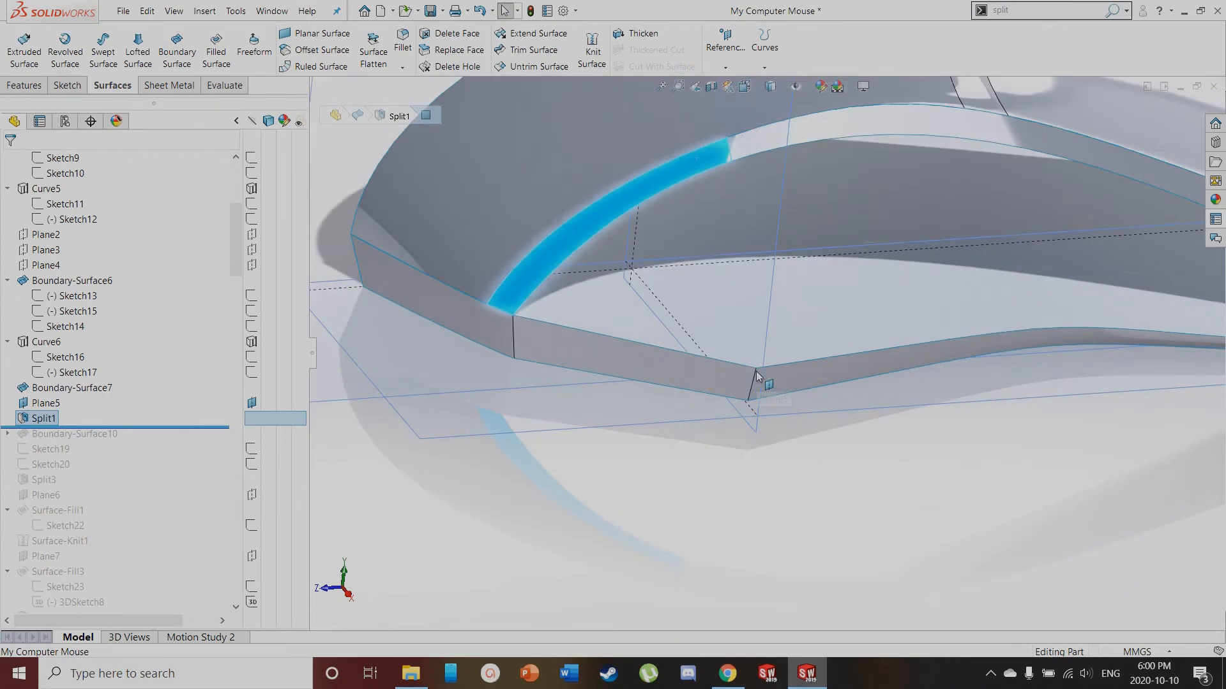
scroll(757, 375, down, 2)
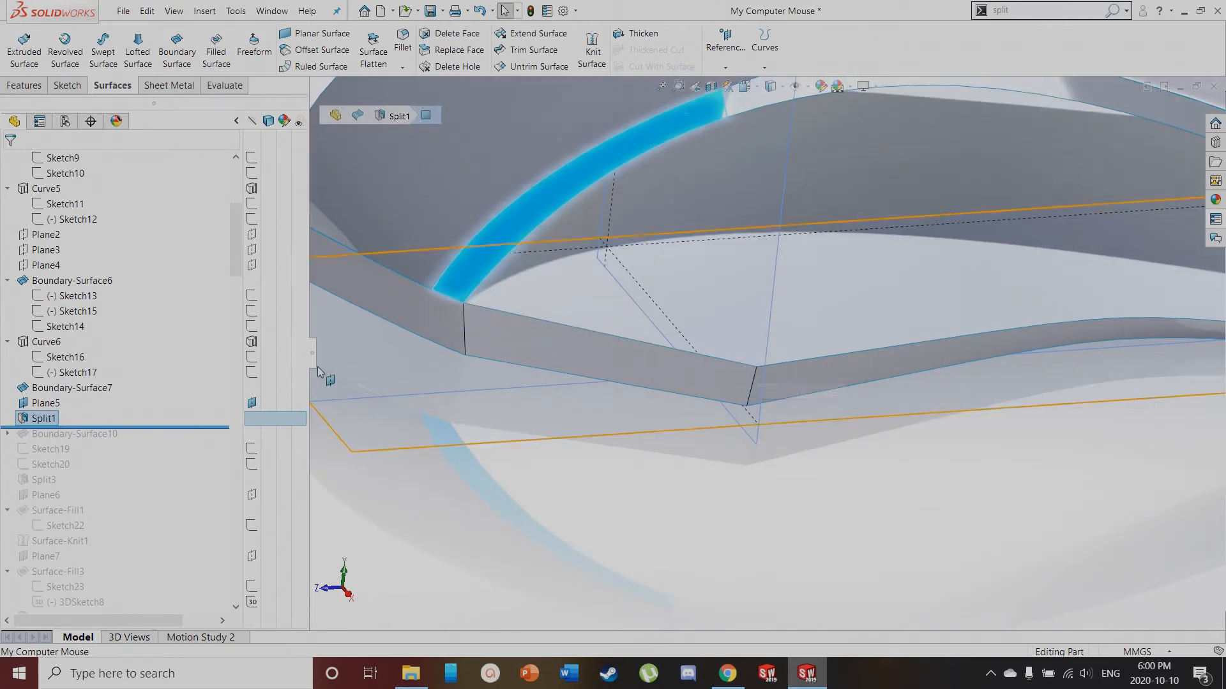
scroll(192, 403, up, 3)
scroll(184, 468, down, 3)
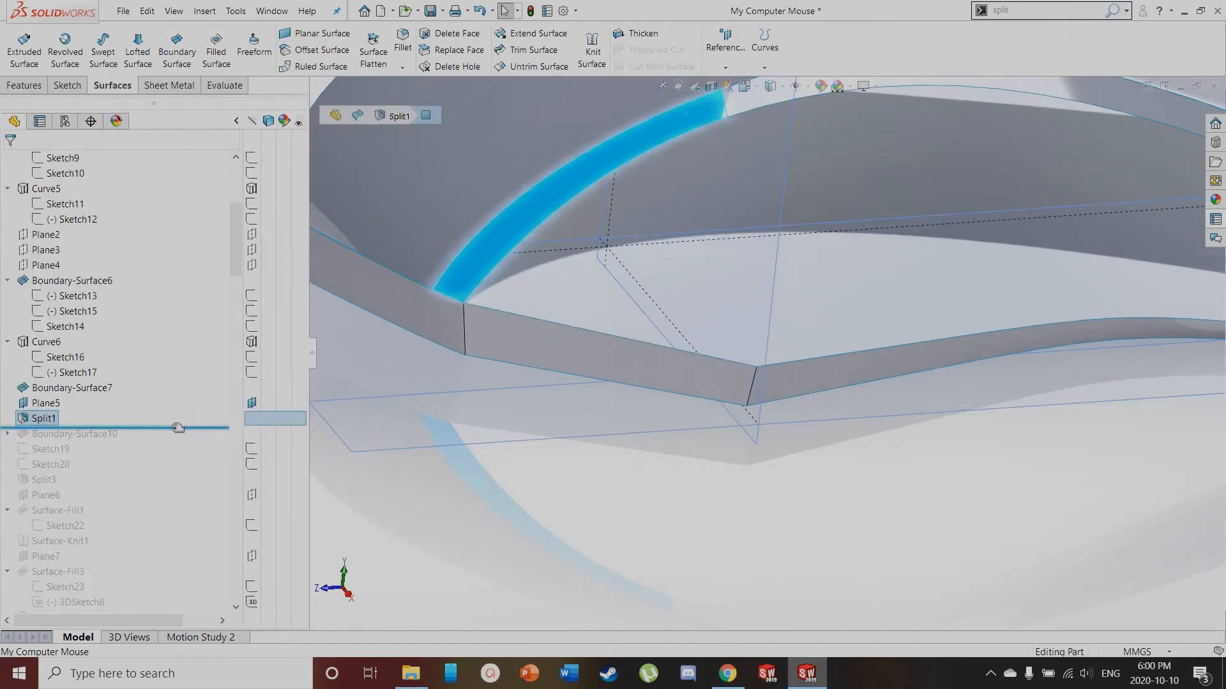
key(z)
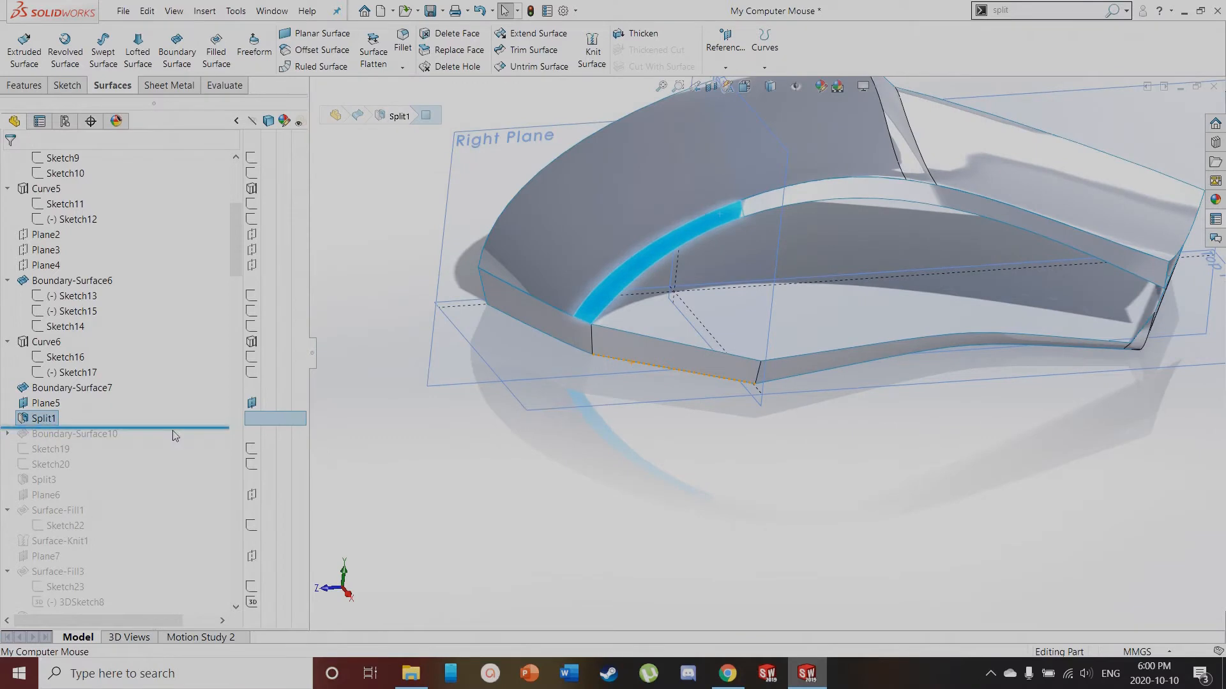
click(597, 506)
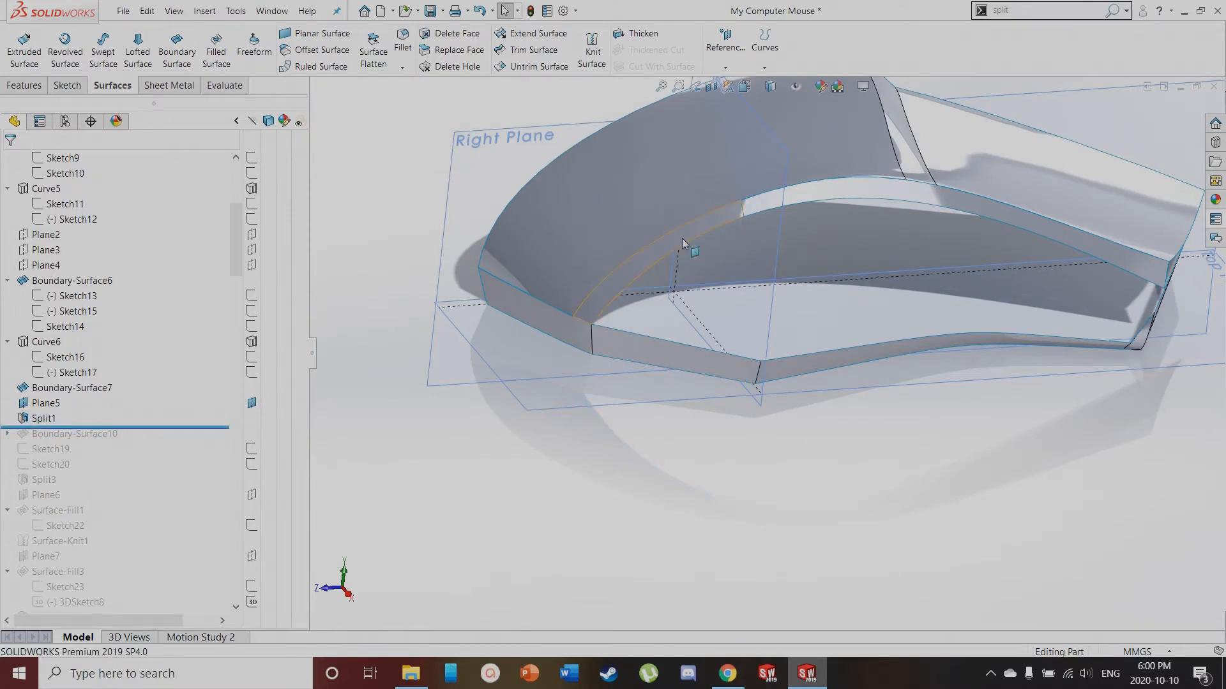
click(669, 262)
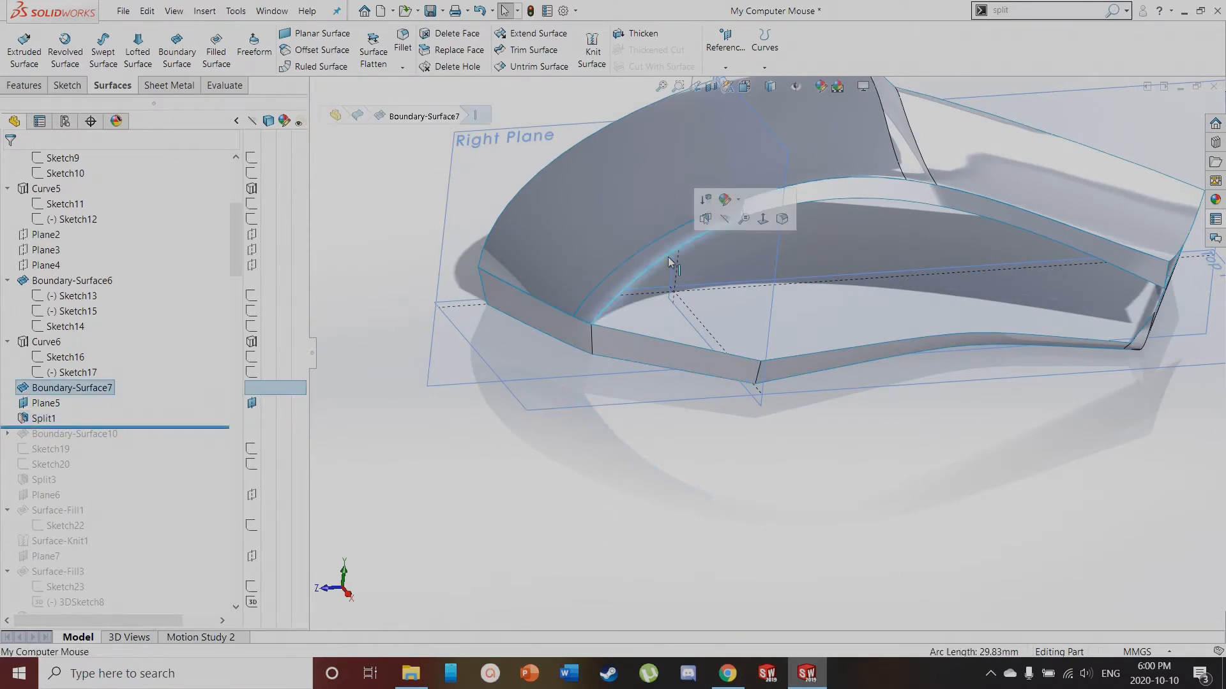
click(658, 343)
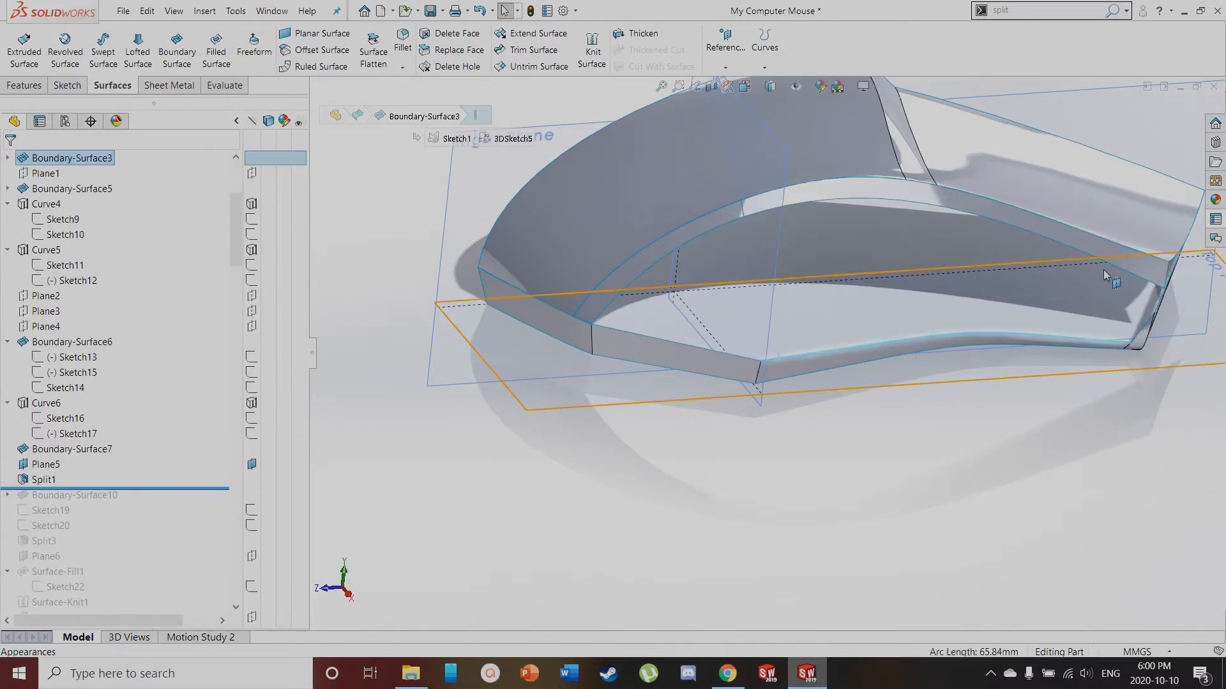
Roll the feature history forward past Boundary-Surface10, hide Plane5 and examine the side surface from several angles
drag(179, 489, 178, 503)
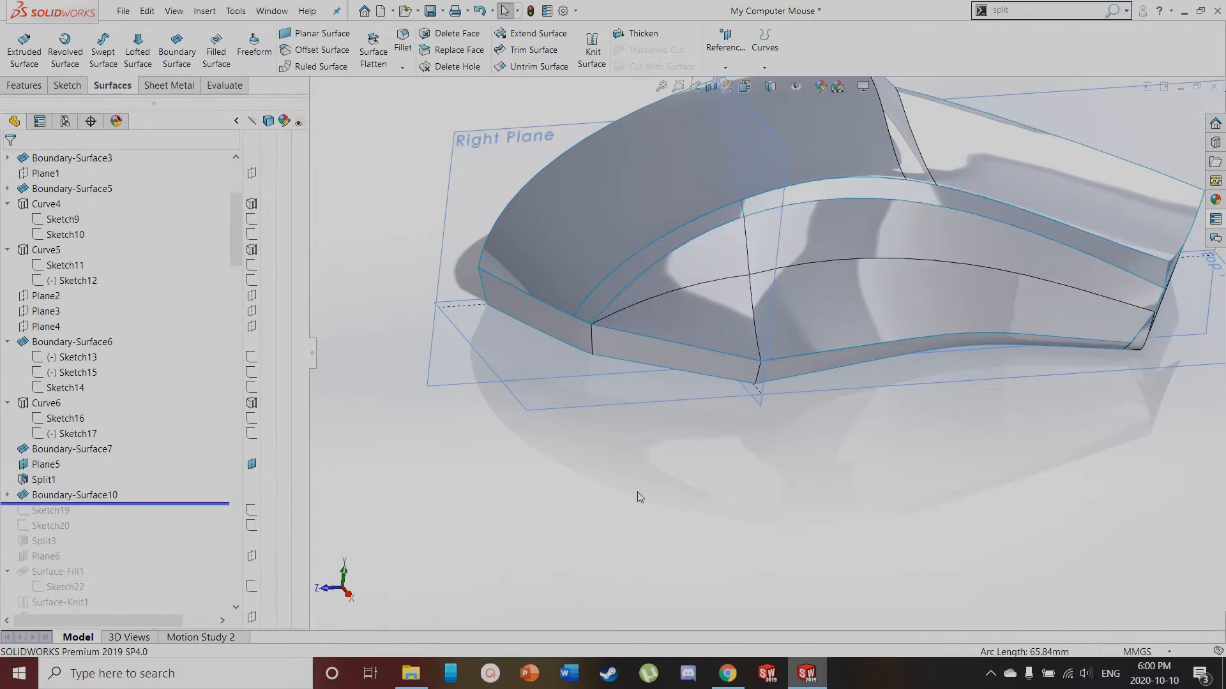
scroll(641, 497, down, 3)
middle_drag(642, 497, 909, 281)
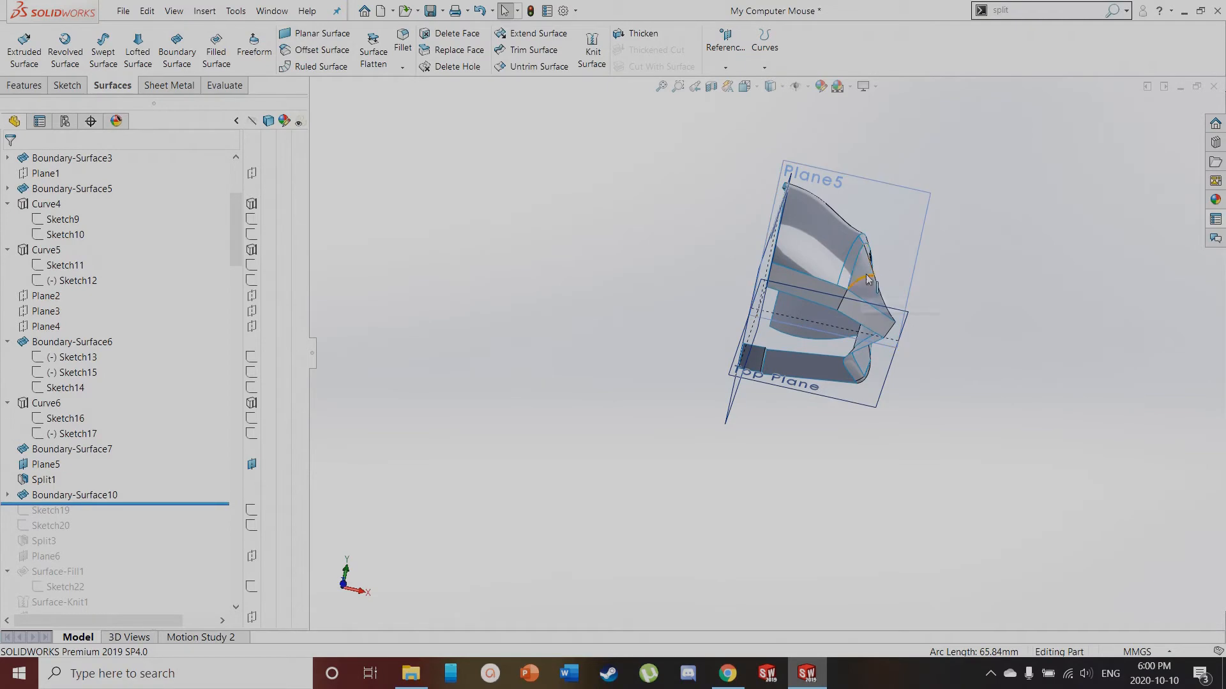
scroll(868, 279, down, 8)
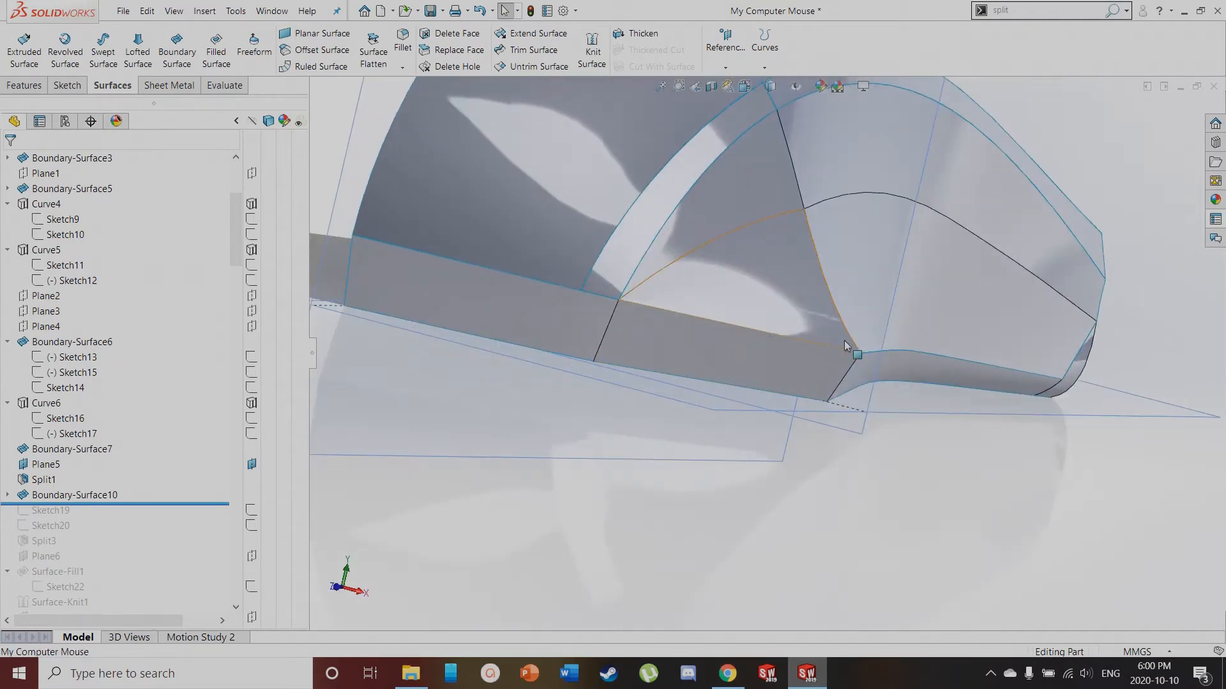
middle_drag(844, 340, 709, 256)
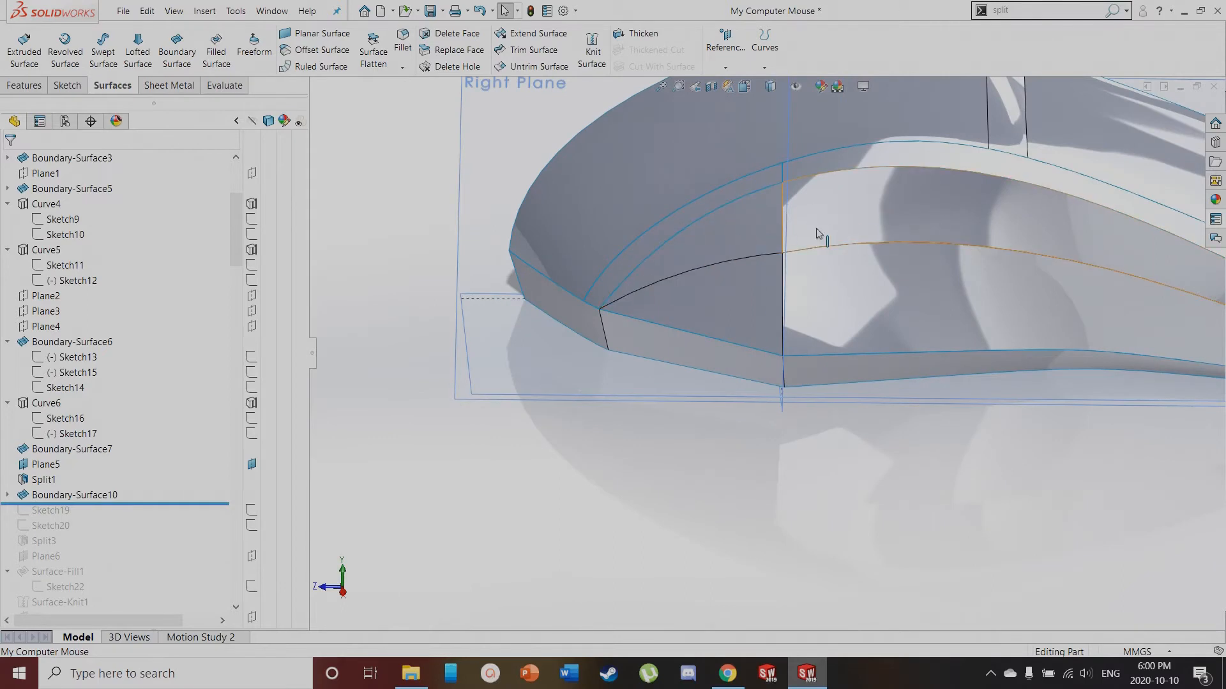
middle_drag(574, 409, 911, 289)
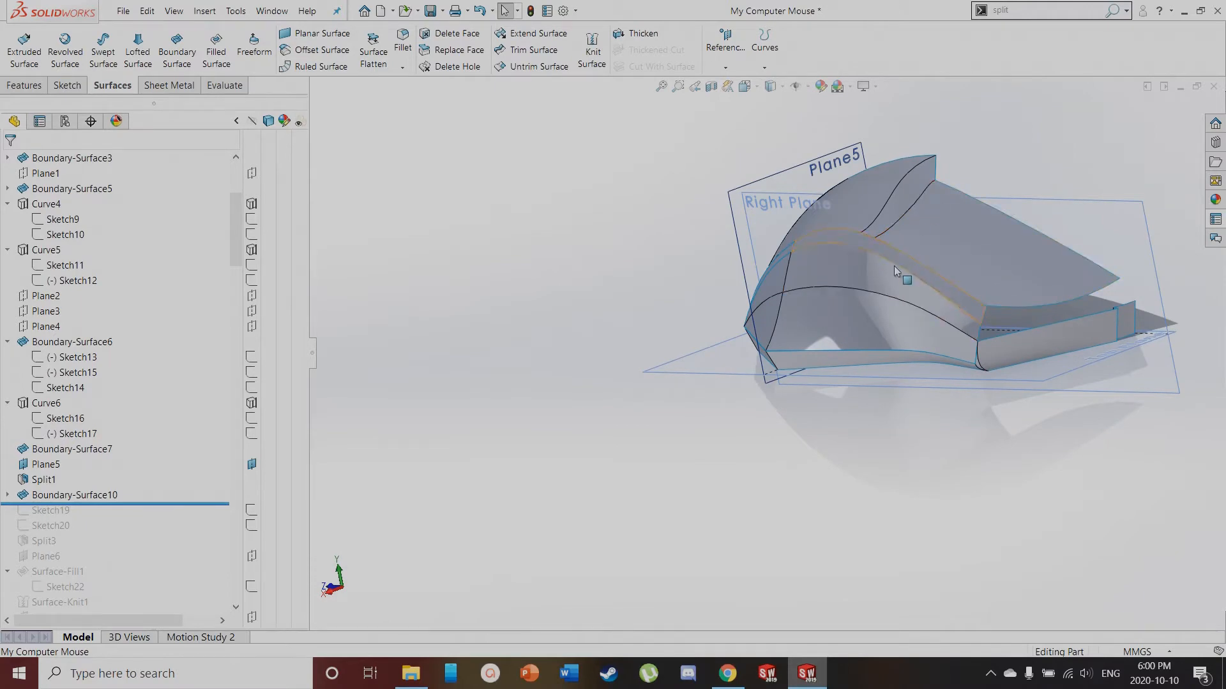
scroll(767, 357, up, 1)
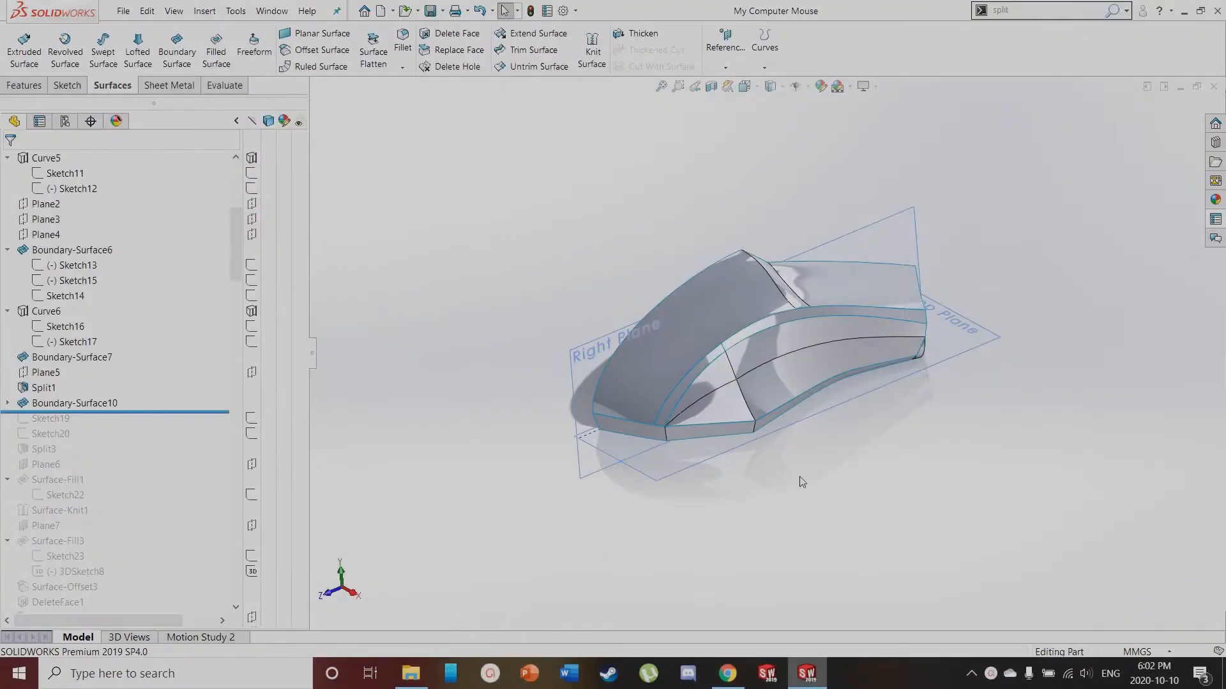
middle_drag(721, 292, 798, 169)
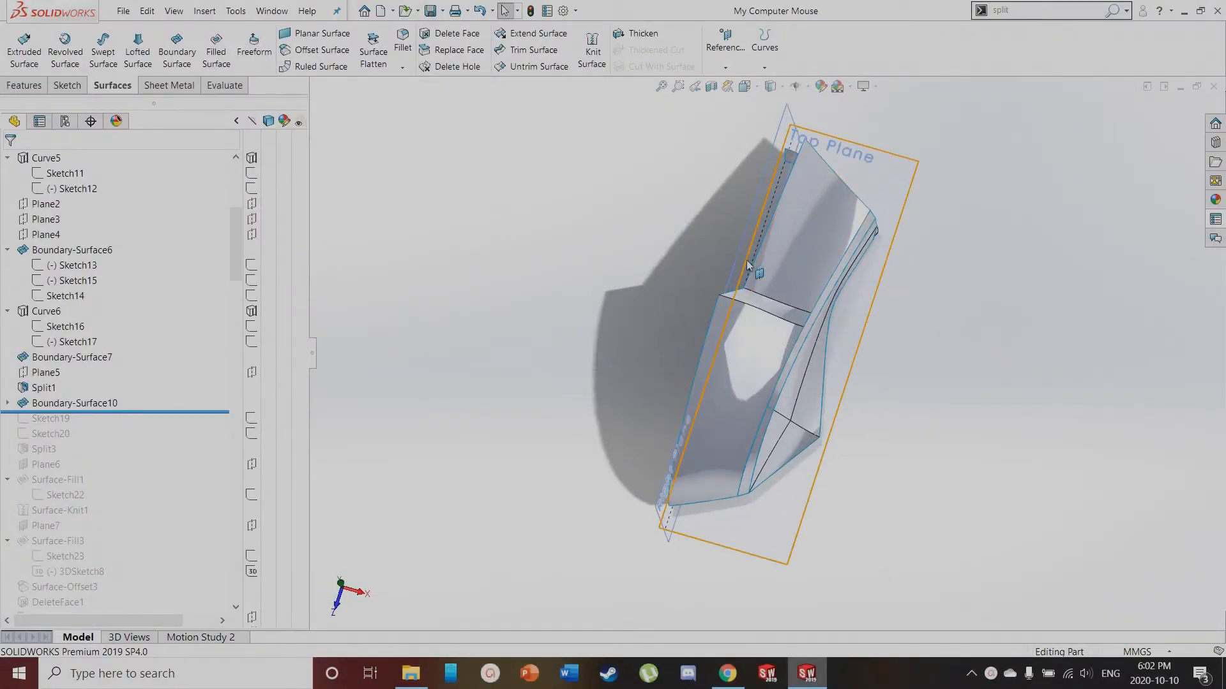
Roll the feature history forward past Sketch20 and examine the Sketch19 and Sketch20 profiles in the Top view
scroll(705, 488, up, 2)
middle_drag(734, 456, 641, 245)
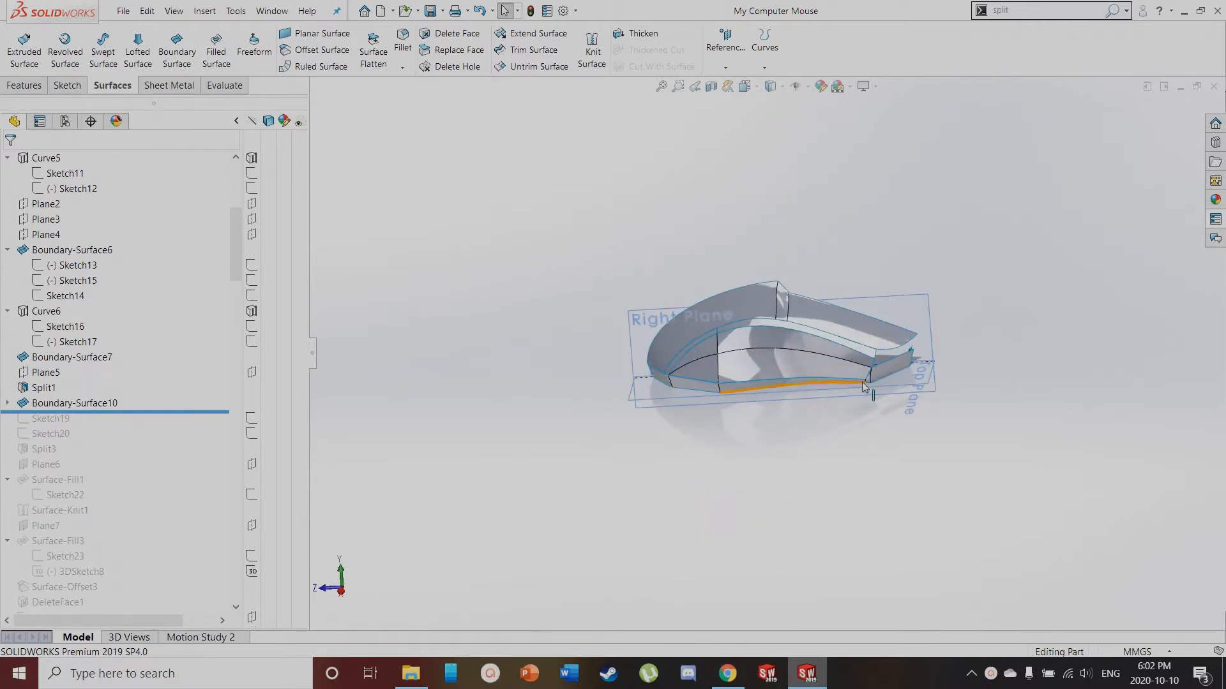
scroll(865, 386, down, 3)
middle_drag(865, 306, 766, 234)
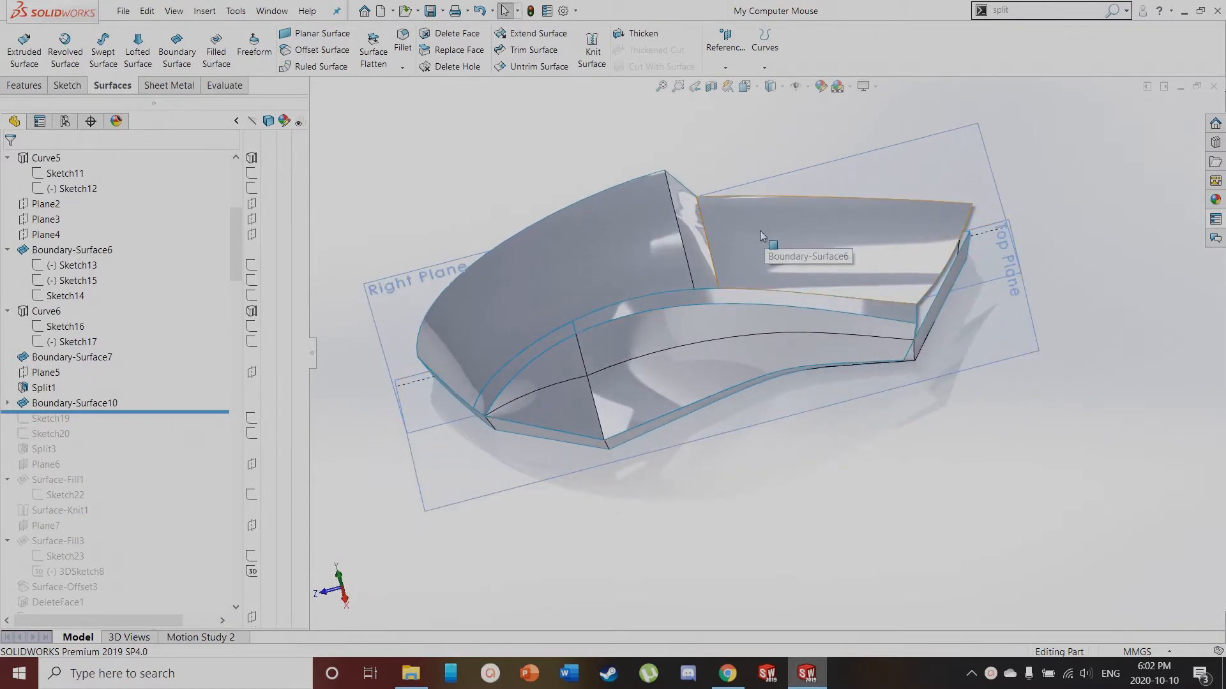
drag(219, 413, 217, 441)
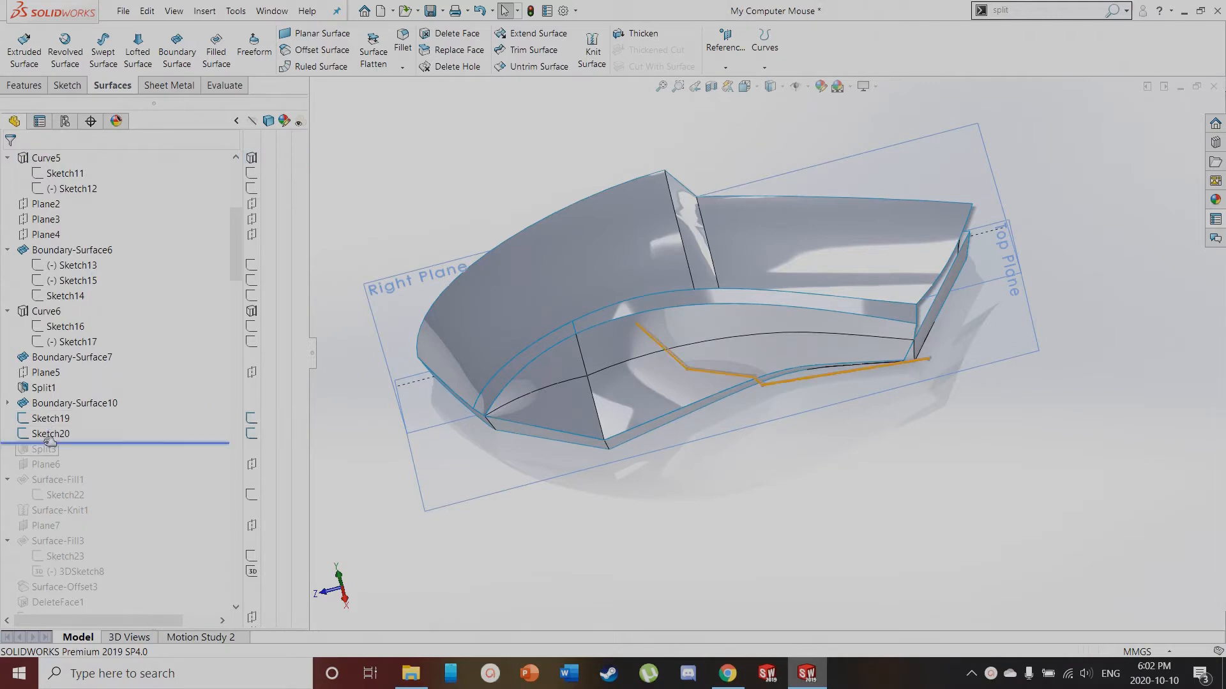
click(495, 489)
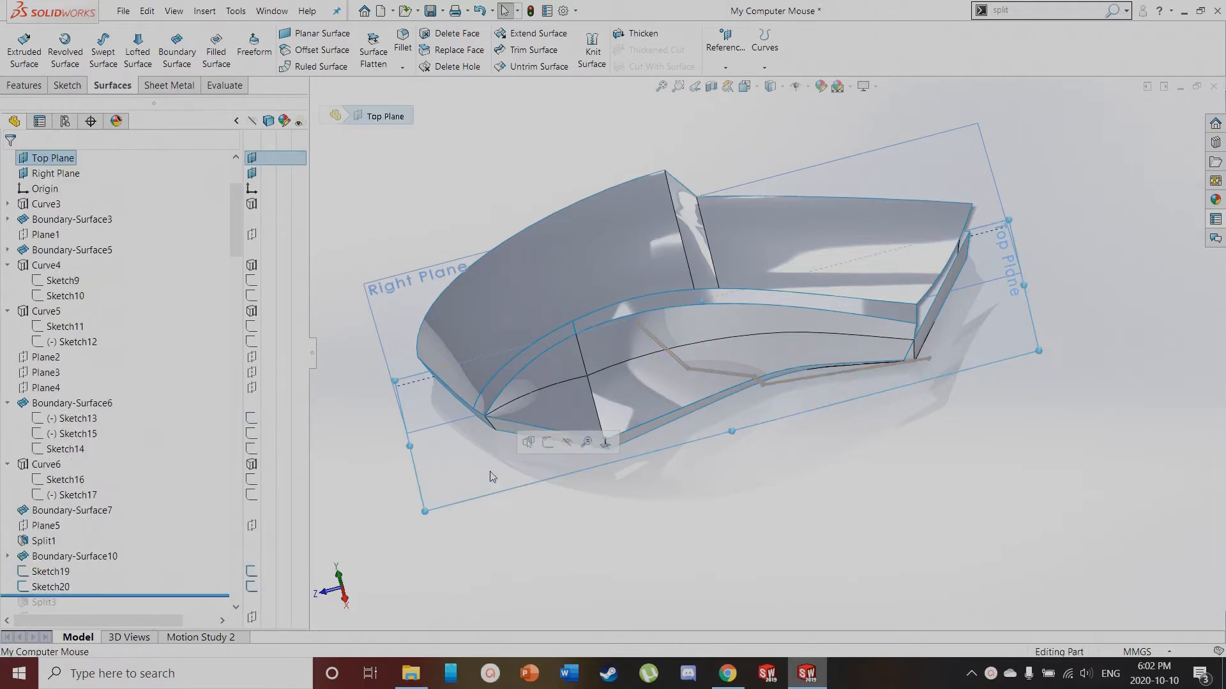
key(ctrl+8)
scroll(707, 388, up, 2)
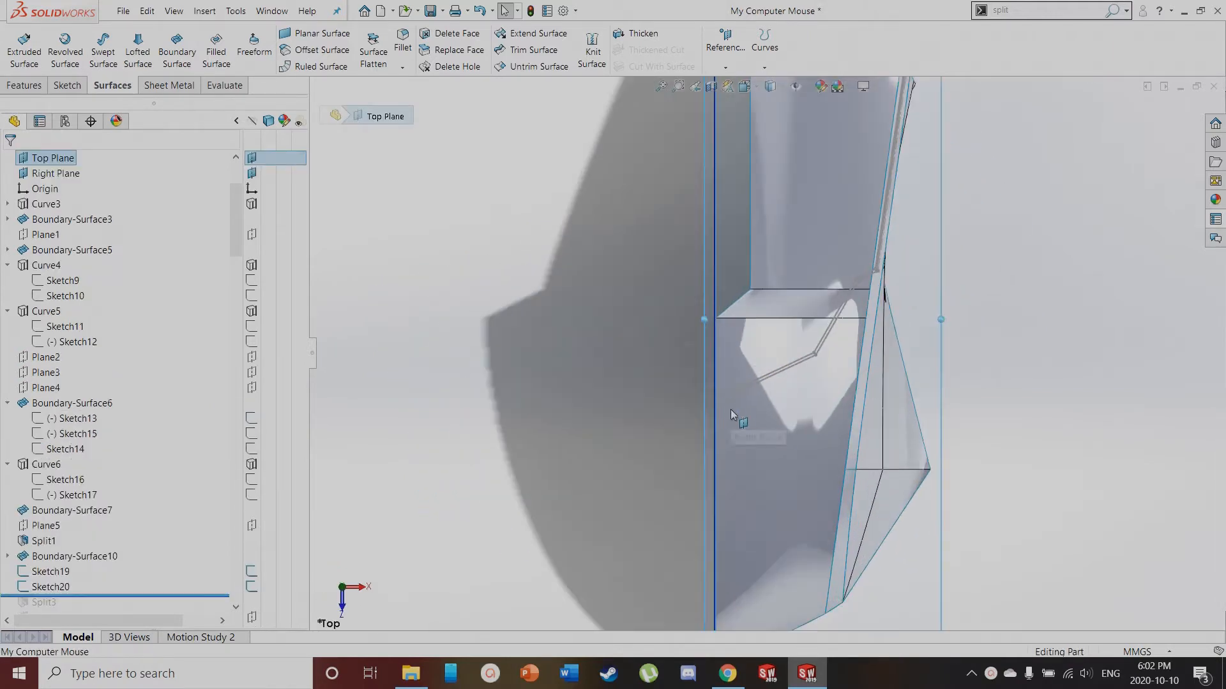
scroll(791, 392, down, 2)
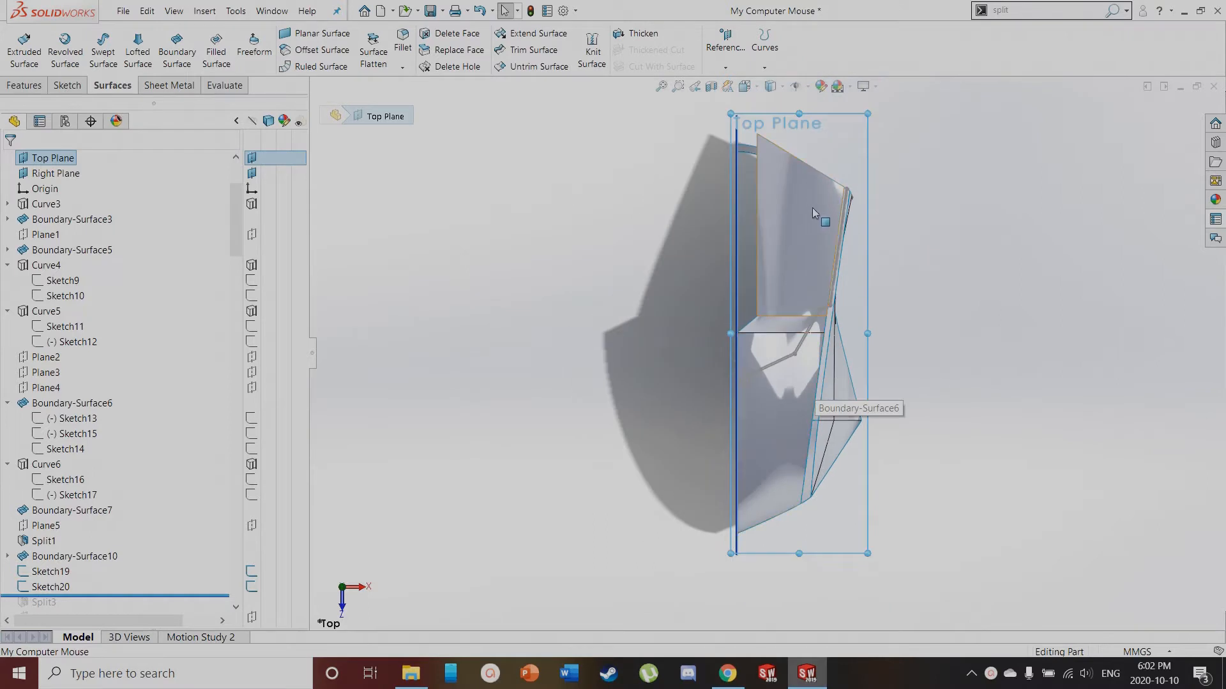
scroll(812, 208, down, 5)
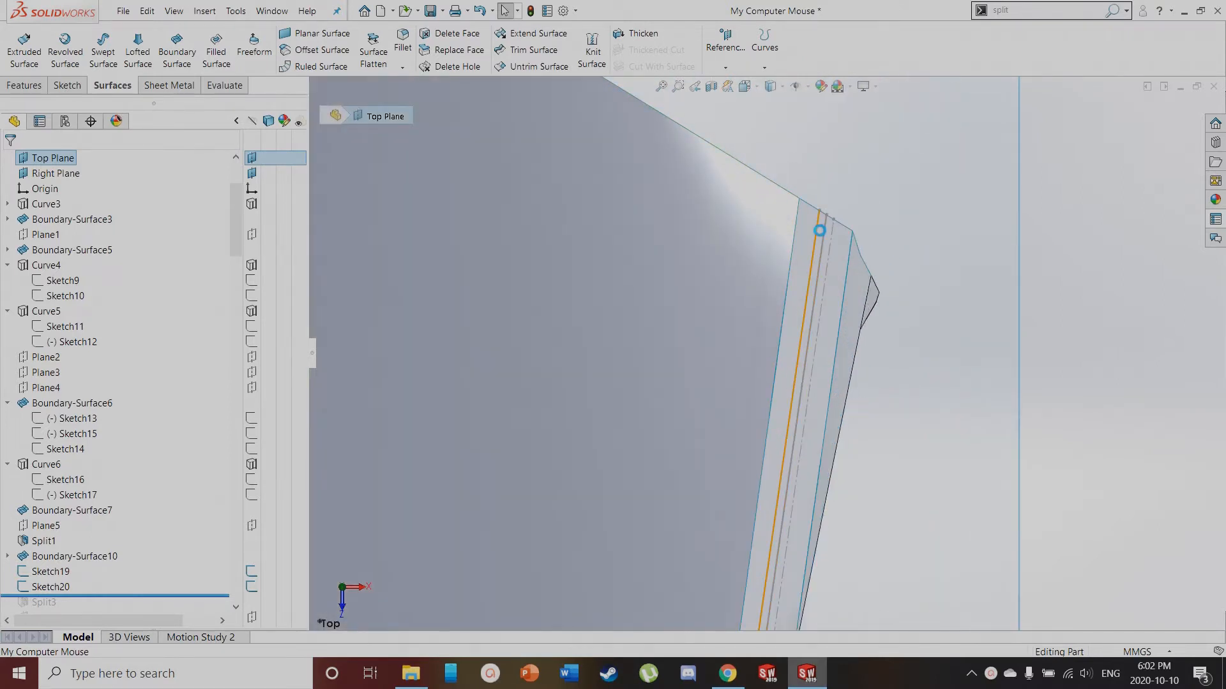
scroll(814, 233, up, 6)
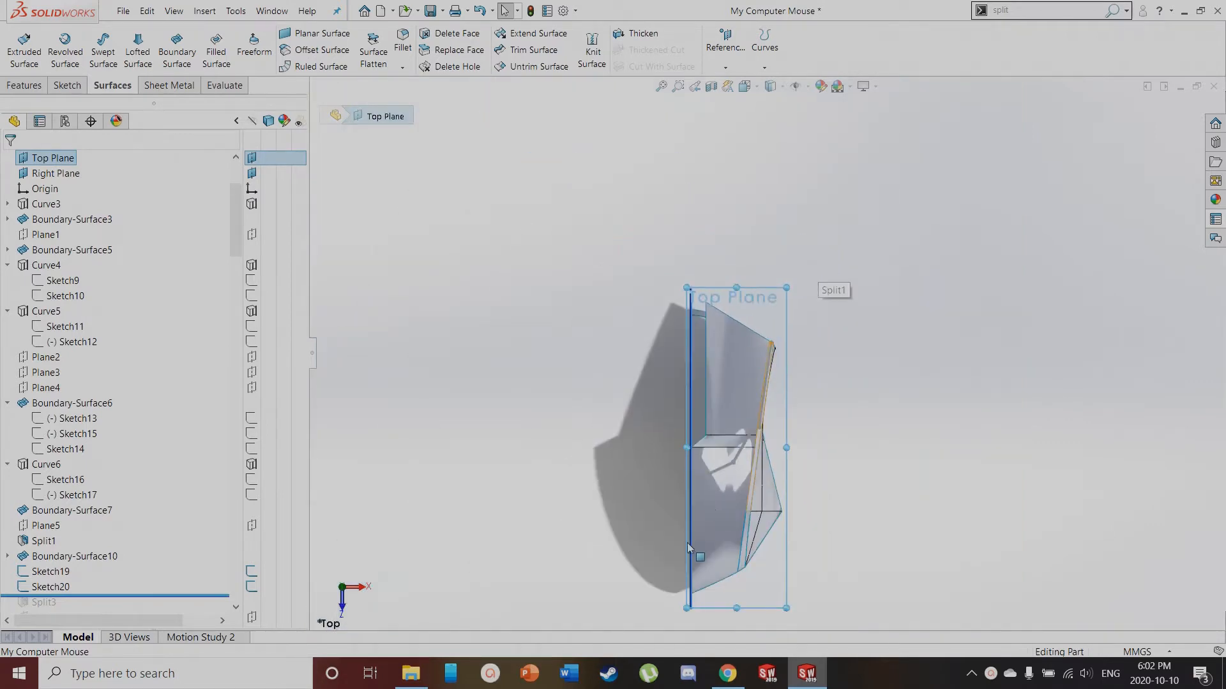
Roll the feature history forward past Split3 and open that split's definition
scroll(686, 549, down, 2)
drag(147, 590, 179, 425)
click(51, 419)
click(842, 455)
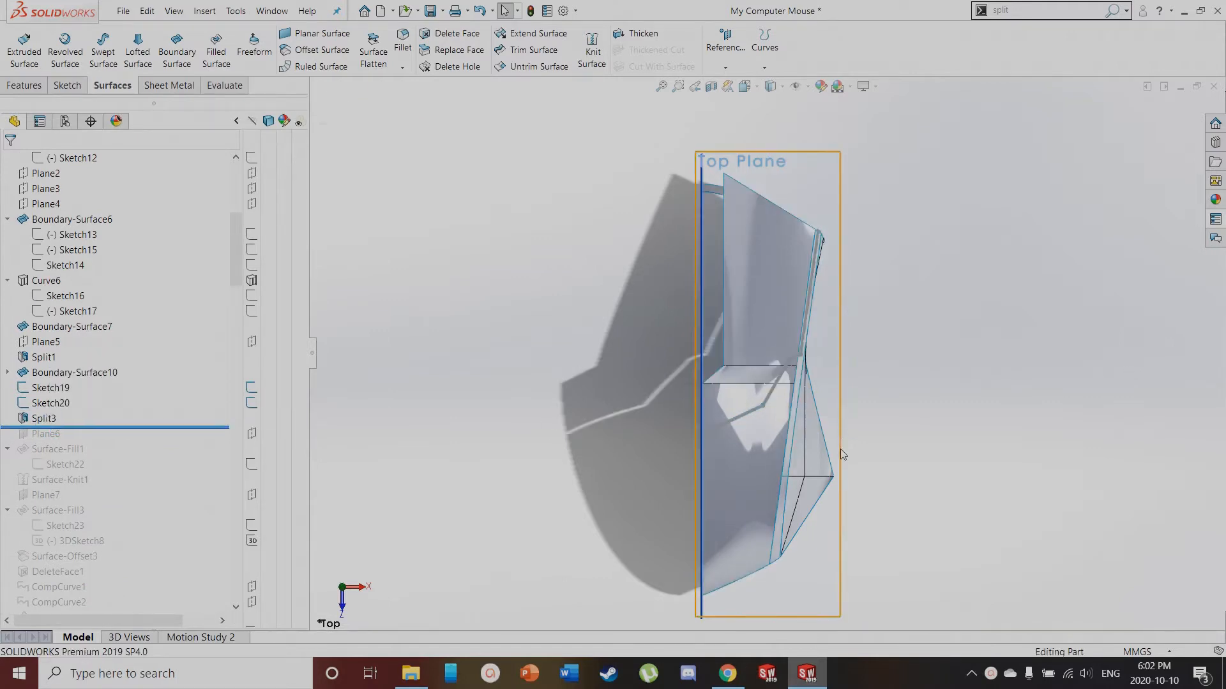
click(51, 419)
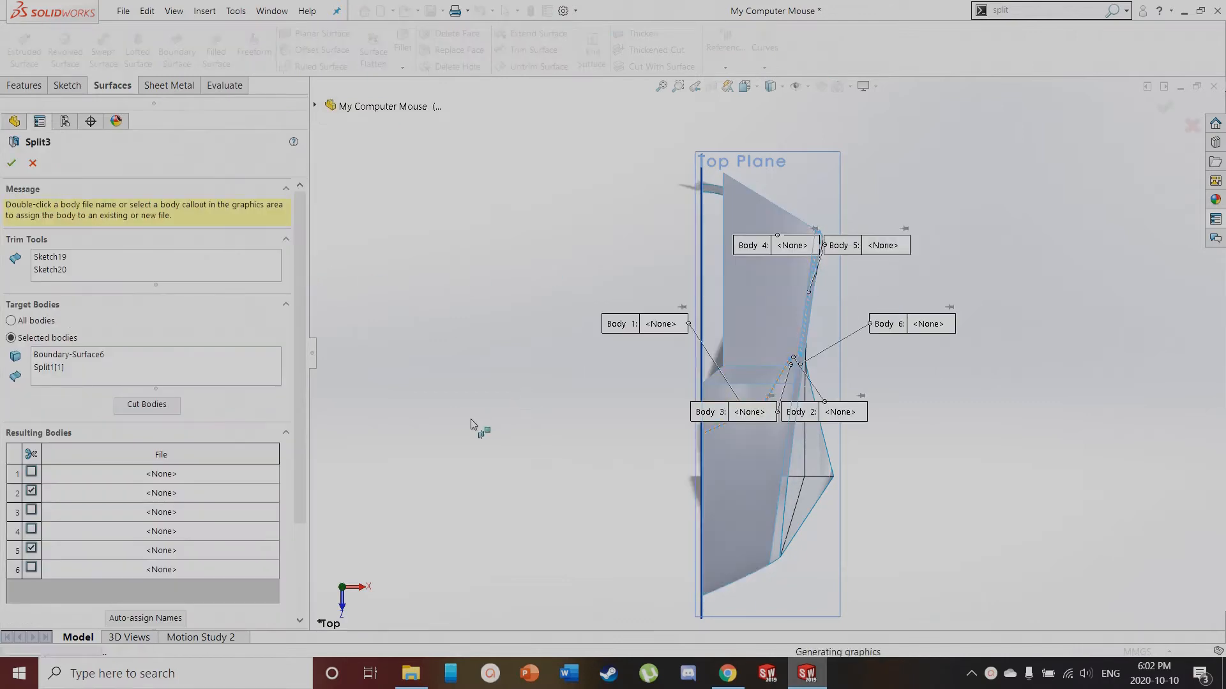
Examine Split3's resulting bodies and the thin gap strip in the isometric view, and cancel out of the definition
scroll(615, 334, up, 2)
key(ctrl+7)
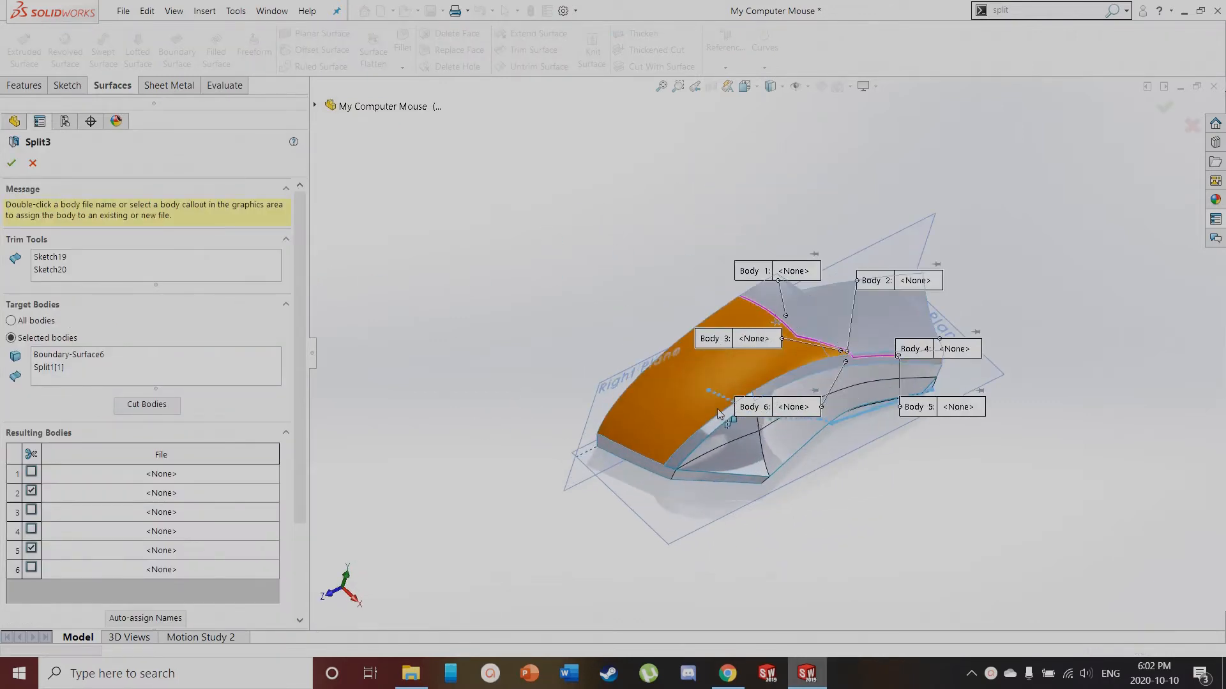
scroll(841, 318, down, 5)
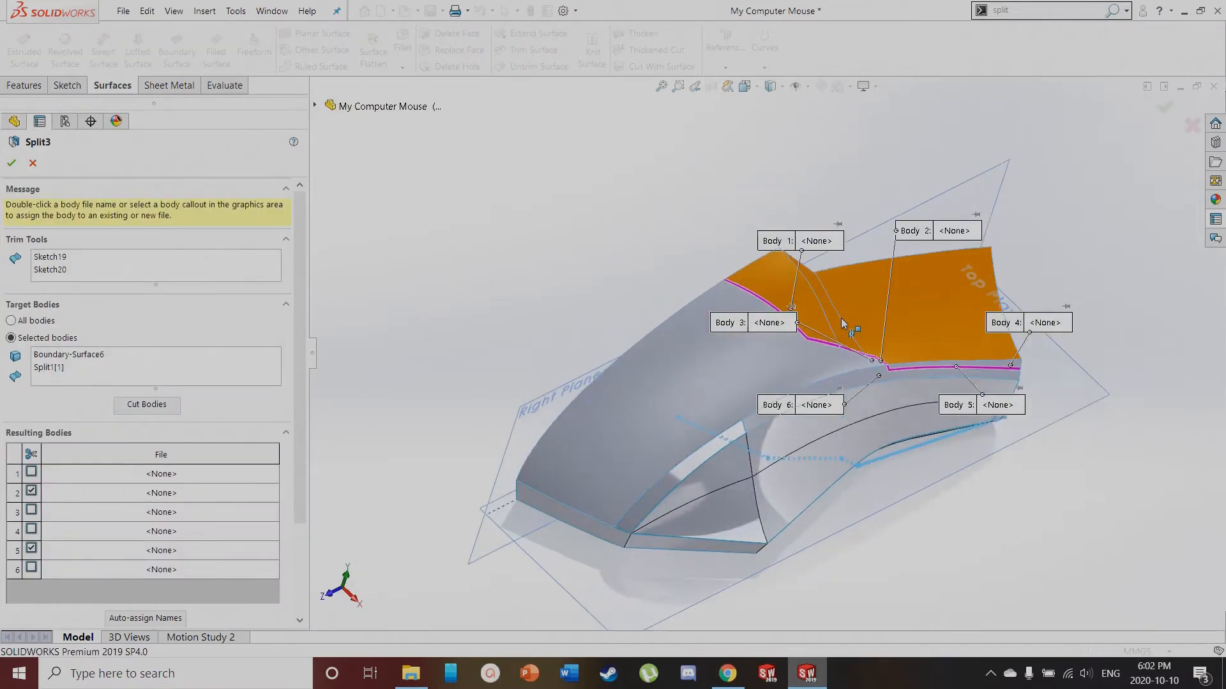
scroll(779, 361, down, 2)
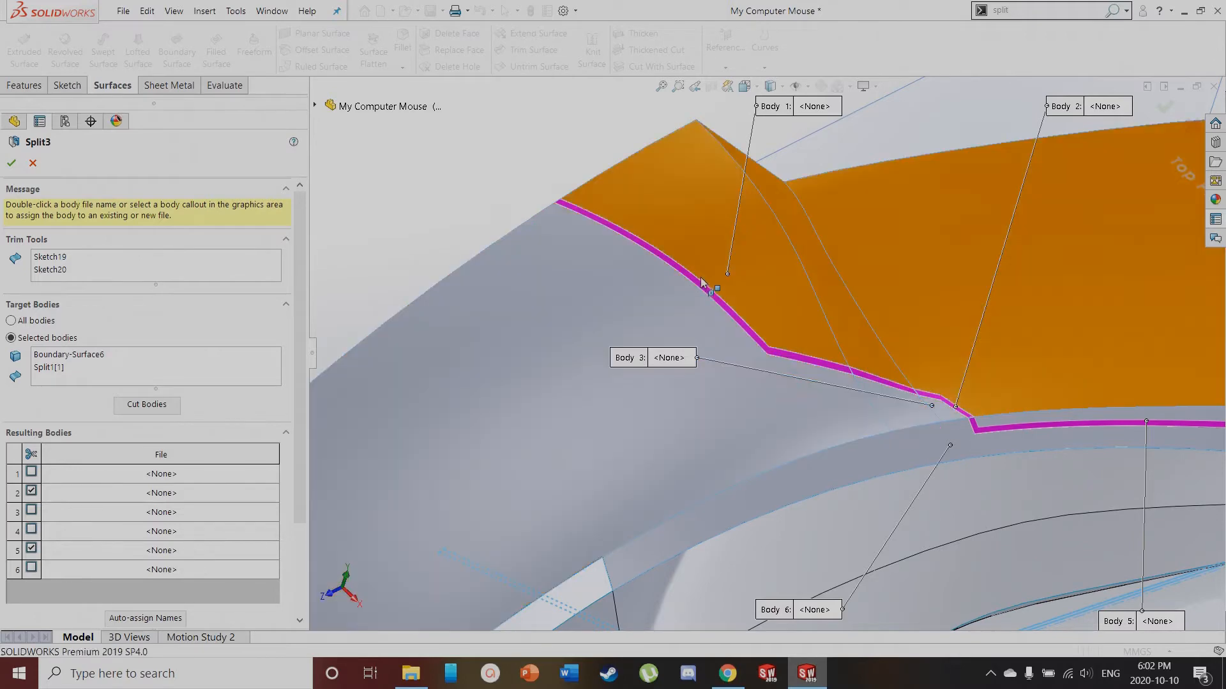
click(31, 164)
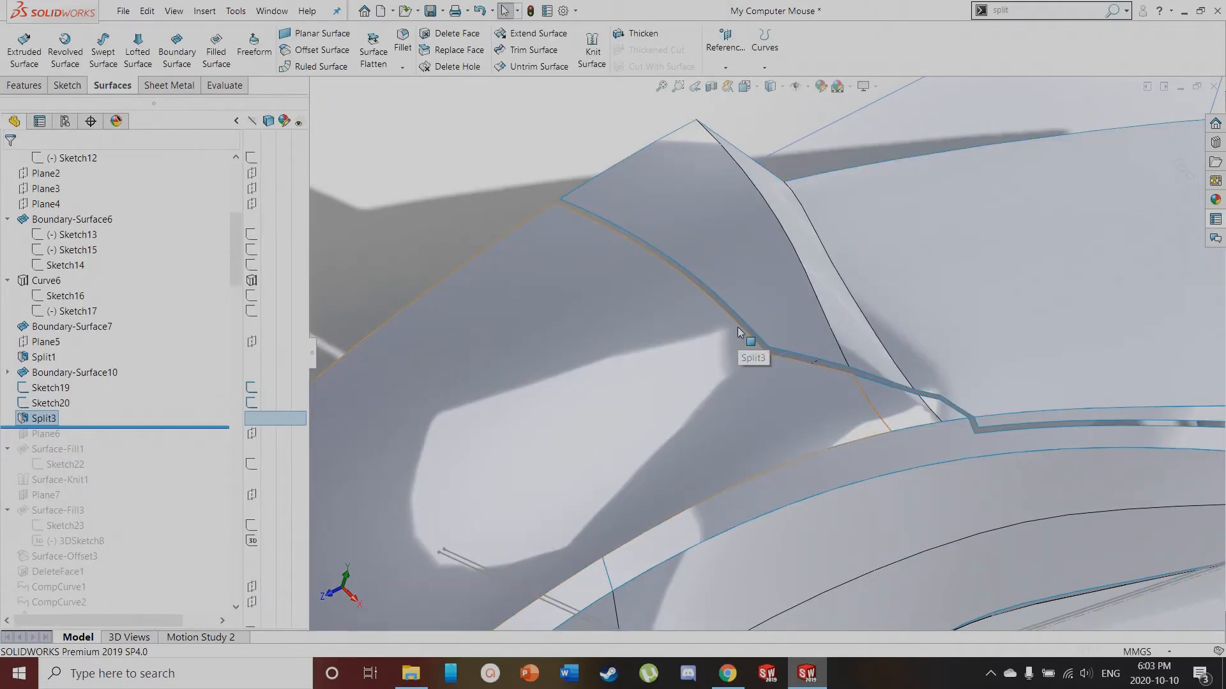
Roll the feature history forward past Plane6, show that plane and examine it at the open end of the top surface
scroll(749, 289, up, 4)
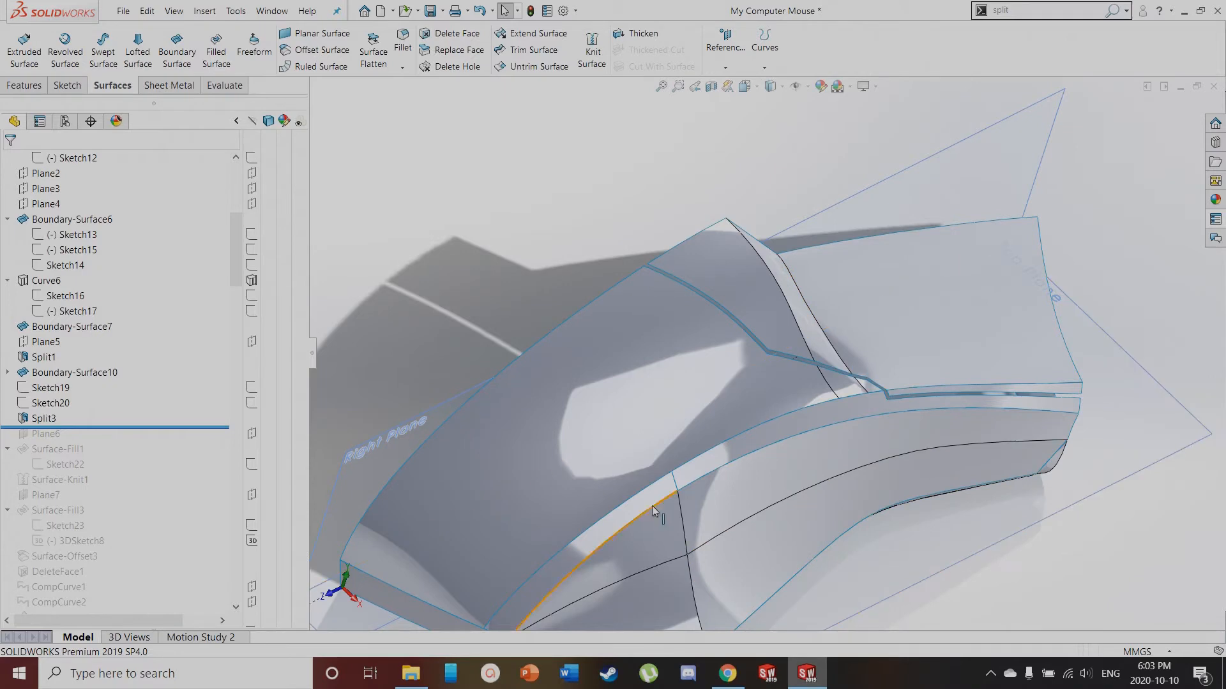
scroll(638, 498, up, 3)
middle_drag(657, 506, 641, 445)
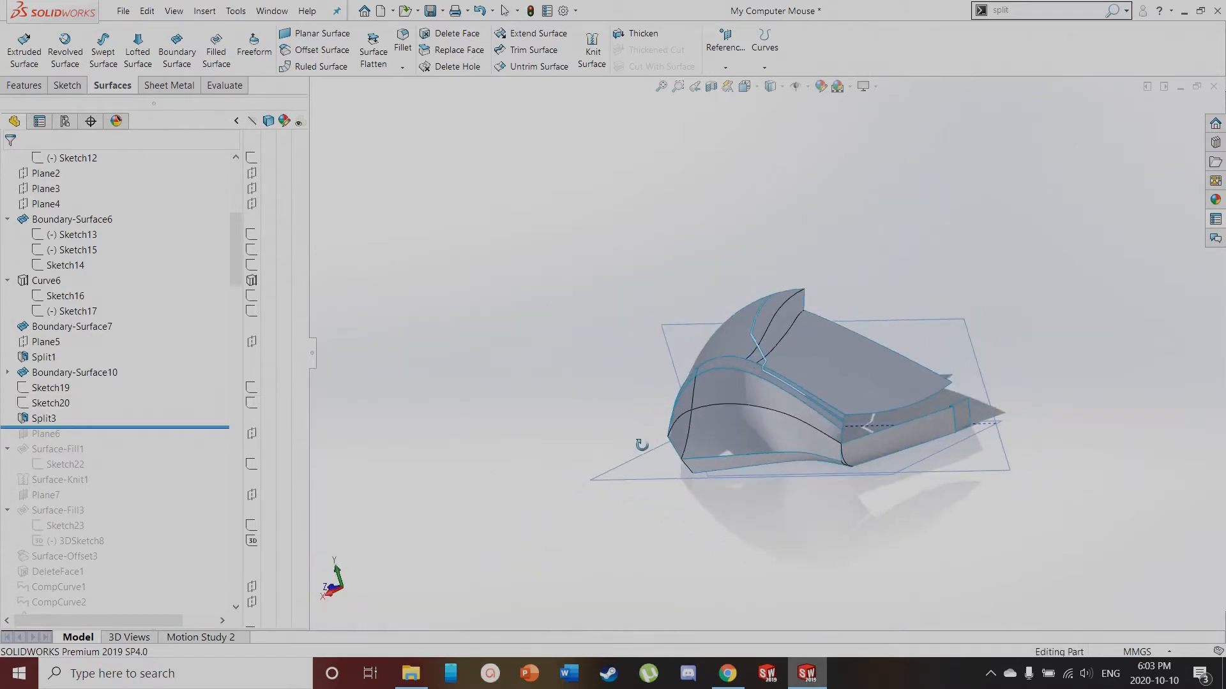
drag(104, 427, 102, 441)
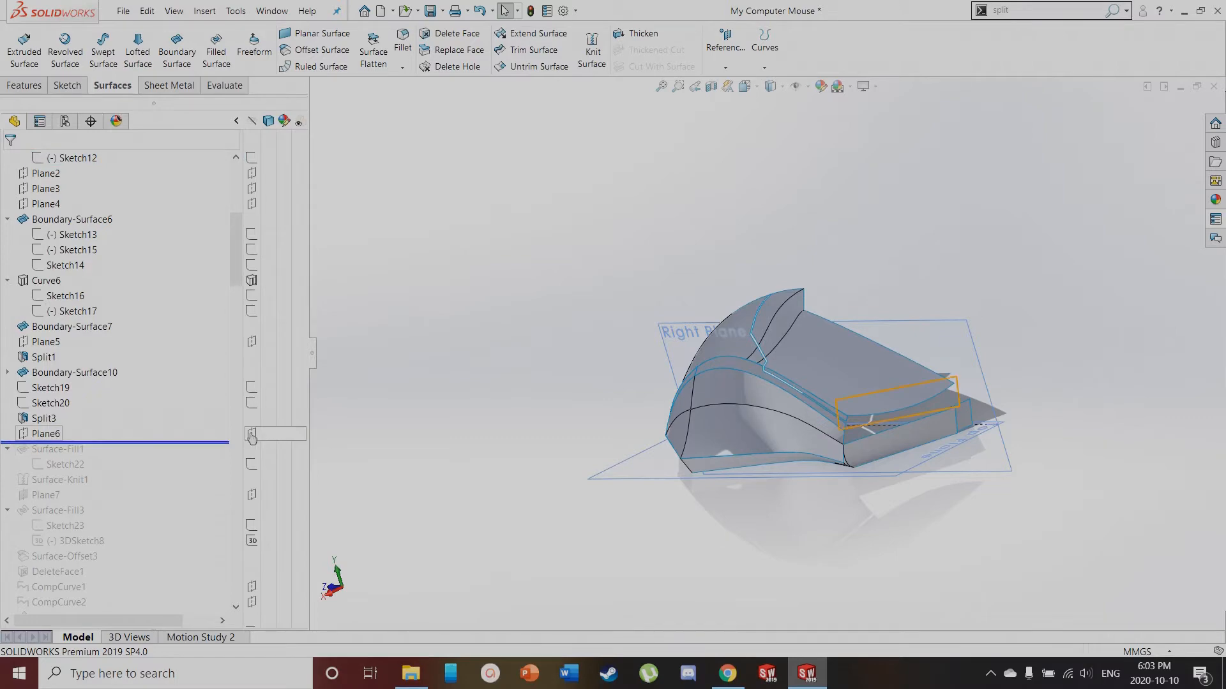
click(252, 436)
middle_drag(837, 608, 840, 417)
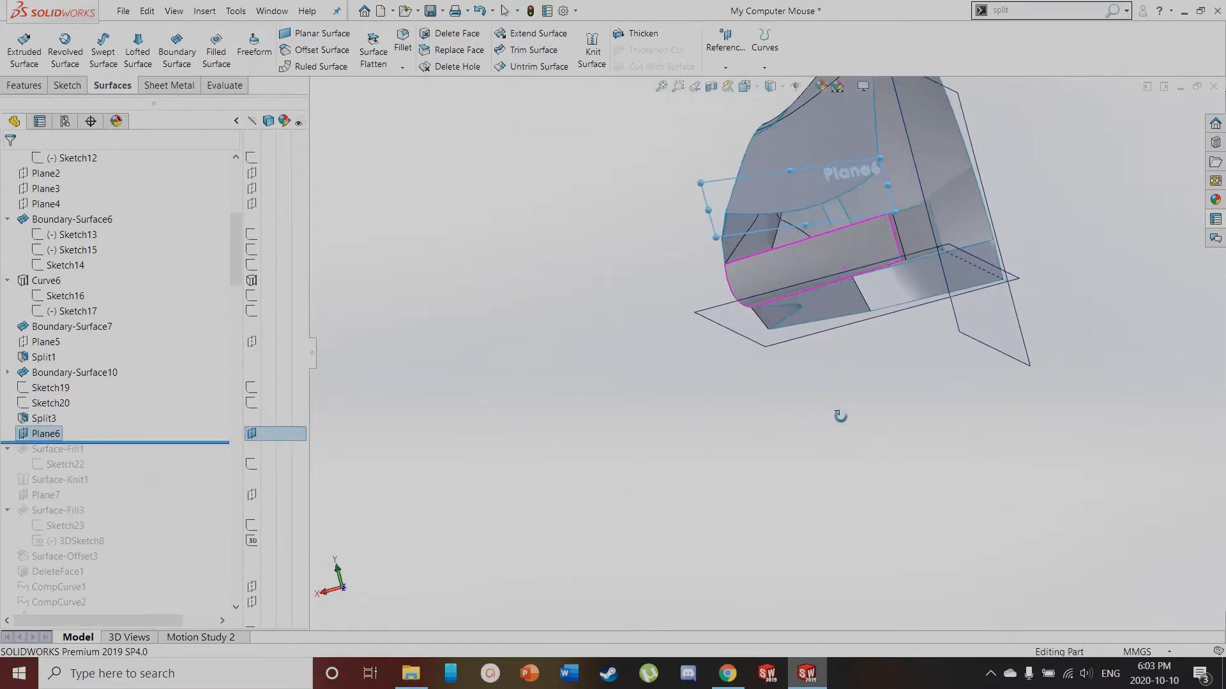
scroll(779, 221, down, 2)
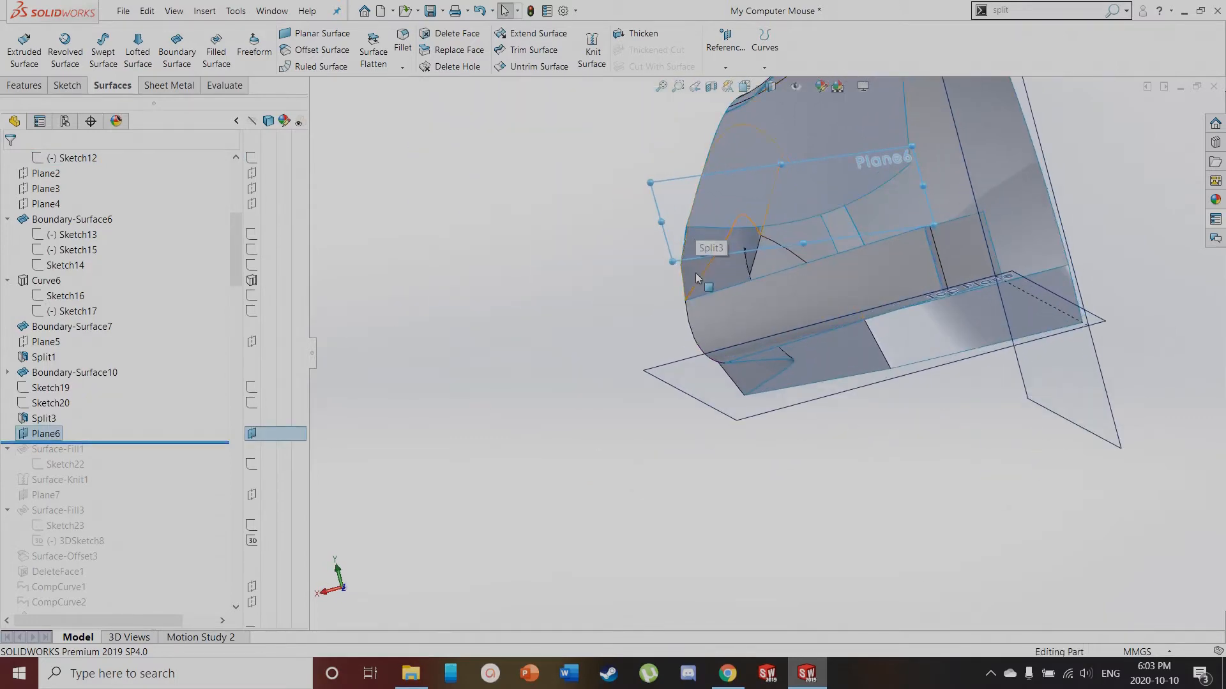
Roll the feature history forward past Surface-Fill1 and examine where Sketch22's endpoints meet the corners of the split top surface
middle_drag(697, 221, 680, 240)
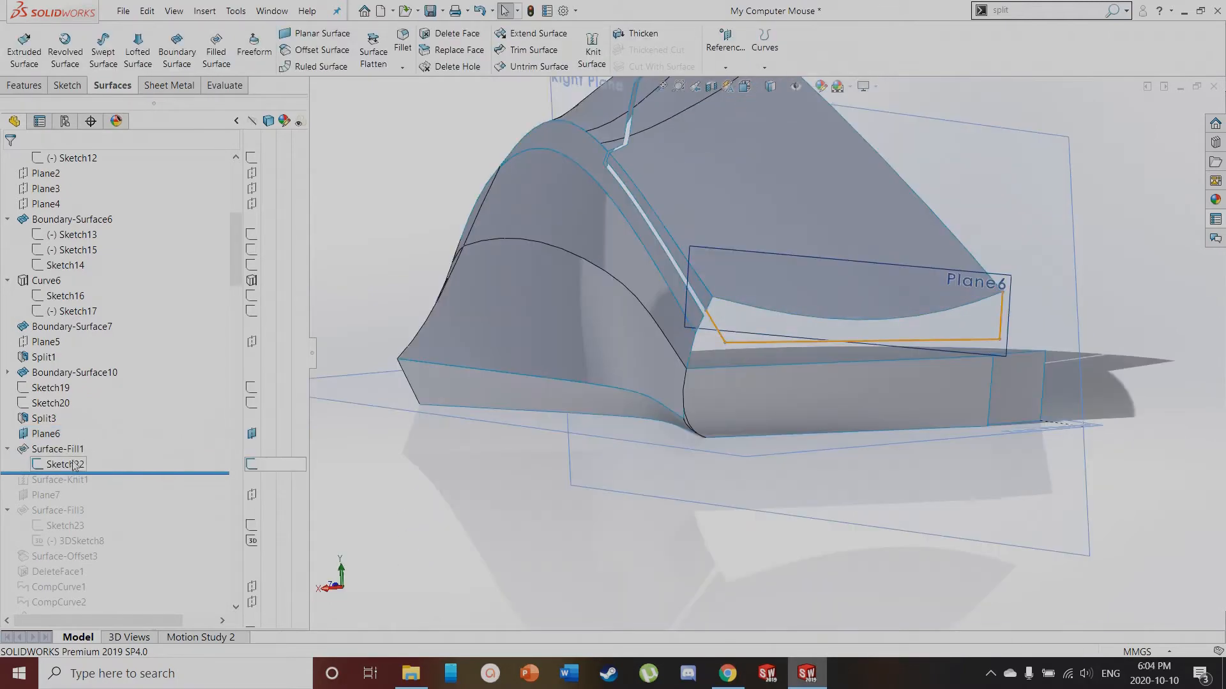
click(69, 464)
scroll(679, 364, down, 5)
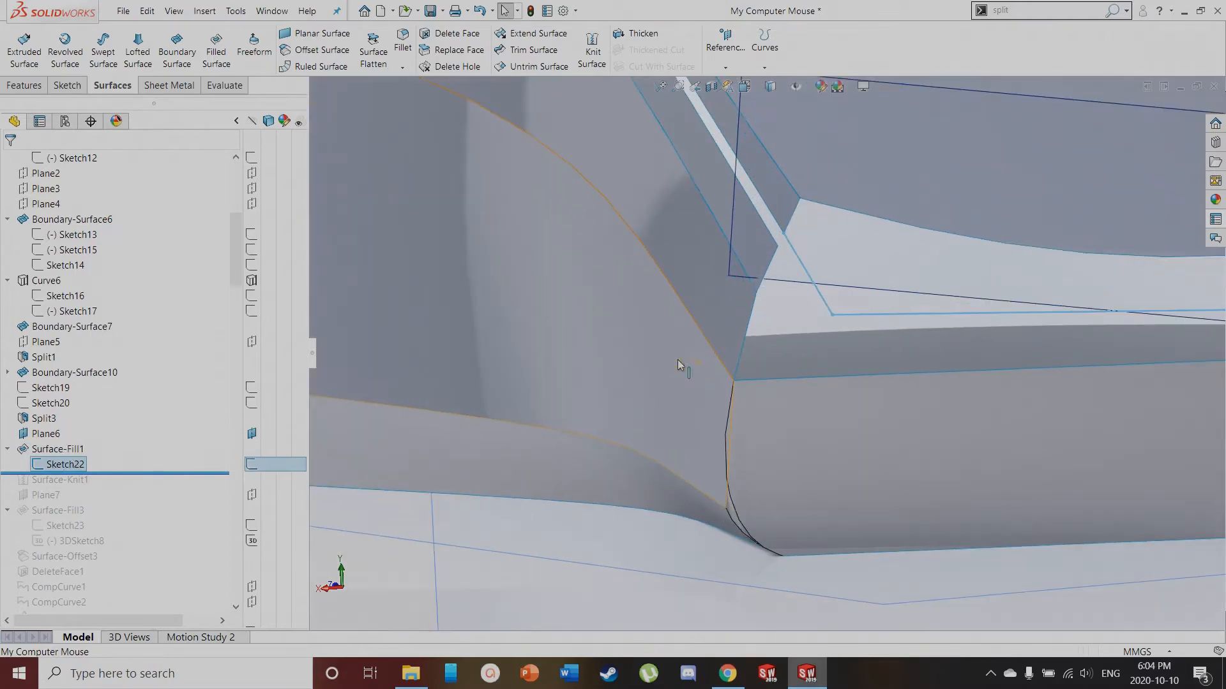
click(785, 234)
scroll(785, 235, up, 3)
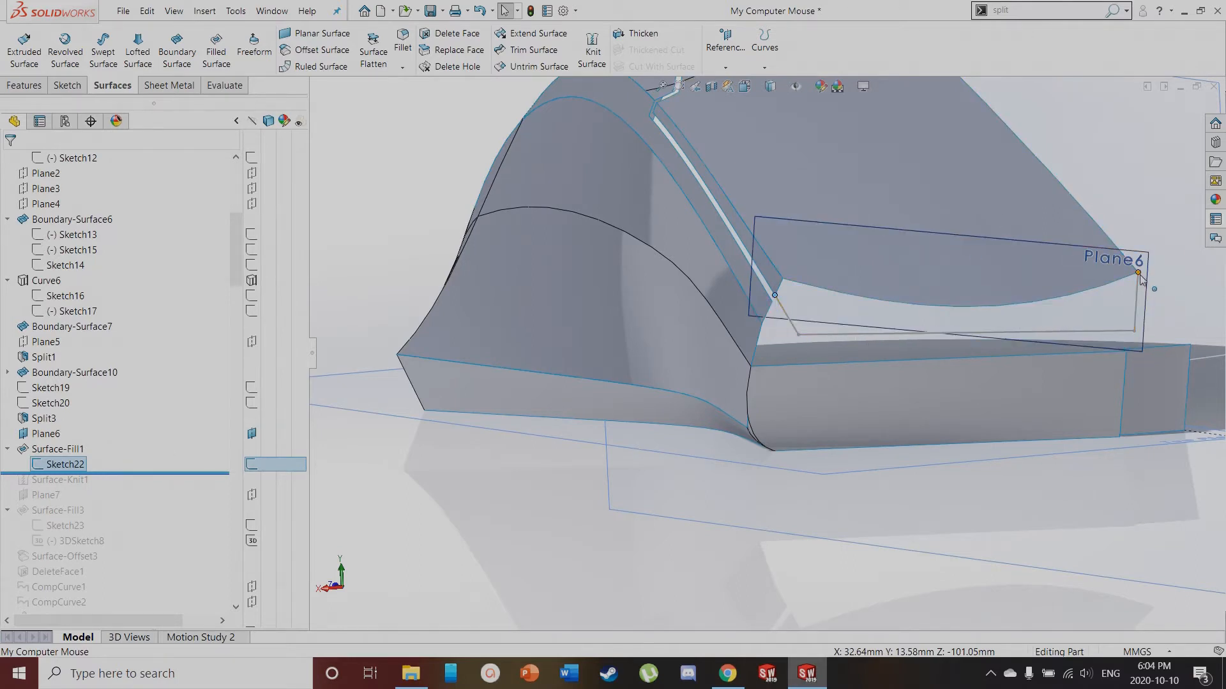
Show the Surface-Fill1 surface and examine the end face it forms between Sketch22 and the top surface's edge
click(77, 449)
click(95, 426)
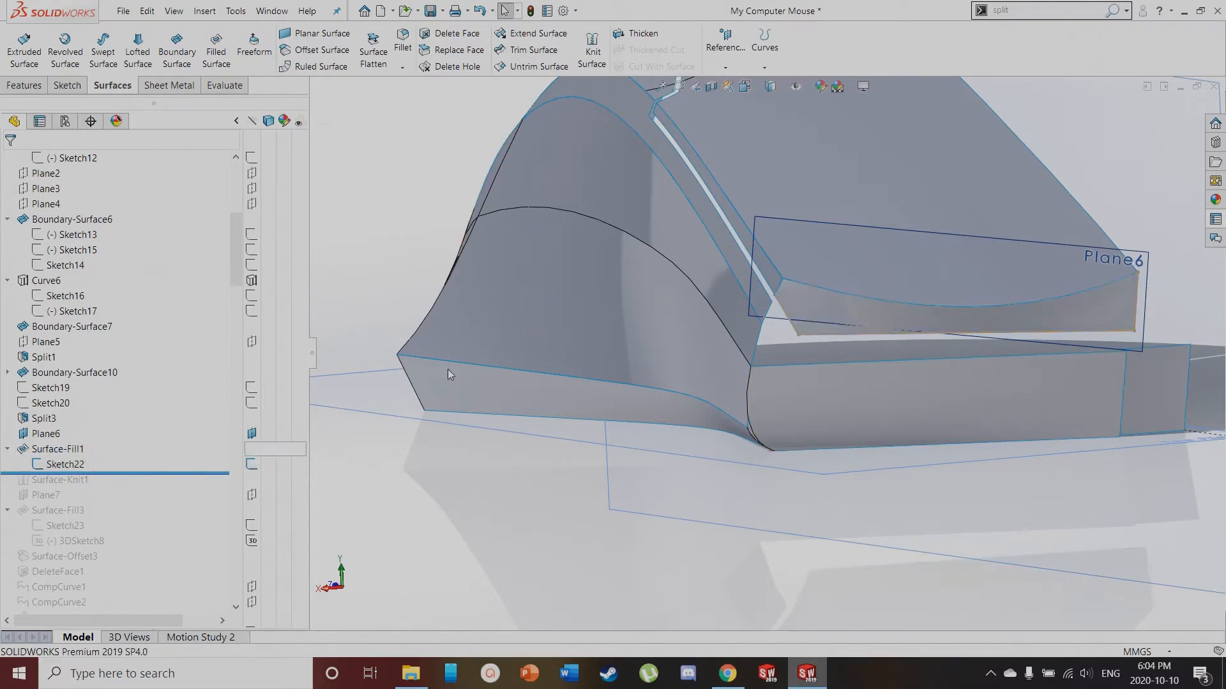
scroll(1097, 321, down, 3)
middle_drag(889, 317, 844, 272)
Roll the feature history forward past Surface-Knit1 and open that knit's definition
drag(120, 472, 79, 489)
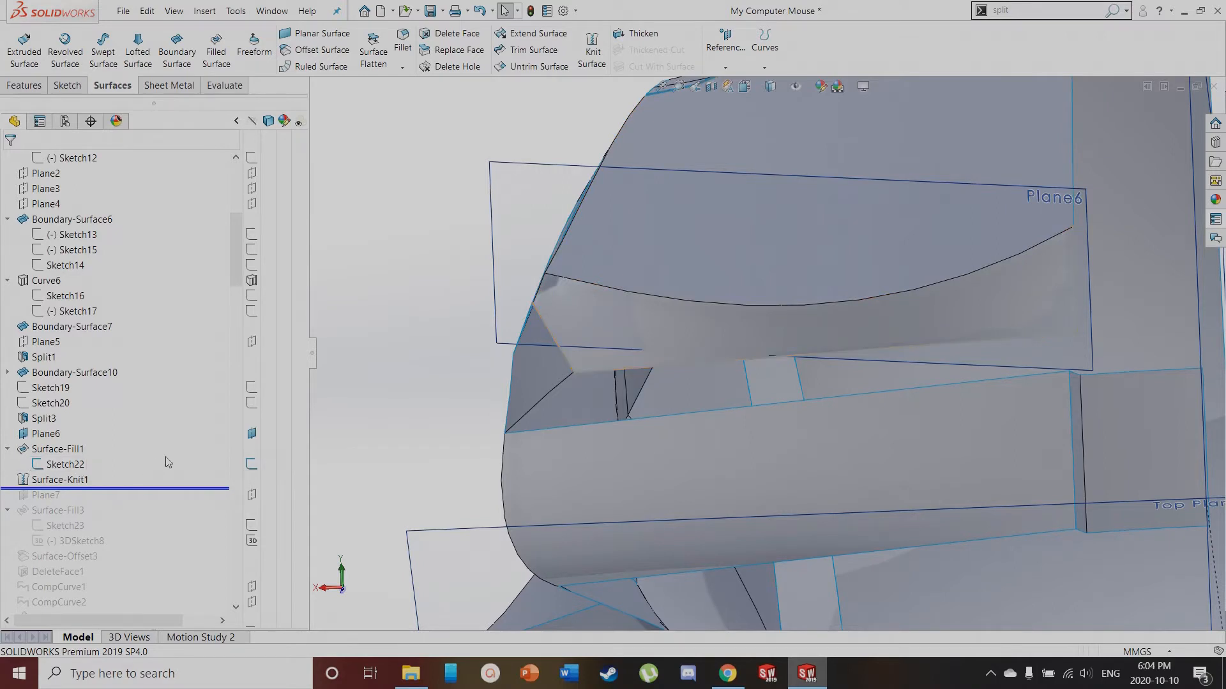
click(75, 480)
click(83, 441)
middle_drag(574, 383, 661, 202)
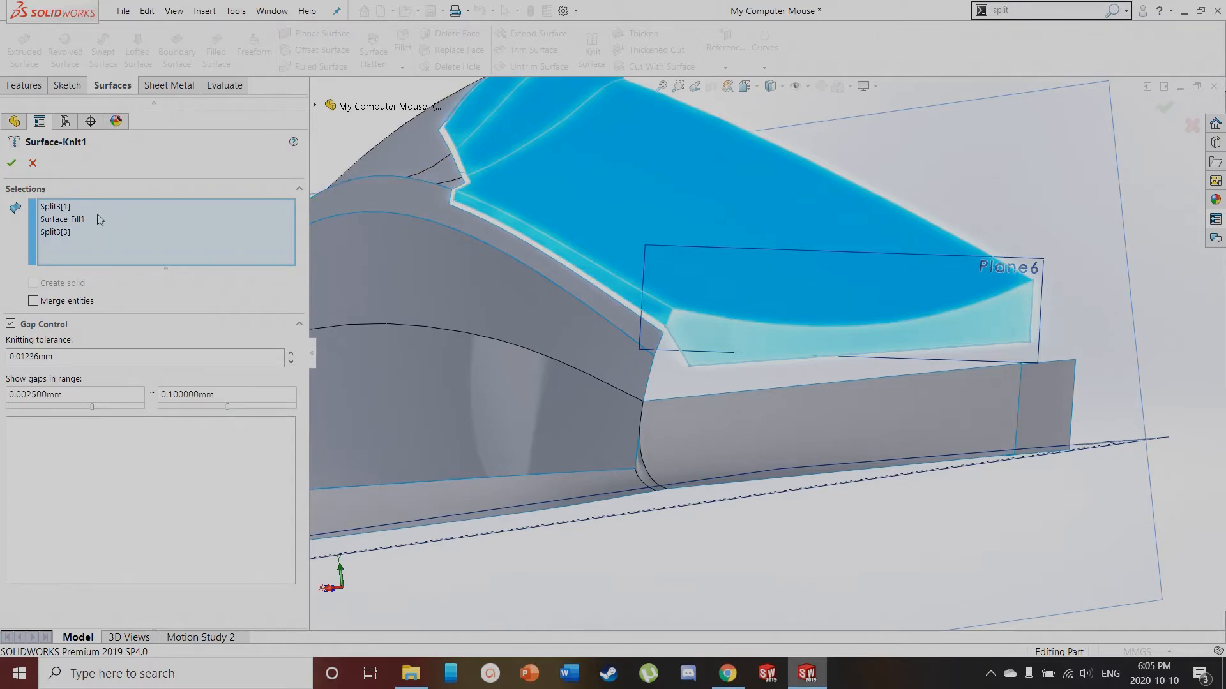
Review the Split3[1] and Surface-Fill1 selections in the Surface-Knit1 definition, and cancel out of it
click(58, 206)
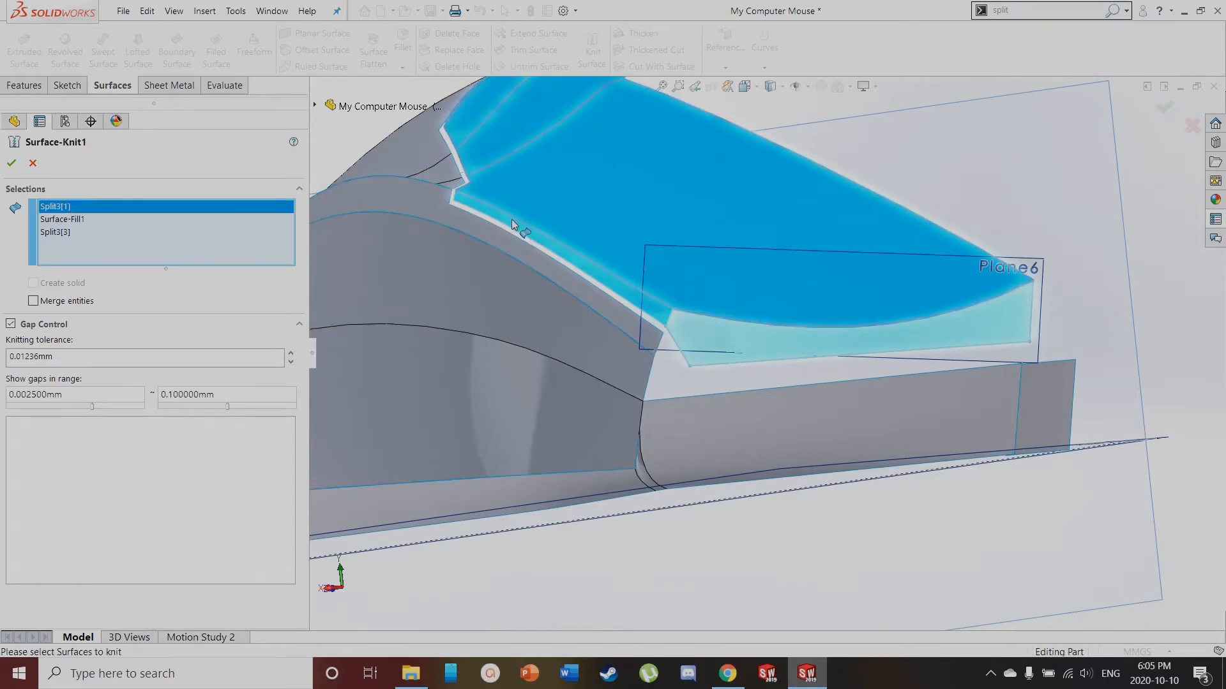
click(62, 219)
middle_drag(884, 479, 855, 249)
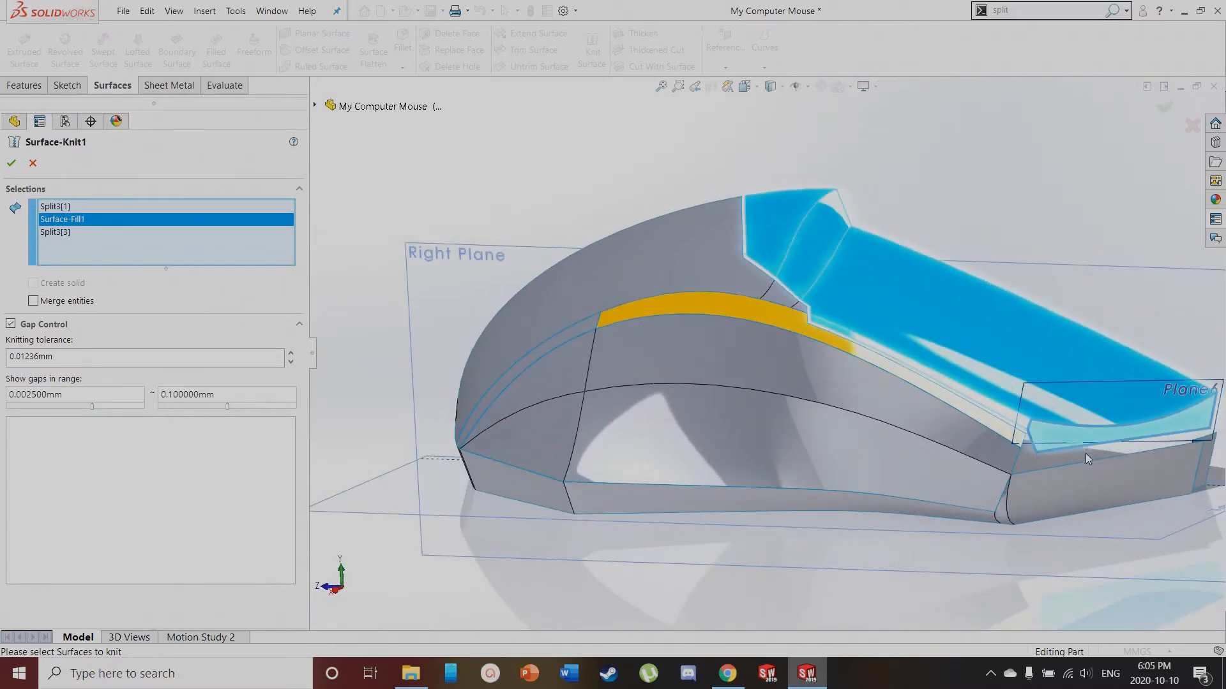
click(32, 163)
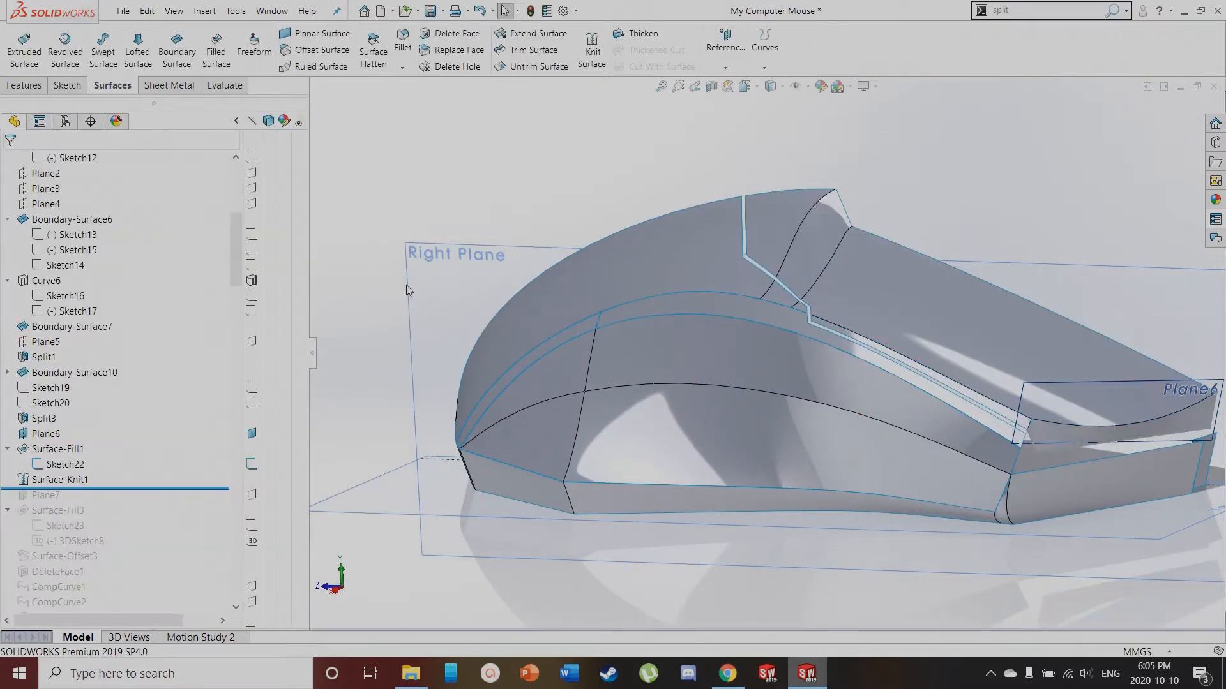
Roll the feature history forward past Plane7, hide Plane6 and Sketch22, and show Plane7
scroll(799, 483, up, 4)
middle_drag(868, 483, 807, 474)
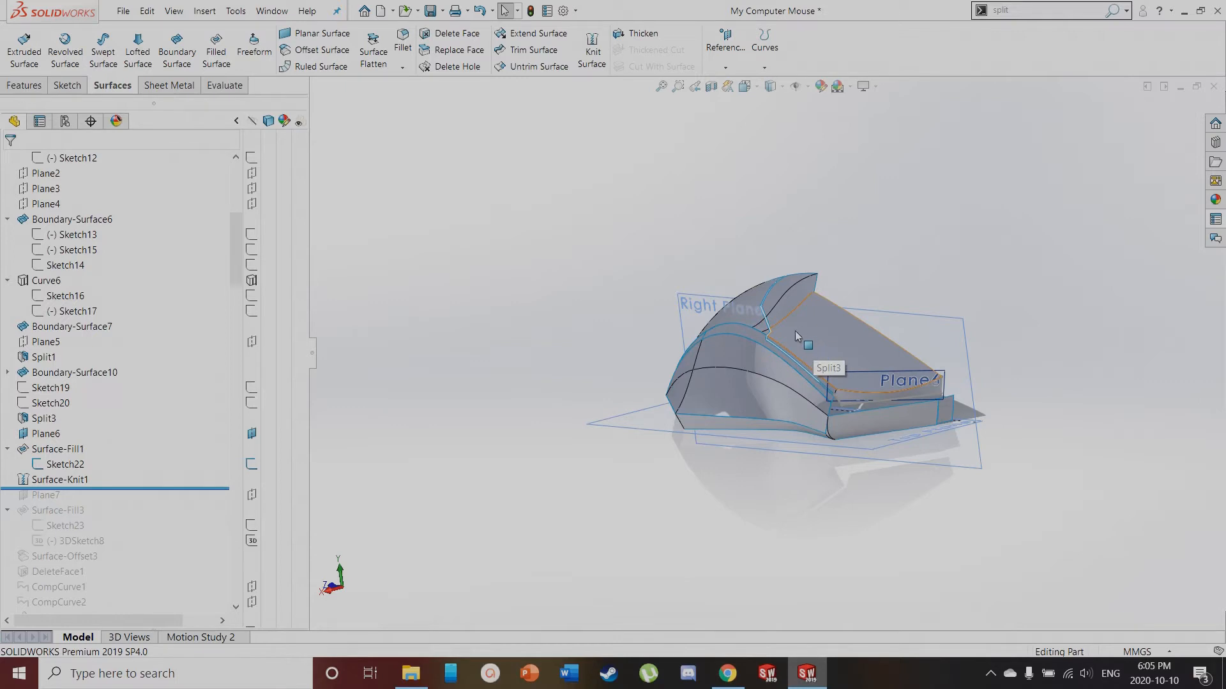
scroll(875, 410, down, 5)
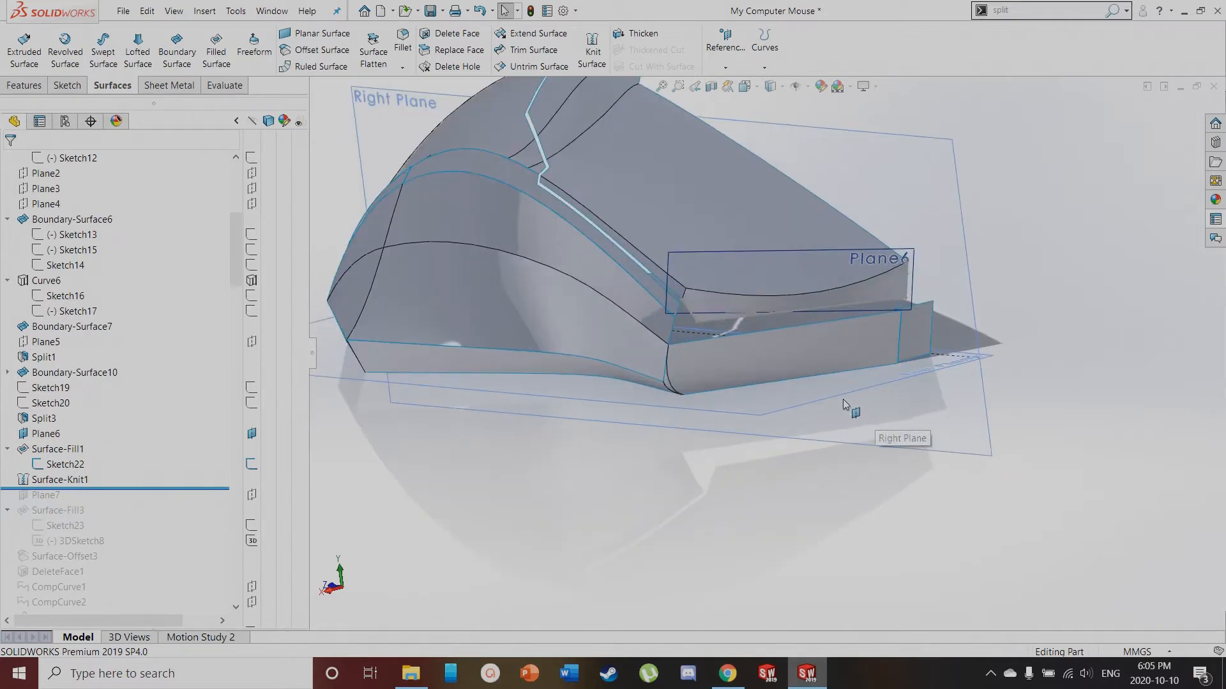
click(74, 481)
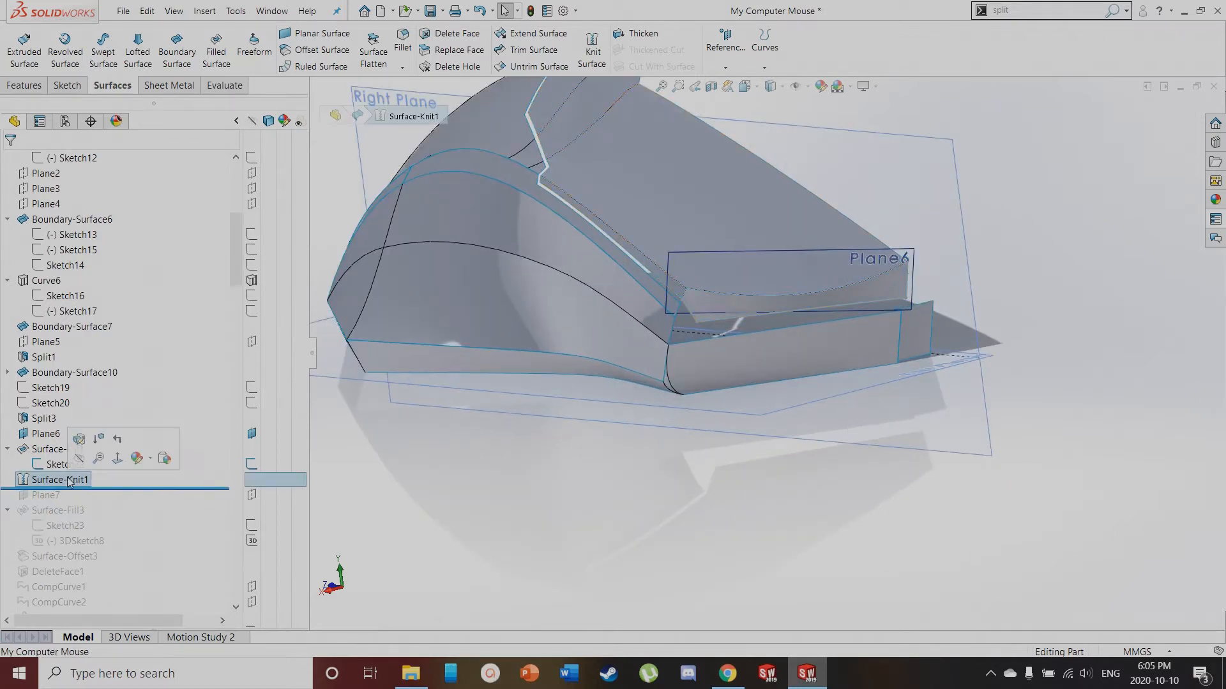
drag(107, 491, 108, 498)
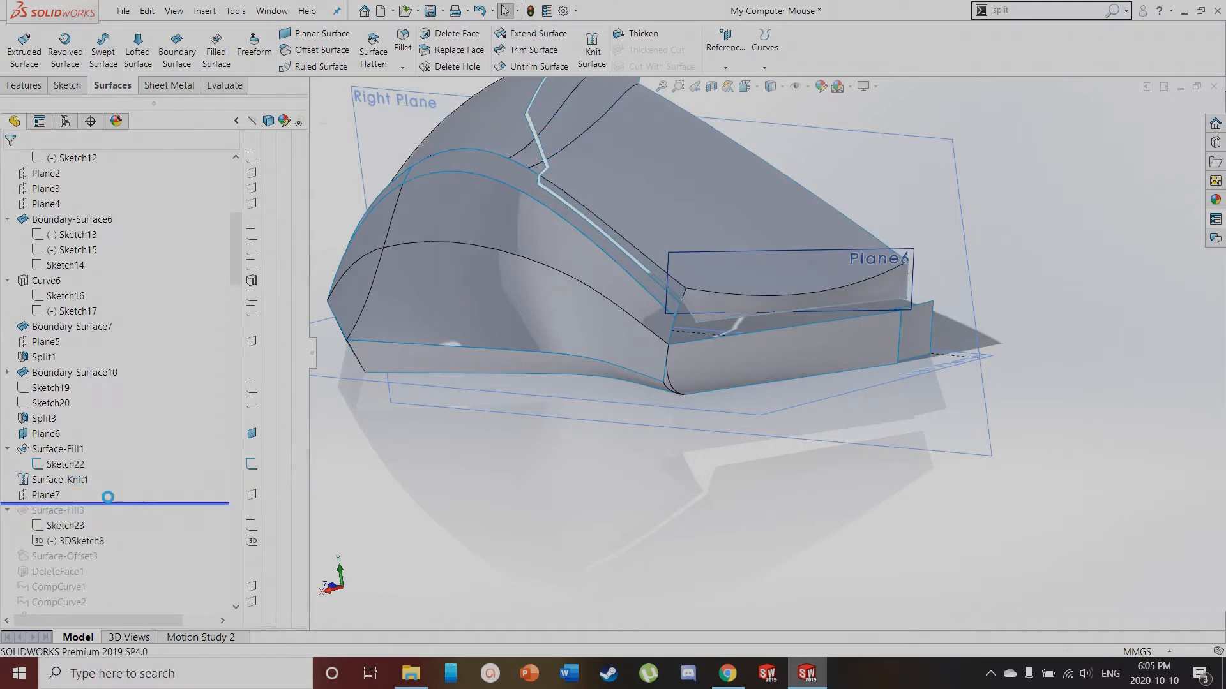
click(118, 496)
click(251, 498)
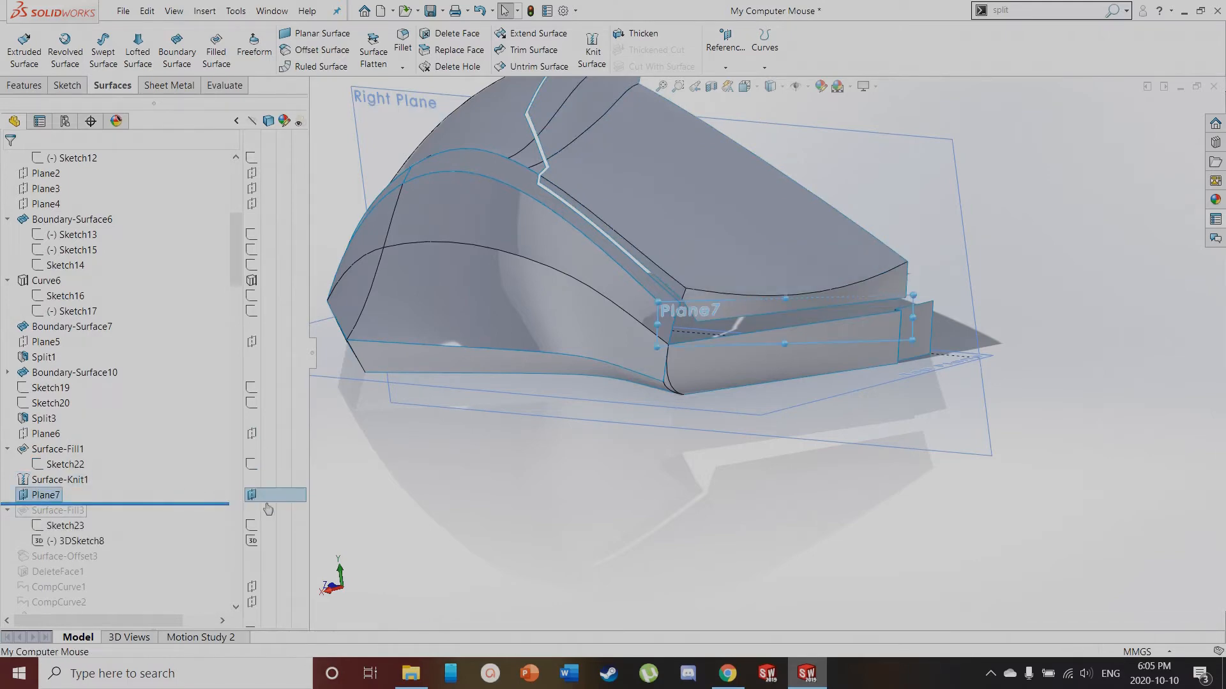
Review the three vertex references in the Plane7 definition, and cancel out of it
scroll(702, 422, down, 4)
middle_drag(635, 452, 602, 451)
scroll(609, 460, up, 2)
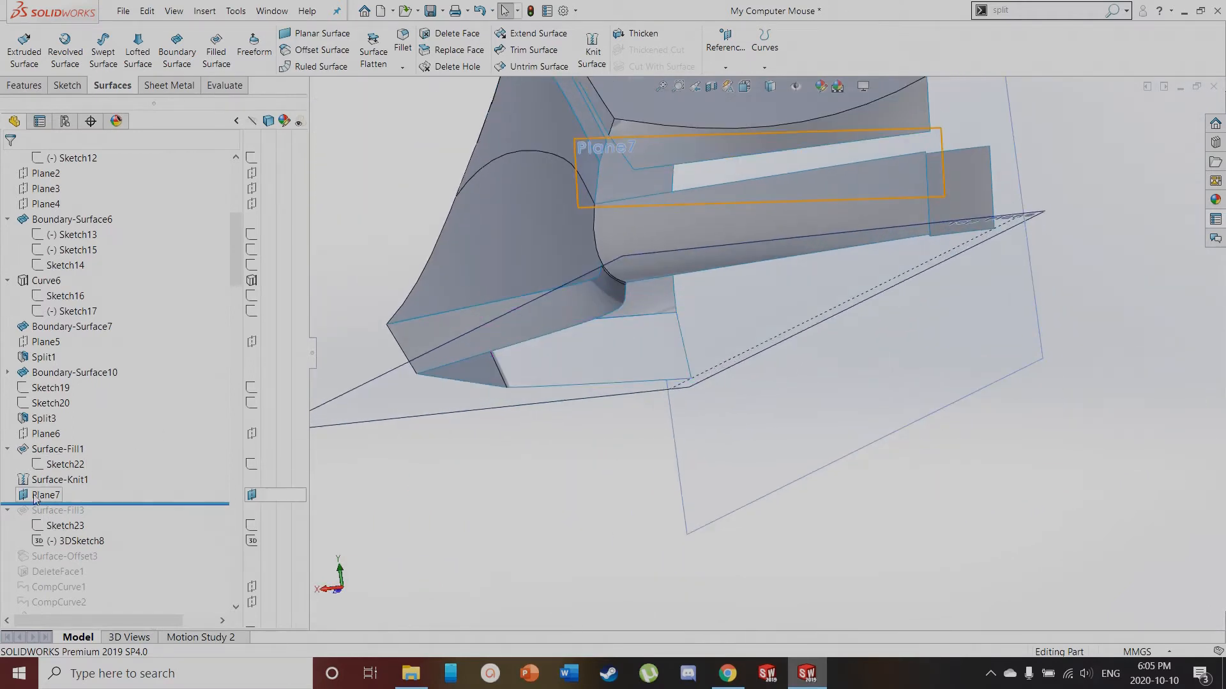
click(89, 496)
click(115, 463)
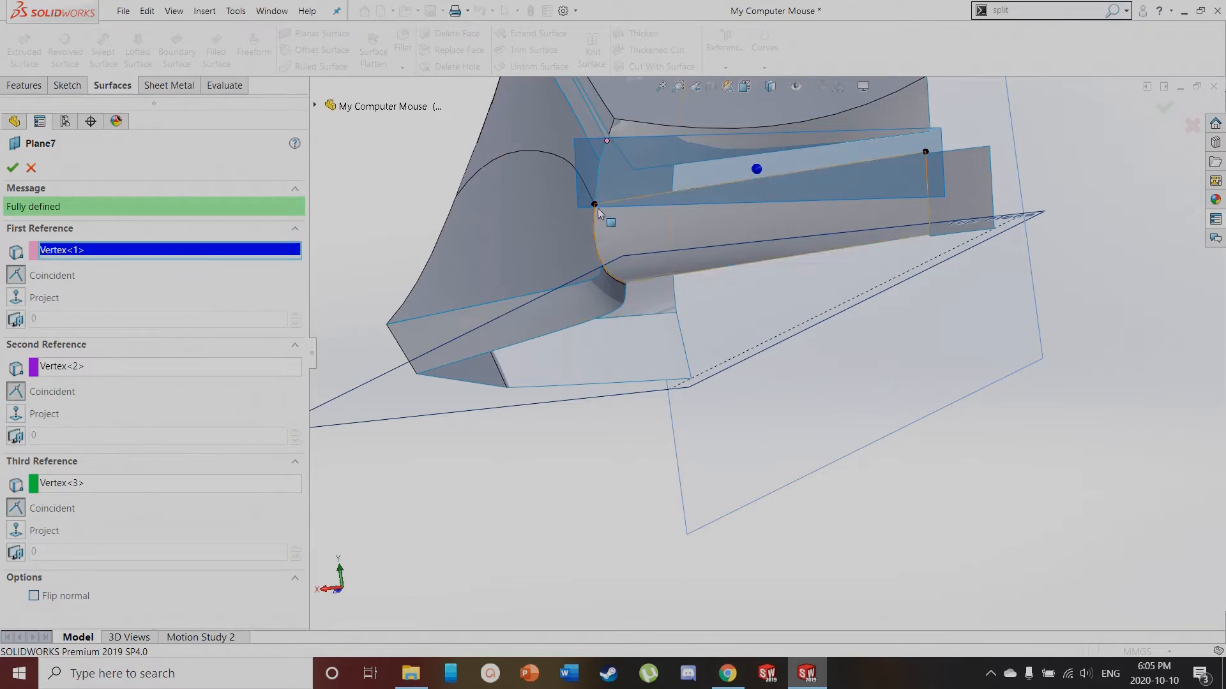
click(31, 168)
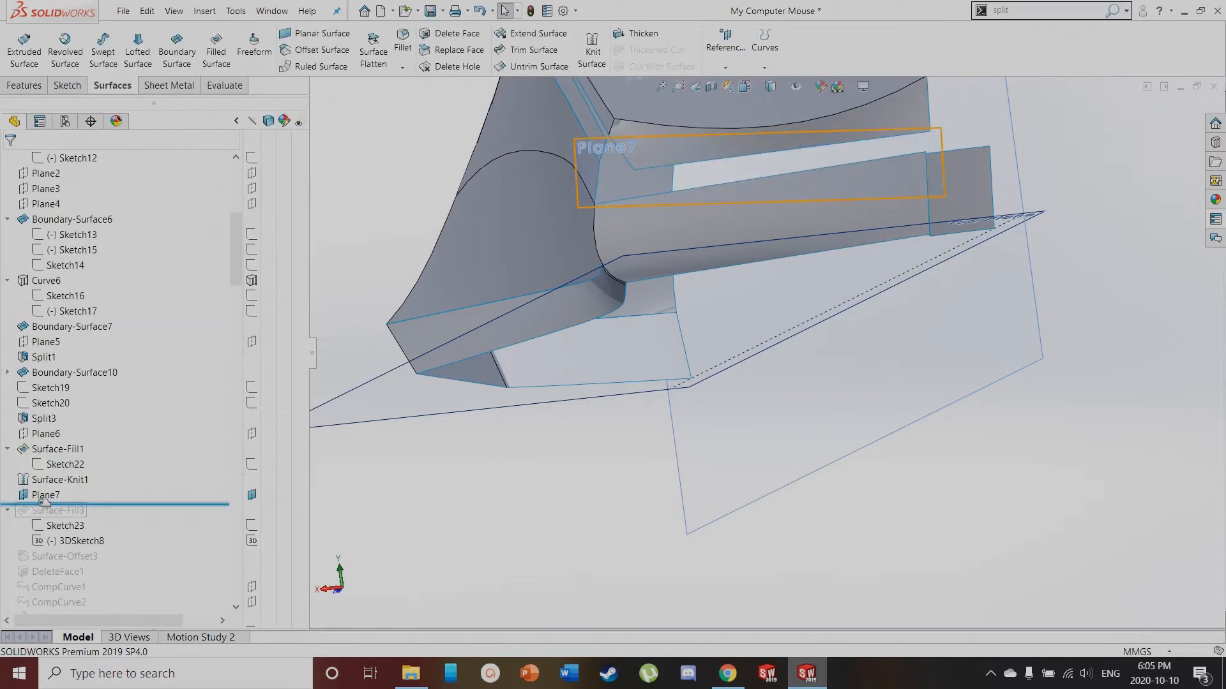
Roll the feature history forward past Surface-Fill3 and examine its triangular patch with Sketch23 and 3DSketch8 shown
drag(54, 505, 50, 543)
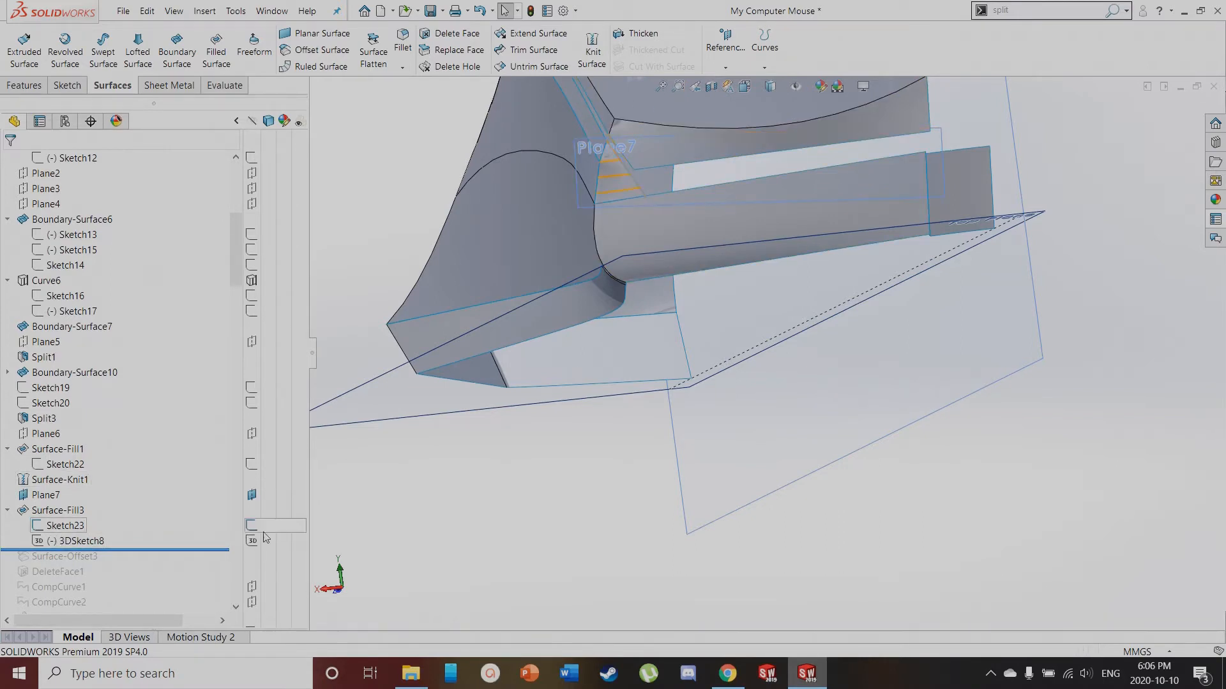
scroll(634, 207, down, 3)
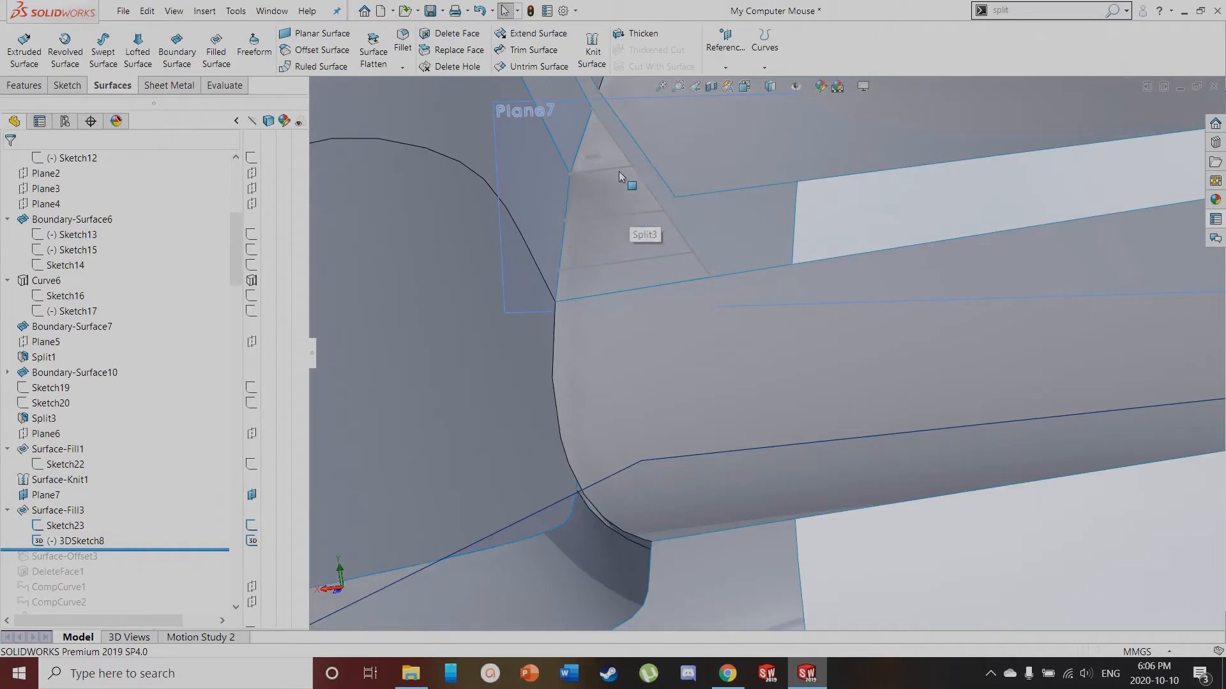
scroll(622, 192, up, 8)
middle_drag(588, 287, 446, 383)
scroll(405, 391, up, 3)
scroll(733, 356, down, 6)
middle_drag(733, 351, 845, 356)
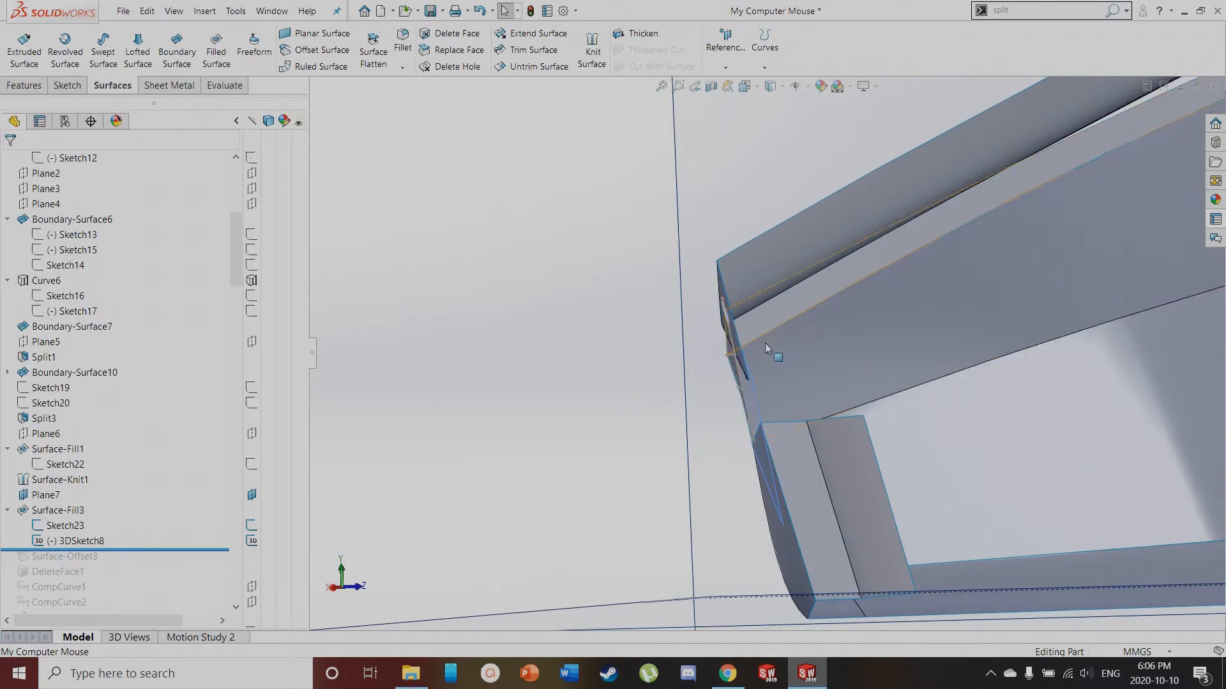
middle_drag(549, 339, 659, 341)
scroll(753, 409, up, 7)
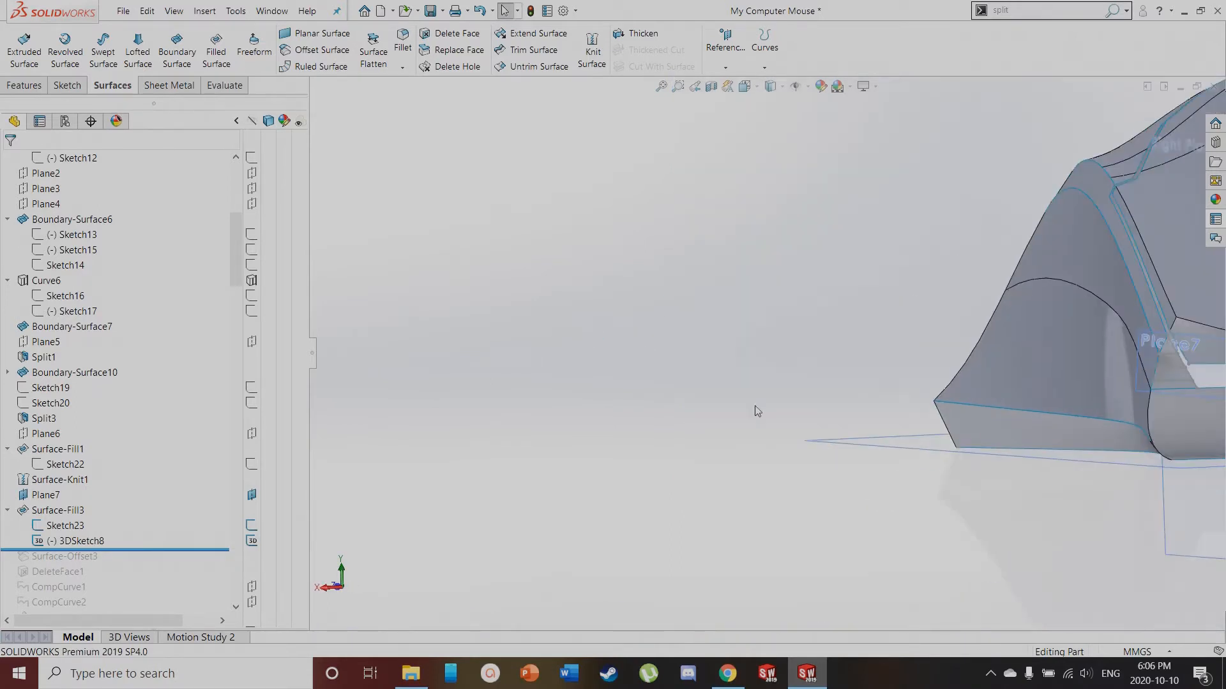
scroll(1047, 408, down, 8)
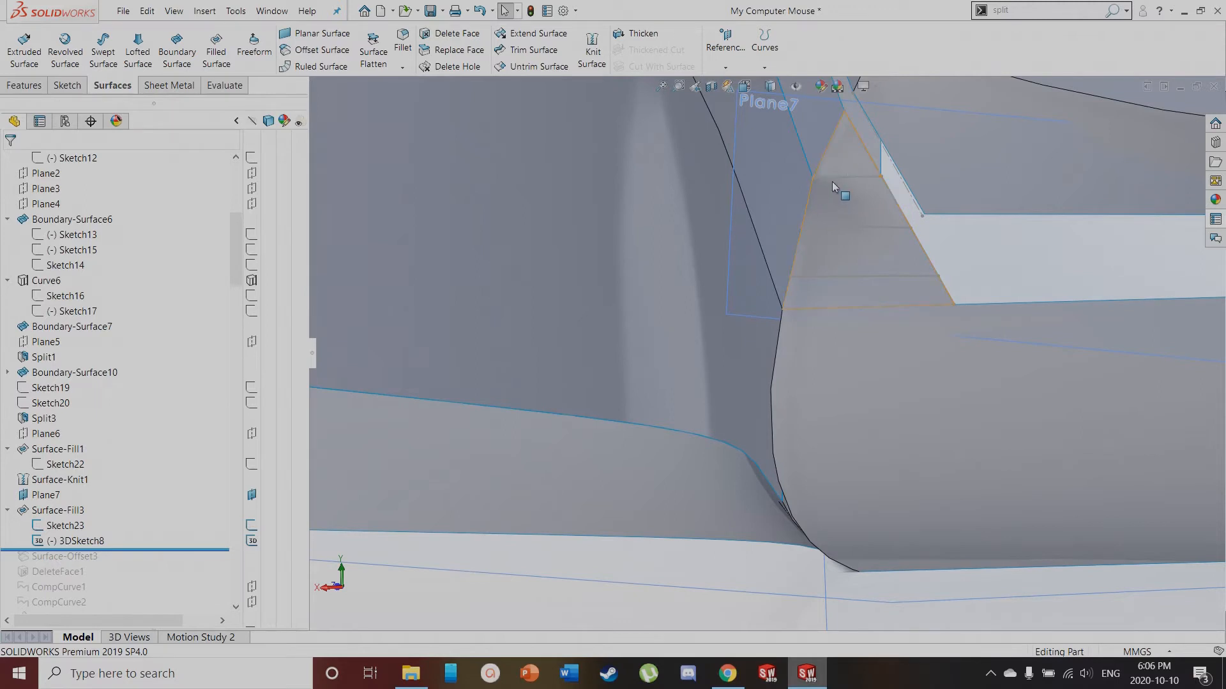
scroll(817, 255, up, 4)
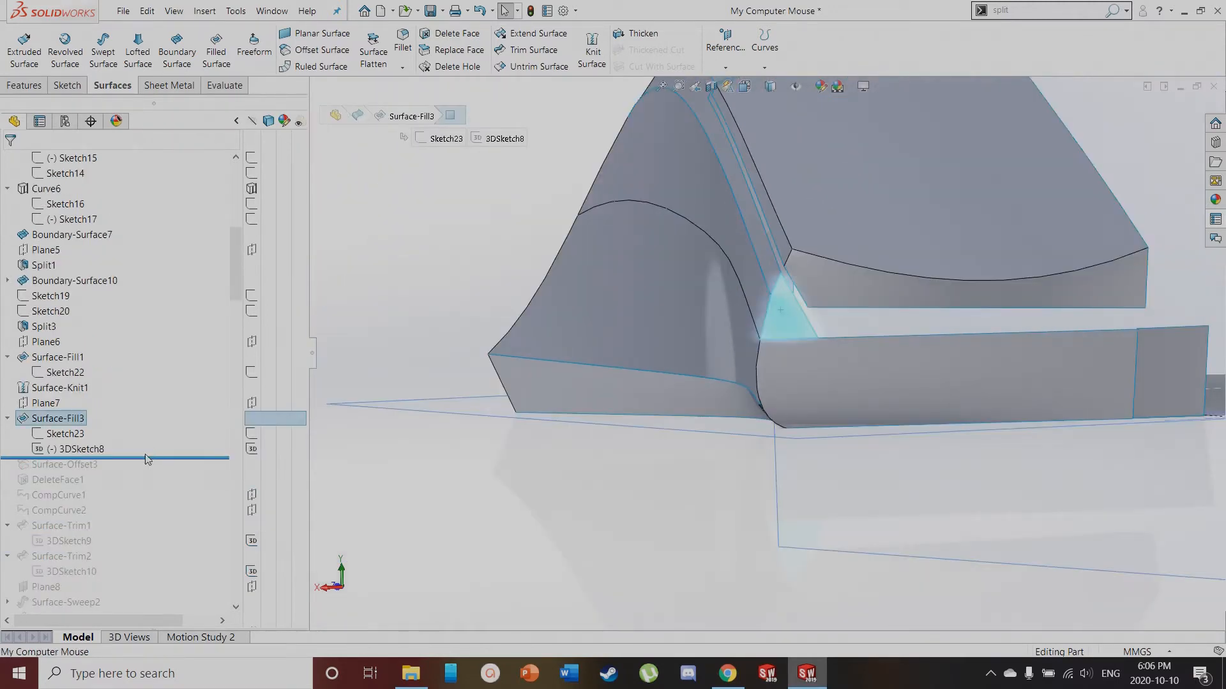
Roll the feature history forward past Surface-Offset3 and DeleteFace1, examining the offset strip beneath the top surface
drag(145, 458, 142, 472)
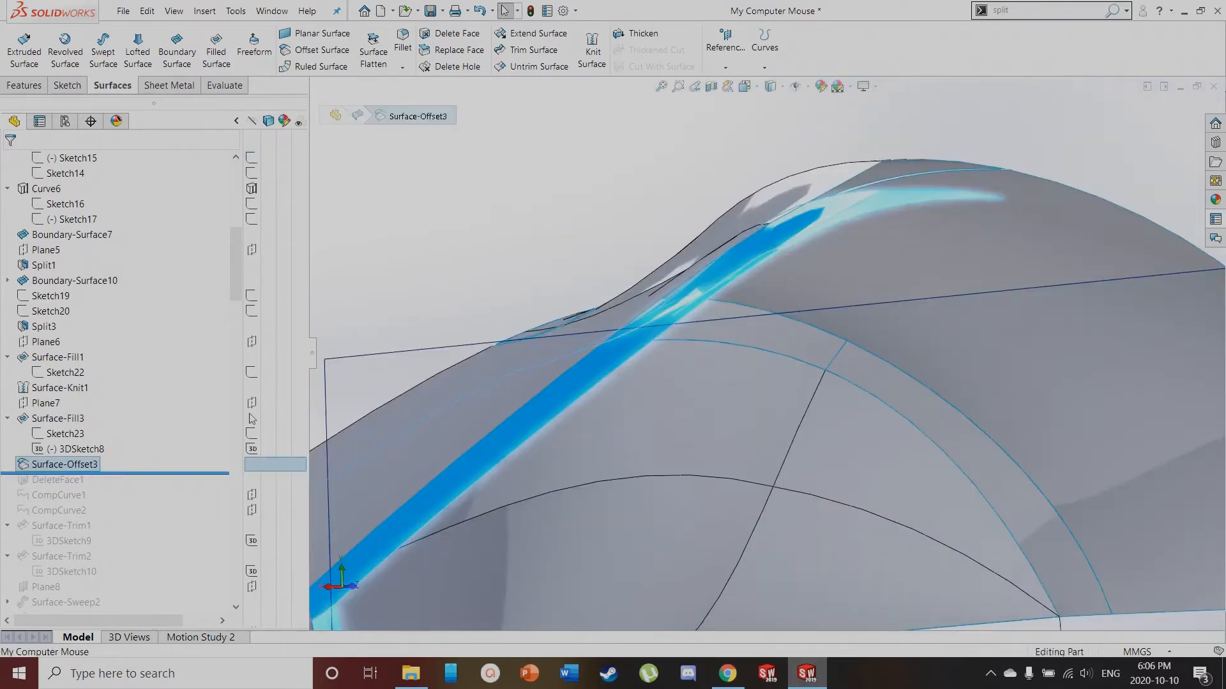
click(442, 243)
middle_drag(443, 241, 884, 469)
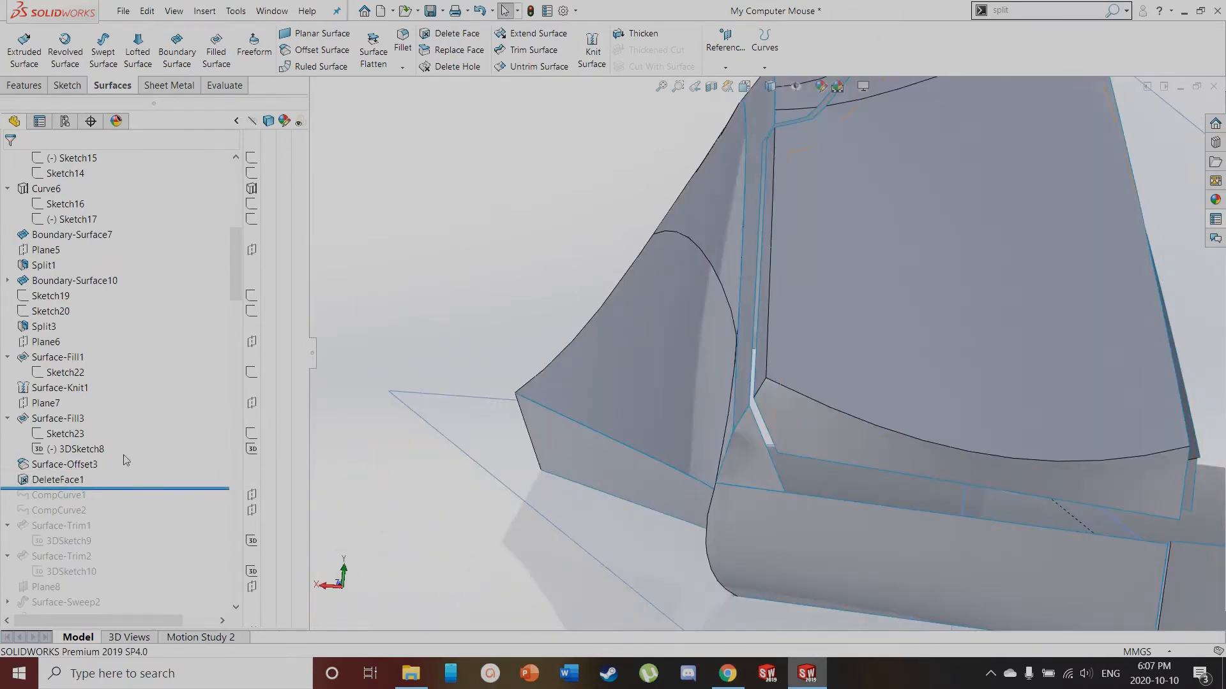
Expand the Surface Bodies folder and hide the large top button surface covering the offset surface
scroll(189, 281, up, 5)
scroll(189, 281, up, 4)
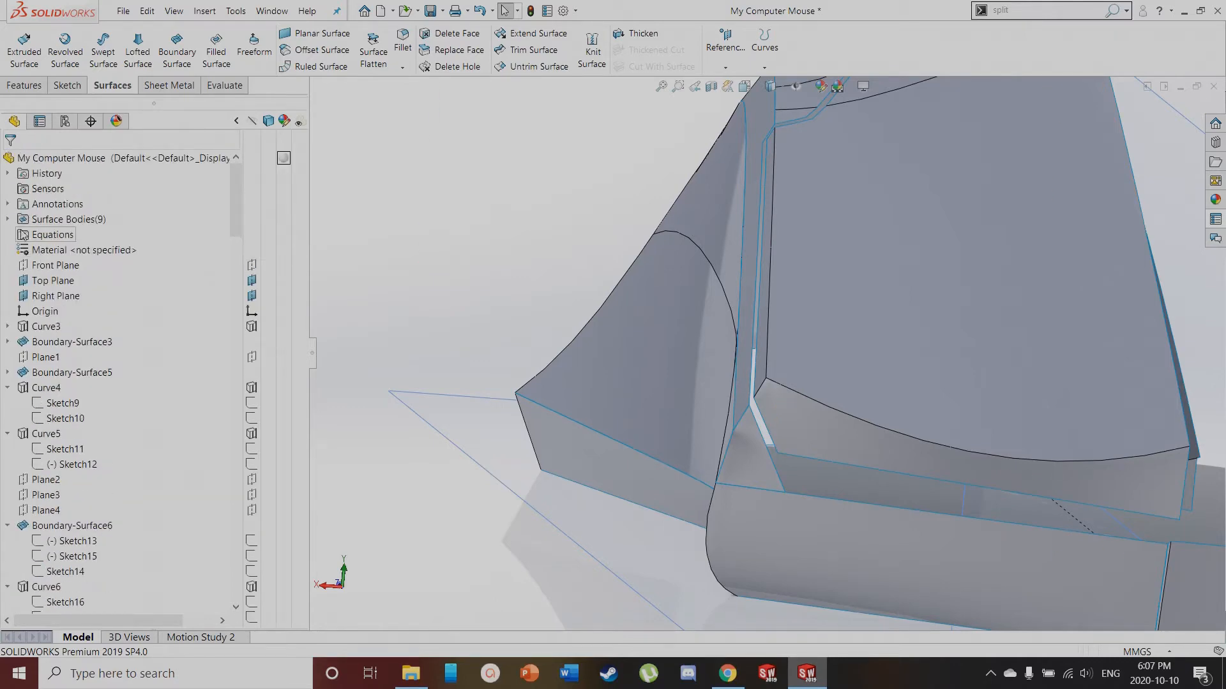
click(7, 219)
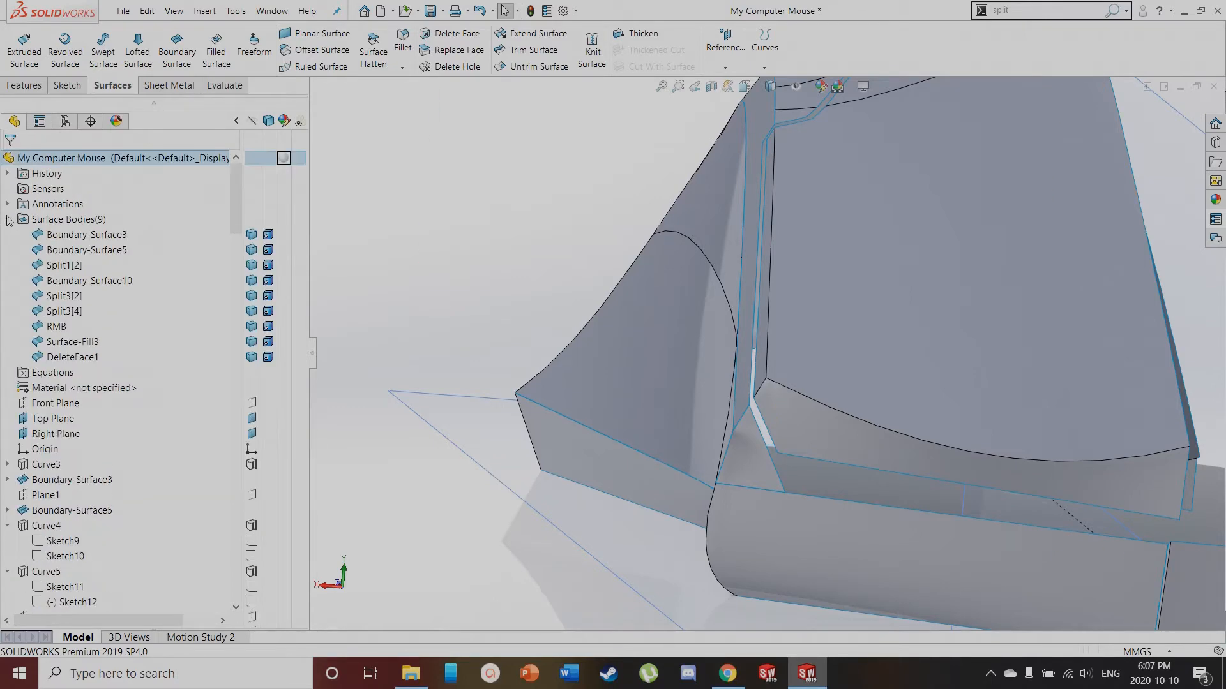
click(913, 255)
click(961, 218)
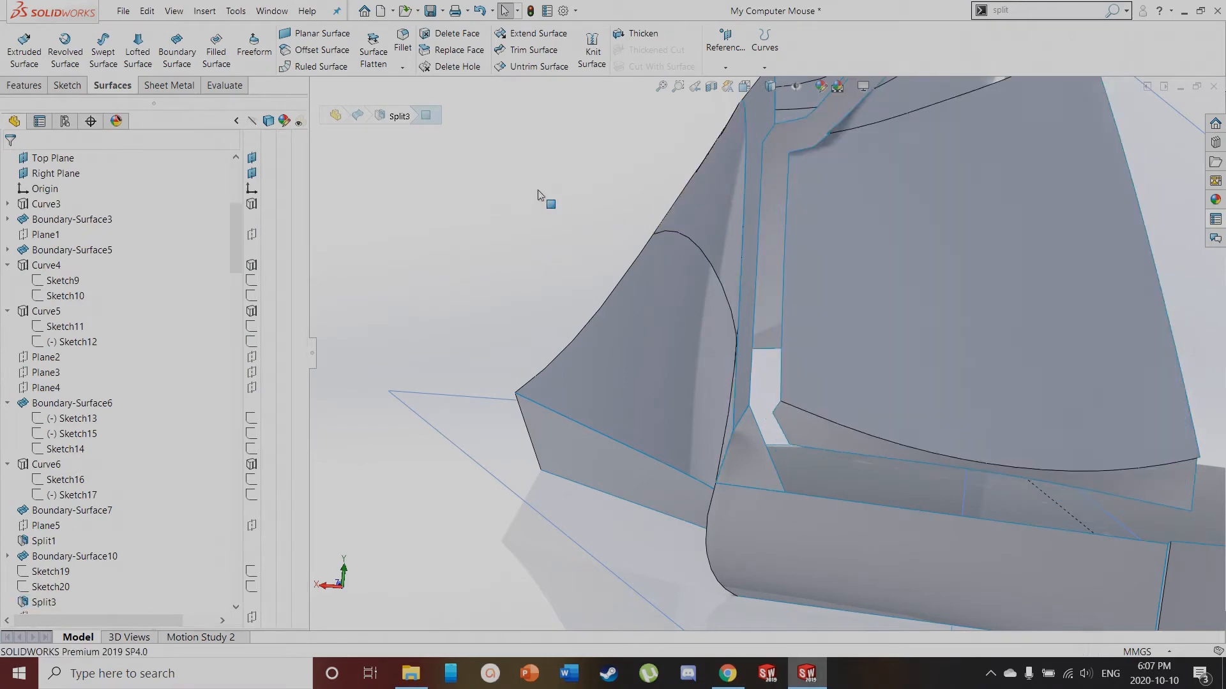
Examine the exposed offset surface and the stepped gap around its edges from several angles
scroll(771, 251, down, 8)
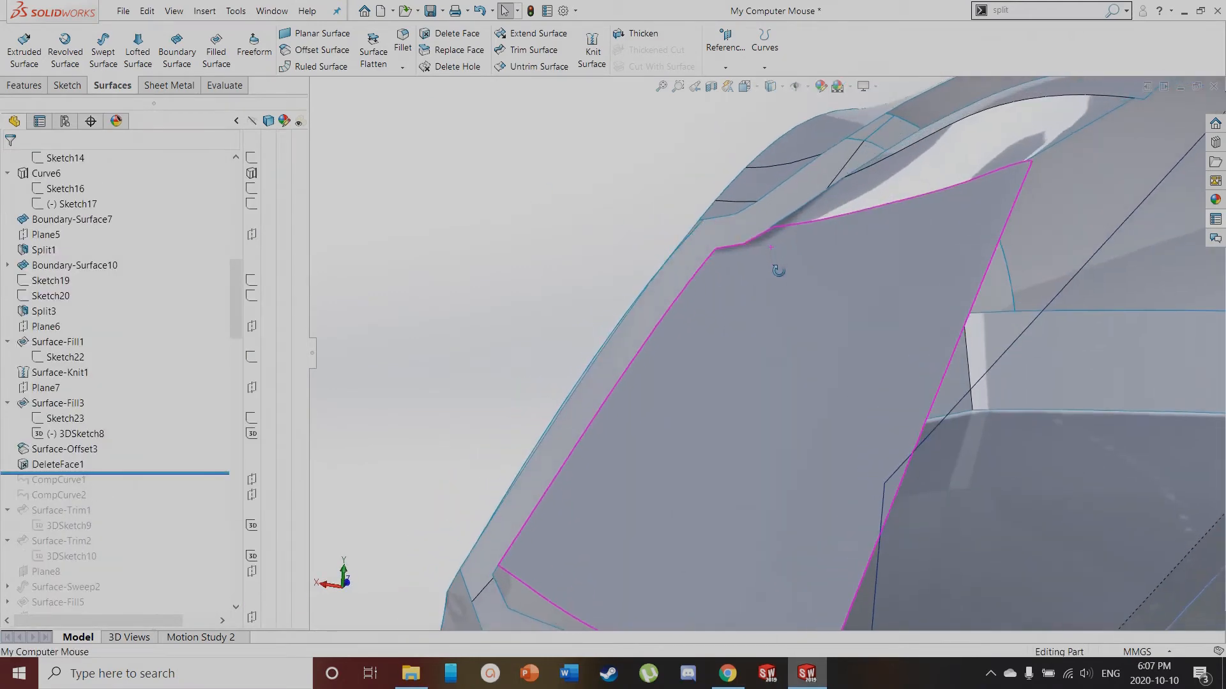
click(836, 323)
middle_drag(775, 240, 826, 384)
click(708, 137)
scroll(766, 192, up, 7)
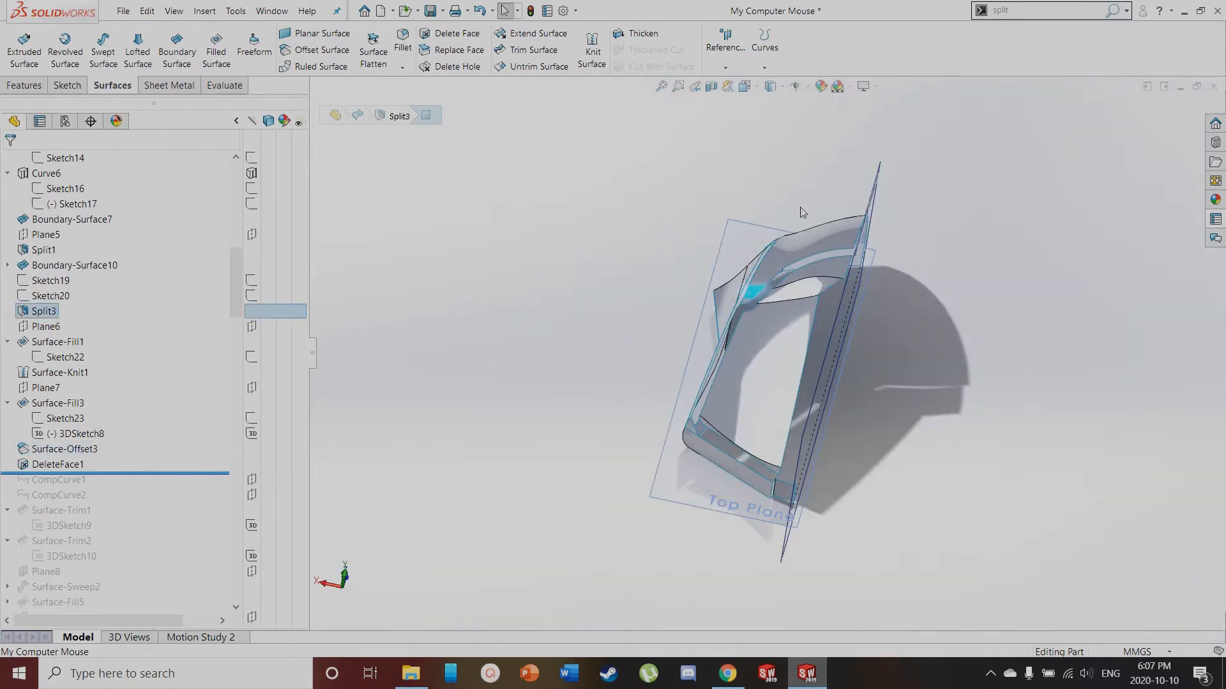
scroll(843, 250, down, 2)
scroll(638, 555, down, 2)
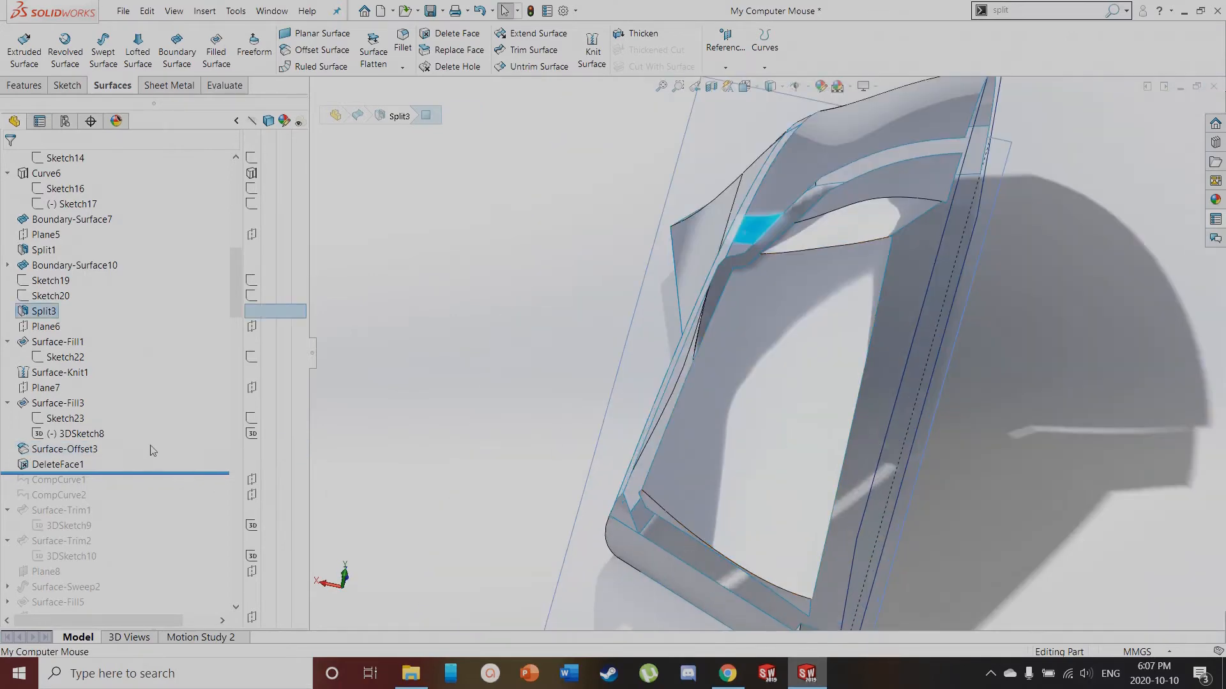
Roll the feature history forward past CompCurve1 and CompCurve2, and show both composite curves
drag(138, 476, 151, 501)
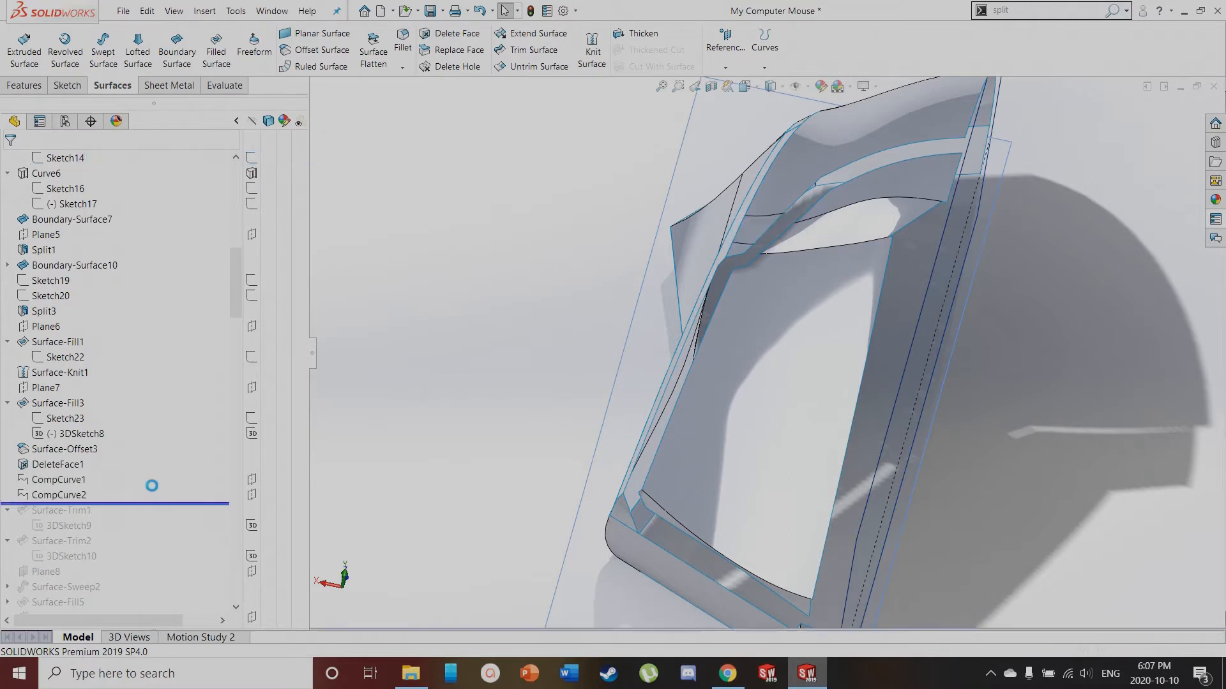
click(59, 479)
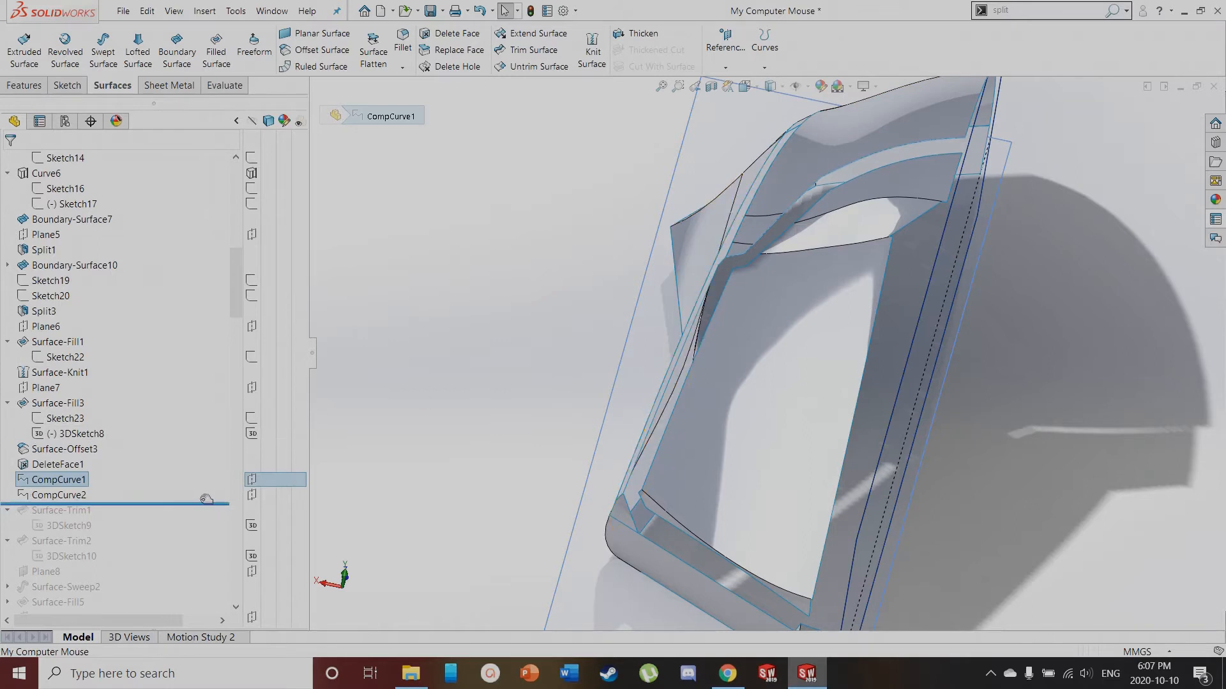
click(252, 481)
click(370, 344)
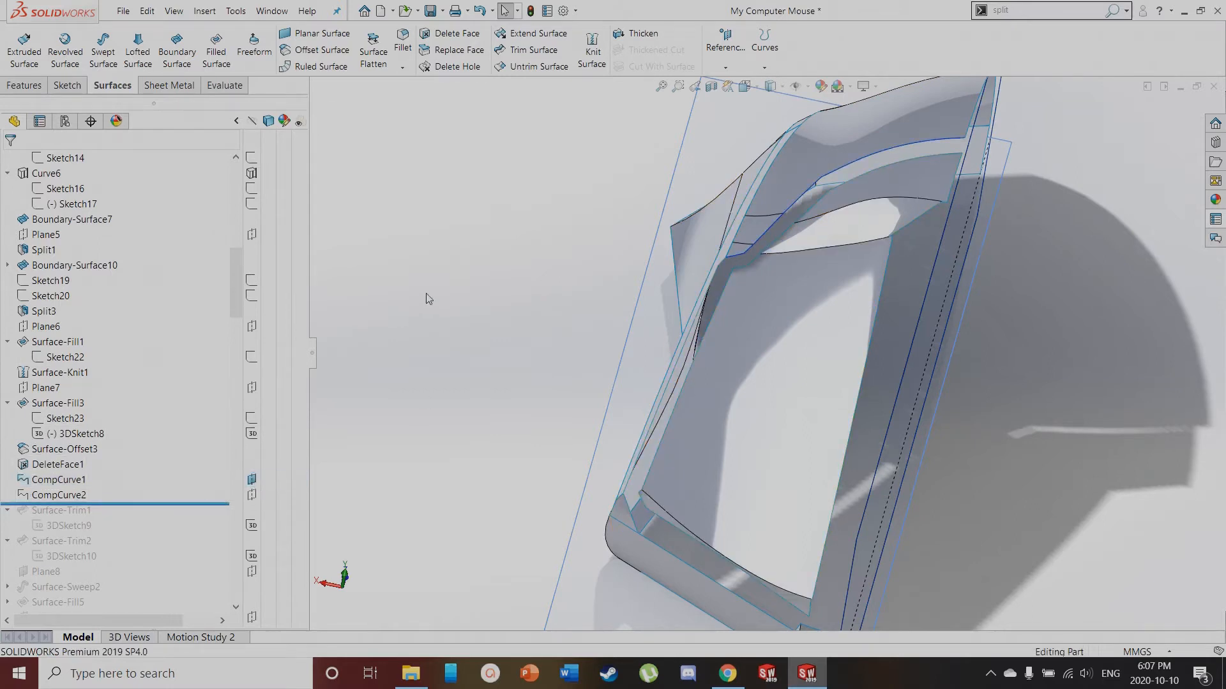
click(252, 496)
Select CompCurve1 and CompCurve2 in turn and examine the edges each composite curve follows
click(771, 237)
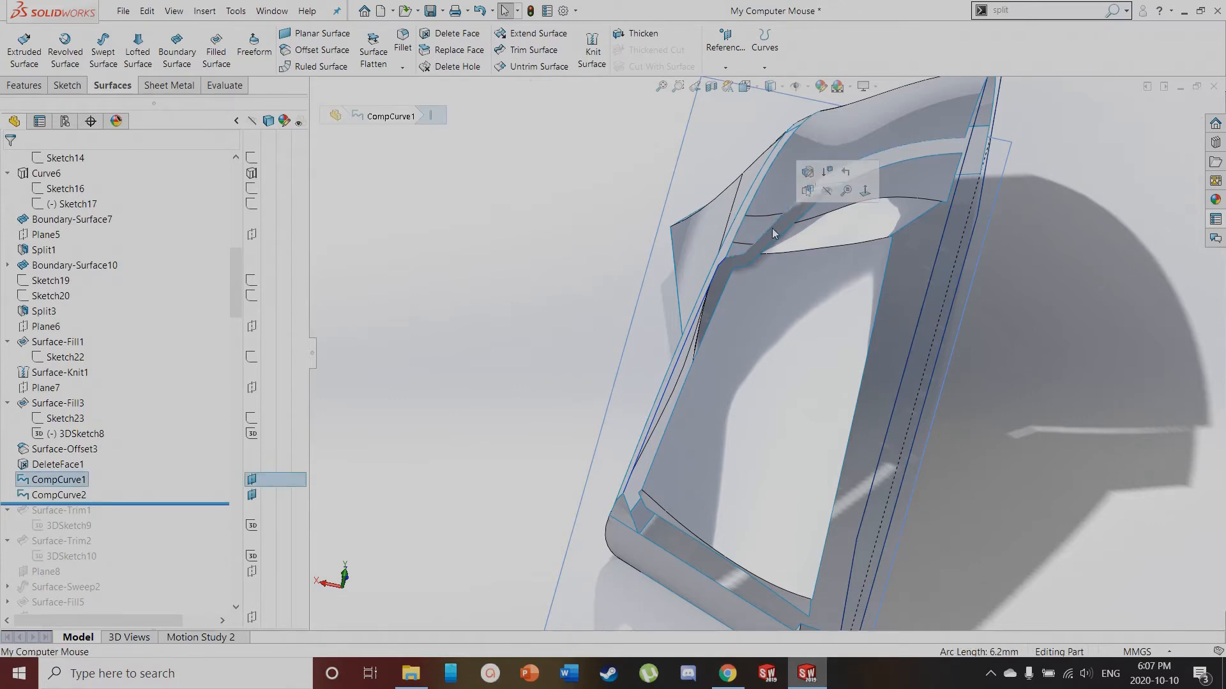
scroll(772, 234, down, 5)
scroll(774, 231, up, 4)
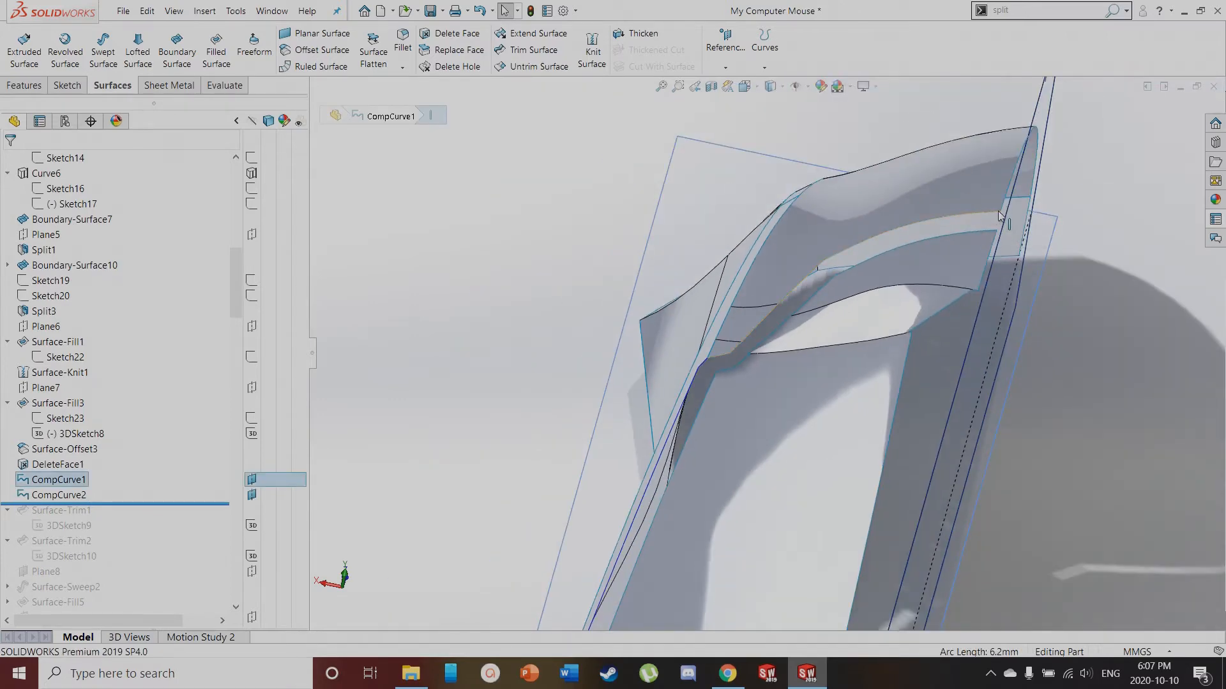
scroll(706, 355, up, 2)
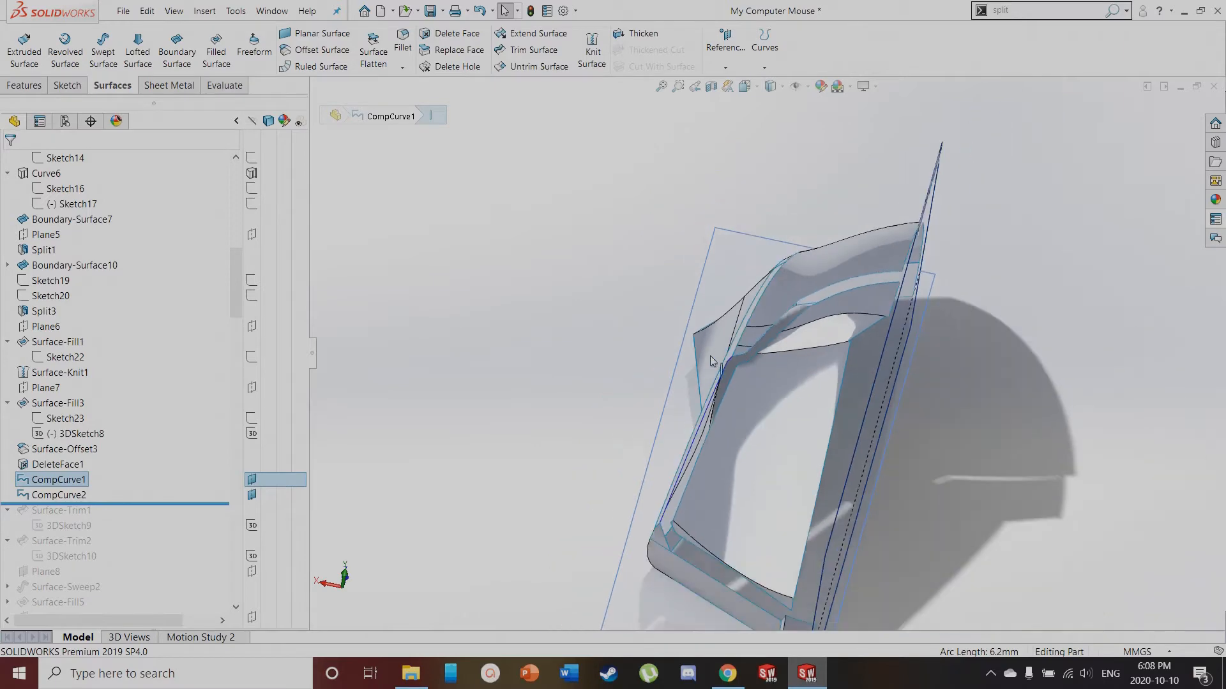
ctrl+click(72, 501)
click(70, 498)
scroll(743, 462, down, 5)
middle_drag(746, 453, 708, 377)
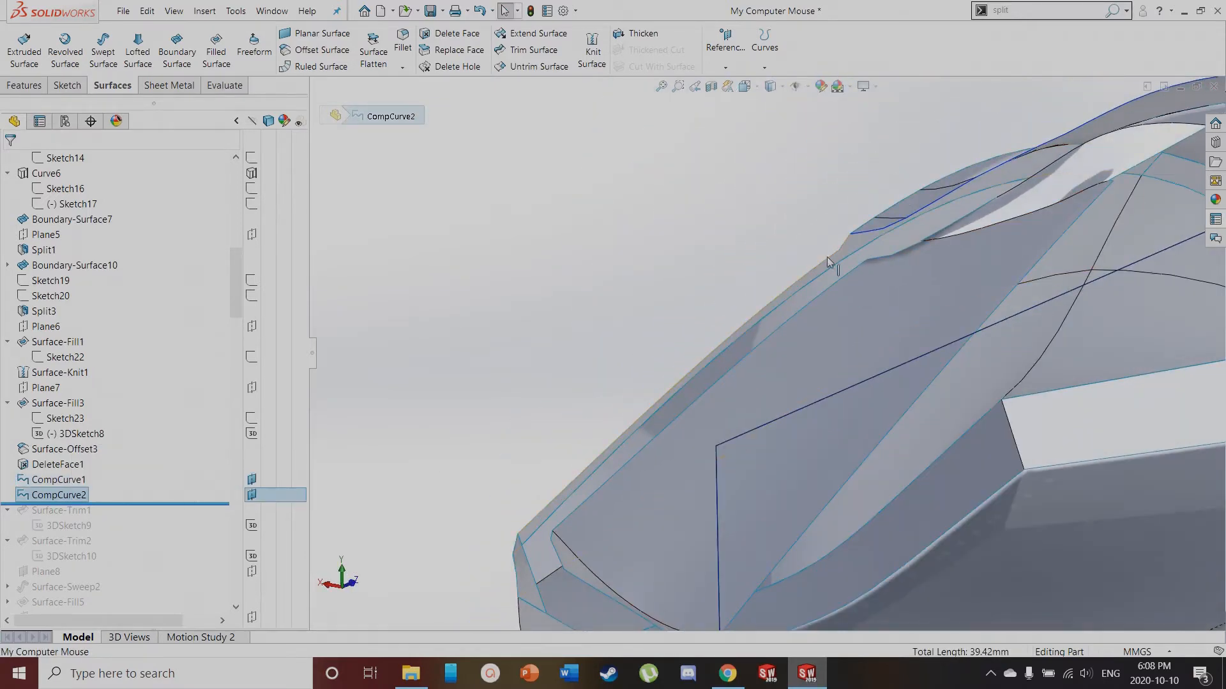
scroll(558, 584, up, 2)
middle_drag(480, 546, 554, 510)
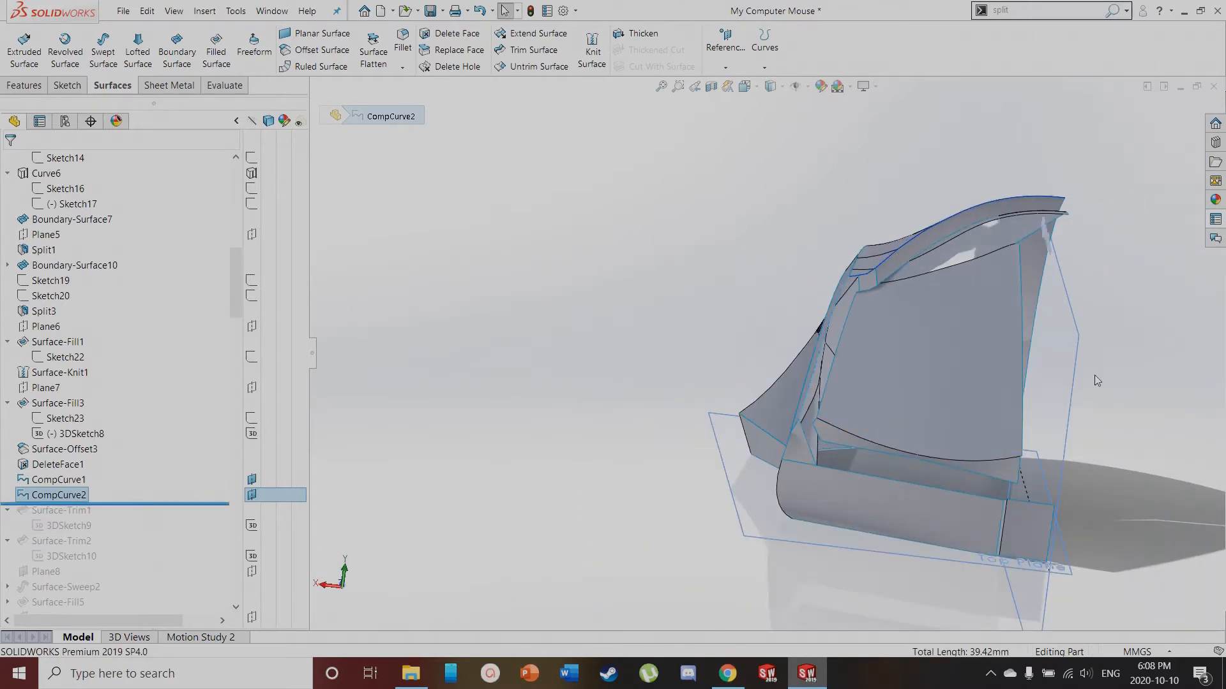
Highlight the Split3 face and the Surface-Offset3 face, and roll the feature history forward past Surface-Trim1
click(873, 255)
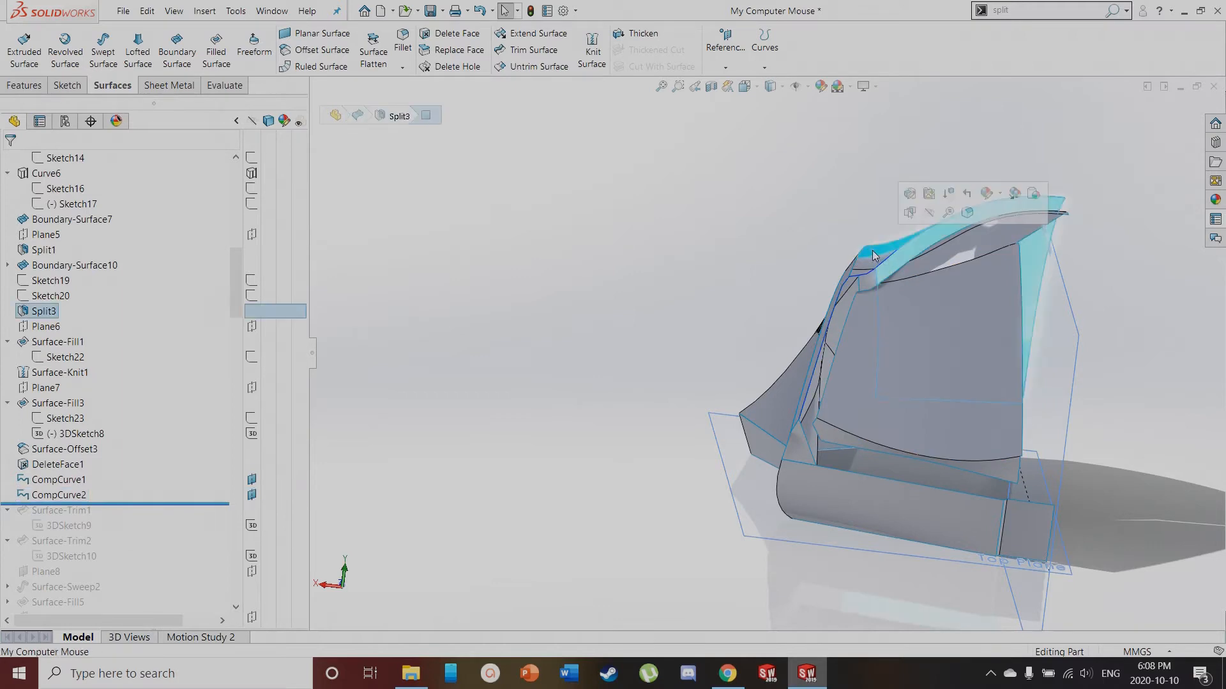
click(944, 346)
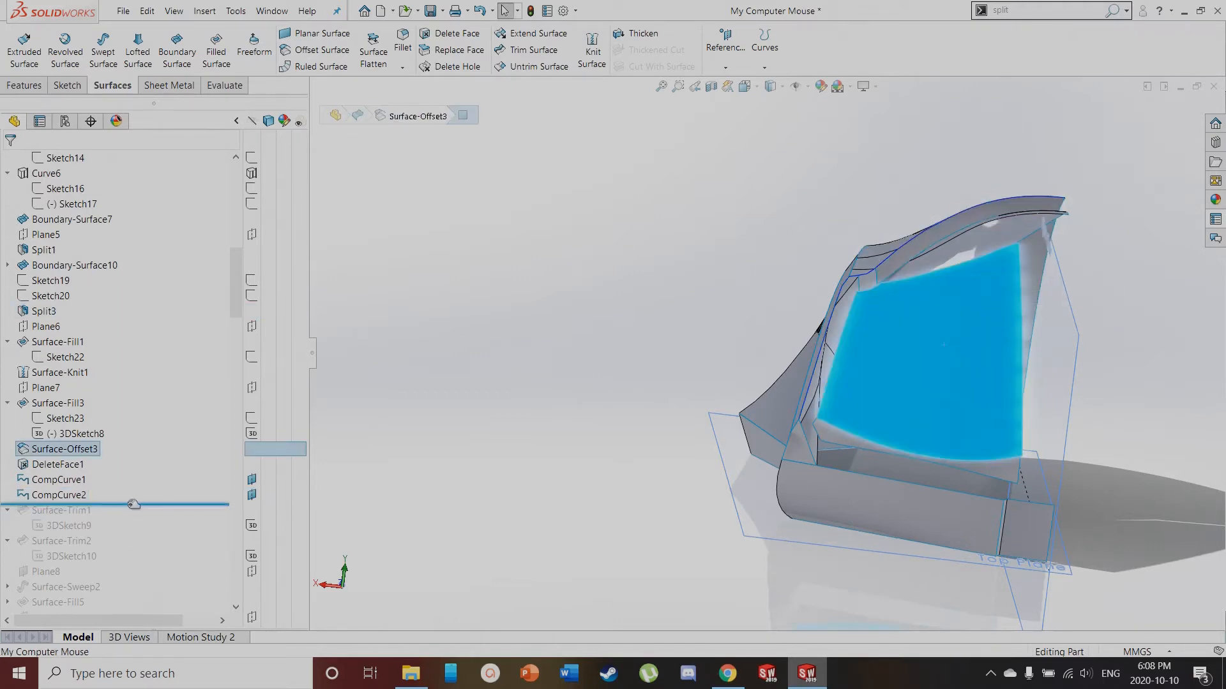
drag(132, 504, 134, 519)
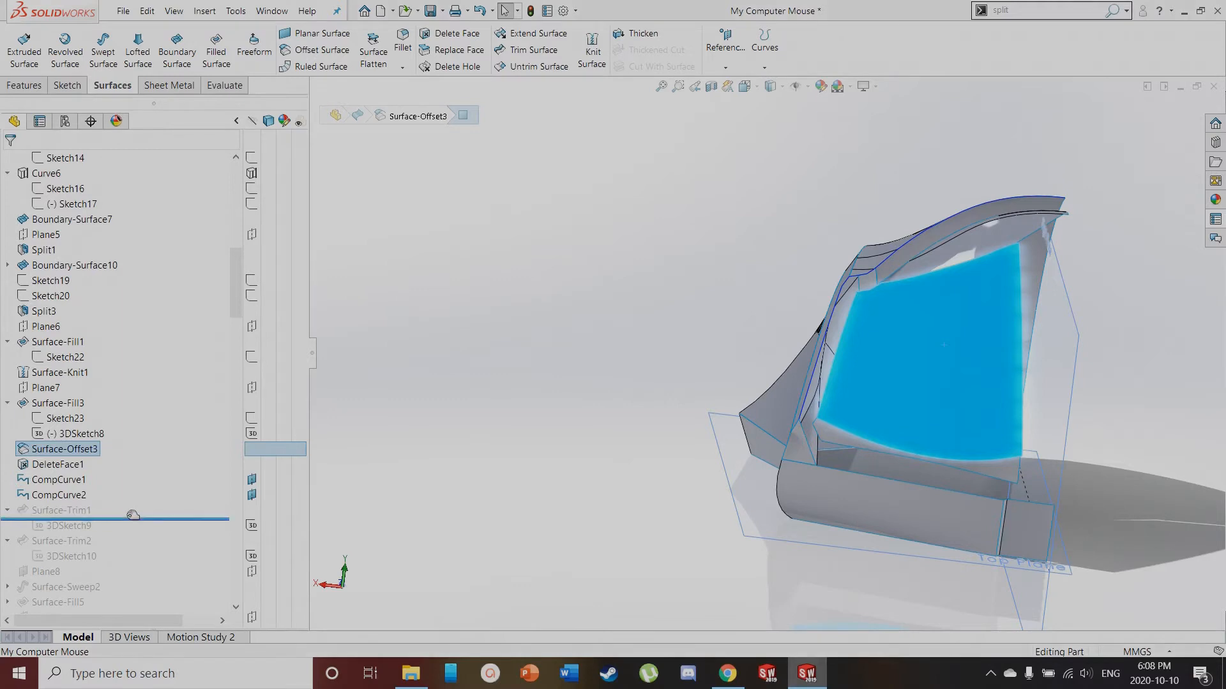
click(710, 371)
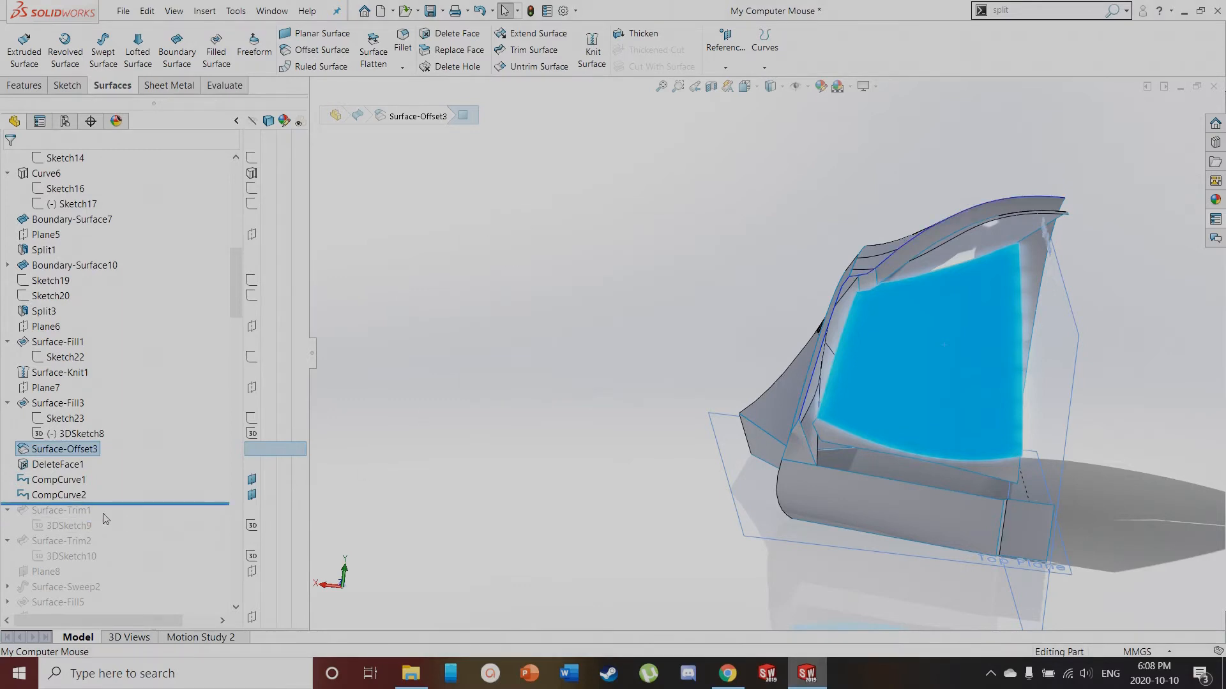
drag(118, 504, 115, 526)
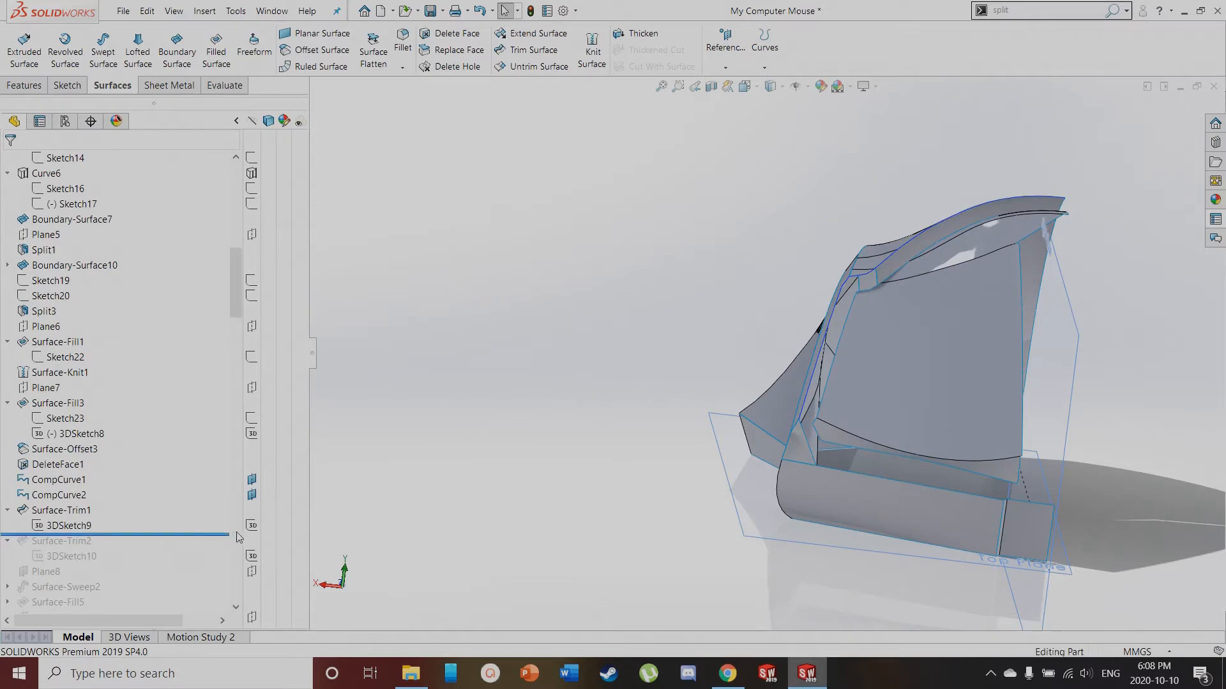
Examine the offset surface's stepped edge up close and highlight Surface-Trim1 with its 3DSketch9
middle_drag(541, 522, 641, 443)
scroll(928, 320, down, 3)
scroll(807, 344, down, 3)
scroll(799, 365, down, 3)
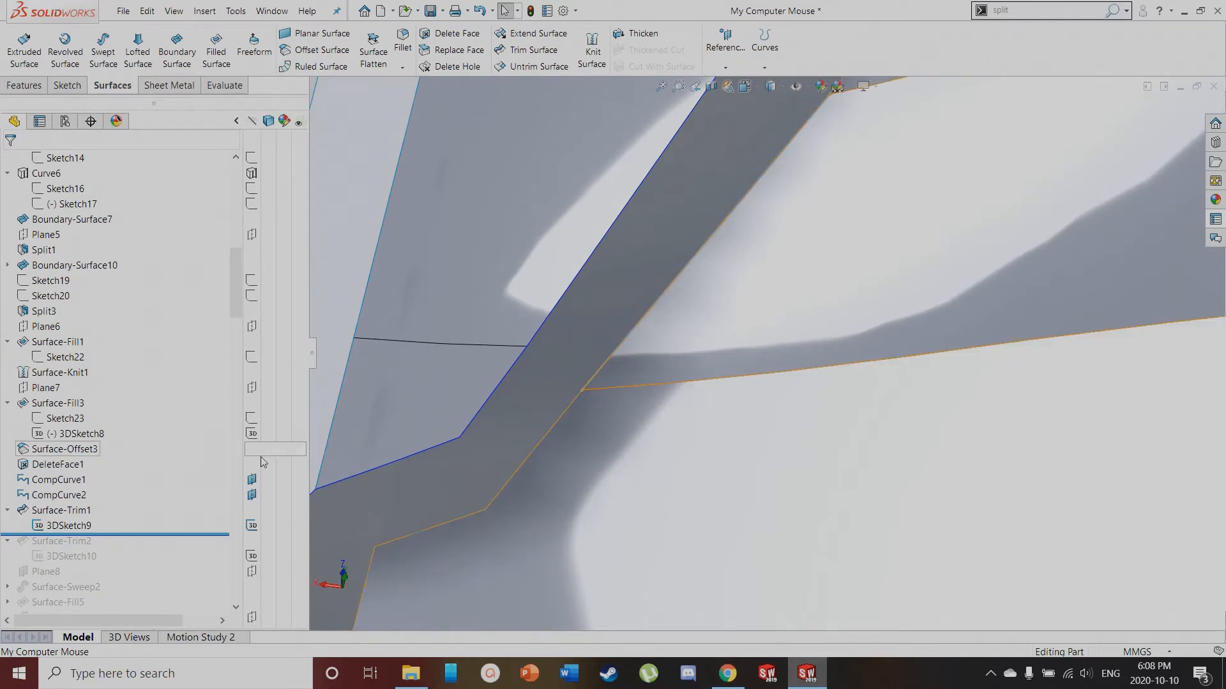
click(67, 512)
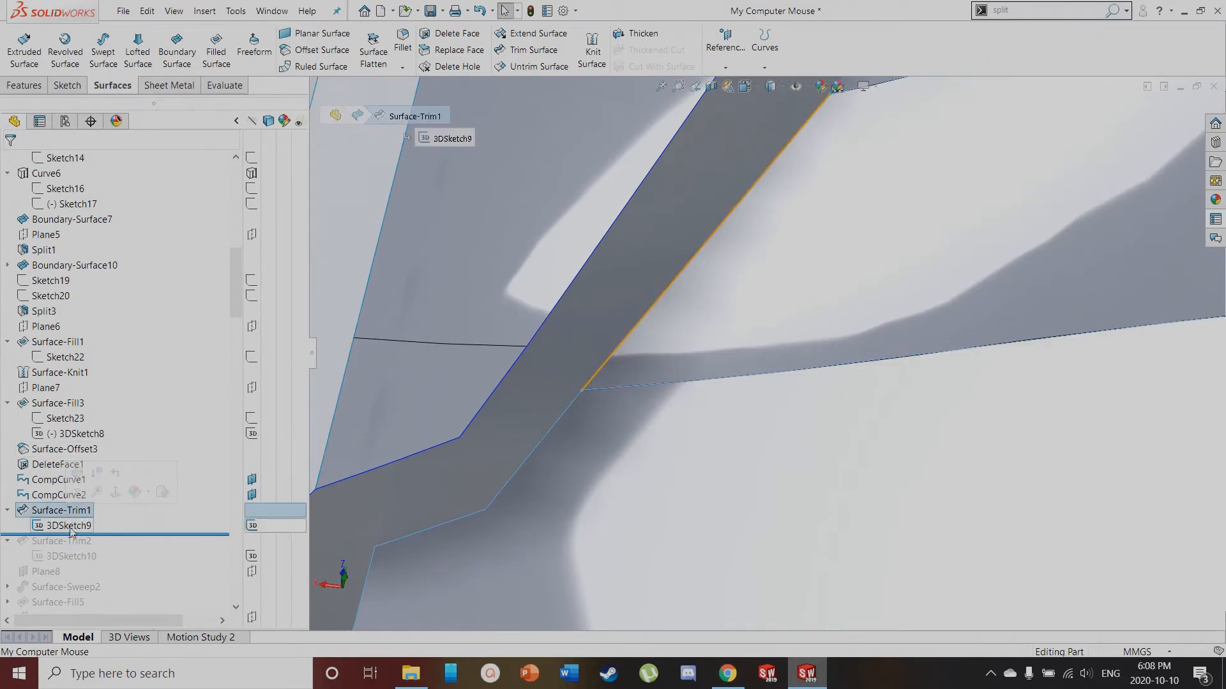
key(Escape)
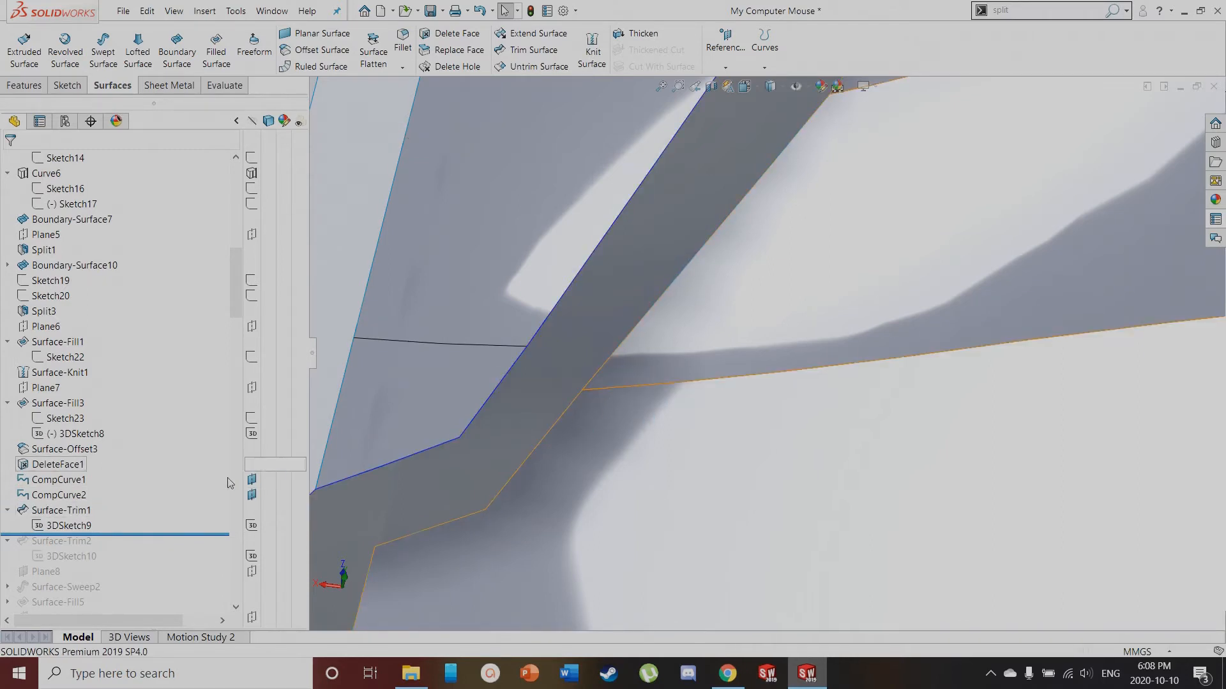
Roll the feature history forward past Surface-Trim2 and open its definition to examine the surface region it keeps
drag(153, 534, 154, 566)
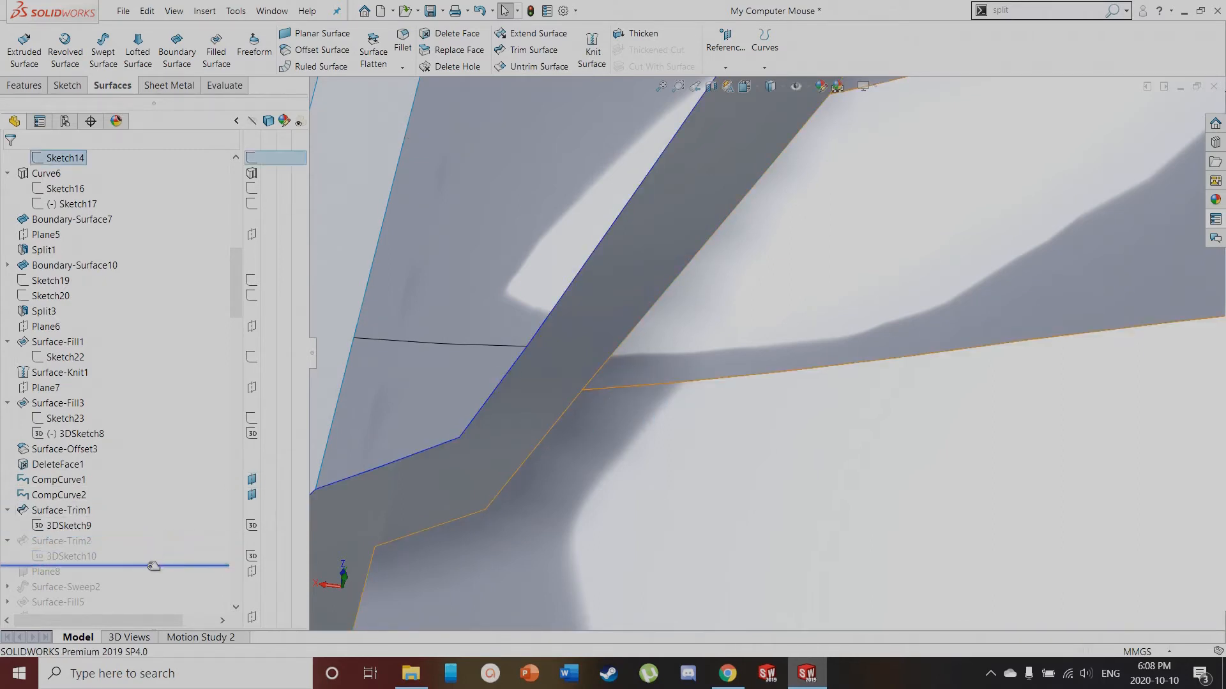
click(72, 542)
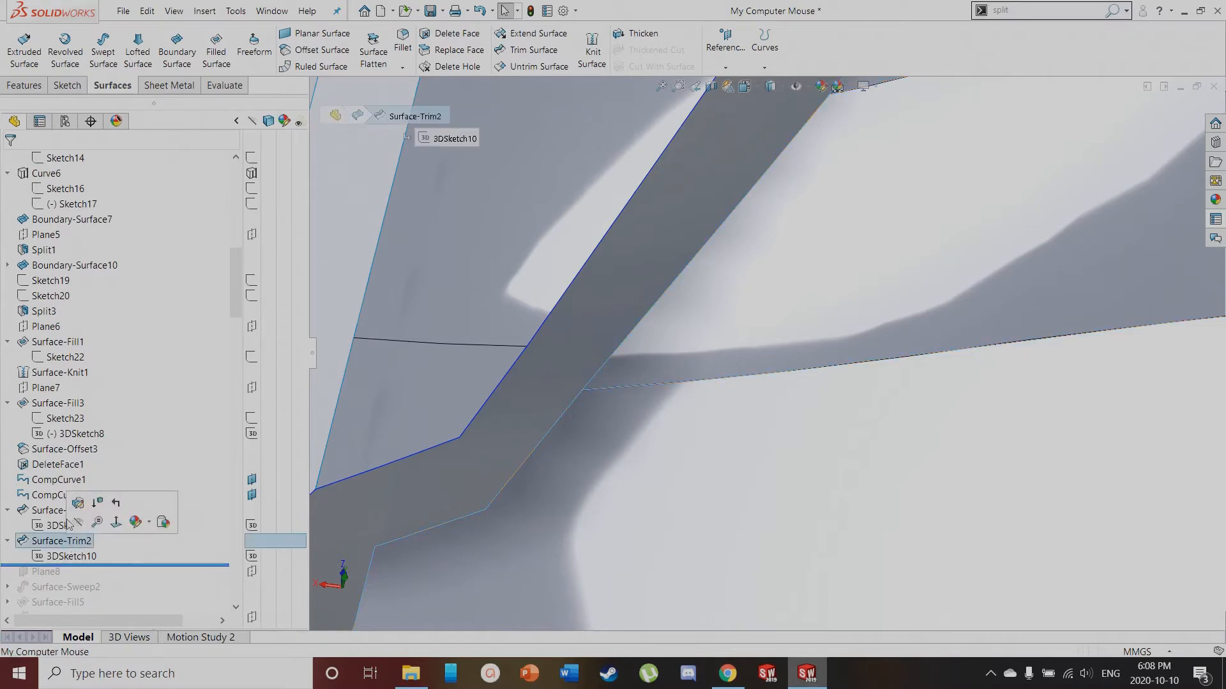
click(75, 505)
scroll(572, 466, up, 10)
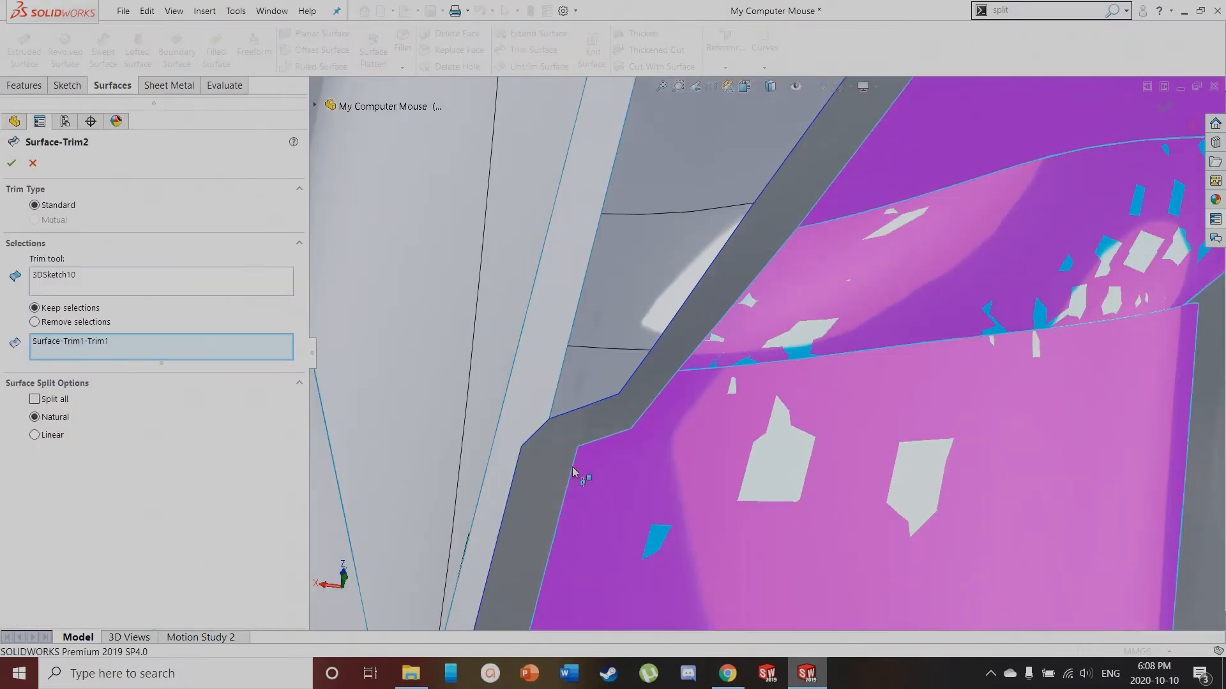
scroll(742, 448, down, 12)
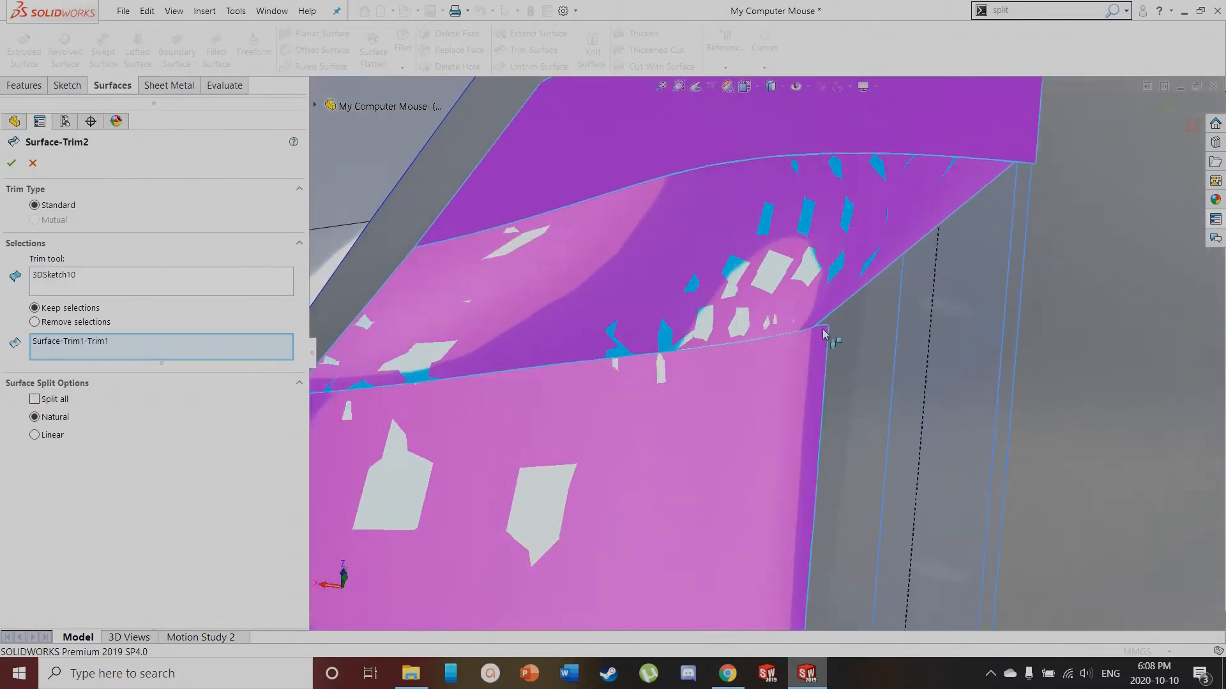
scroll(808, 333, down, 2)
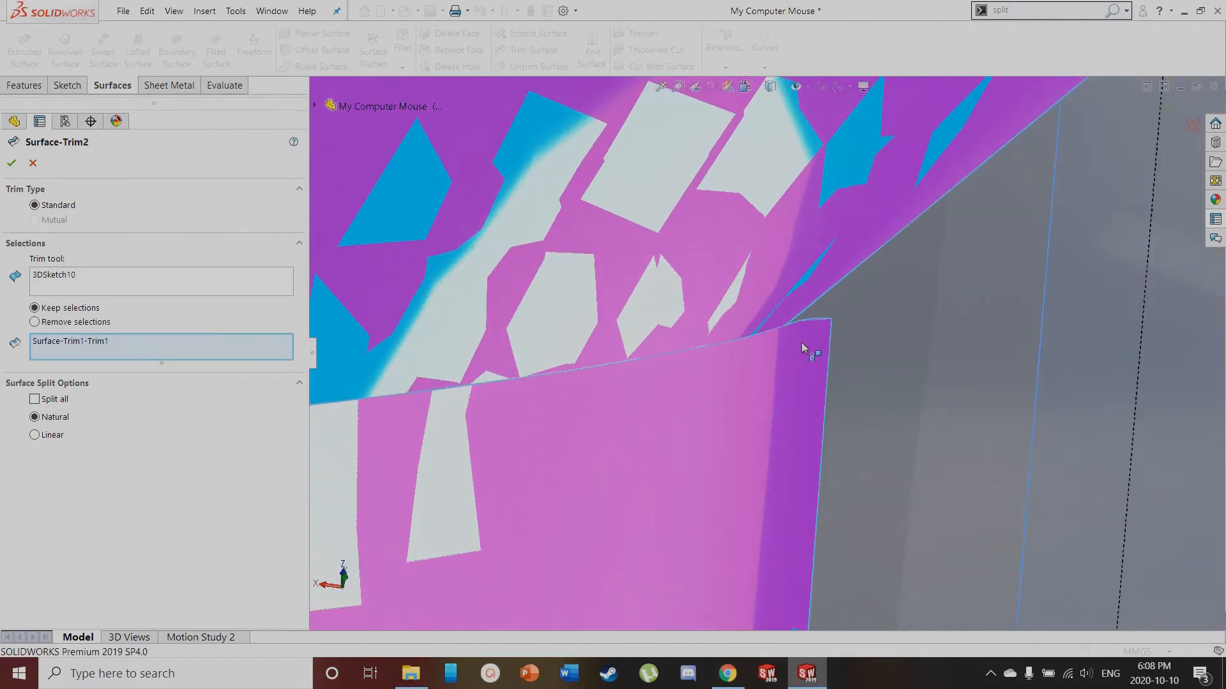
Highlight the 3DSketch10 trim tool in Surface-Trim2's definition and examine the trimmed surface up close
click(52, 285)
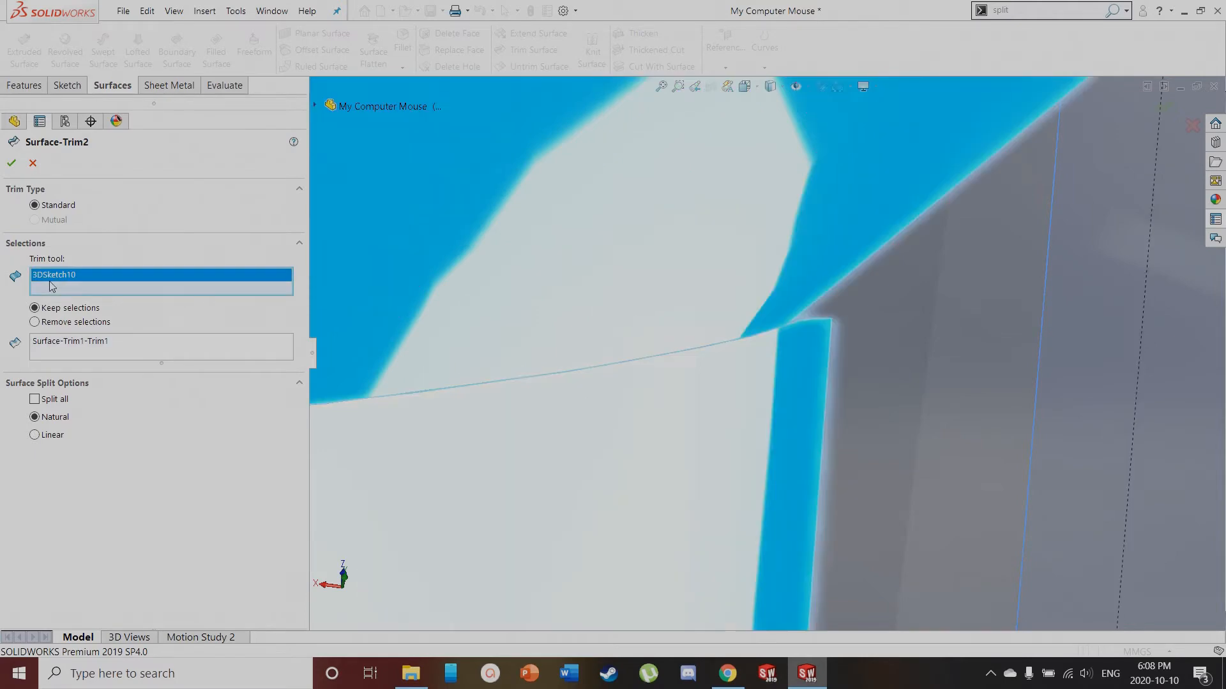
scroll(803, 393, up, 10)
scroll(698, 541, down, 3)
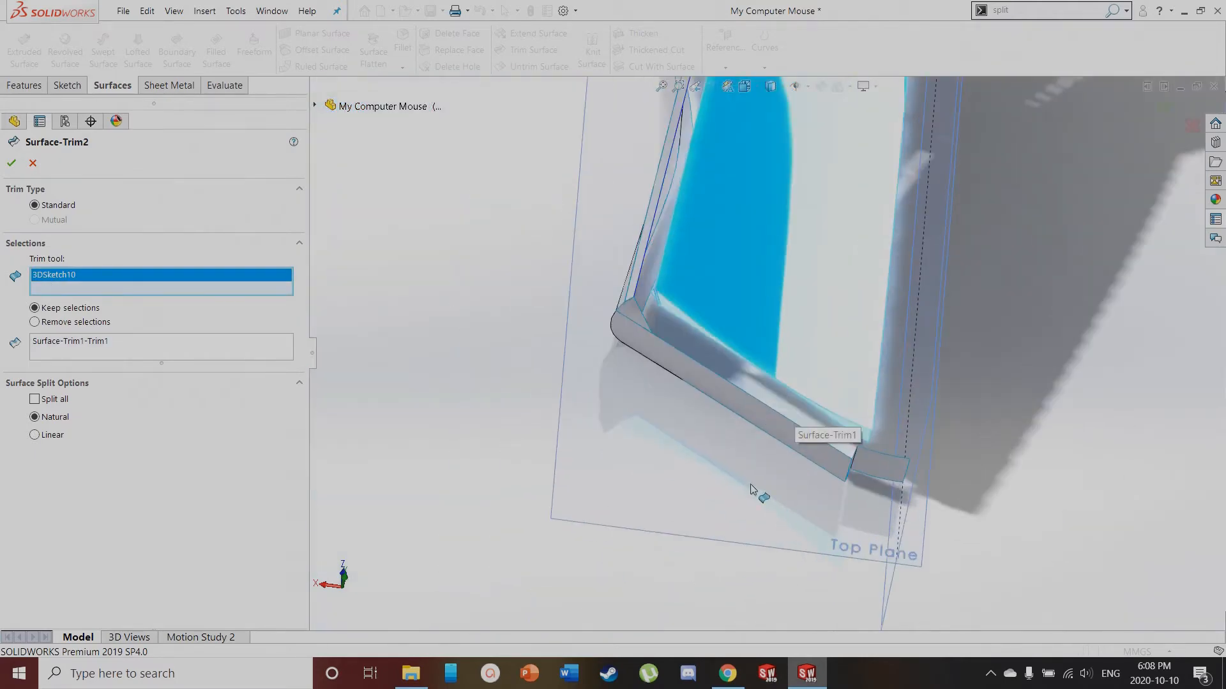
scroll(722, 452, down, 6)
scroll(691, 270, down, 4)
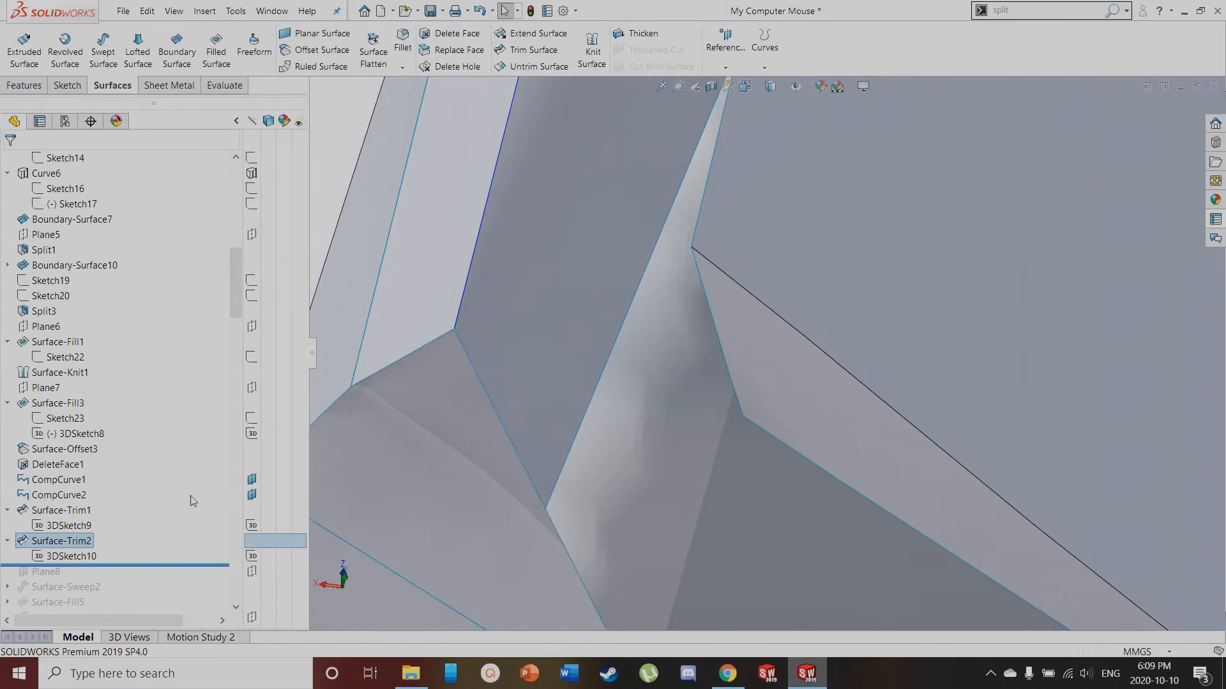
Roll the feature history forward past Plane8 and show the plane
scroll(745, 406, up, 12)
middle_drag(862, 415, 895, 309)
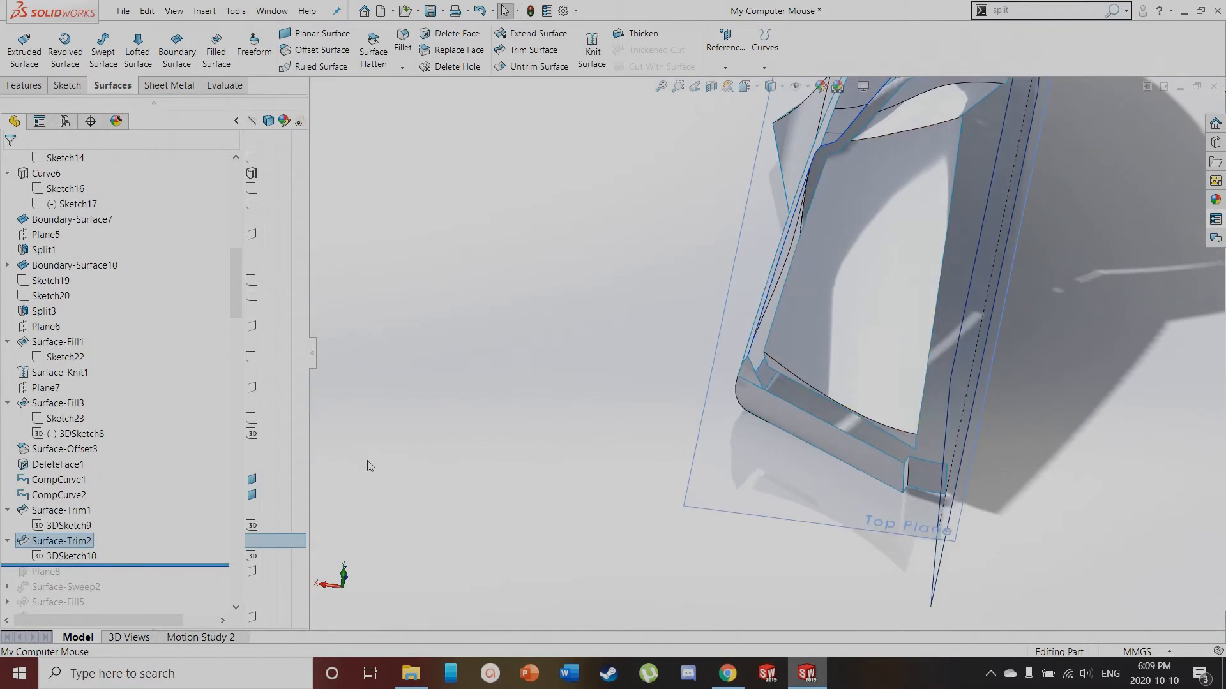
drag(149, 564, 146, 581)
middle_drag(565, 565, 547, 482)
click(251, 571)
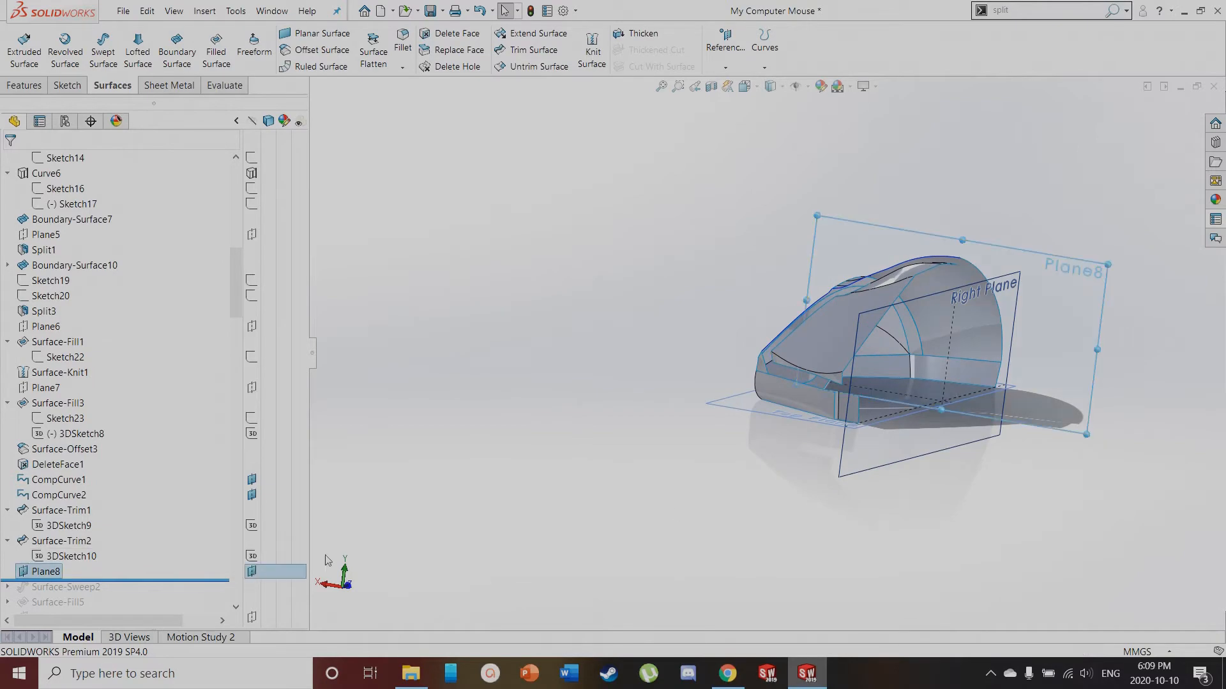
Examine Plane8 from several angles against the end of the composite curve and the surrounding shell edges
scroll(769, 355, down, 3)
middle_drag(768, 355, 671, 488)
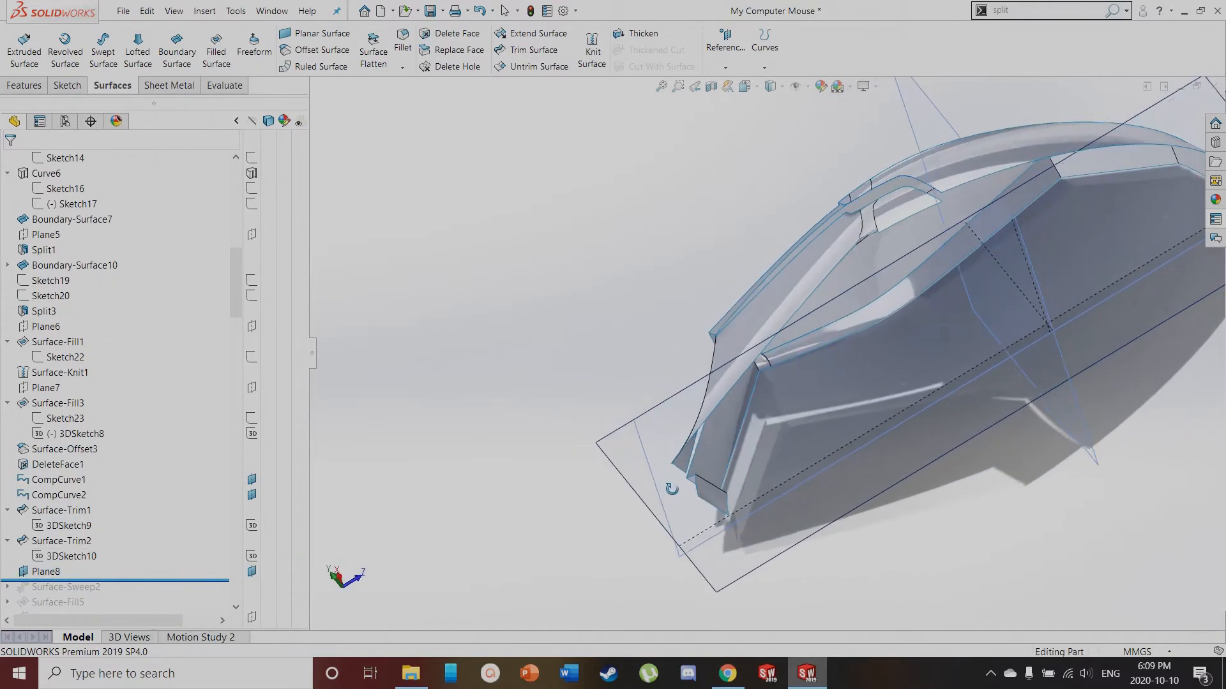
scroll(948, 94, down, 5)
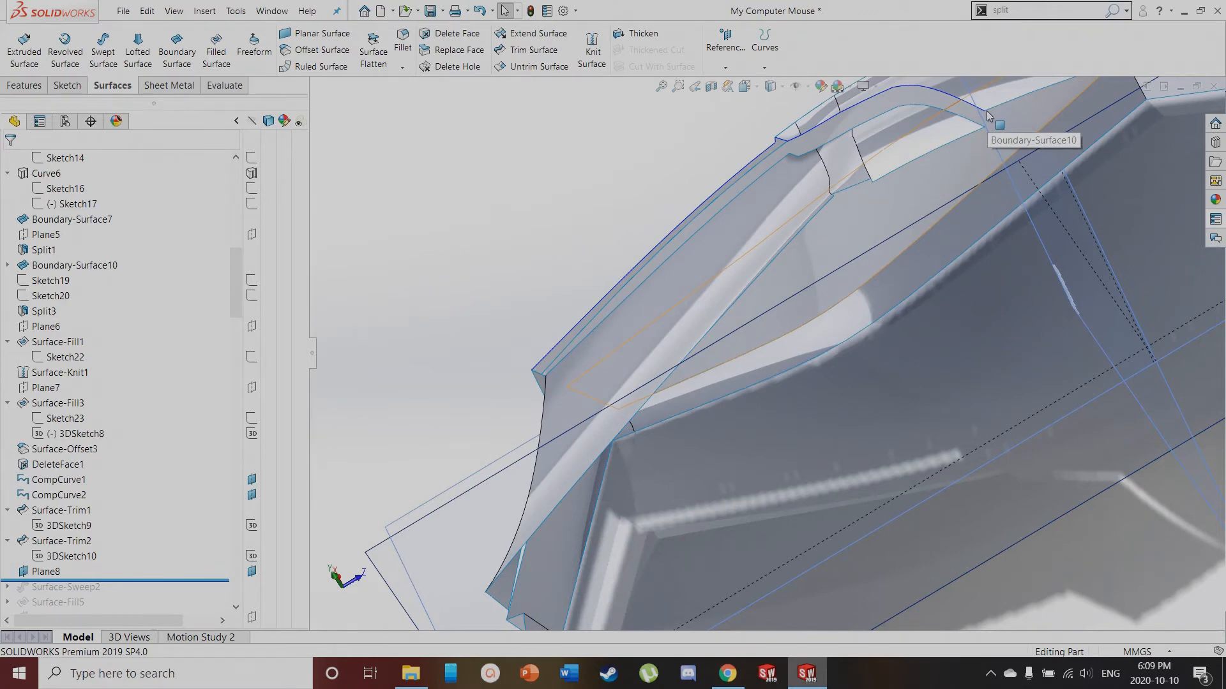
scroll(927, 283, up, 5)
middle_drag(927, 282, 968, 213)
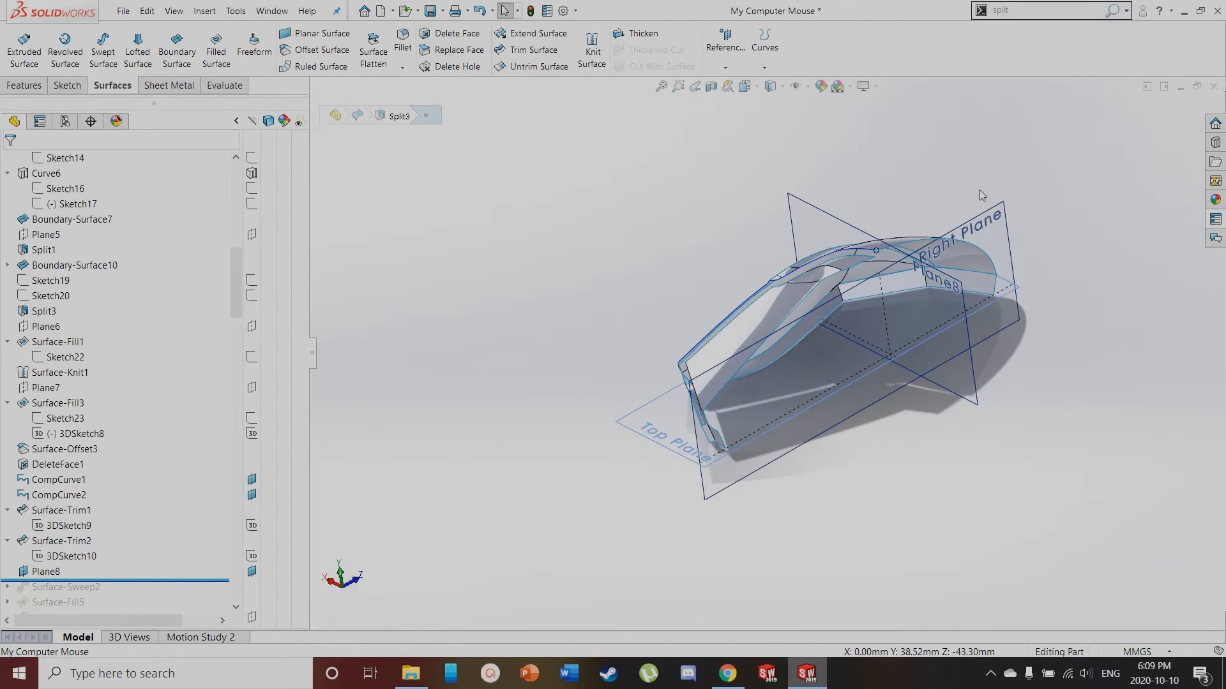
middle_drag(307, 243, 660, 353)
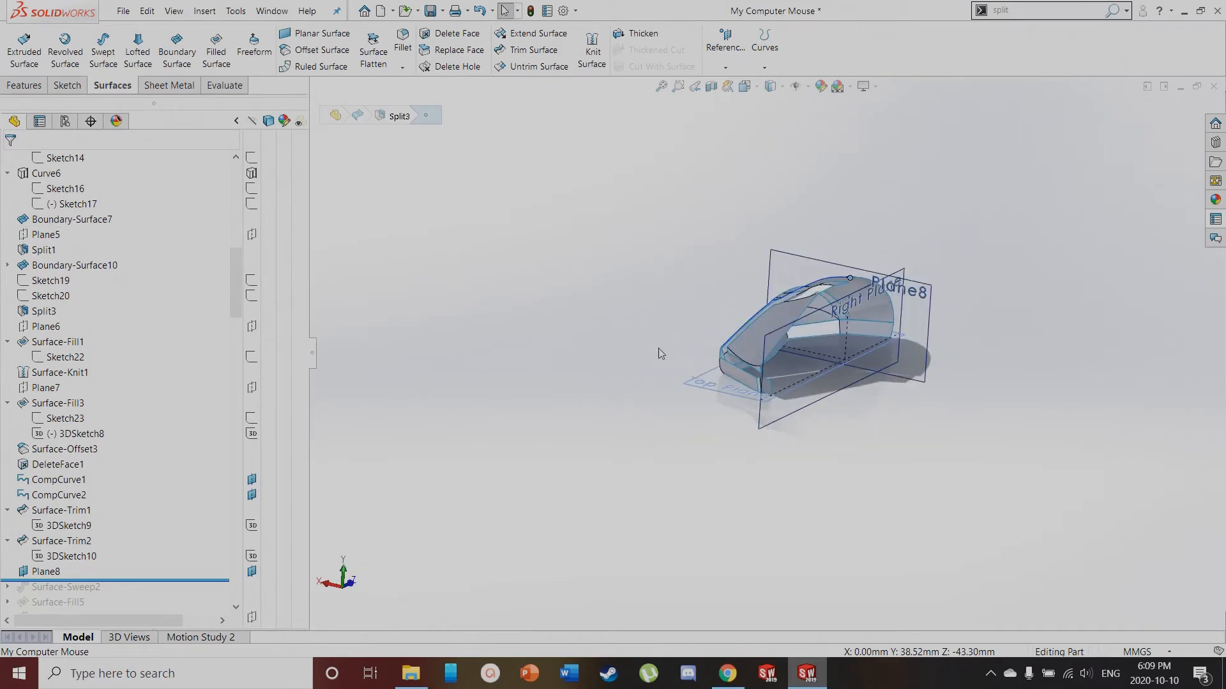
scroll(826, 320, down, 6)
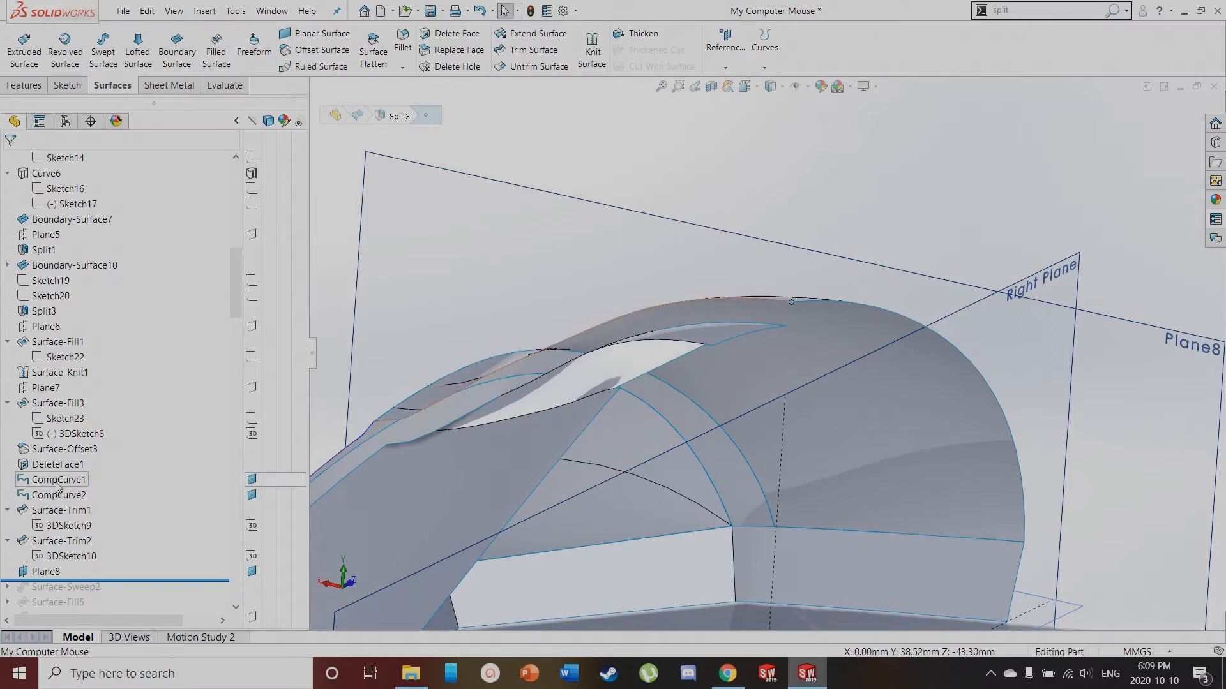
middle_drag(515, 334, 524, 363)
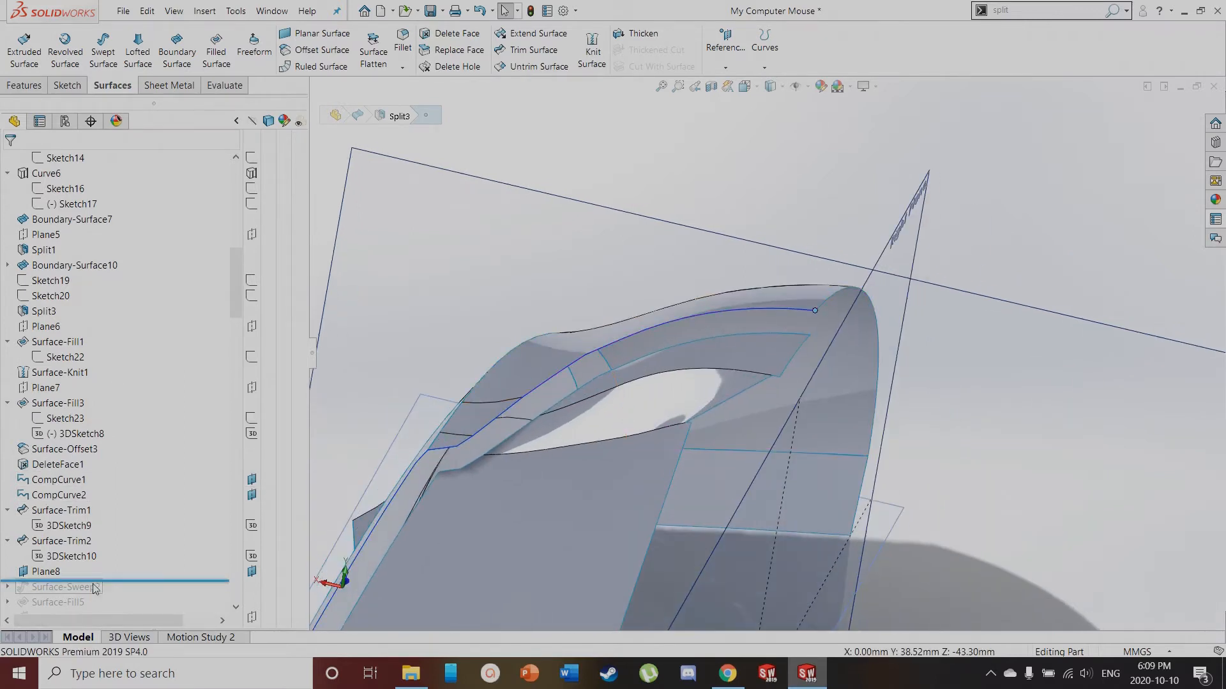
Roll the feature history forward past Surface-Sweep2, select a swept face, and expand the feature to reveal Sketch24
drag(104, 580, 104, 595)
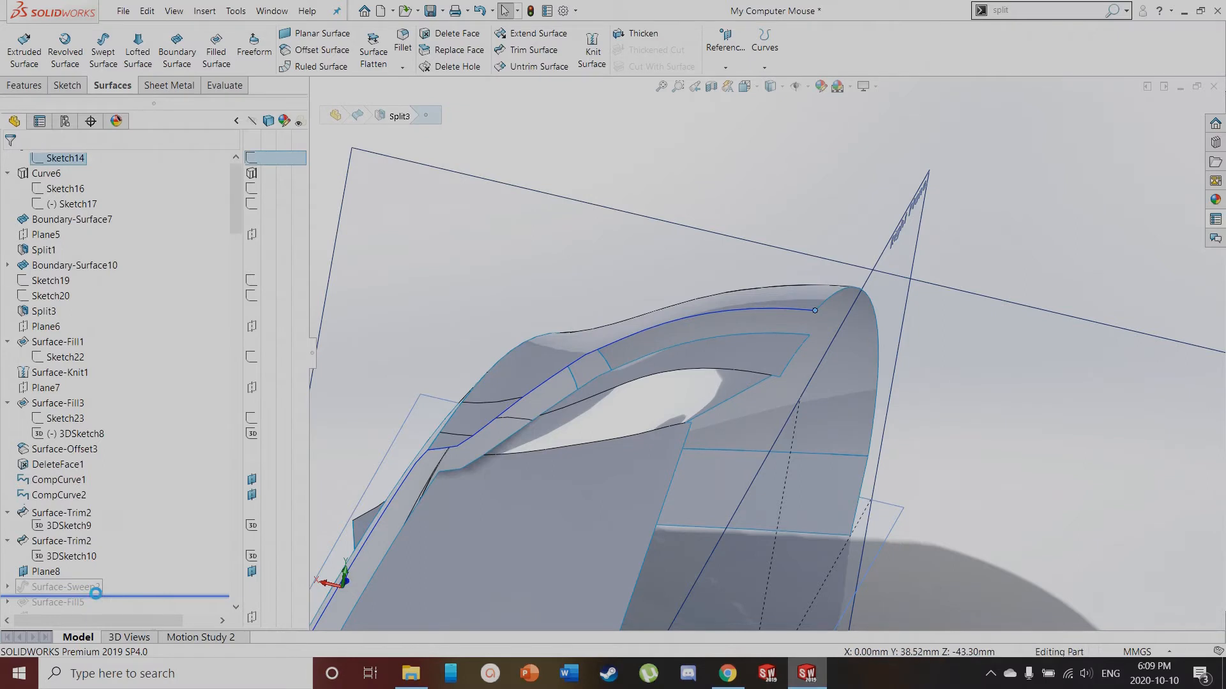
click(646, 344)
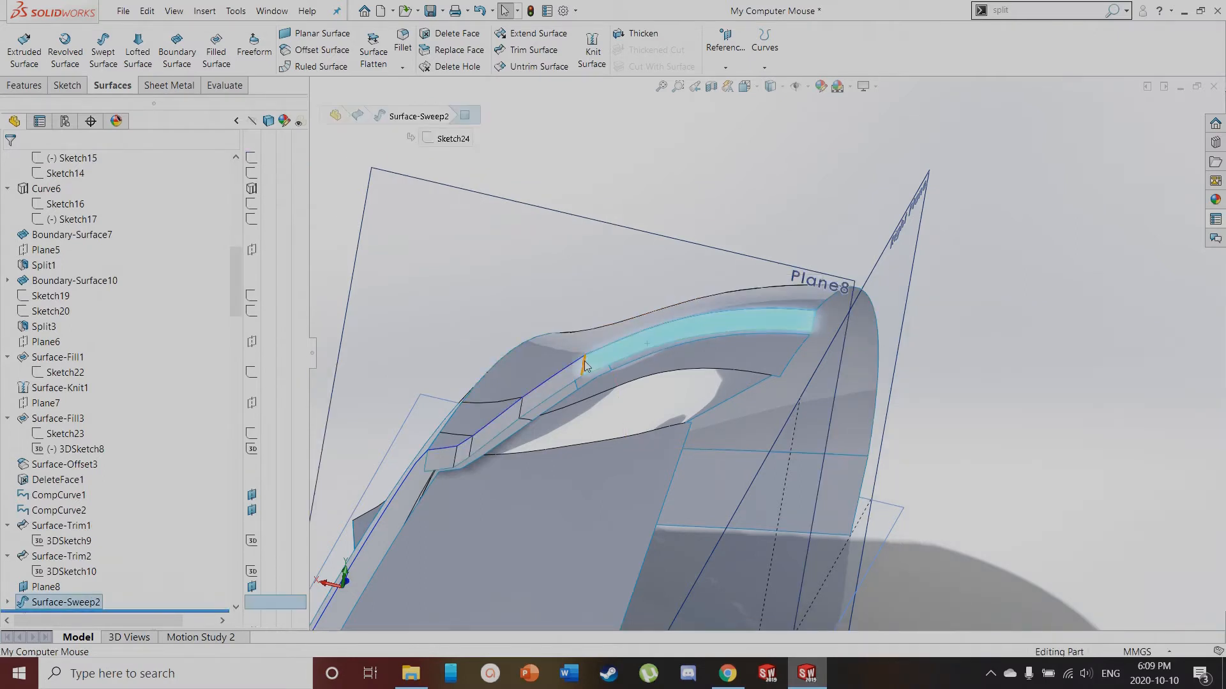
click(8, 602)
scroll(128, 562, down, 1)
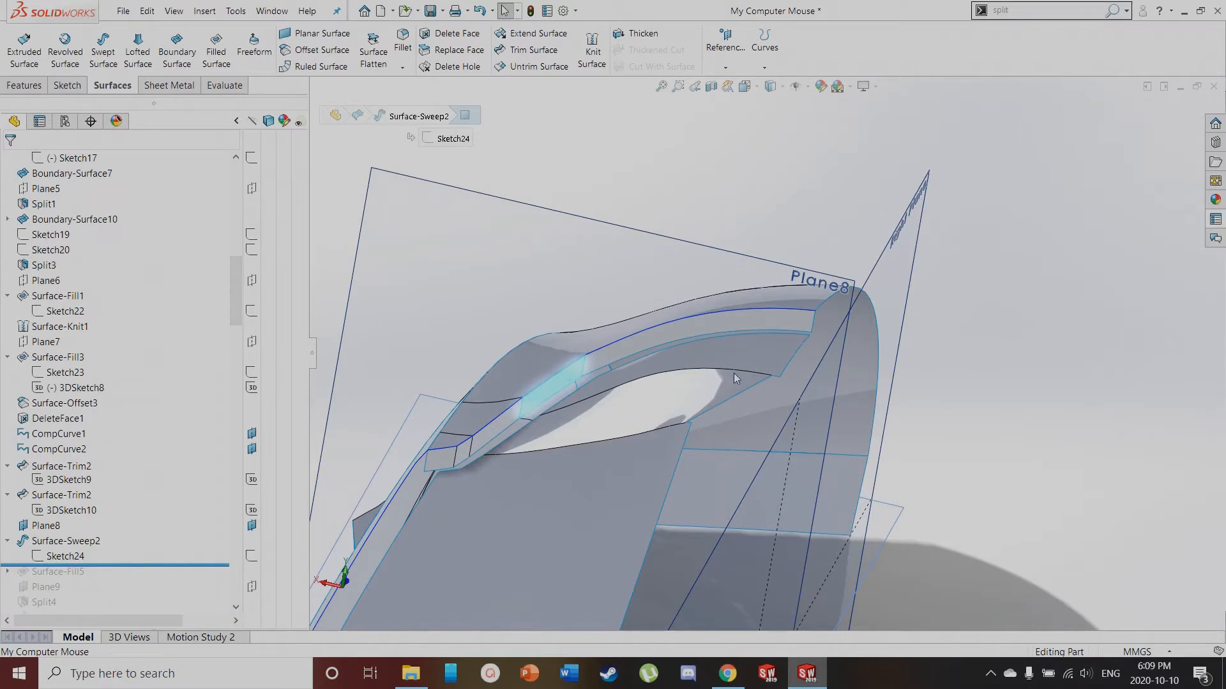
Hide the Surface-Sweep2 body and select its Sketch24 profile line at Plane8 for inspection
click(71, 541)
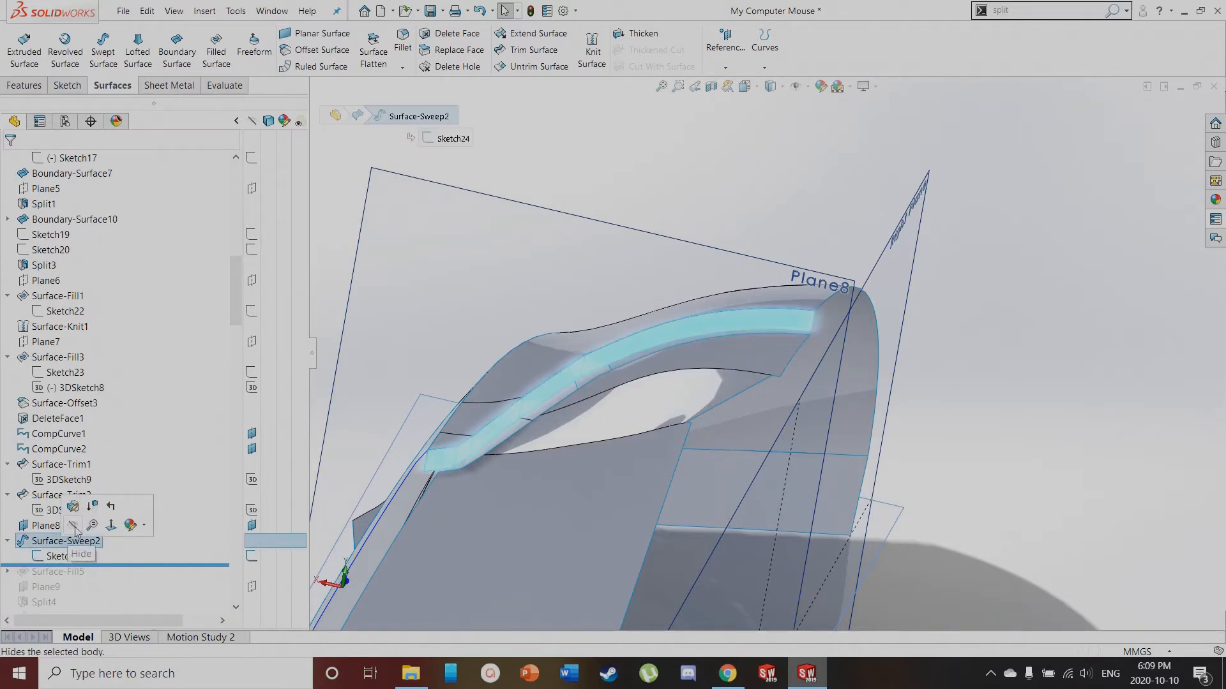
scroll(804, 310, down, 3)
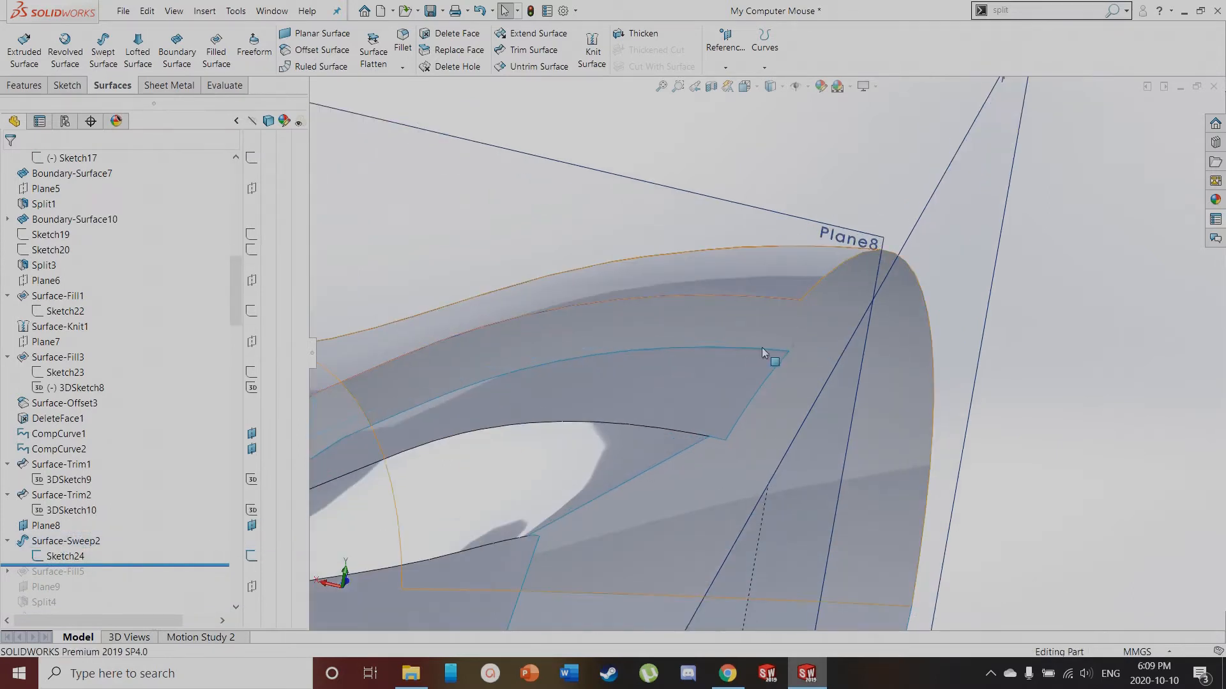
click(798, 327)
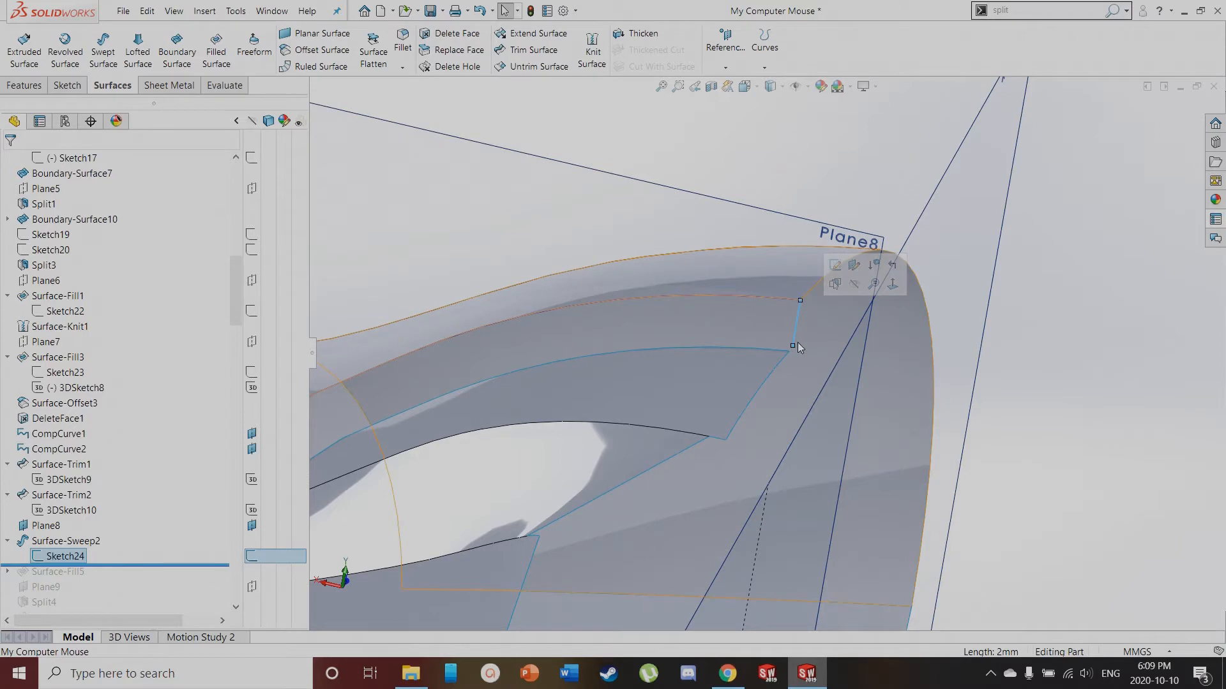
scroll(618, 370, up, 1)
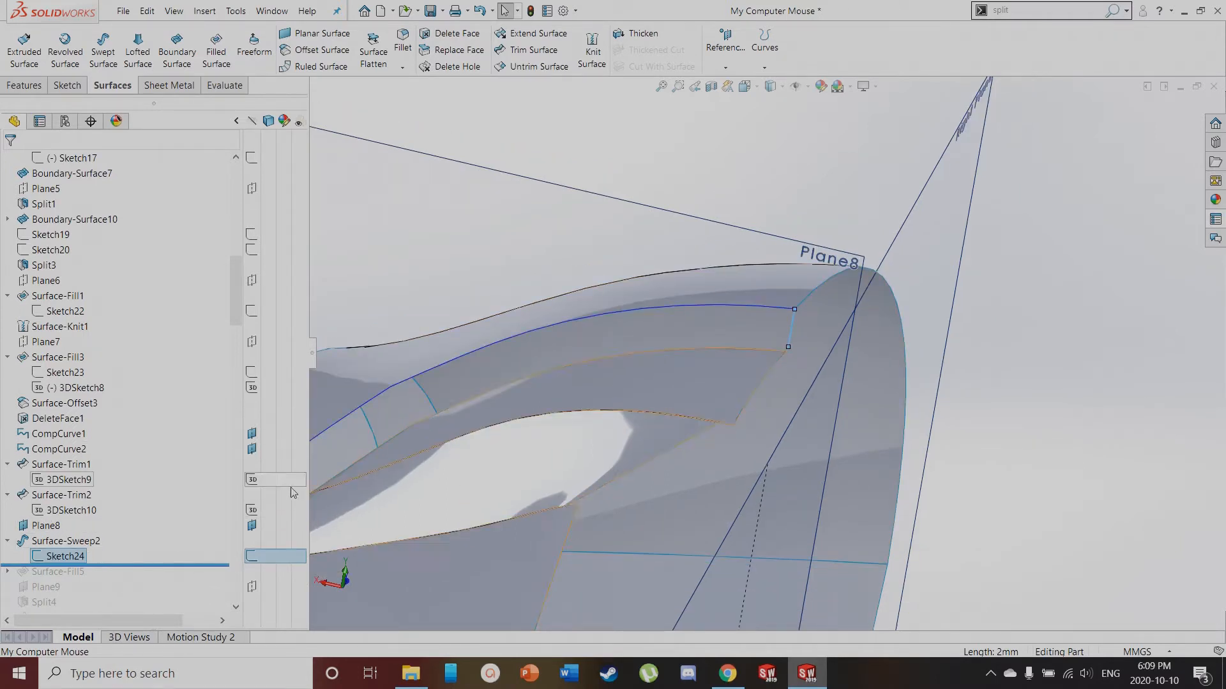
Show the Surface-Sweep2 body again and examine the swept strip along the offset surface's stepped edge
click(64, 541)
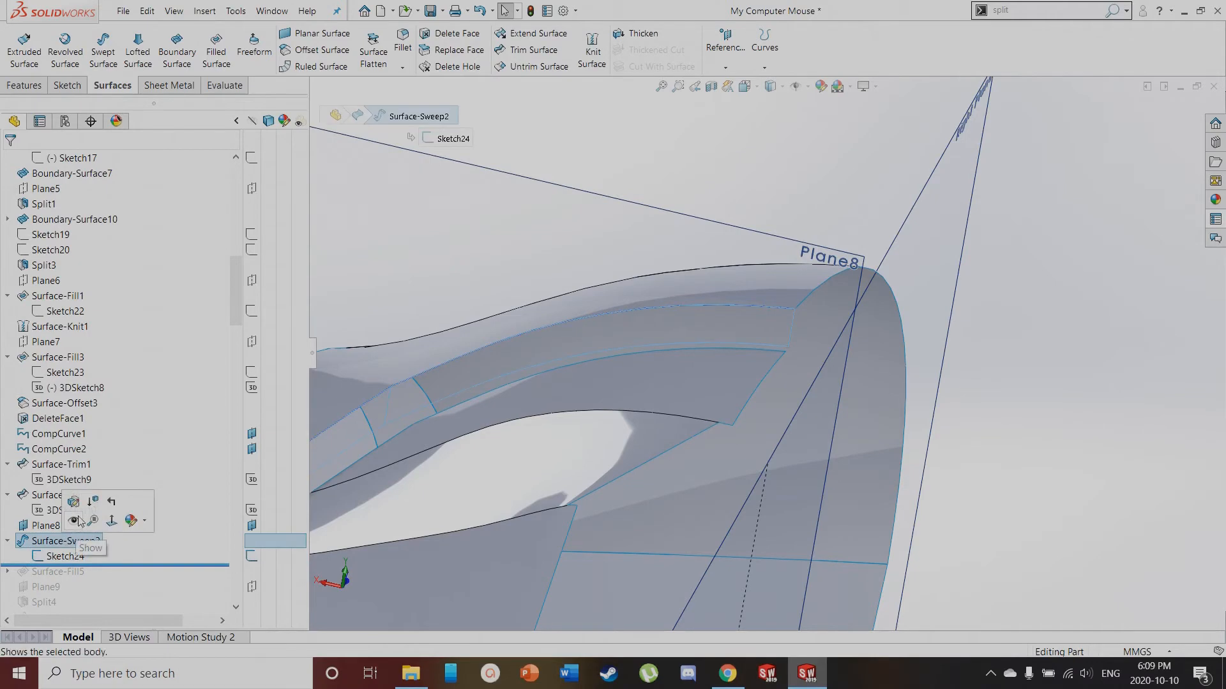
click(77, 519)
scroll(687, 459, up, 5)
click(334, 386)
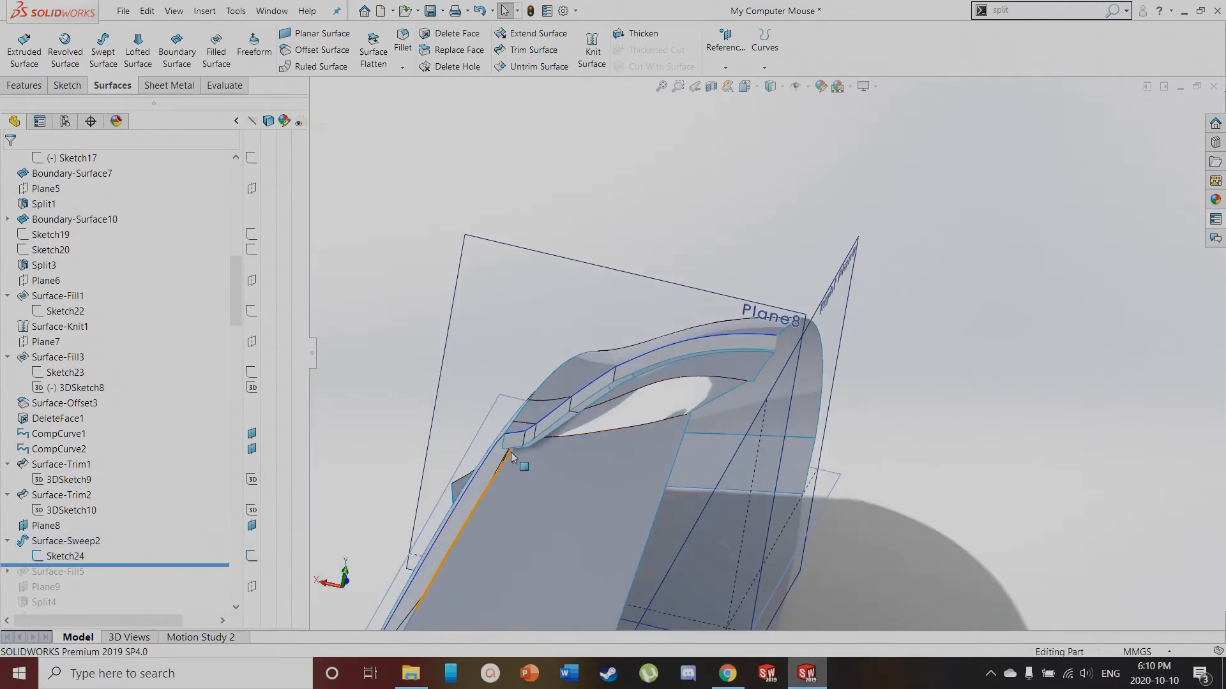
scroll(495, 454, down, 3)
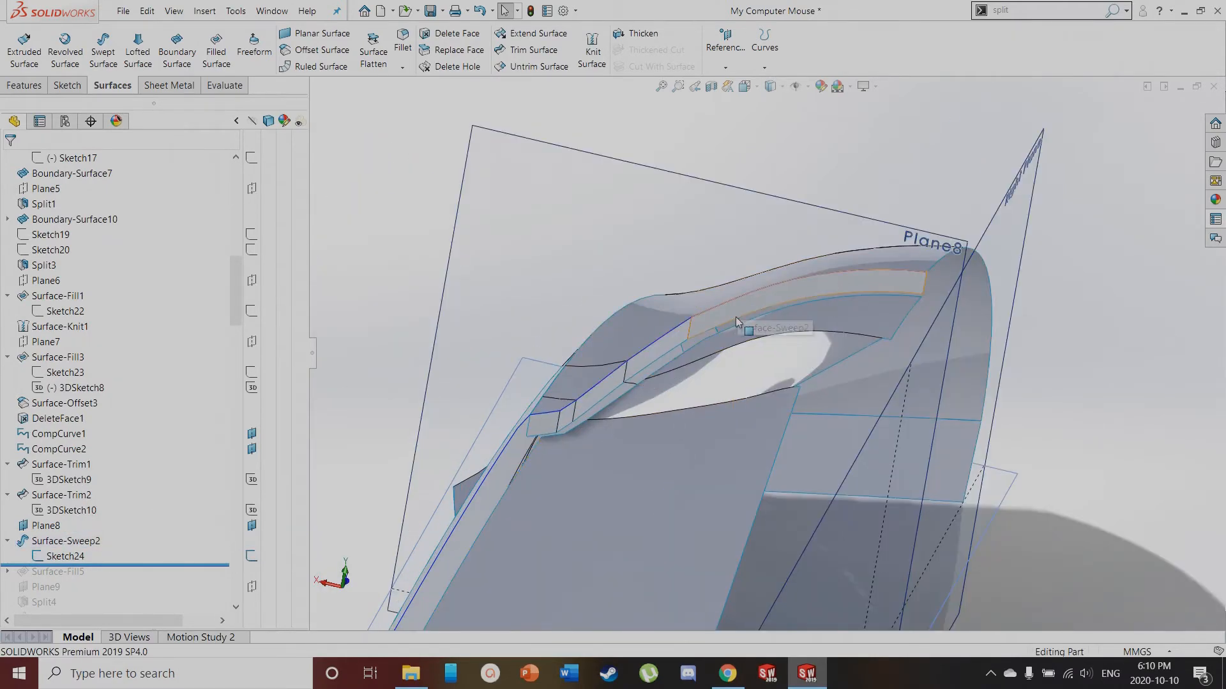
scroll(727, 319, down, 3)
middle_drag(731, 345, 627, 473)
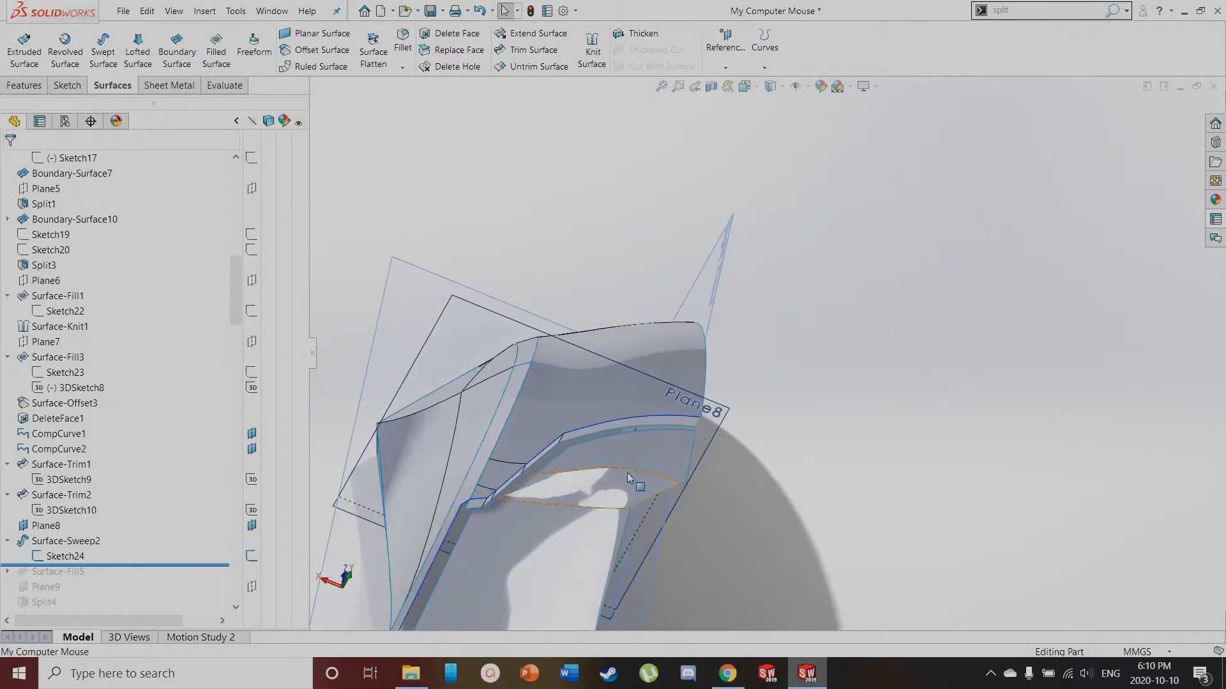
Roll the feature history forward past Surface-Fill5 and examine its small corner patch together with its 3DSketch12
drag(103, 563, 115, 570)
click(58, 586)
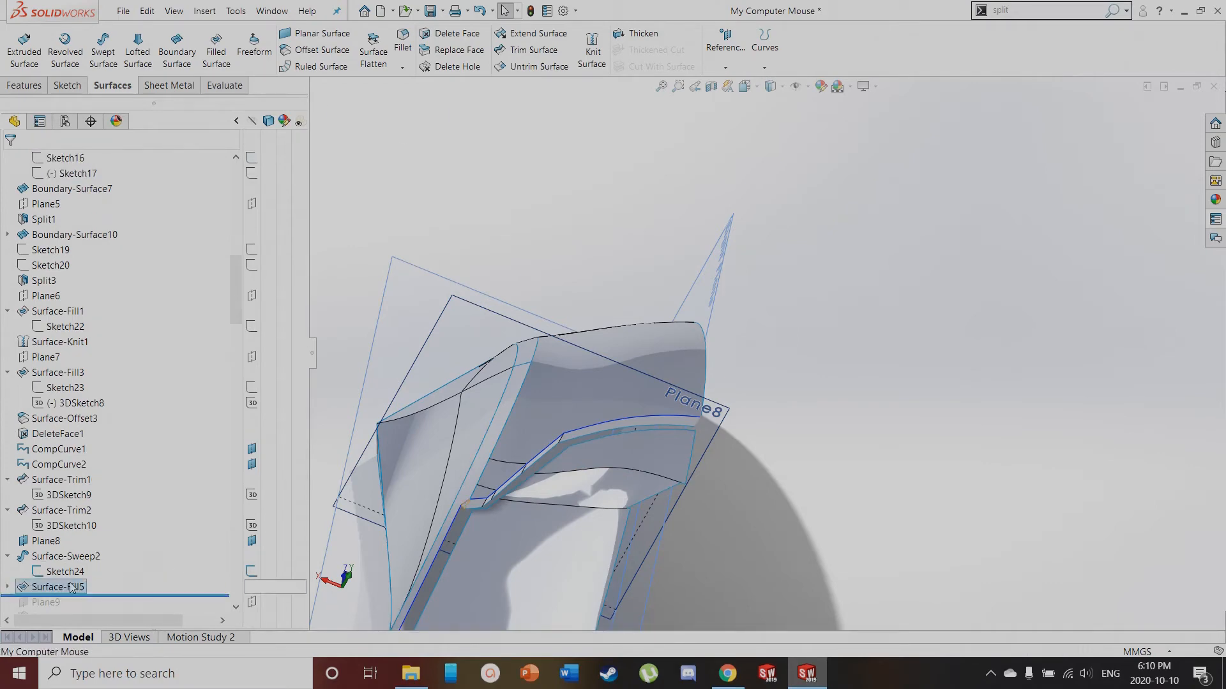
scroll(508, 568, down, 5)
middle_drag(508, 568, 652, 368)
scroll(516, 434, down, 5)
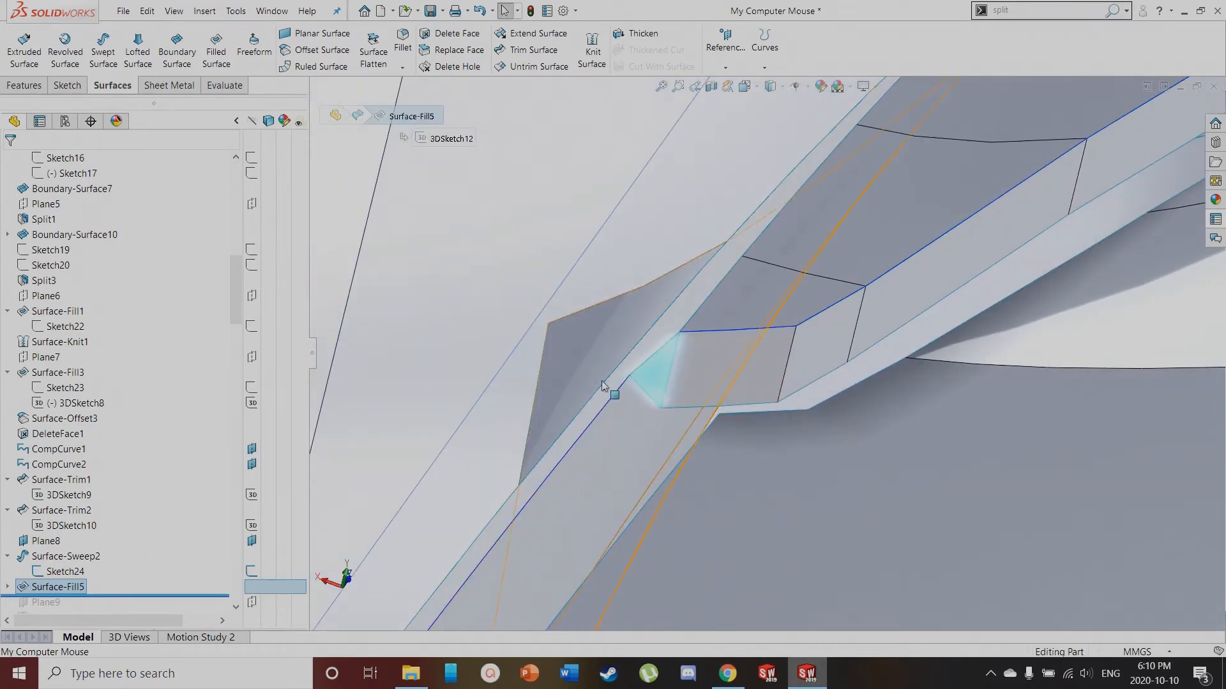
click(7, 587)
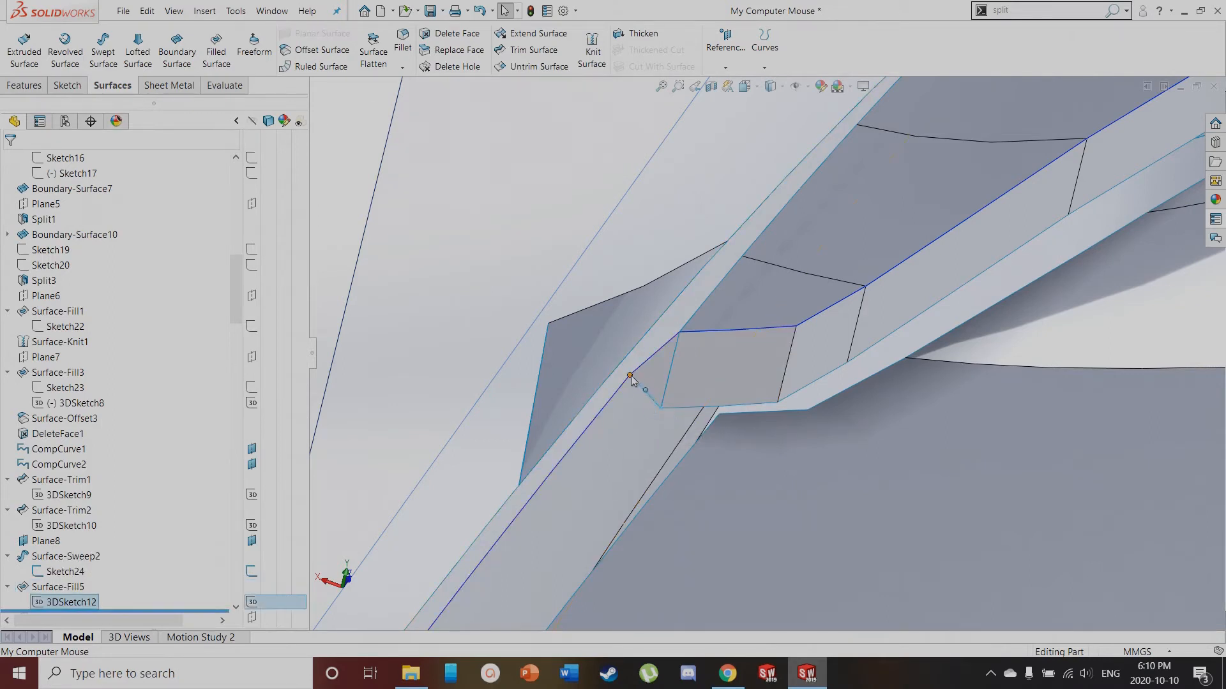
click(660, 364)
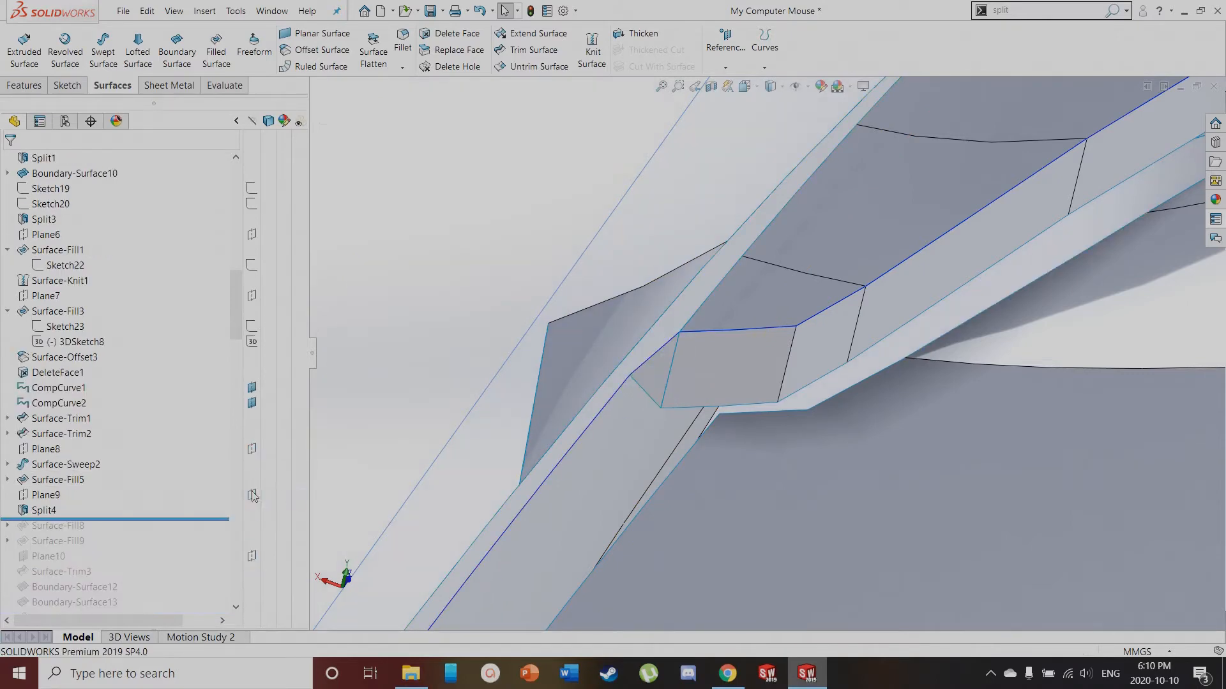
Show Plane9, examine where it crosses the mouse's front corner, and highlight the faces of Split4
scroll(334, 507, up, 3)
scroll(6, 516, up, 2)
click(50, 587)
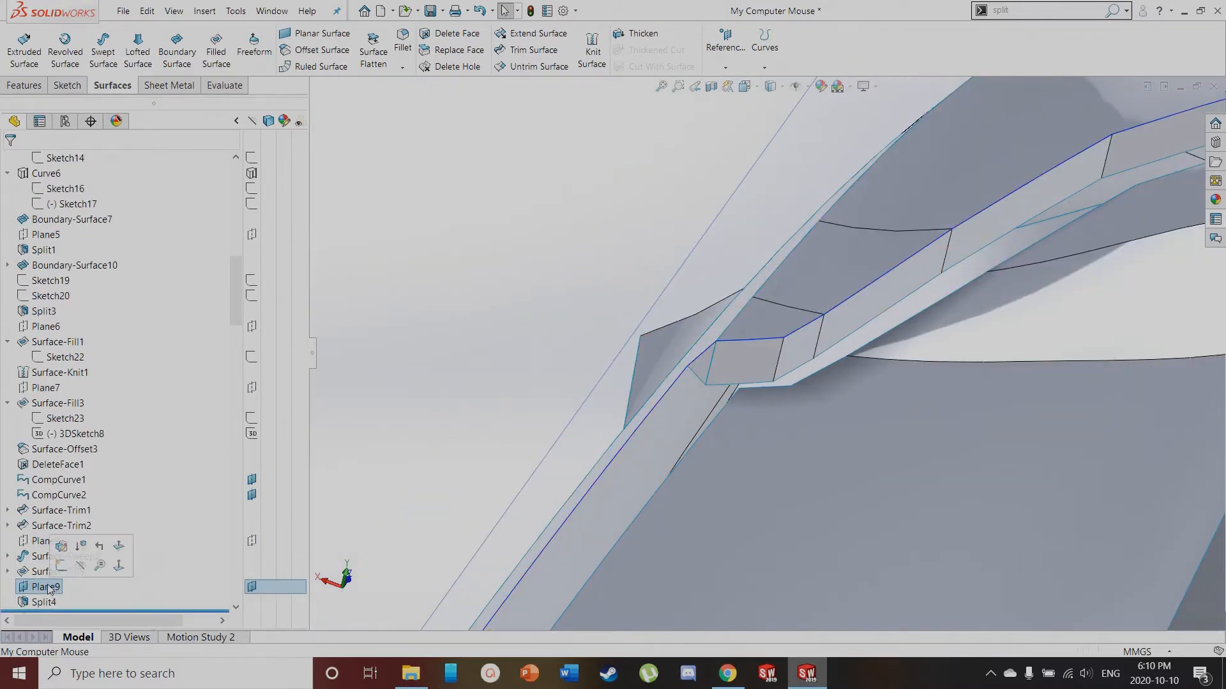
scroll(436, 387, up, 10)
middle_drag(479, 431, 525, 408)
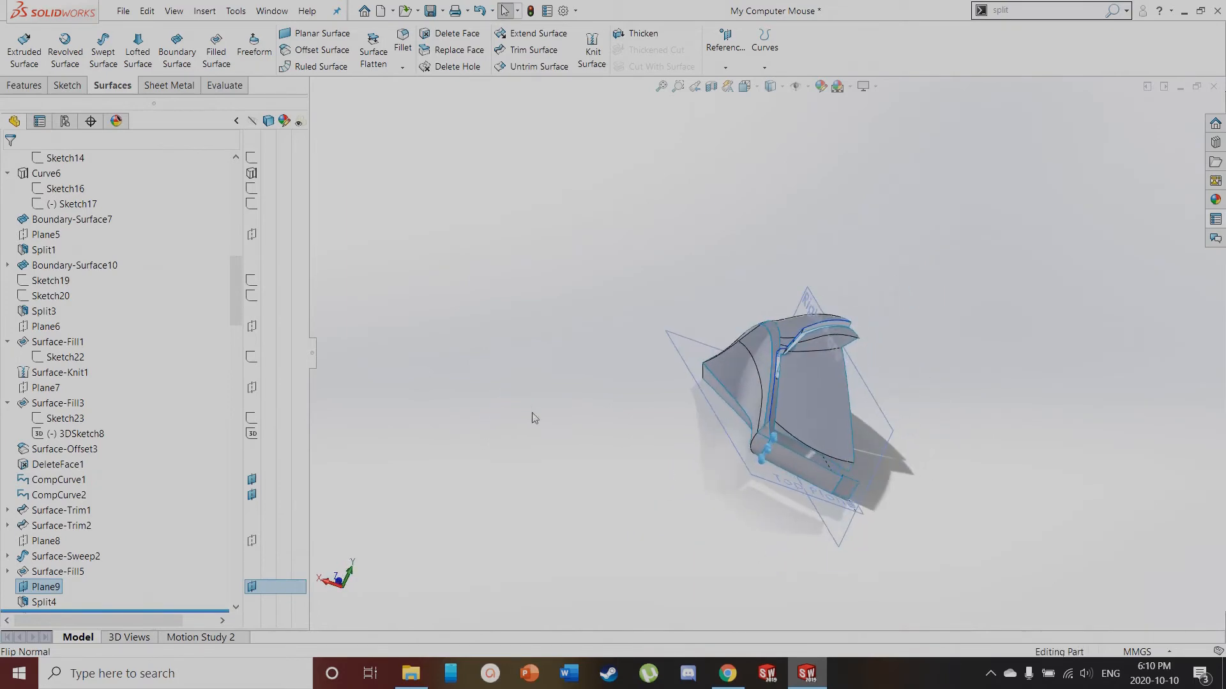
scroll(798, 462, down, 7)
middle_drag(747, 438, 687, 395)
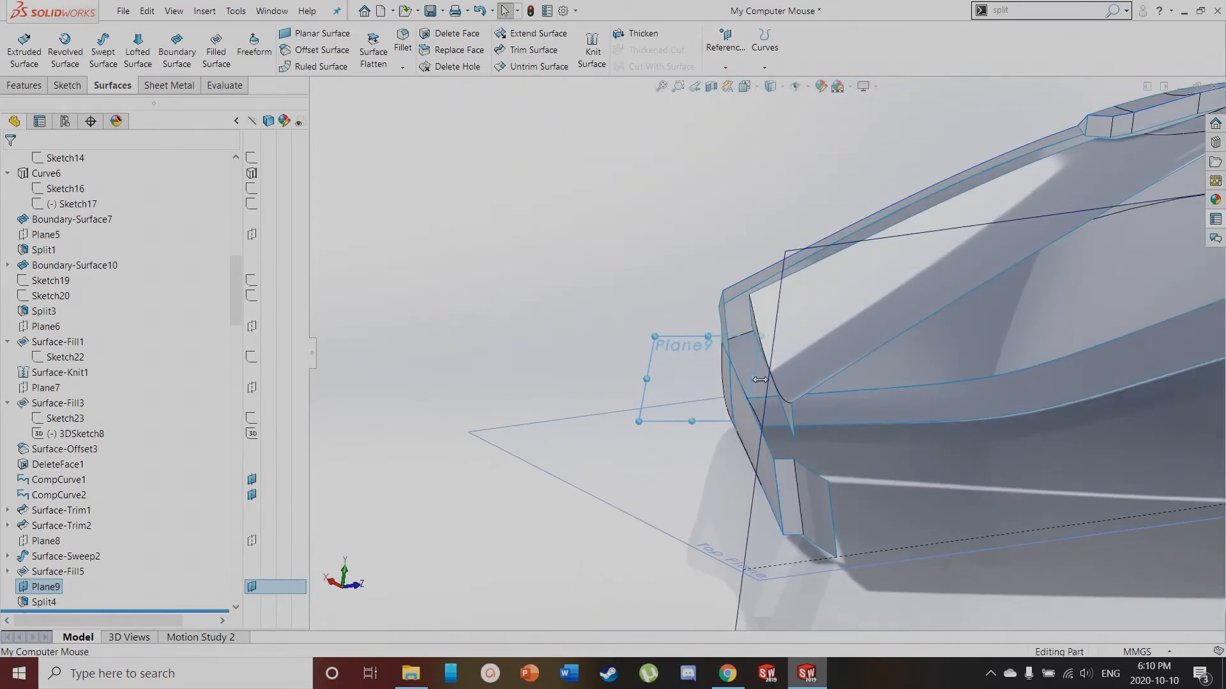
click(45, 602)
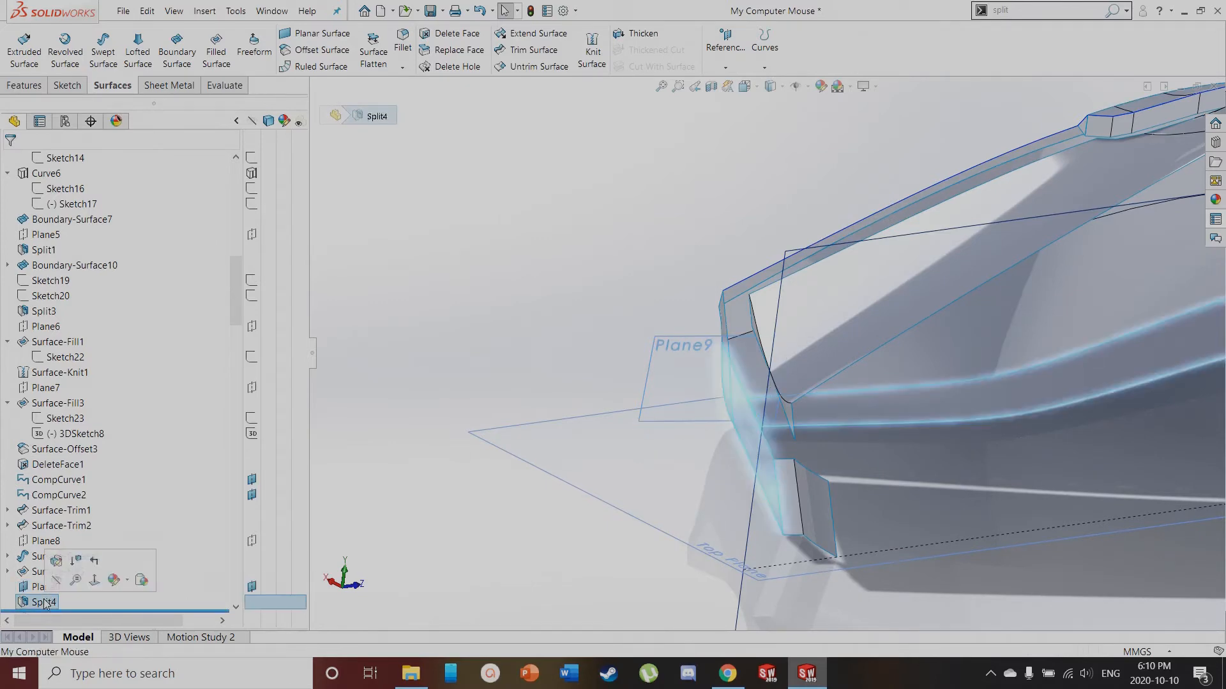
Examine the front faces of Split4 by highlighting the long front strip and the rounded corner piece beside it
scroll(181, 585, down, 2)
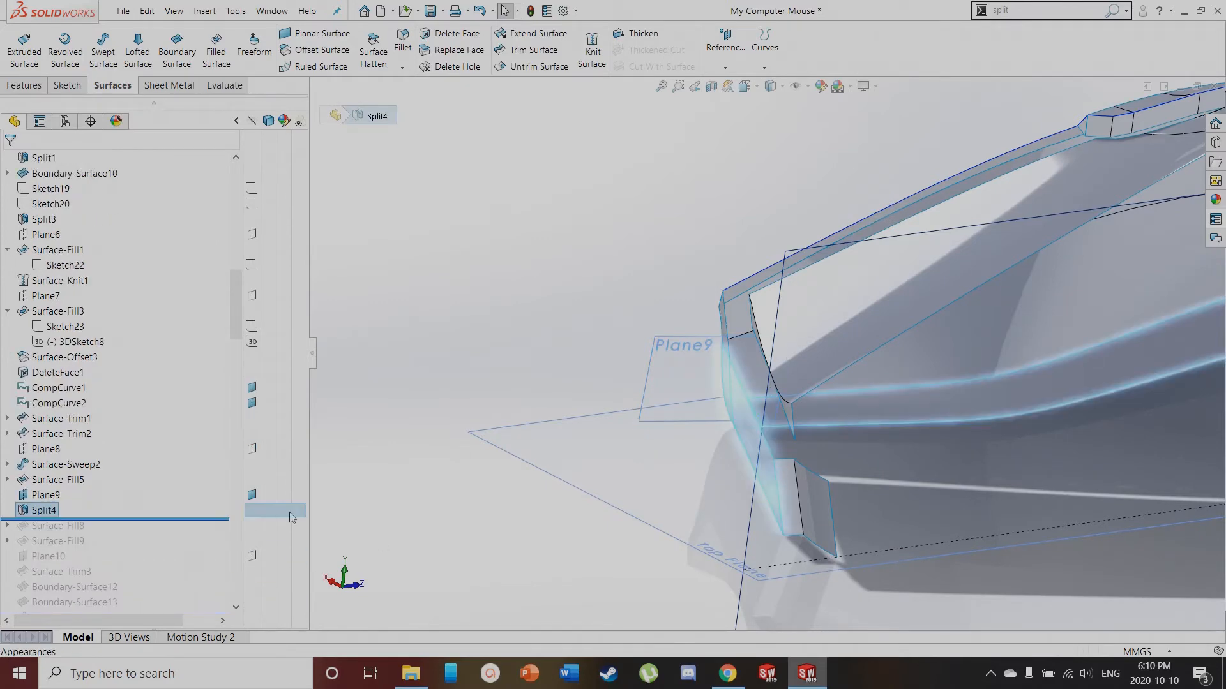
middle_drag(683, 447, 769, 386)
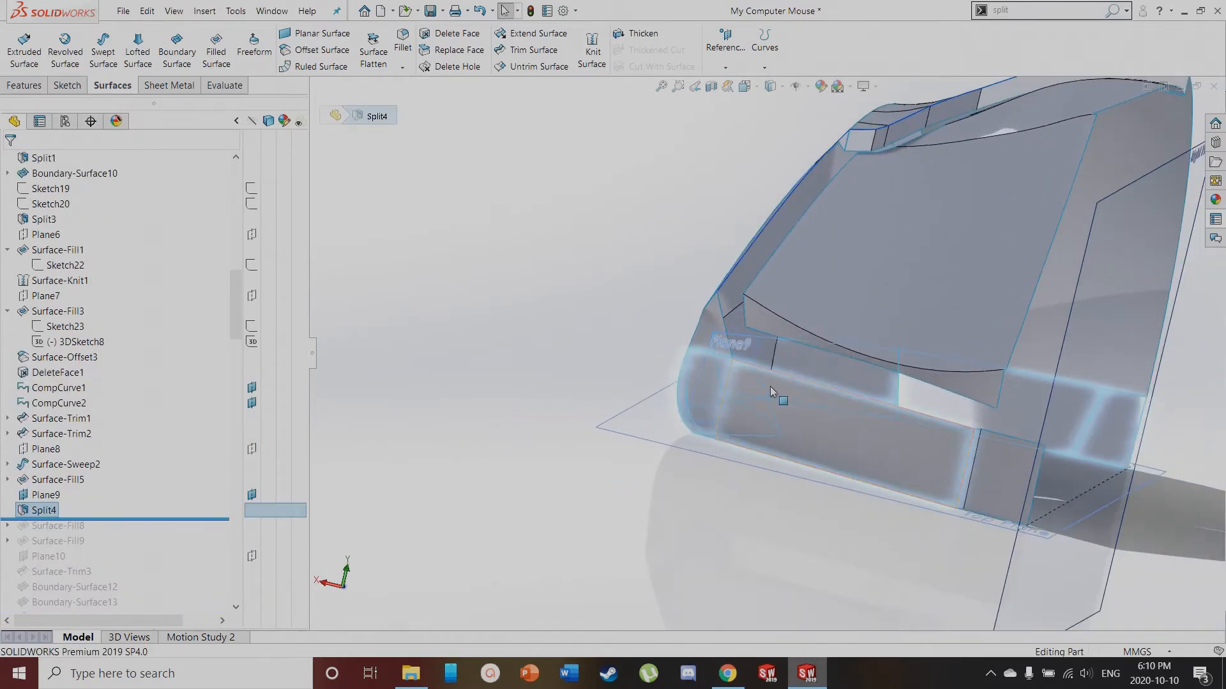
click(688, 381)
click(682, 367)
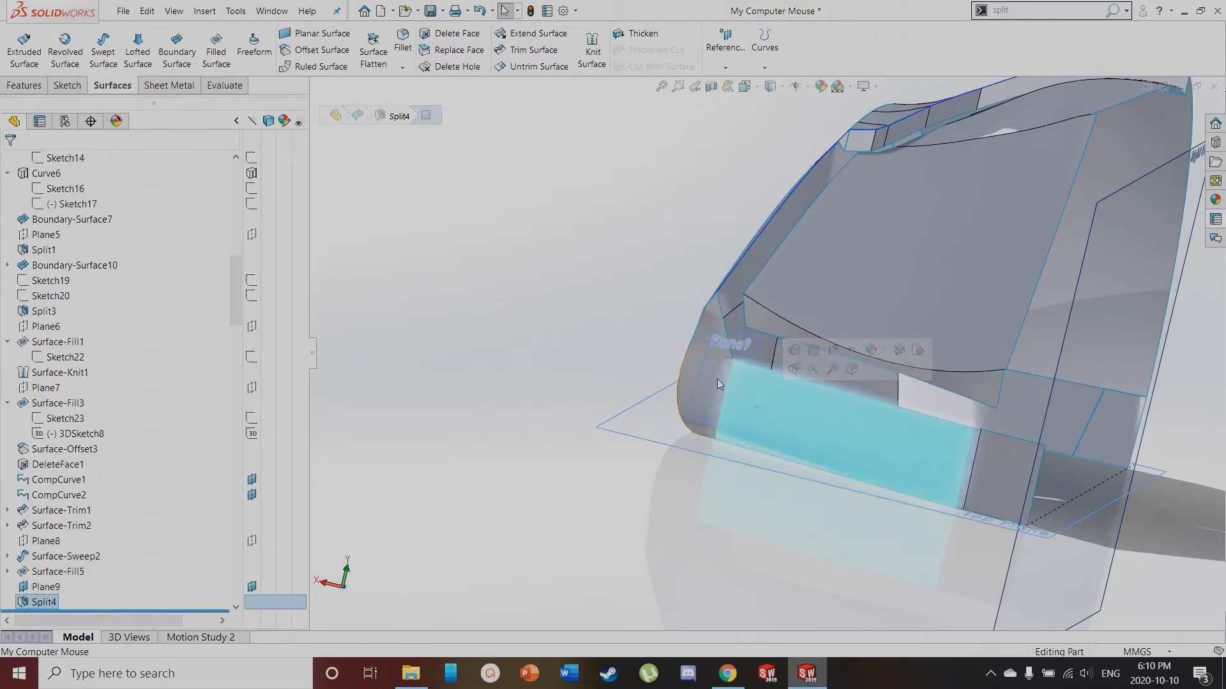
click(750, 396)
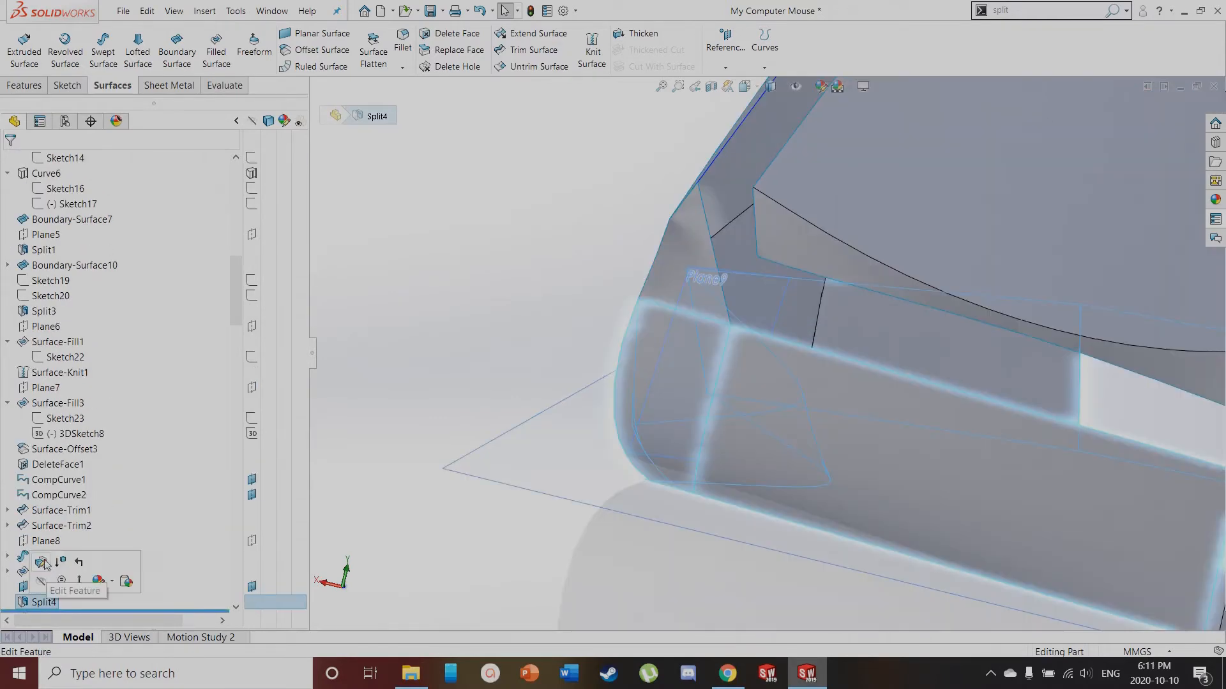
Open the Split4 definition, review its Plane9 trim tool and Boundary-Surface3 target body, and leave it without changes
click(44, 562)
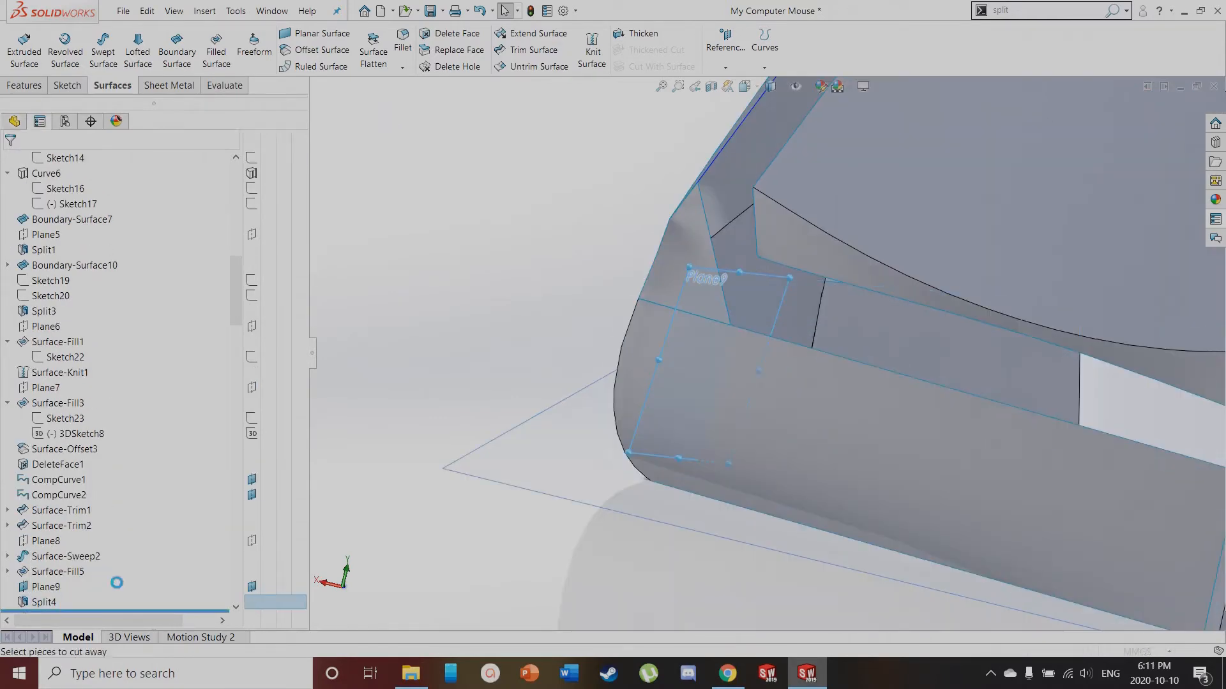
middle_drag(794, 432, 743, 469)
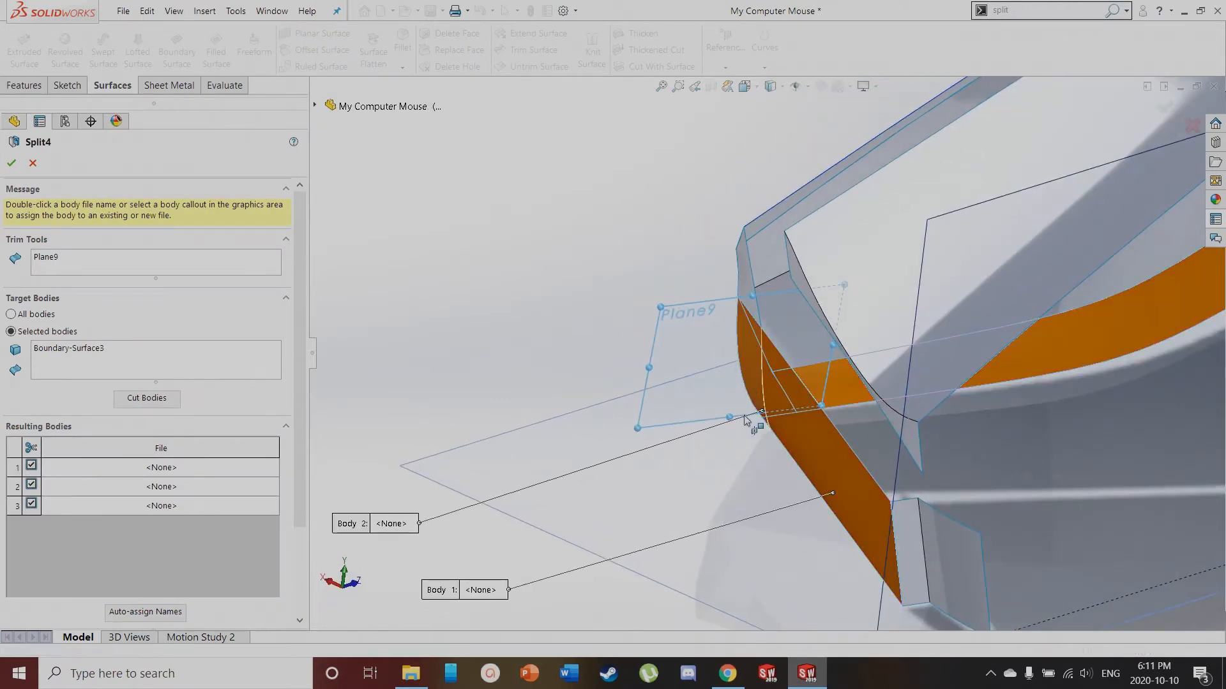
click(32, 163)
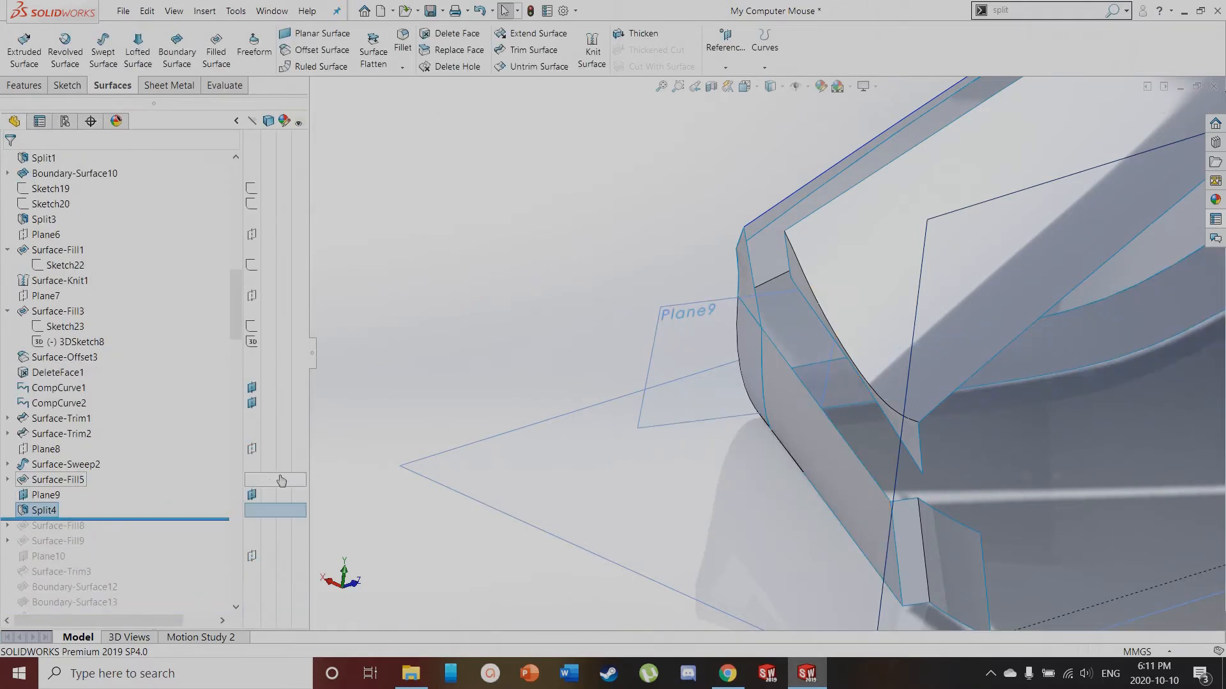
Hide Plane9, roll the feature history forward past Surface-Fill8 and Surface-Fill9, and expand Surface-Fill8's sketches
drag(108, 520, 108, 549)
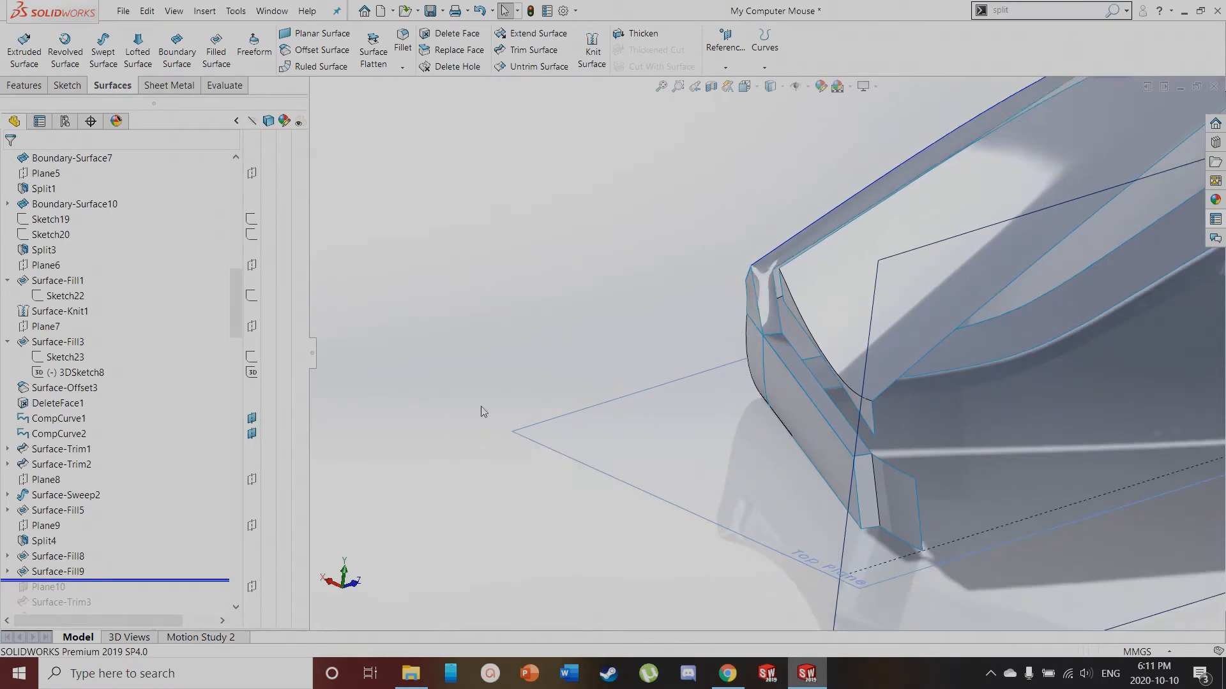
click(8, 556)
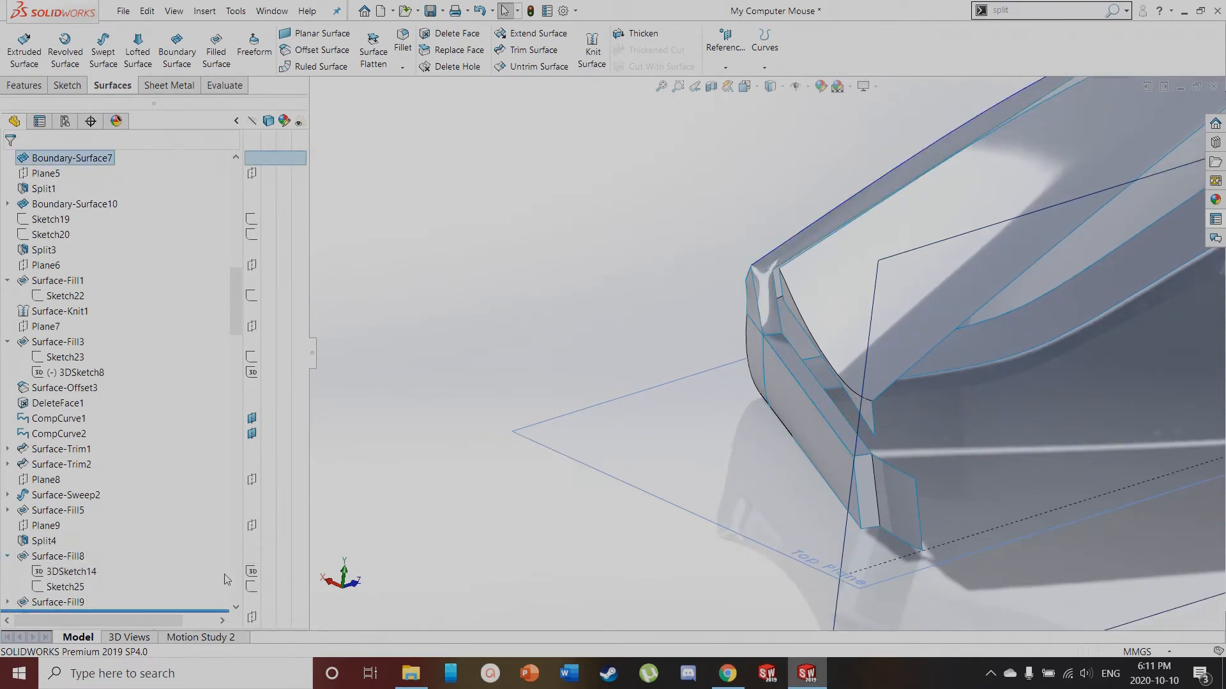
click(467, 419)
mouse_move(468, 418)
middle_down()
mouse_move(538, 334)
mouse_move(523, 381)
middle_up()
scroll(914, 362, down, 2)
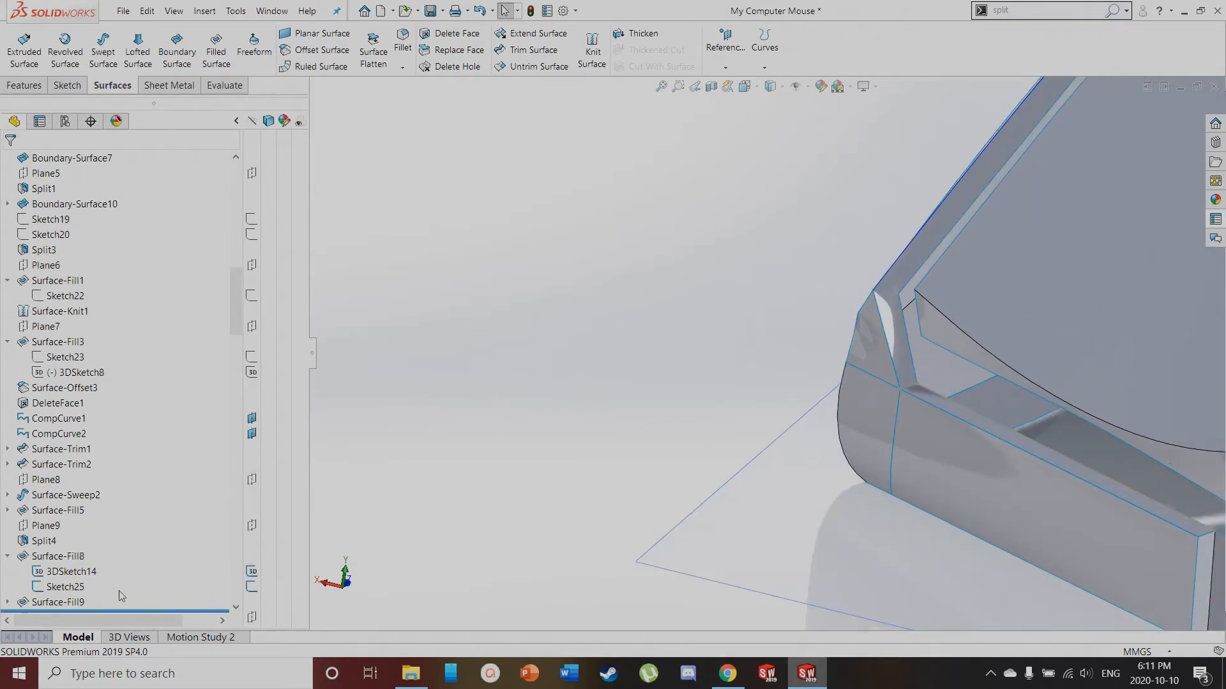
Hide the Surface-Fill8 and Surface-Fill9 bodies and show the 3DSketch16 and 3DSketch15 sketches under Surface-Fill9
click(58, 556)
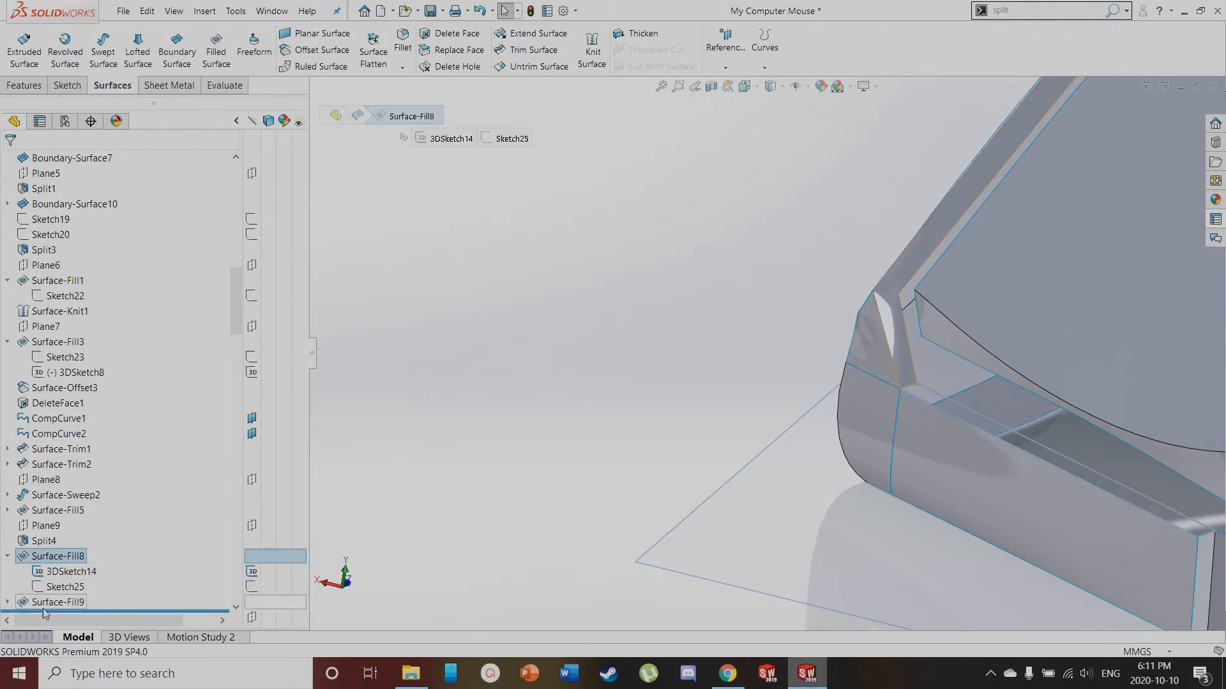
scroll(43, 602, down, 1)
click(57, 587)
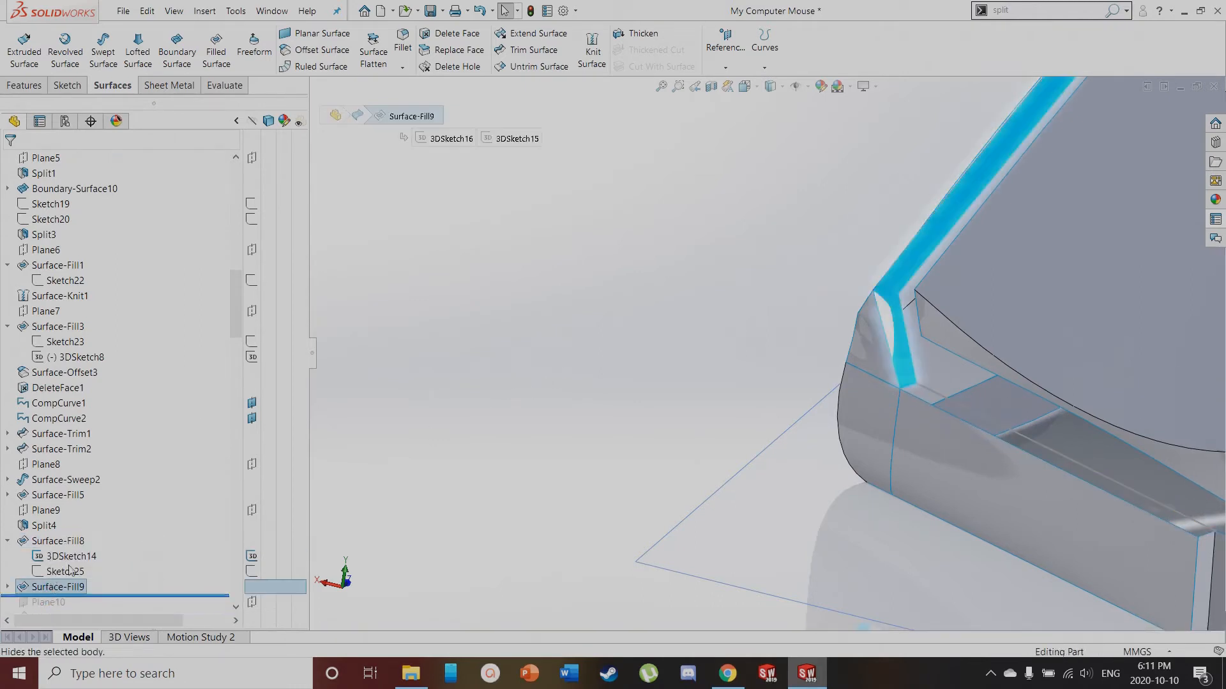
click(7, 587)
click(254, 588)
click(249, 604)
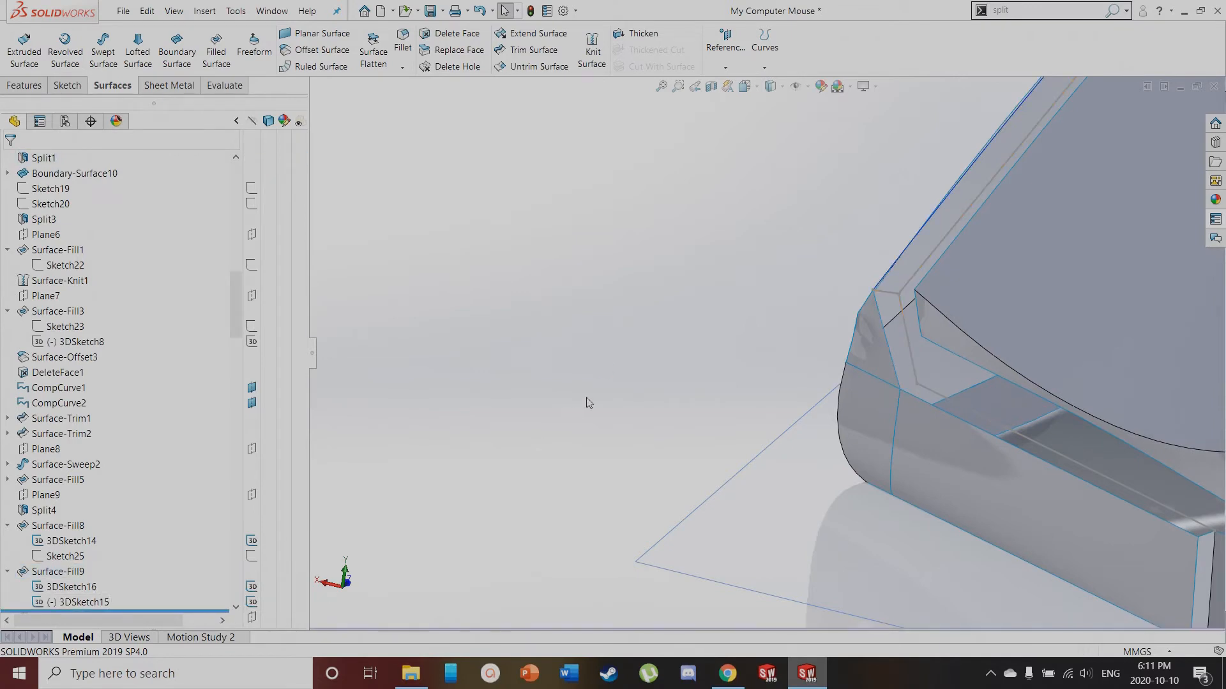
Select the long 3DSketch15 line beside the offset surface and trace it from the stepped edge to the front corner
scroll(640, 383, up, 5)
middle_drag(640, 383, 631, 366)
scroll(1026, 170, down, 4)
scroll(913, 217, down, 3)
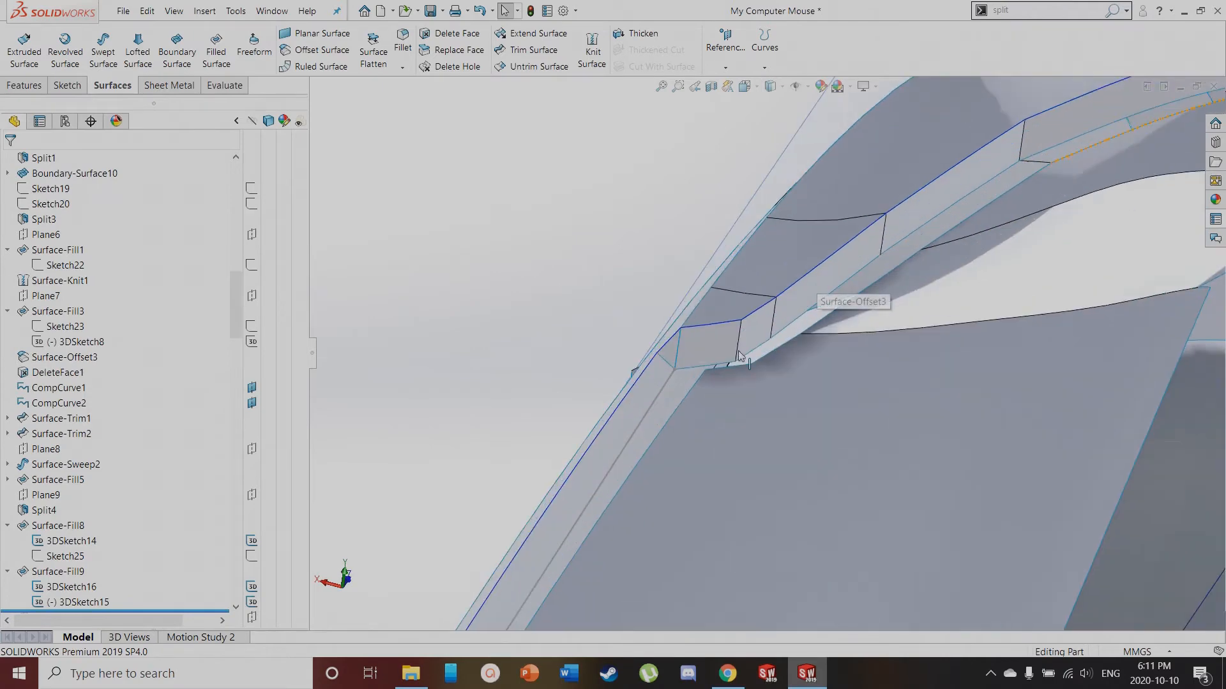
click(662, 401)
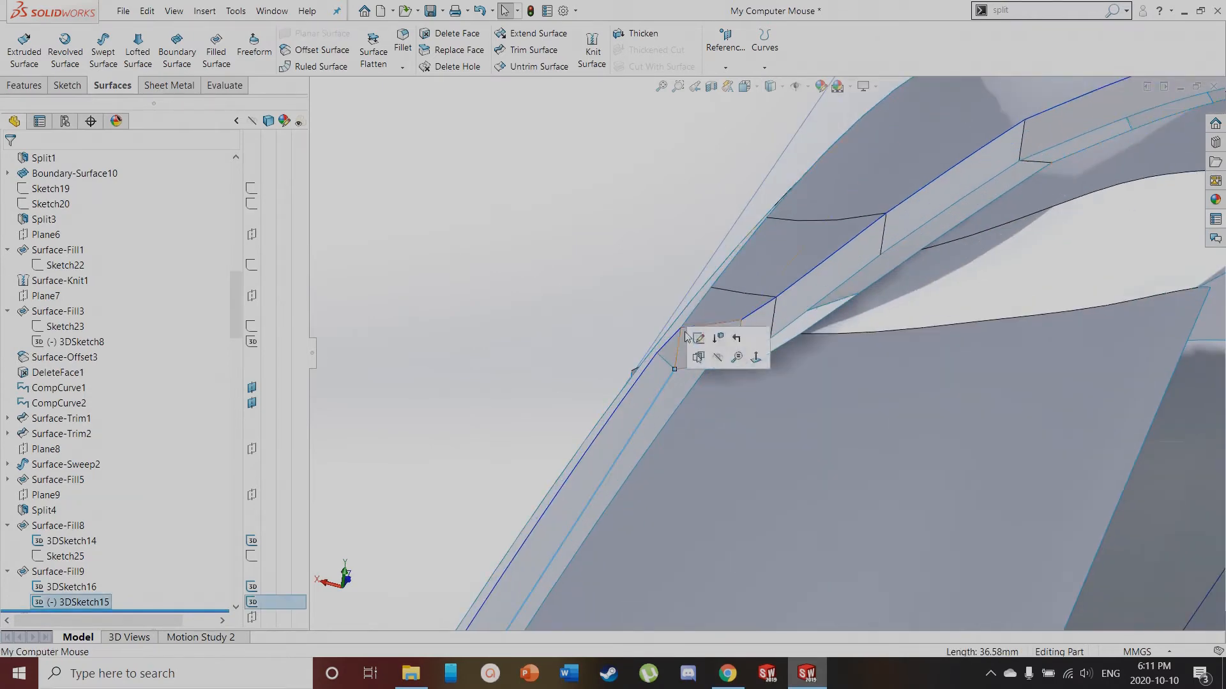
scroll(722, 484, up, 7)
scroll(628, 549, down, 4)
scroll(634, 541, down, 2)
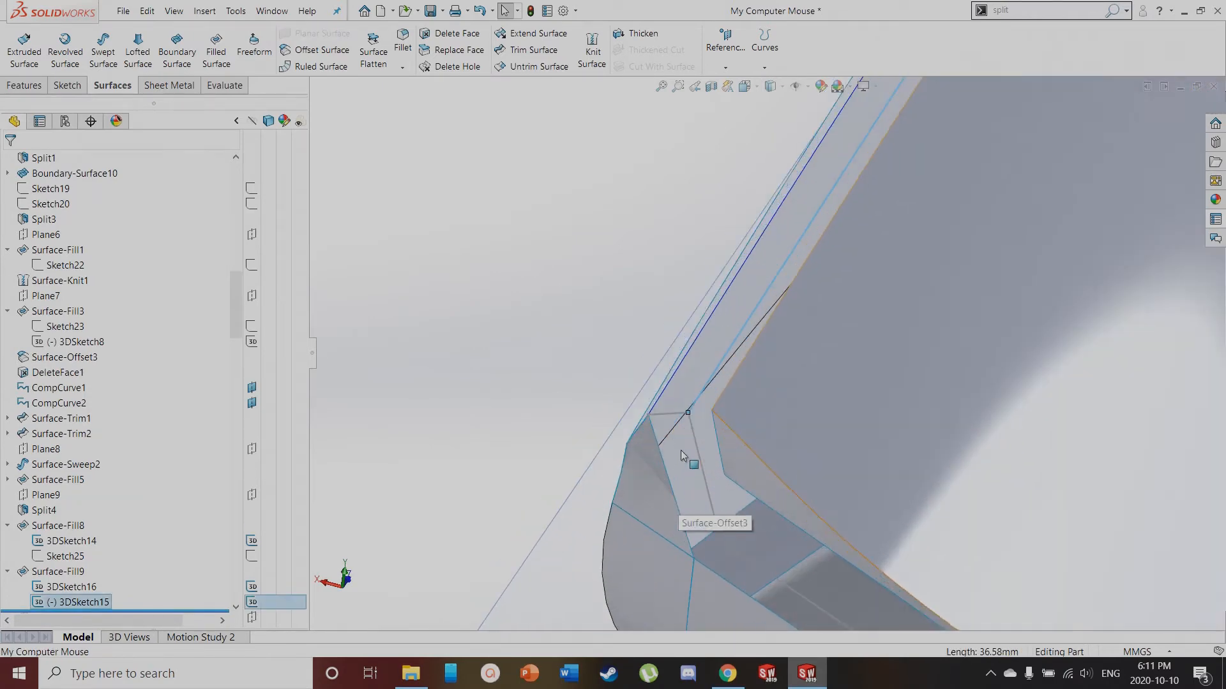
Highlight the short 3DSketch15 segment and the 3DSketch16 line that meet at the mouse's front corner
click(699, 444)
click(697, 445)
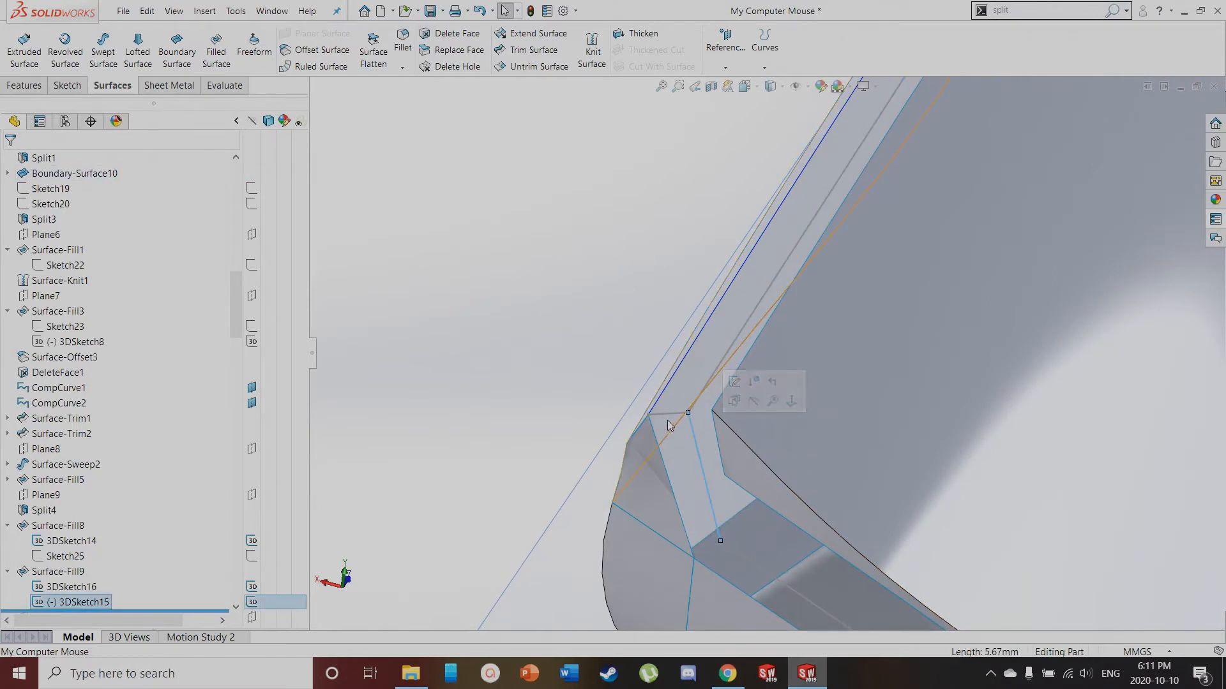
click(678, 415)
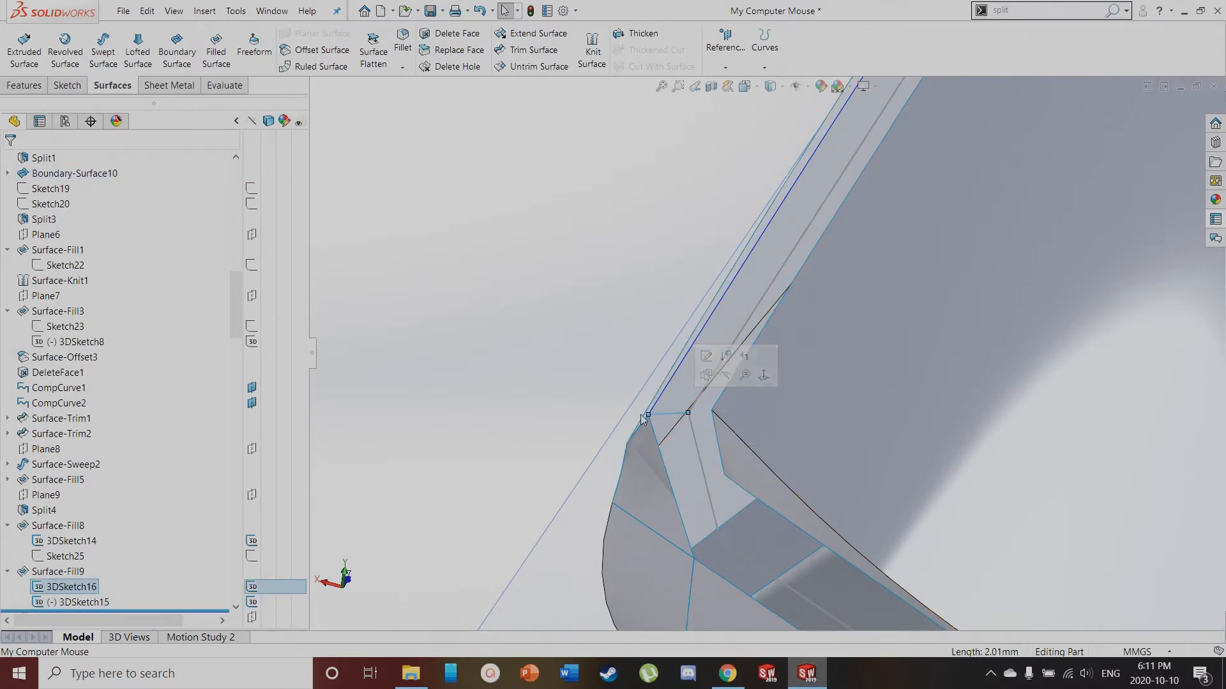
scroll(702, 455, up, 3)
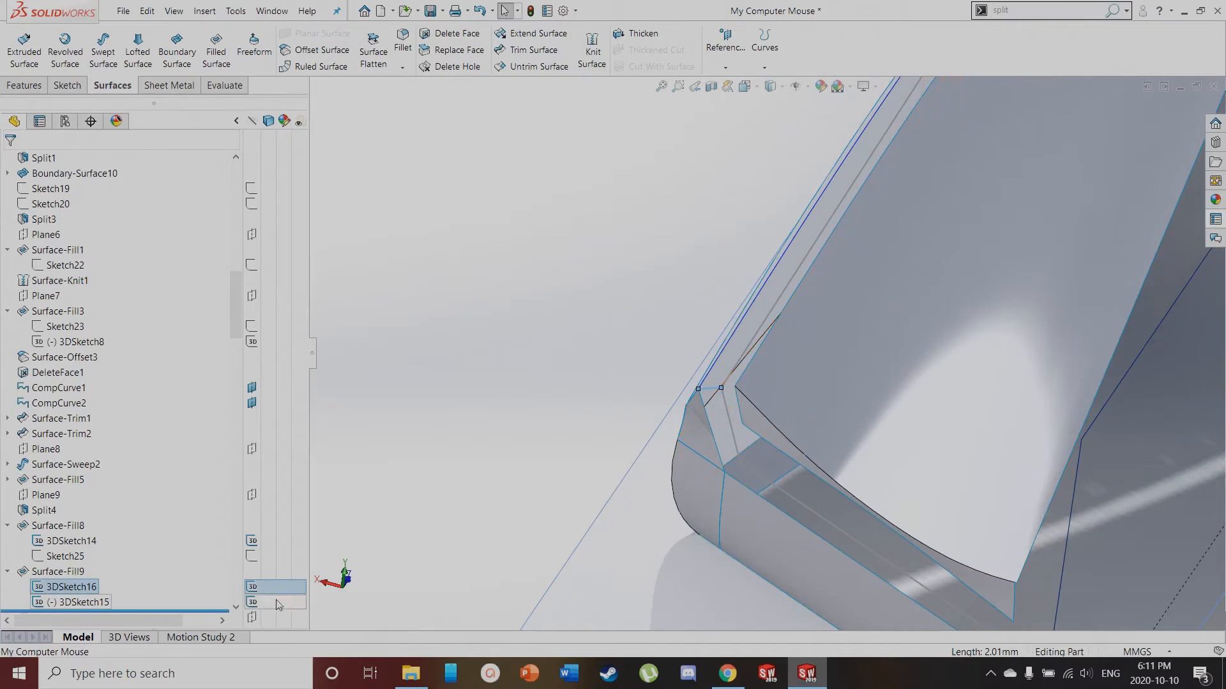
Select Sketch25 and the long 3DSketch14 line to examine the boundary lines of Surface-Fill8 along the front
click(66, 556)
scroll(786, 496, down, 4)
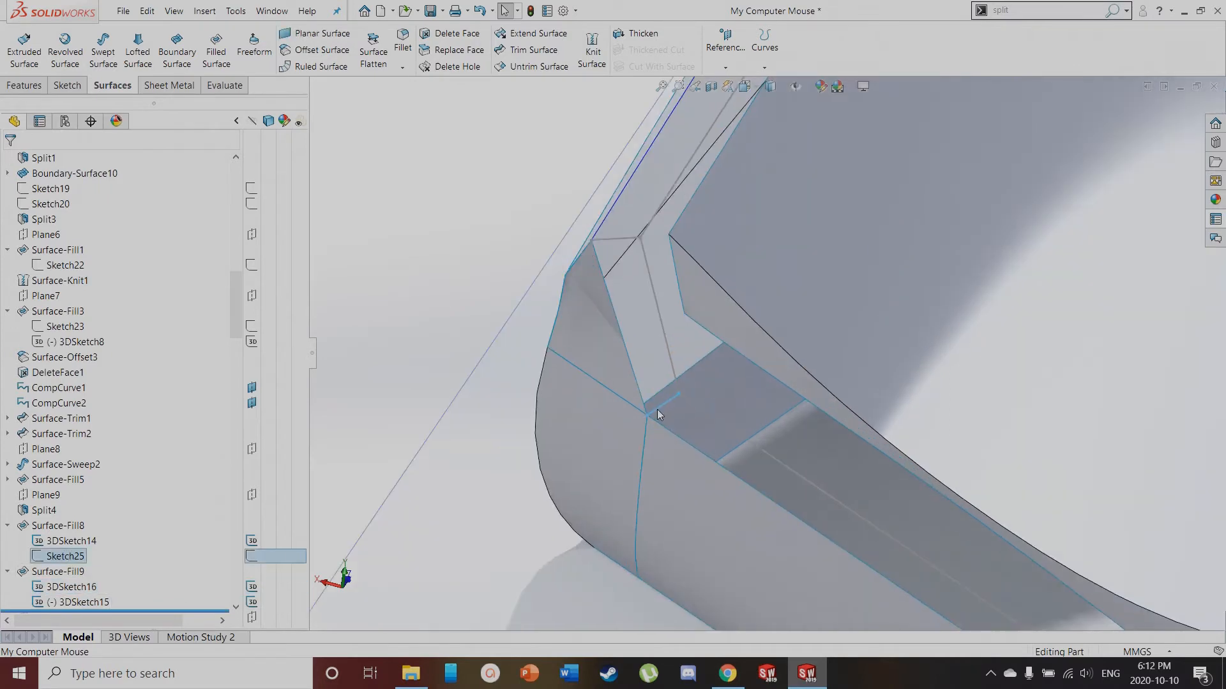
click(706, 416)
scroll(718, 452, up, 3)
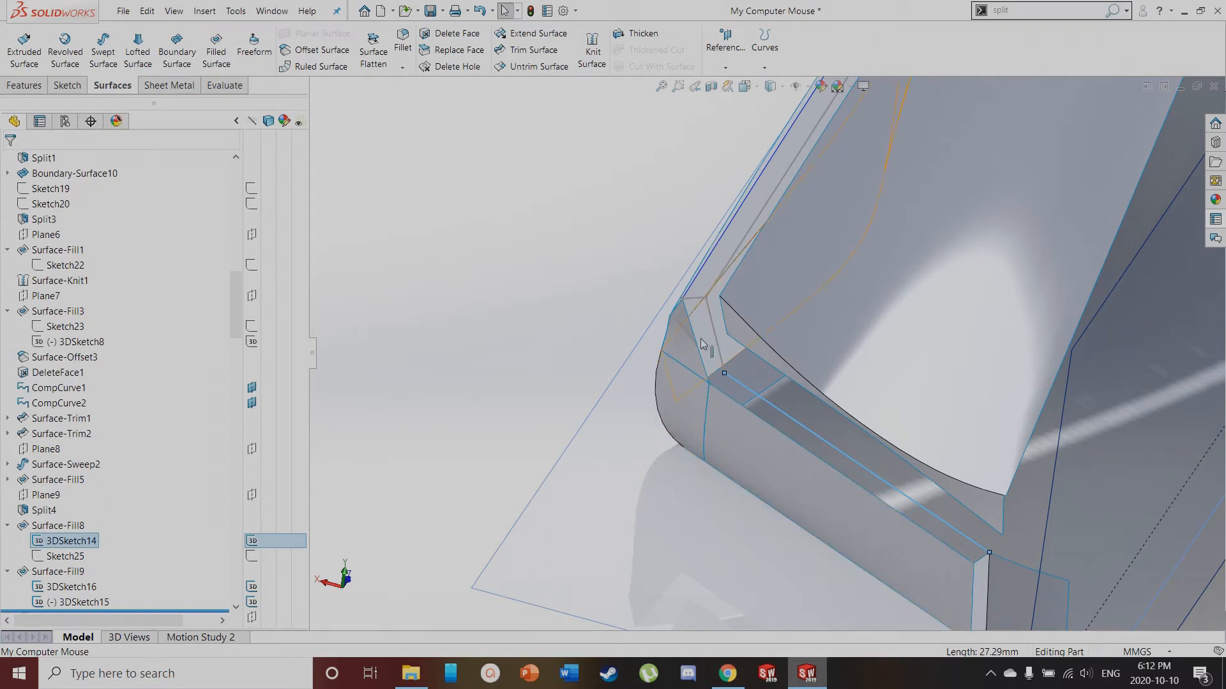
Highlight the adjoining Split4 front face and the triangular Surface-Fill3 corner face
click(751, 422)
click(678, 404)
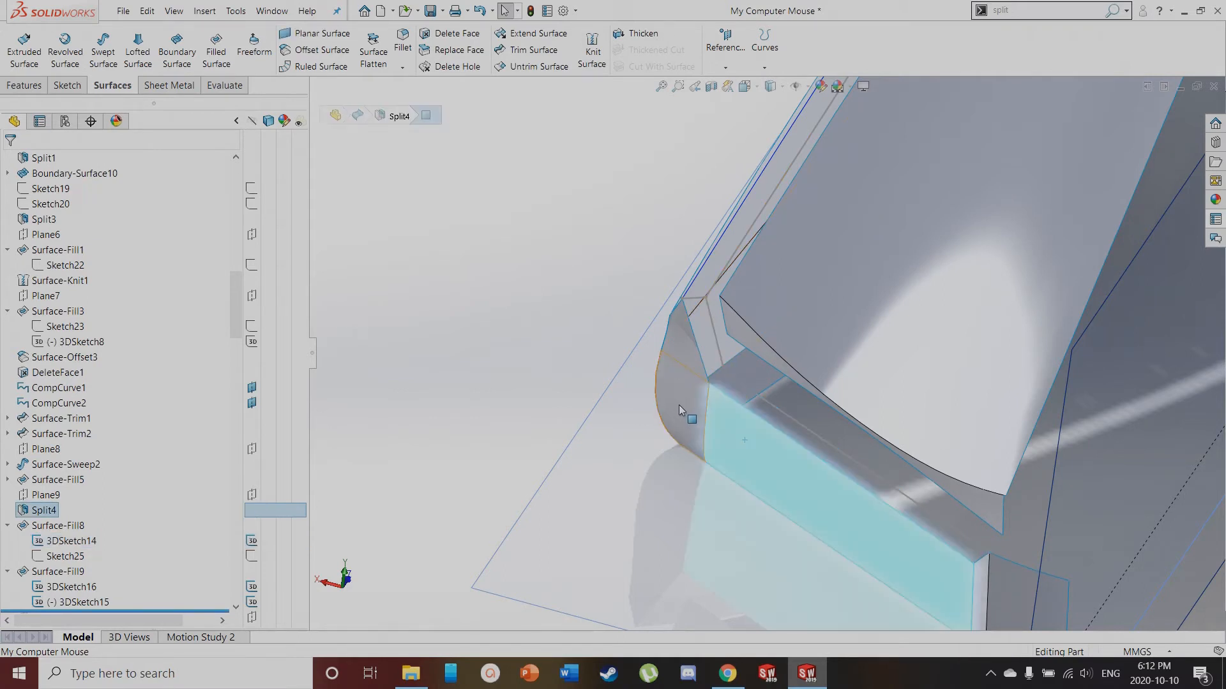
click(674, 351)
scroll(723, 224, up, 2)
scroll(723, 223, up, 2)
scroll(819, 226, down, 3)
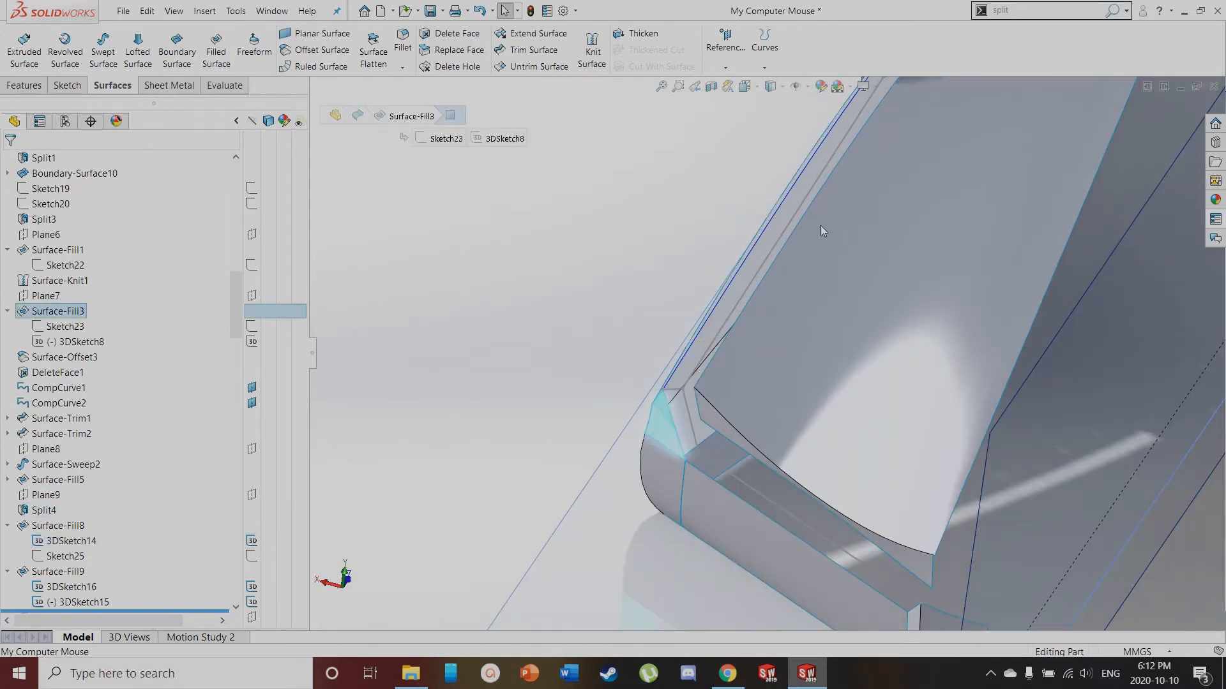
Show the Surface-Fill8 and Surface-Fill9 bodies again and highlight their faces together with the adjoining Surface-Sweep2 face
click(888, 204)
scroll(874, 268, up, 1)
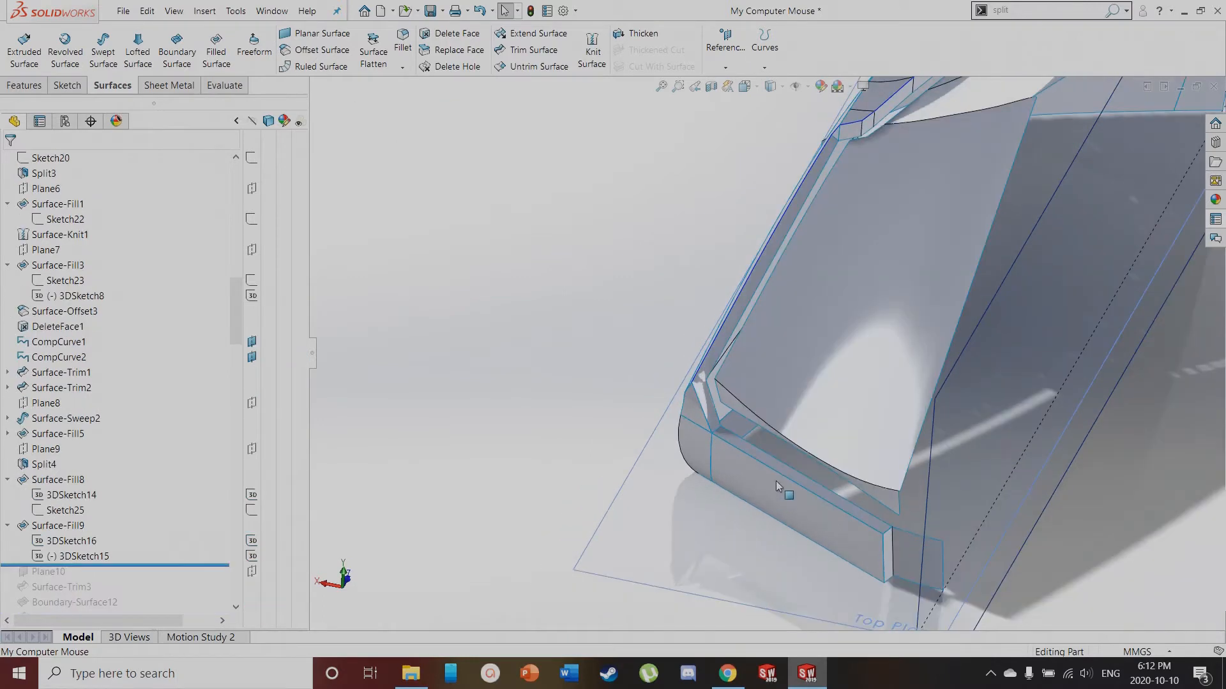
click(798, 477)
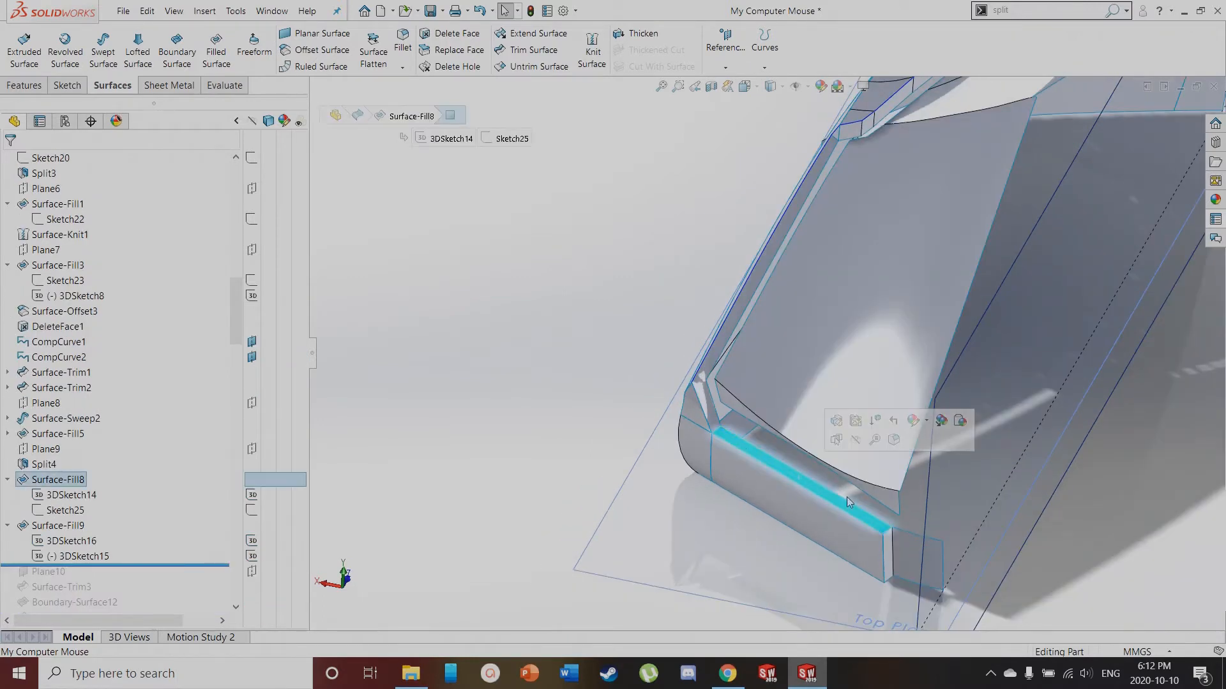
click(701, 402)
scroll(887, 192, down, 3)
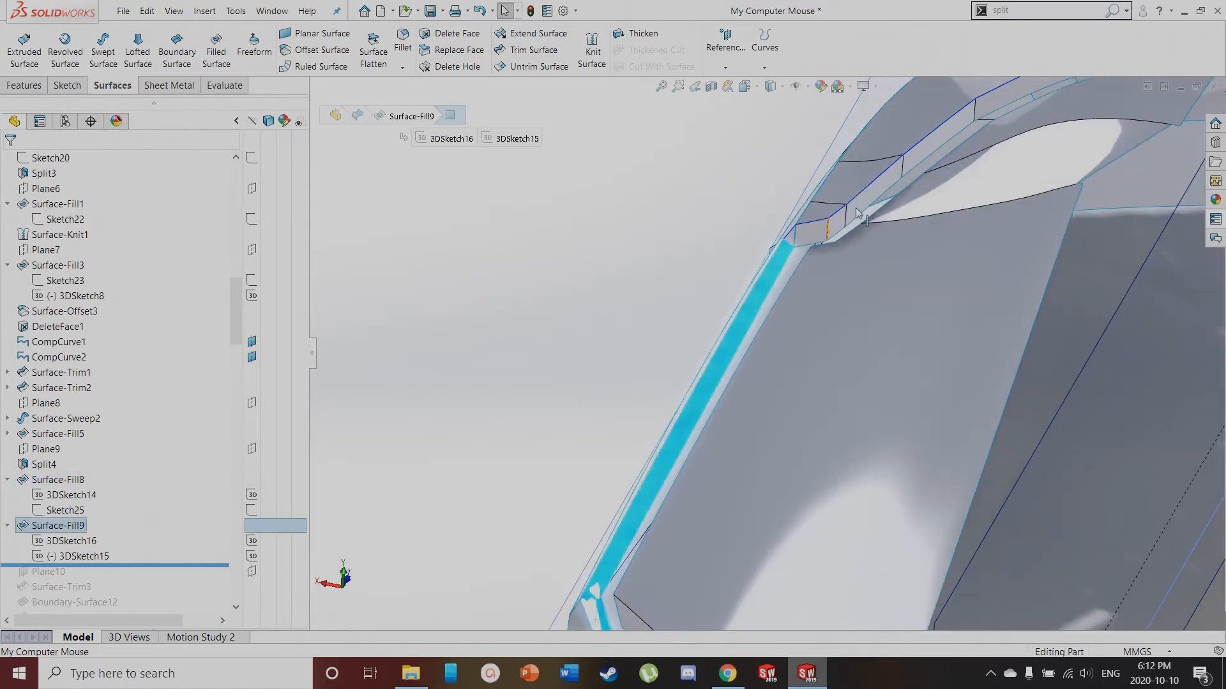
click(837, 223)
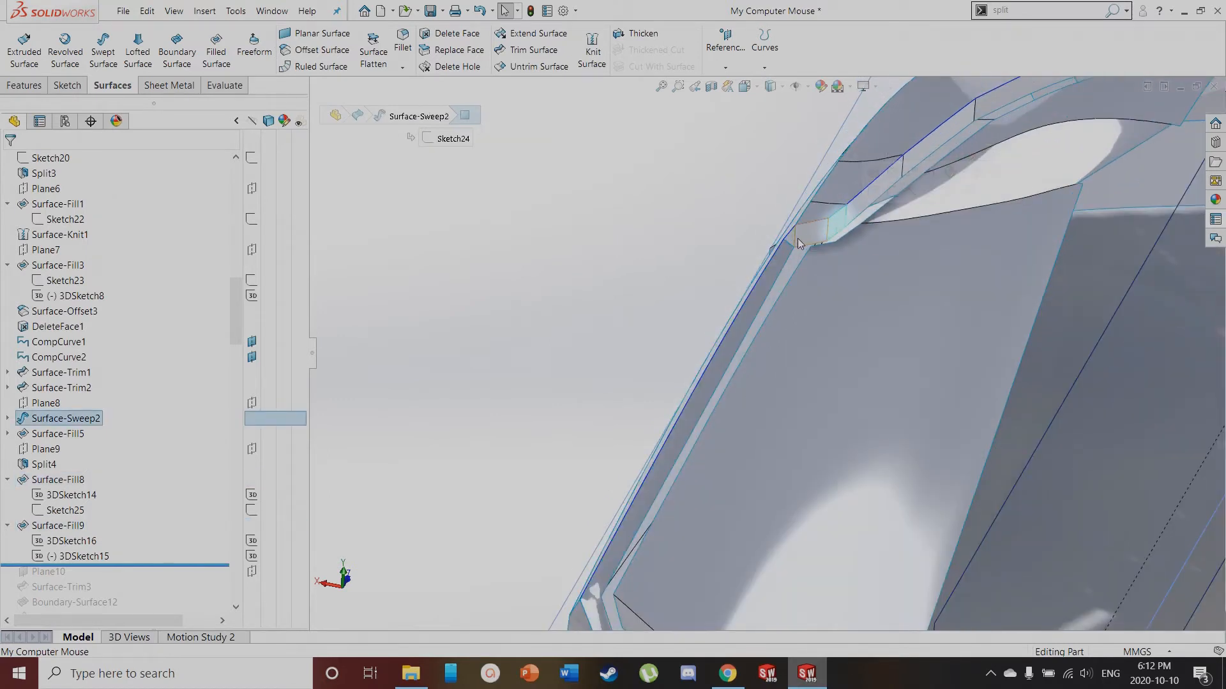
scroll(600, 309, up, 3)
middle_drag(837, 422, 714, 413)
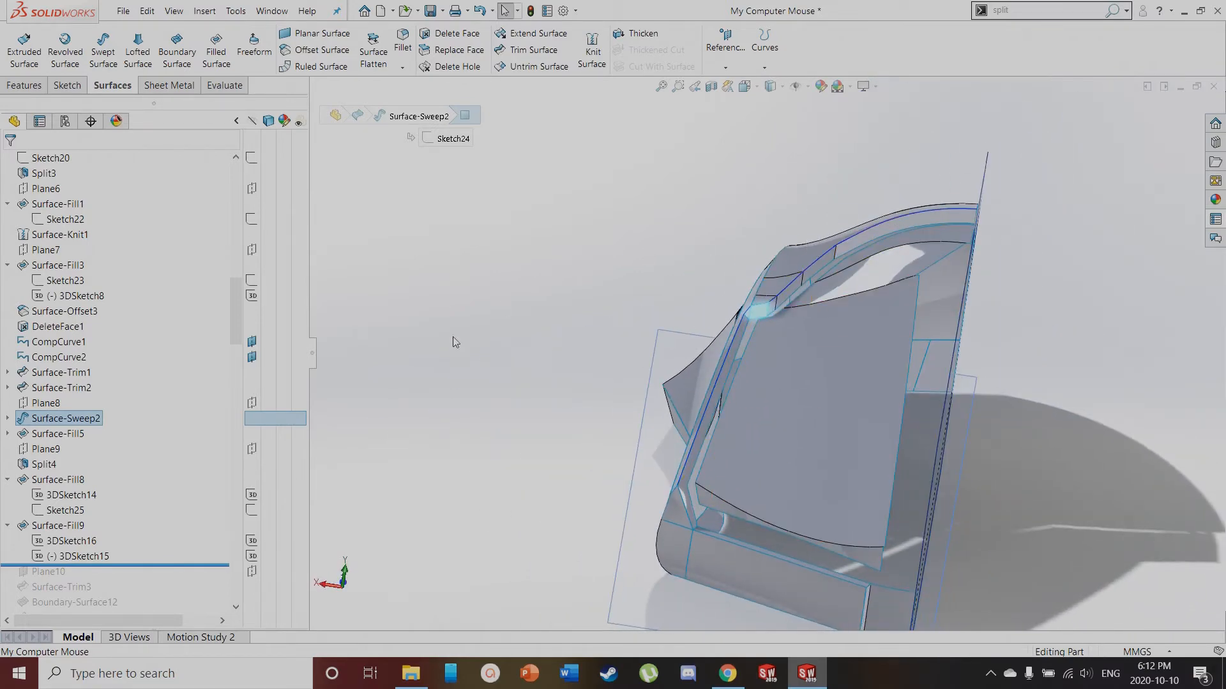
Roll the feature history forward past Plane10 and make that plane visible
scroll(194, 543, down, 1)
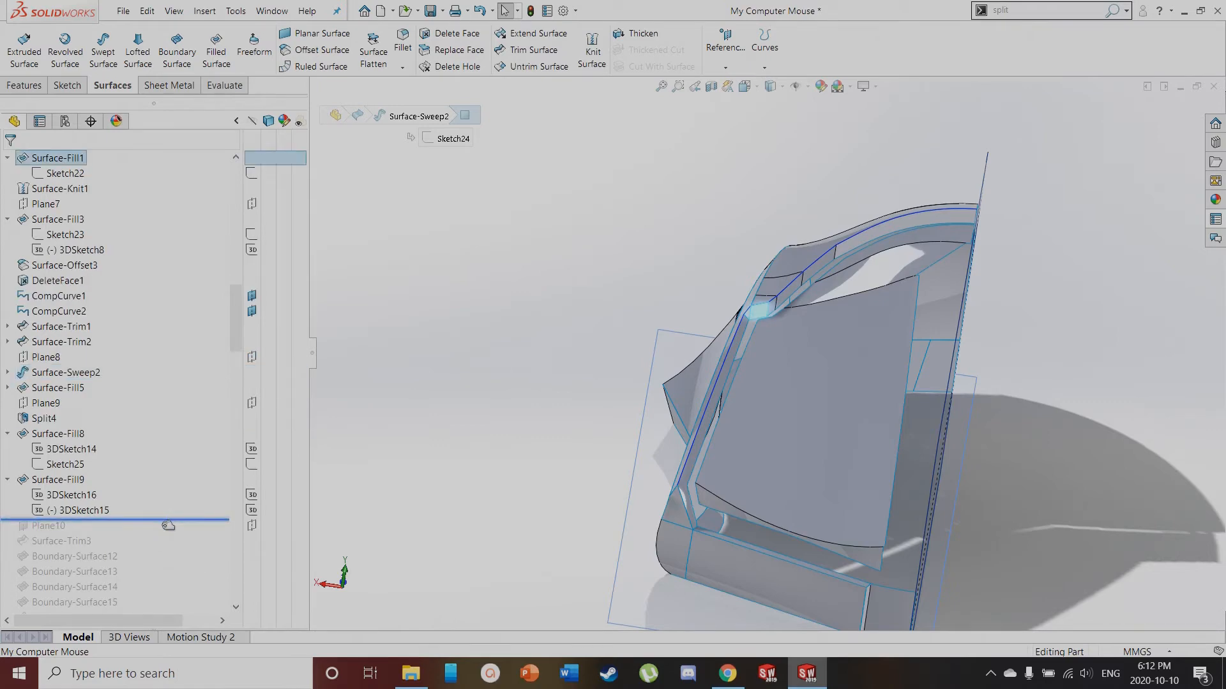
drag(168, 528, 167, 529)
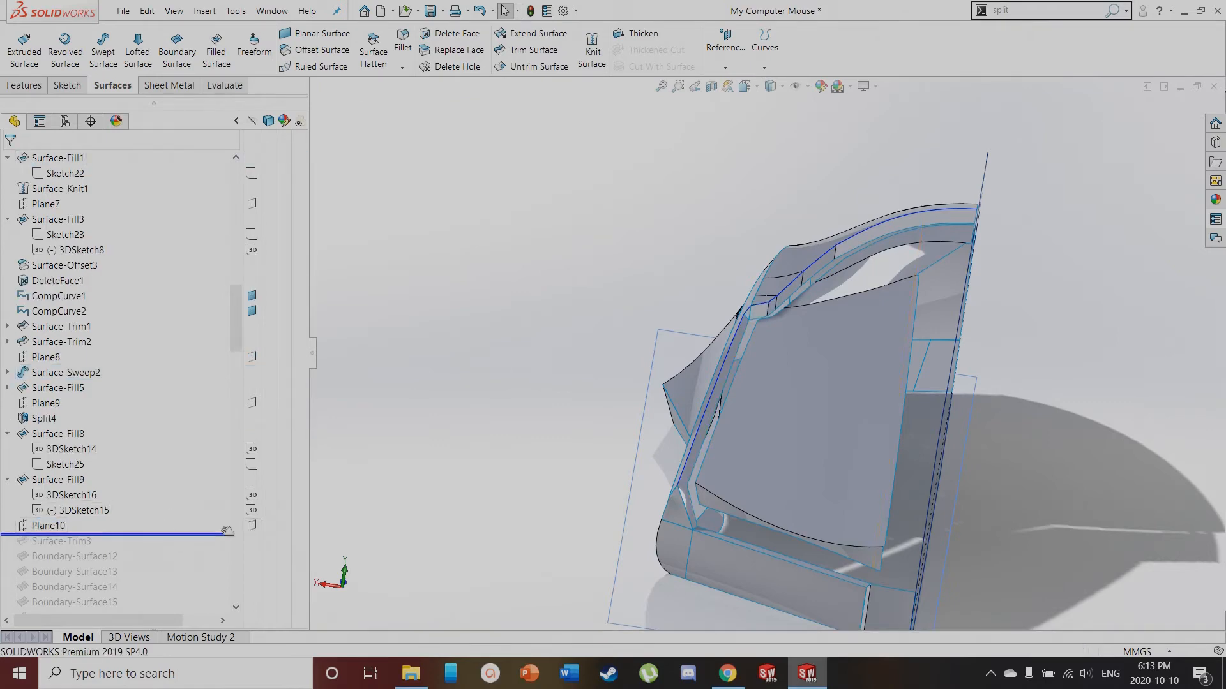
click(253, 528)
scroll(821, 569, down, 2)
middle_drag(820, 569, 713, 537)
Roll the feature history forward past Surface-Trim3 and examine the trimmed surface edge along Plane10
drag(106, 535, 153, 550)
middle_drag(648, 564, 611, 534)
middle_drag(443, 506, 766, 558)
scroll(951, 408, up, 6)
scroll(964, 250, down, 7)
scroll(951, 119, up, 2)
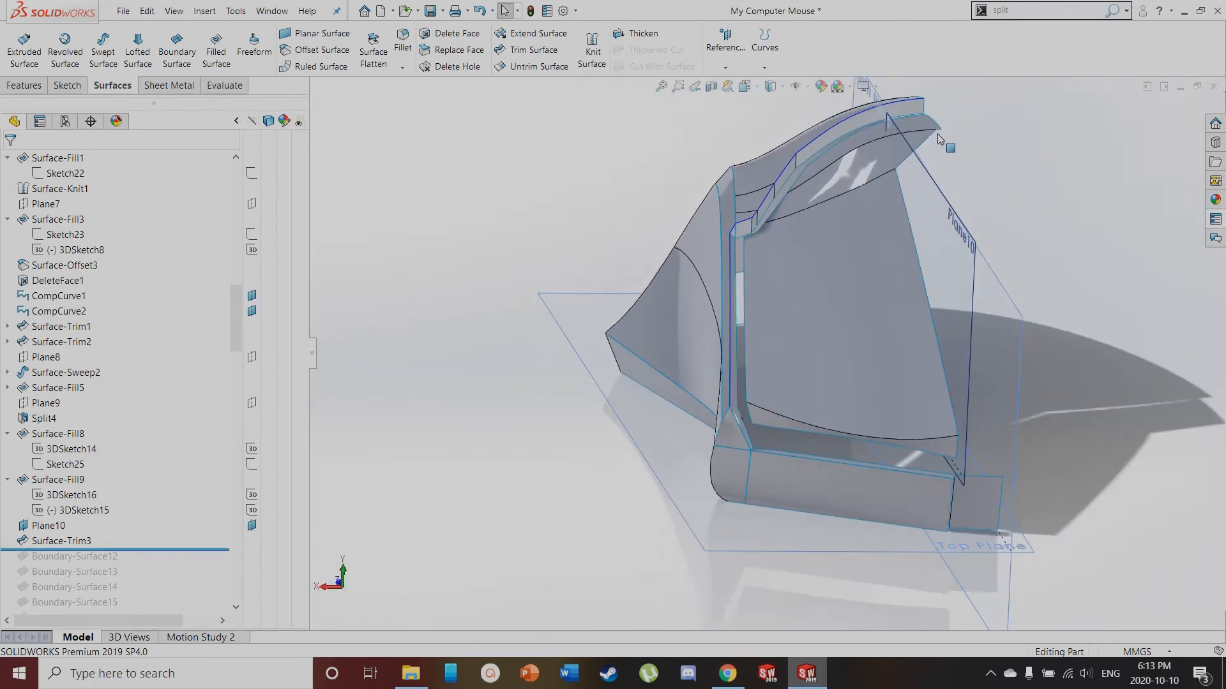
scroll(925, 160, down, 3)
Open the Surface-Trim3 definition, examine the strip that Plane10 removes along the surface edge, and leave it without changes
click(70, 541)
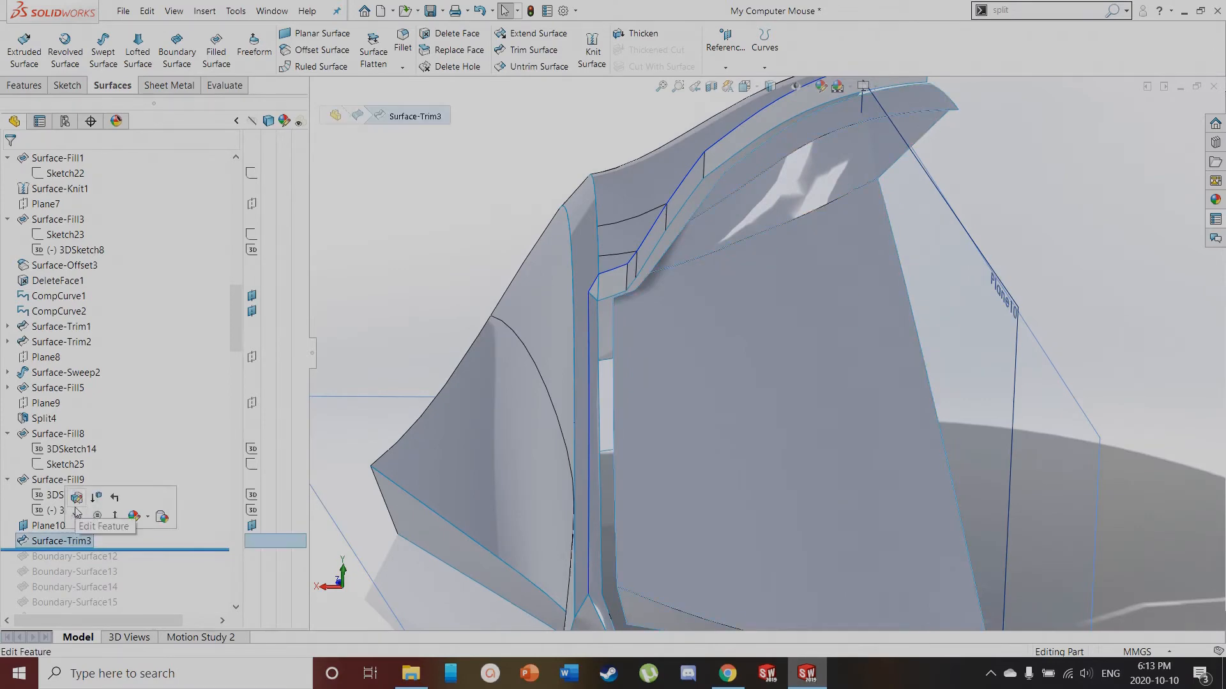
click(79, 508)
scroll(864, 202, down, 3)
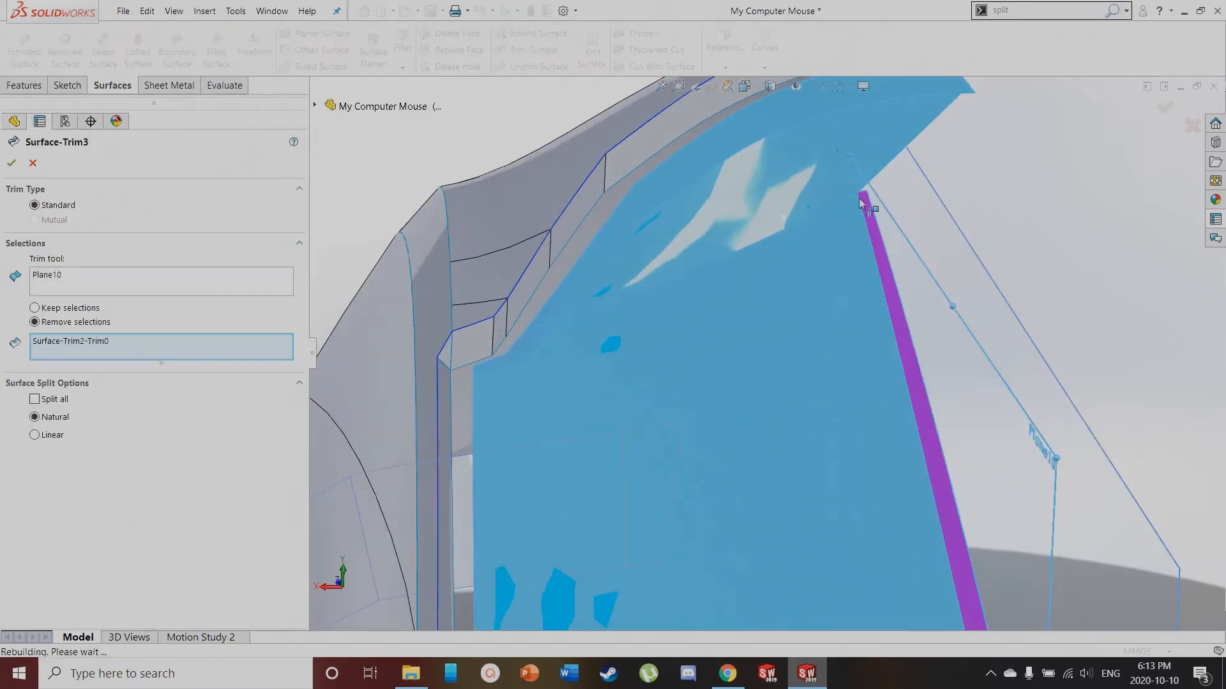
scroll(837, 218, down, 2)
scroll(838, 218, down, 5)
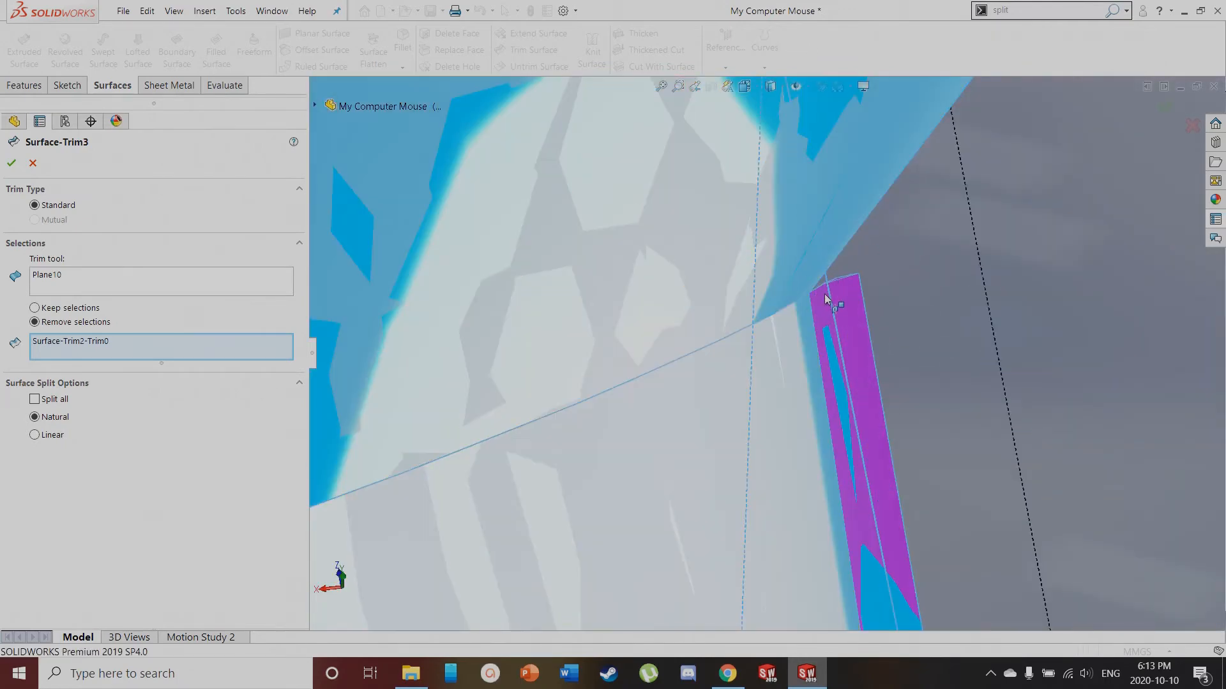
scroll(824, 312, up, 3)
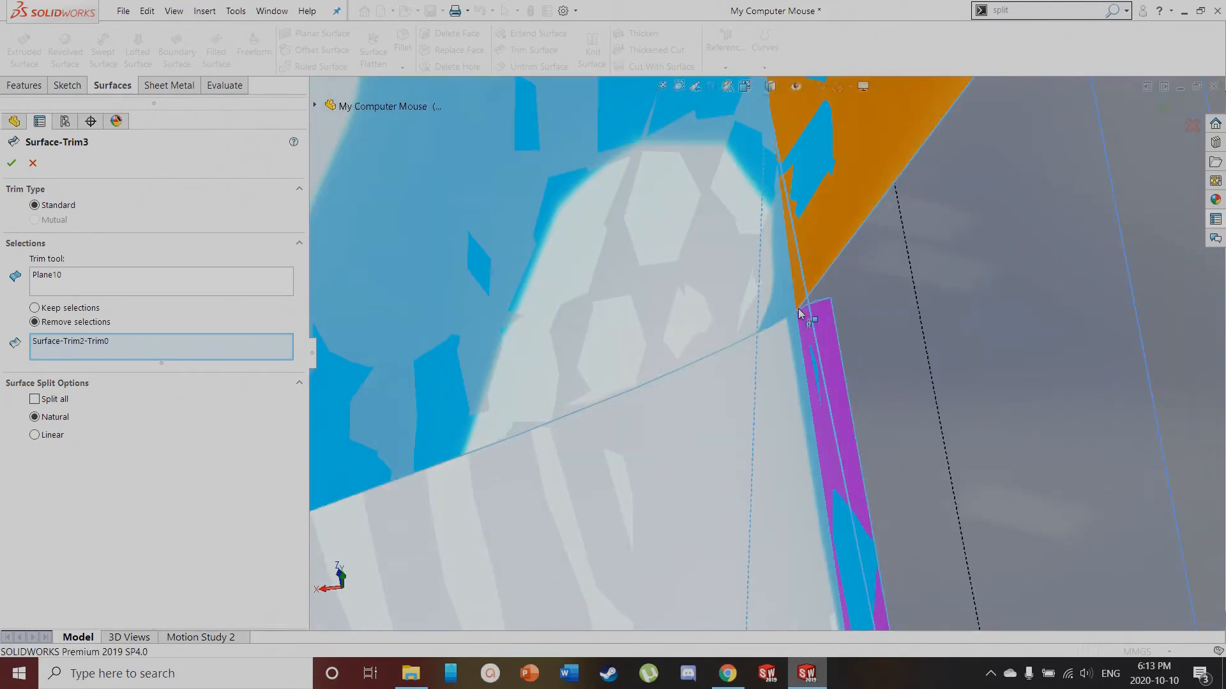
scroll(796, 317, up, 6)
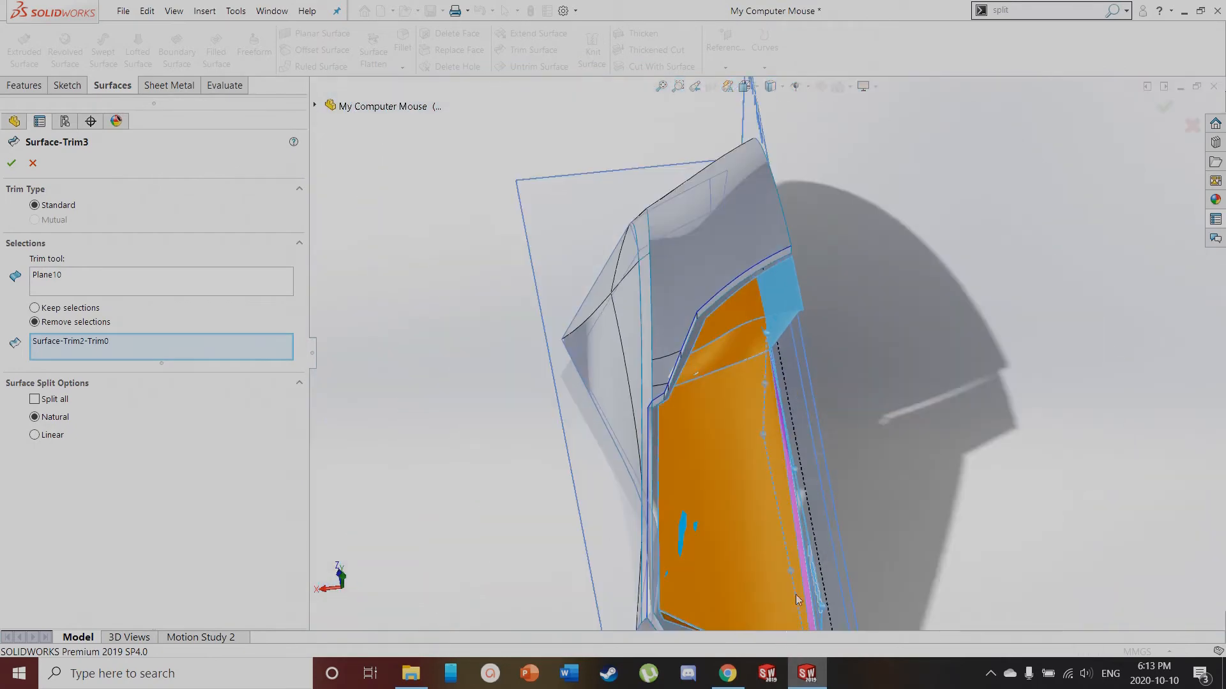
scroll(782, 543, down, 8)
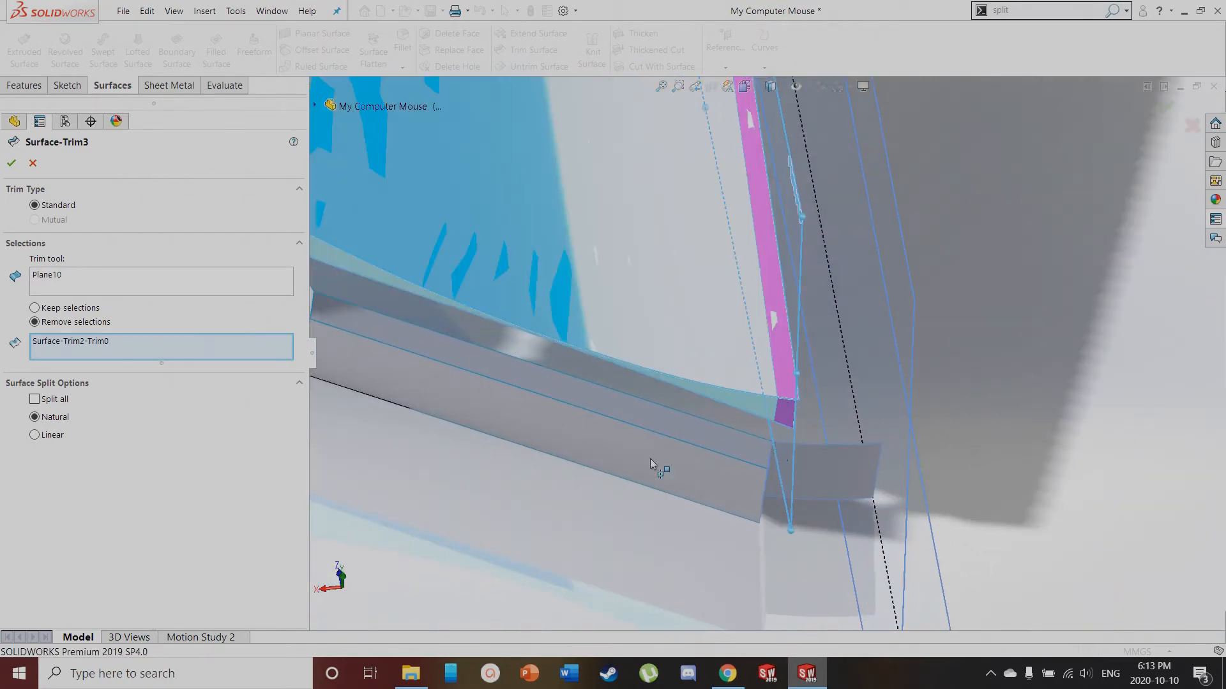
click(33, 163)
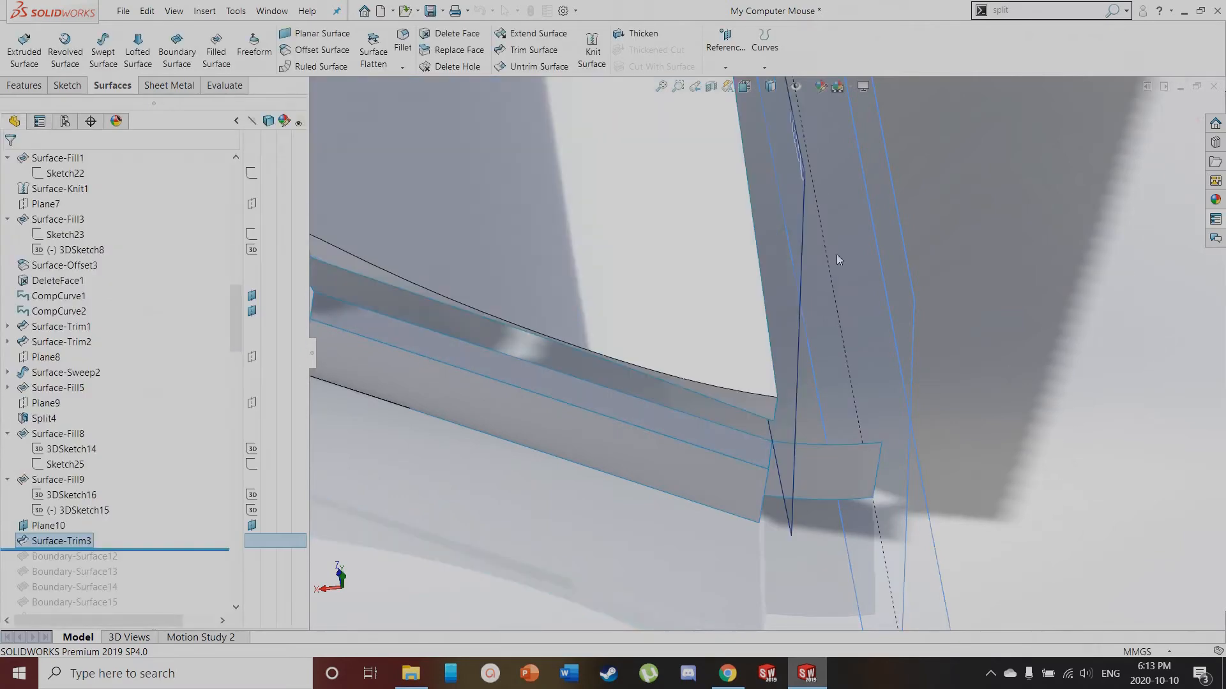
Hide Plane10 and inspect the corner of the surfaces trimmed by Surface-Trim3
scroll(785, 310, up, 5)
scroll(784, 308, down, 10)
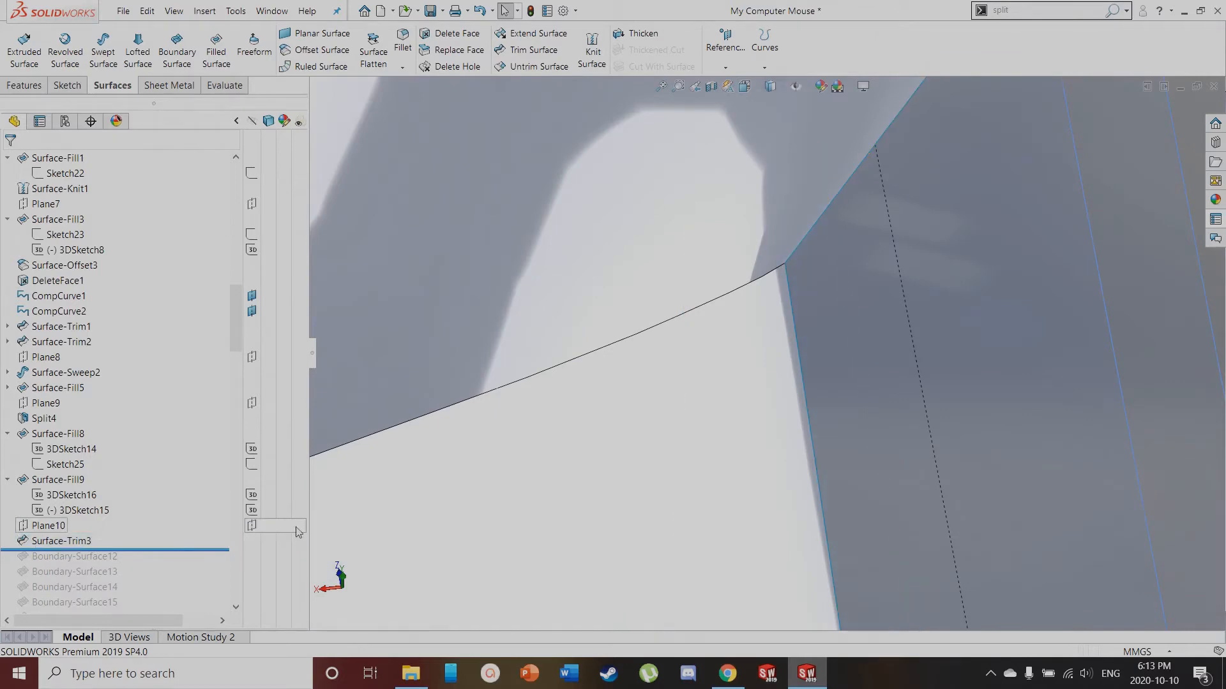
scroll(755, 511, up, 8)
scroll(742, 448, up, 5)
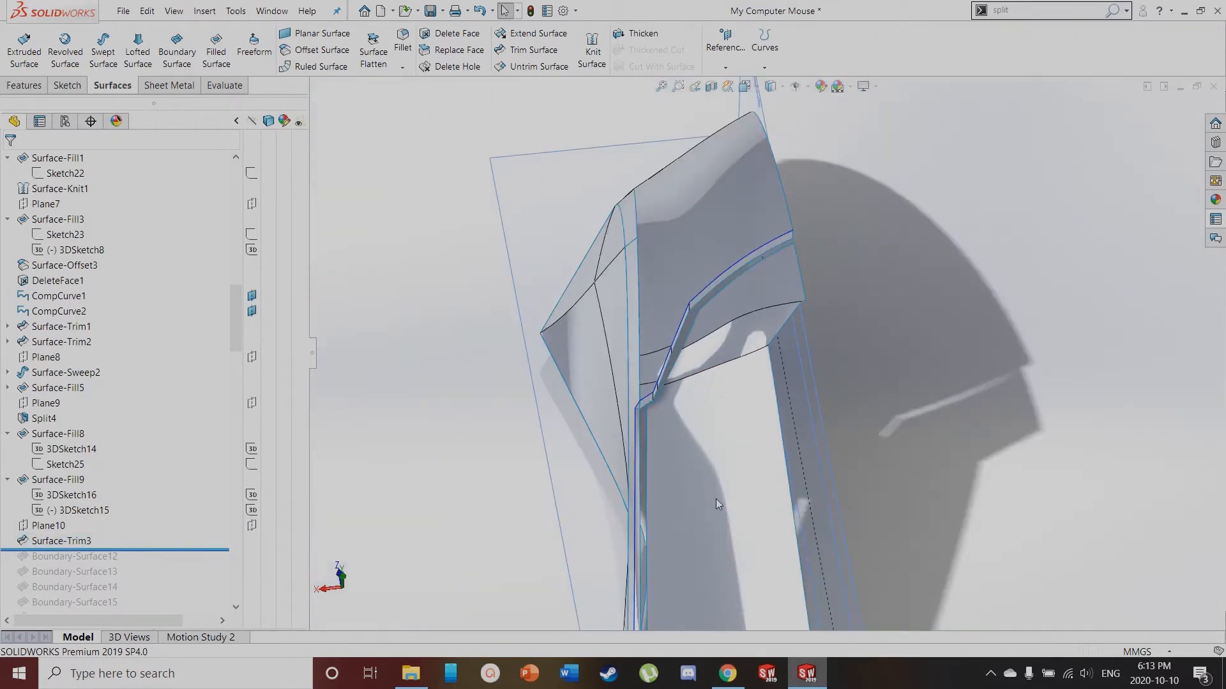
Examine the gap between the Split3 upper shell face and the Surface-Offset3 face on the mouse body
middle_drag(715, 499, 733, 364)
scroll(853, 438, up, 2)
mouse_move(450, 533)
middle_down()
mouse_move(590, 540)
mouse_move(445, 538)
middle_up()
scroll(129, 538, down, 3)
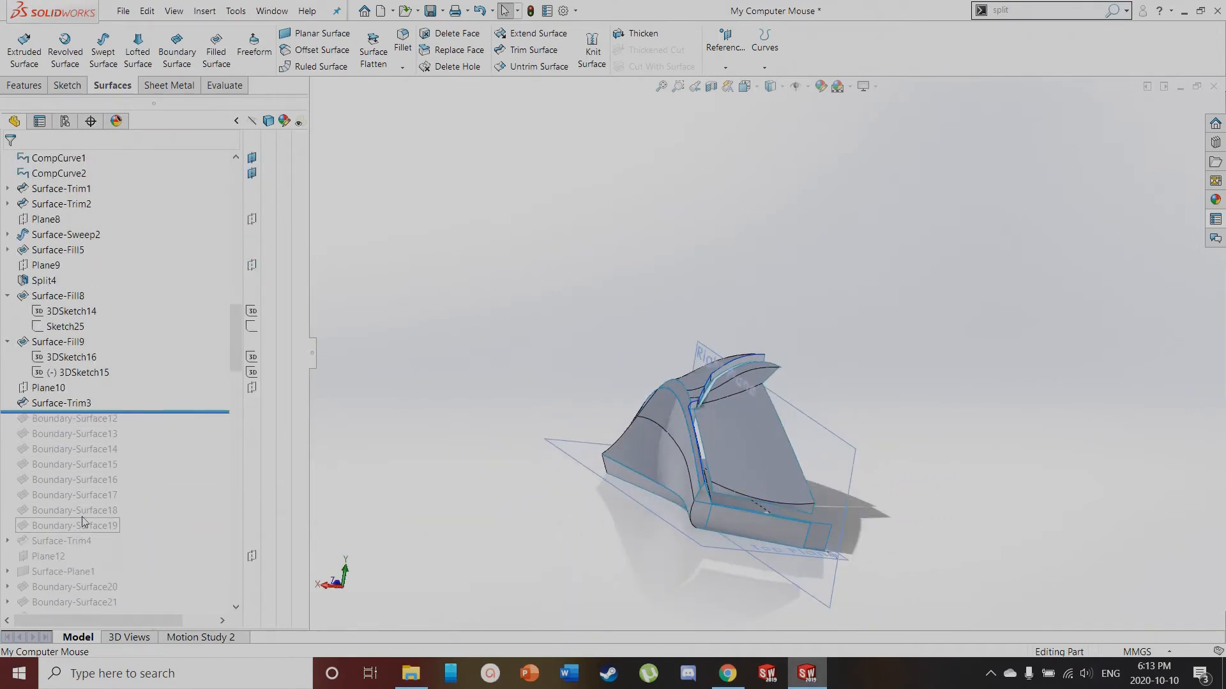
scroll(658, 418, down, 8)
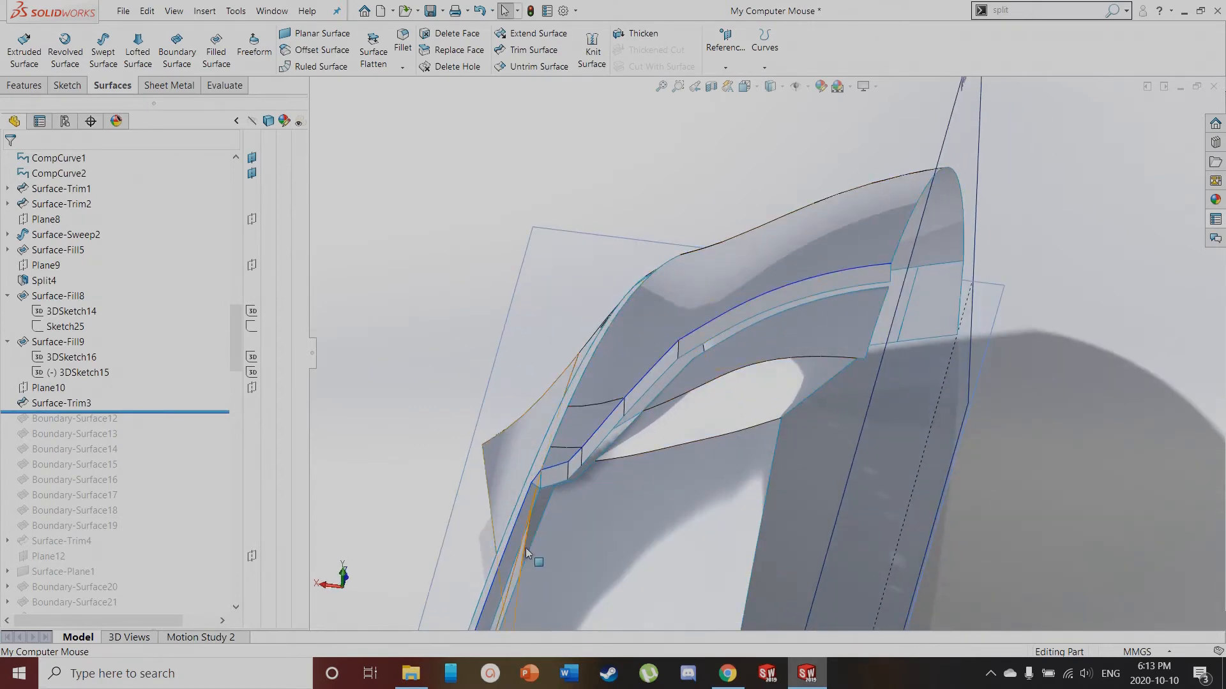
click(815, 246)
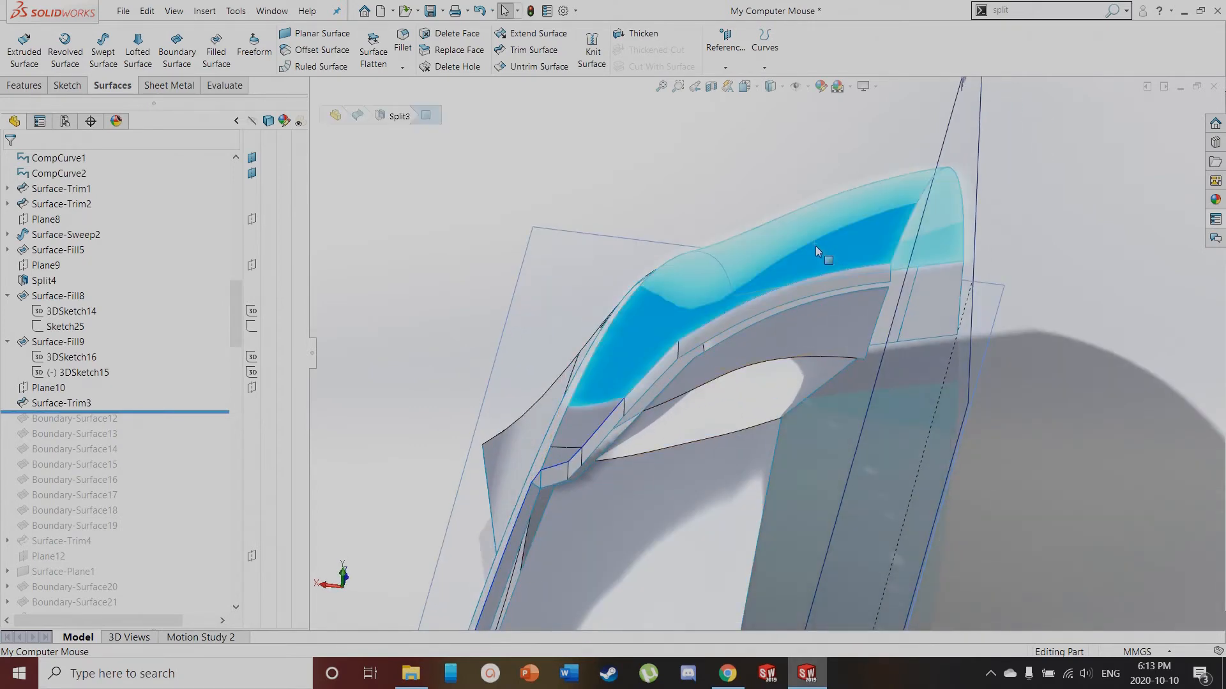
click(776, 347)
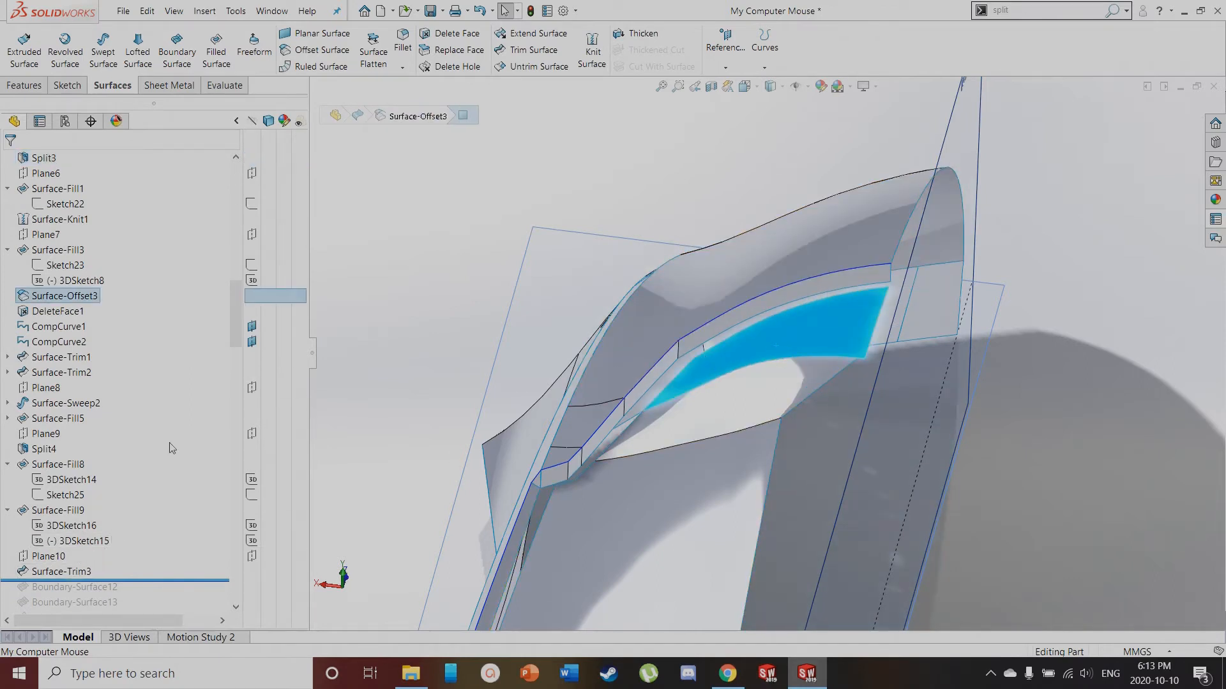
Roll the feature history forward through Boundary-Surface12 to Boundary-Surface19 and Surface-Trim4
scroll(125, 556, down, 5)
drag(155, 350, 126, 466)
scroll(761, 383, down, 5)
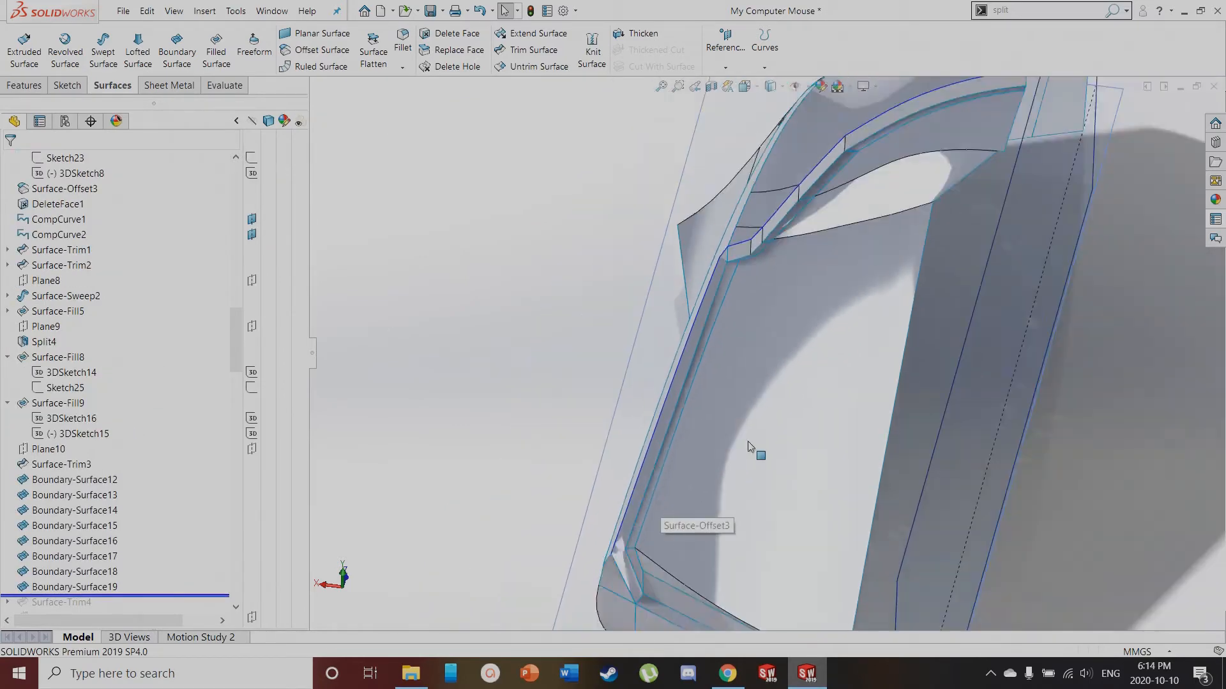
scroll(749, 445, up, 5)
scroll(744, 429, down, 8)
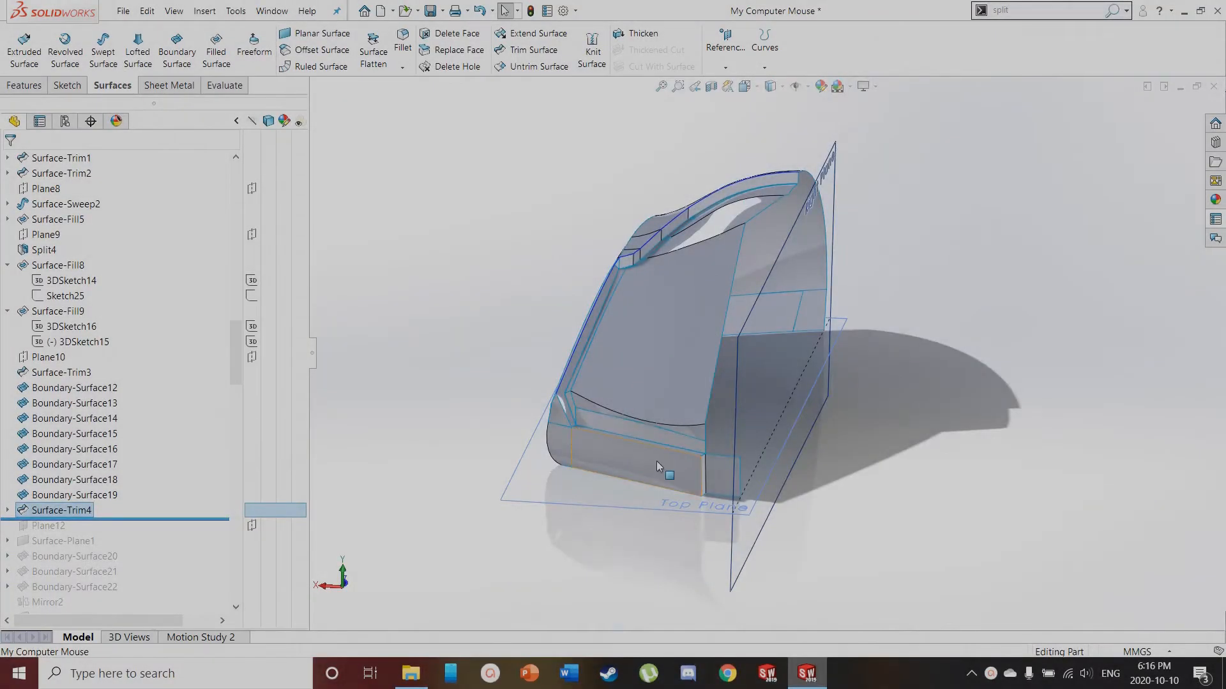
Examine the front end of the mouse, highlighting the Surface-Offset3, Split4 and Surface-Fill9 faces around the trimmed edge
scroll(657, 461, down, 5)
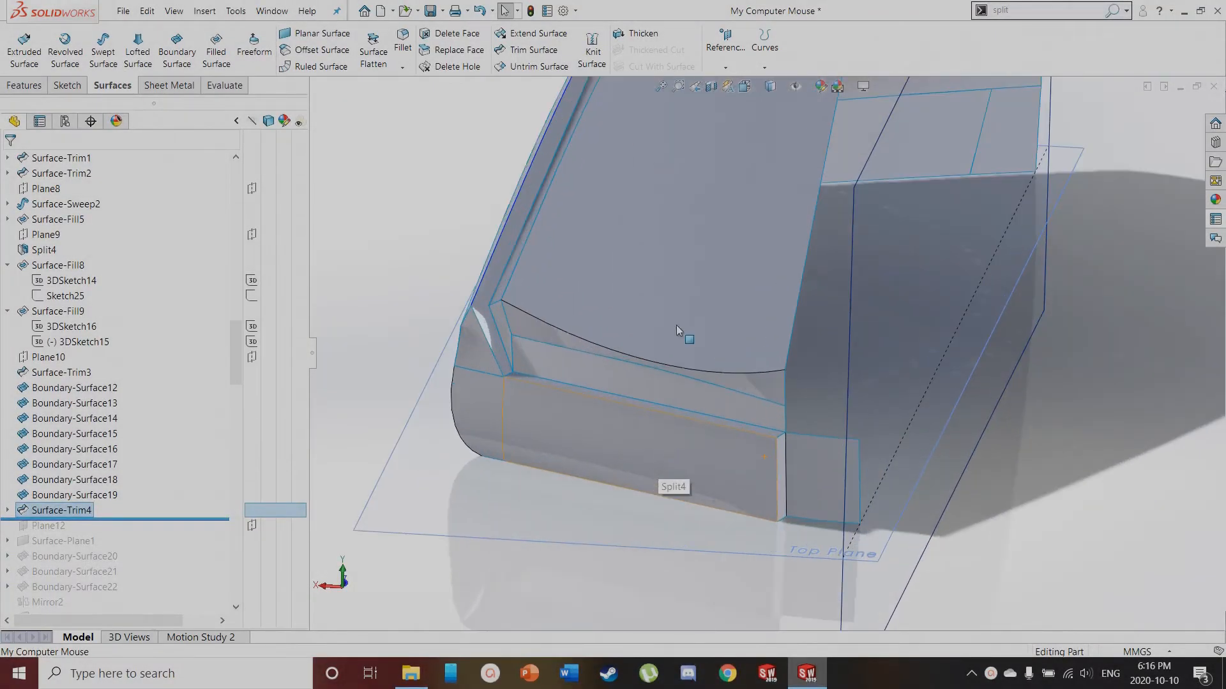
click(675, 258)
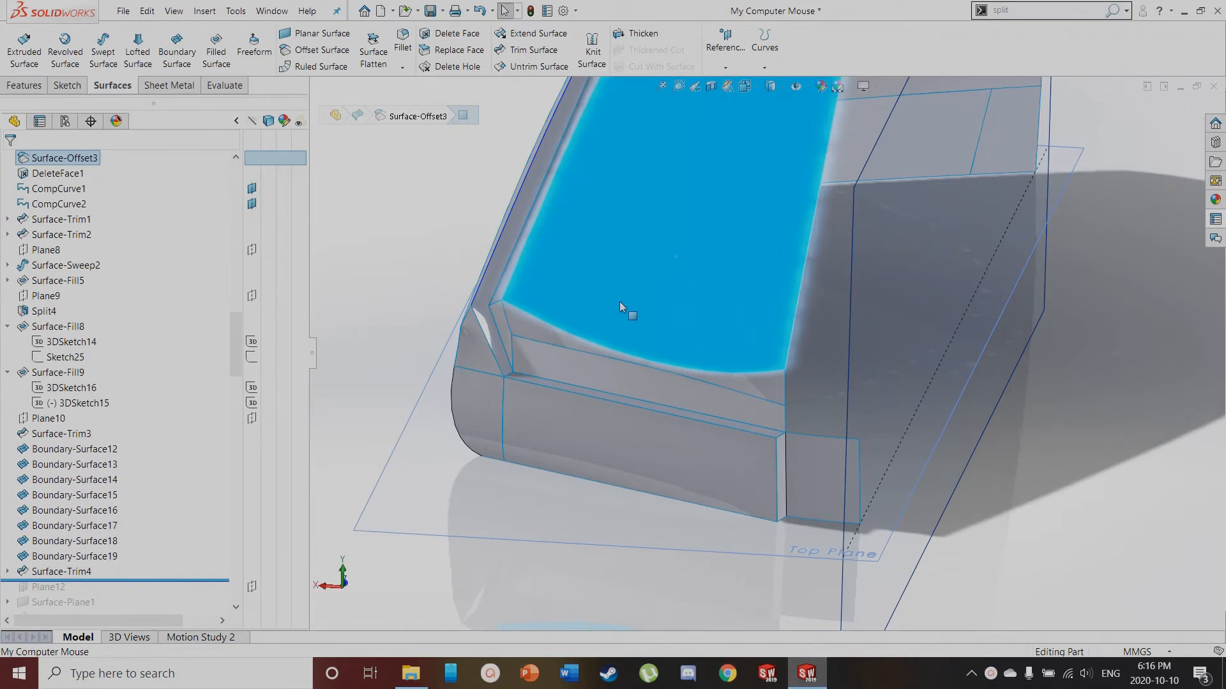
scroll(524, 383, down, 3)
click(599, 367)
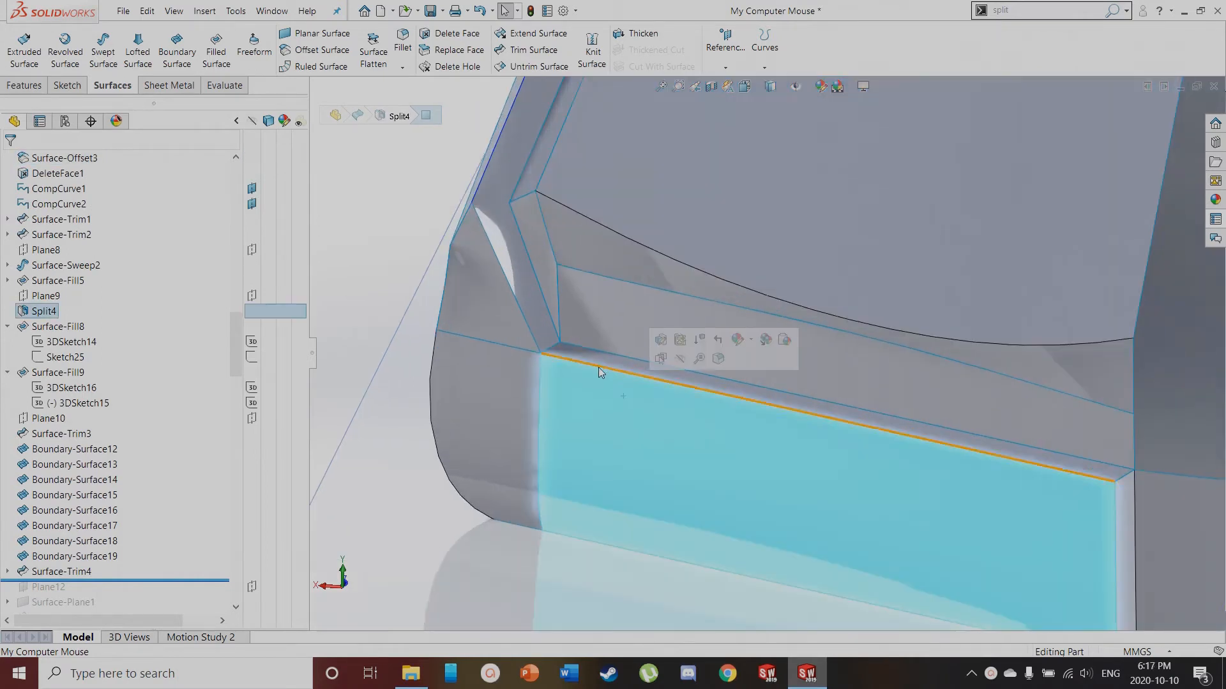
click(549, 331)
click(540, 326)
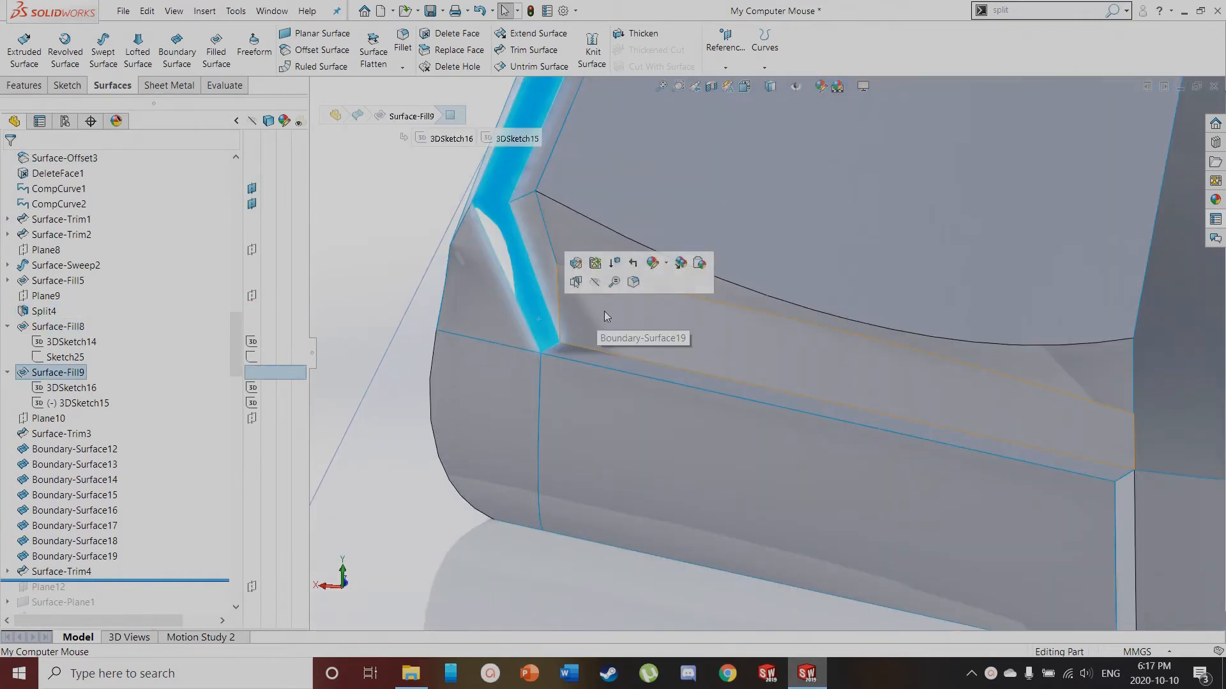
Roll the feature history forward past Plane12 and highlight that plane to inspect its position at the front corner
scroll(154, 537, down, 2)
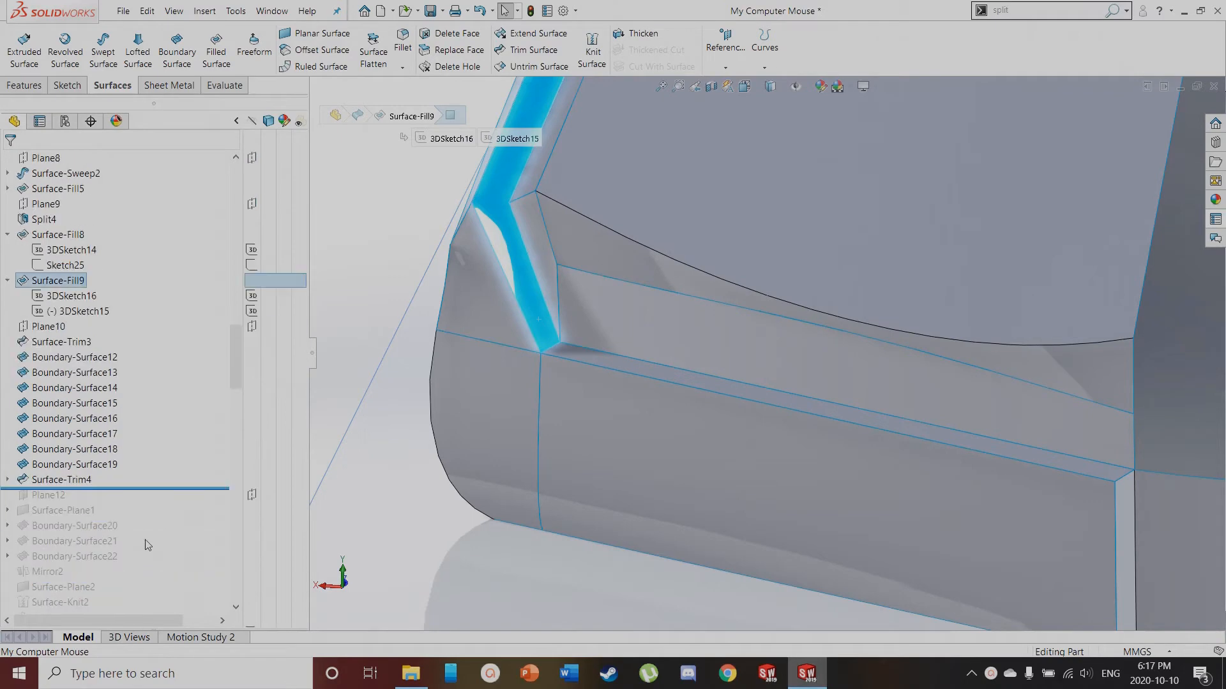
drag(118, 489, 48, 499)
click(49, 496)
scroll(642, 494, up, 8)
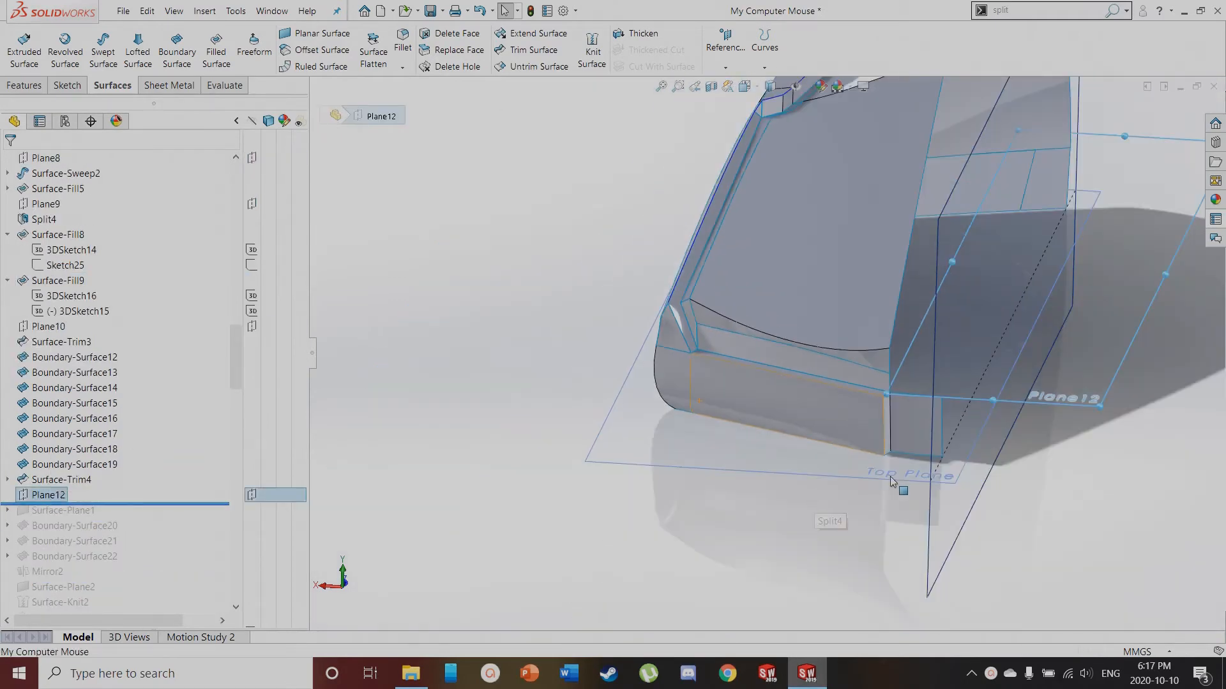
middle_drag(904, 490, 831, 452)
scroll(613, 354, down, 10)
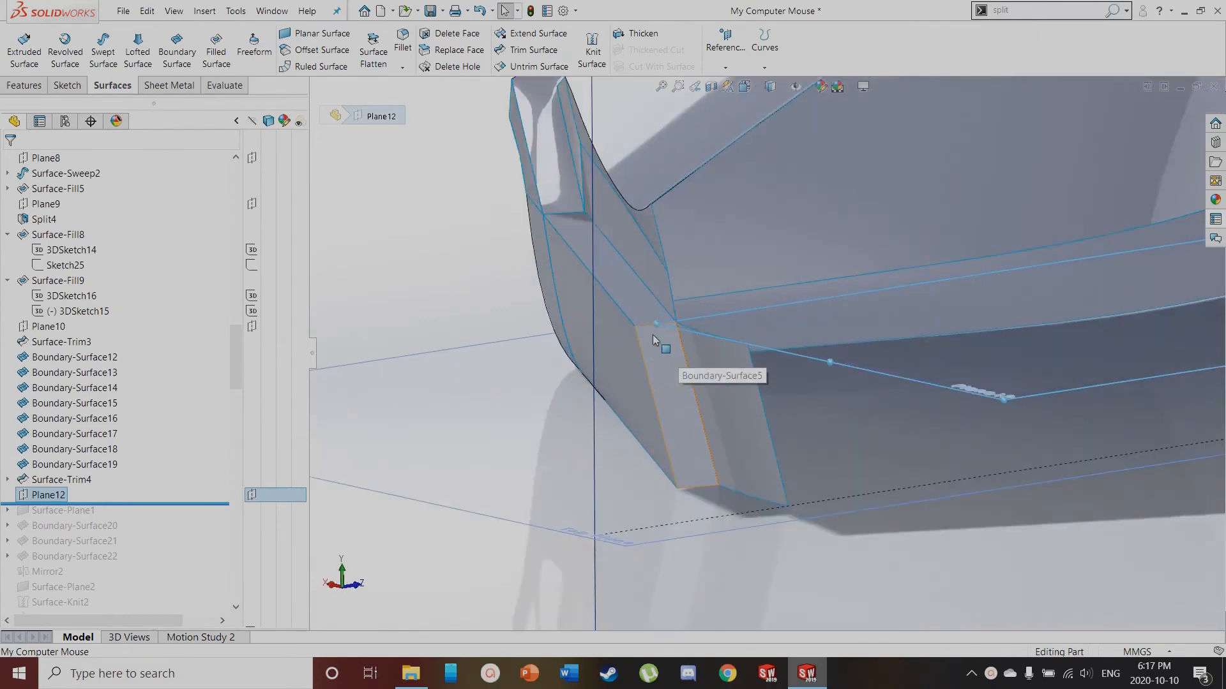
Roll the feature history forward through Surface-Plane1, highlight its planar strip, and continue through Boundary-Surface22
drag(104, 514, 164, 519)
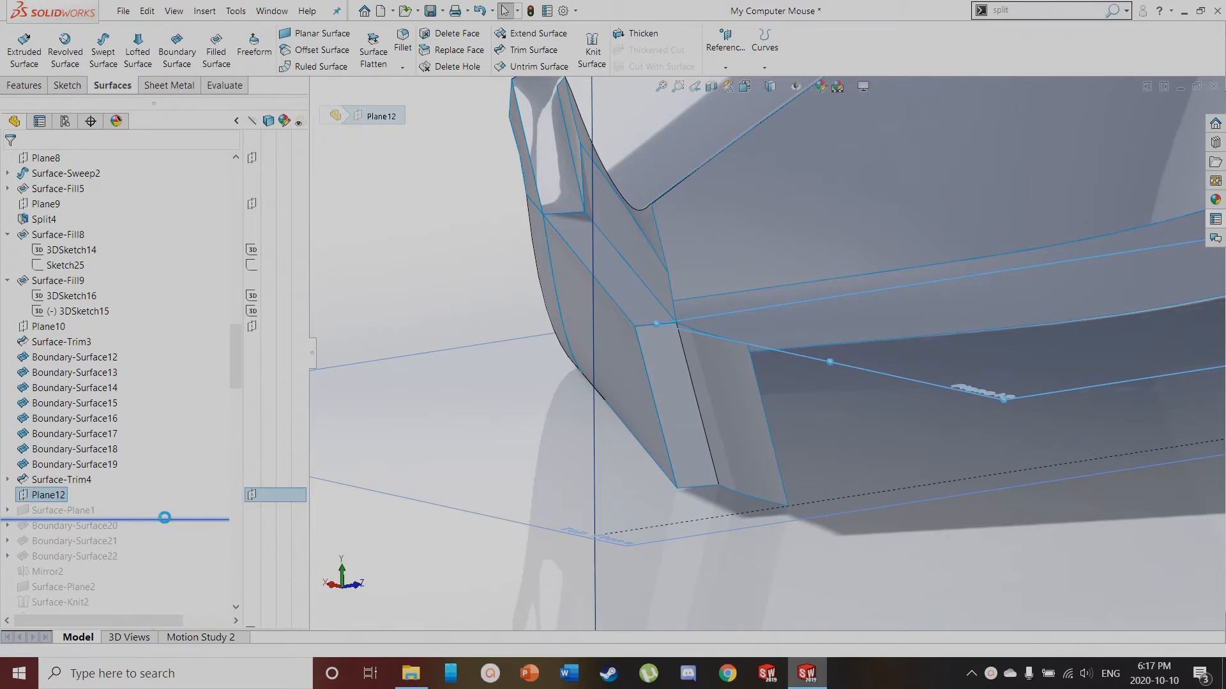
click(63, 525)
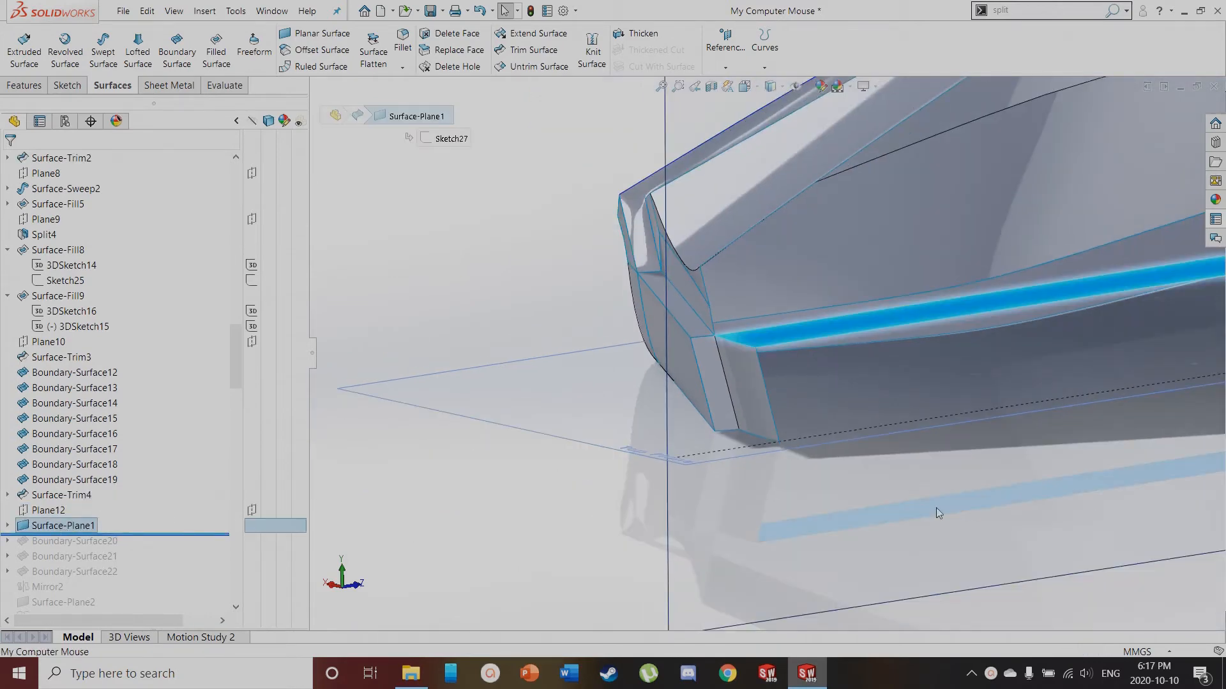
scroll(981, 411, up, 6)
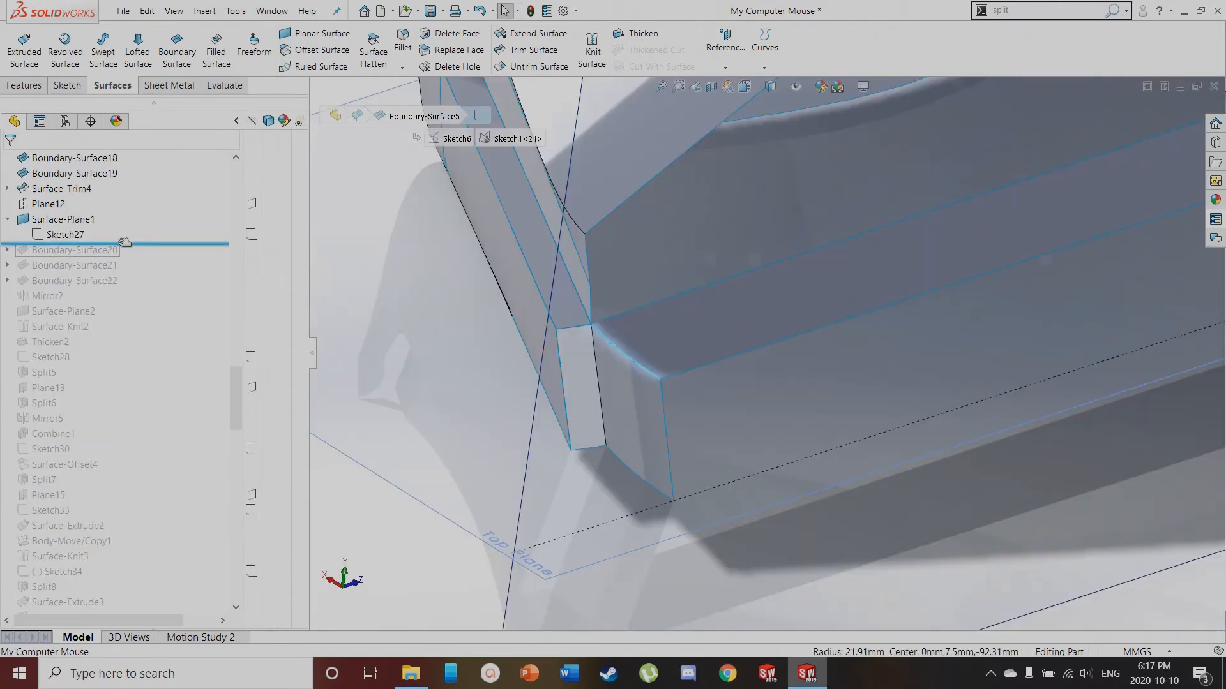
drag(123, 242, 116, 291)
scroll(518, 395, up, 5)
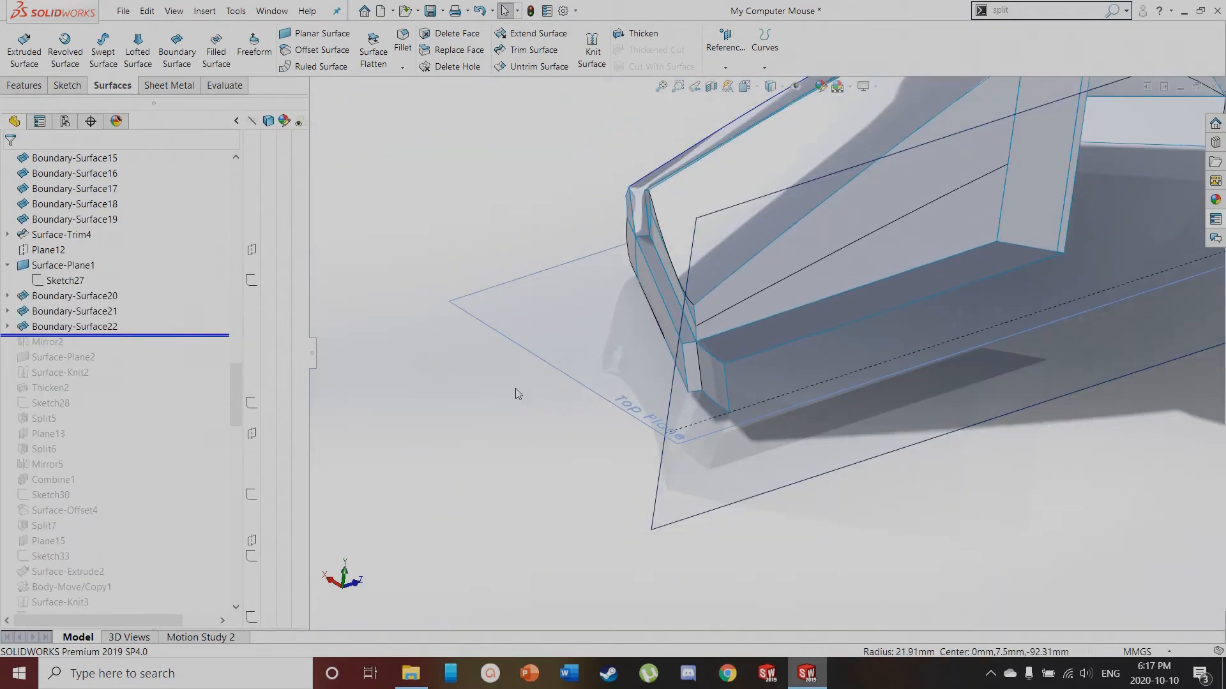
Examine the Surface-Plane1 floor, the boundary surface walls around it and the adjoining Surface-Offset3 face
click(805, 328)
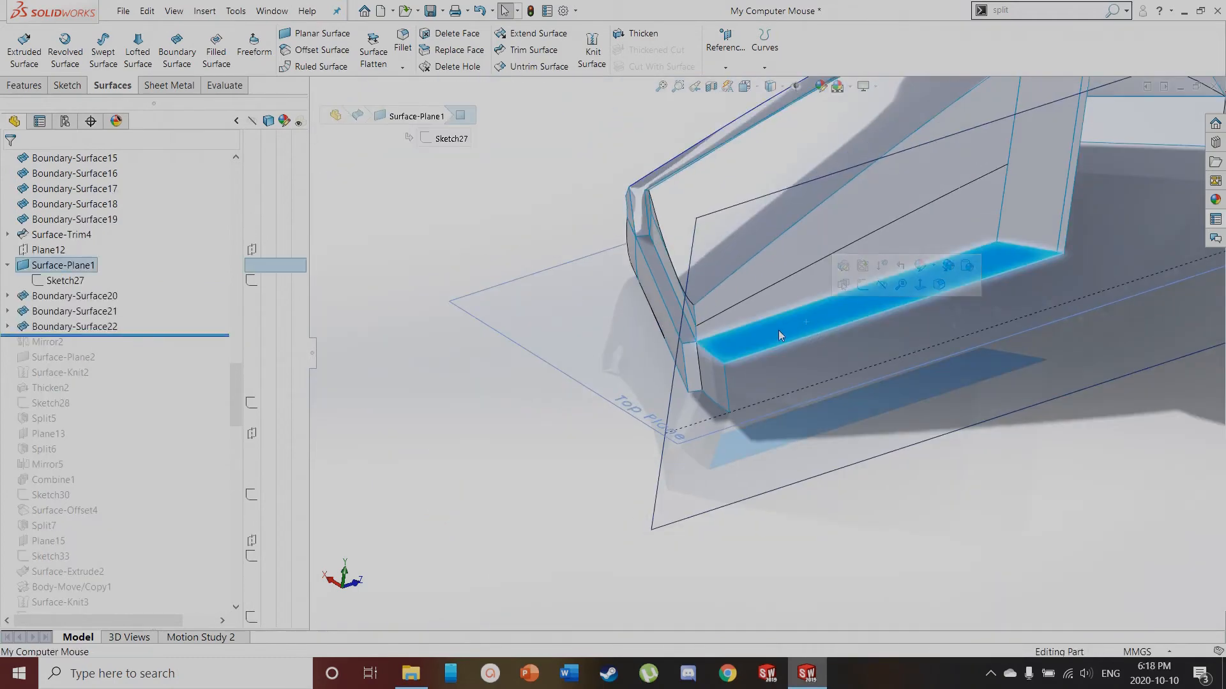
scroll(899, 243, down, 1)
middle_drag(897, 240, 882, 276)
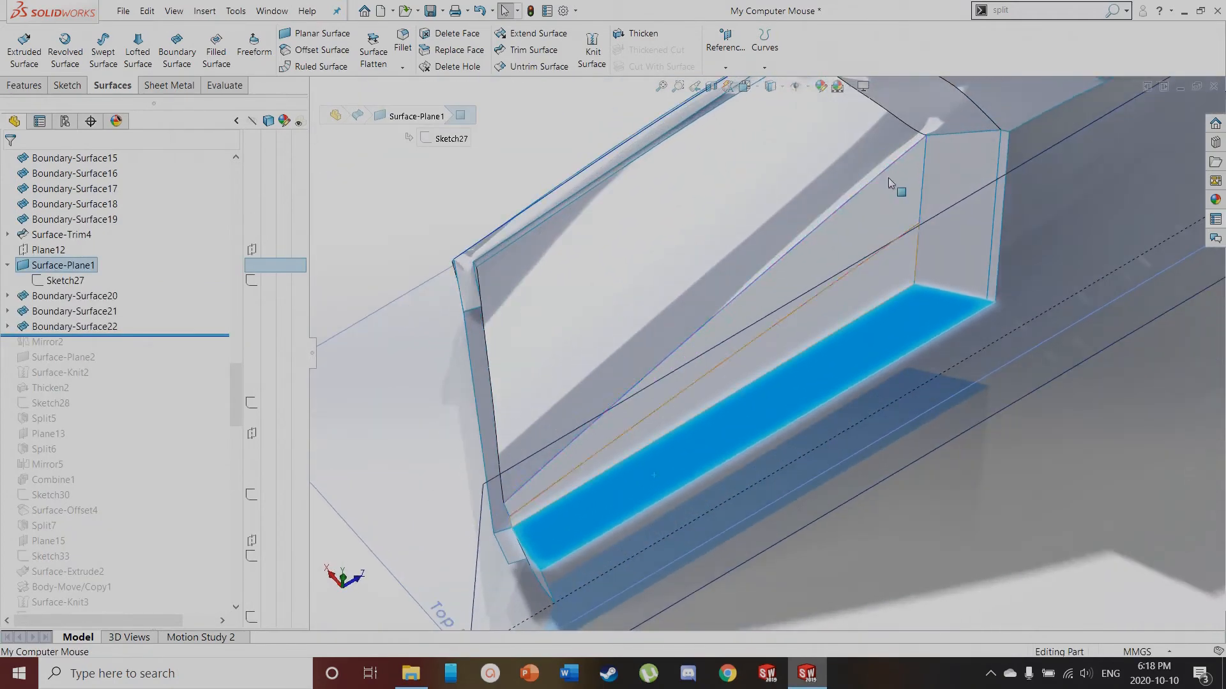
click(828, 167)
click(912, 138)
click(849, 243)
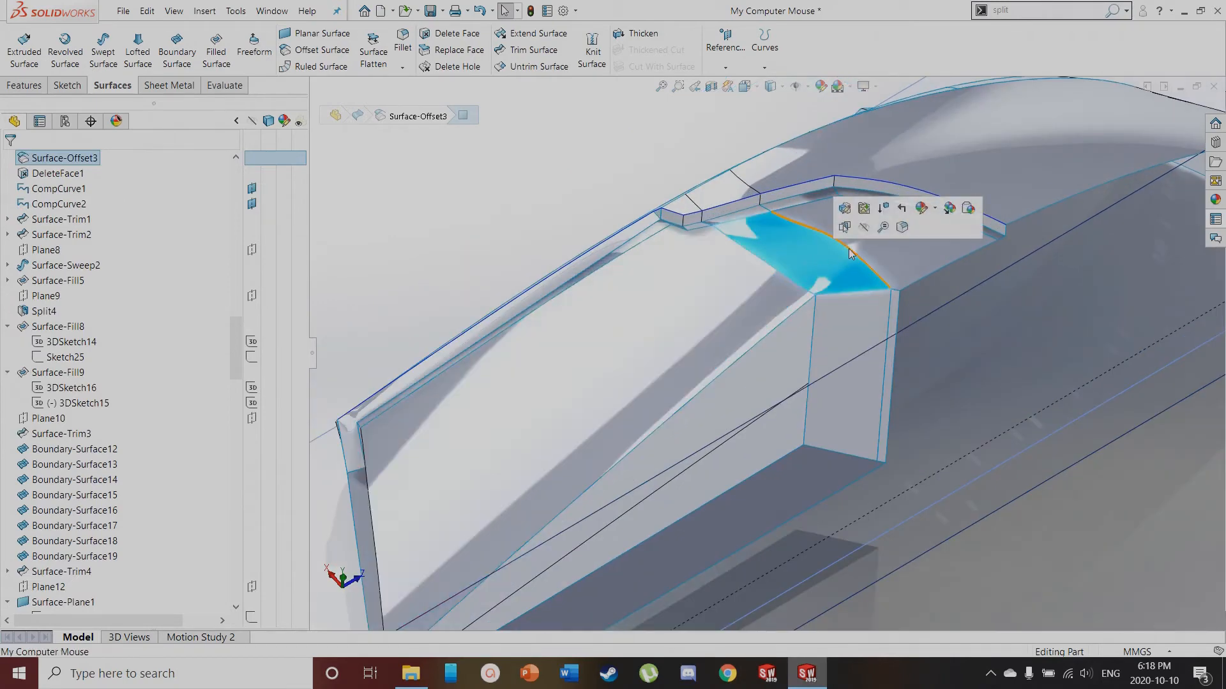
click(830, 274)
click(719, 452)
scroll(718, 452, up, 5)
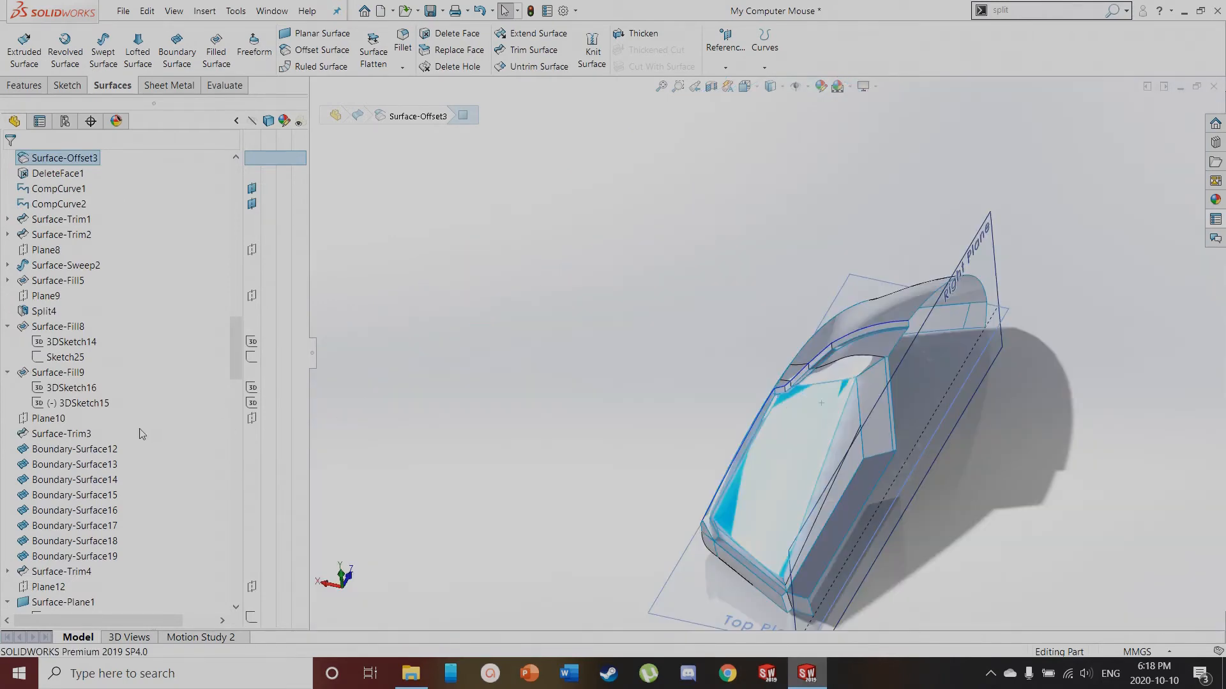
Roll the feature history forward past Mirror2 and inspect the mirrored half from above and below
scroll(142, 435, down, 4)
drag(130, 487, 132, 504)
scroll(132, 504, up, 8)
mouse_move(893, 547)
middle_down()
mouse_move(892, 524)
mouse_move(884, 548)
middle_up()
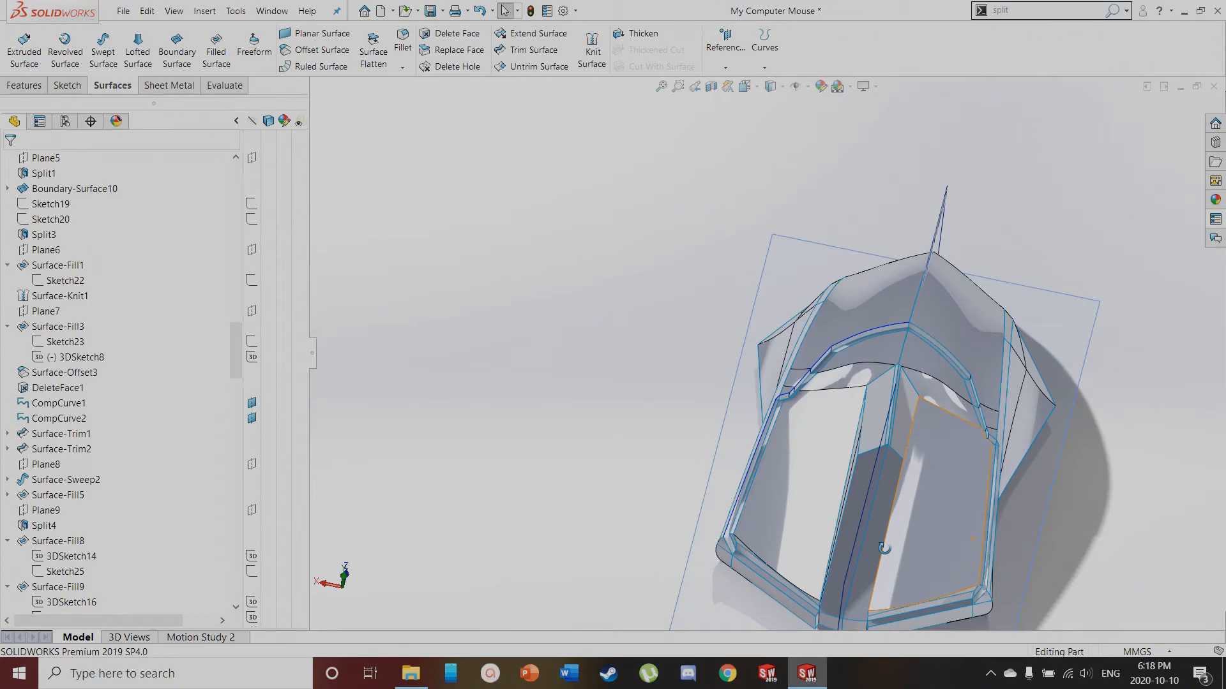
middle_drag(884, 548, 811, 310)
click(895, 288)
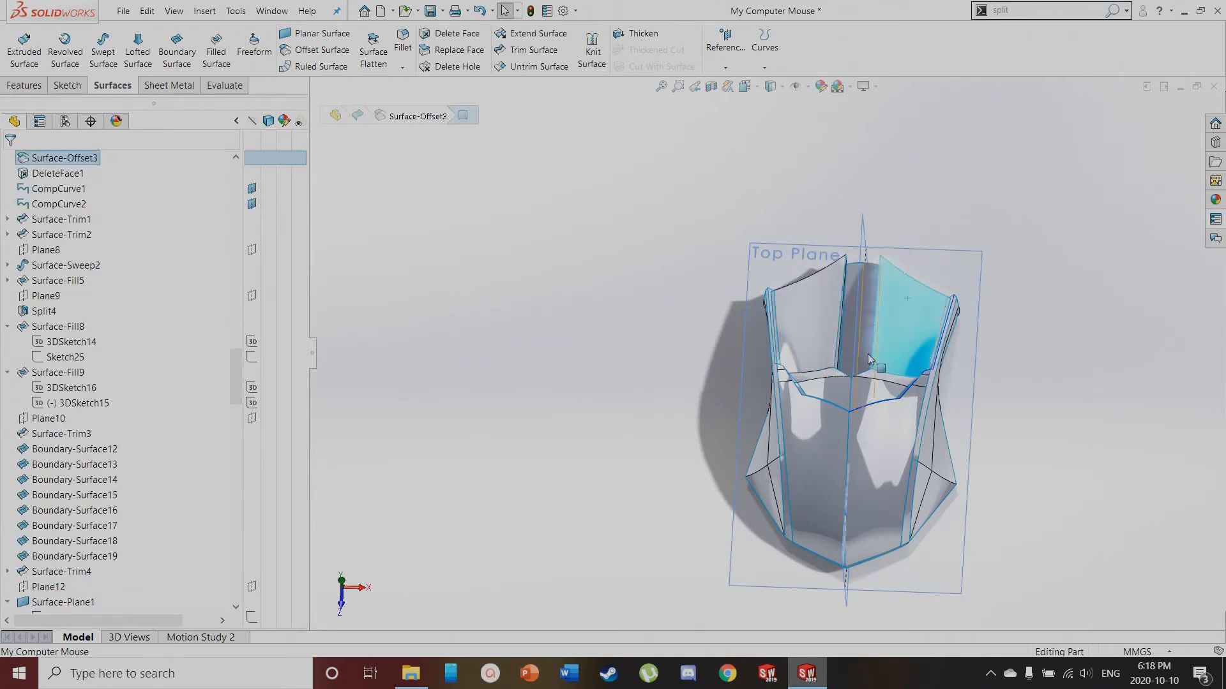
scroll(868, 358, down, 3)
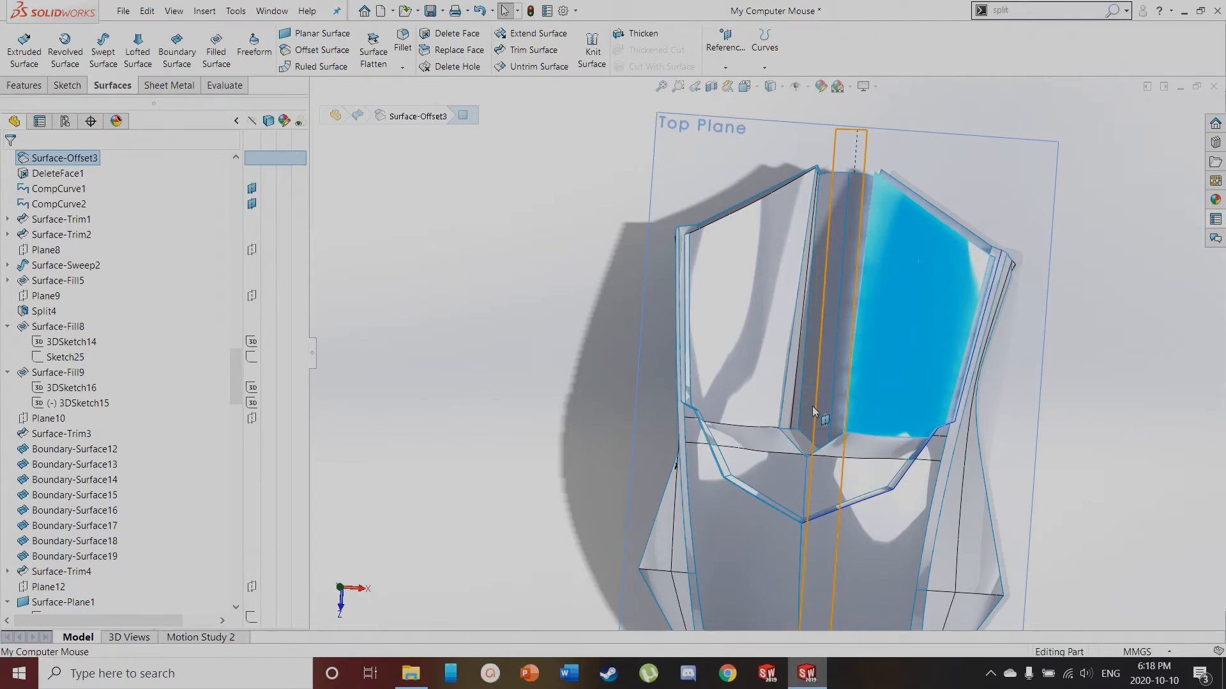
middle_drag(777, 335, 728, 435)
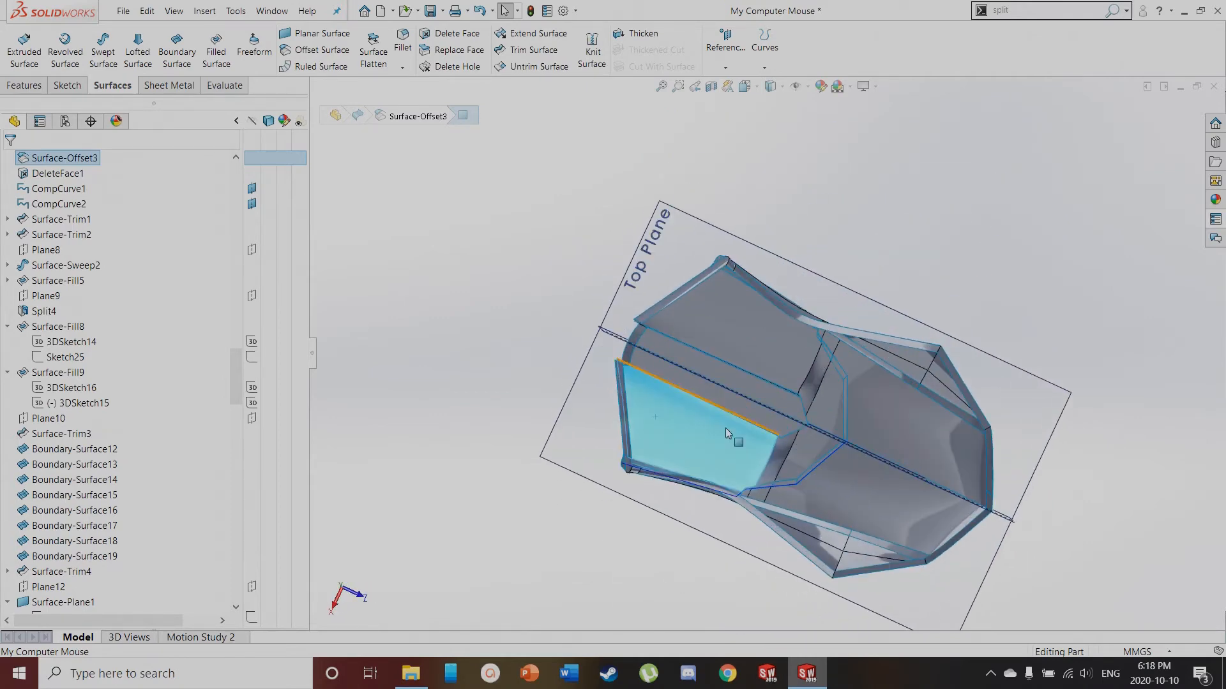
Roll the feature history forward past Surface-Plane2 and highlight the planar surface closing the underside of the mouse
click(501, 386)
scroll(131, 588, down, 5)
drag(110, 474, 115, 501)
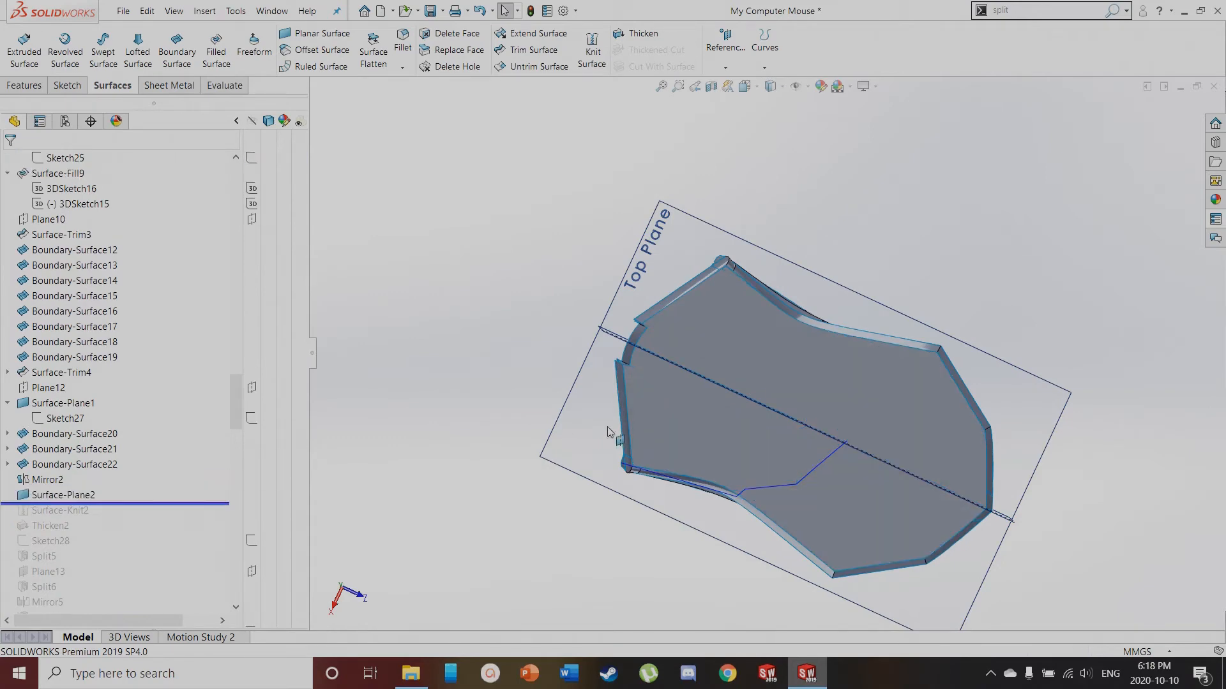
click(941, 475)
middle_drag(941, 476, 539, 549)
scroll(812, 469, down, 3)
middle_drag(811, 462, 745, 437)
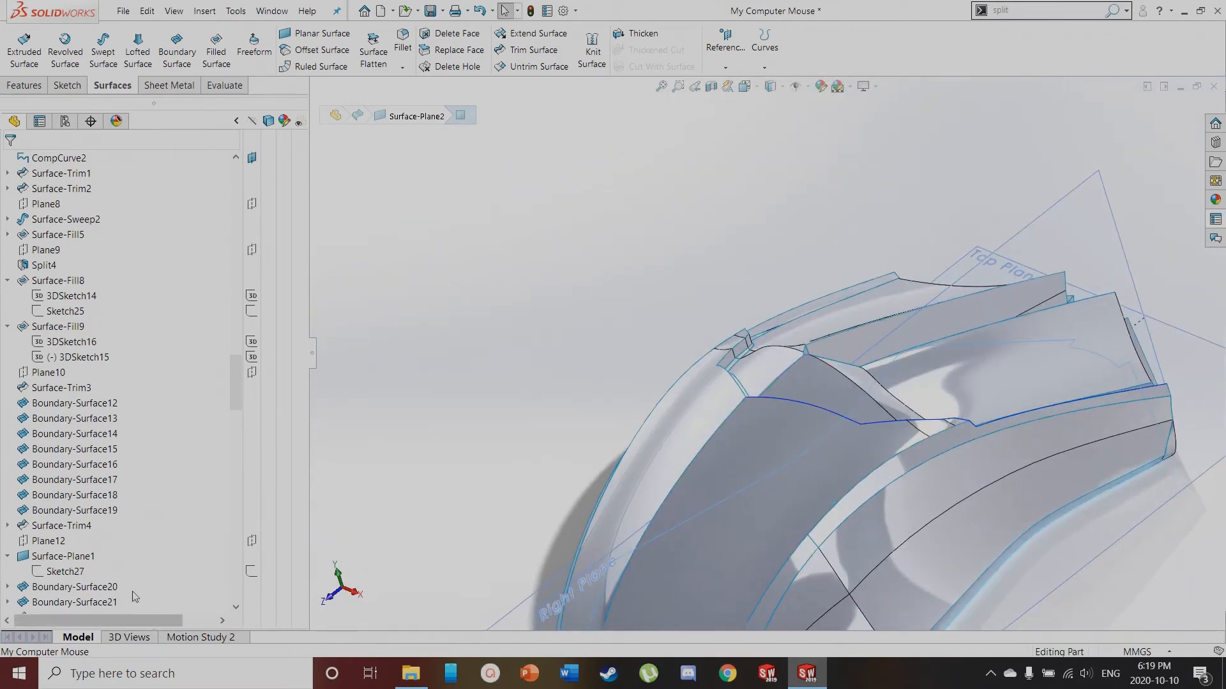
Roll the feature history forward past Surface-Knit2 and inspect the knitted mouse body
scroll(155, 528, down, 4)
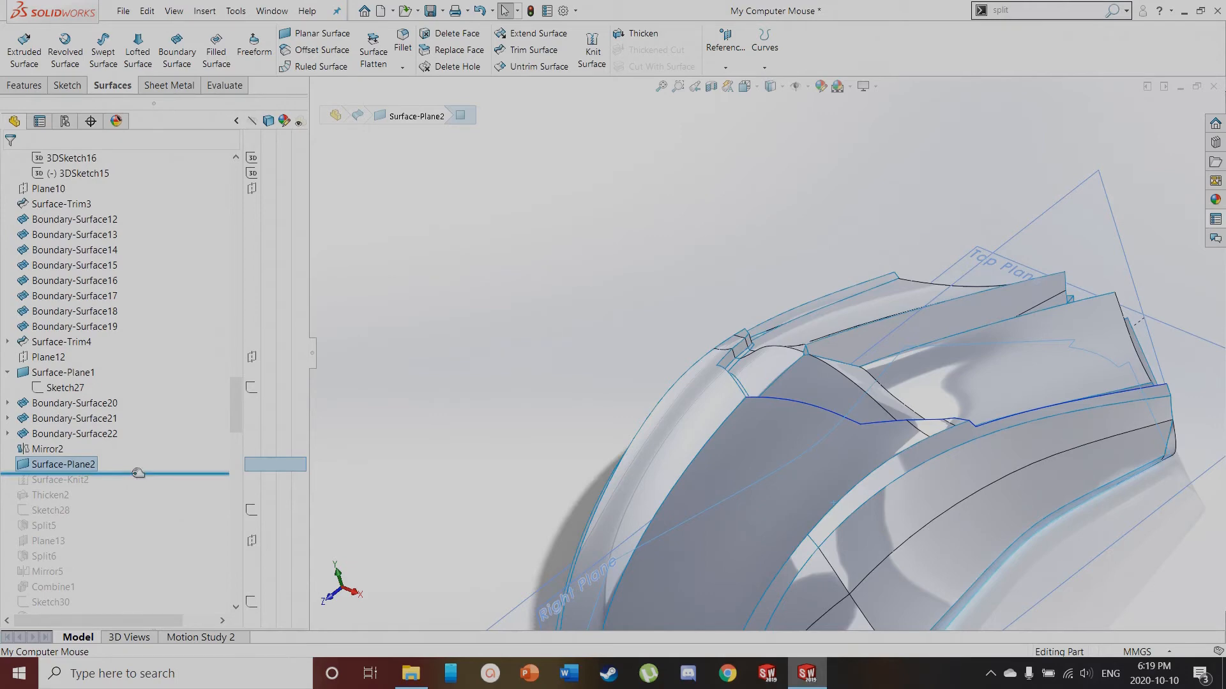
drag(139, 476, 138, 488)
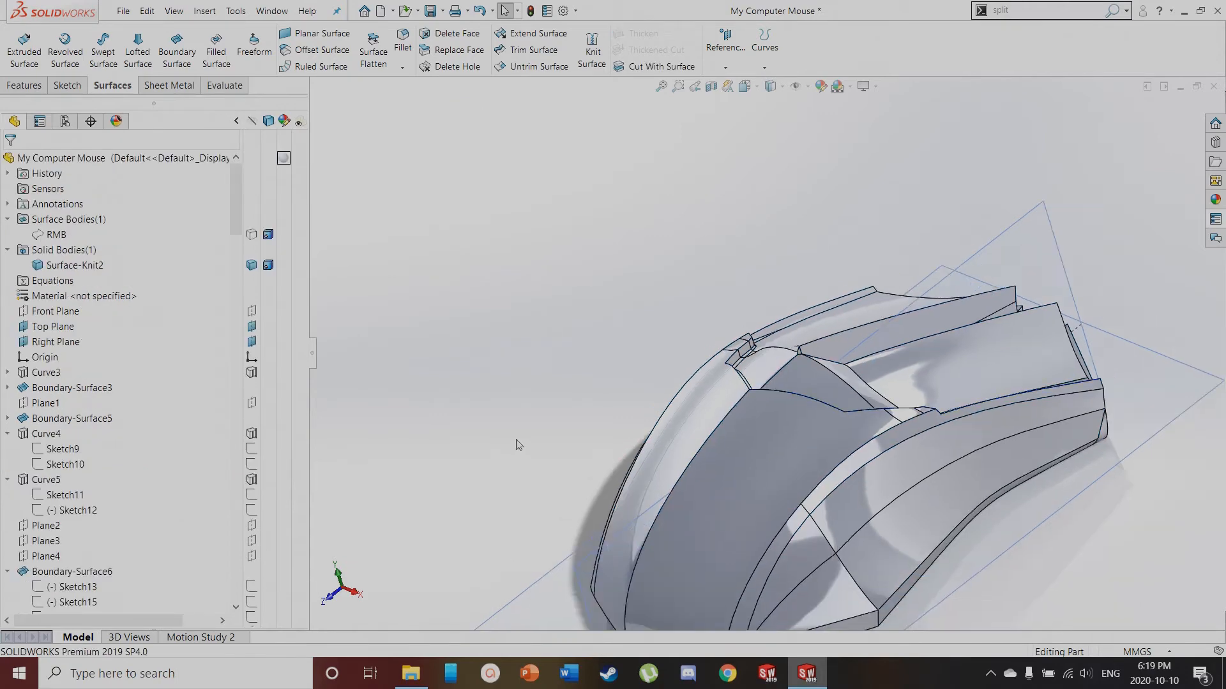
middle_drag(515, 442, 531, 389)
scroll(191, 326, down, 2)
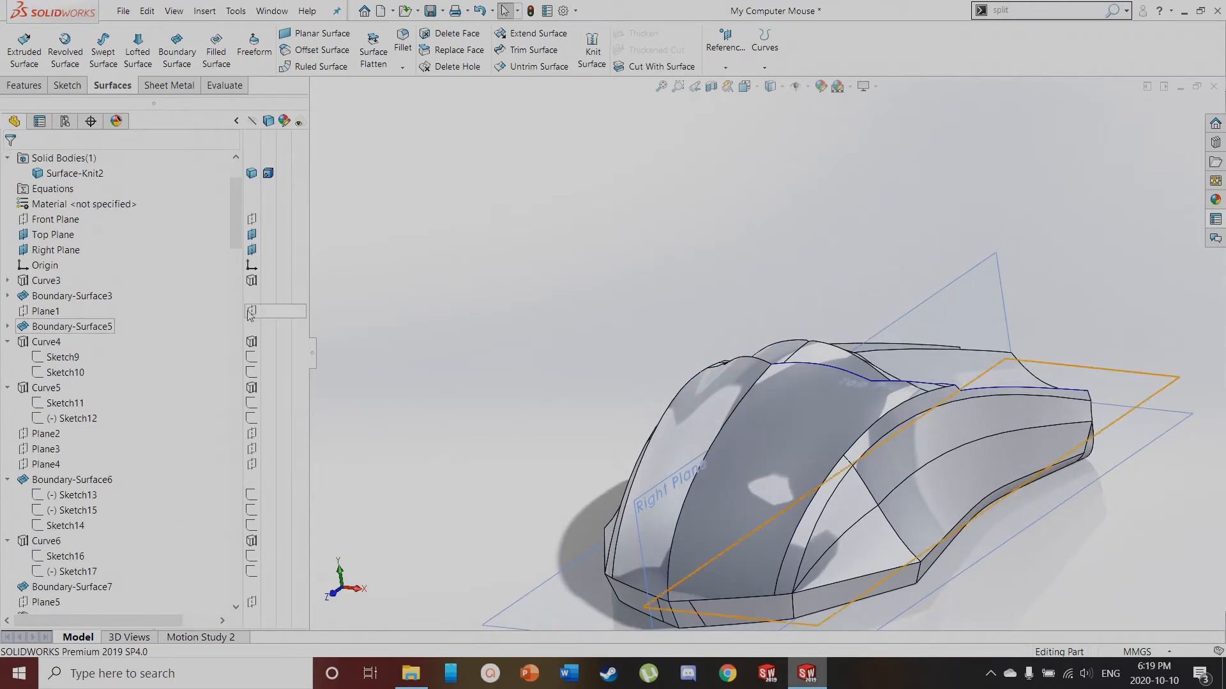
Open the Surface-Knit2 definition and review its selected surfaces, Create solid option and gap control settings
drag(232, 210, 232, 359)
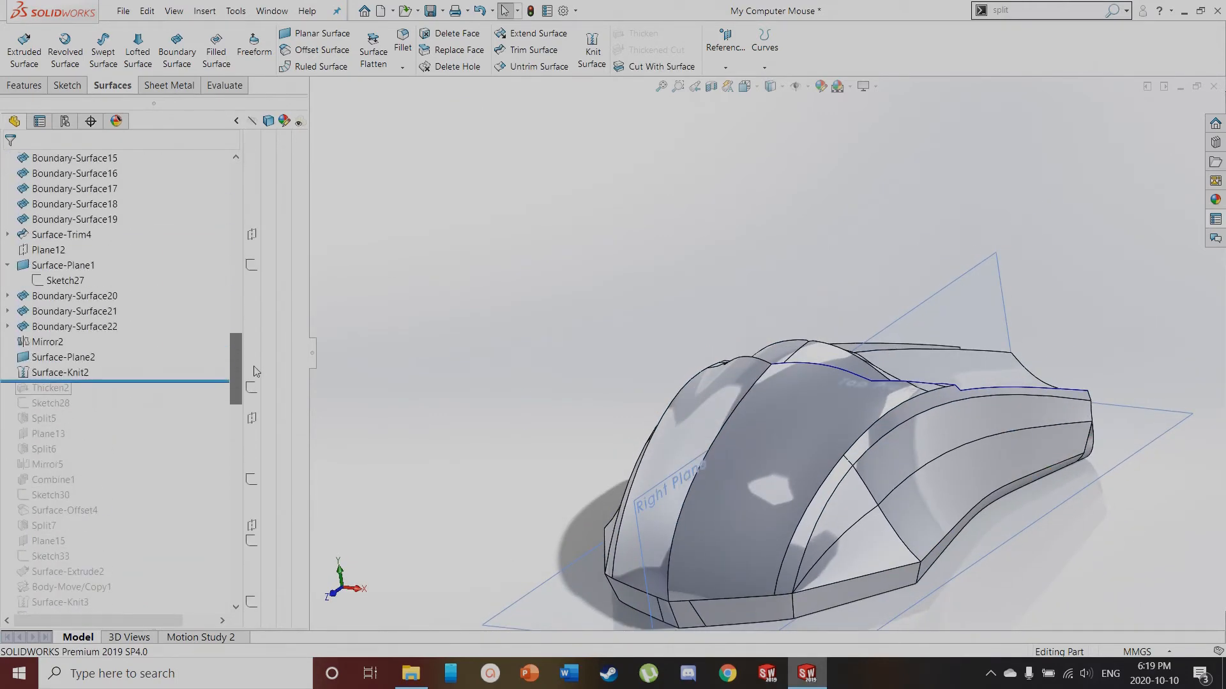
click(79, 404)
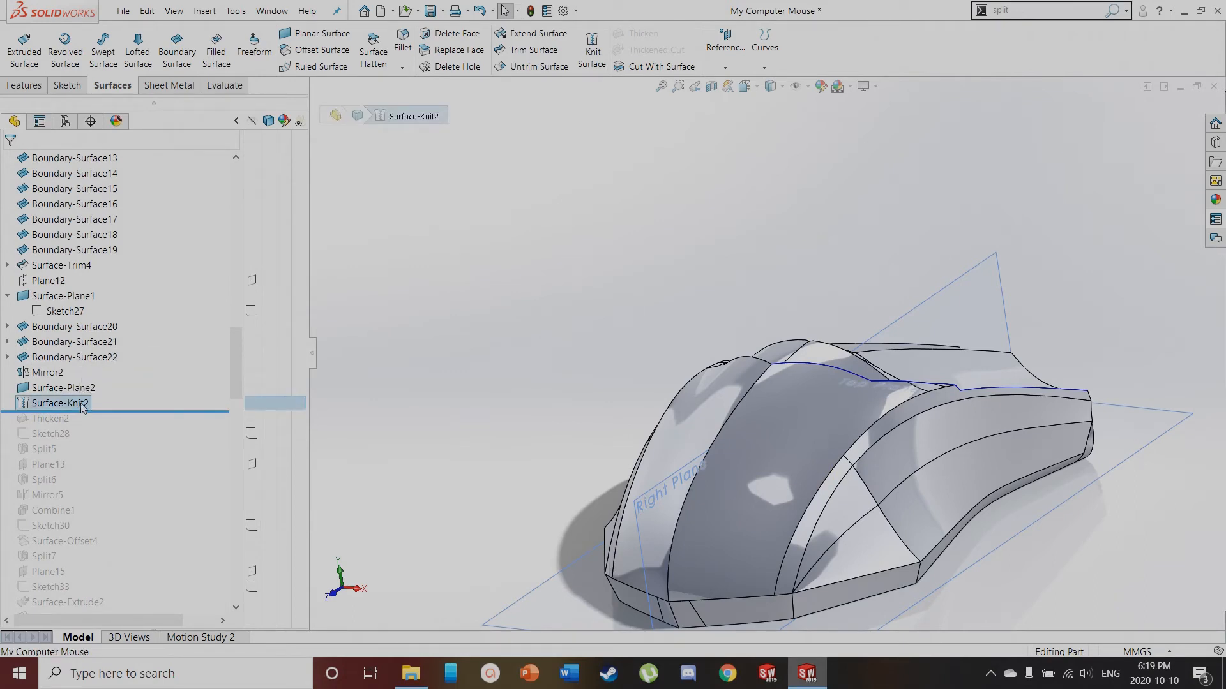
click(81, 404)
click(20, 404)
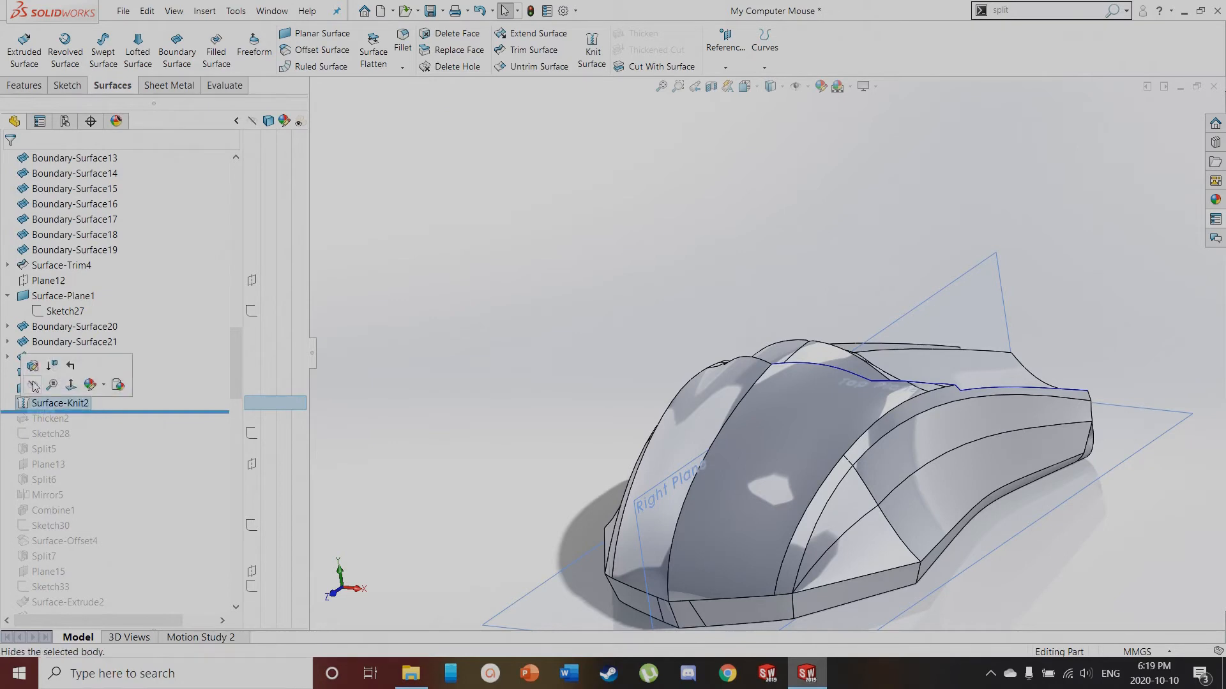
click(32, 365)
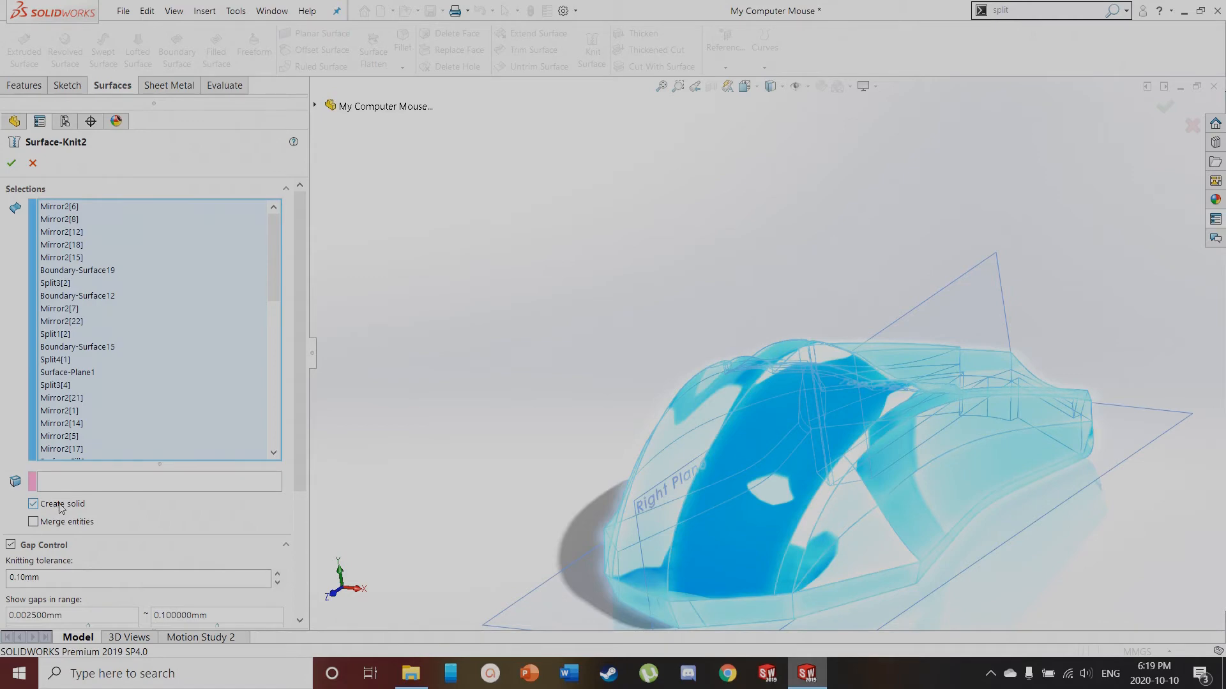
middle_drag(554, 451, 800, 489)
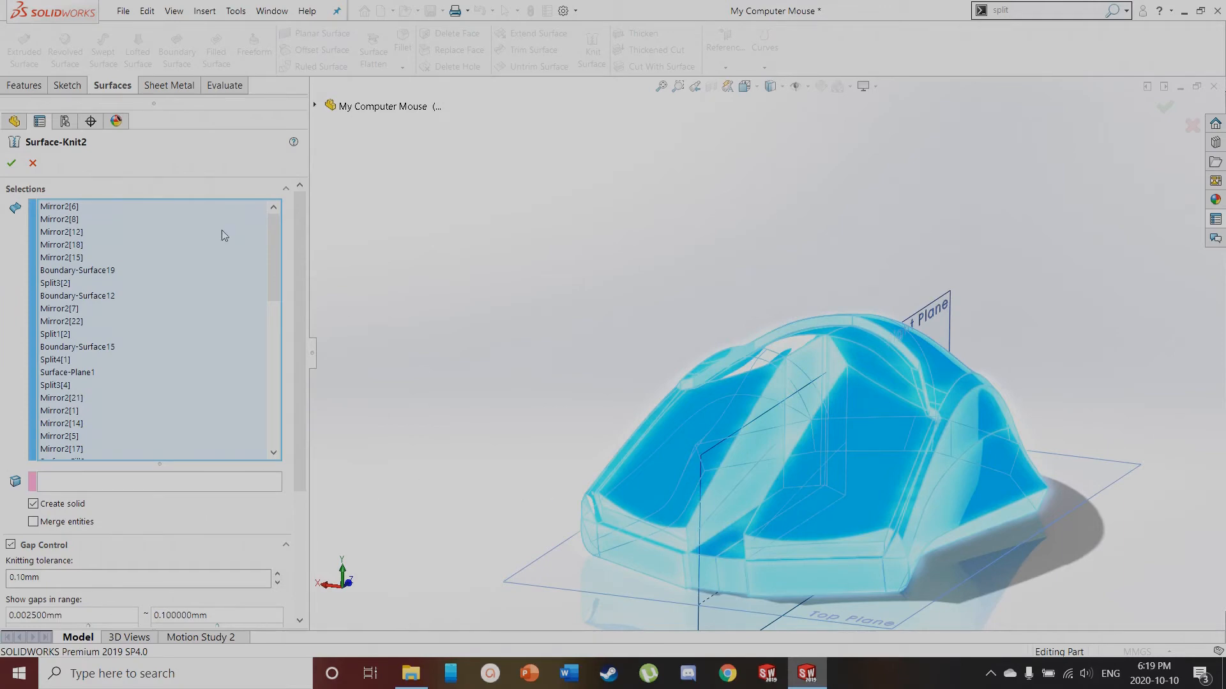
click(12, 163)
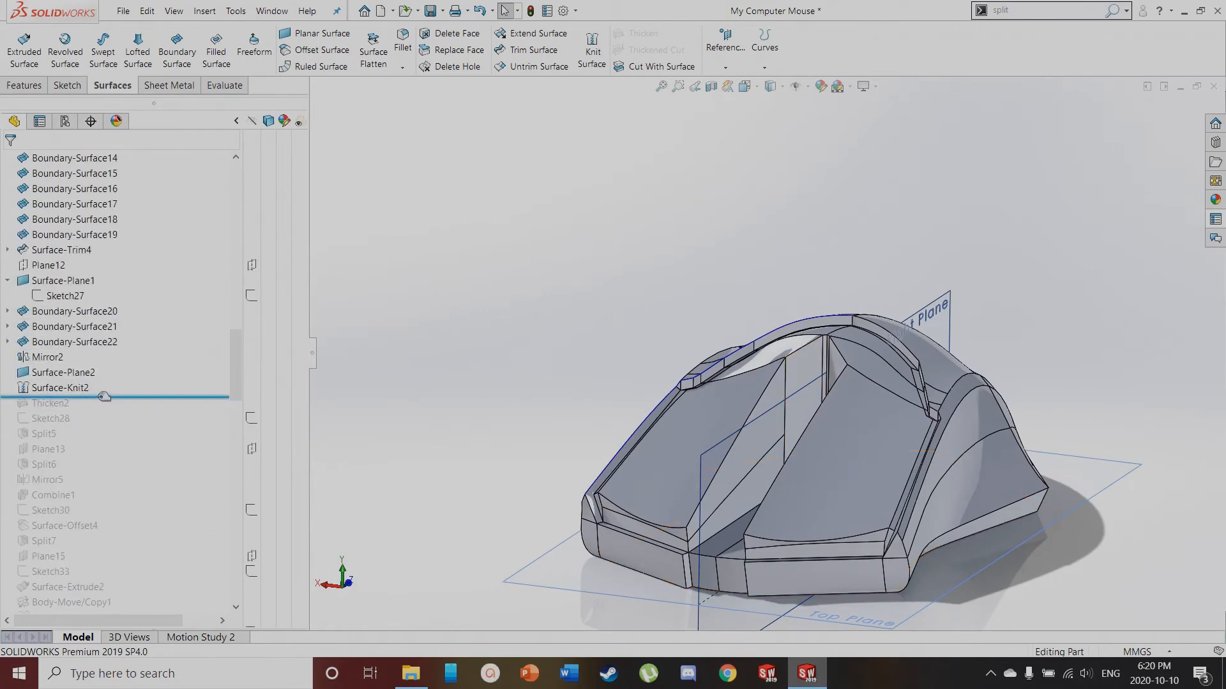
Highlight the RMB surface body and inspect its outline on the mouse from several angles
drag(237, 355, 247, 159)
click(251, 238)
click(469, 402)
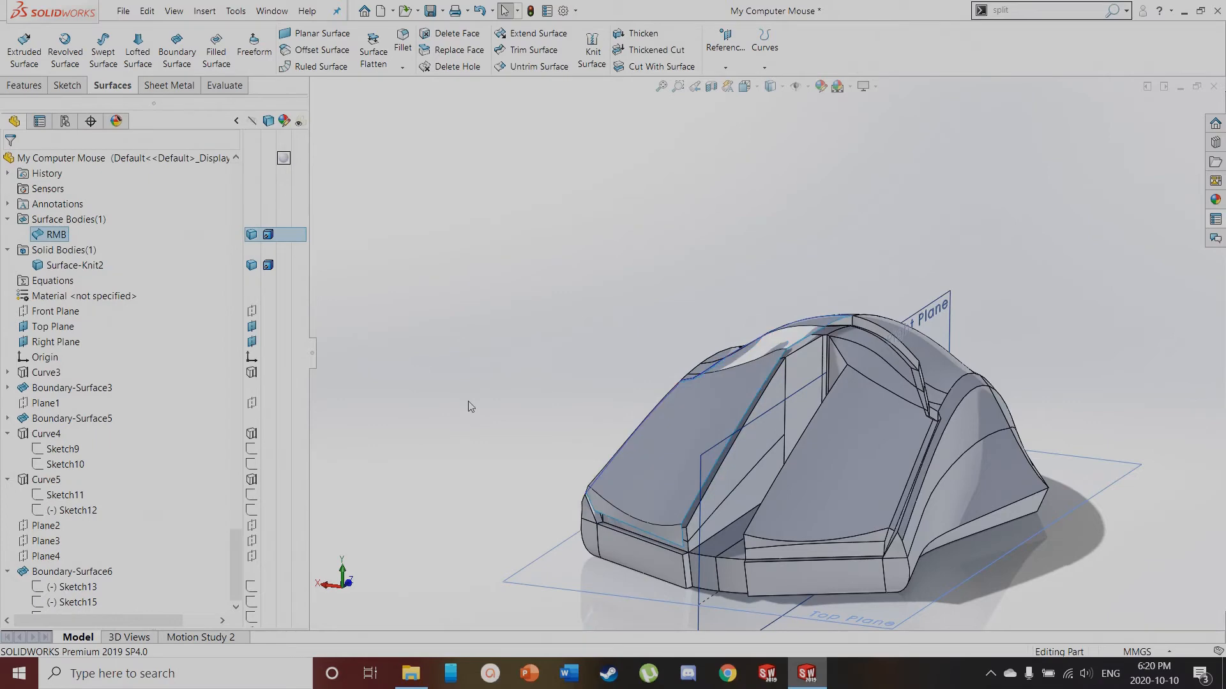
middle_drag(761, 349, 774, 439)
scroll(690, 542, down, 2)
middle_drag(712, 483, 741, 399)
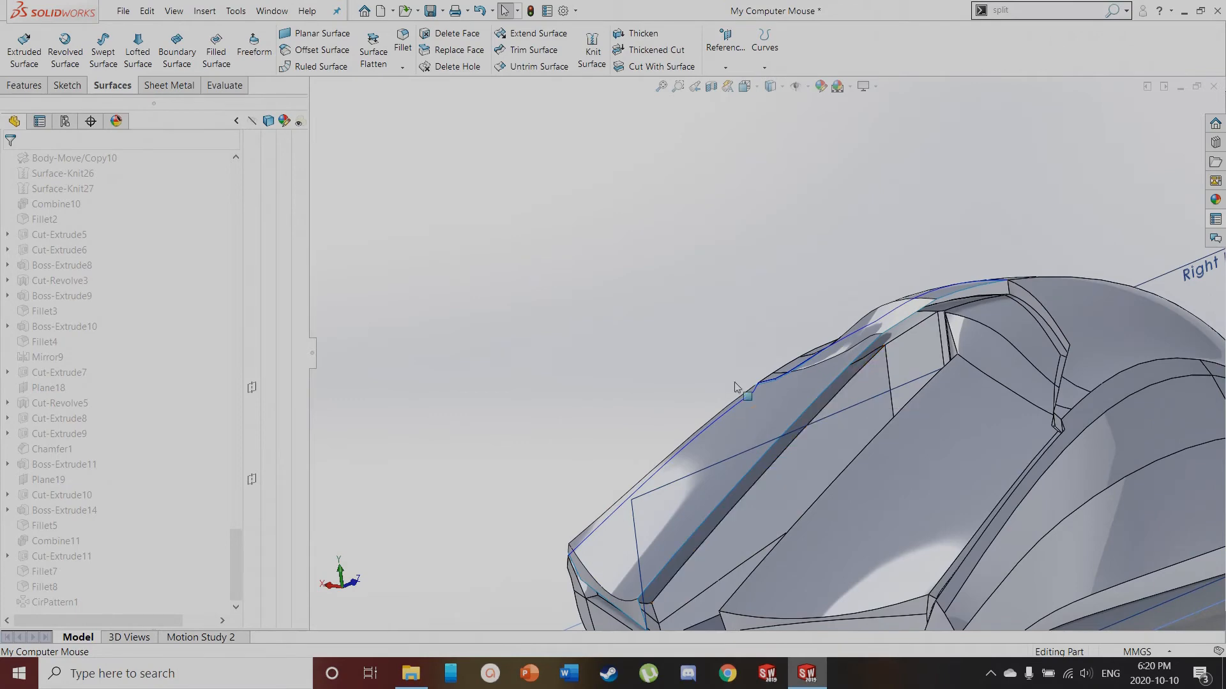
Roll the feature history forward past Thicken2 and inspect the thickened button's edges against the Surface-Offset3 face beneath
drag(236, 558, 235, 357)
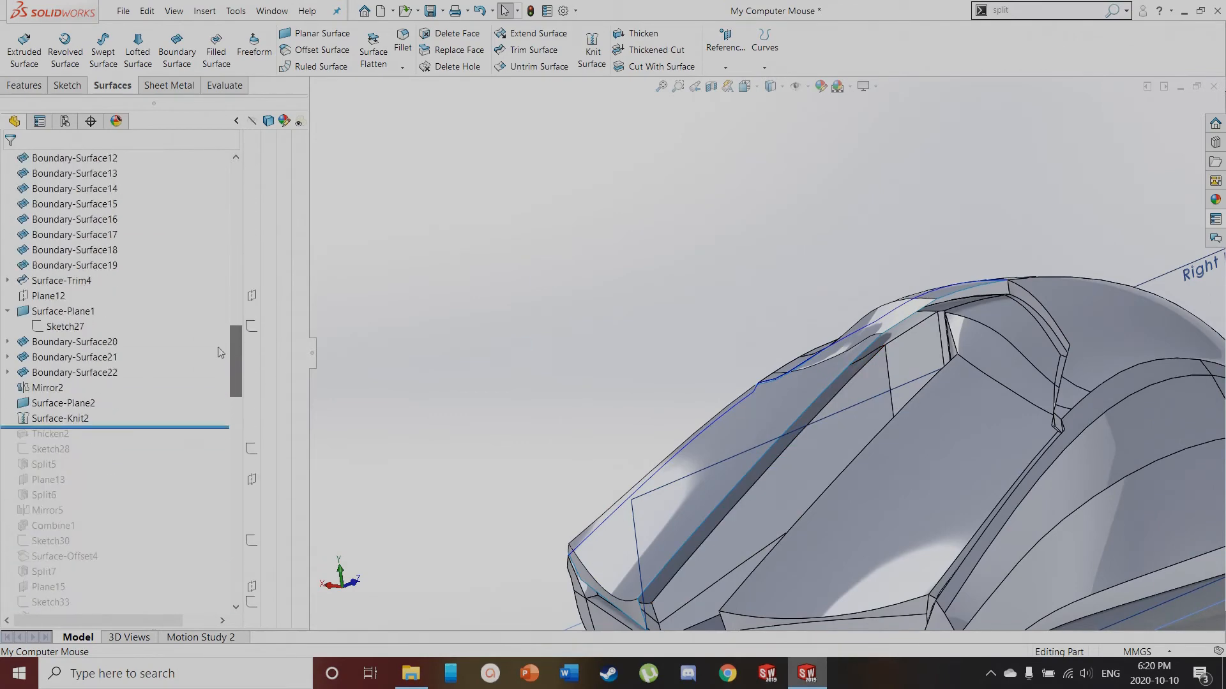
drag(128, 412, 128, 427)
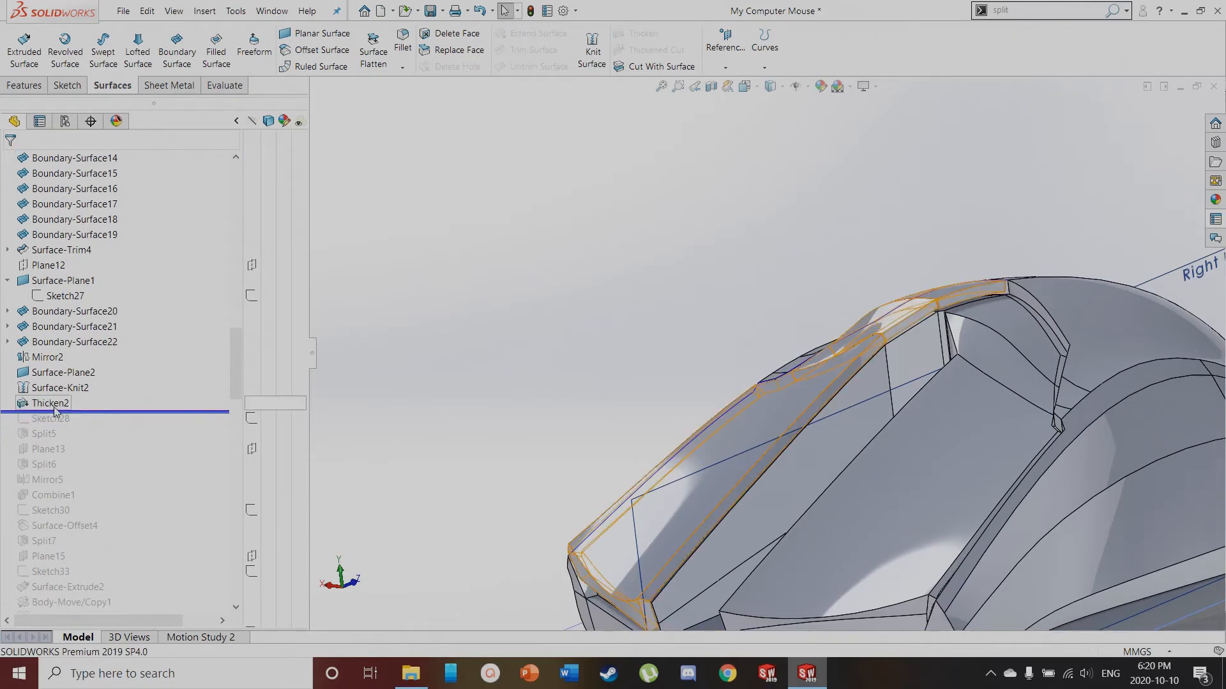
scroll(964, 225, down, 5)
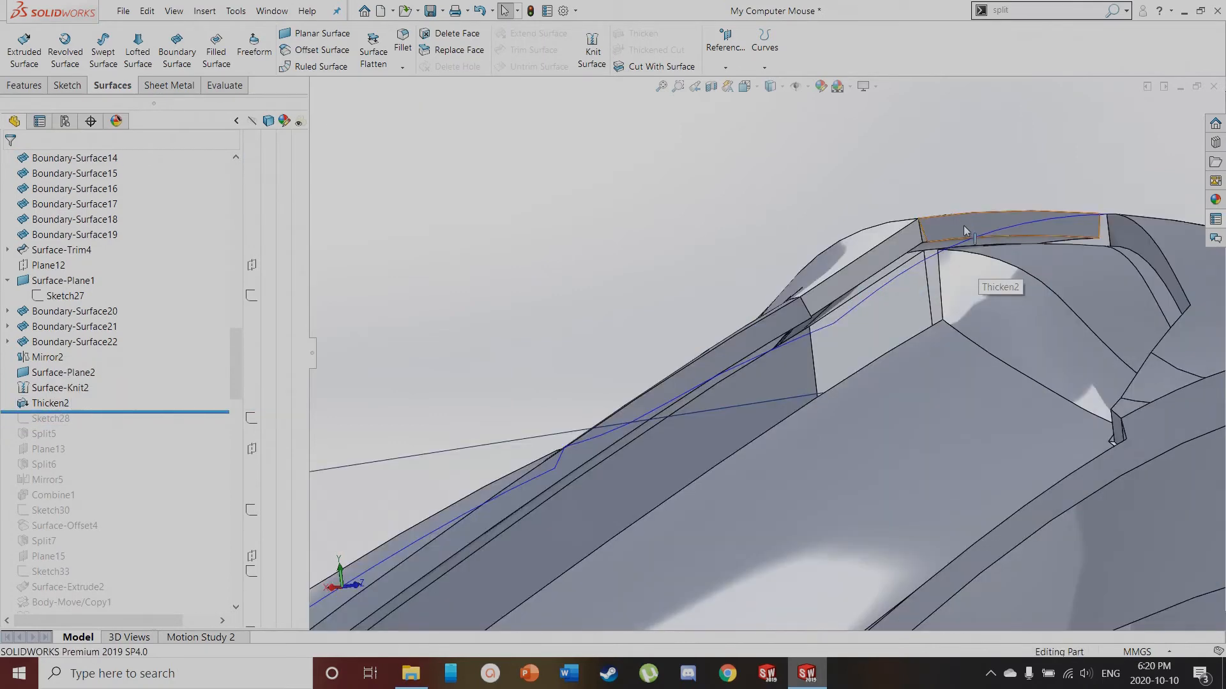
scroll(820, 278, down, 3)
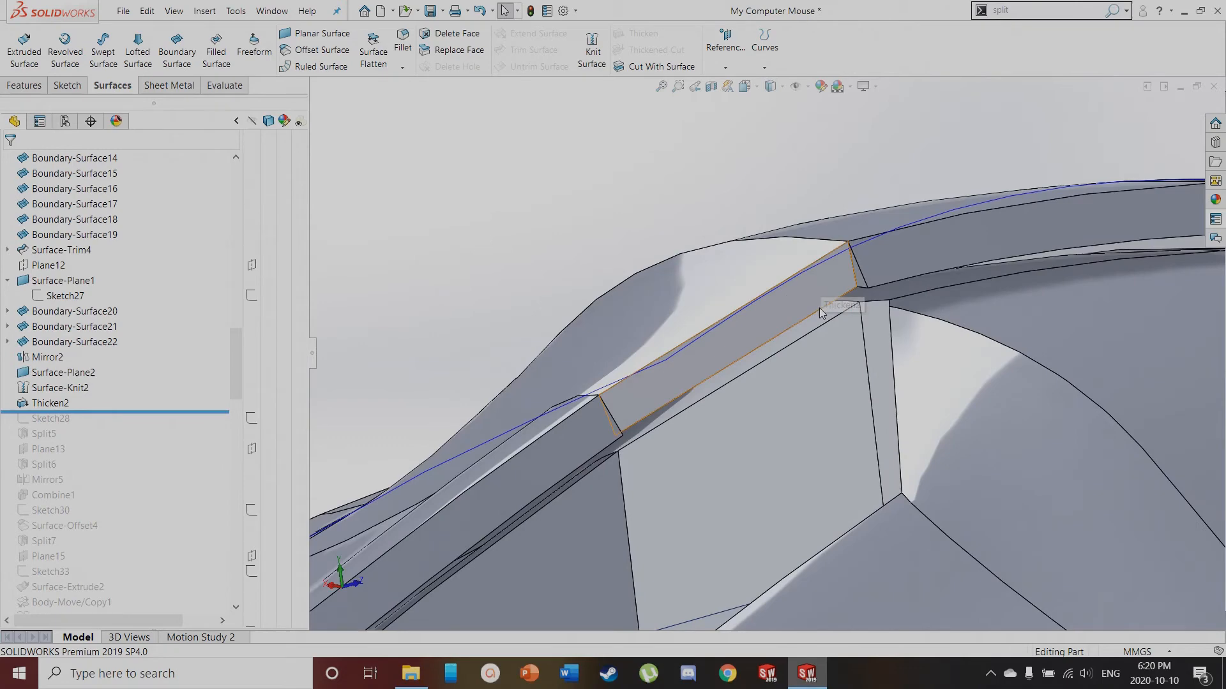
click(805, 330)
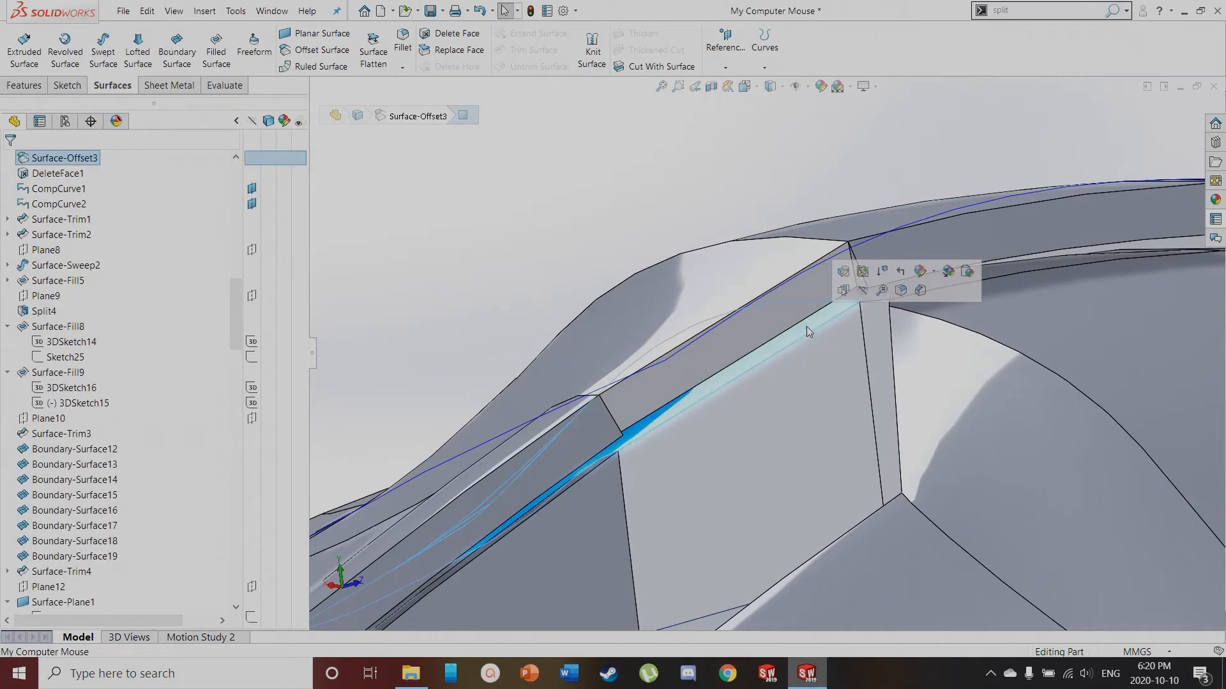
drag(696, 363, 305, 467)
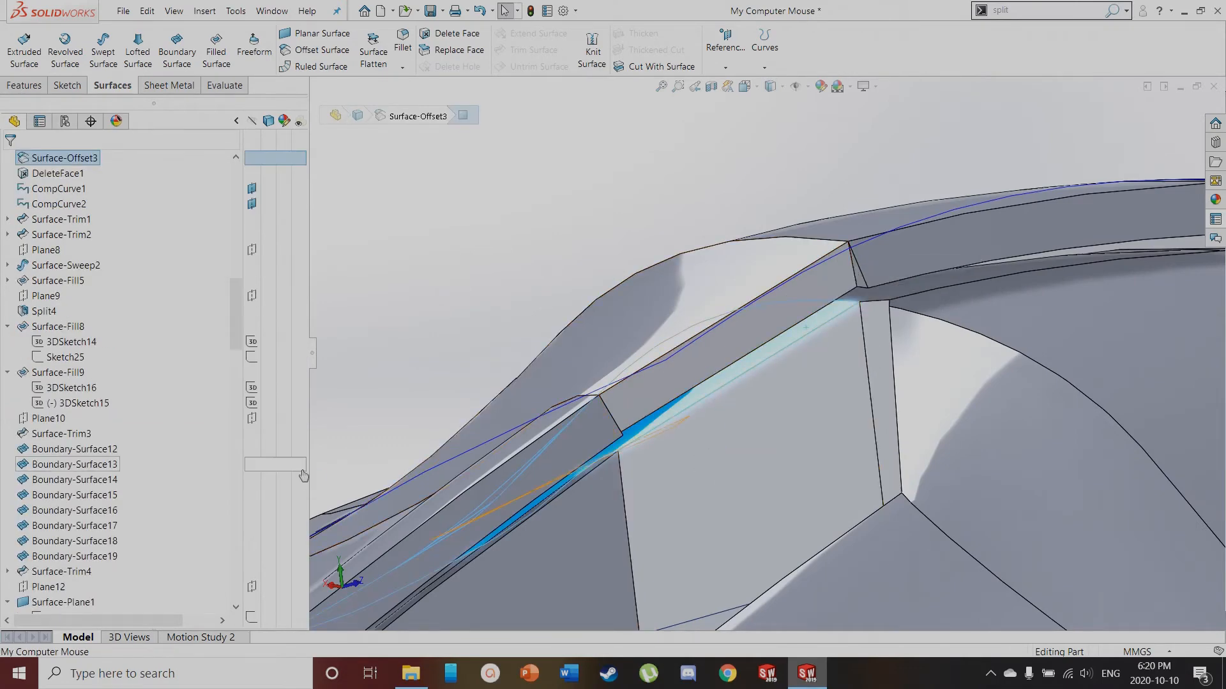
middle_drag(629, 319, 665, 403)
scroll(661, 399, up, 3)
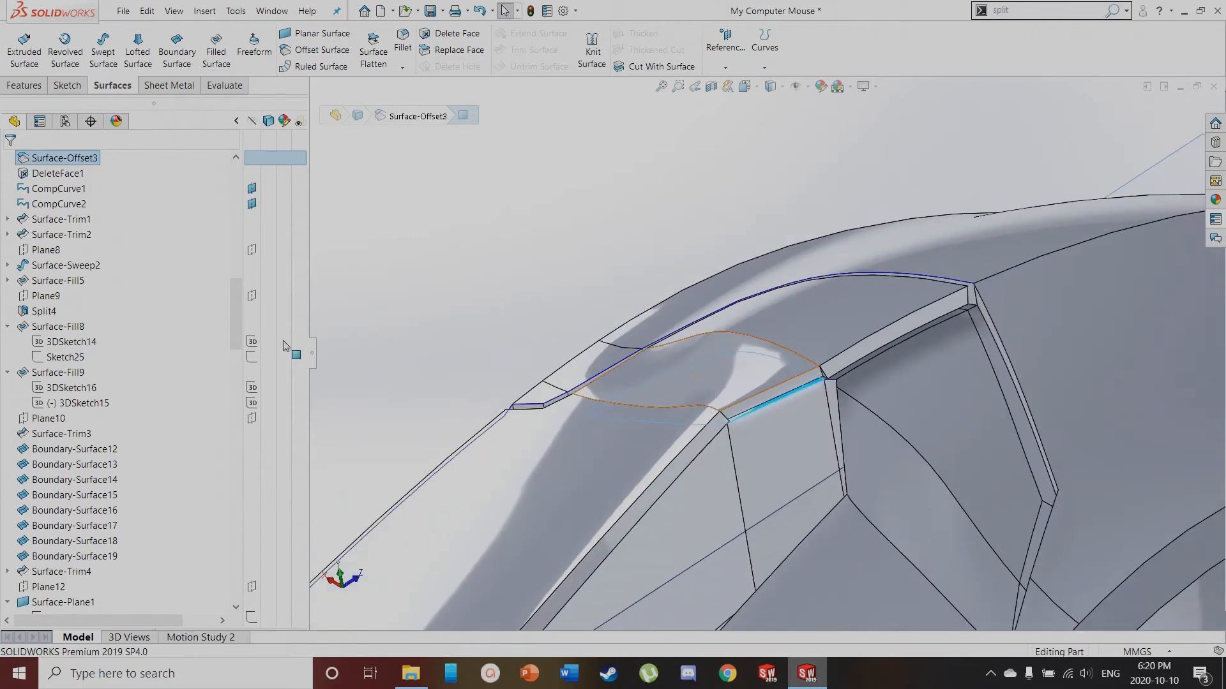
Highlight the Surface-Knit2 and RMB solid bodies in turn to tell the mouse base from the button
drag(235, 292, 236, 163)
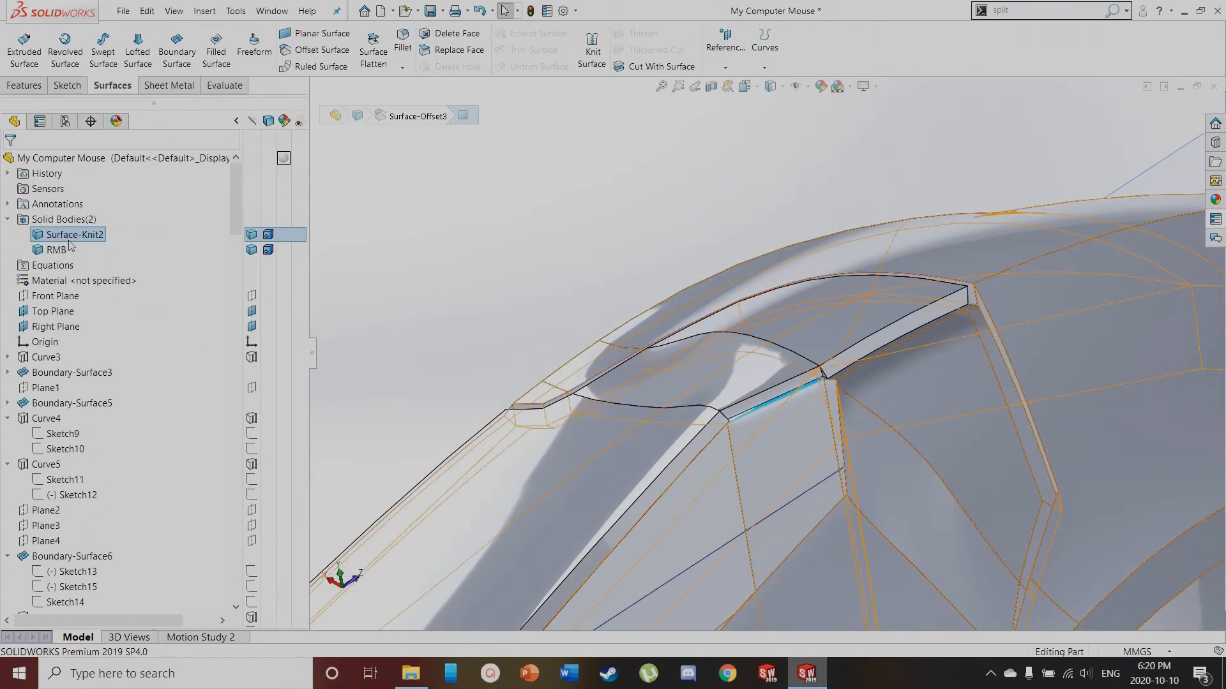
click(73, 235)
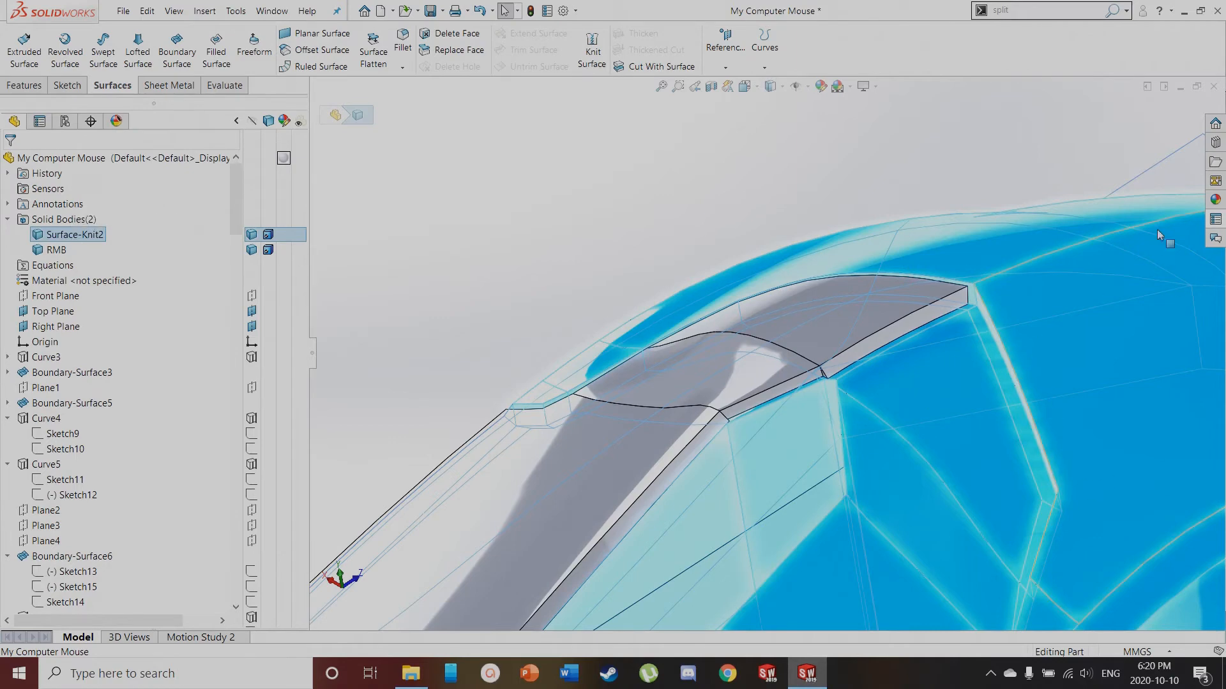
click(57, 249)
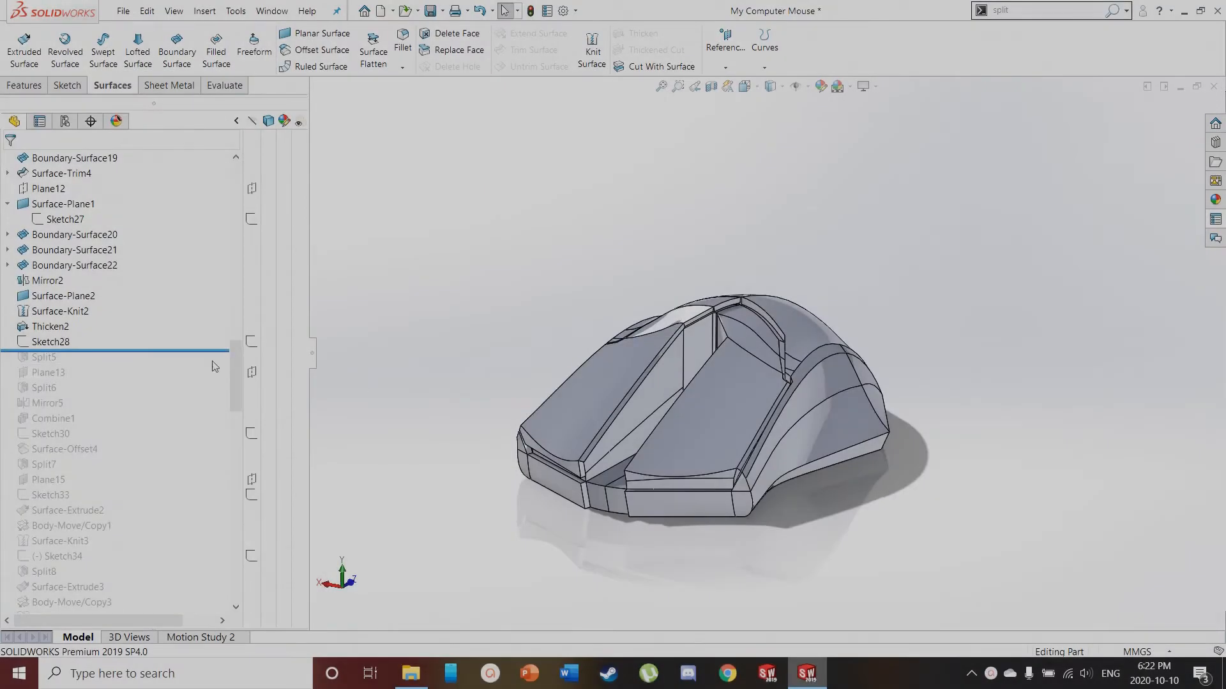
scroll(214, 366, up, 15)
click(74, 235)
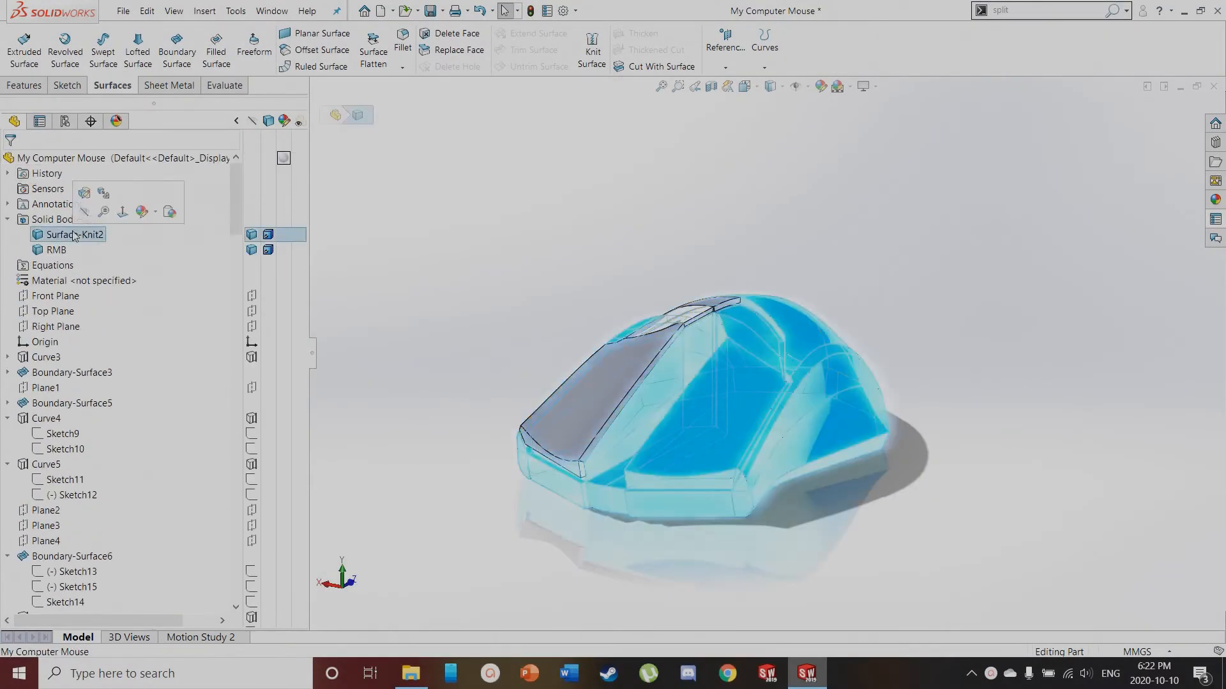
click(63, 251)
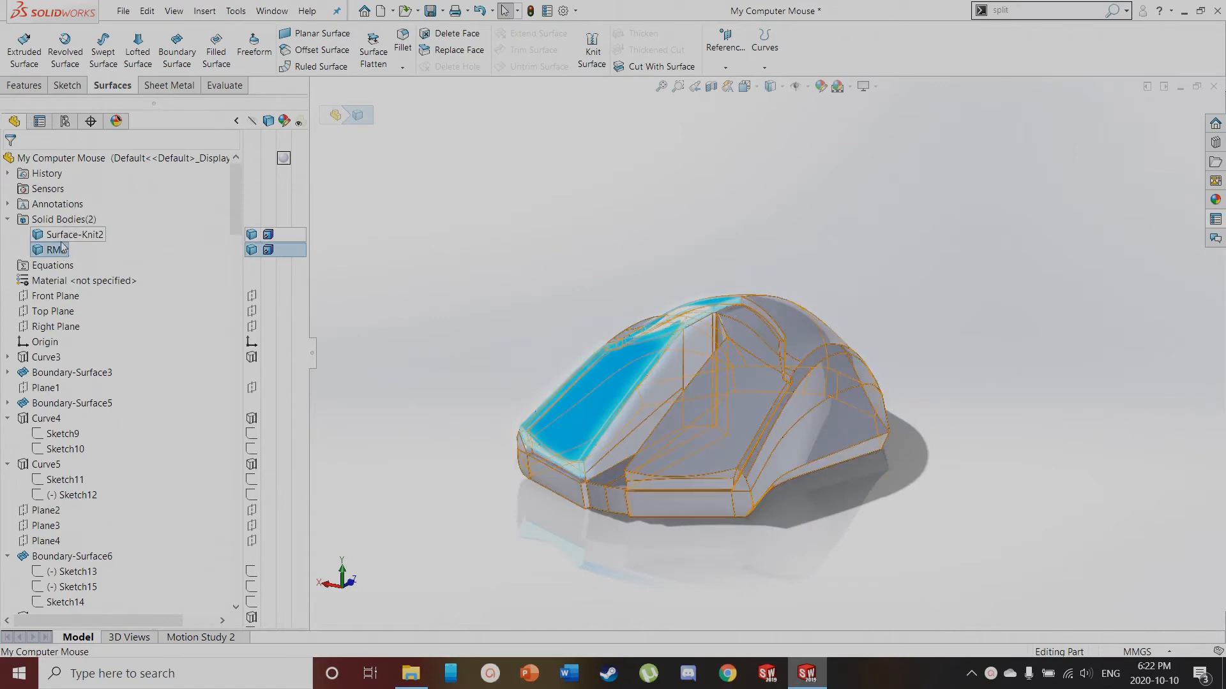
click(480, 390)
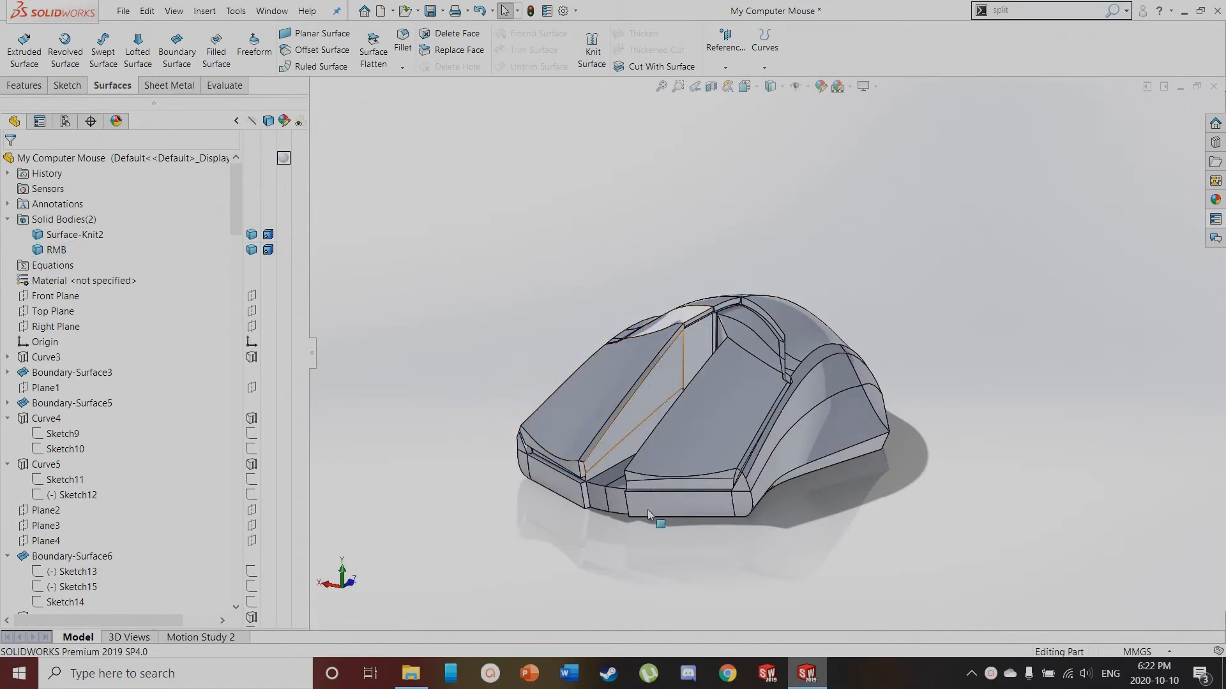
Show Sketch28 on the mouse model
scroll(666, 521, down, 3)
mouse_move(236, 211)
mouse_down()
mouse_move(248, 425)
mouse_move(251, 404)
mouse_up()
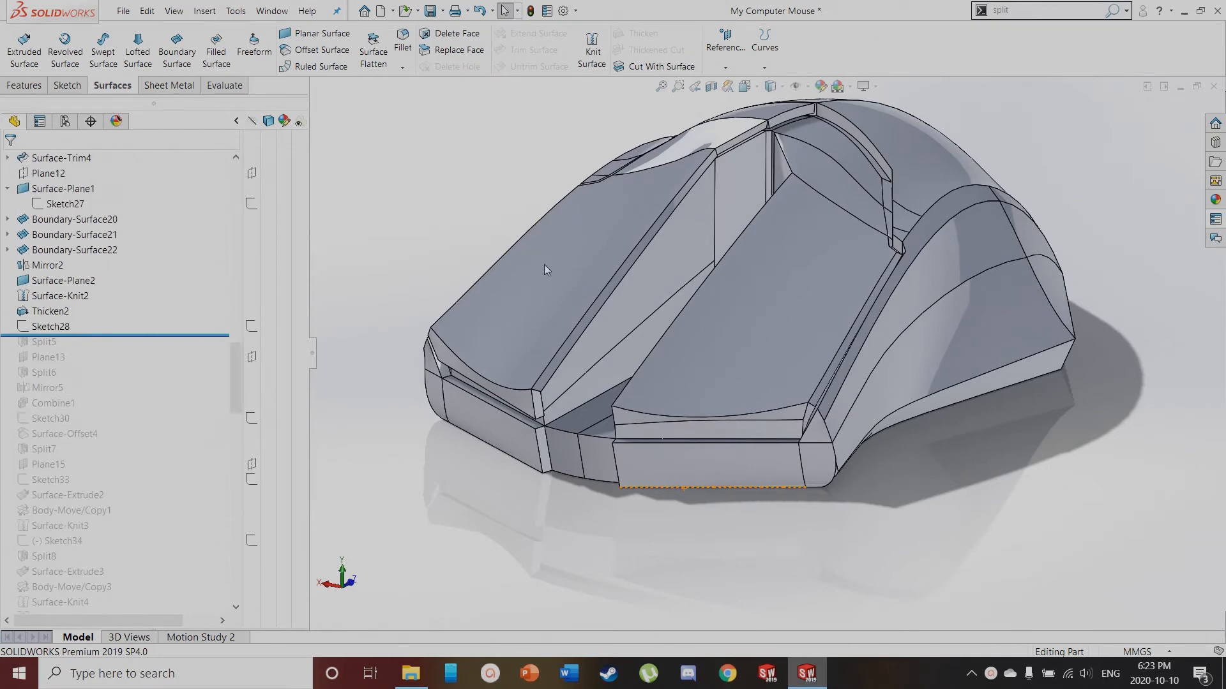
middle_drag(907, 187, 744, 127)
scroll(744, 122, down, 2)
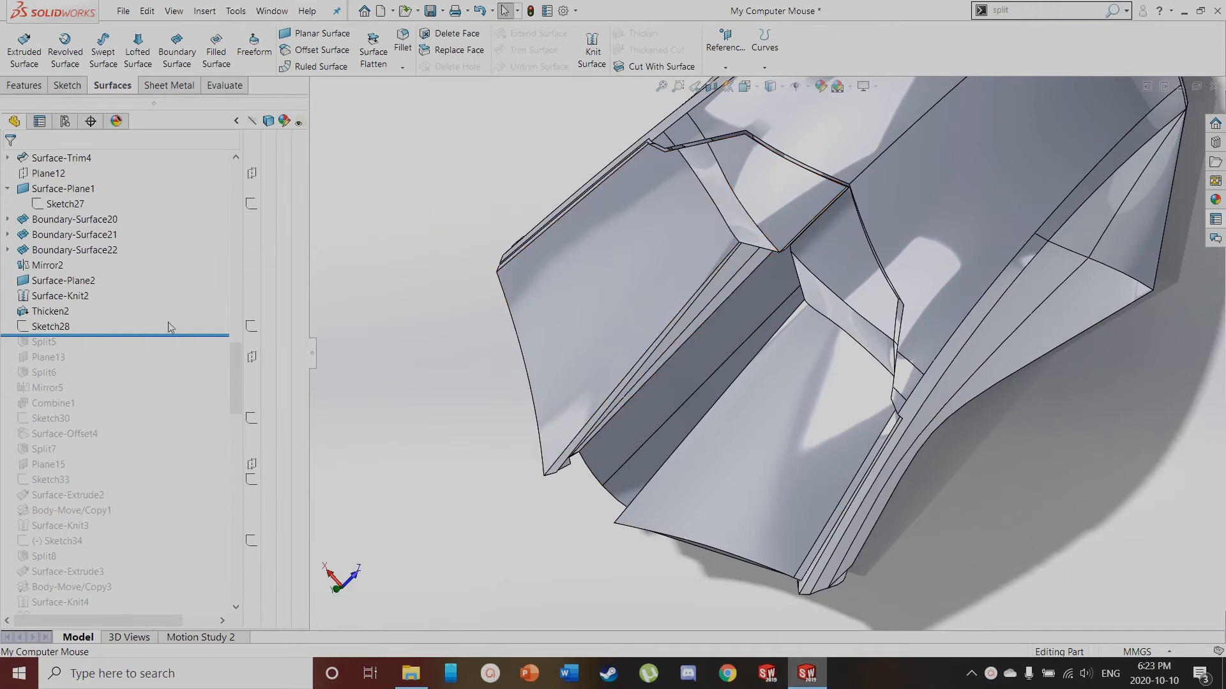
click(47, 328)
click(249, 328)
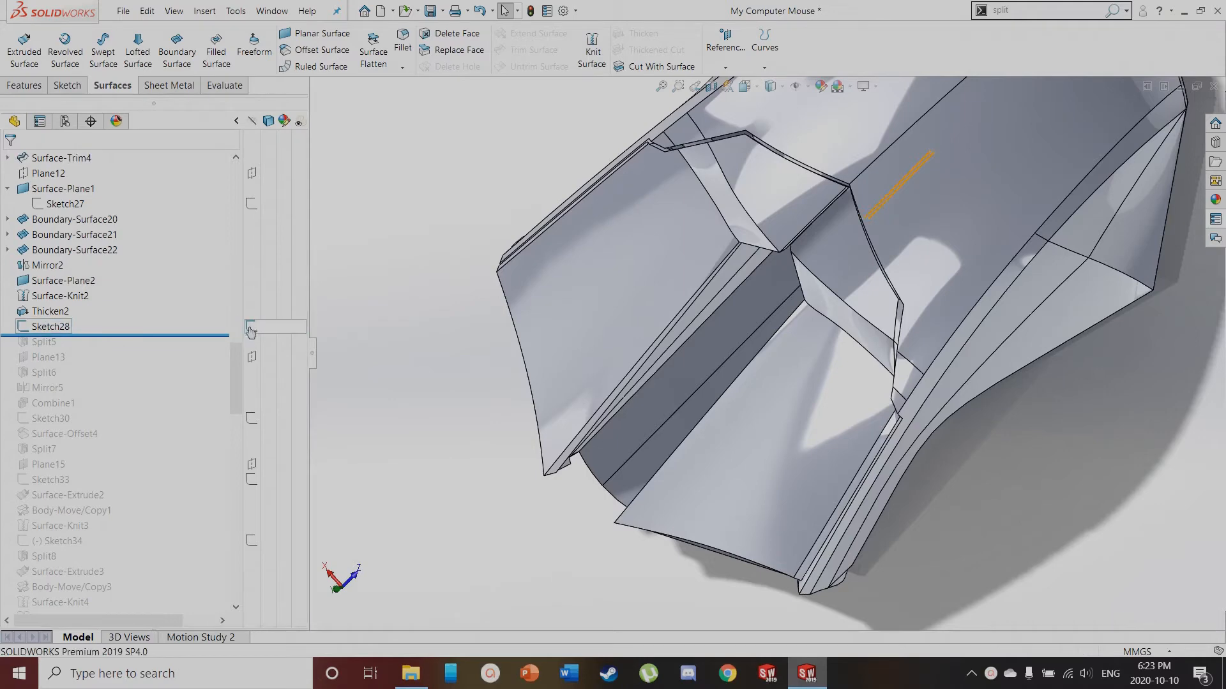
View the model normal to Sketch28 and examine the narrow profile beside the mouse's centre line
scroll(617, 340, up, 4)
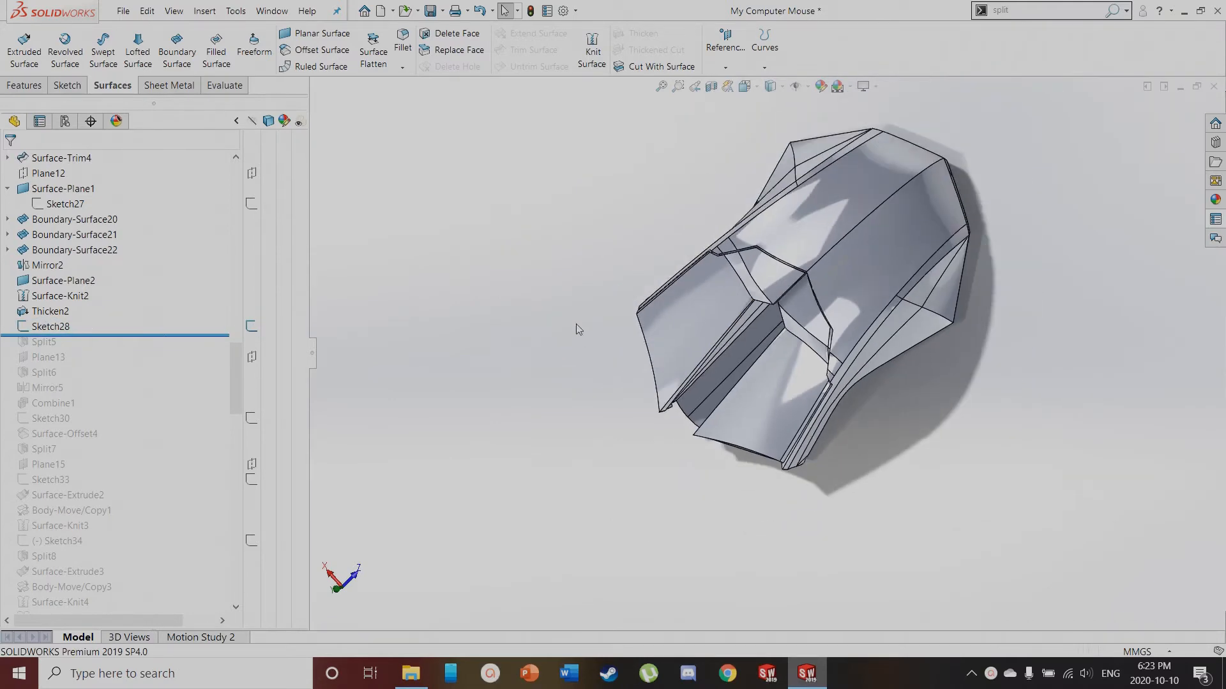
key(ctrl+8)
scroll(815, 275, down, 3)
scroll(753, 297, down, 3)
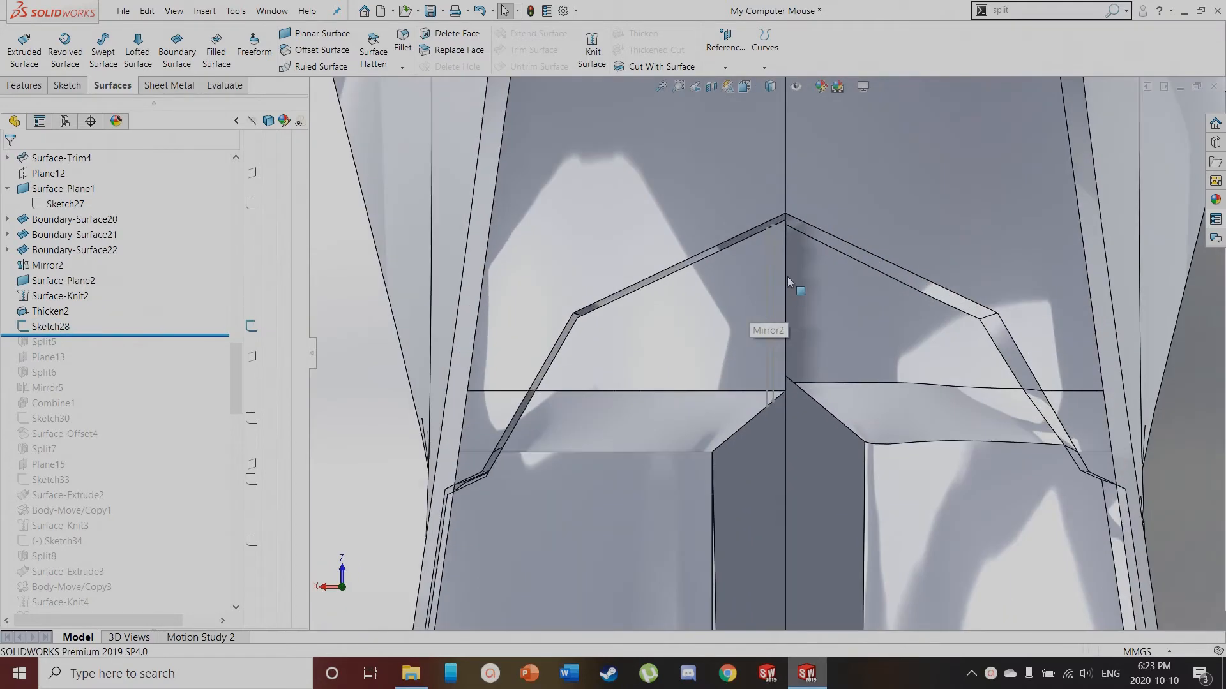
click(766, 250)
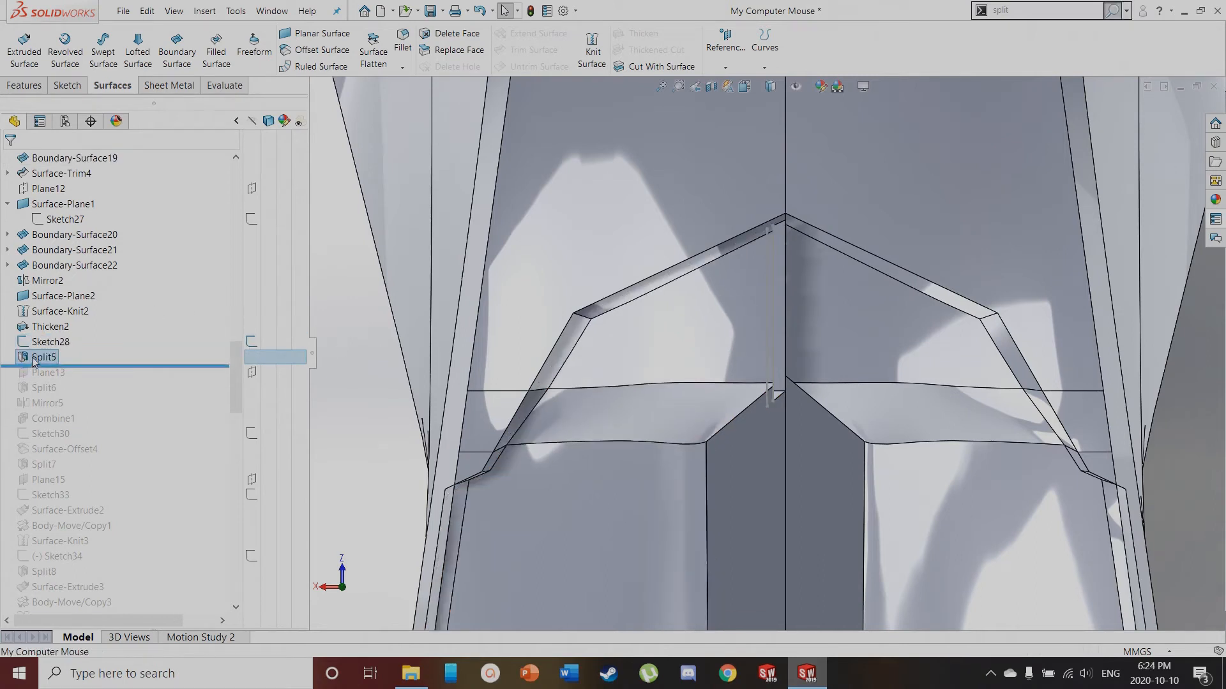
Highlight the strip produced by Split5 and the Surface-Offset3 face beside it
click(39, 359)
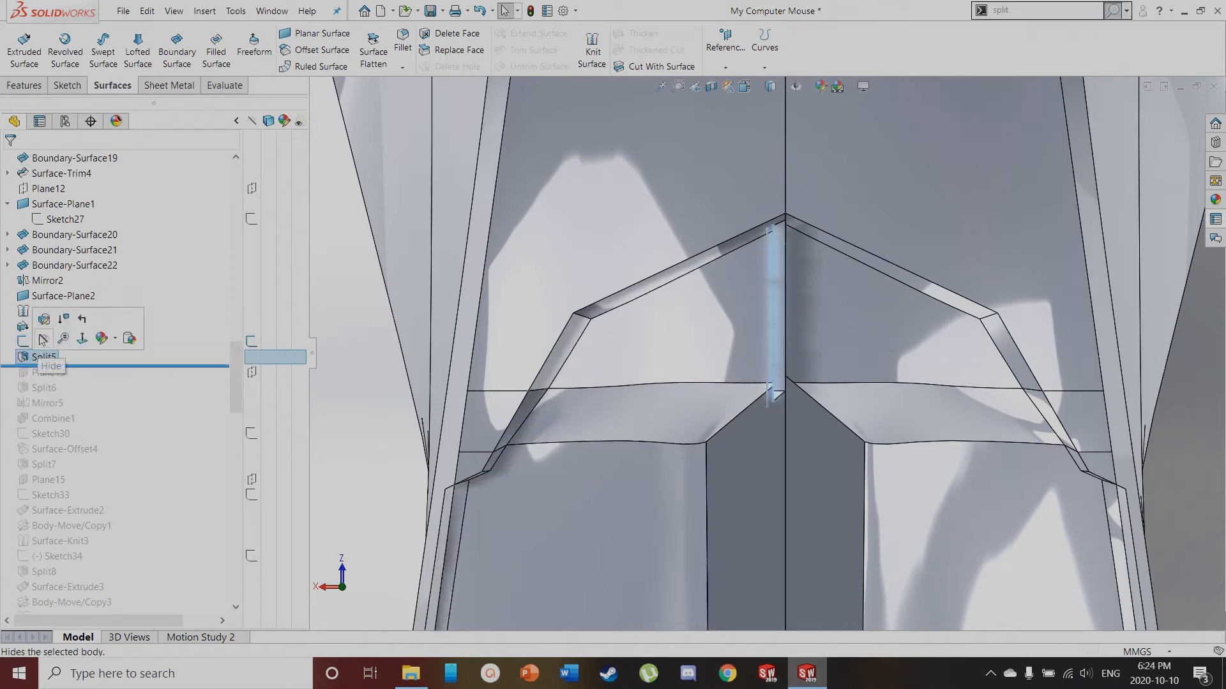
key(Escape)
key(Escape)
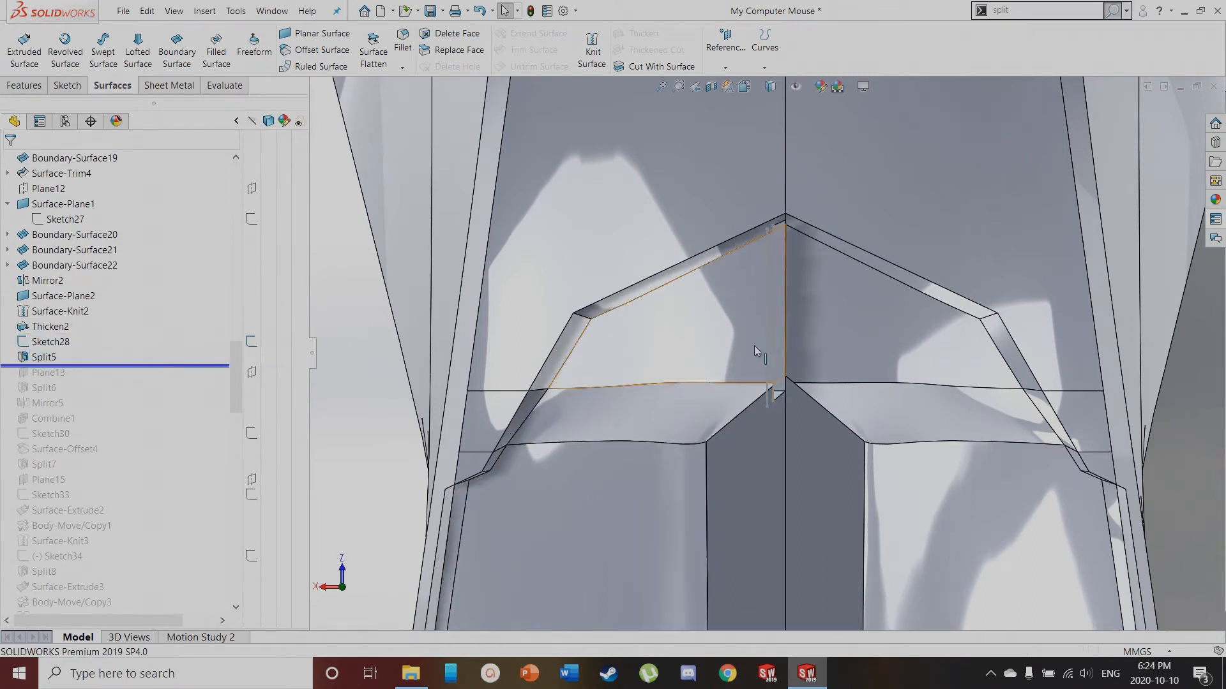
click(743, 310)
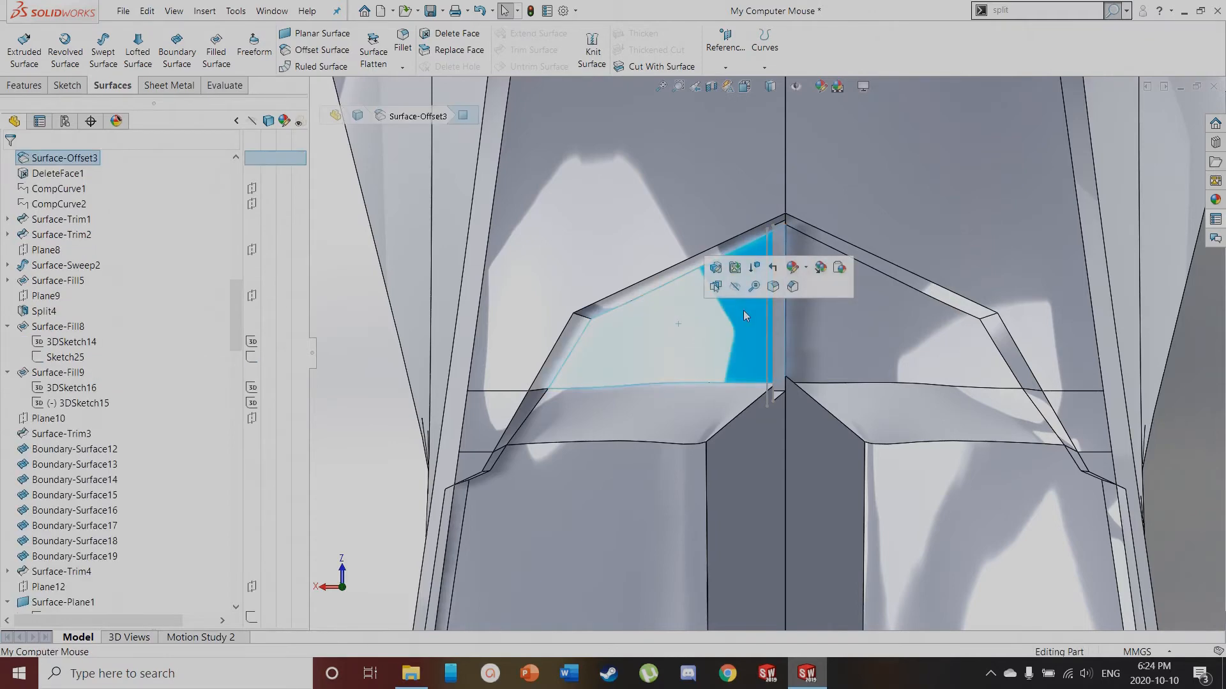
Examine the split bodies up close, highlighting the dark button face and the narrow strip along the centre line
scroll(767, 311, down, 2)
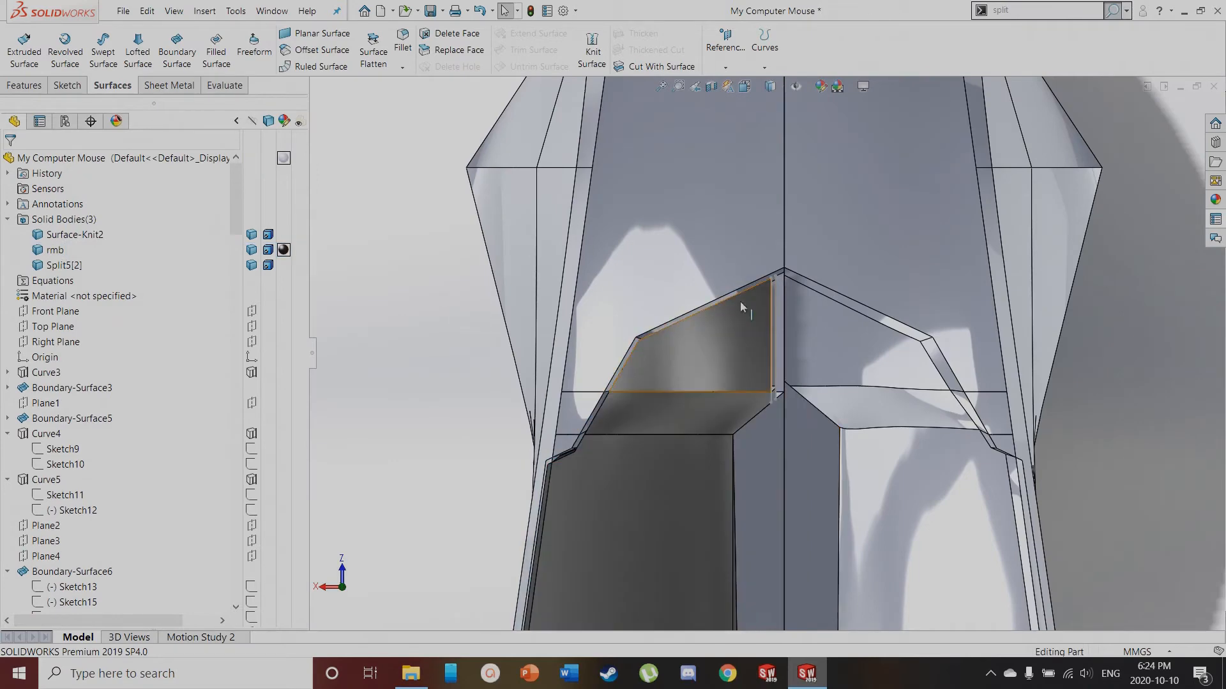
scroll(740, 302, down, 5)
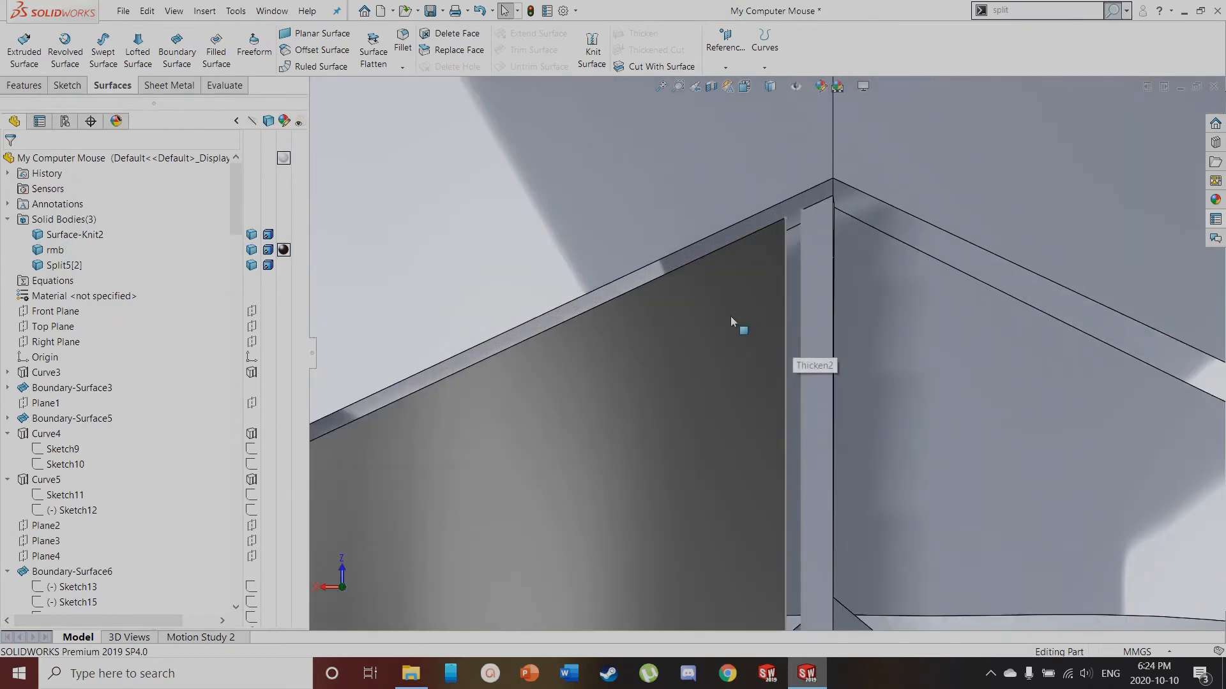
click(731, 318)
scroll(733, 377, up, 5)
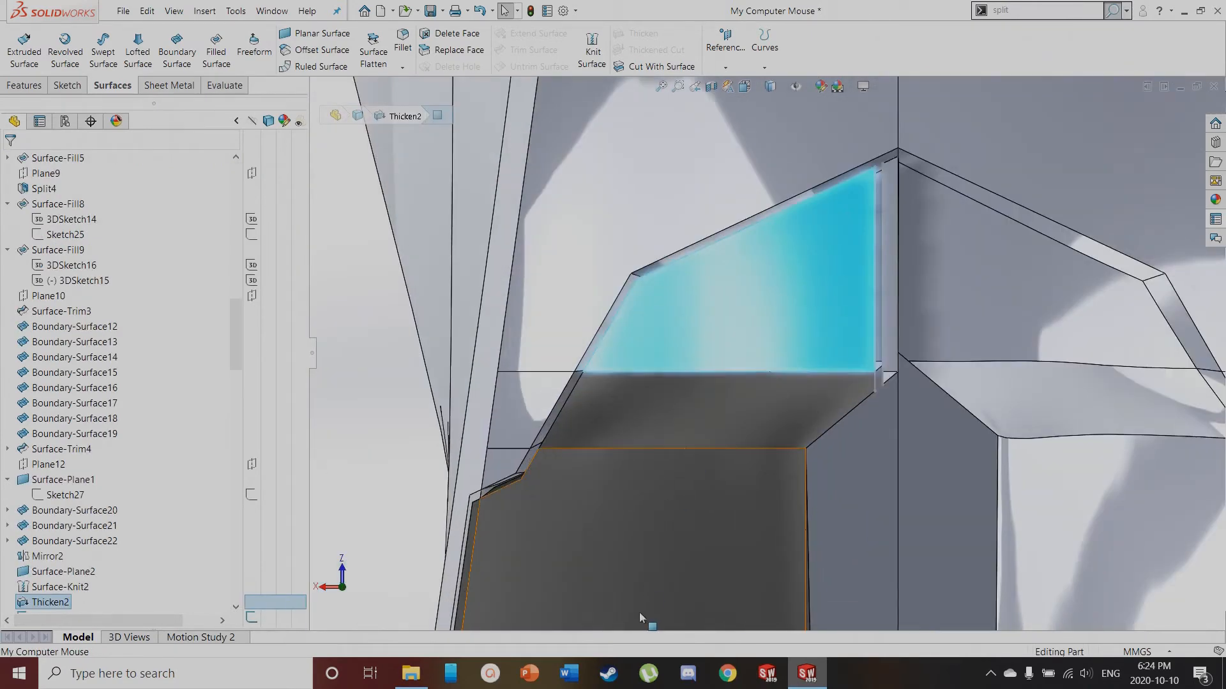
scroll(945, 226, down, 3)
click(859, 191)
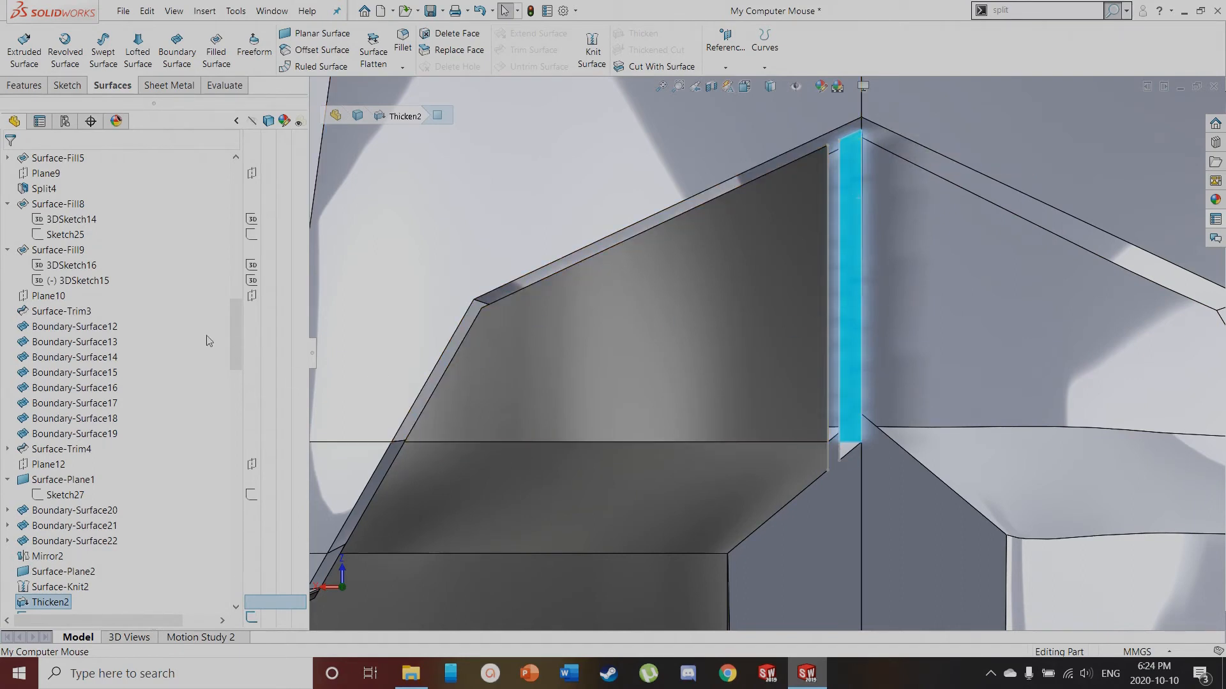
scroll(235, 313, down, 4)
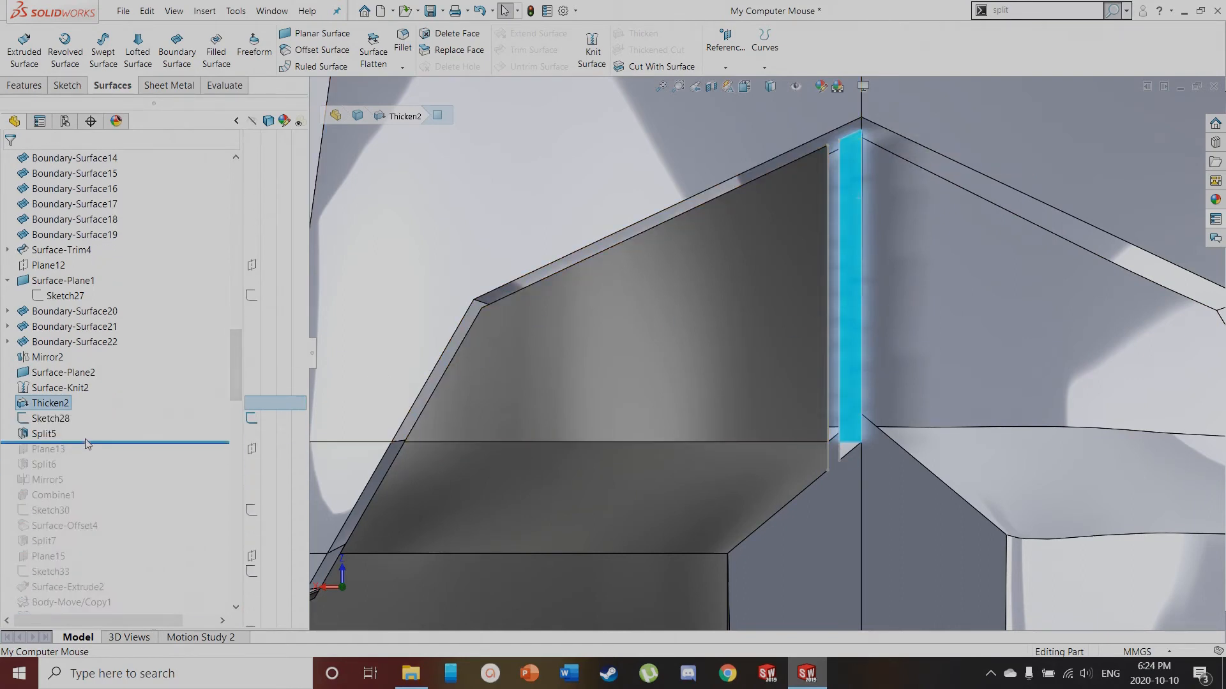
Roll the feature history forward through Plane13 and Split6, and highlight Split6's cut at the lower end of the centre strip
drag(86, 453, 86, 473)
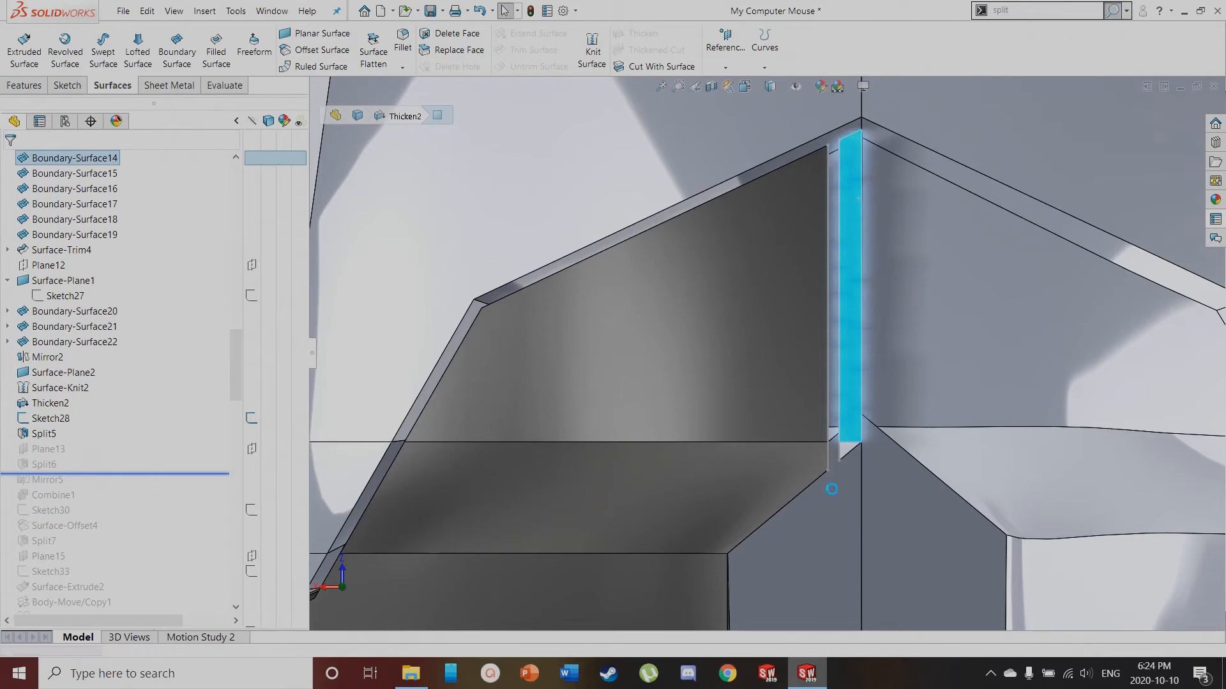
scroll(847, 454, down, 1)
click(56, 465)
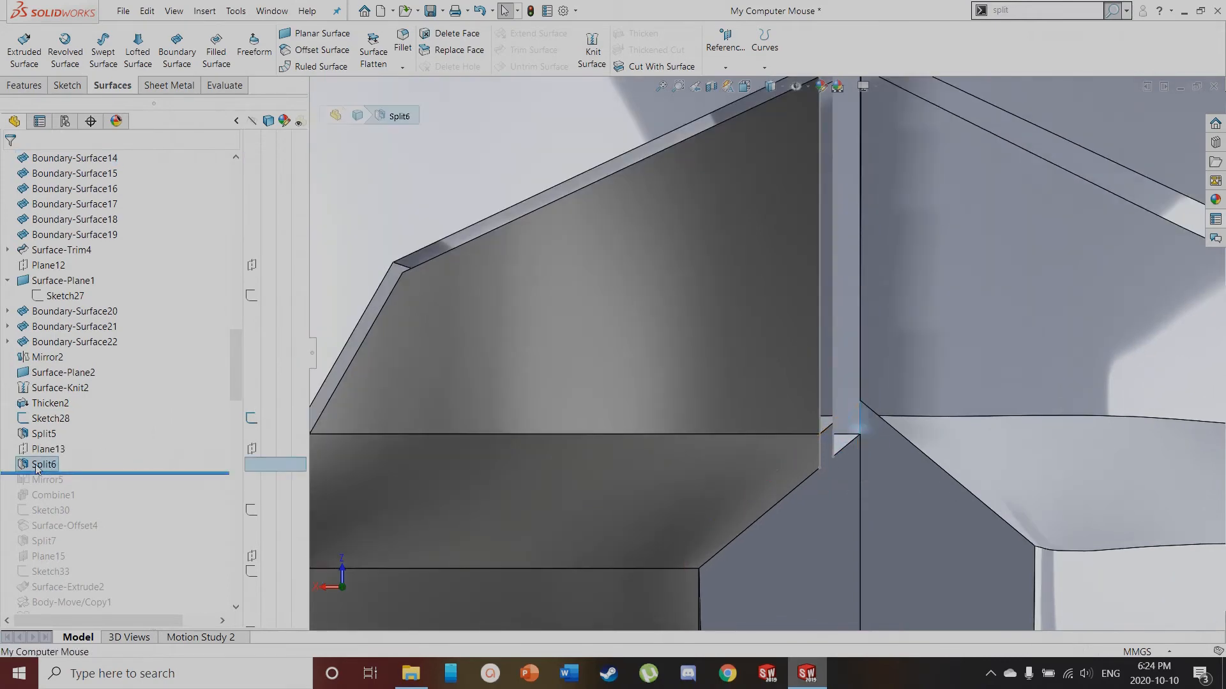
middle_drag(637, 473, 626, 251)
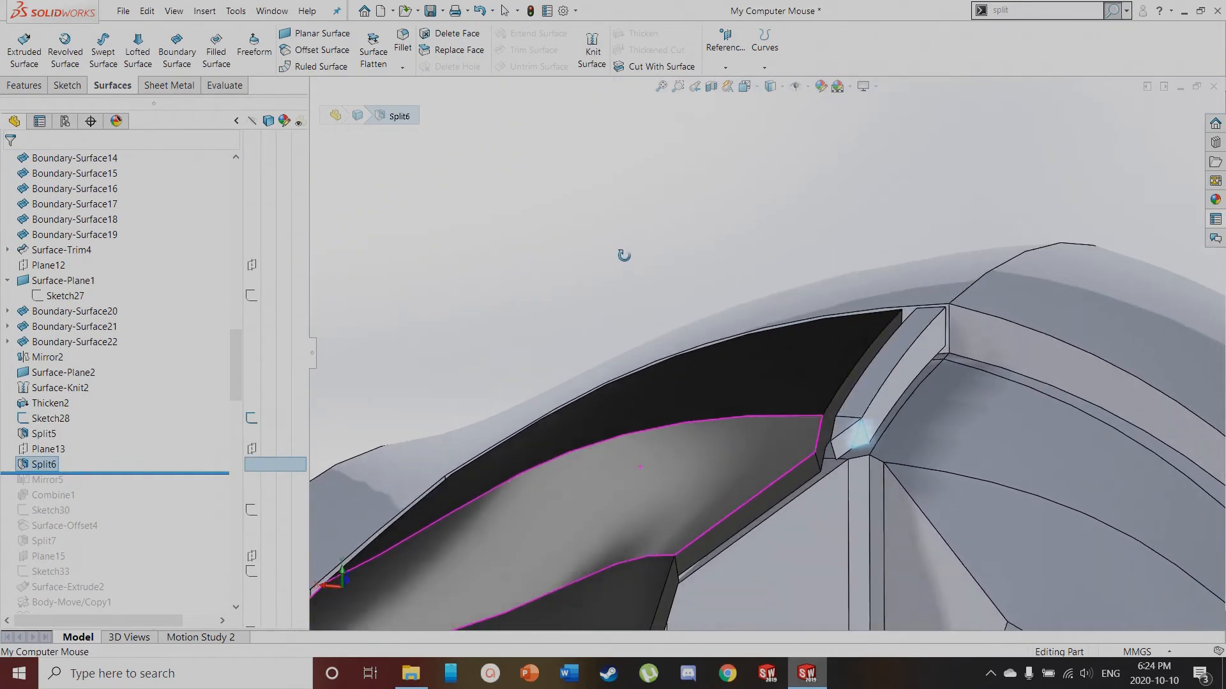
scroll(852, 477, down, 4)
scroll(837, 357, down, 2)
middle_drag(837, 358, 840, 366)
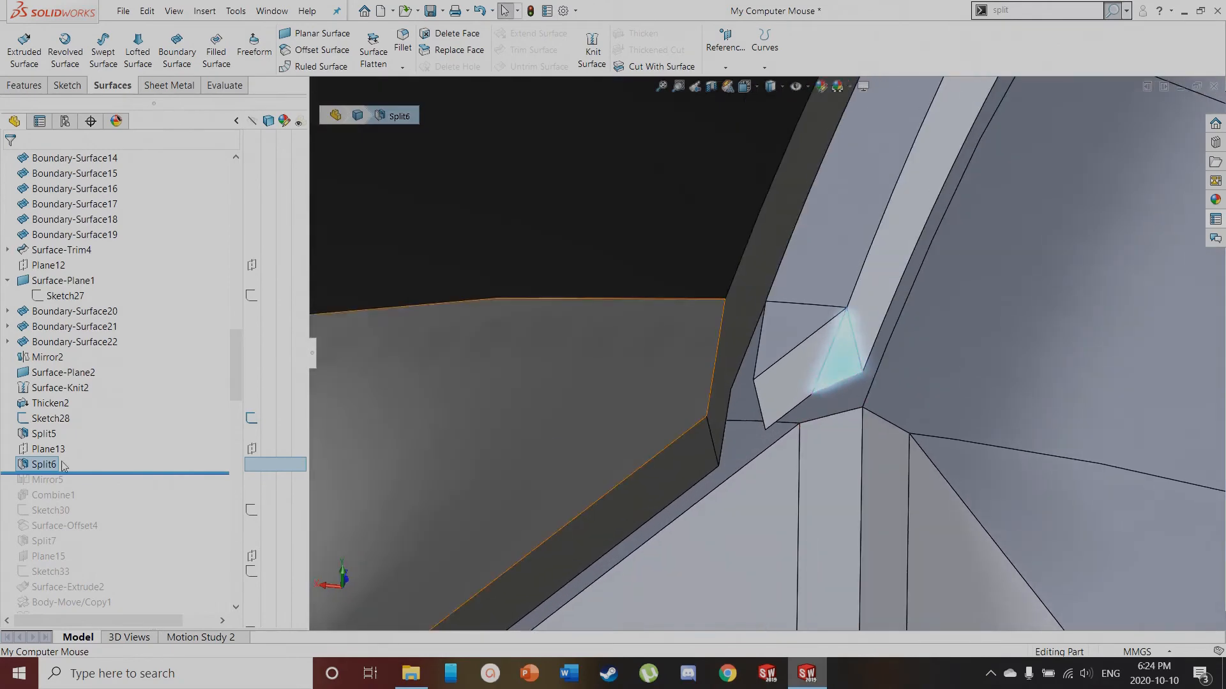
Review the Split6 definition, its Plane13 trim tool and target body, and examine the trimmed corner of the centre strip
click(52, 465)
click(63, 424)
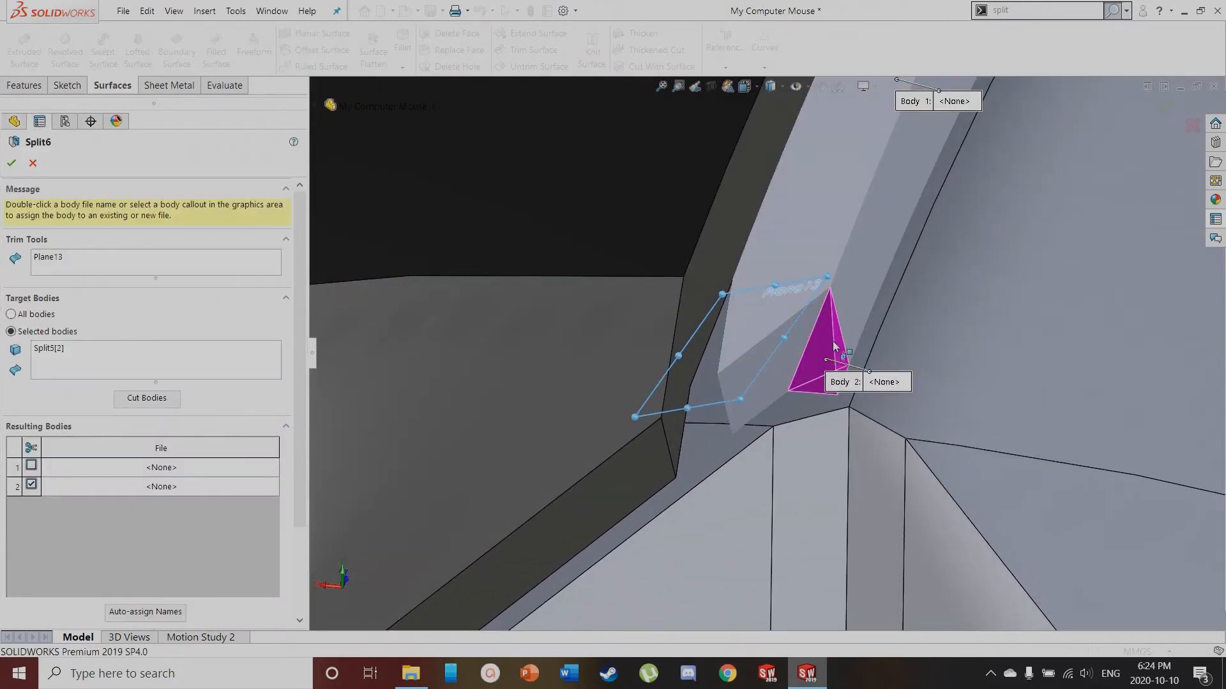
middle_drag(833, 347, 821, 341)
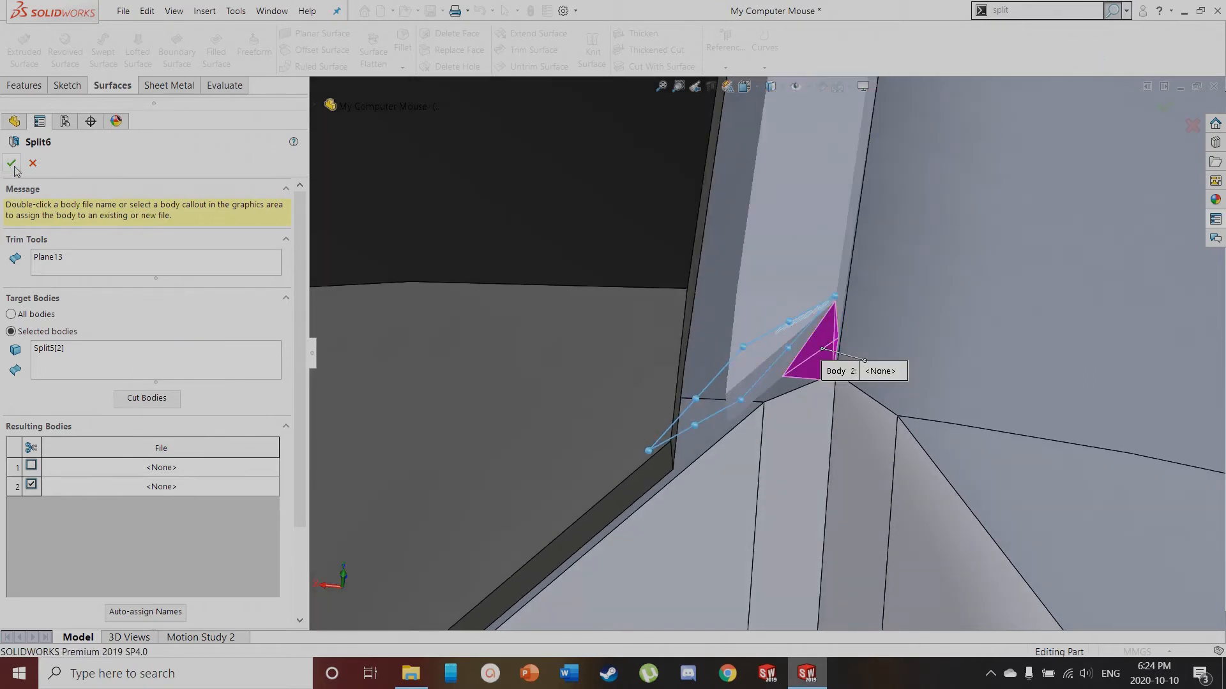
scroll(128, 432, down, 3)
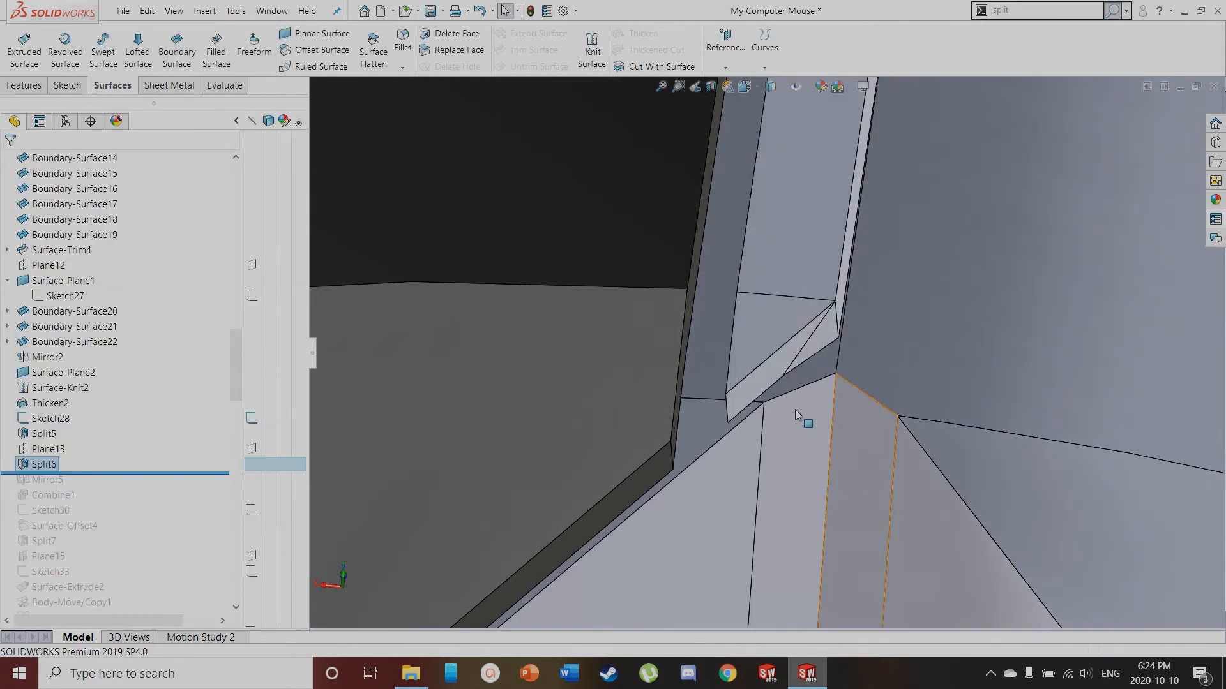
middle_drag(811, 367, 823, 312)
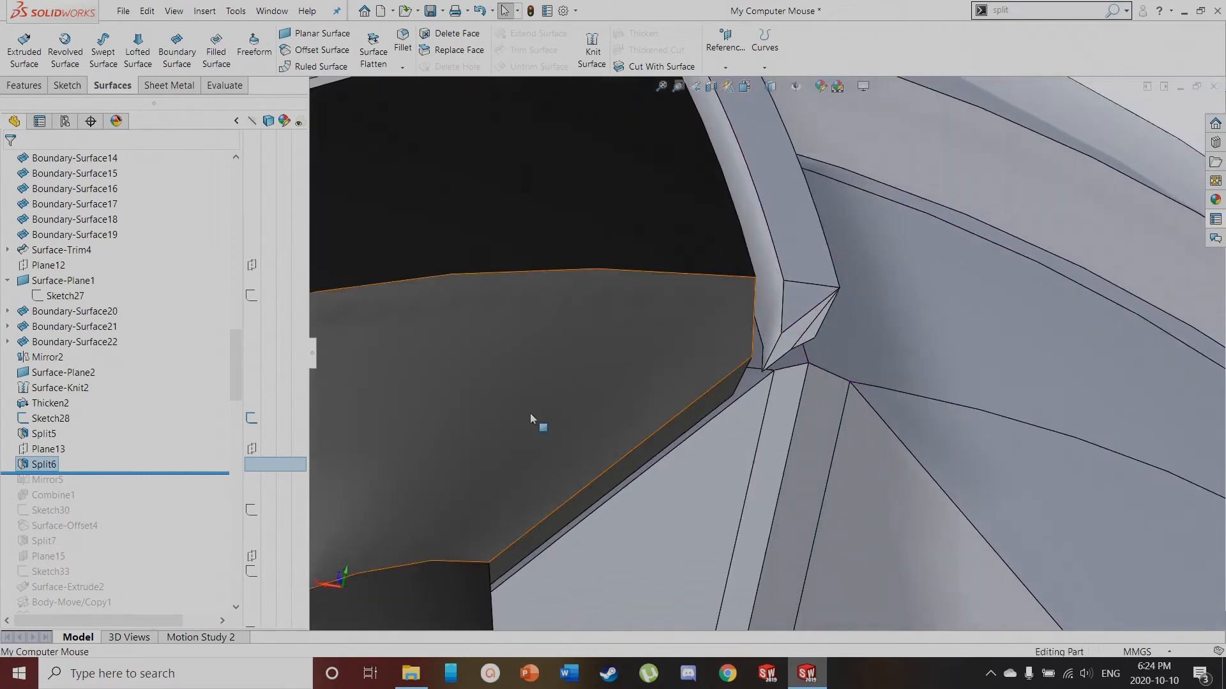
Roll the history forward through Mirror5 and highlight the mirrored half of the centre strip
click(187, 471)
drag(187, 476, 187, 487)
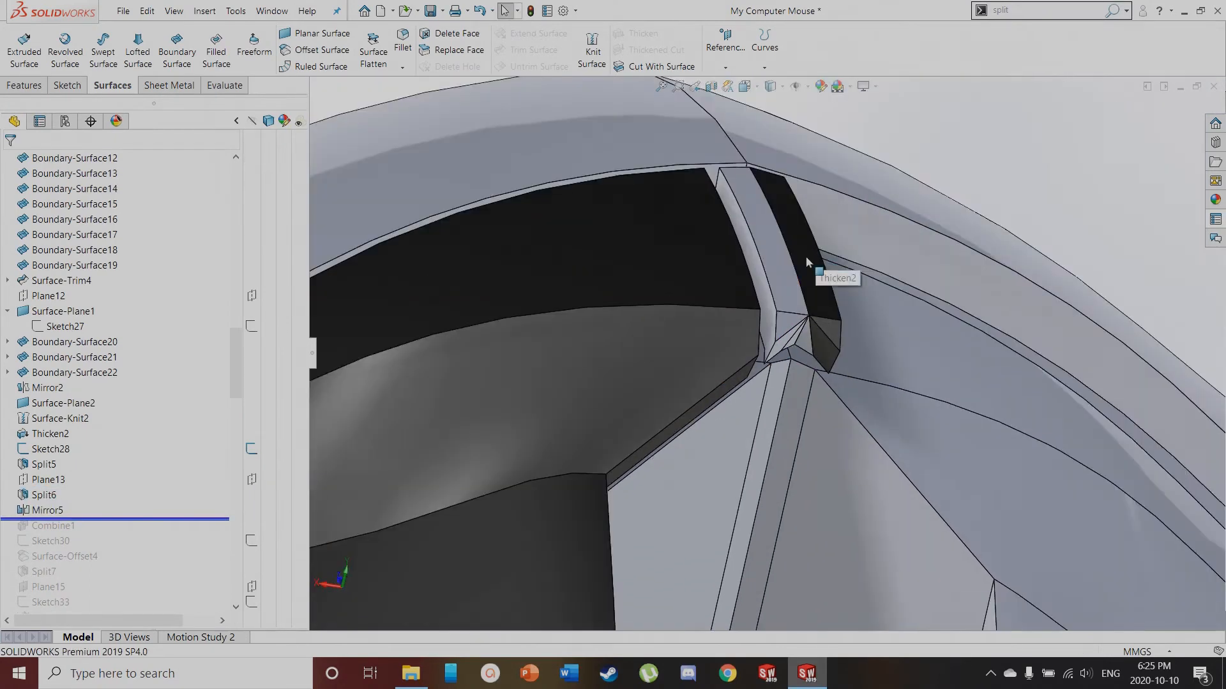
middle_drag(806, 256, 763, 238)
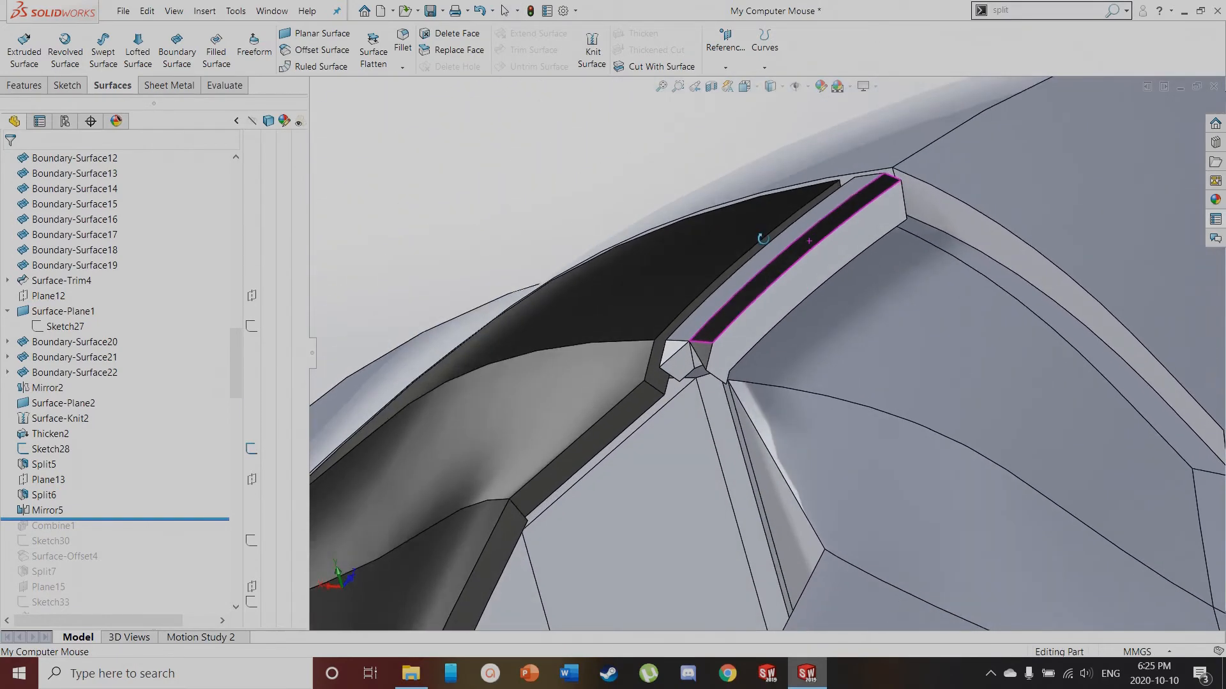
click(48, 510)
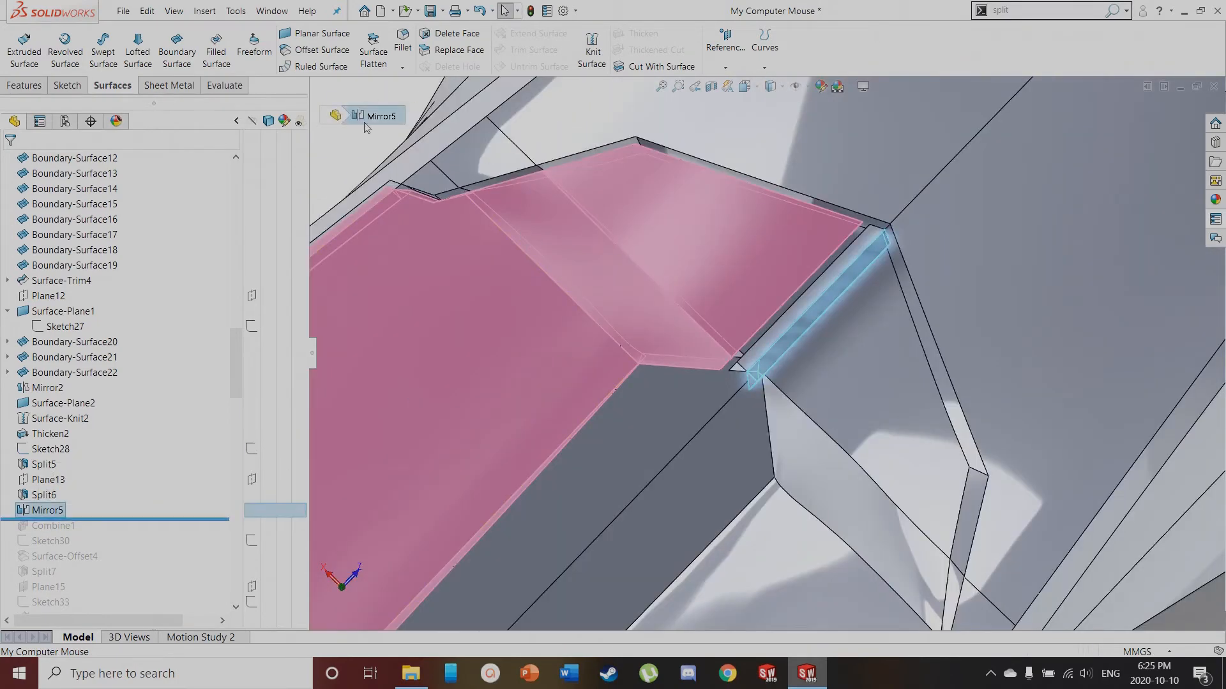
key(Escape)
Roll the history forward through Combine1, highlight the combined strip, and show the Top LED and lmb bodies
drag(126, 526, 128, 535)
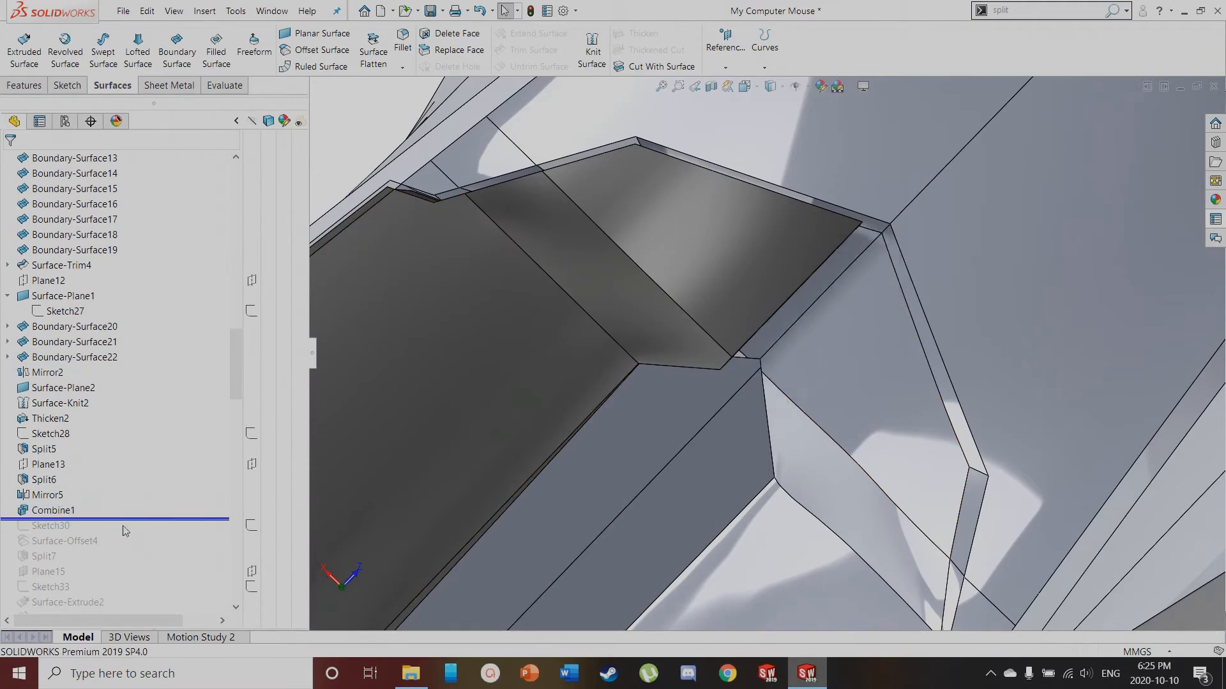
click(51, 511)
drag(232, 347, 231, 181)
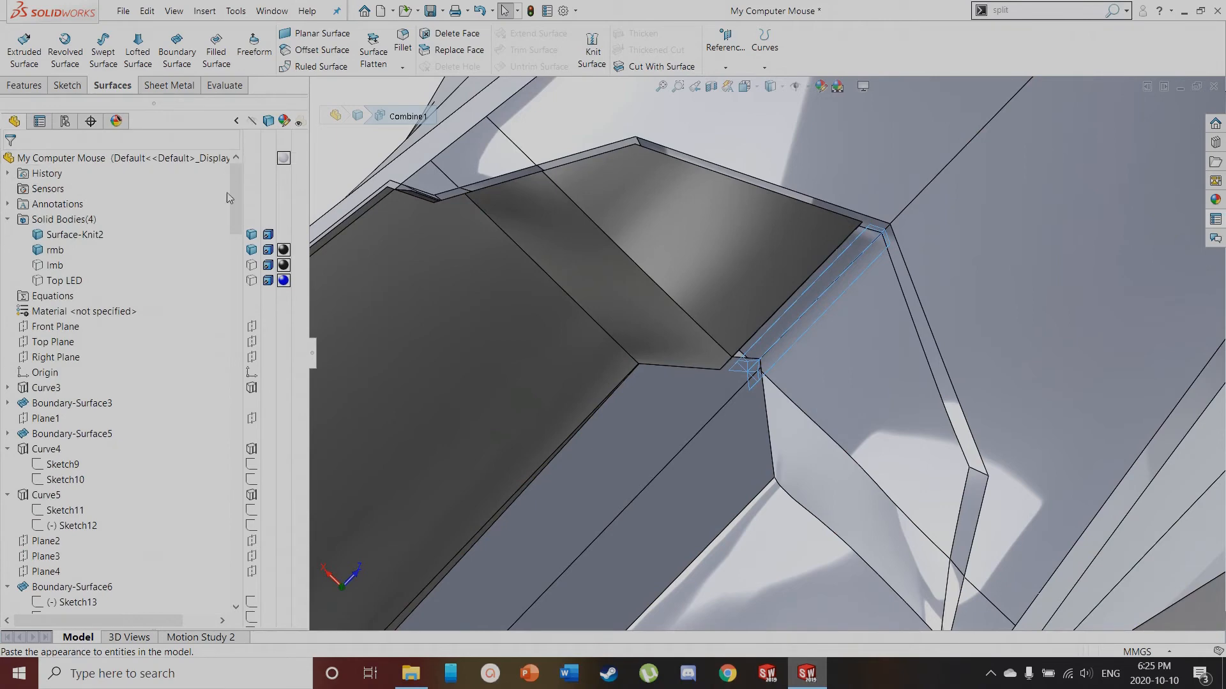
click(252, 281)
click(252, 265)
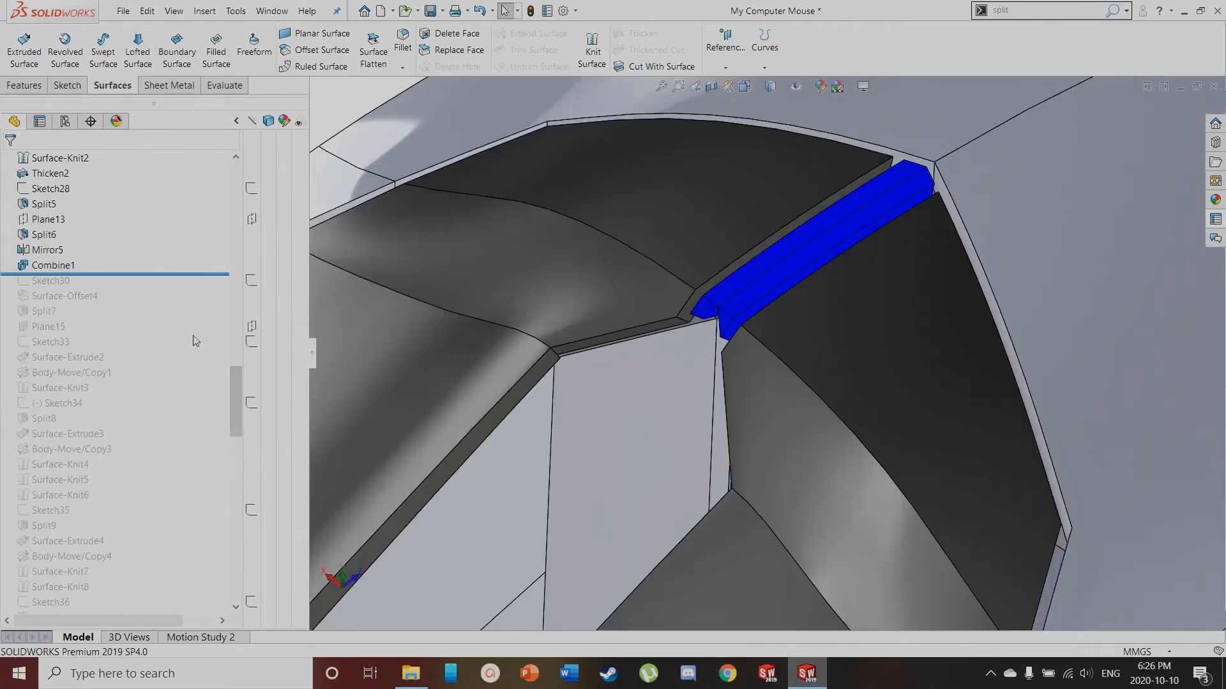
scroll(734, 469, down, 5)
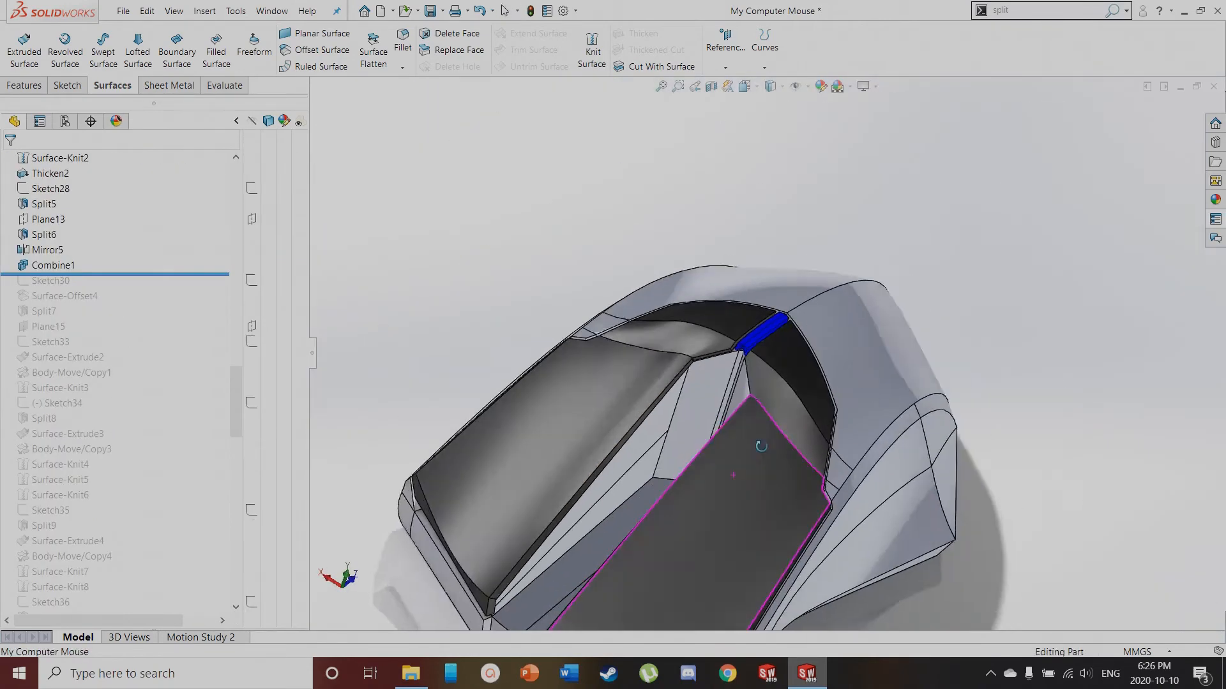
key(Escape)
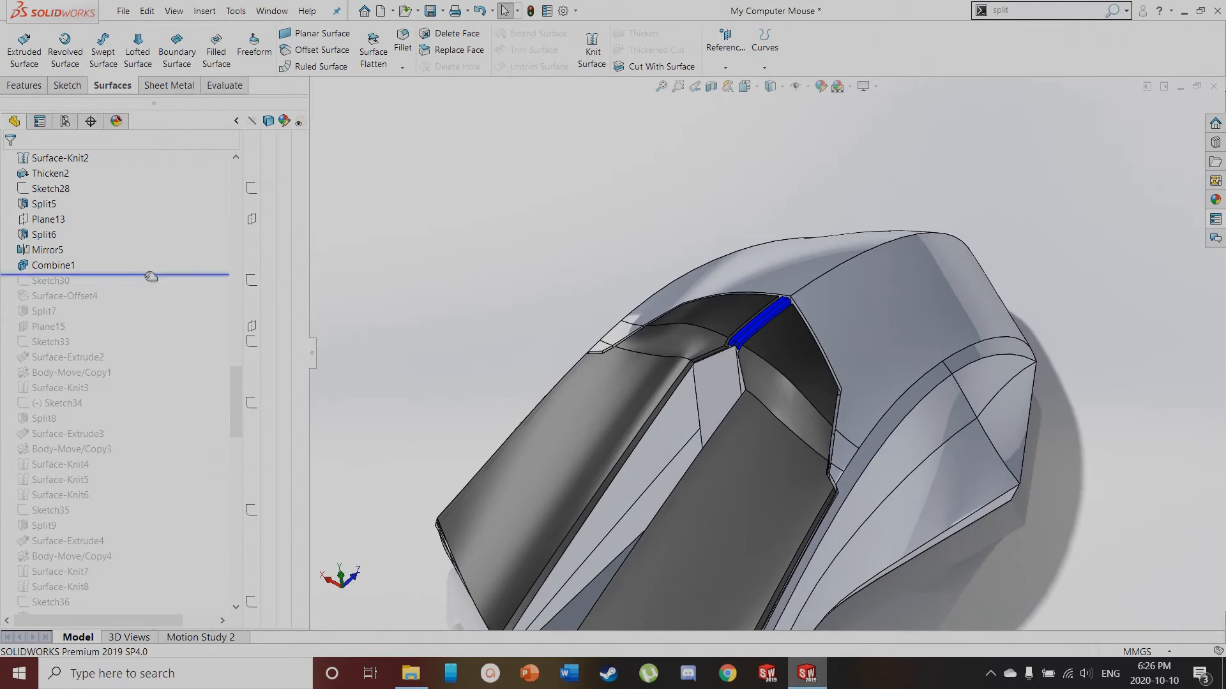
Roll the history forward through Sketch30 and Surface-Offset4, highlighting the wedge-shaped profile and the offset side faces
drag(151, 277, 148, 290)
click(59, 282)
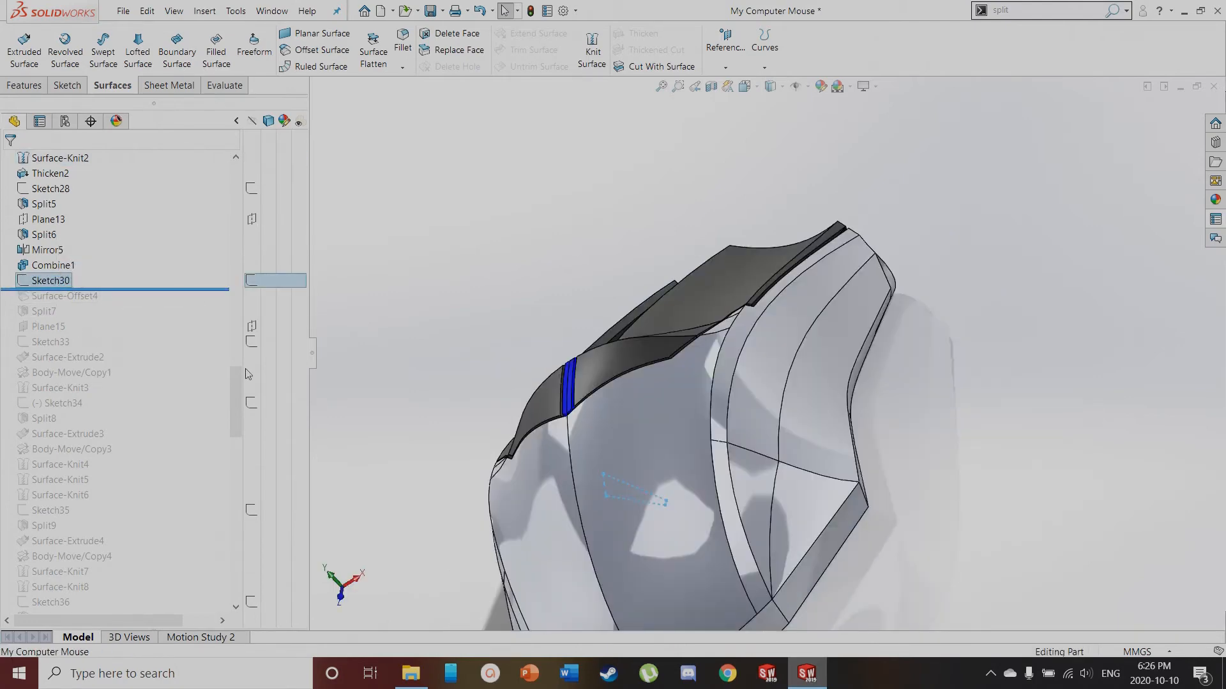
mouse_move(742, 403)
middle_down()
mouse_move(653, 370)
mouse_move(577, 507)
middle_up()
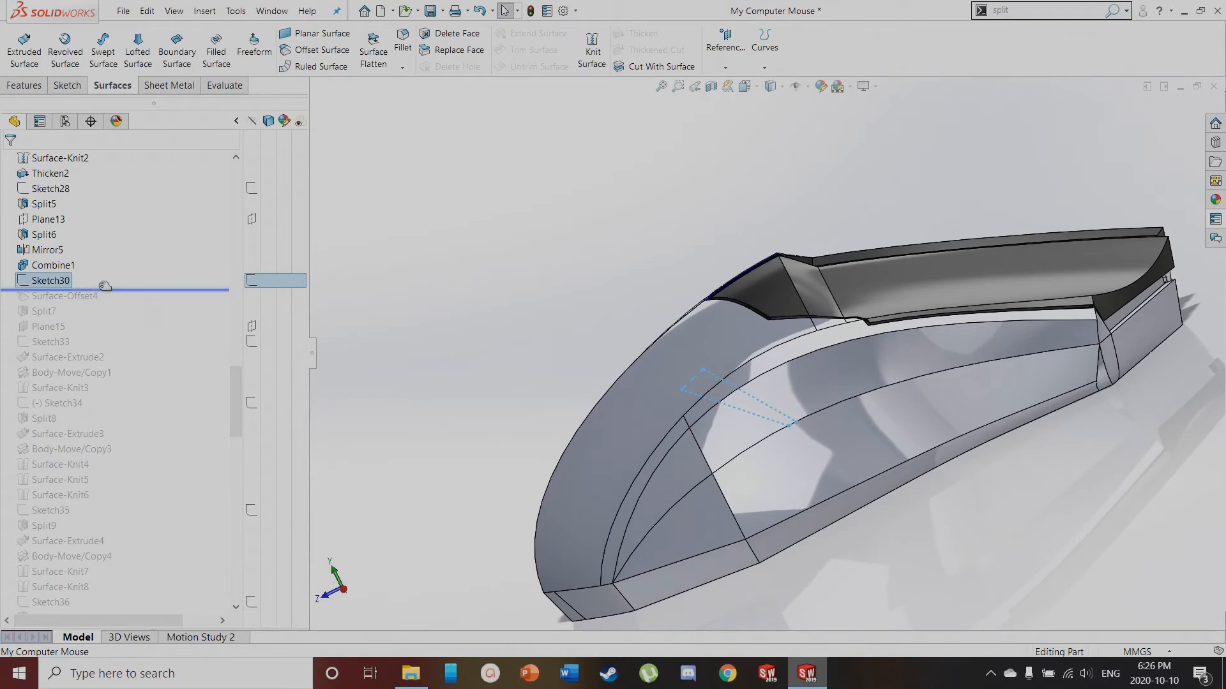
drag(99, 290, 104, 303)
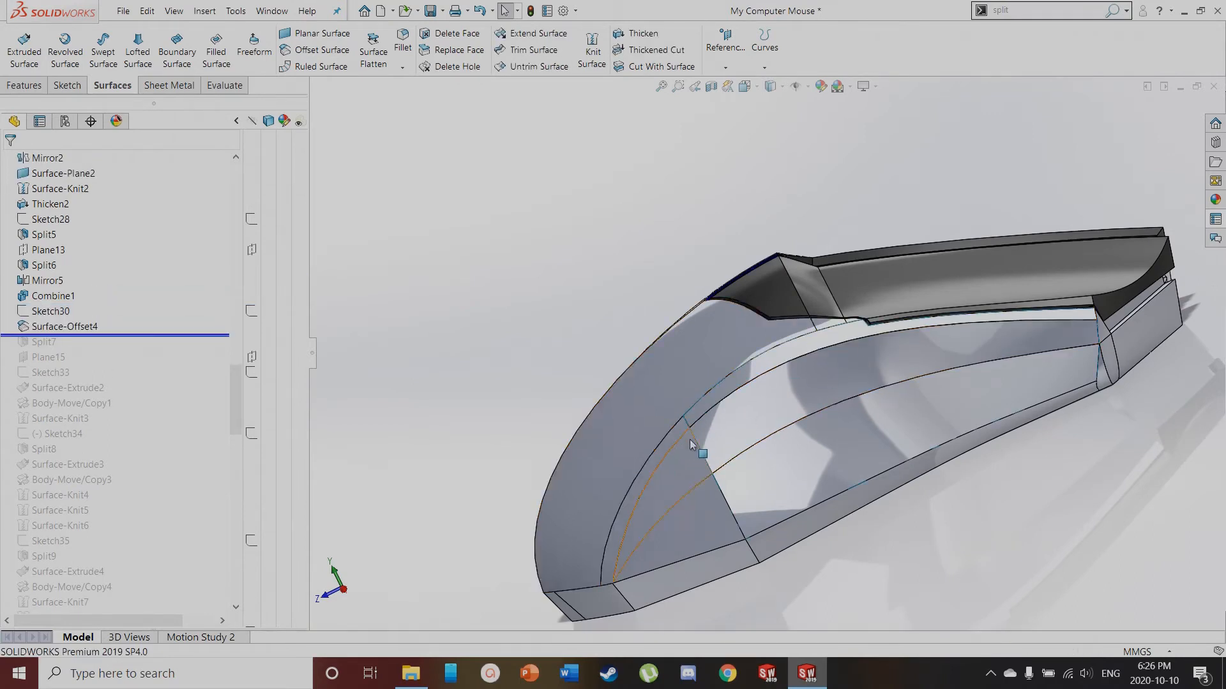
click(76, 327)
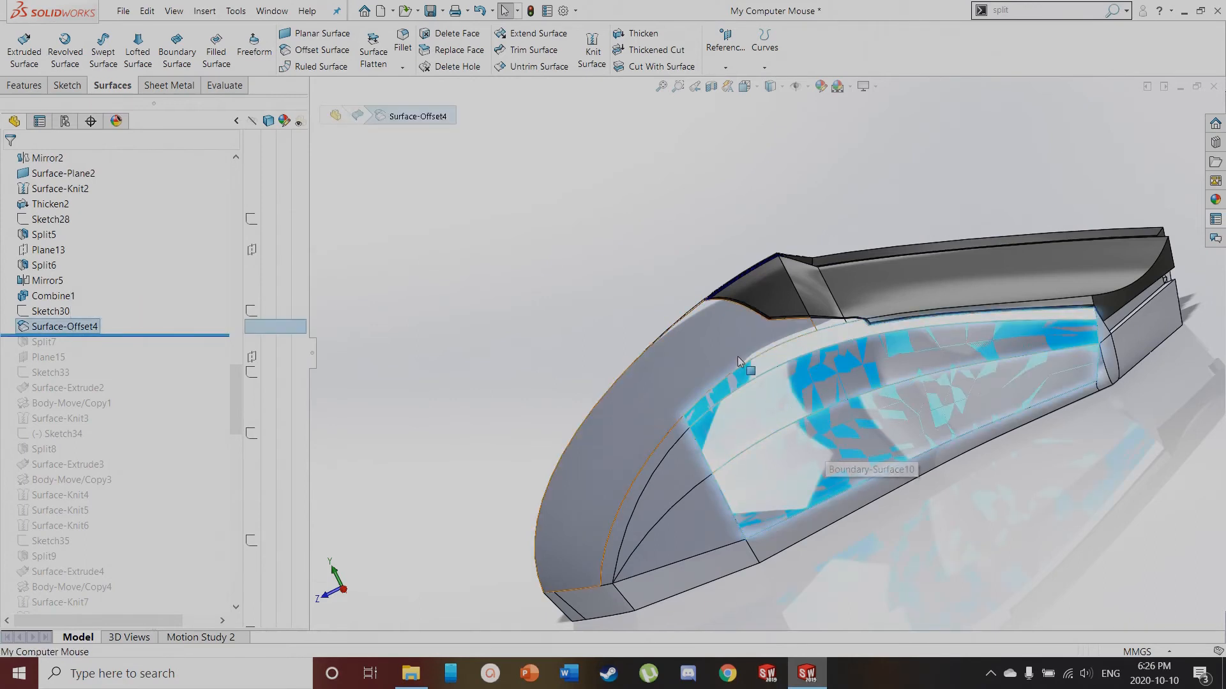
Roll the history forward through Split7 and examine the Sketch30 profile on the mouse's side in the Right view
drag(185, 337, 45, 359)
click(31, 357)
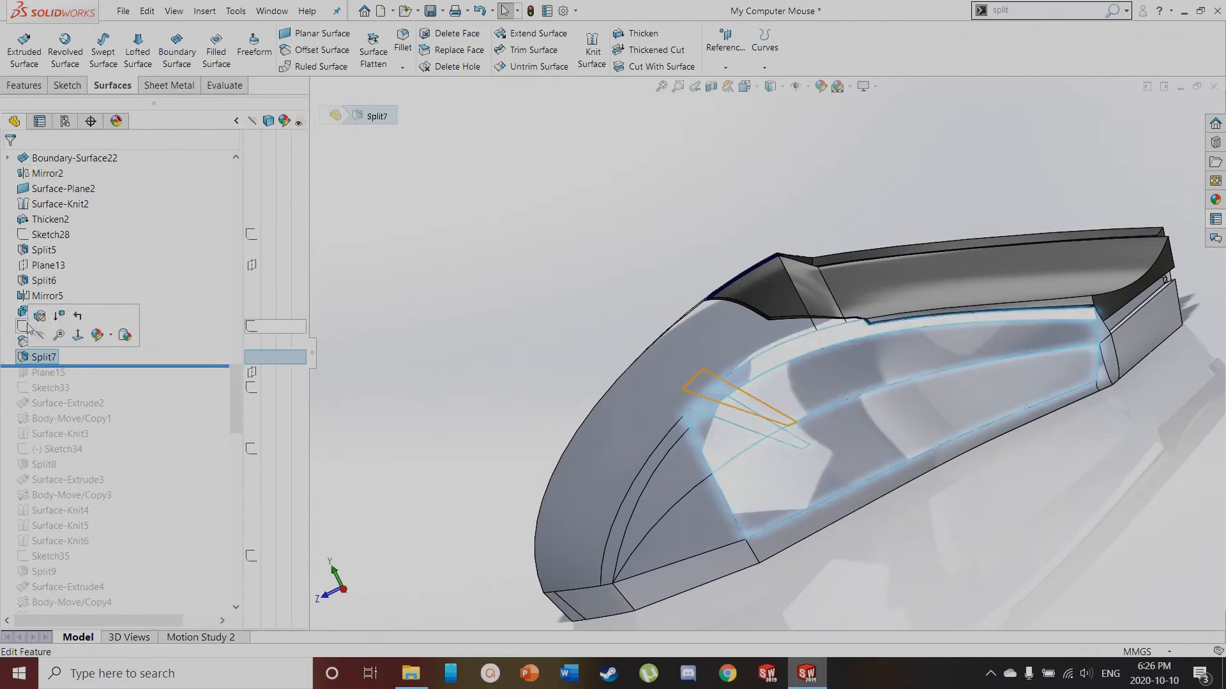
click(23, 327)
scroll(577, 474, up, 2)
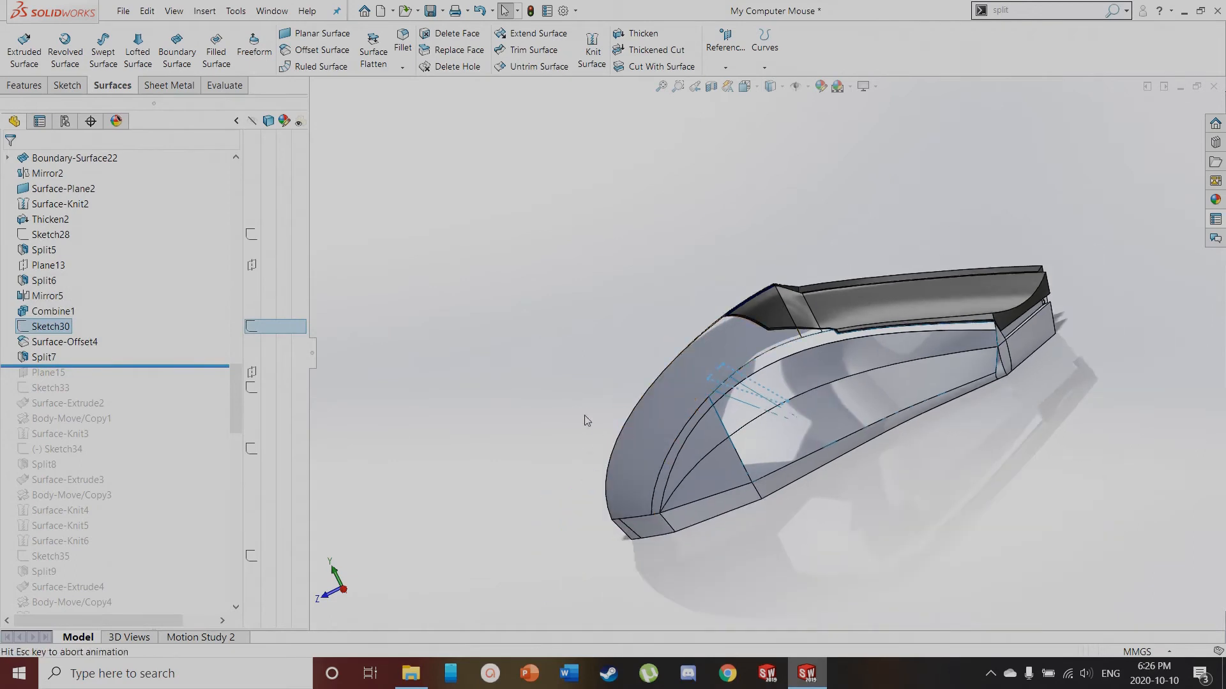
key(ctrl+4)
scroll(585, 408, down, 5)
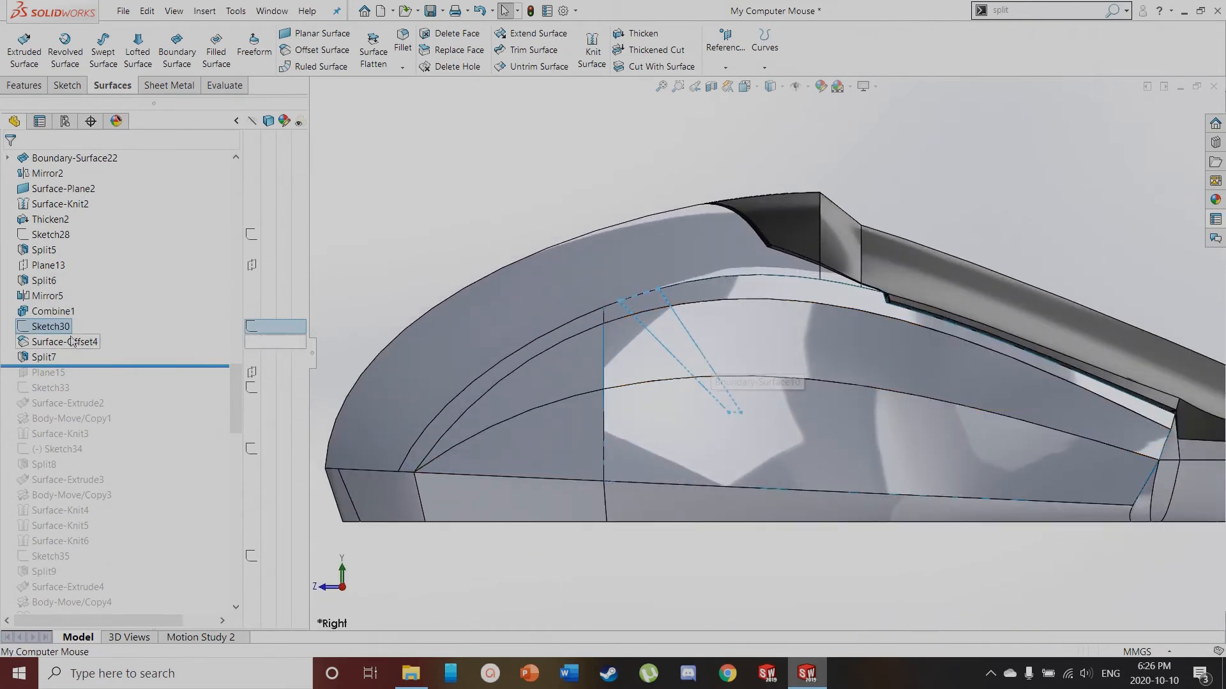
click(33, 327)
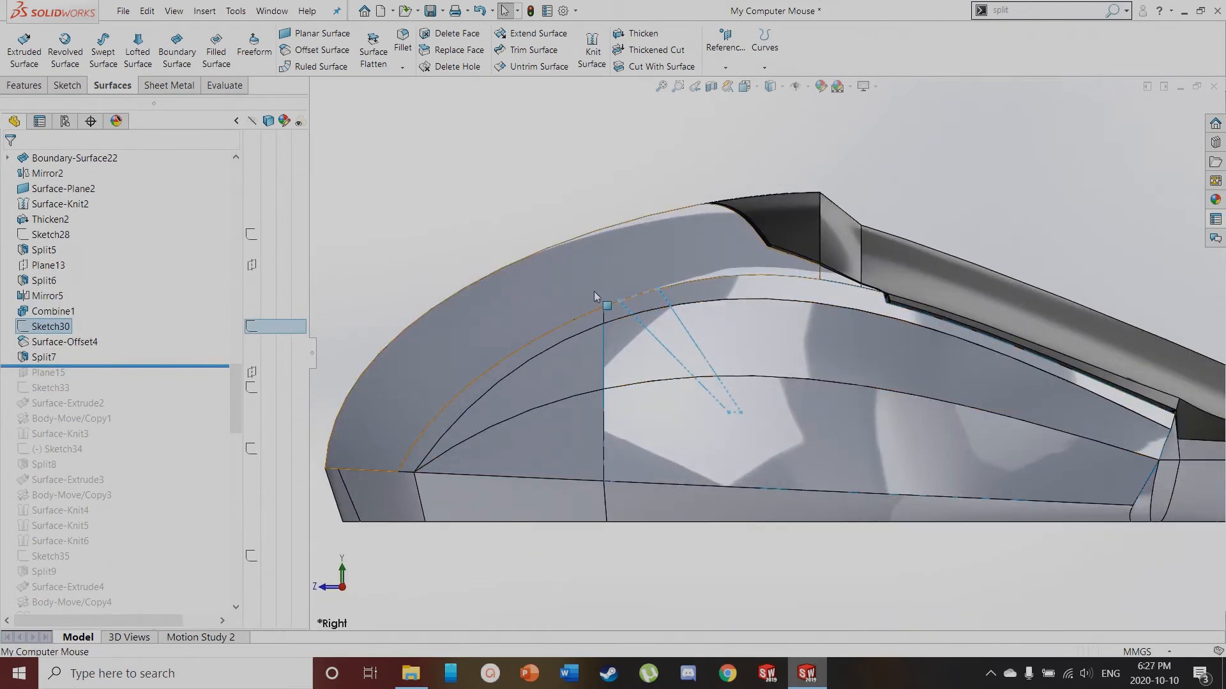
Review the selected faces and offset distance in the Surface-Offset4 definition, and accept it without edits
click(63, 343)
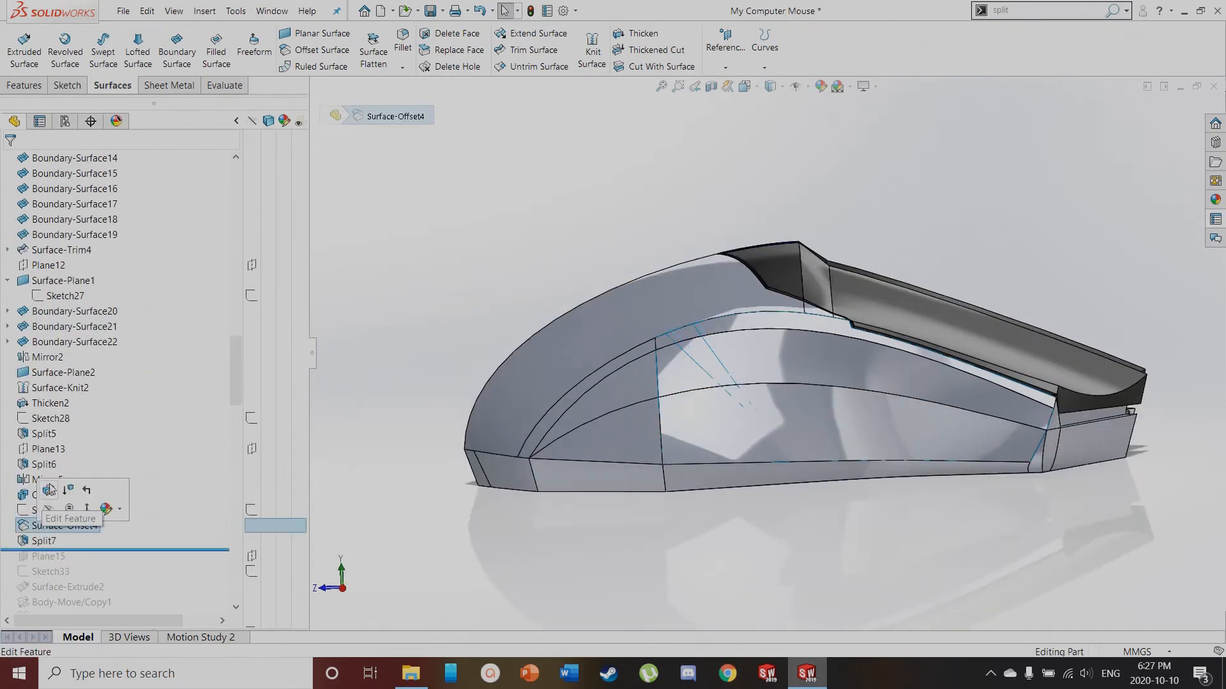
click(49, 490)
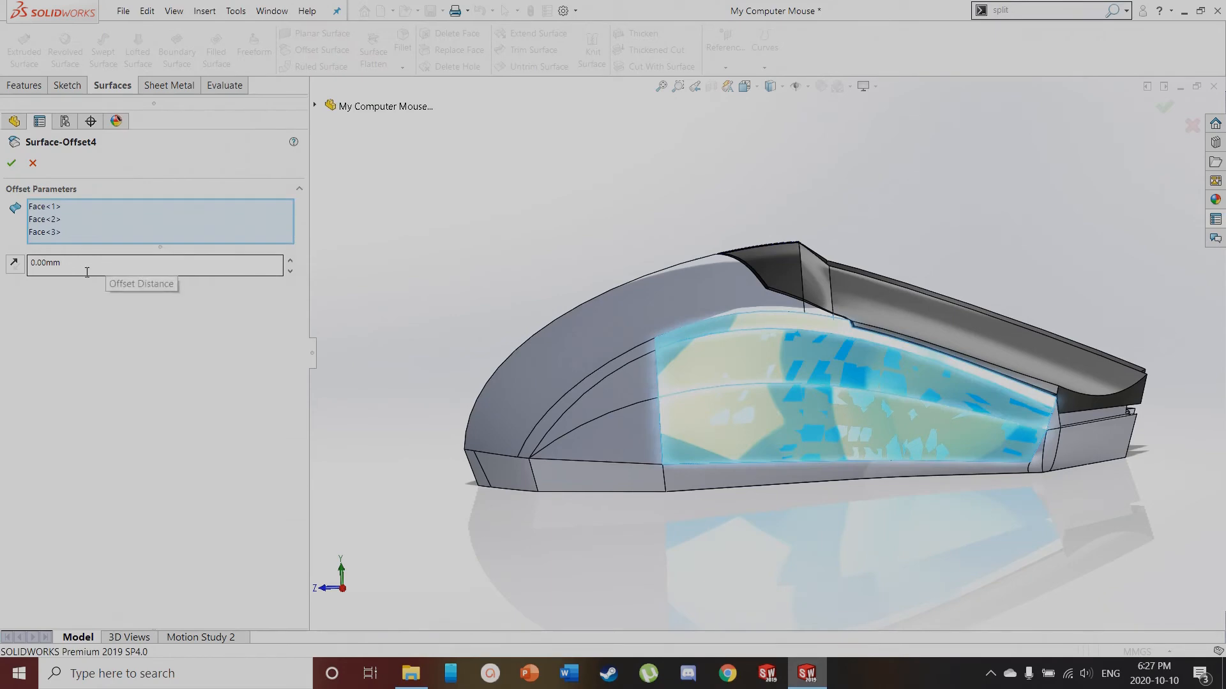
scroll(800, 394, down, 1)
click(8, 163)
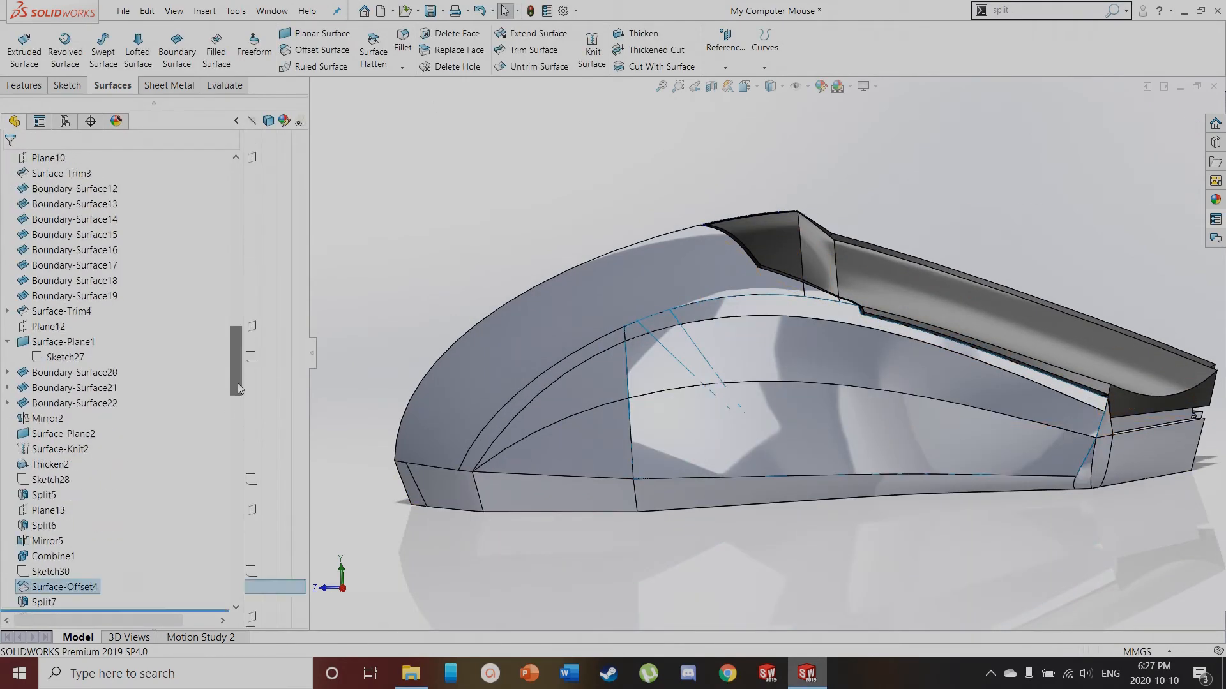
Highlight the side surfaces divided by Split7 and roll the history forward through Plane15
drag(238, 388, 238, 426)
click(29, 356)
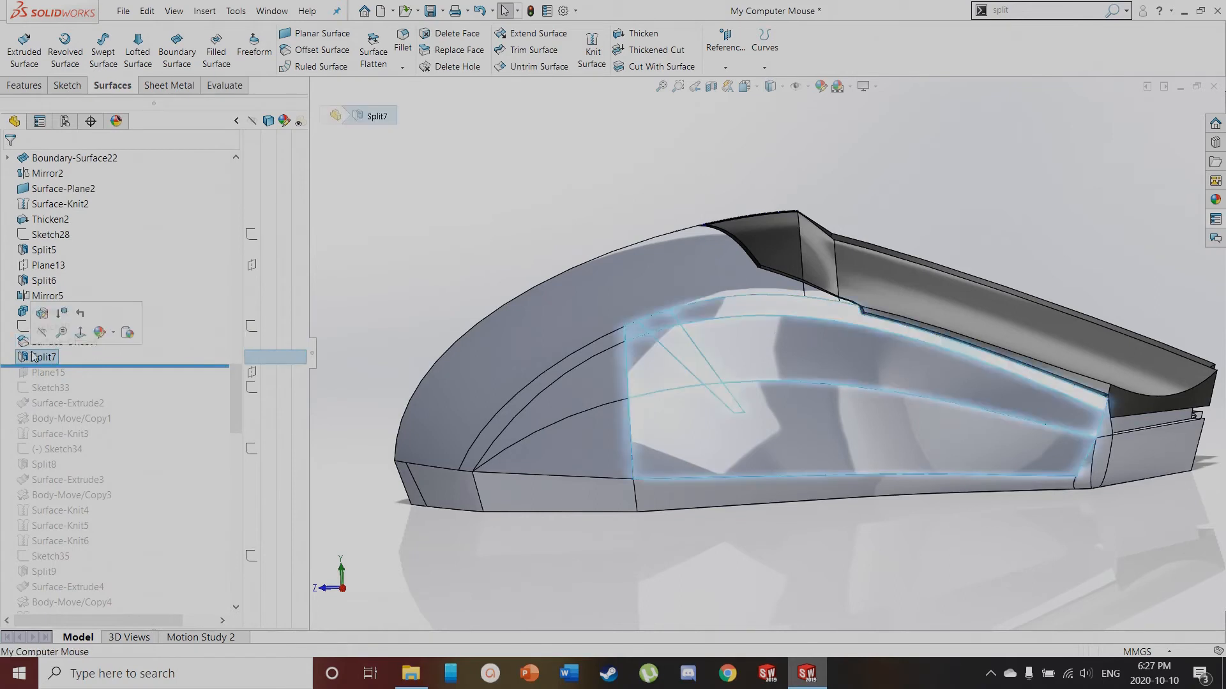
drag(67, 366, 67, 381)
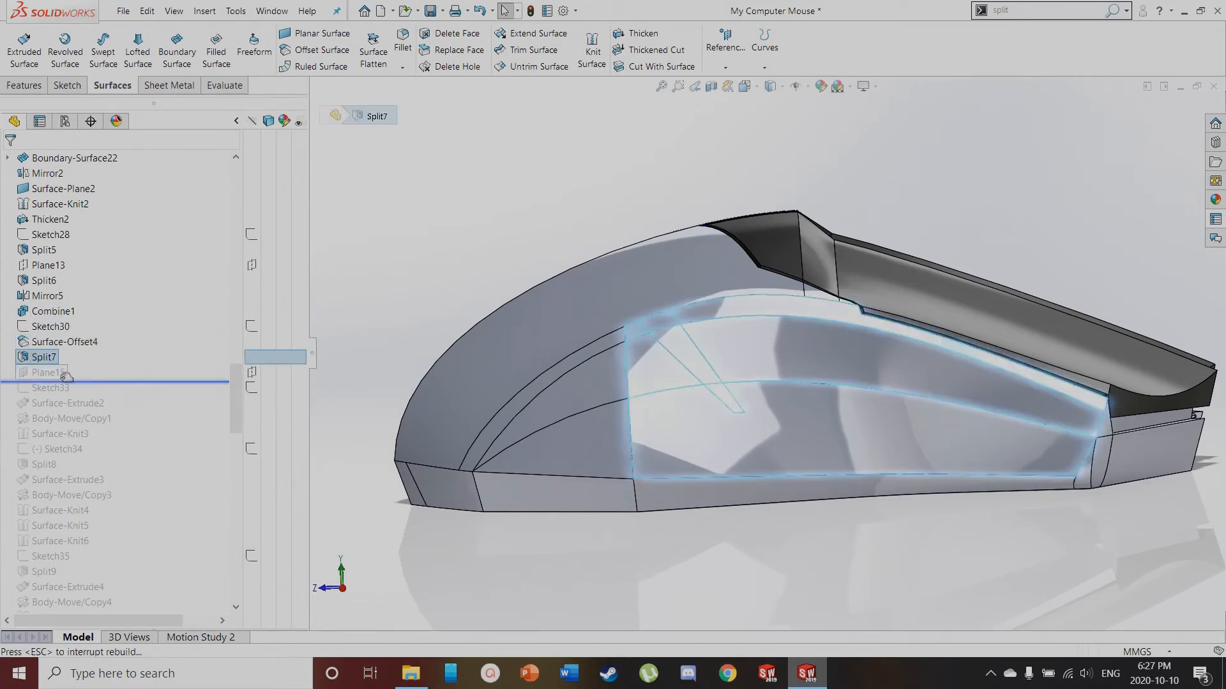
click(63, 373)
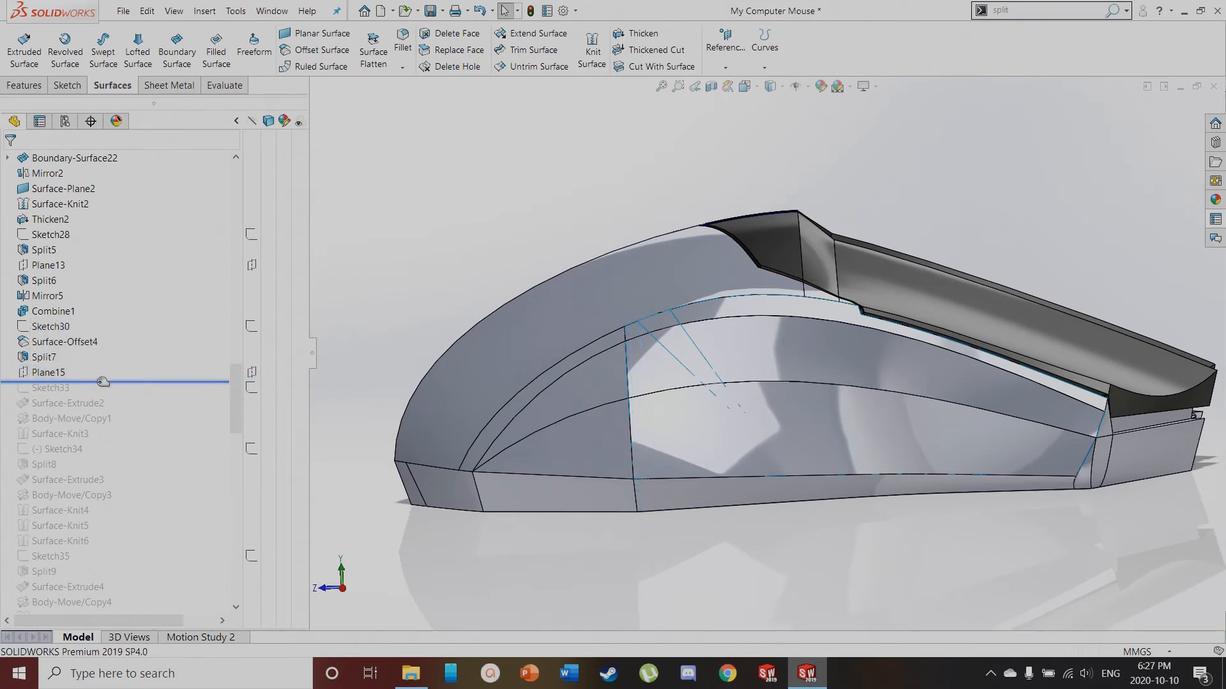
Roll the history forward through Sketch33 and highlight its long line running past the split side surface
drag(98, 383, 103, 387)
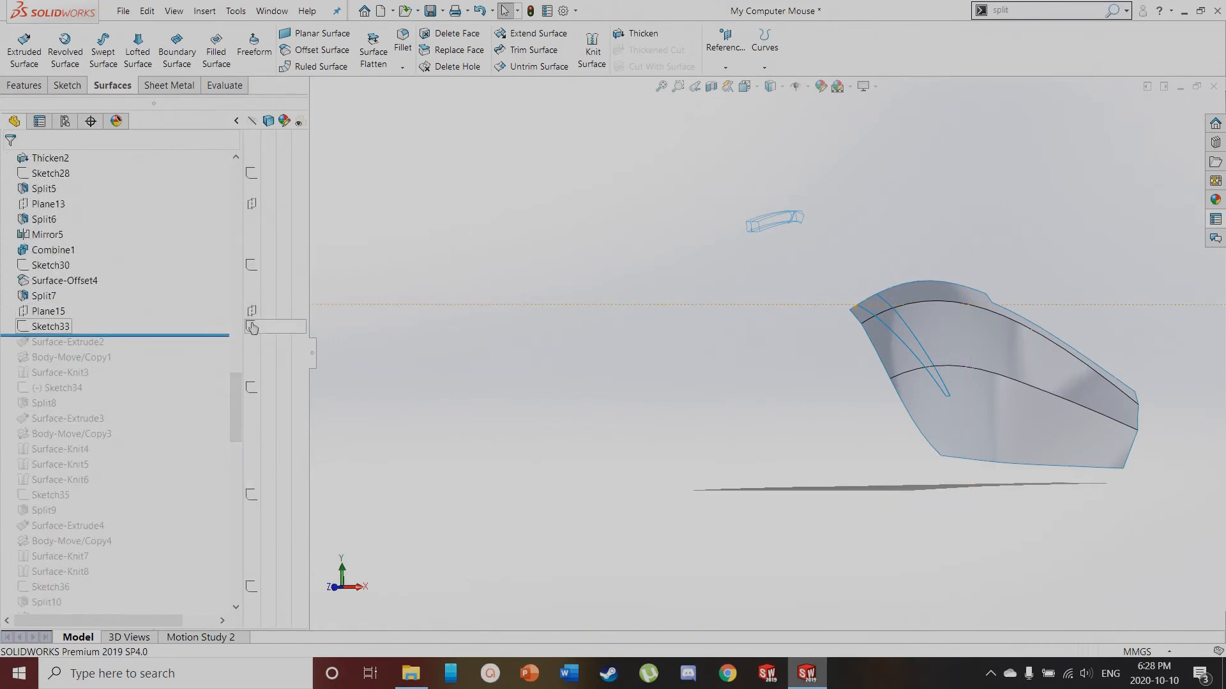
middle_drag(422, 405, 734, 424)
middle_drag(979, 336, 817, 226)
click(817, 226)
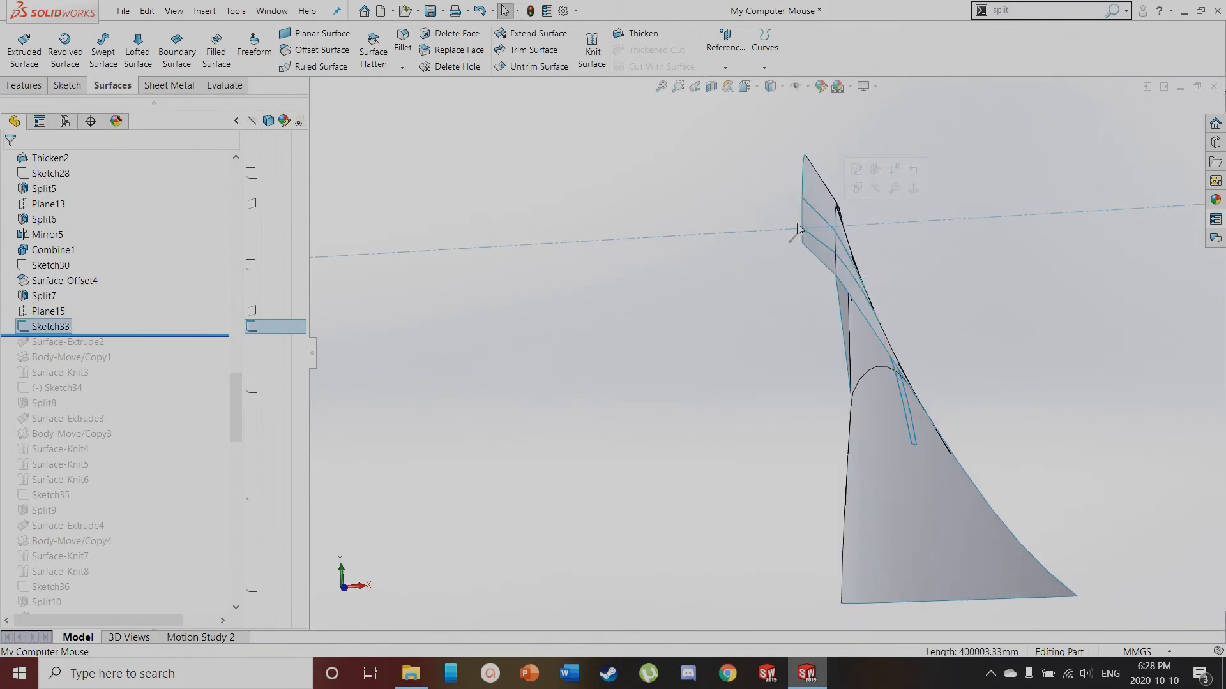
scroll(867, 241, up, 4)
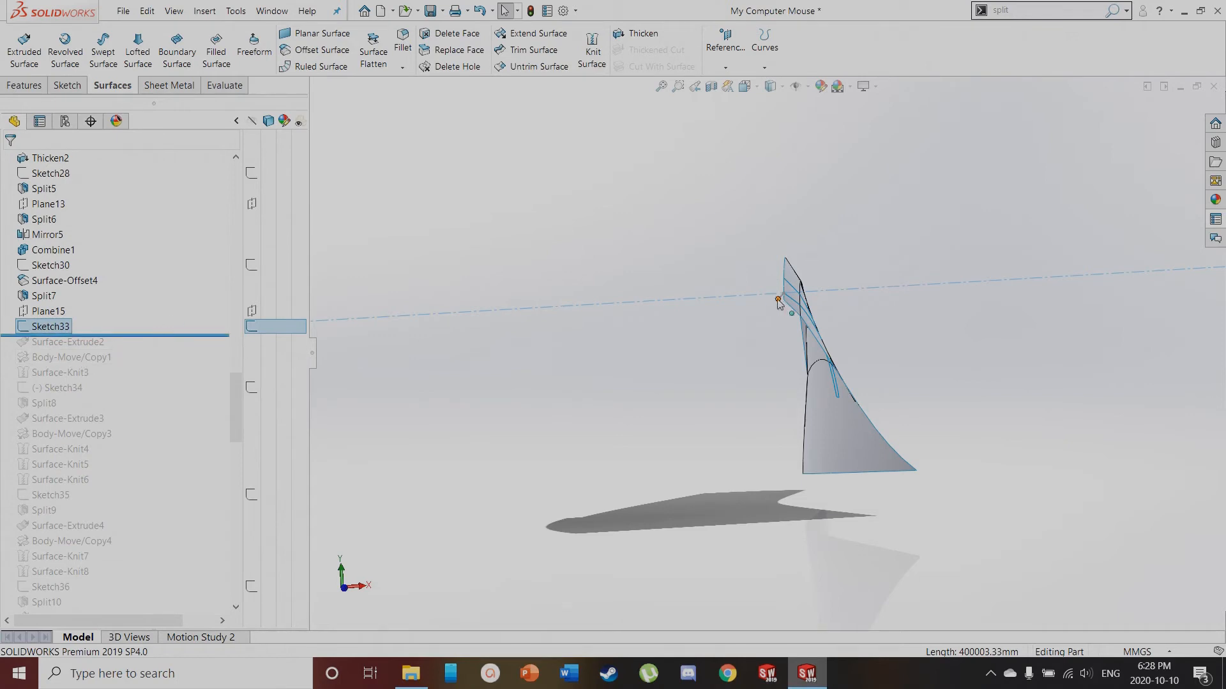
Roll the history forward through Surface-Extrude2 and open its definition
drag(162, 335, 157, 346)
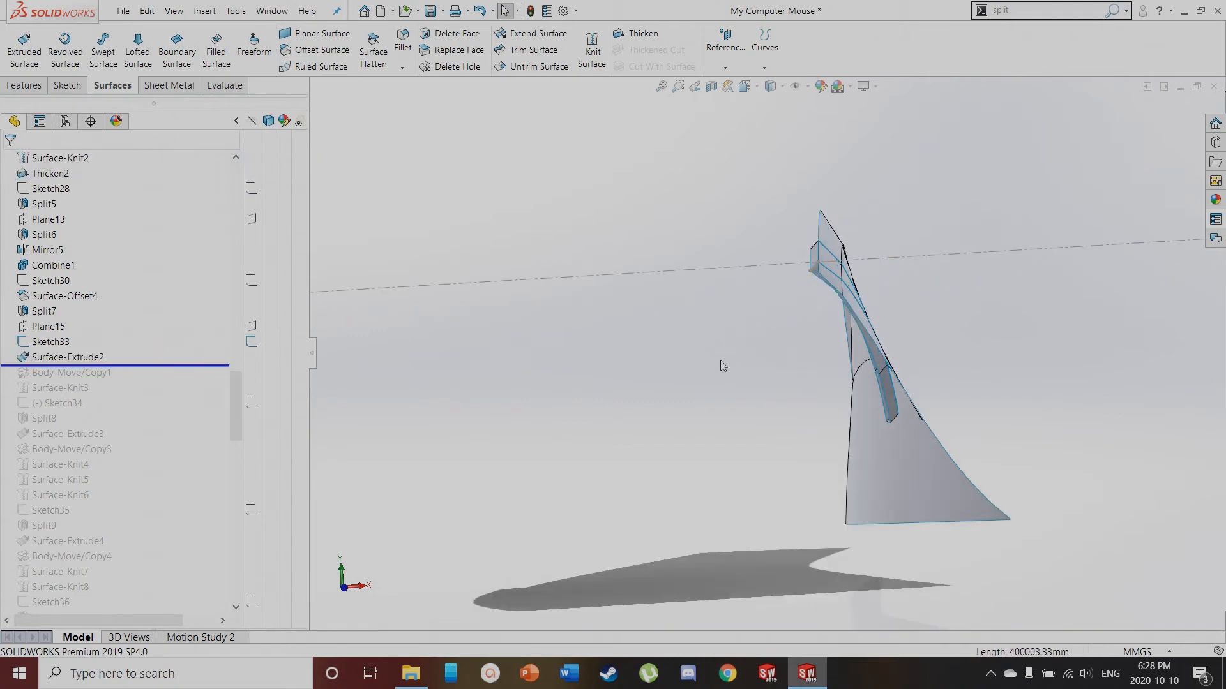
click(67, 357)
click(70, 321)
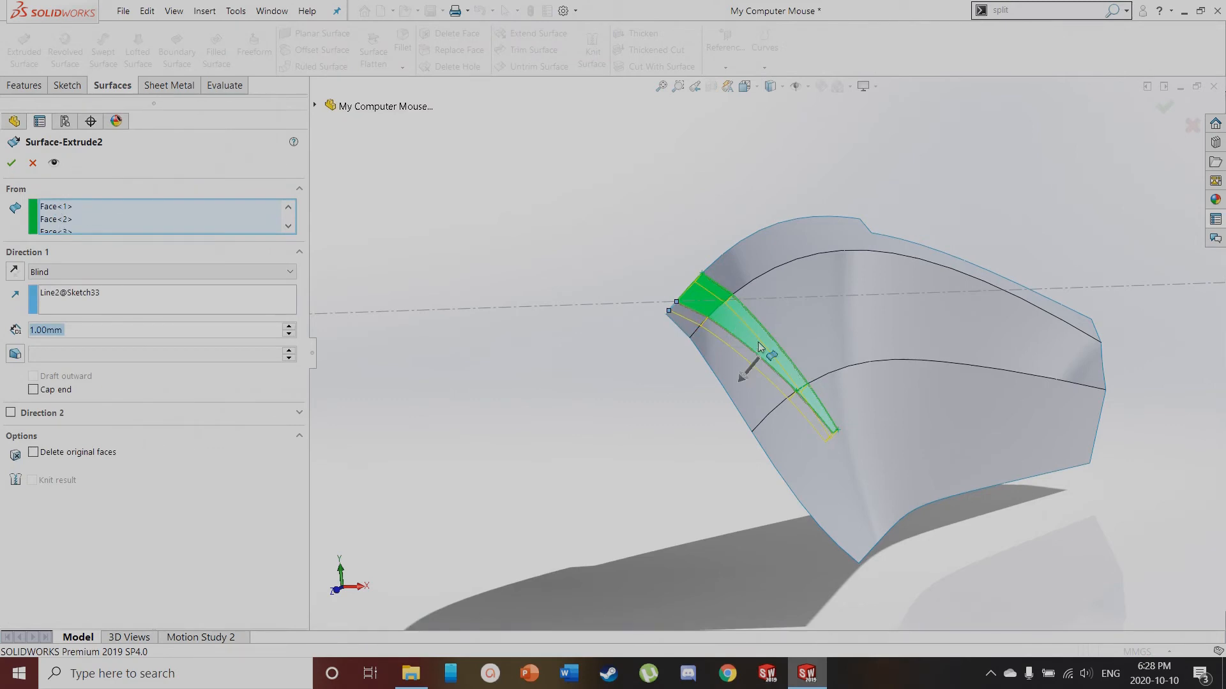
Inspect the Surface-Extrude2 preview along the long side strip from several angles and accept the definition without edits
middle_drag(418, 380, 461, 330)
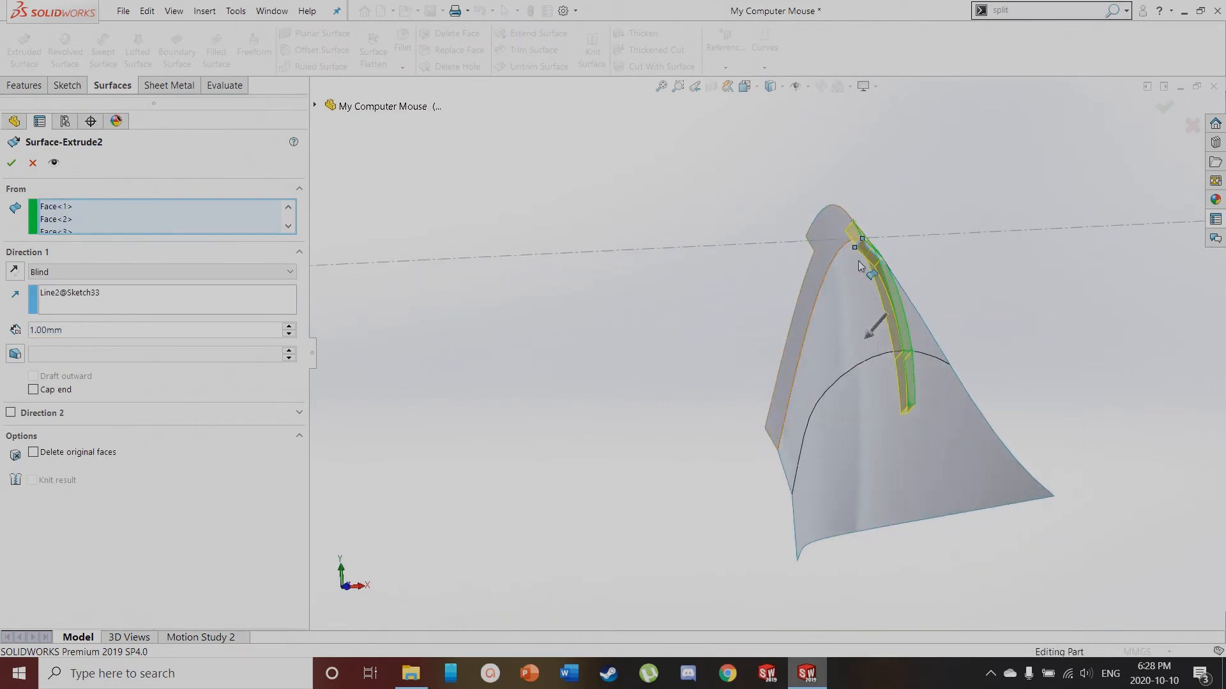
scroll(904, 263, down, 1)
middle_drag(763, 325, 771, 275)
scroll(1096, 197, up, 2)
scroll(1004, 208, down, 5)
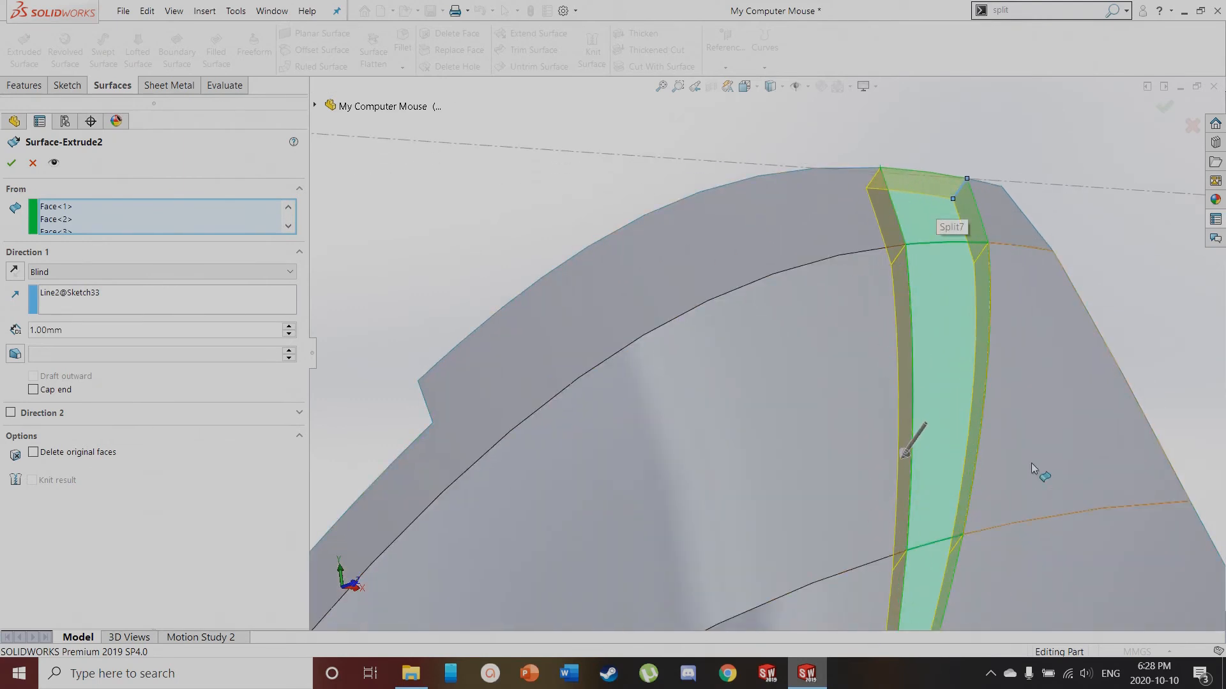
click(12, 163)
Highlight the extruded walls of Surface-Extrude2 and the Split7 faces enclosed between them
click(918, 183)
click(891, 226)
click(899, 304)
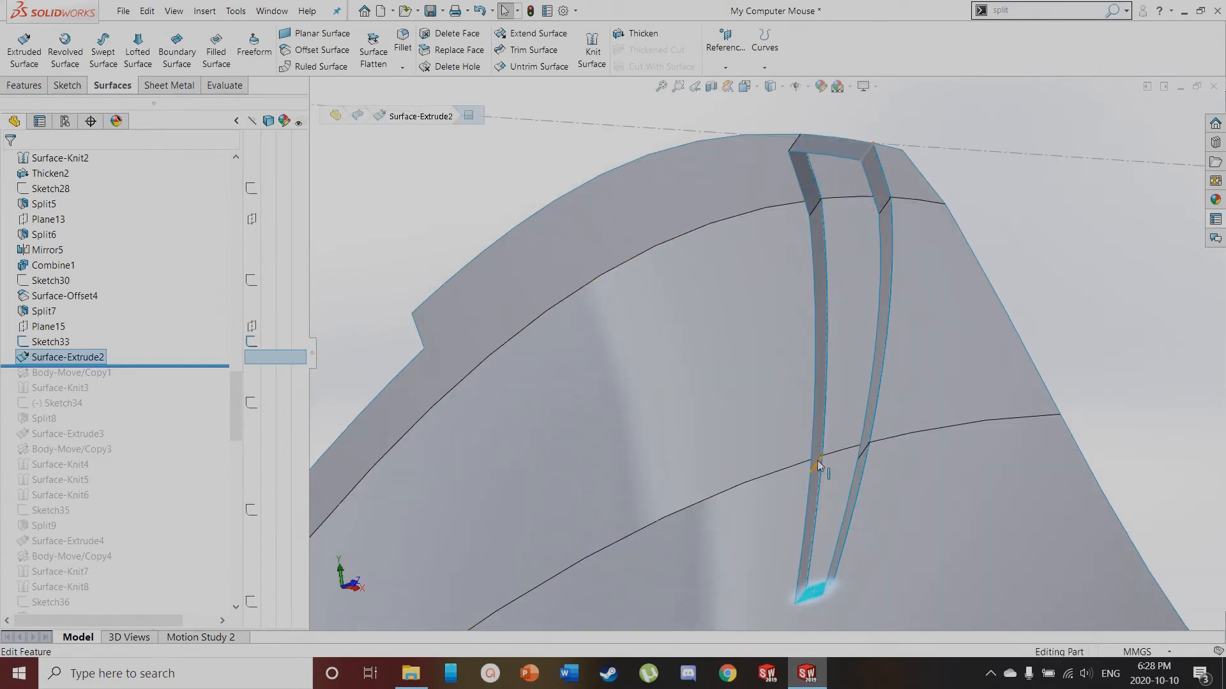
click(828, 508)
click(854, 235)
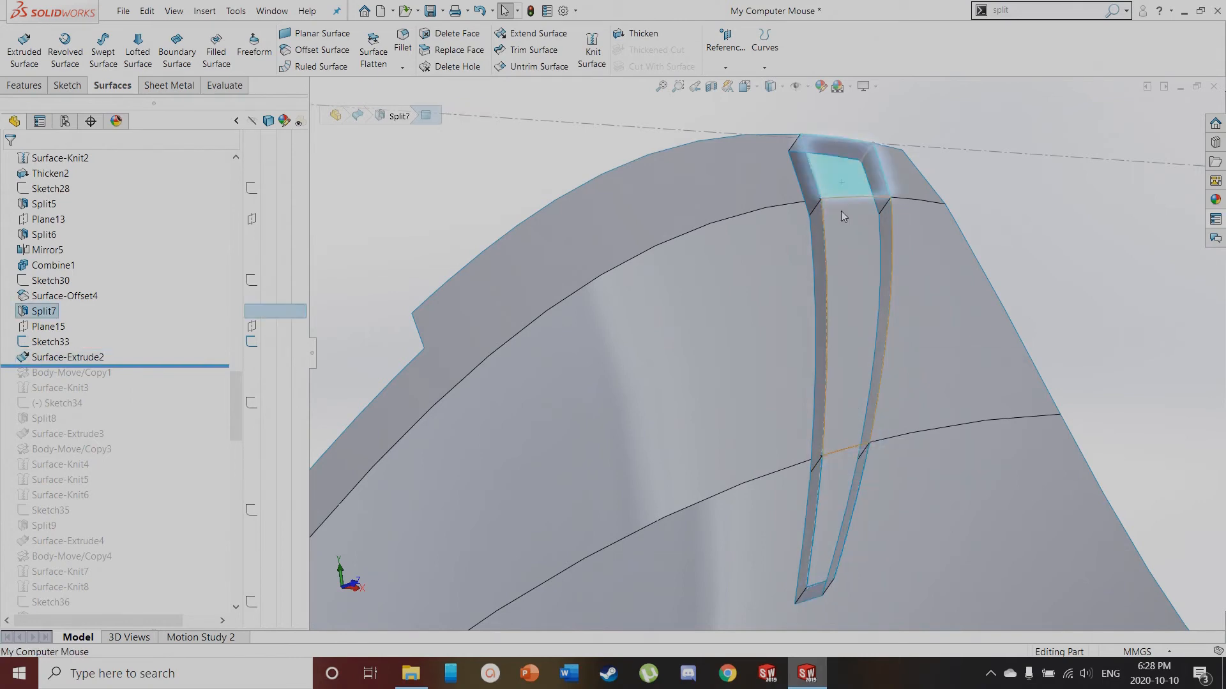
click(831, 486)
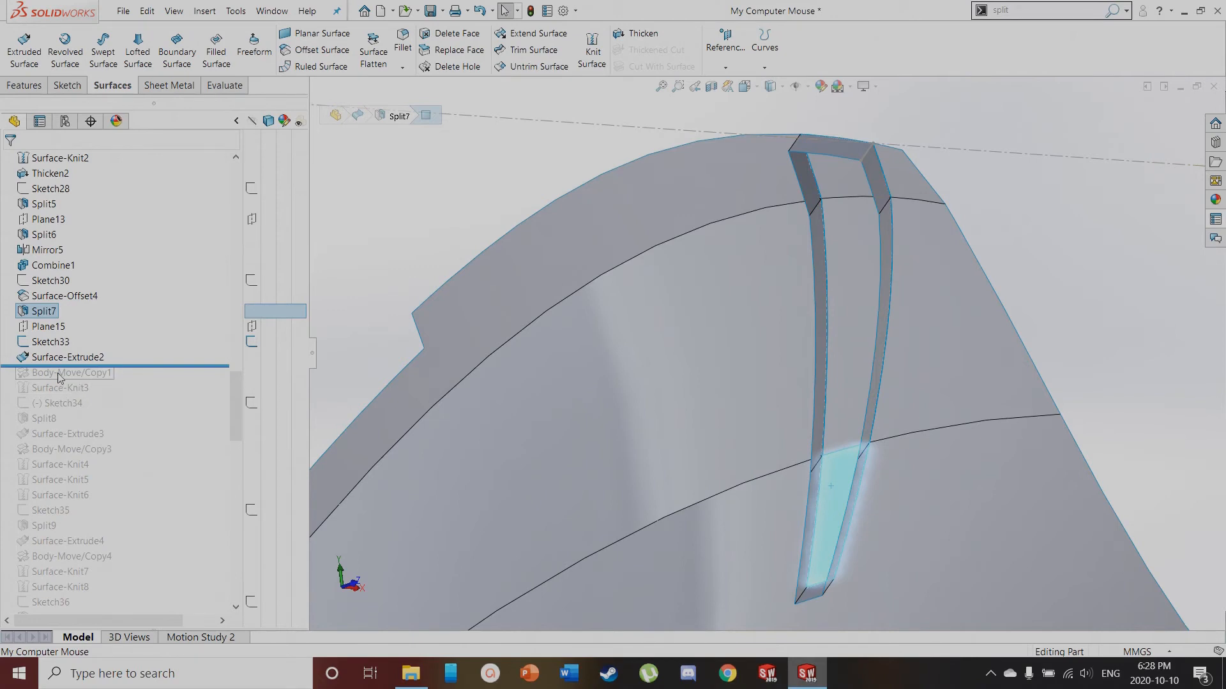
Roll the history forward through Body-Move/Copy1 and open its definition
drag(115, 366, 160, 382)
click(96, 387)
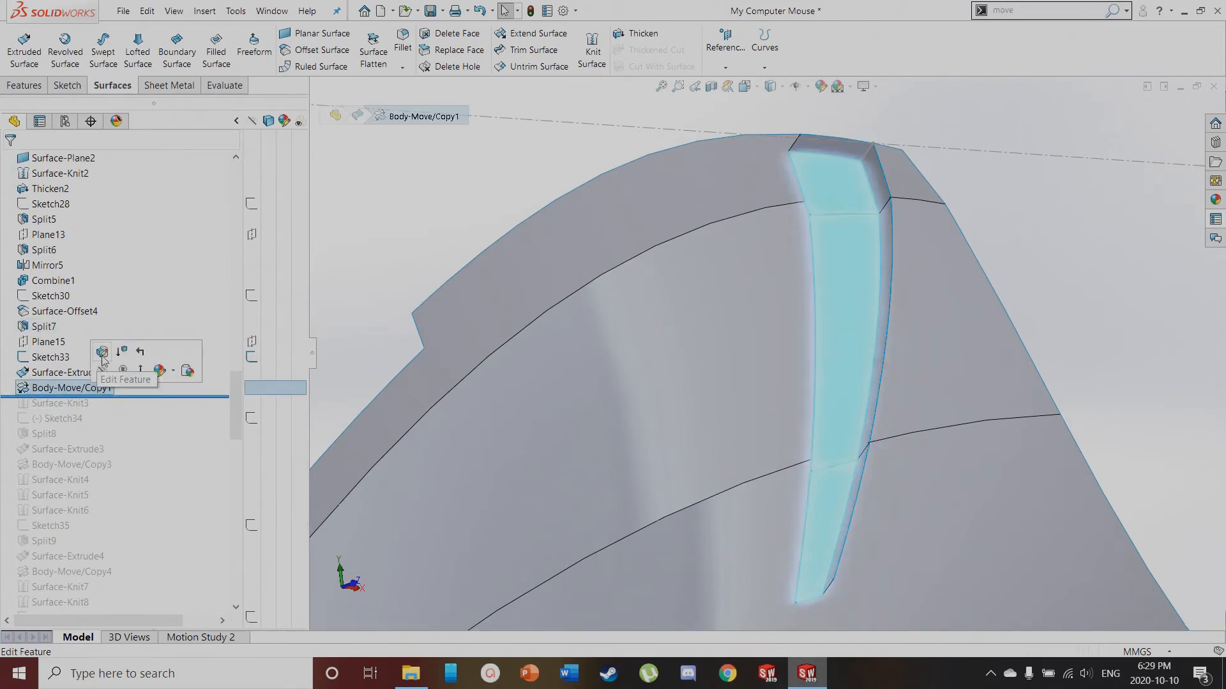
click(107, 354)
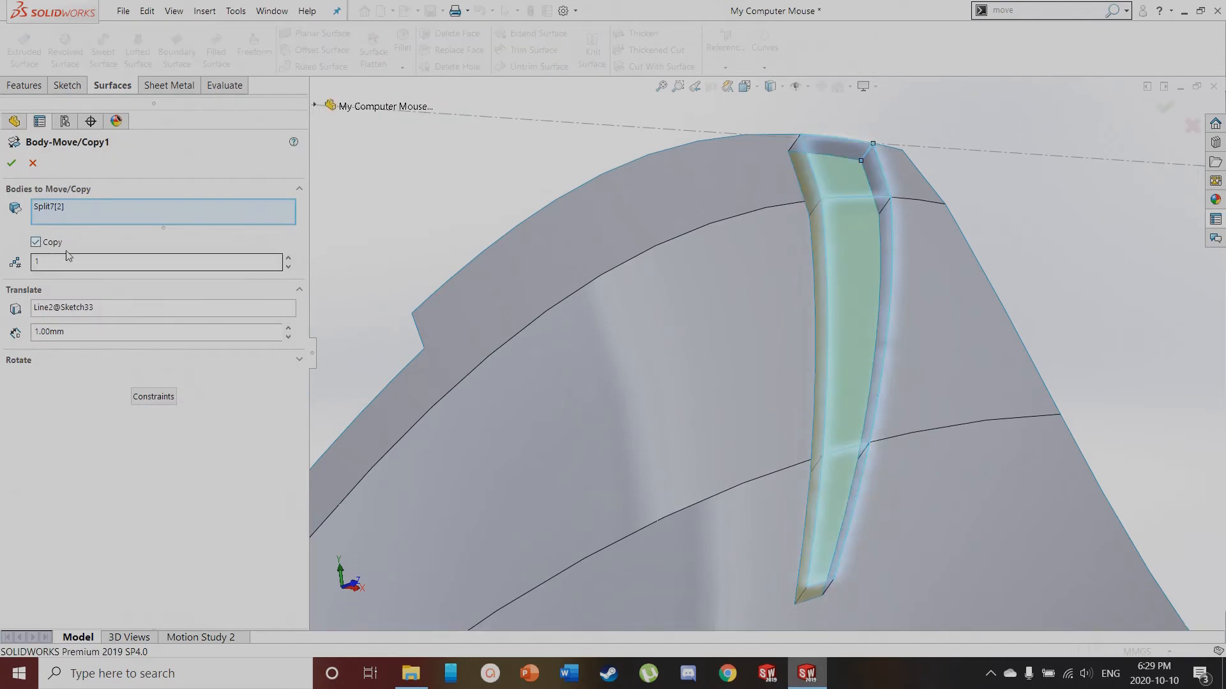
Review the copied body and translation direction in the Body-Move/Copy1 definition, and accept it without edits
click(90, 310)
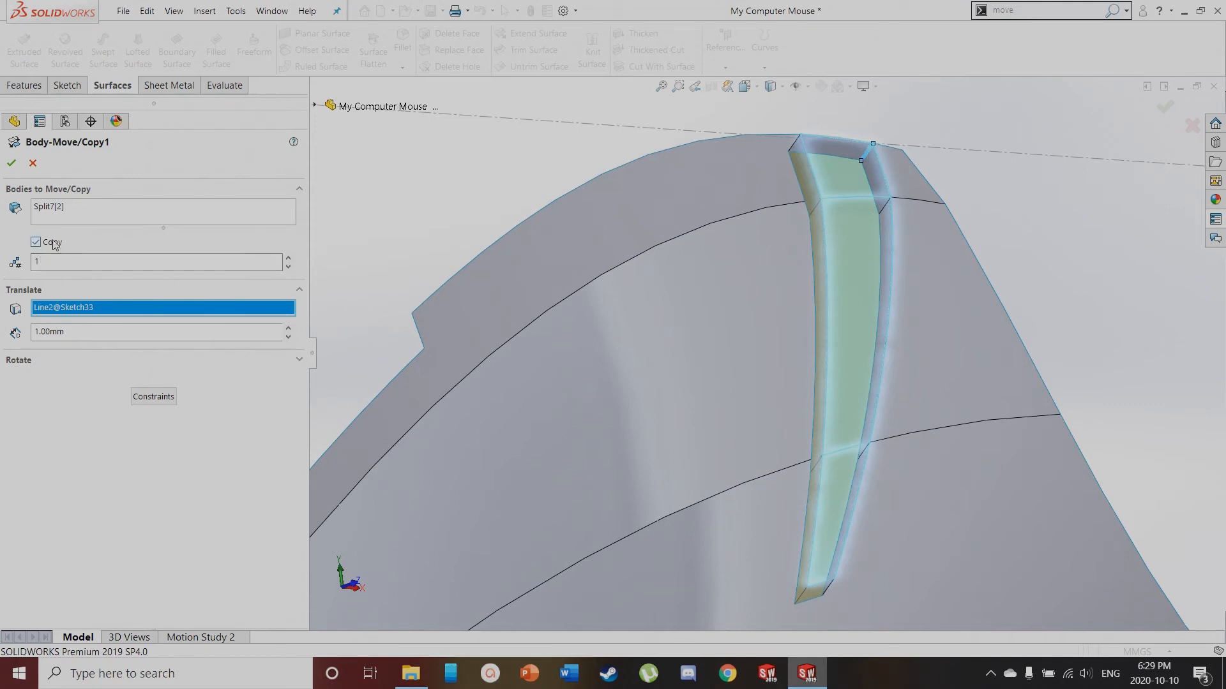
middle_drag(837, 235, 734, 239)
middle_drag(627, 310, 682, 390)
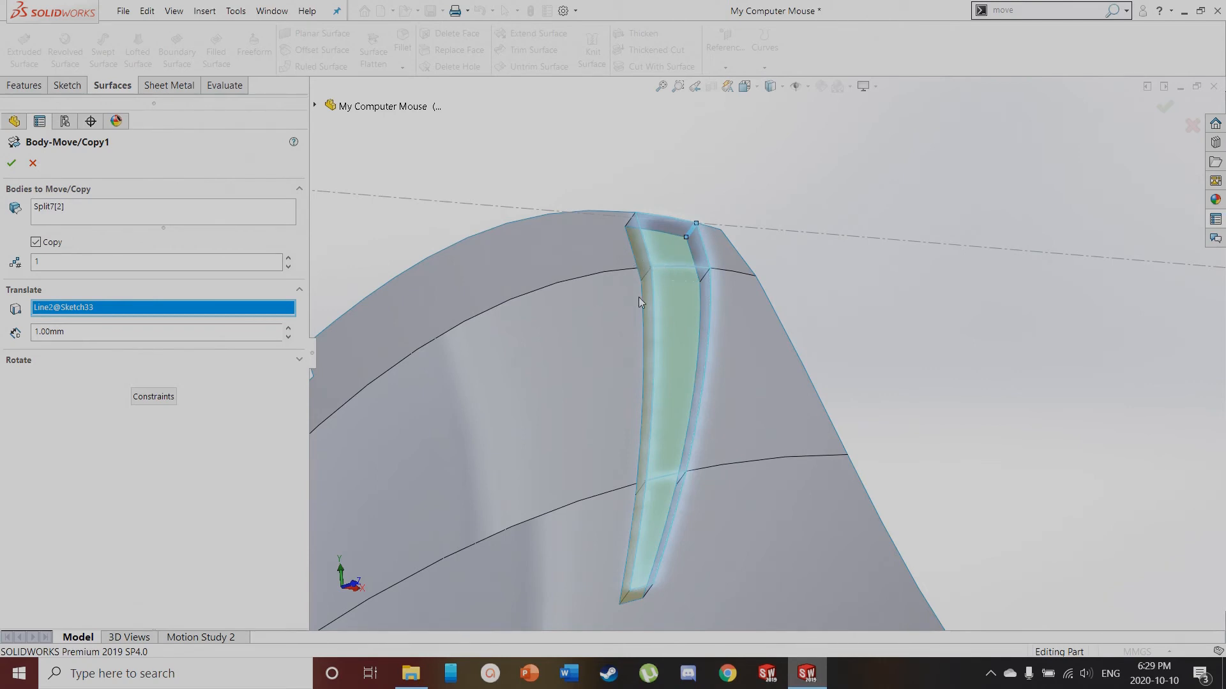
click(12, 165)
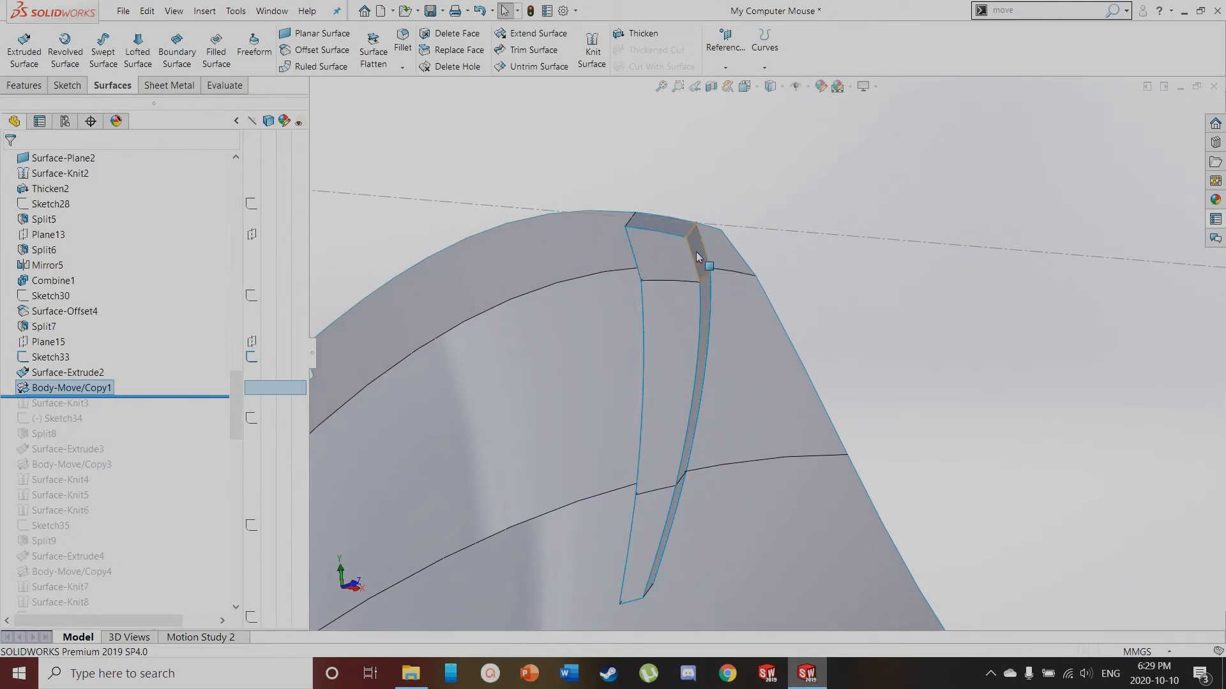
Roll the history forward through Surface-Knit3 and open its definition
click(89, 373)
drag(112, 401, 109, 415)
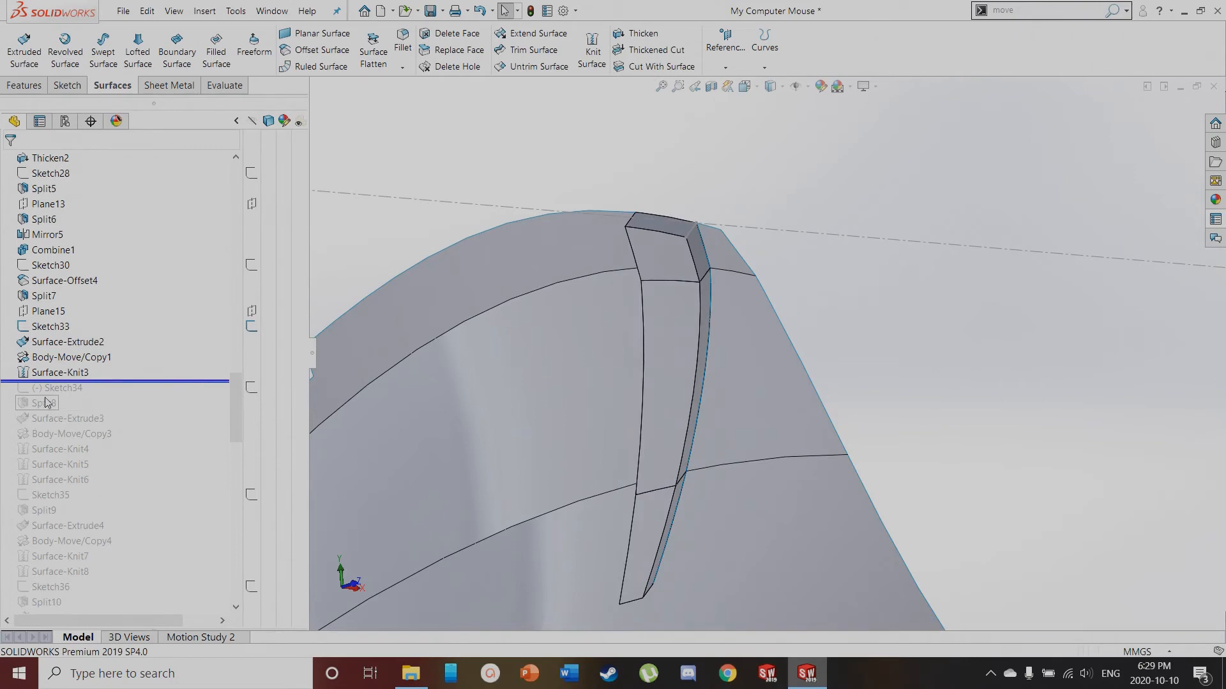
click(60, 372)
click(77, 336)
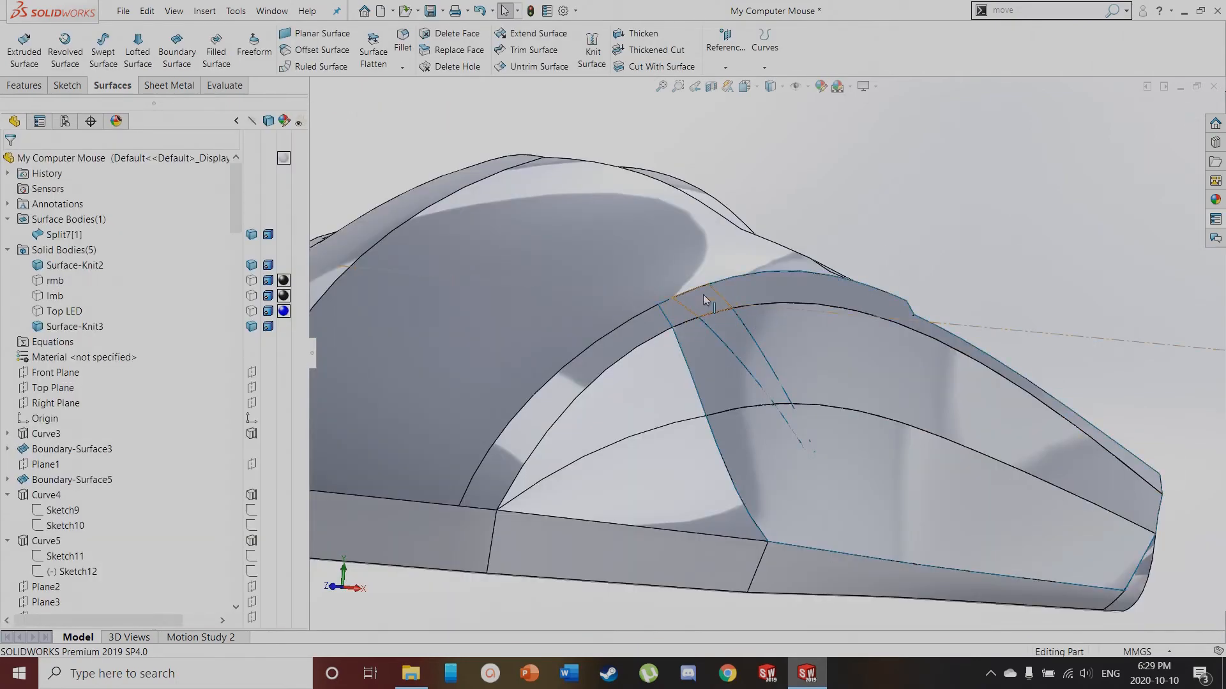
Hide the Split7[1] surface body, and hide and redisplay the Surface-Knit3 solid body
click(252, 328)
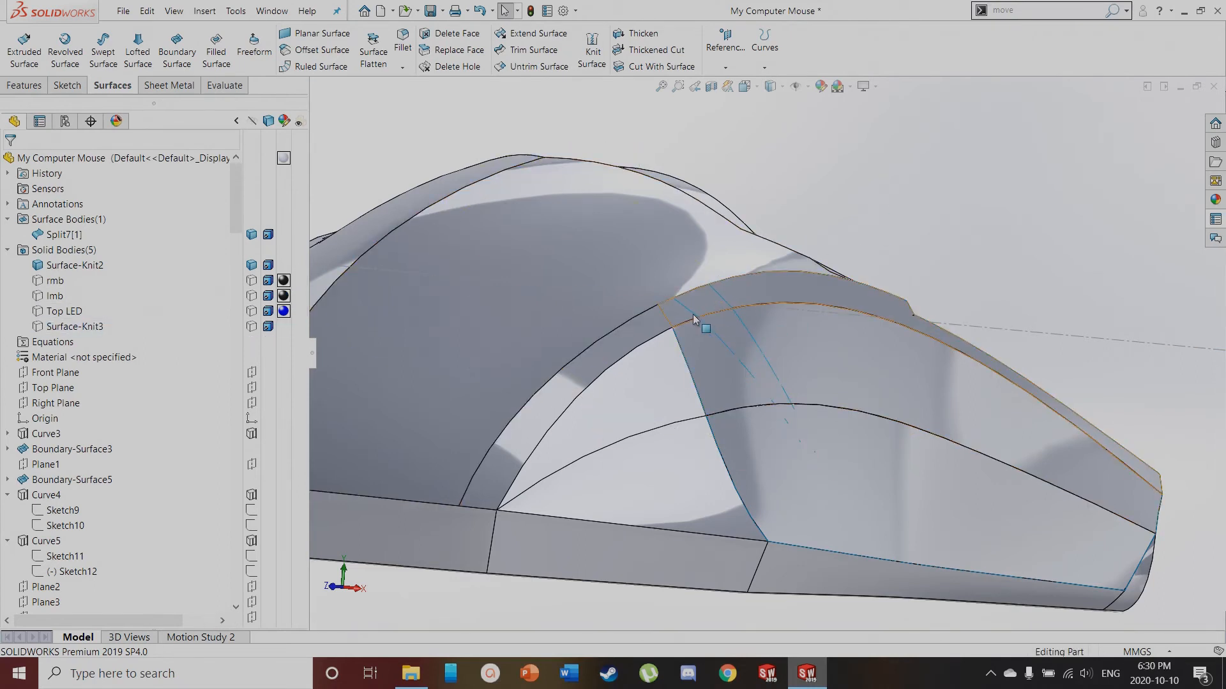
click(251, 235)
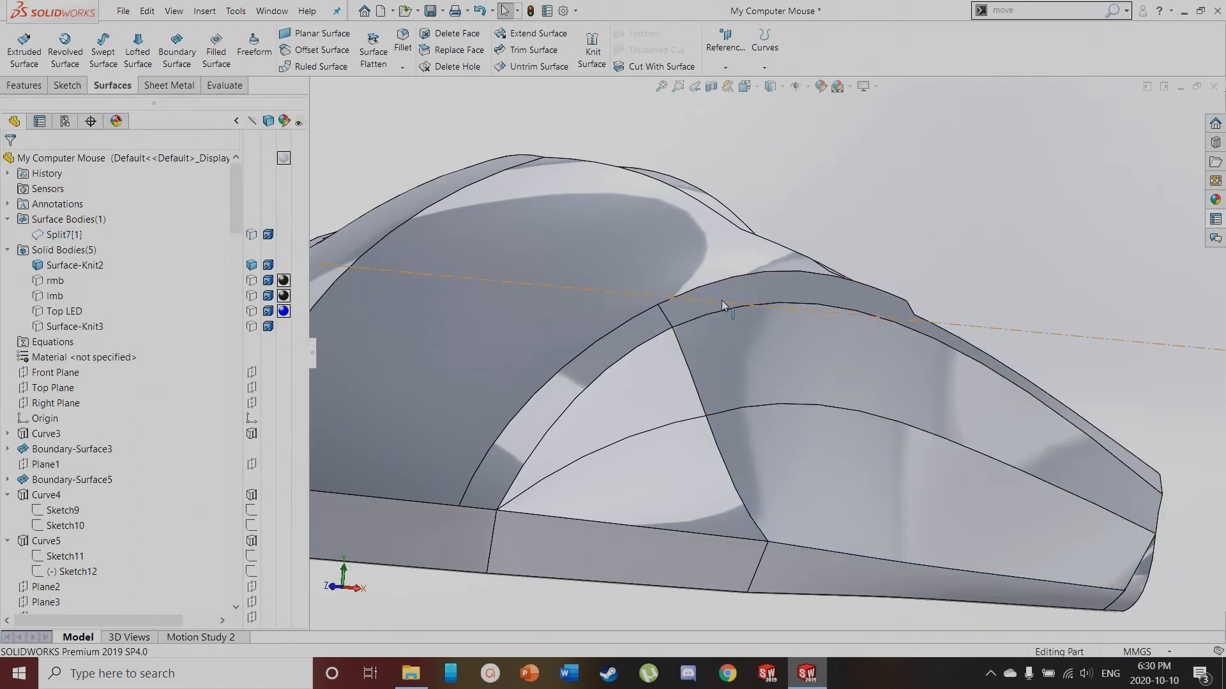
click(252, 328)
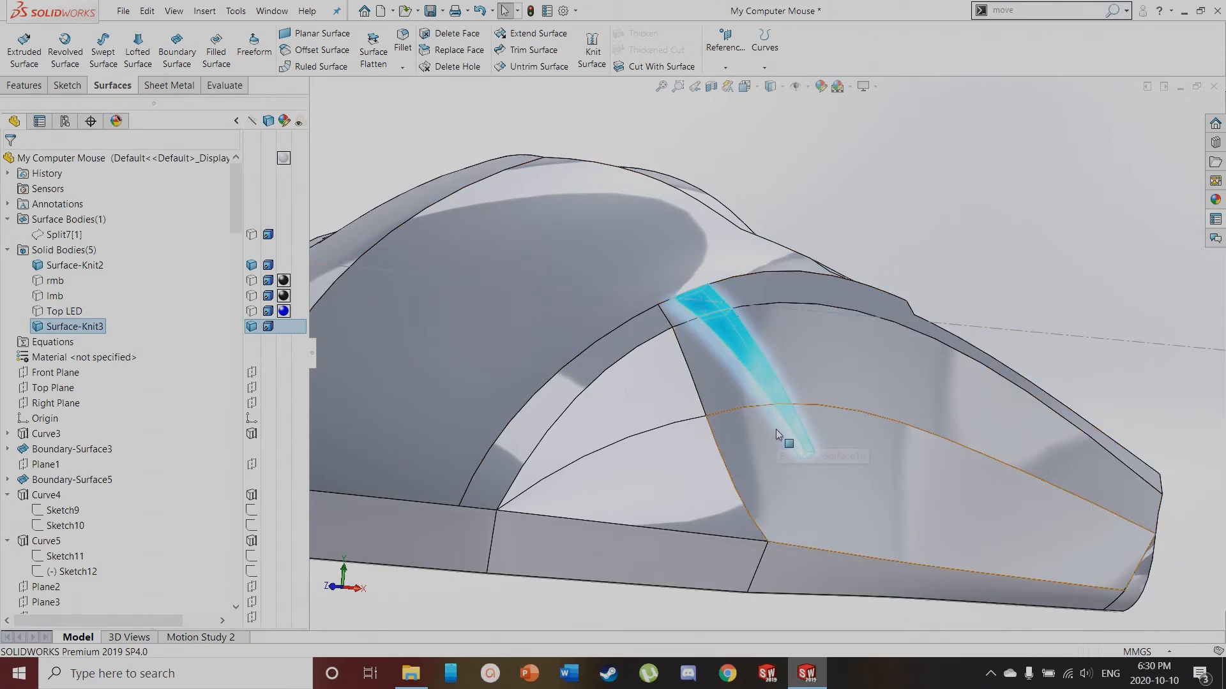
Roll the history forward through Sketch34 and highlight its slot profiles near the front of the mouse's side
drag(236, 190, 236, 416)
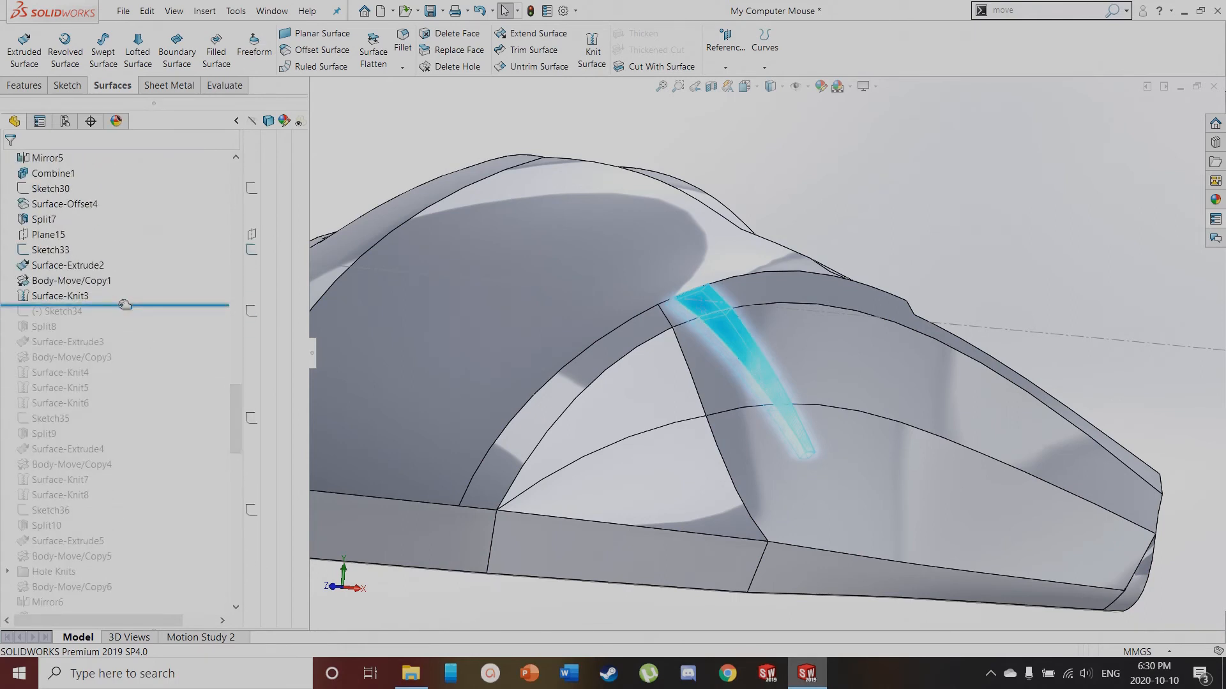
drag(125, 306, 124, 320)
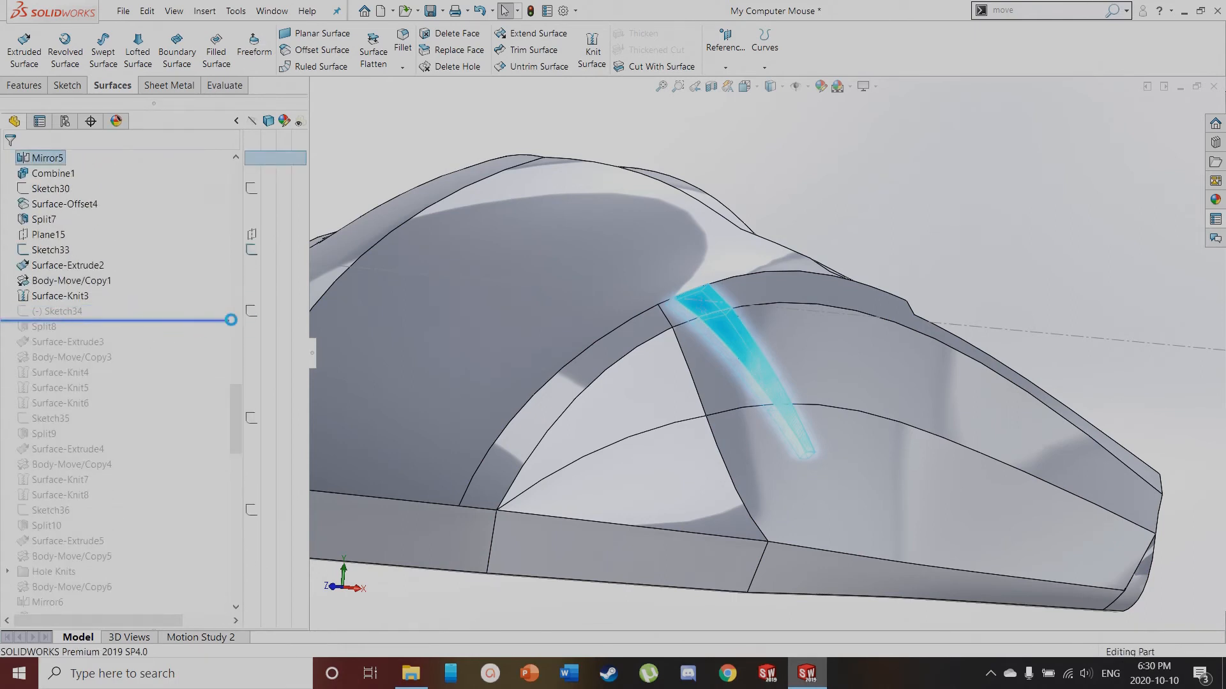
key(f)
middle_drag(734, 485, 737, 428)
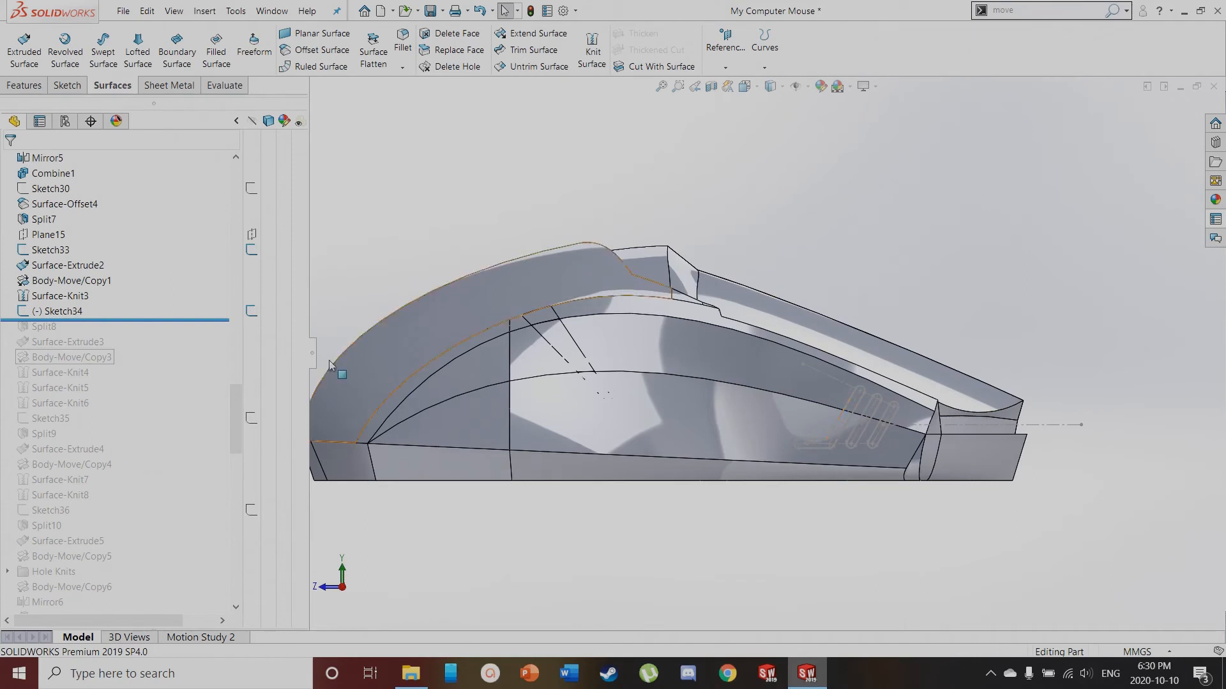
click(59, 311)
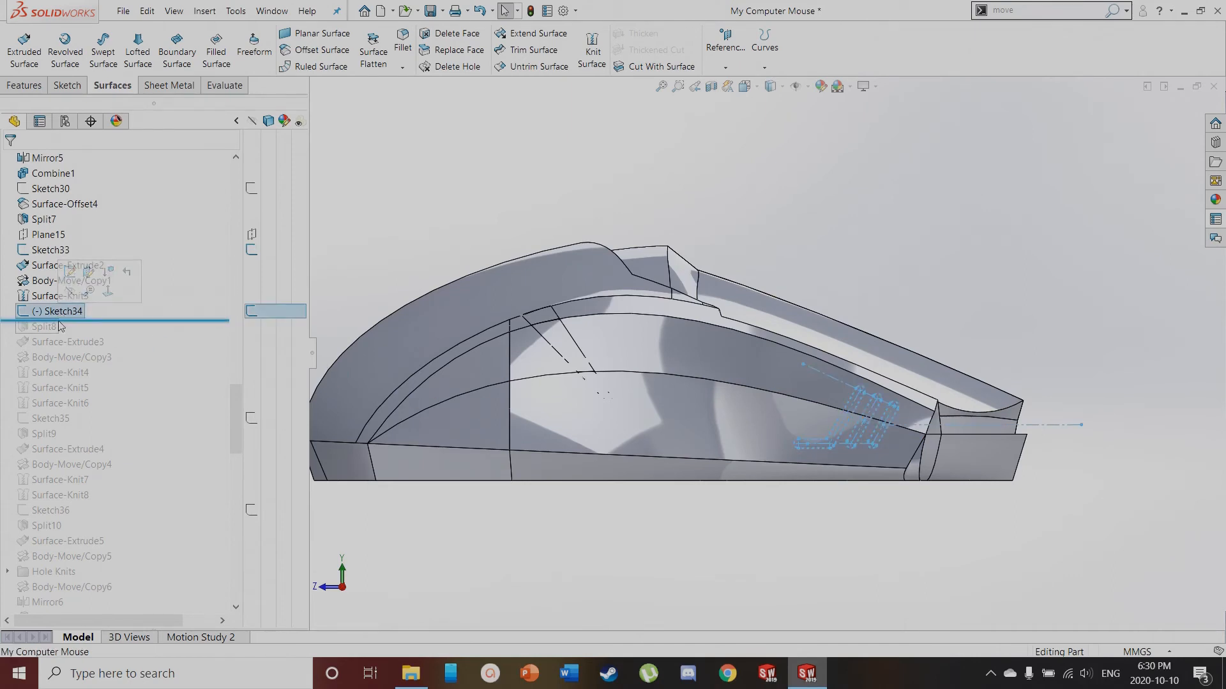
Roll the history forward from Split8 through Surface-Extrude3, Body-Move/Copy3 and Surface-Knit6, viewing the slots from the inner side
drag(185, 320, 188, 334)
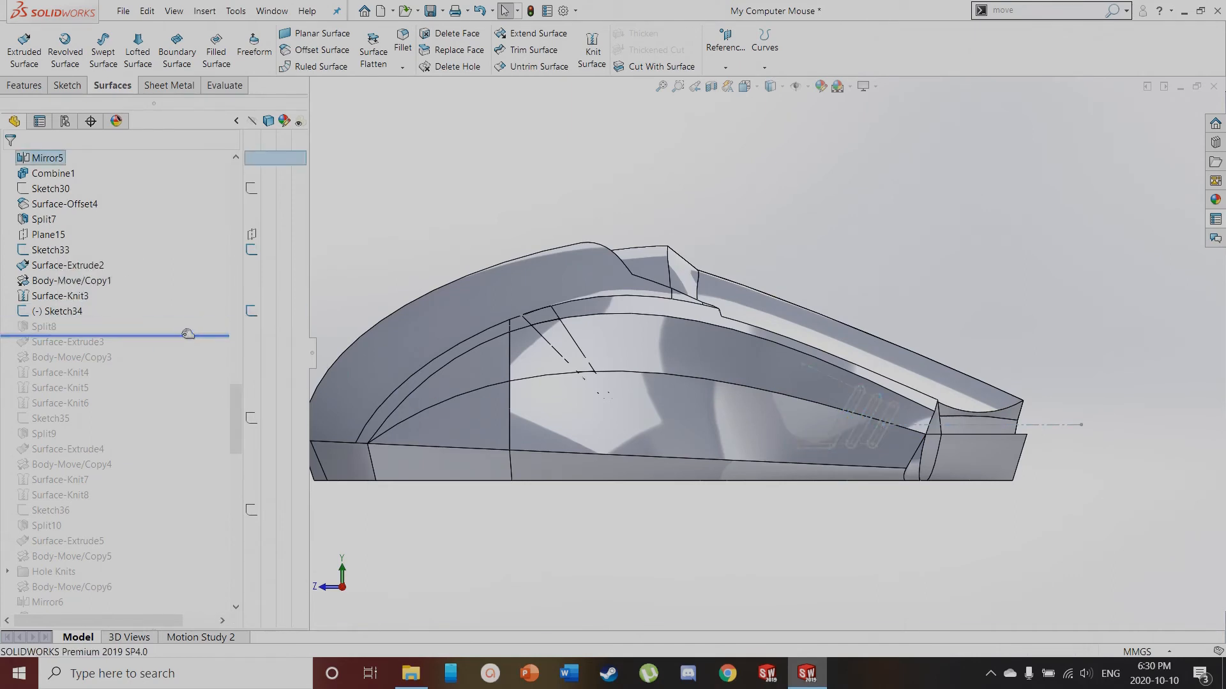
middle_drag(1026, 338, 724, 420)
scroll(345, 479, down, 3)
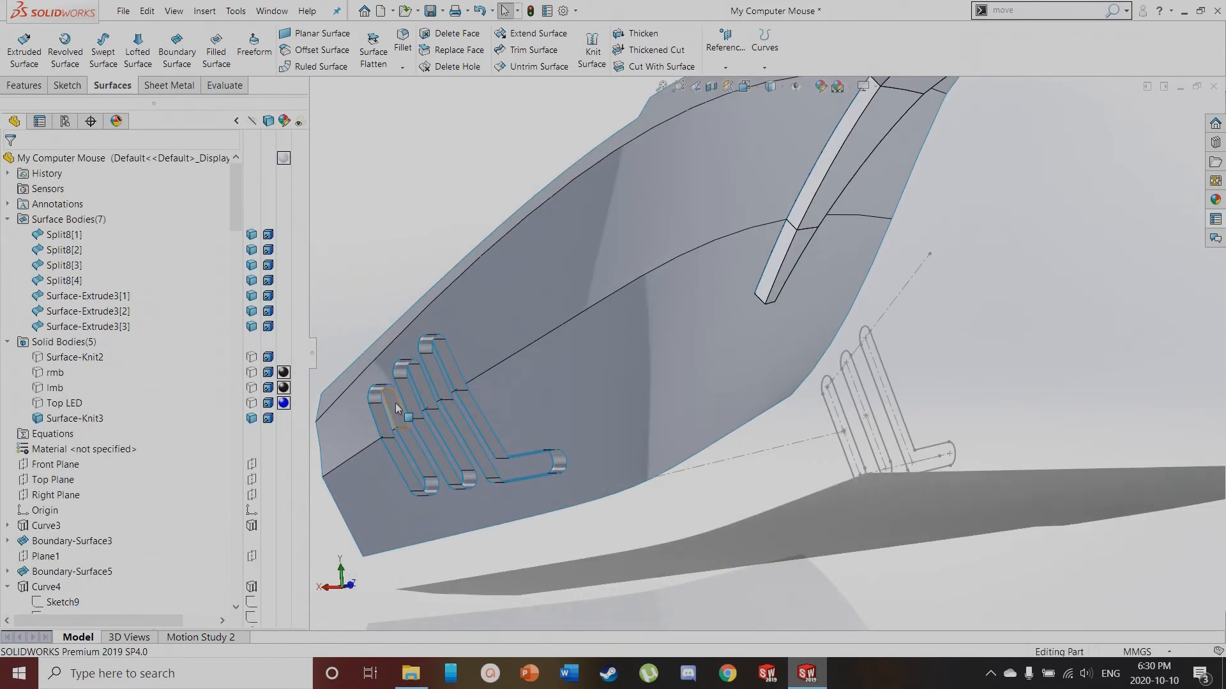
drag(236, 216, 186, 434)
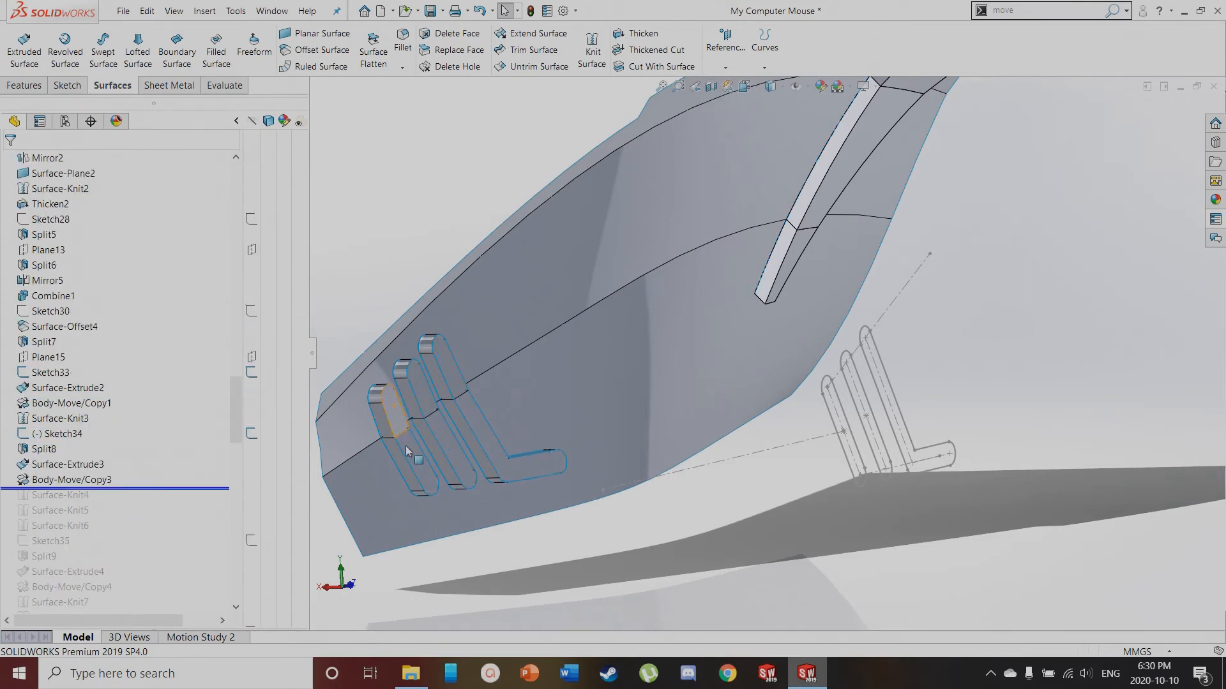
drag(185, 486, 185, 534)
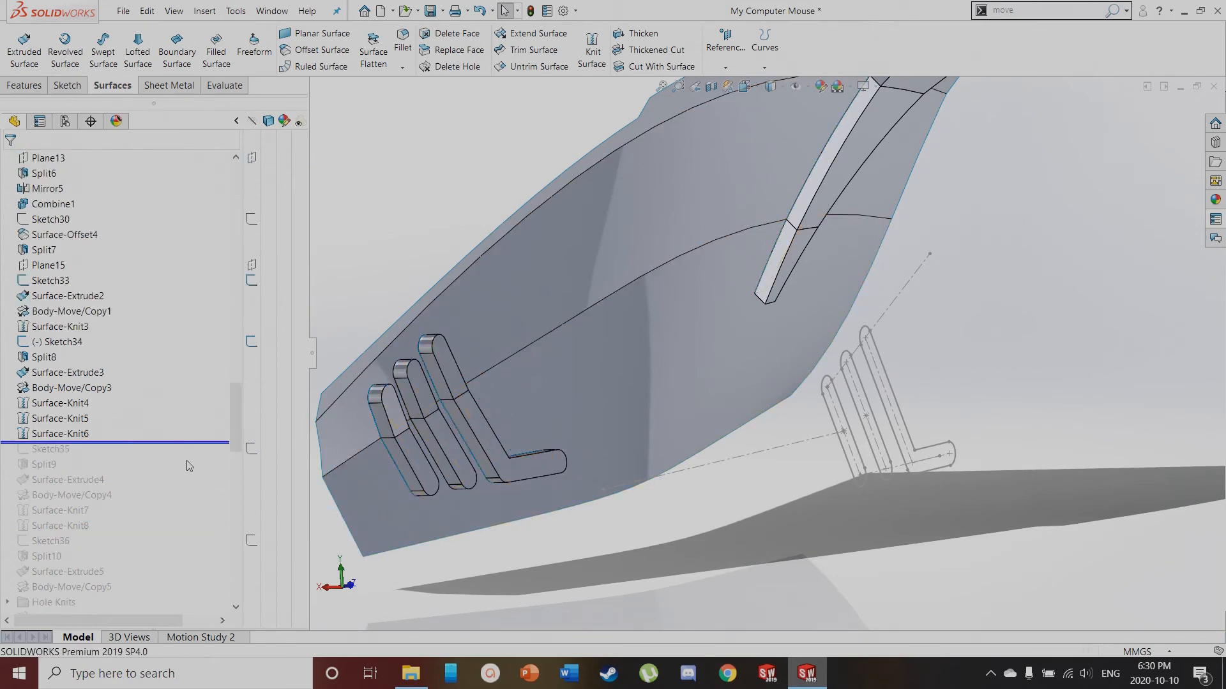
Roll the history forward from Sketch35 and Split9 through Surface-Extrude4, Body-Move/Copy4 and Surface-Knit8
drag(102, 444, 102, 473)
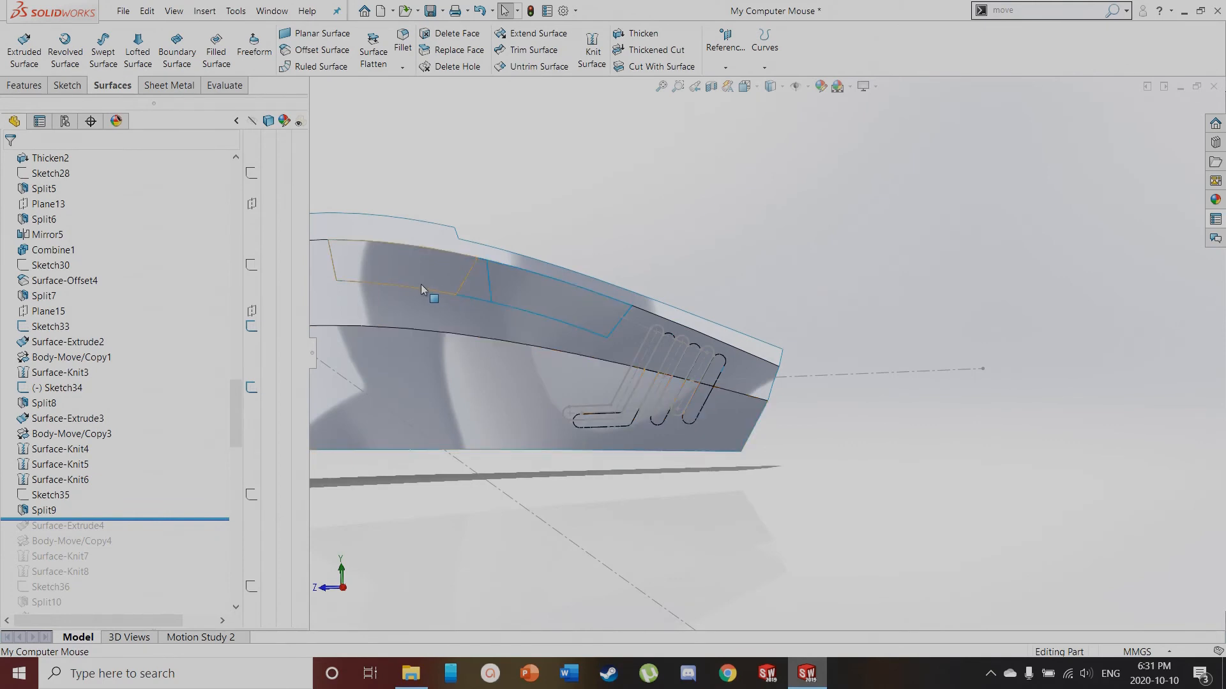
drag(195, 519, 192, 578)
scroll(123, 459, down, 5)
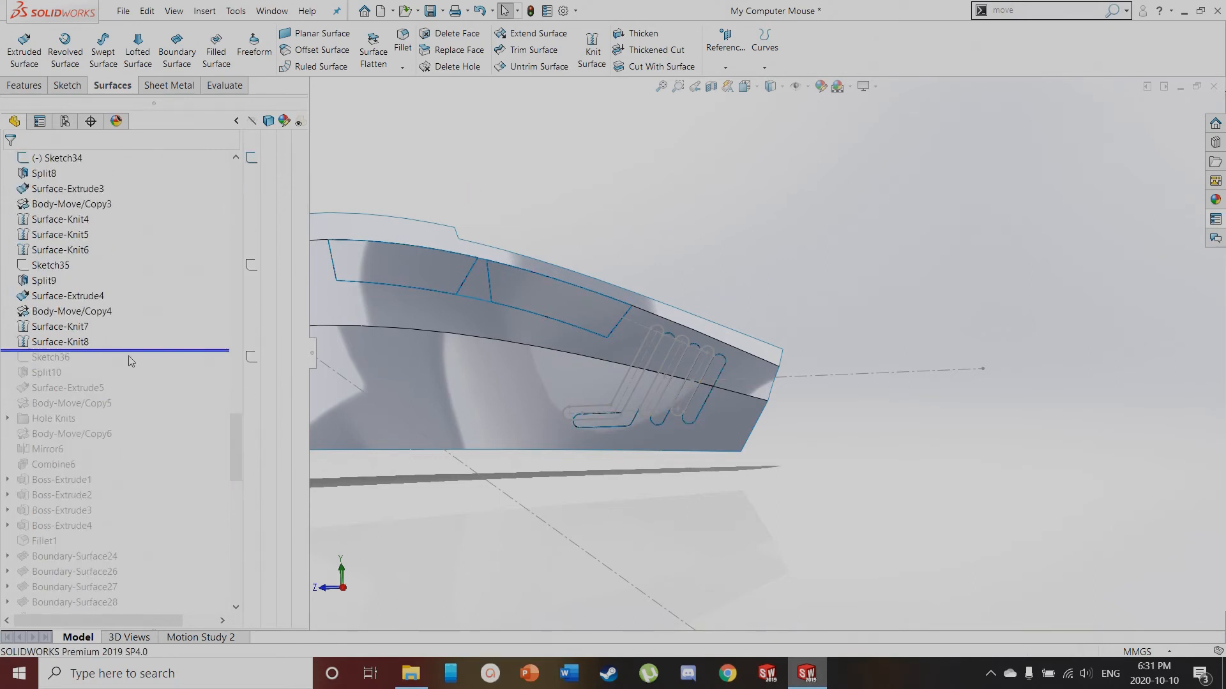
Roll the history forward from Sketch36 and Split10 through Body-Move/Copy5 and the Hole Knits folder
drag(97, 352, 64, 423)
scroll(61, 447, up, 5)
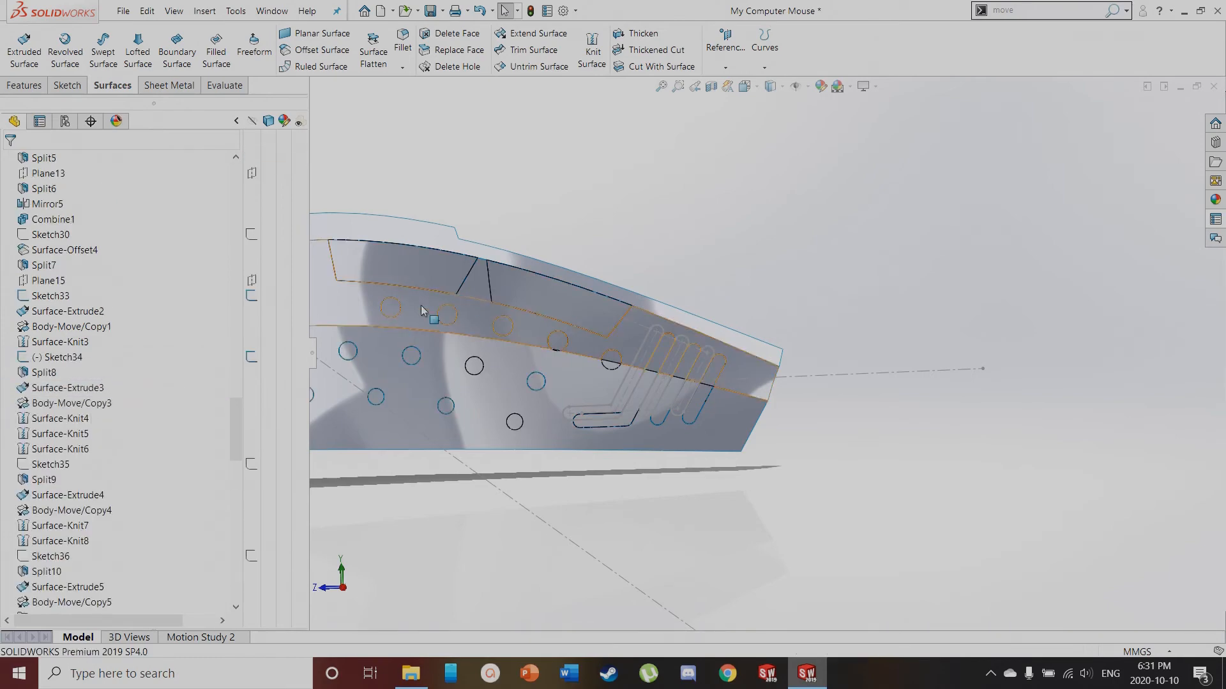
scroll(94, 465, down, 5)
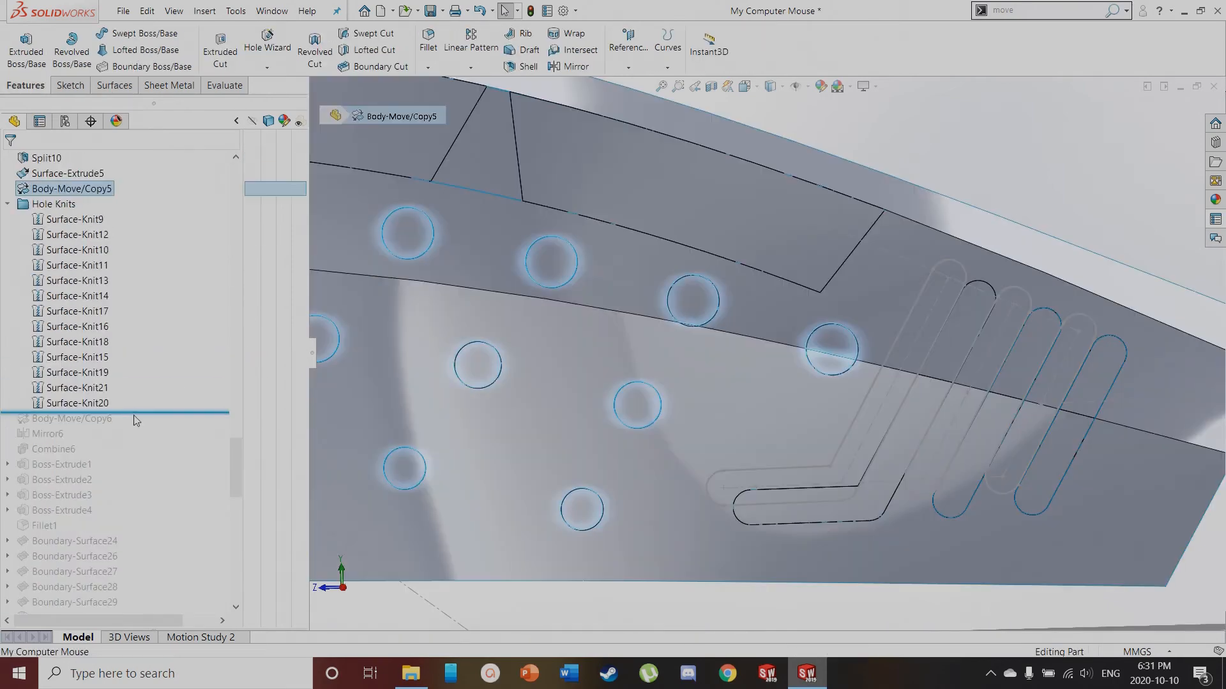
Roll the history forward through Body-Move/Copy6, select that feature, and inspect the side bodies from the inner side
drag(139, 411, 140, 442)
key(f)
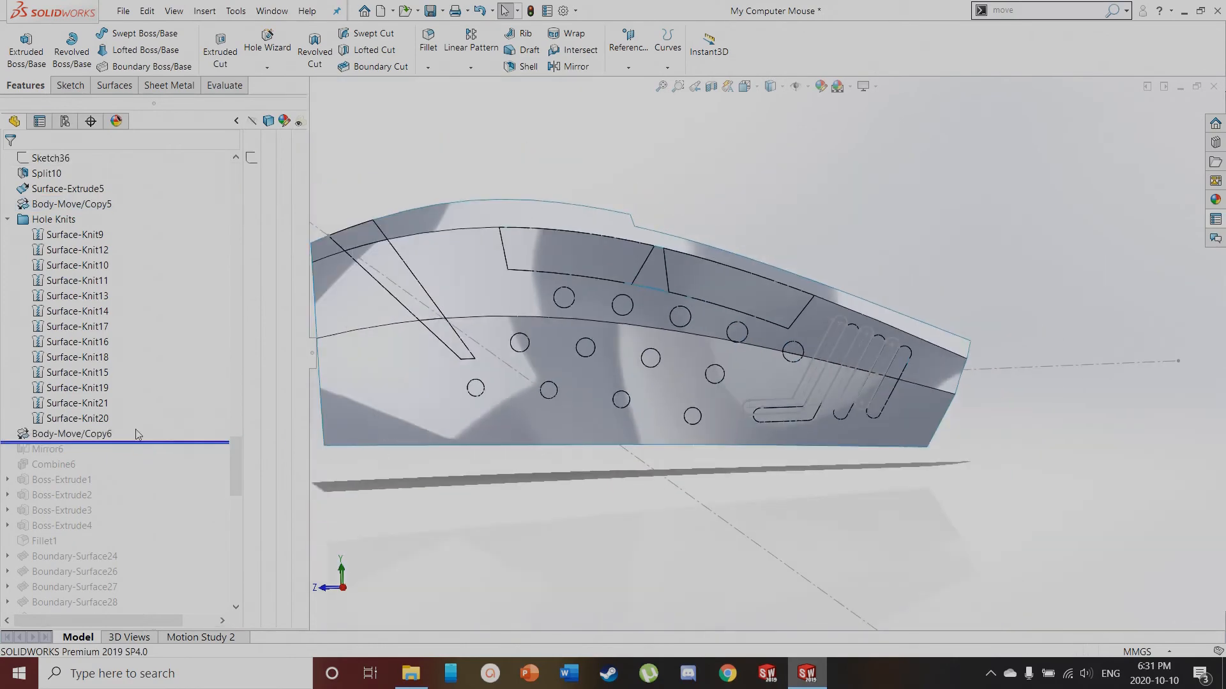
click(96, 437)
key(ctrl+1)
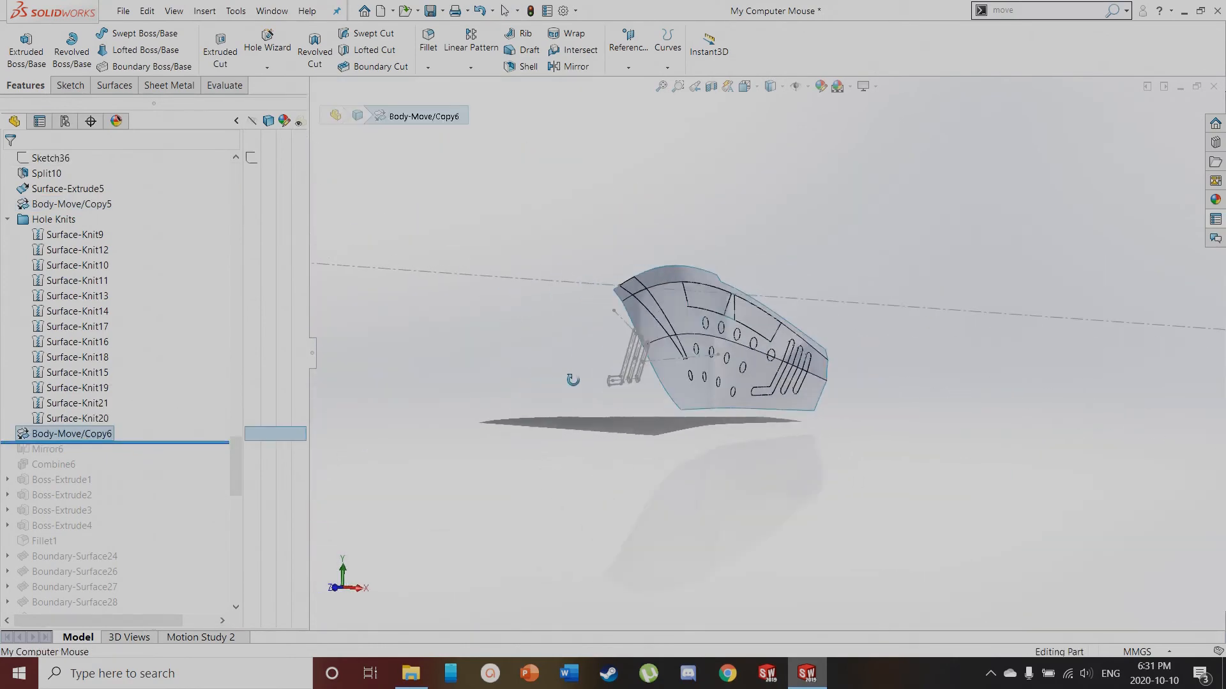
scroll(565, 334, down, 3)
middle_drag(568, 335, 721, 324)
scroll(885, 292, down, 2)
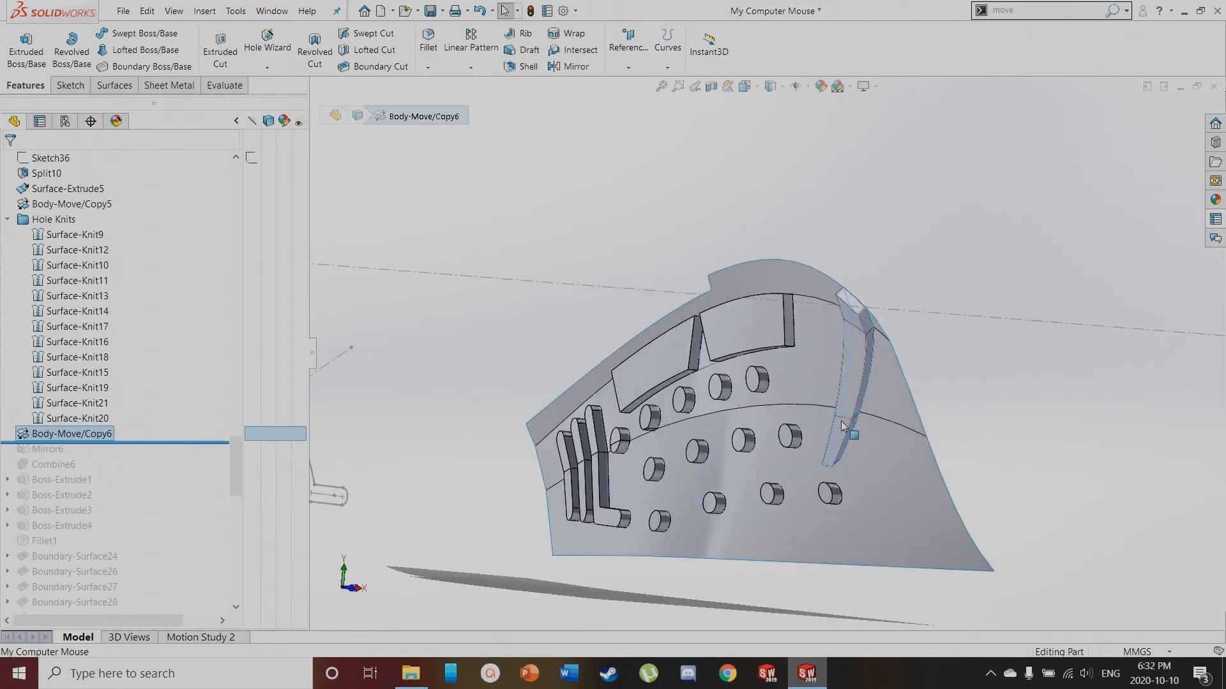
Highlight faces of the slot and long strip bodies, and examine the long strip's outline from the outer side
click(744, 329)
click(595, 434)
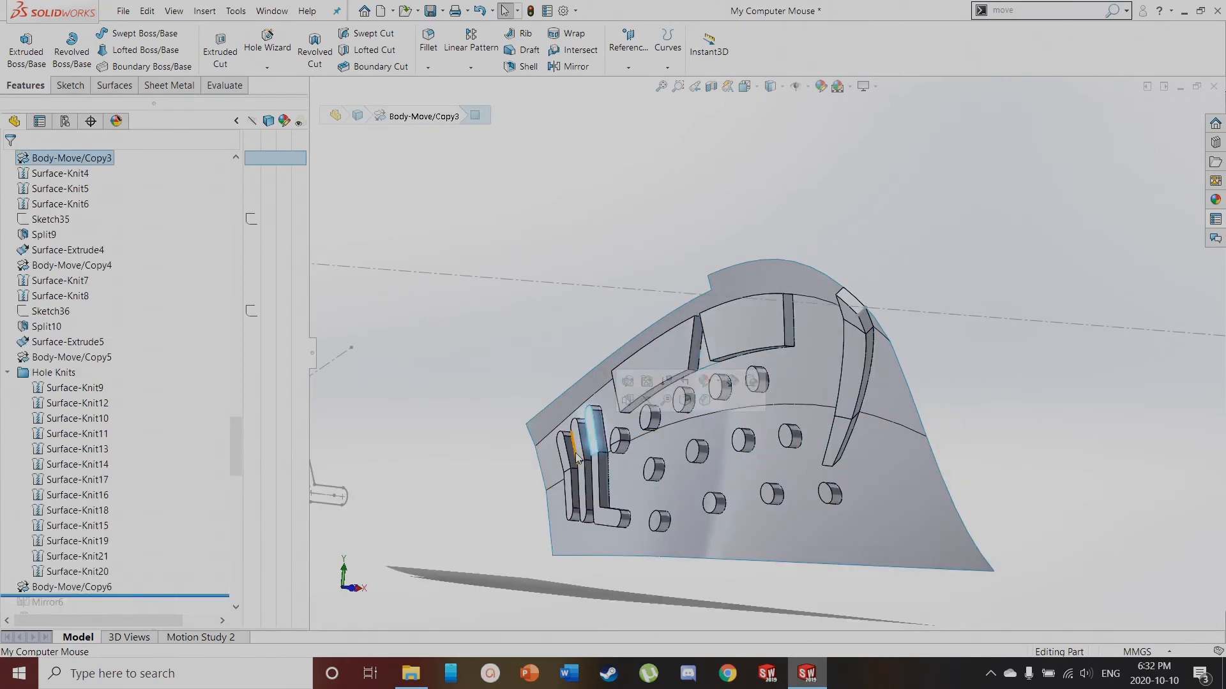
click(857, 353)
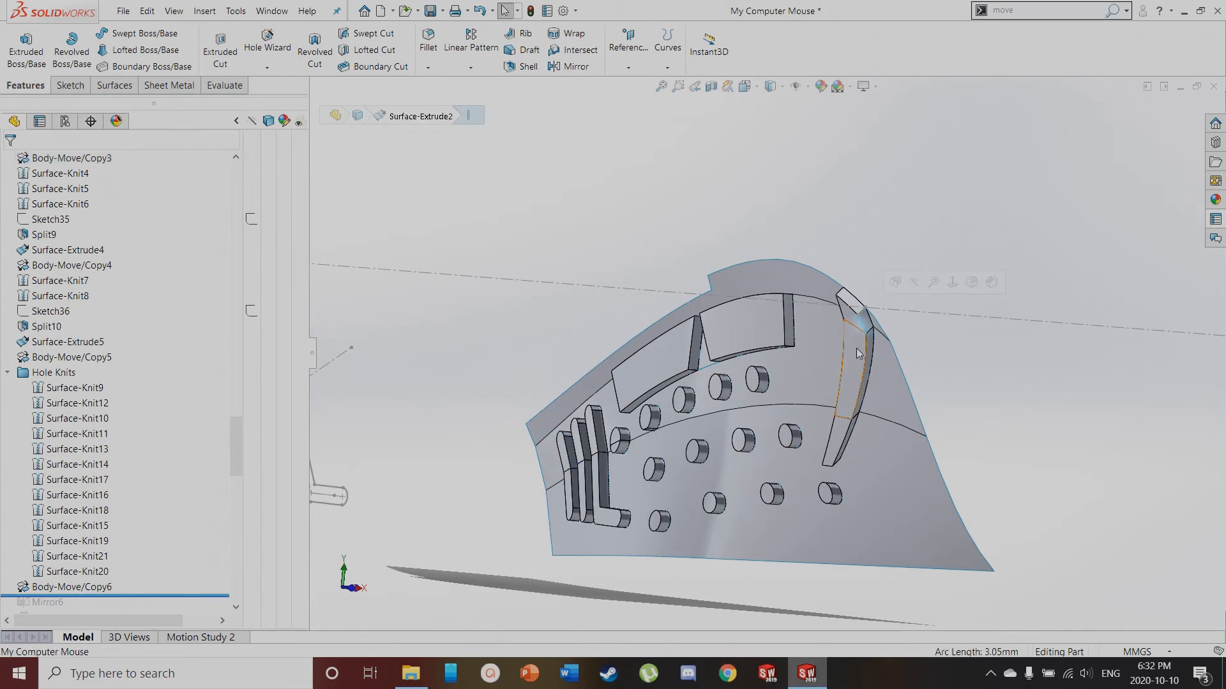
click(856, 367)
click(840, 436)
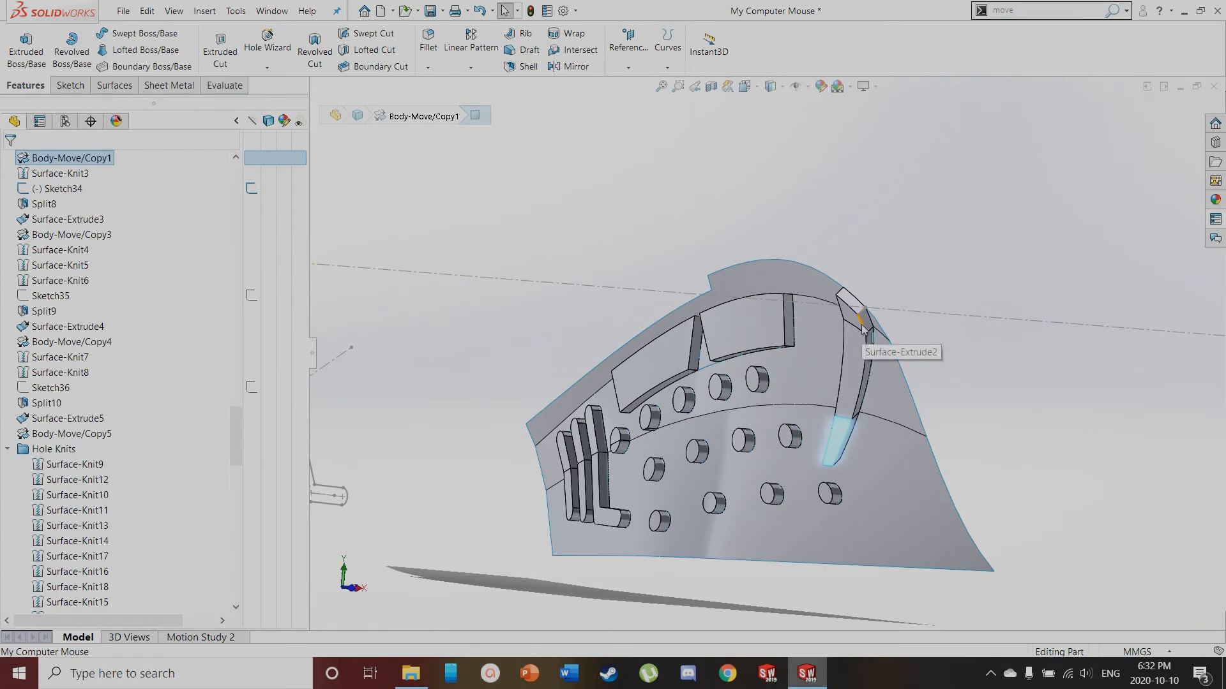
scroll(866, 286, down, 4)
middle_drag(879, 458, 644, 364)
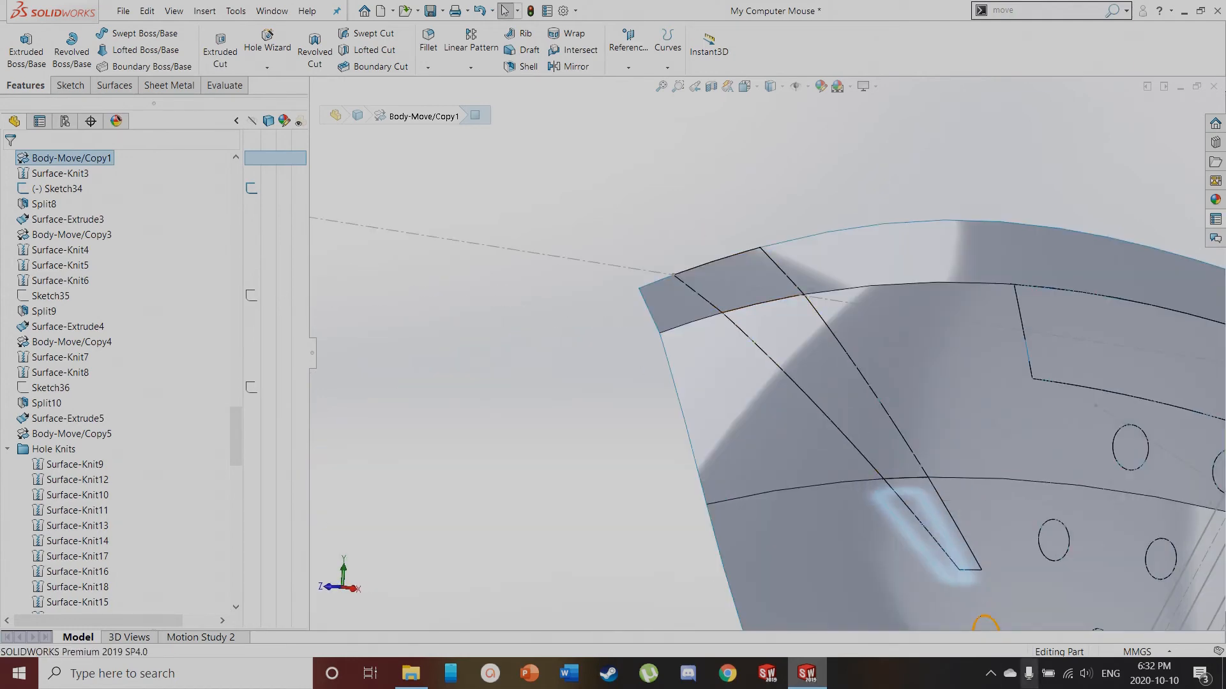
scroll(278, 543, down, 8)
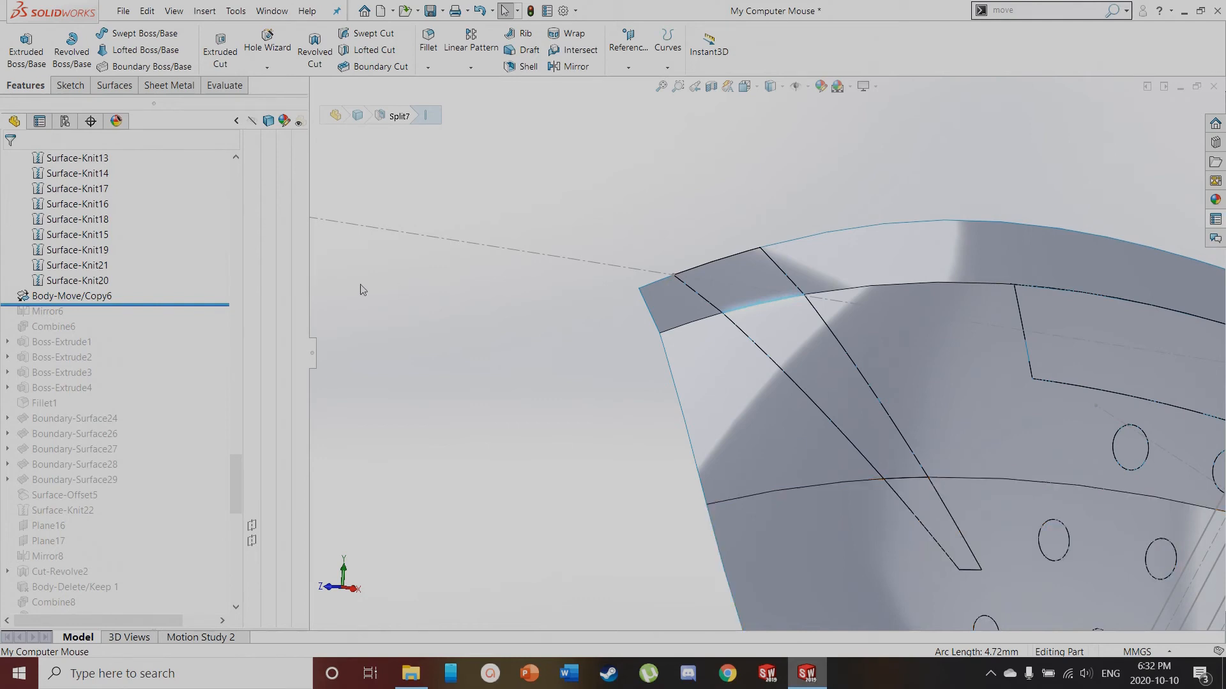
Roll the history forward through Mirror6 and Combine6, viewing the side panels and their separated bodies from the opposite side
scroll(191, 315, up, 3)
drag(183, 444, 183, 457)
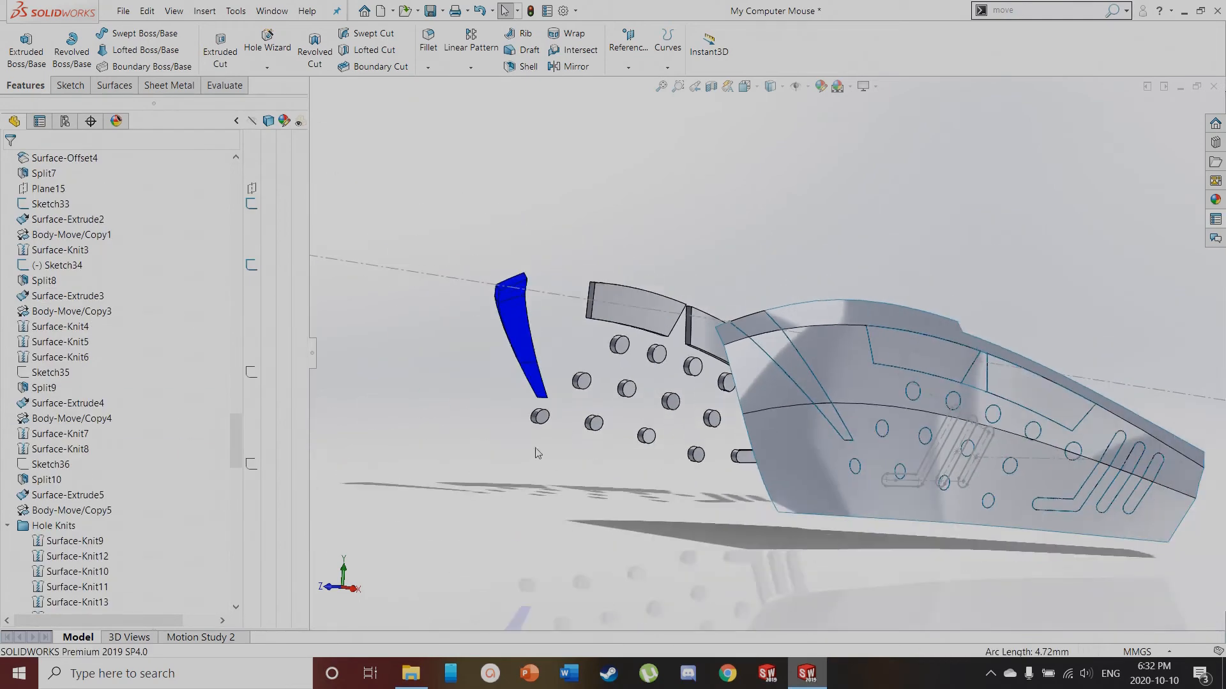
scroll(539, 454, up, 3)
middle_drag(634, 478, 664, 508)
scroll(163, 466, down, 7)
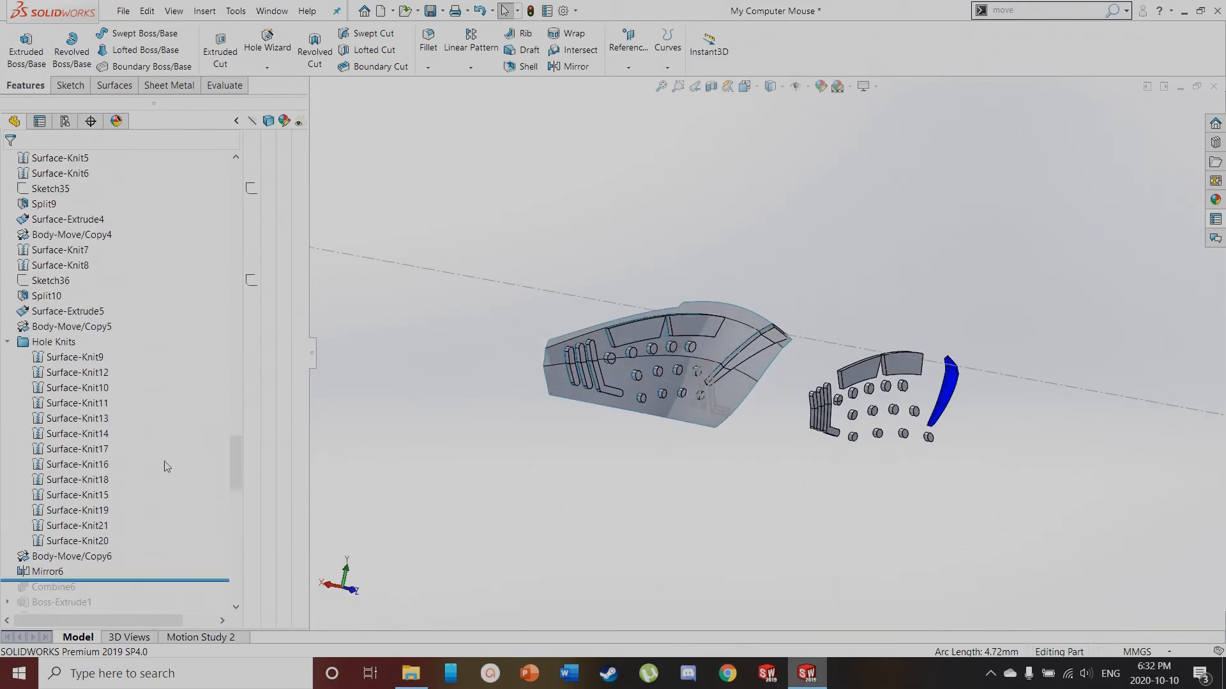
drag(138, 441, 137, 464)
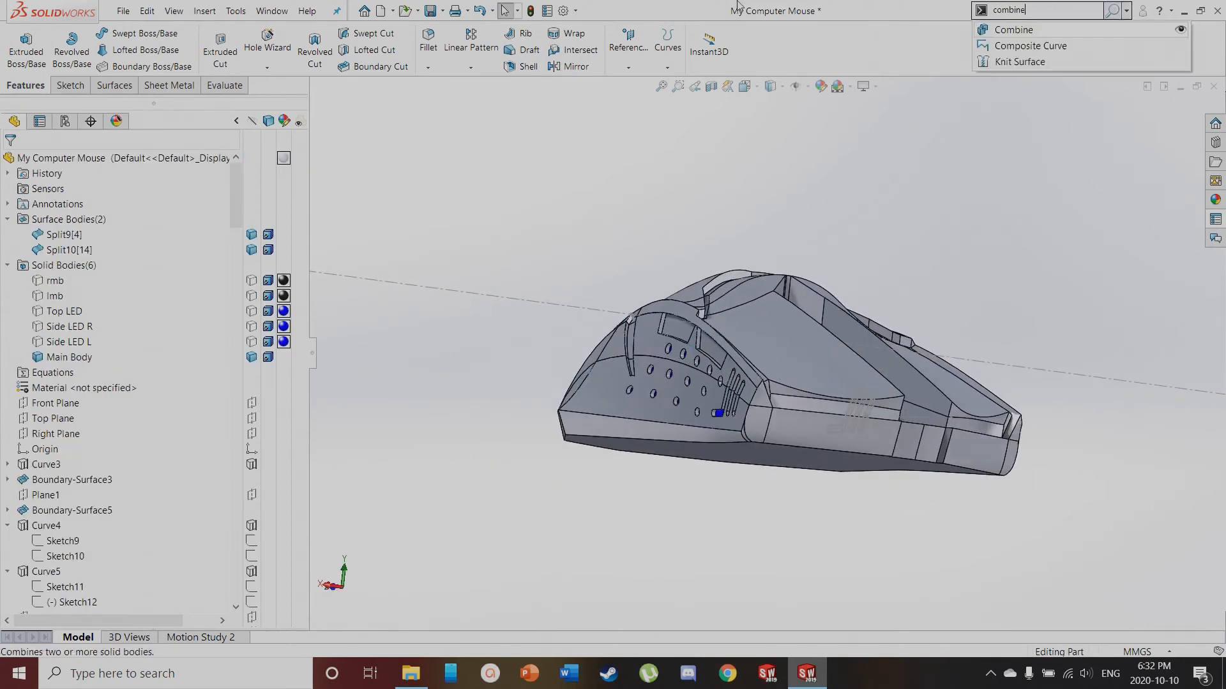
key(Return)
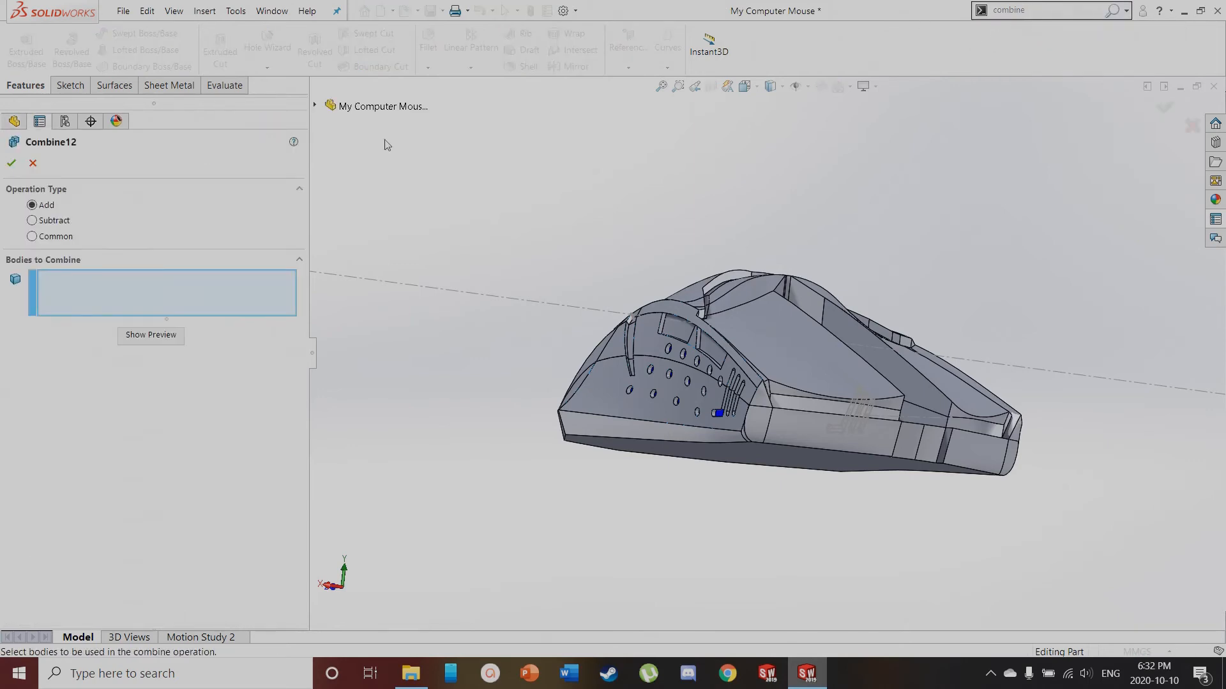
click(56, 221)
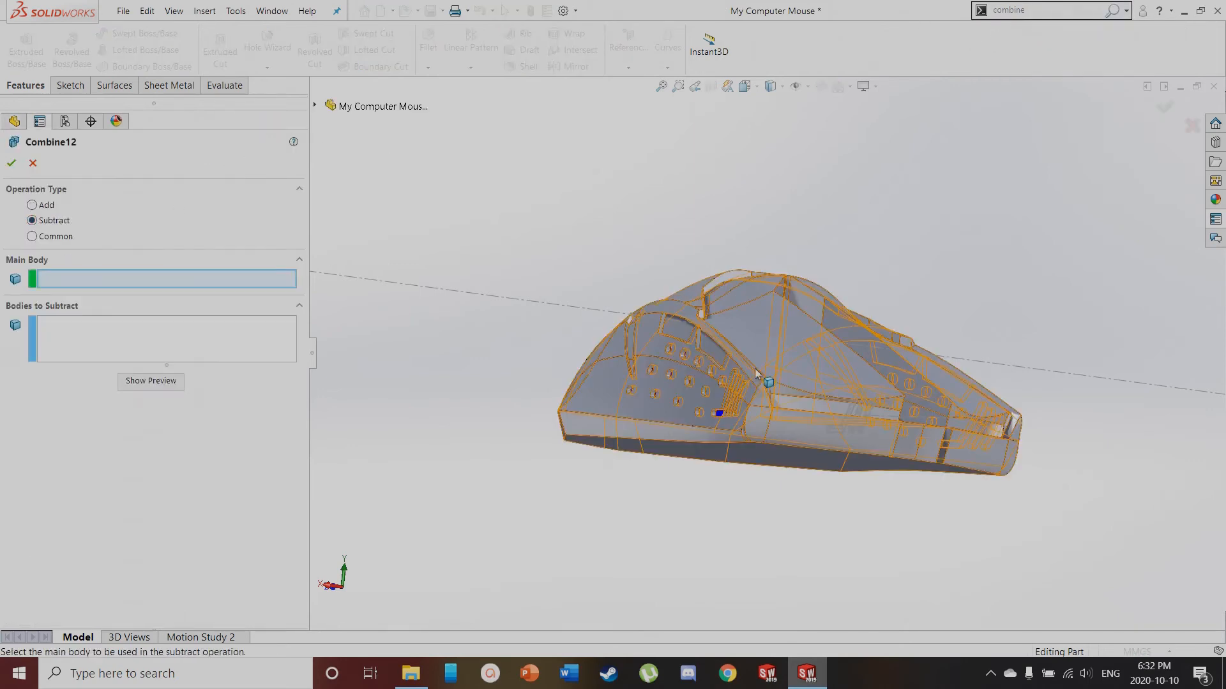
click(32, 162)
Show the Side LED R body and inspect the holes and slots cut into the mouse's side
scroll(621, 343, down, 6)
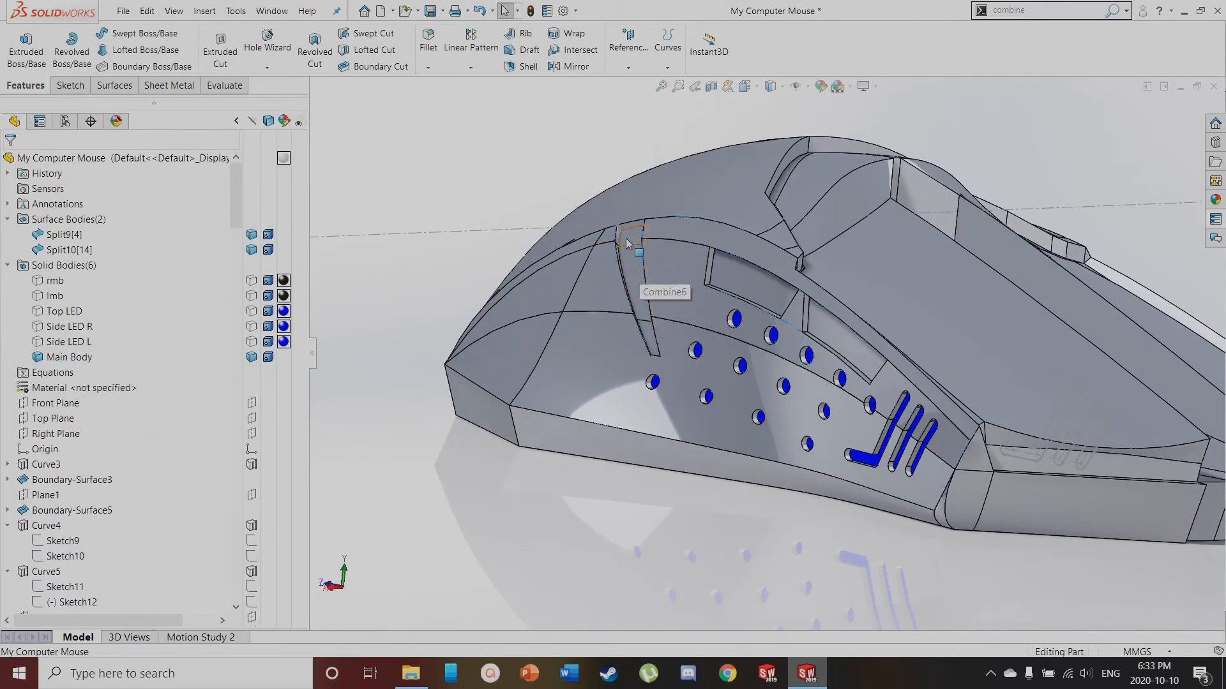
click(252, 328)
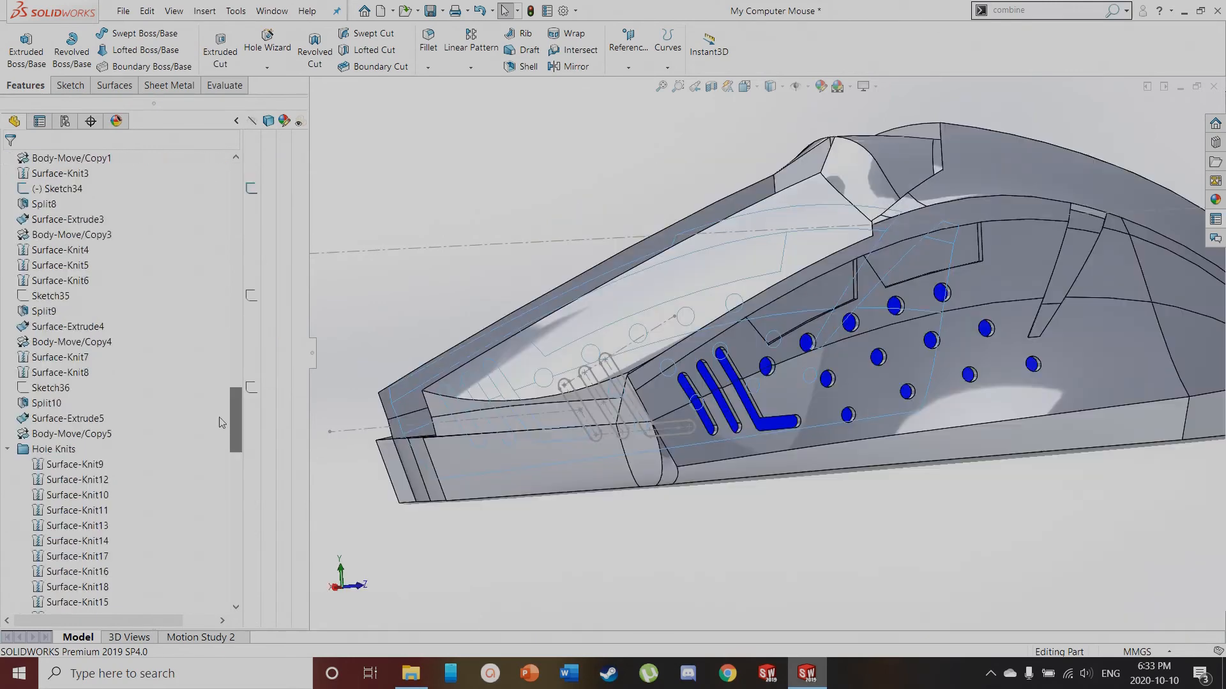
scroll(219, 464, down, 5)
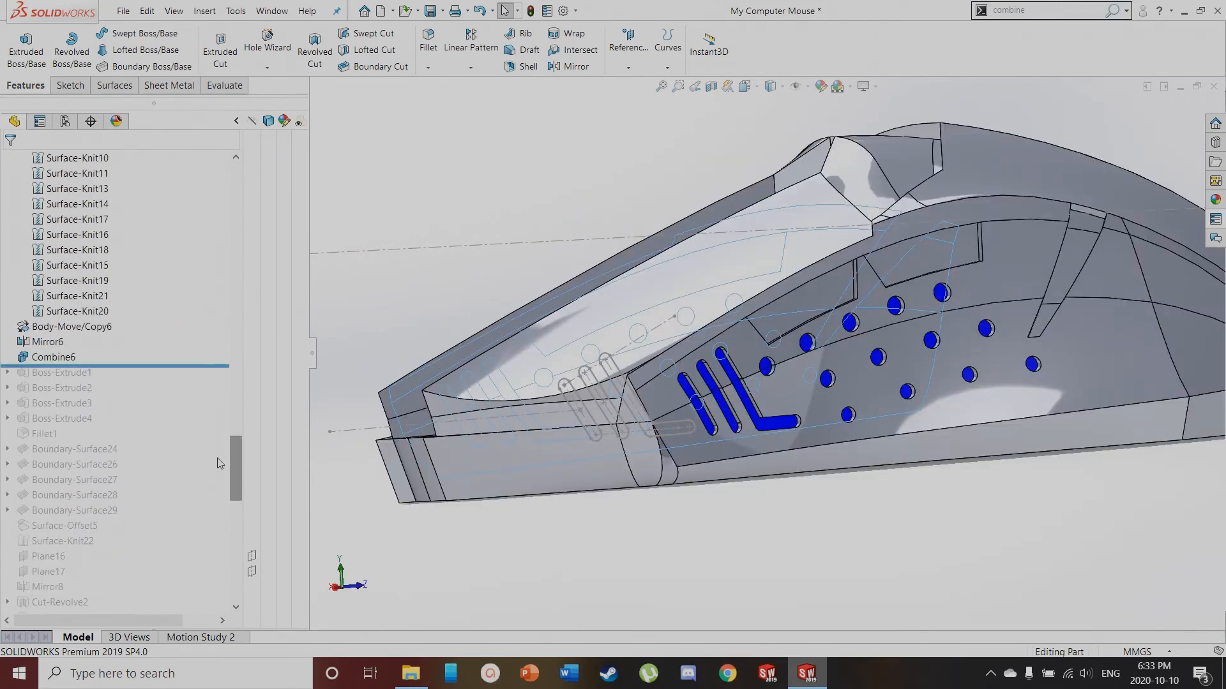
Roll the history forward through Boss-Extrude1 to Boss-Extrude4 and inspect the window panels on both sides of the mouse
drag(131, 366, 121, 425)
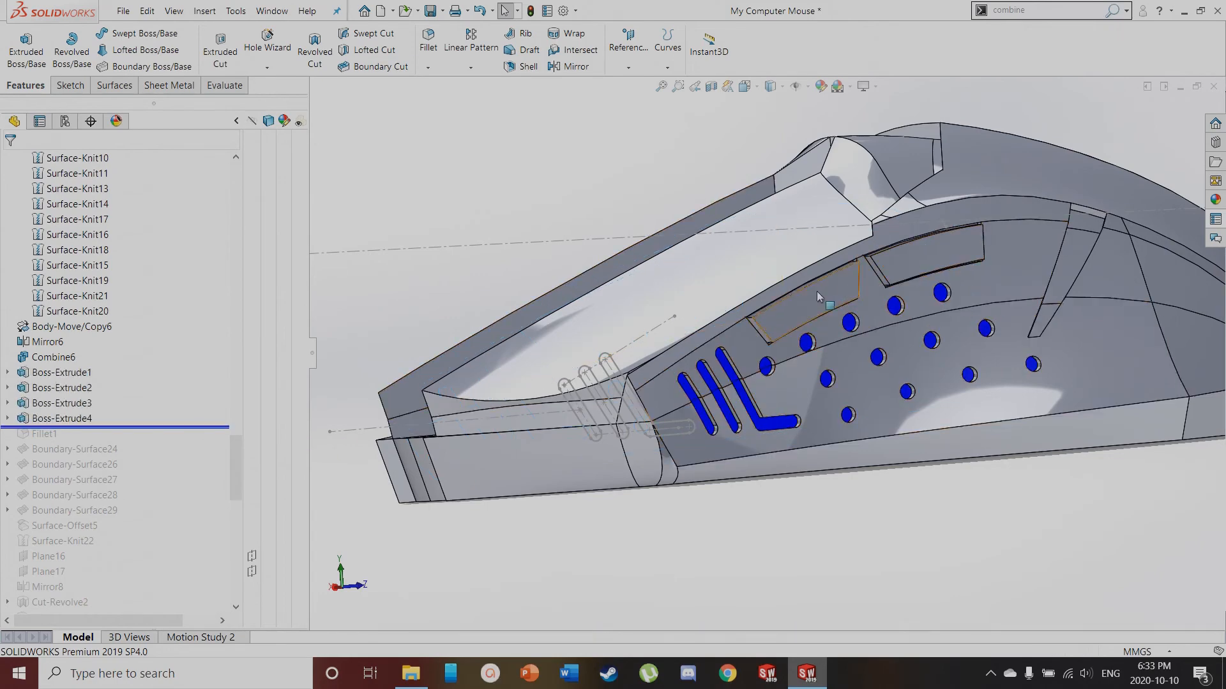
click(668, 261)
click(507, 224)
middle_drag(506, 202, 704, 204)
scroll(704, 239, up, 4)
scroll(509, 380, down, 1)
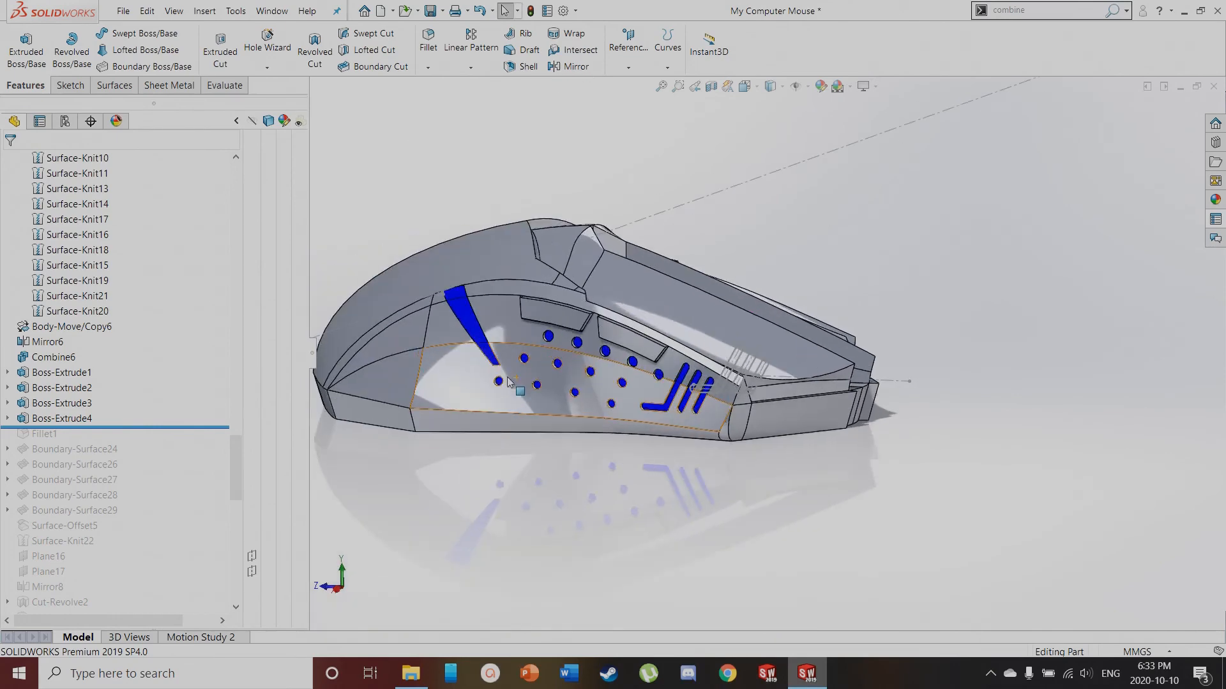
Open Sketch38 of Boss-Extrude4 to examine the inset window outline, and review the definition of Boss-Extrude1
click(62, 421)
click(93, 386)
scroll(873, 353, down, 5)
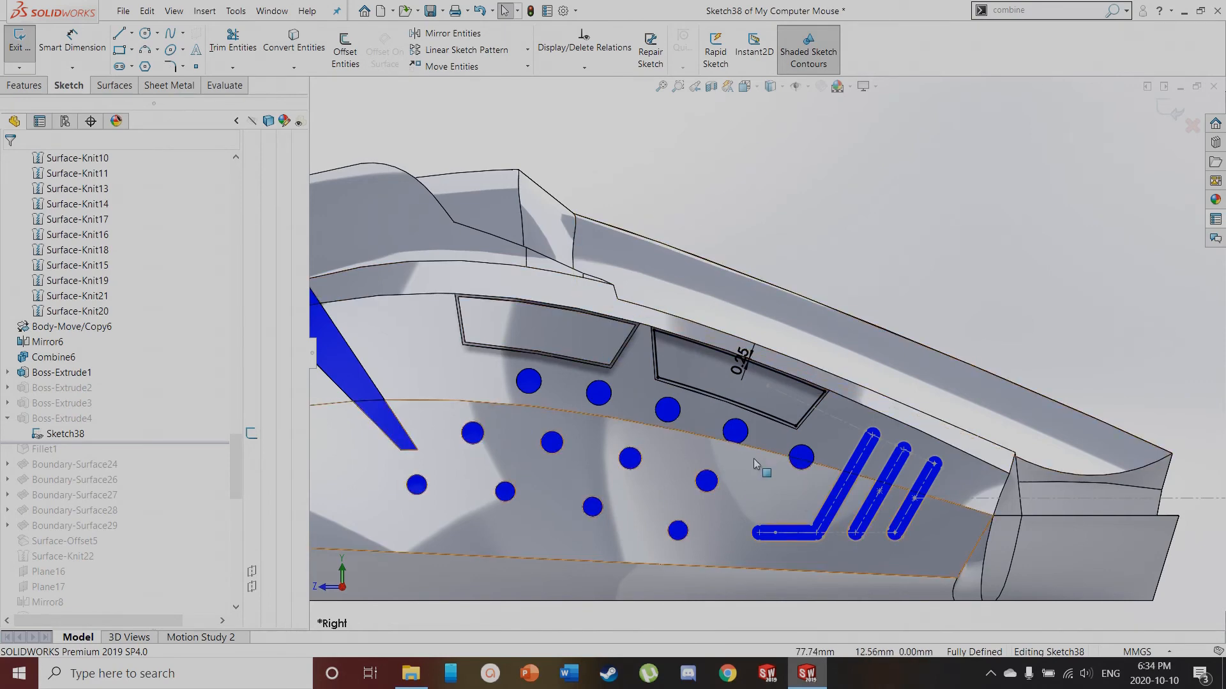
scroll(696, 441, down, 2)
scroll(638, 326, down, 3)
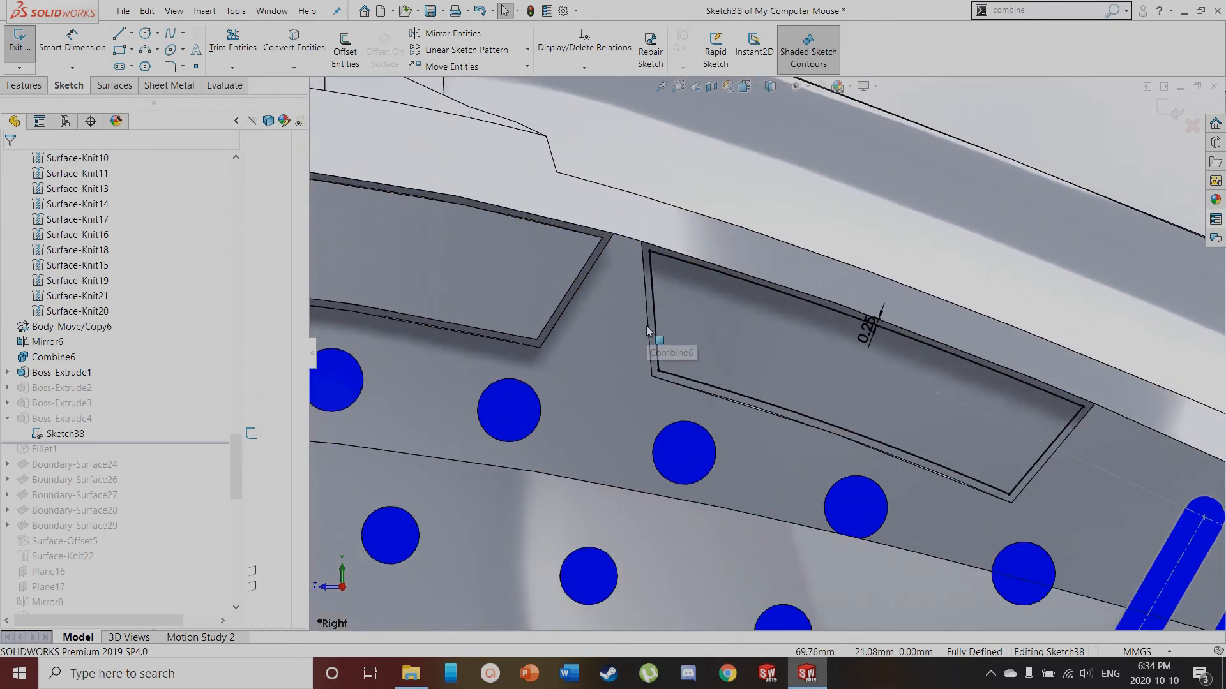
scroll(649, 307, down, 3)
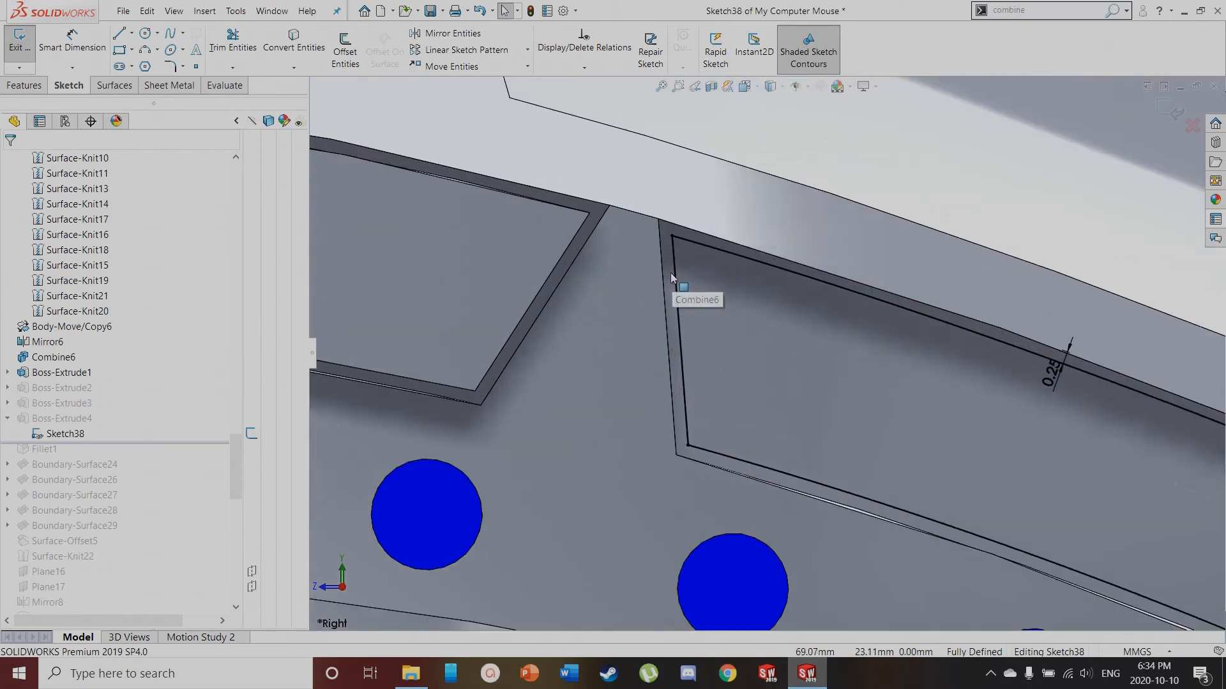
click(671, 276)
scroll(683, 314, up, 3)
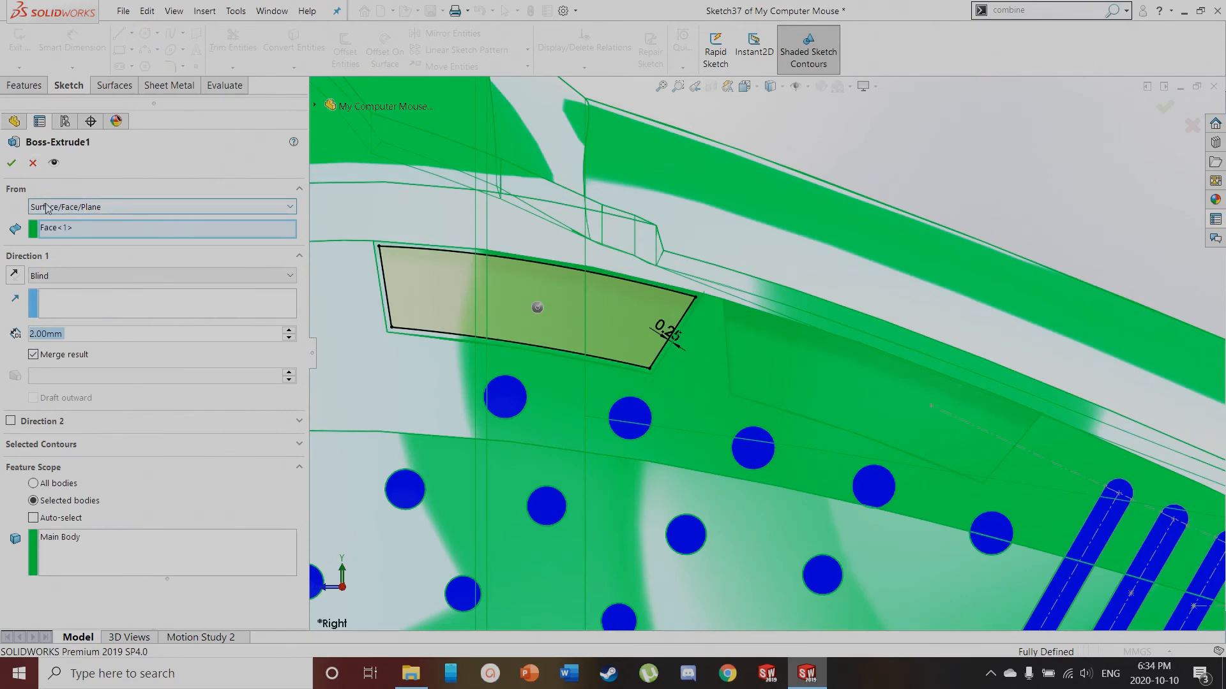
middle_drag(686, 405, 657, 307)
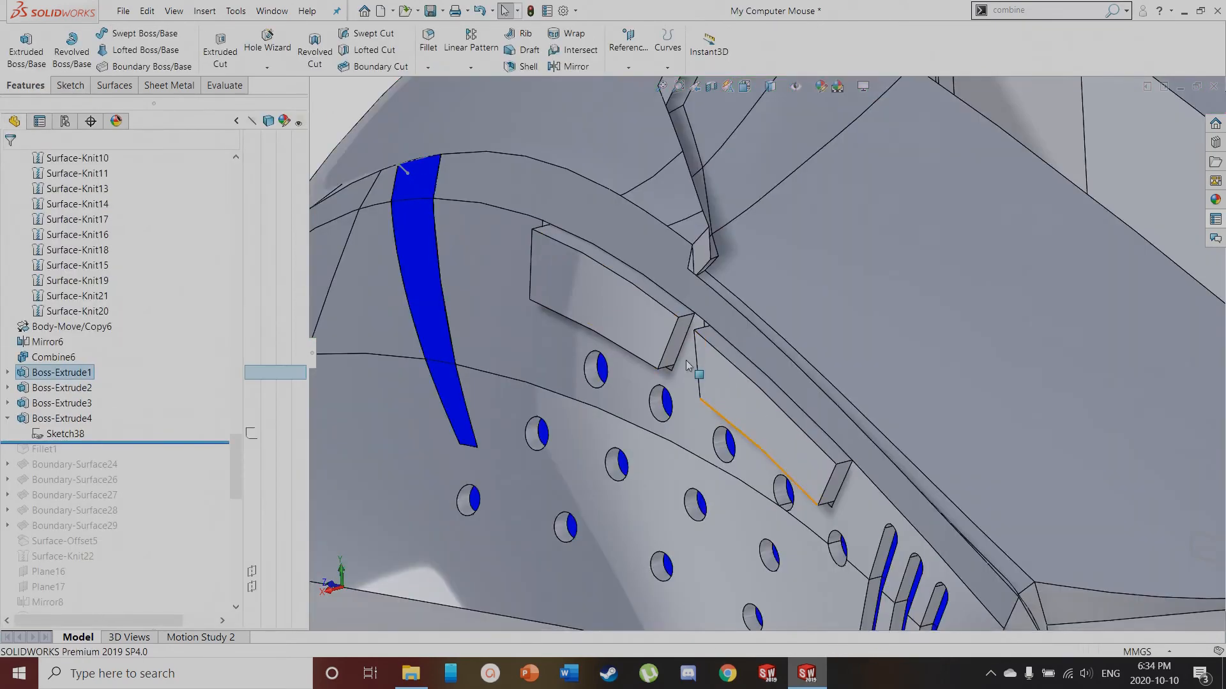
Roll the history forward through Fillet1 and inspect the rounded edges of the side window panels
scroll(772, 349, up, 4)
middle_drag(895, 370, 800, 442)
drag(124, 440, 125, 458)
scroll(939, 303, down, 5)
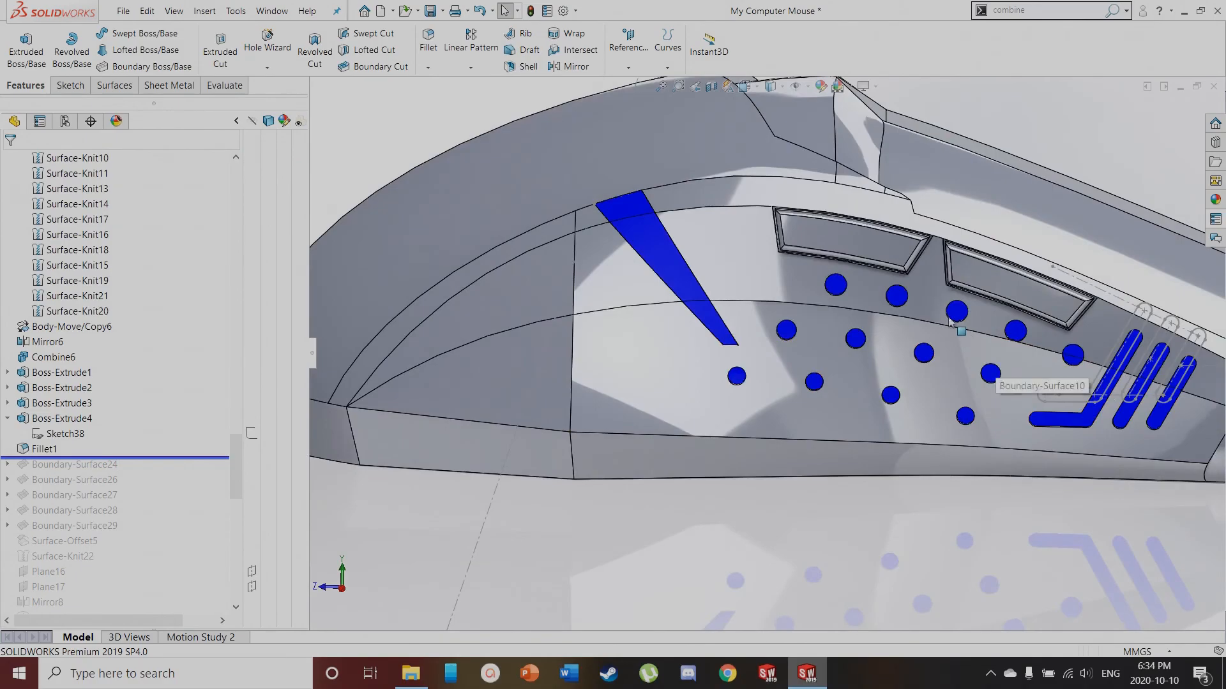
Roll the history forward through Boundary-Surface24 to Boundary-Surface29 and inspect the central channel between the mouse buttons
scroll(939, 304, up, 5)
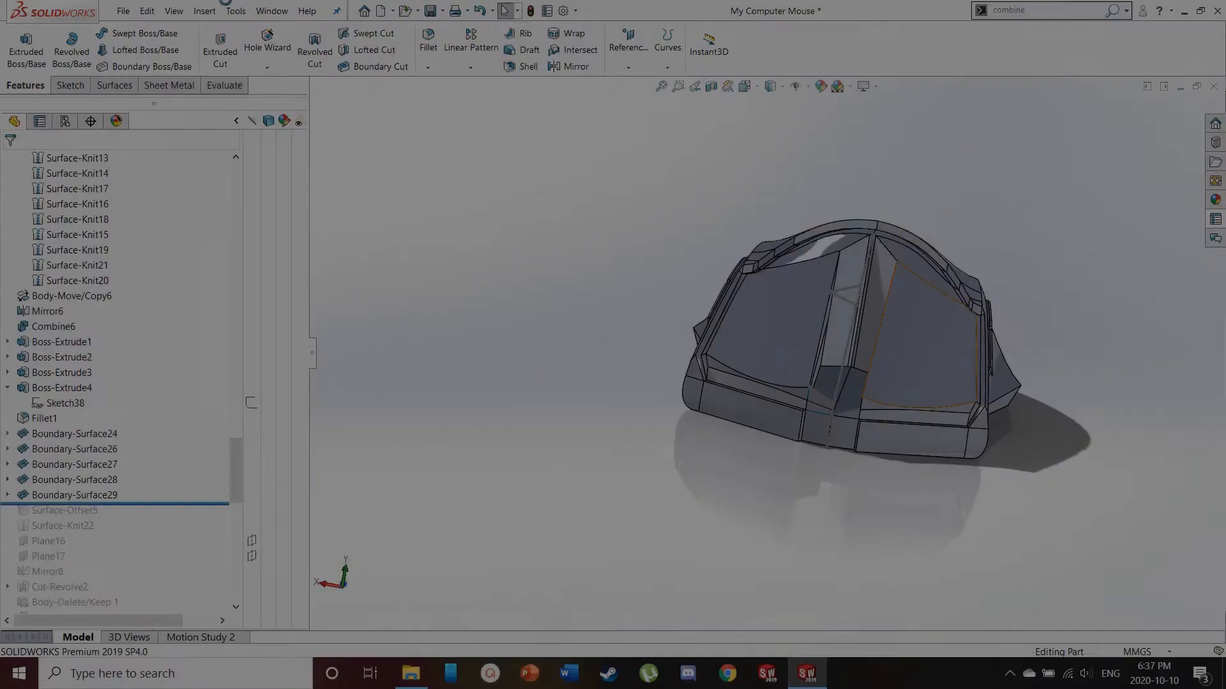
middle_drag(874, 542, 867, 373)
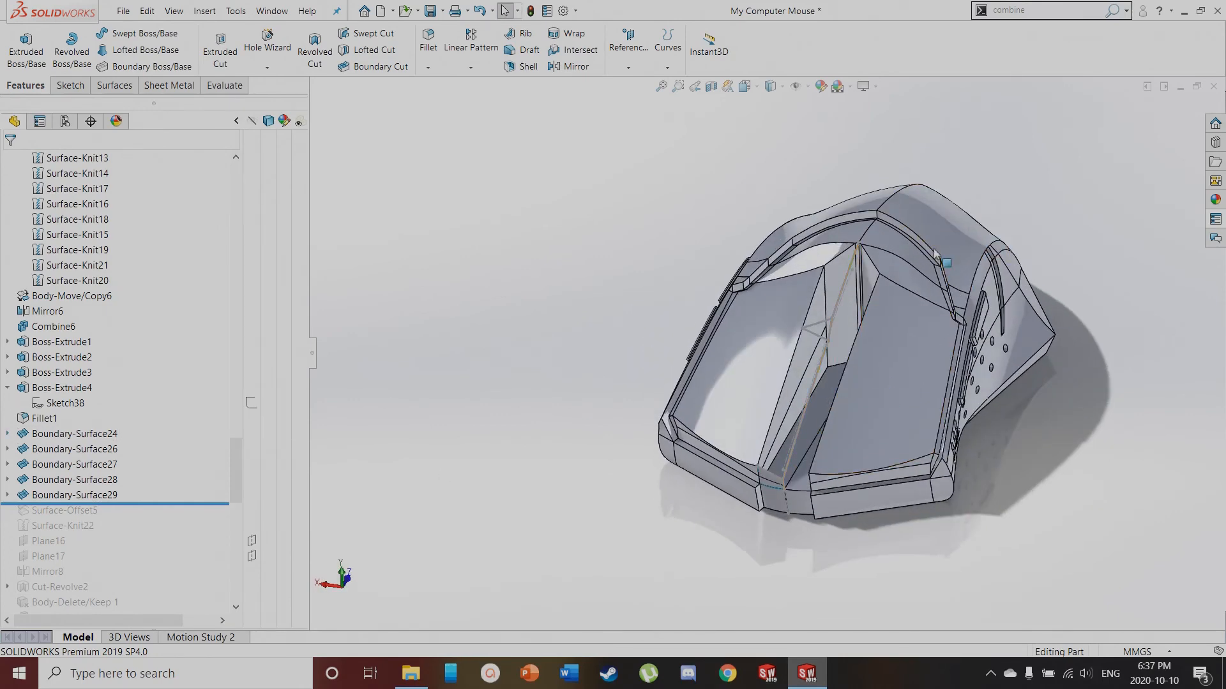
scroll(908, 415, down, 5)
scroll(722, 339, up, 2)
middle_drag(738, 361, 778, 242)
Highlight Boundary-Surface24 and Boundary-Surface26 with their source sketches, and examine where they close the central channel
scroll(794, 221, down, 4)
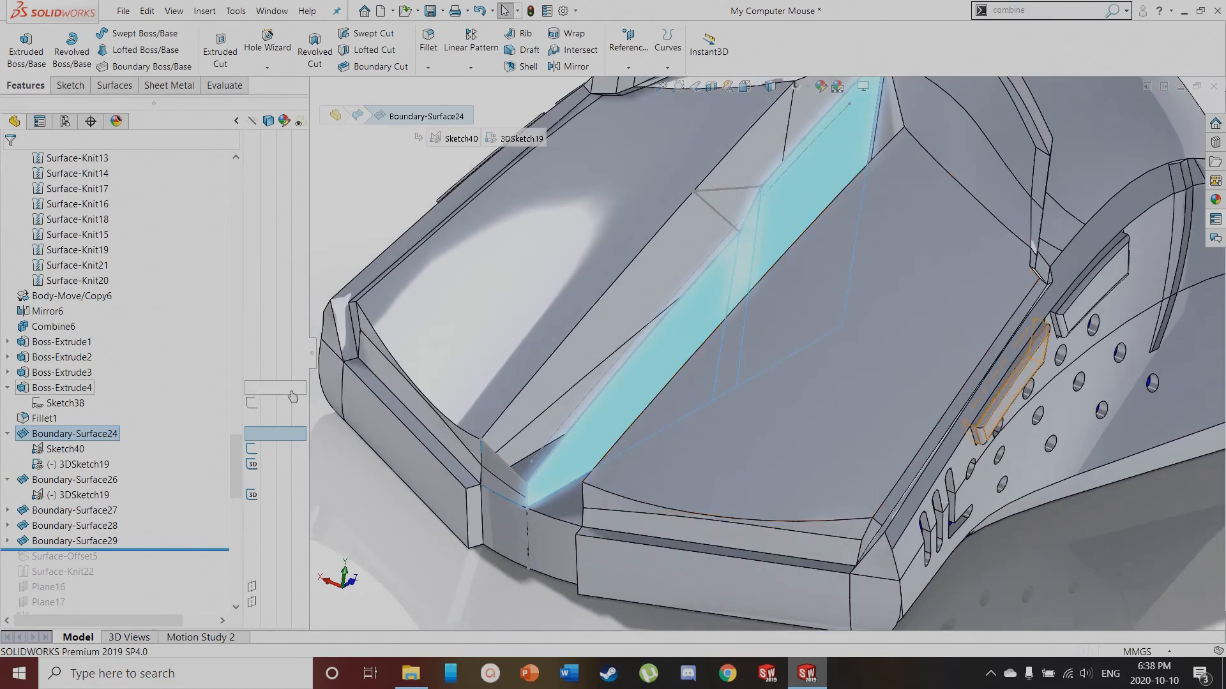
click(345, 456)
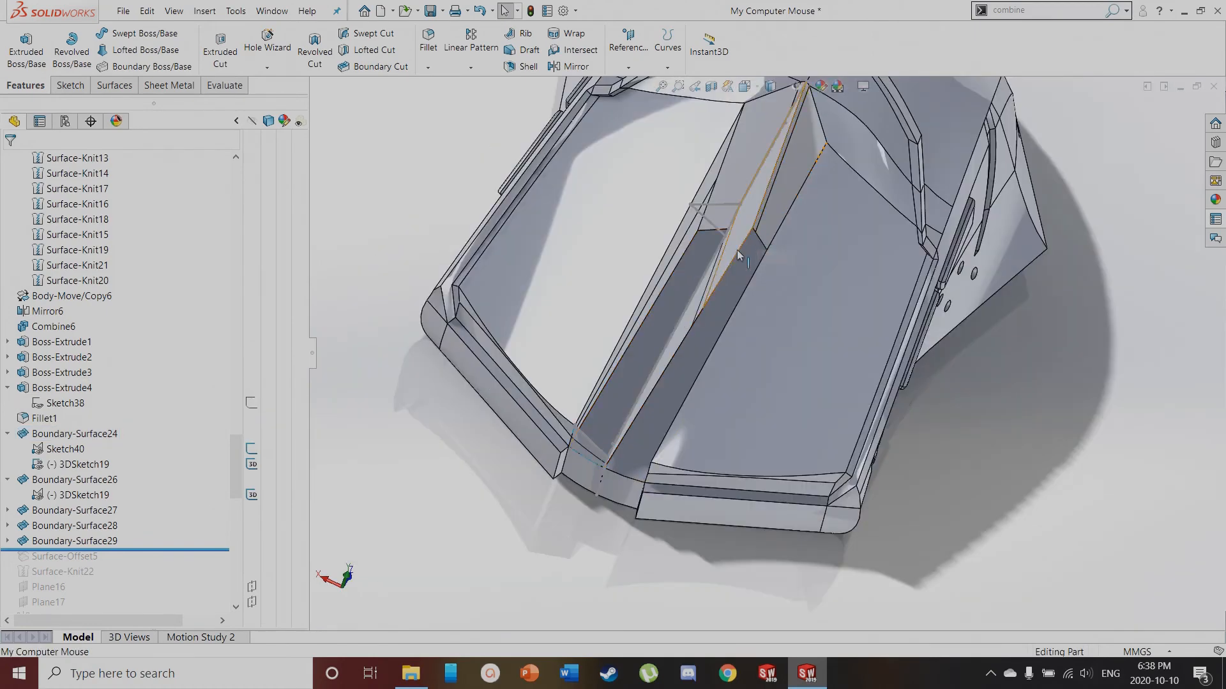
middle_drag(613, 438, 799, 227)
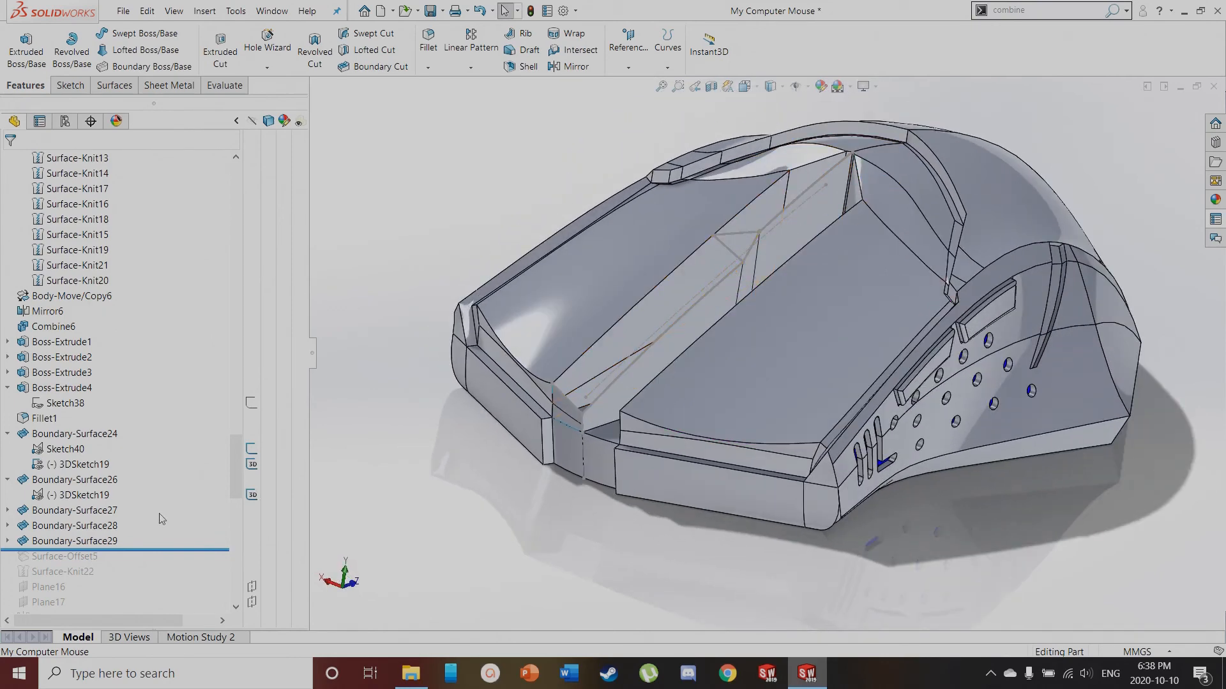
click(72, 481)
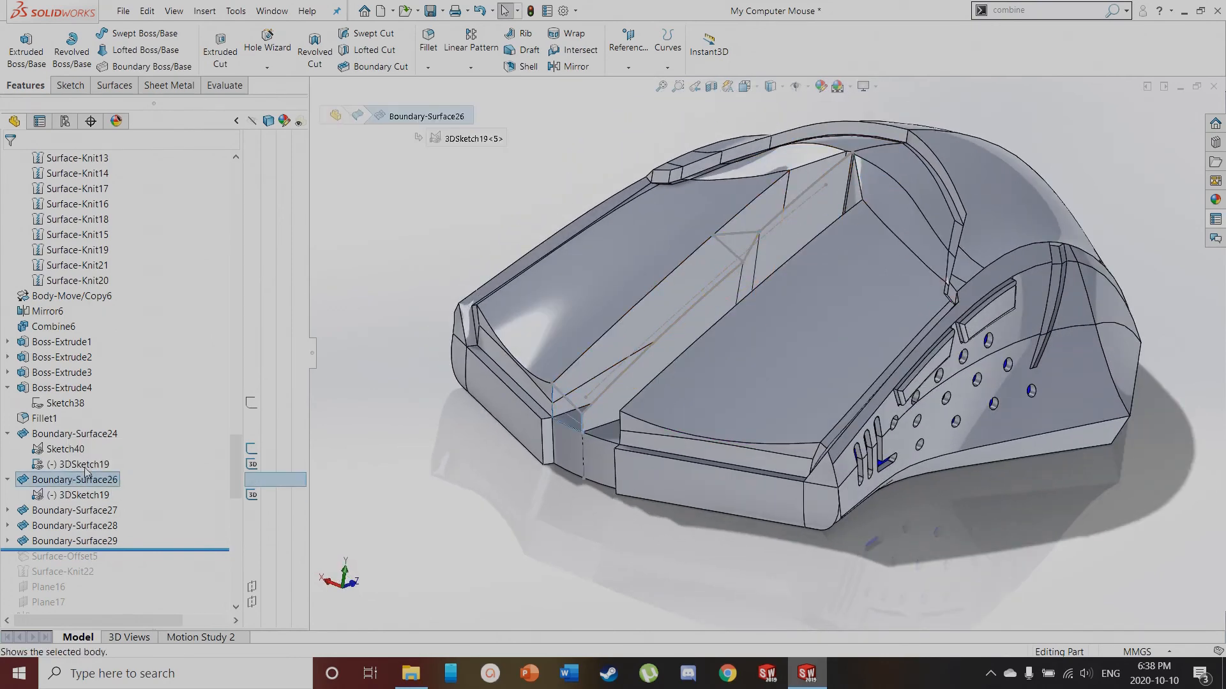
scroll(549, 546, down, 5)
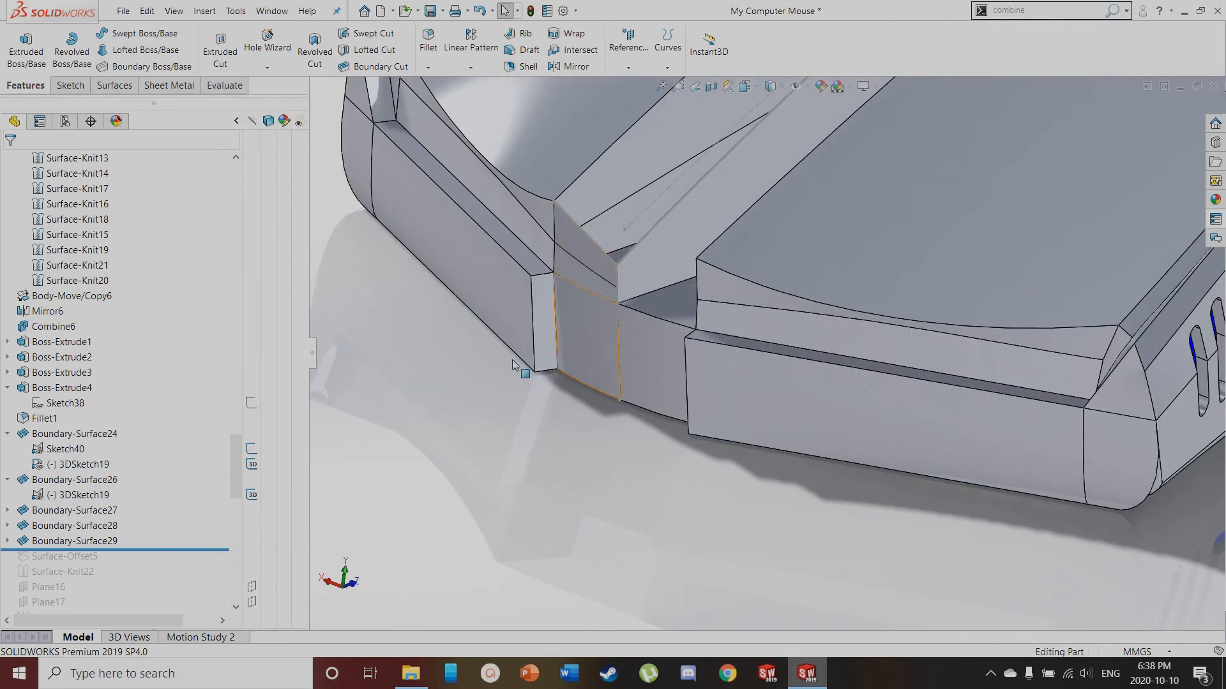
Highlight Boundary-Surface27, Boundary-Surface28 and Boundary-Surface29 one after another and examine their positions along the central channel
click(104, 512)
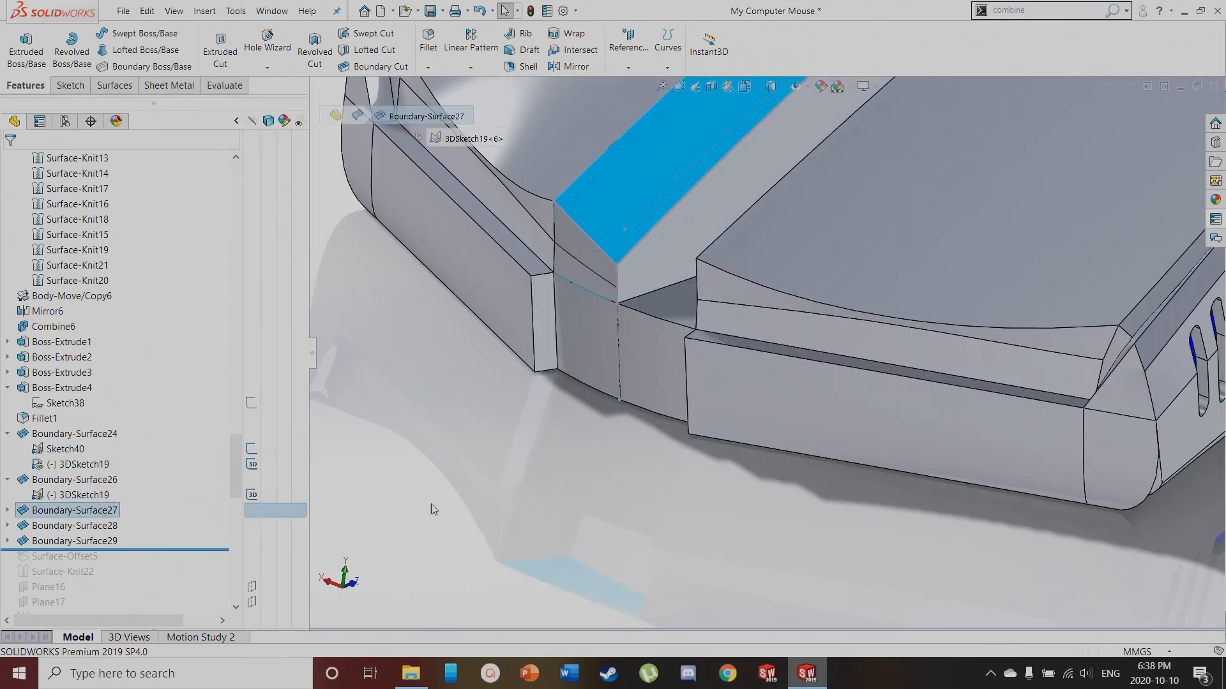
scroll(580, 442, up, 3)
scroll(579, 443, up, 3)
scroll(883, 159, down, 5)
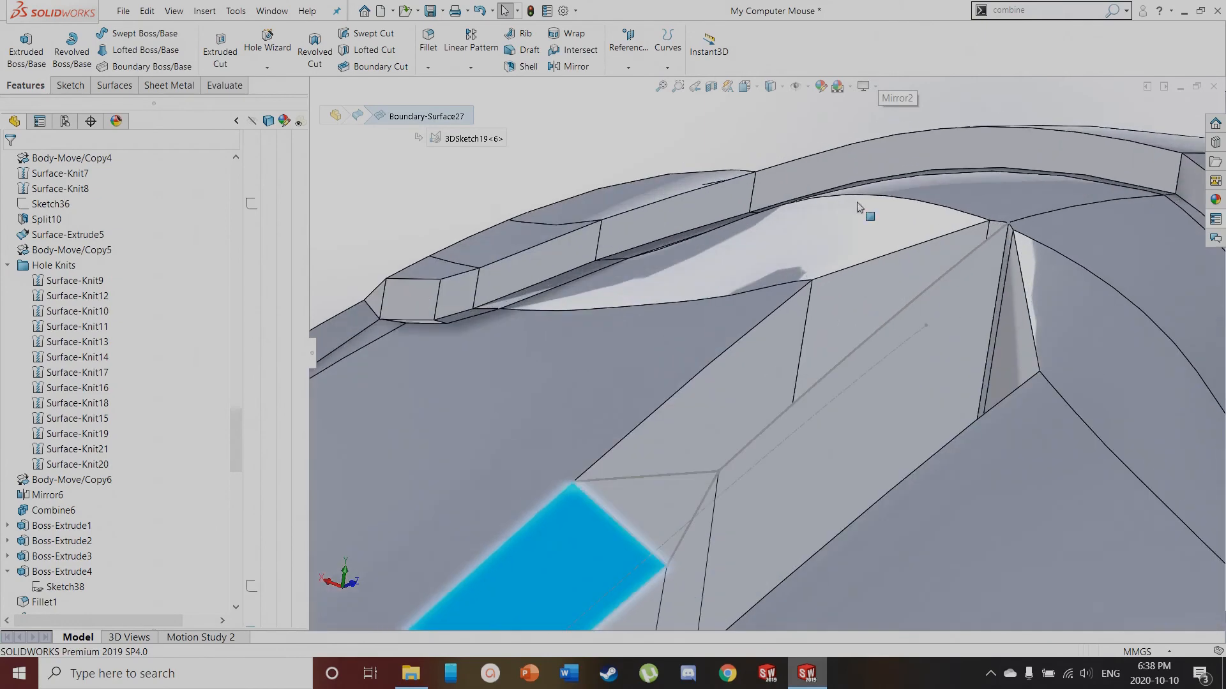
scroll(112, 421, down, 4)
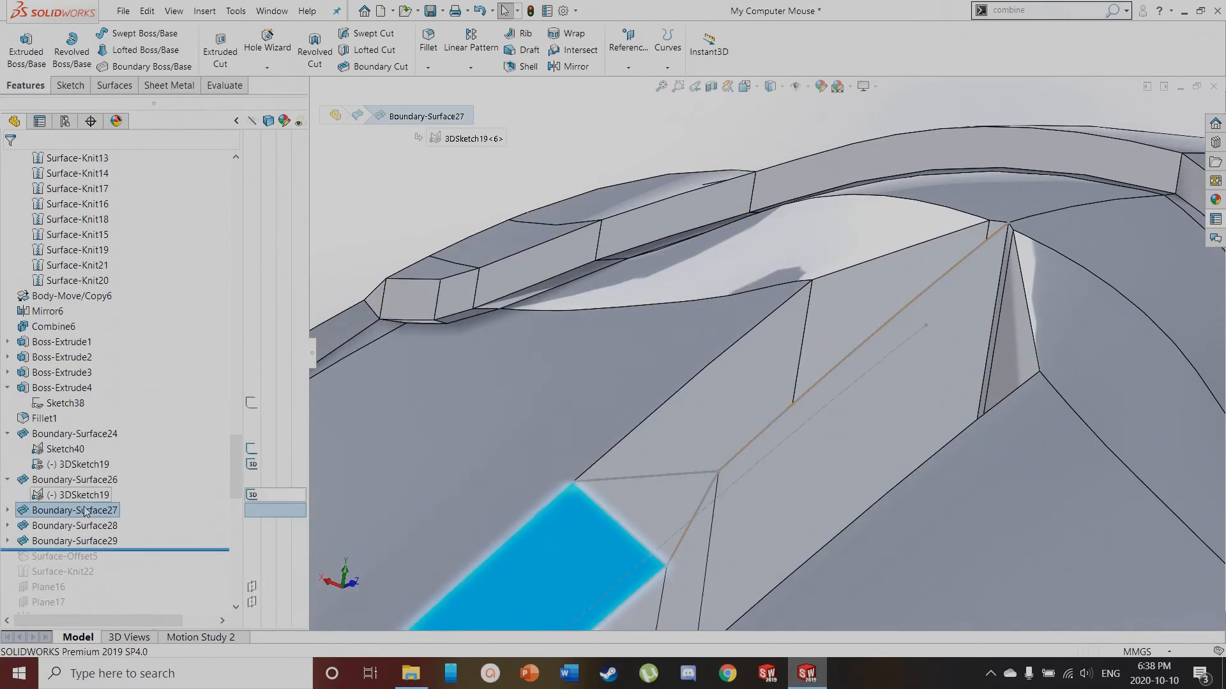
click(74, 525)
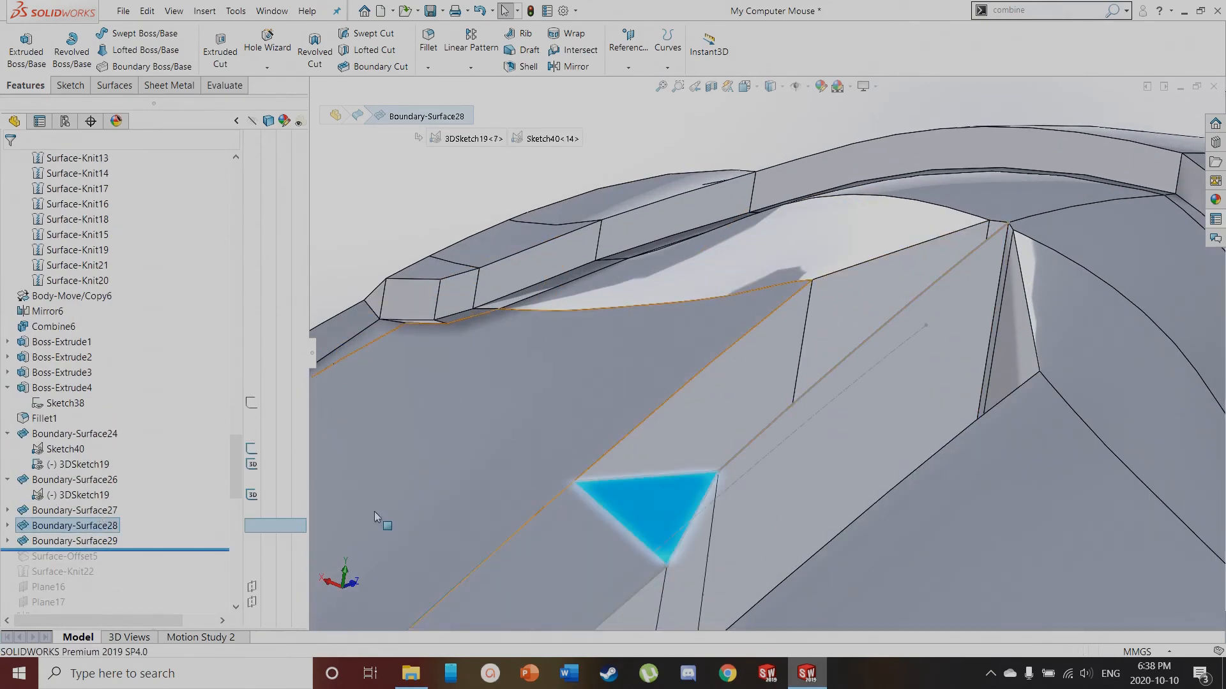
click(69, 541)
click(63, 524)
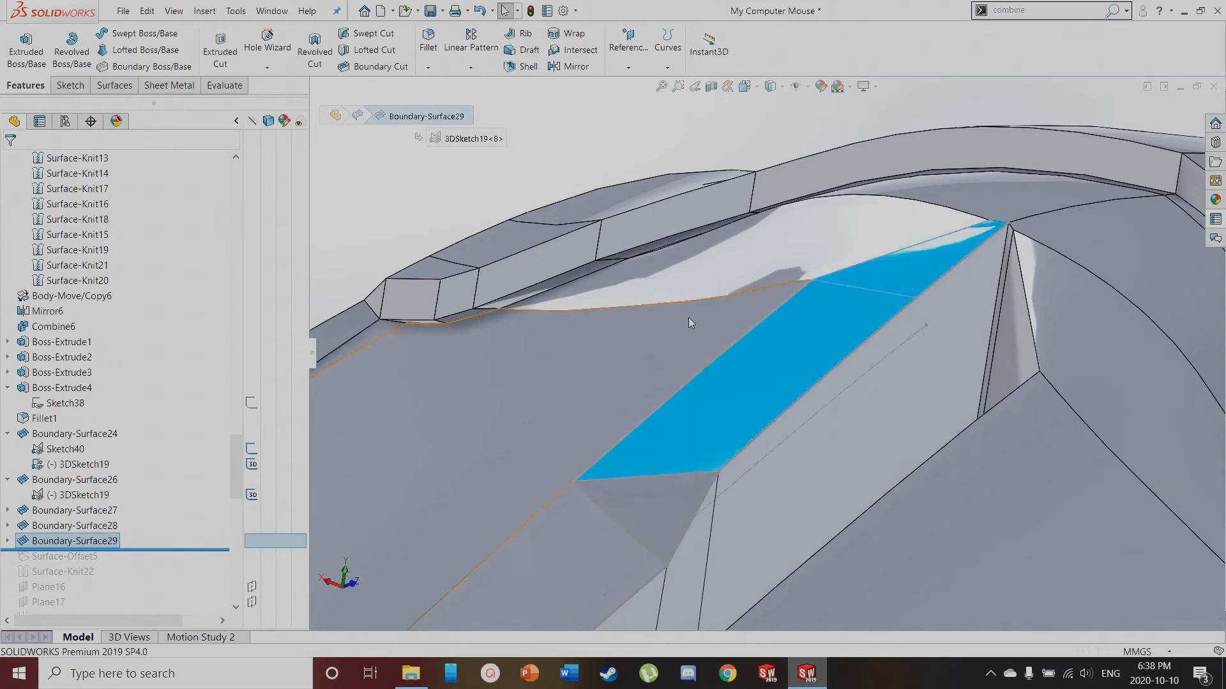
Roll the history forward through Surface-Offset5 and open its definition to view the faces chosen for the offset
click(64, 510)
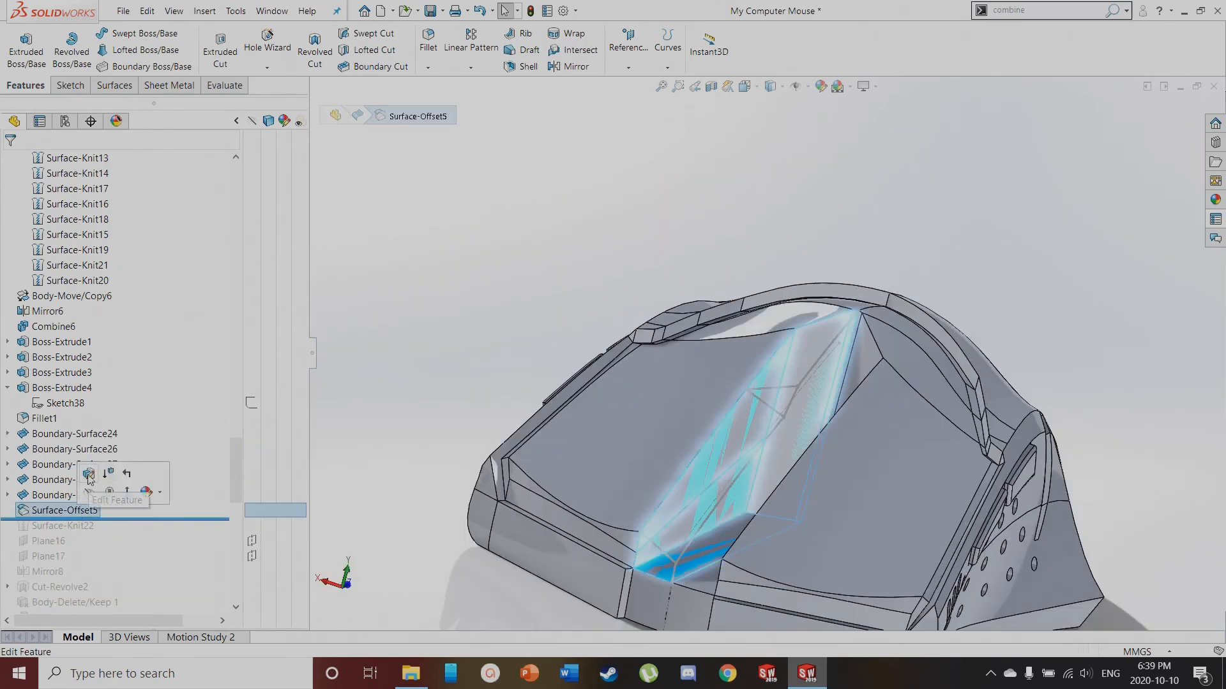
click(89, 475)
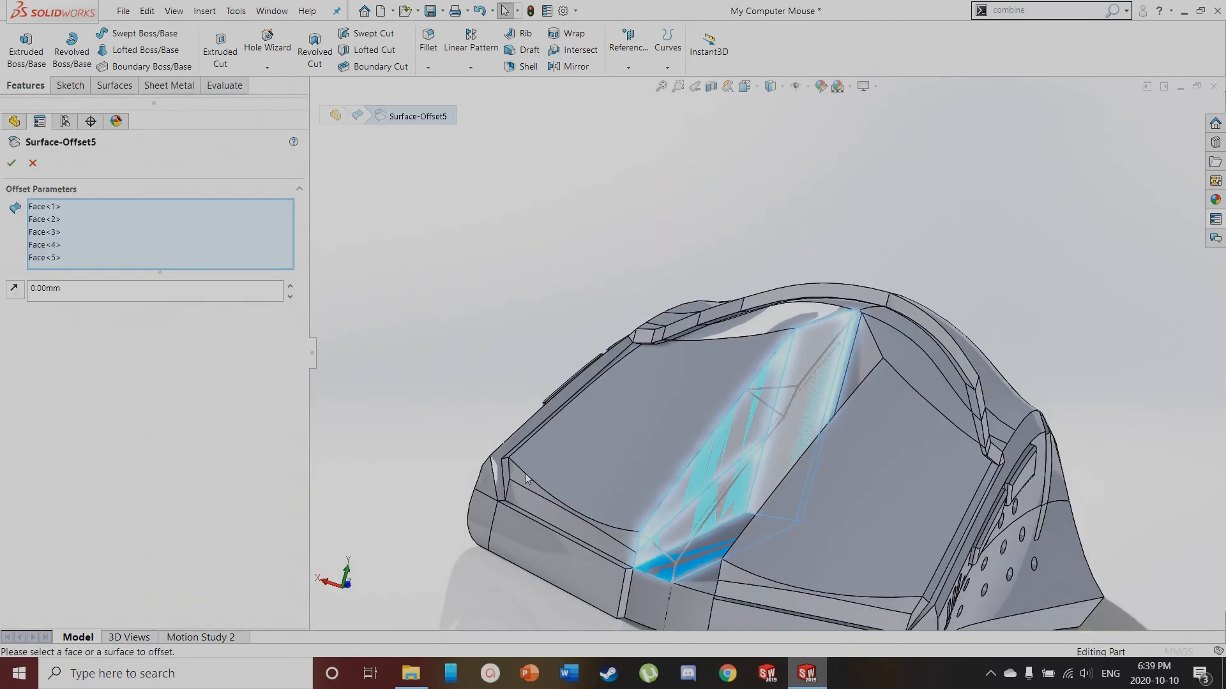
scroll(815, 358, down, 3)
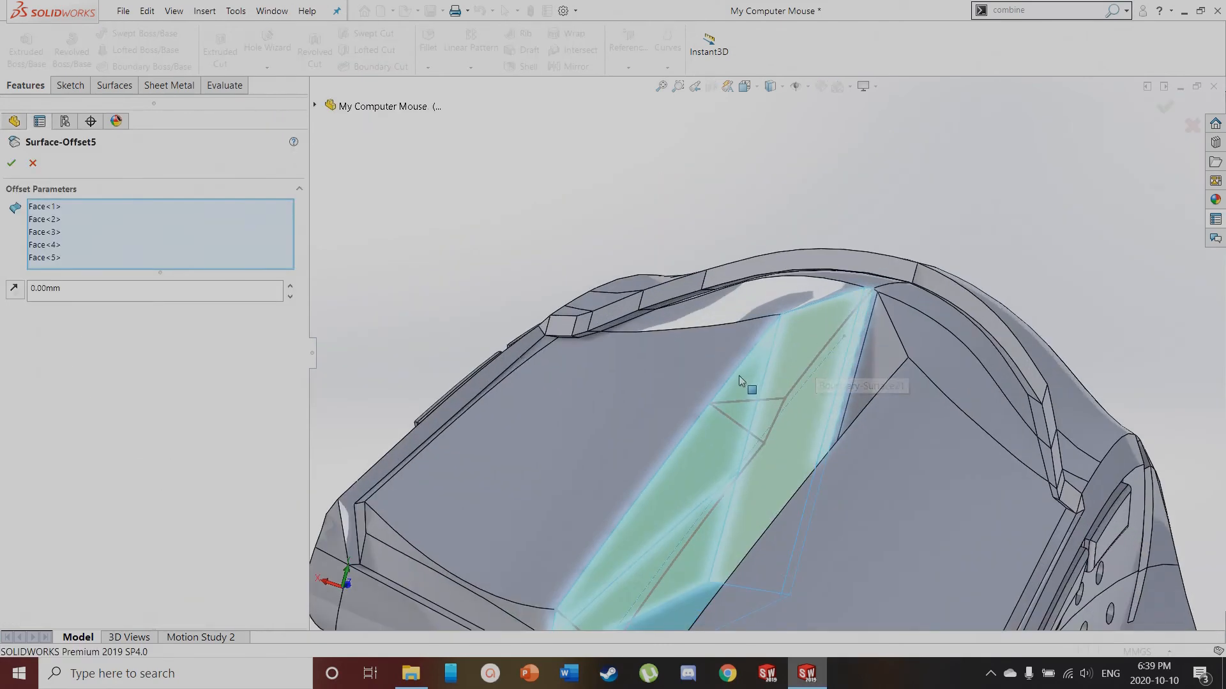
scroll(695, 489, up, 3)
scroll(698, 534, down, 5)
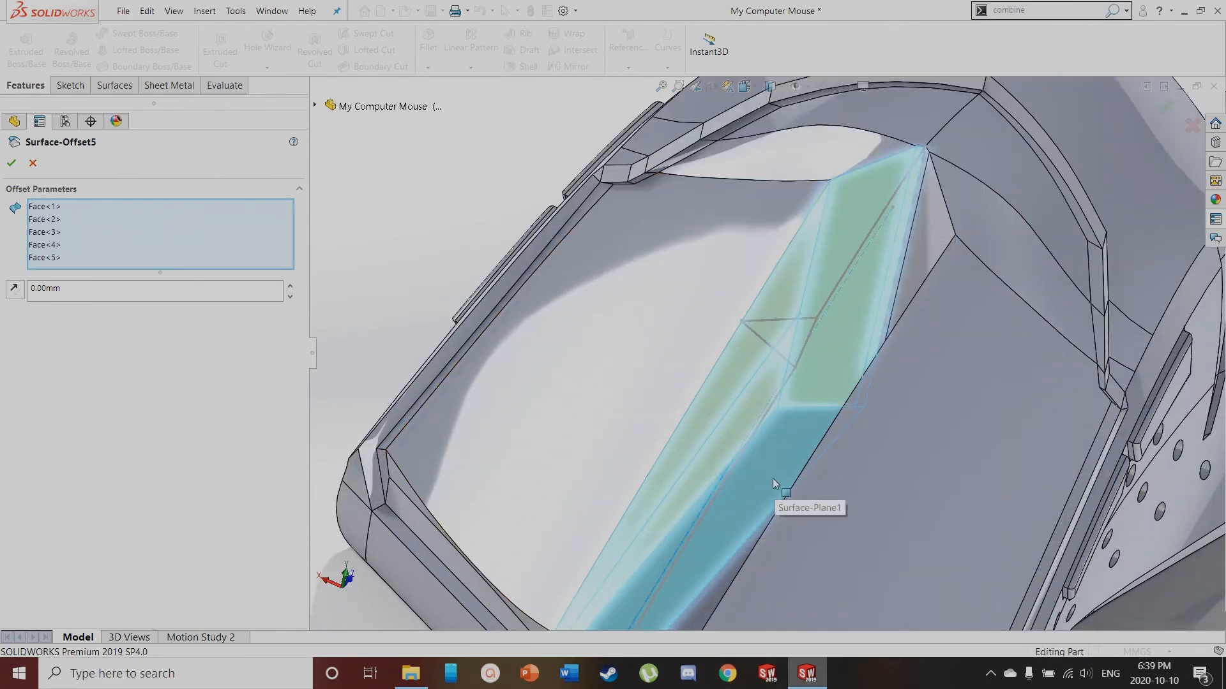
Examine from several angles the channel faces chosen for Surface-Offset5, from the front up to the peak behind the buttons
middle_drag(561, 512, 848, 403)
middle_drag(787, 459, 747, 509)
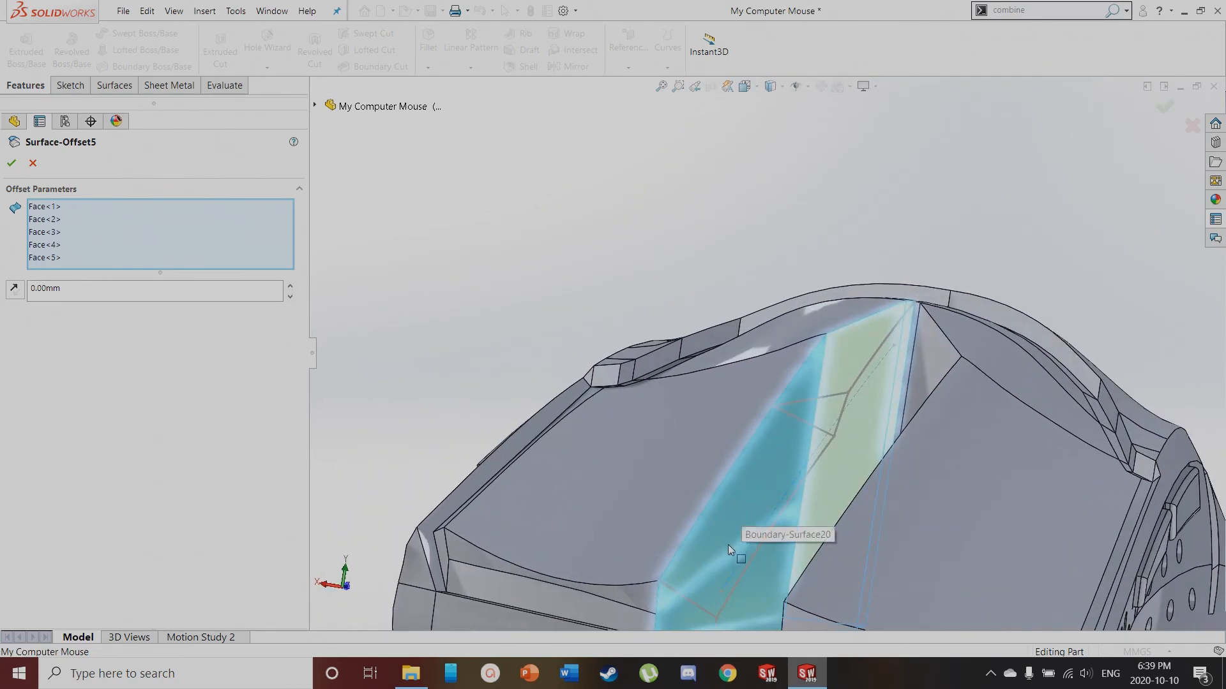
scroll(897, 494, up, 3)
middle_drag(896, 497, 853, 280)
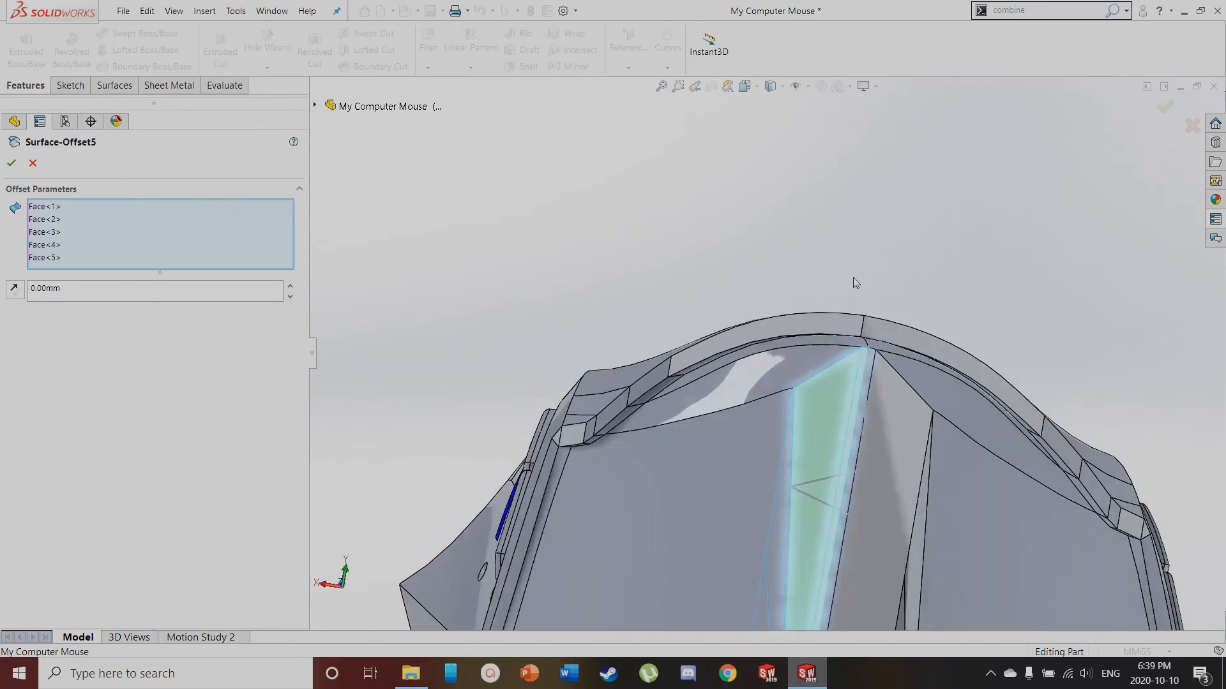
scroll(863, 406, down, 6)
middle_drag(863, 406, 821, 272)
scroll(789, 217, up, 3)
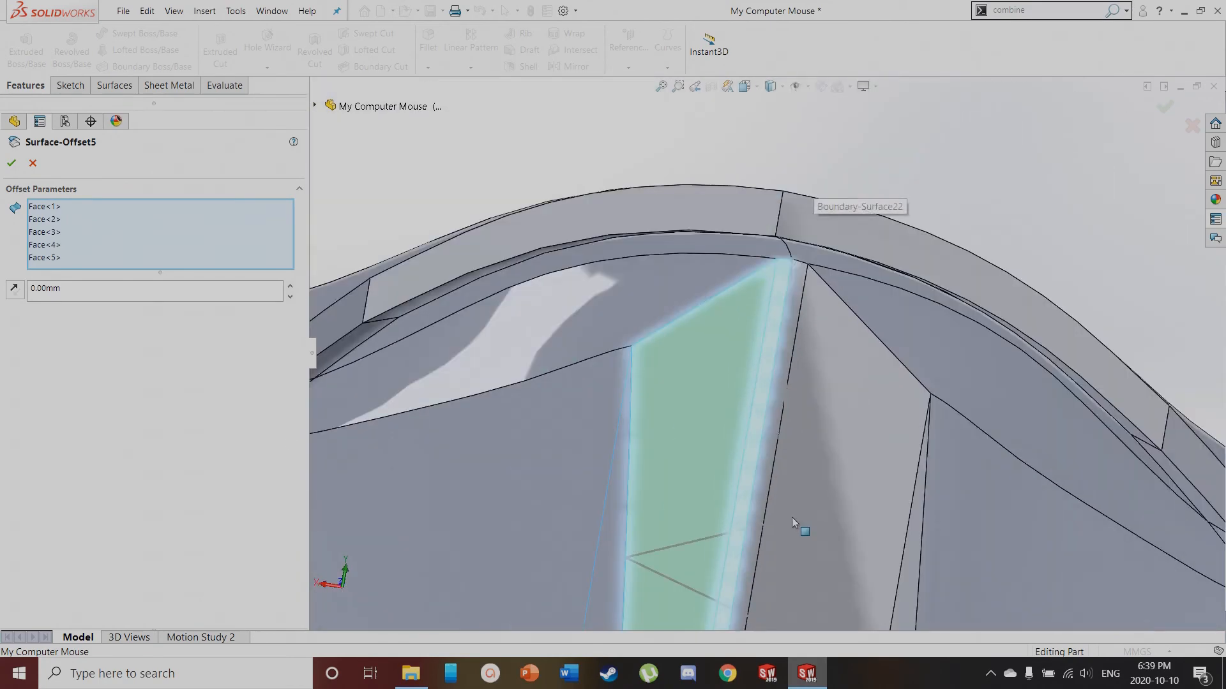
scroll(798, 505, up, 3)
middle_drag(816, 571, 798, 621)
scroll(796, 619, down, 3)
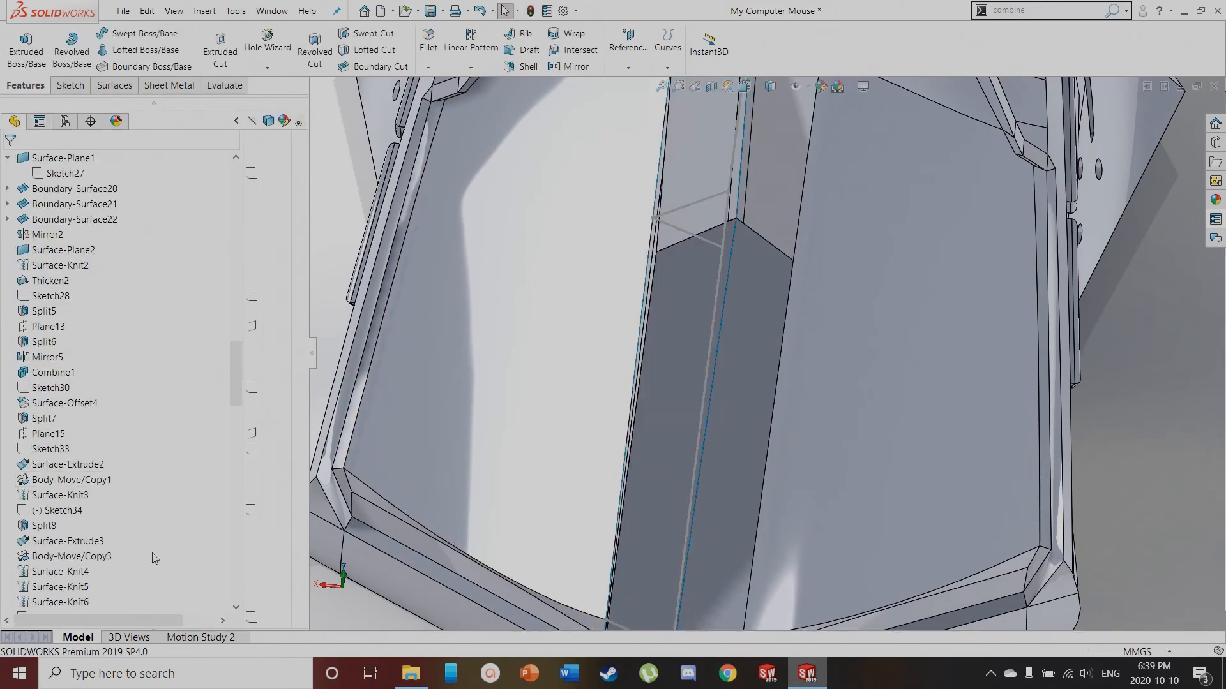
Roll the history forward through Surface-Knit22 and inspect the knitted surfaces in the central channel
scroll(154, 558, down, 10)
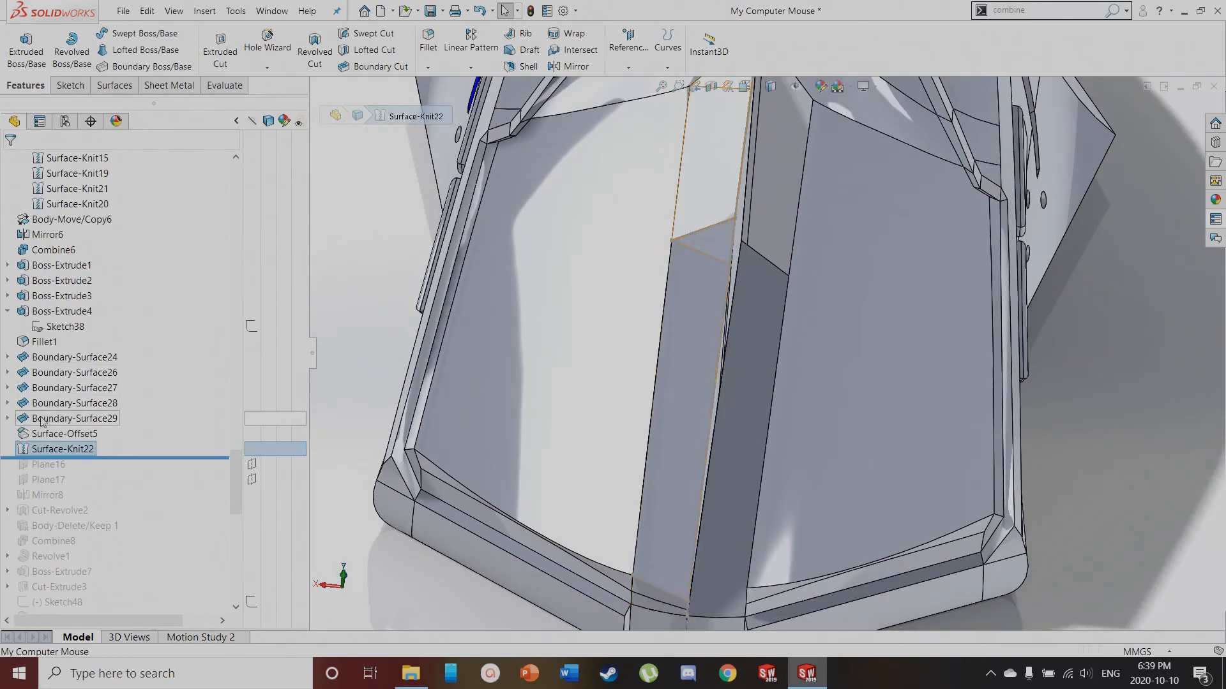
scroll(359, 427, up, 5)
middle_drag(359, 427, 358, 323)
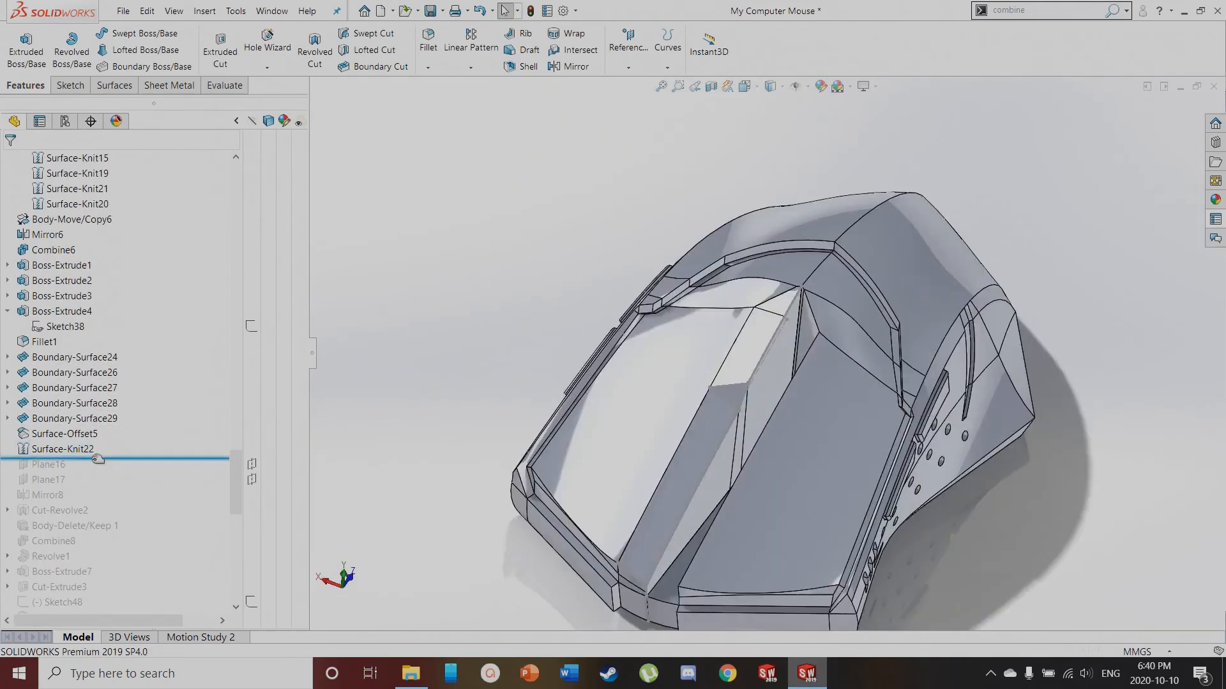
Roll the history forward through Plane16 and Plane17 and show both planes on the model
drag(95, 458, 90, 490)
click(249, 466)
click(251, 480)
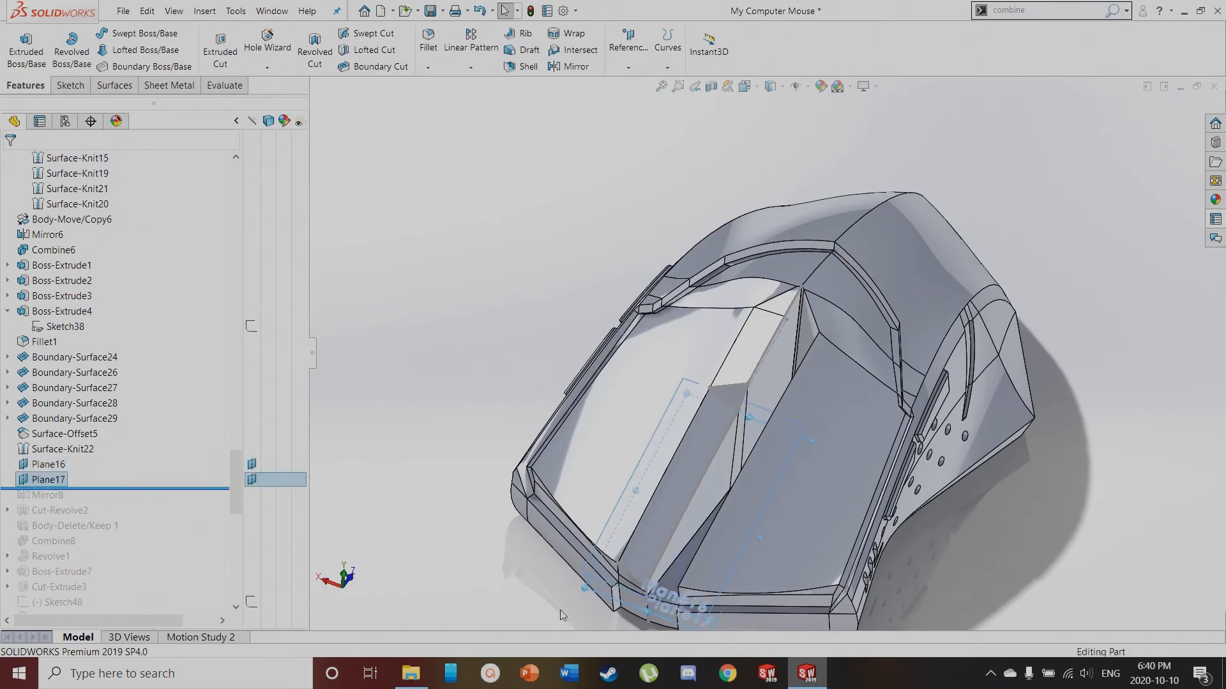
middle_drag(563, 615, 562, 555)
Roll the history forward through Mirror8 and Cut-Revolve2 and inspect the central channel
drag(110, 491, 106, 503)
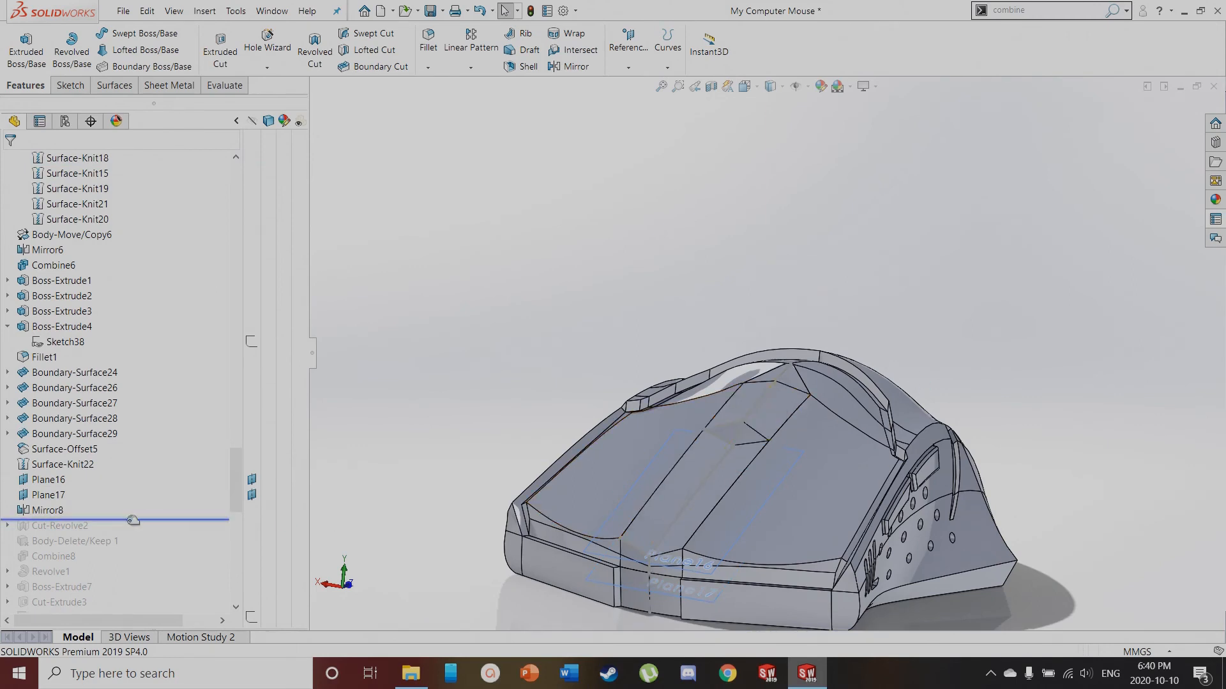
drag(133, 521, 131, 533)
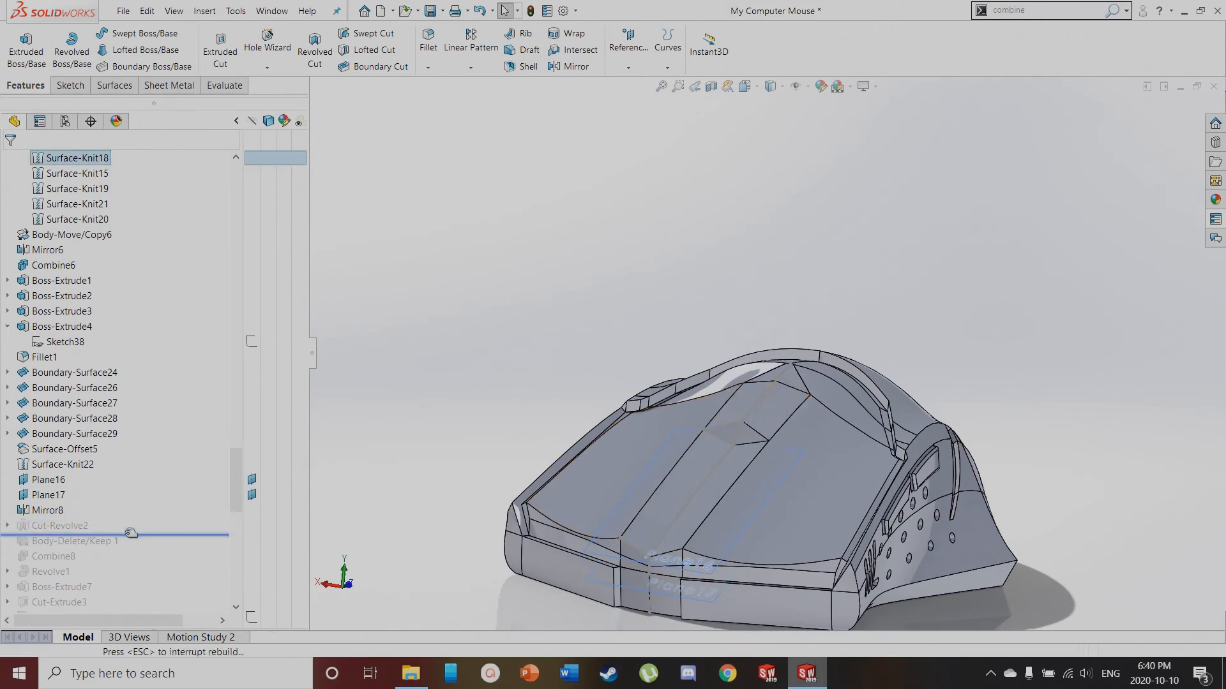
scroll(520, 573, down, 2)
middle_drag(790, 482, 833, 541)
Open Sketch41 of Cut-Revolve2 for editing and view its profile over the central channel
click(7, 525)
click(64, 540)
click(63, 518)
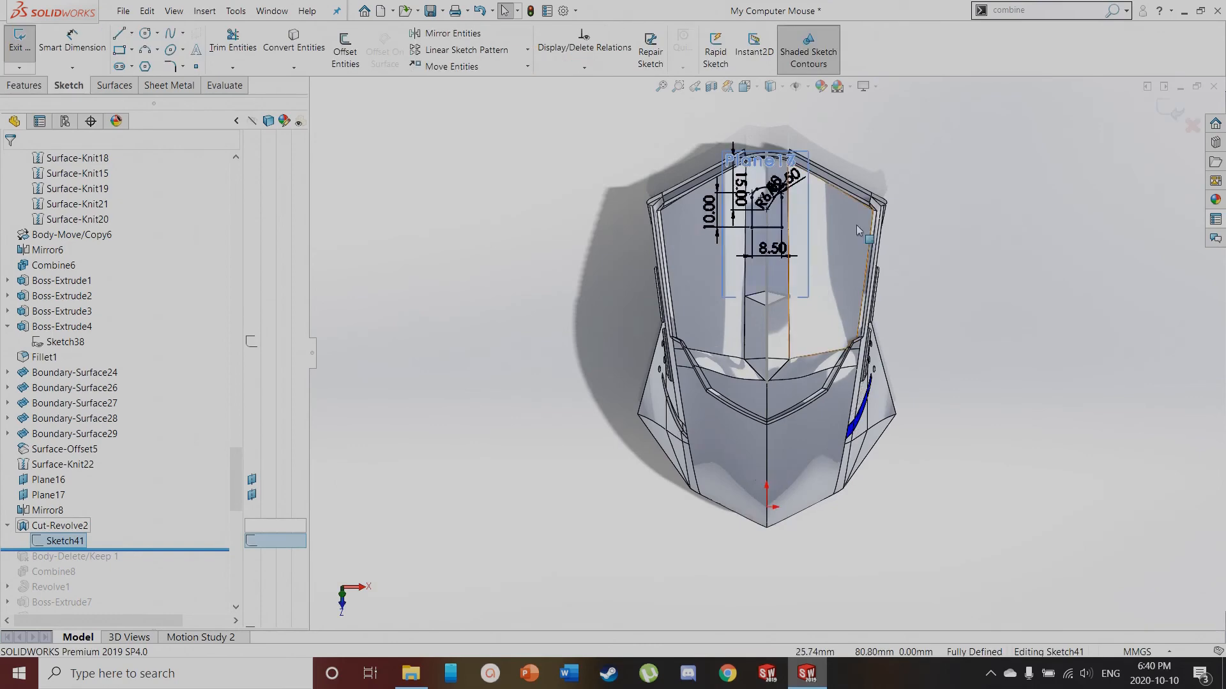
scroll(737, 225, down, 3)
middle_drag(741, 231, 561, 338)
mouse_move(544, 387)
middle_down()
mouse_move(613, 485)
mouse_move(600, 509)
mouse_move(790, 444)
middle_up()
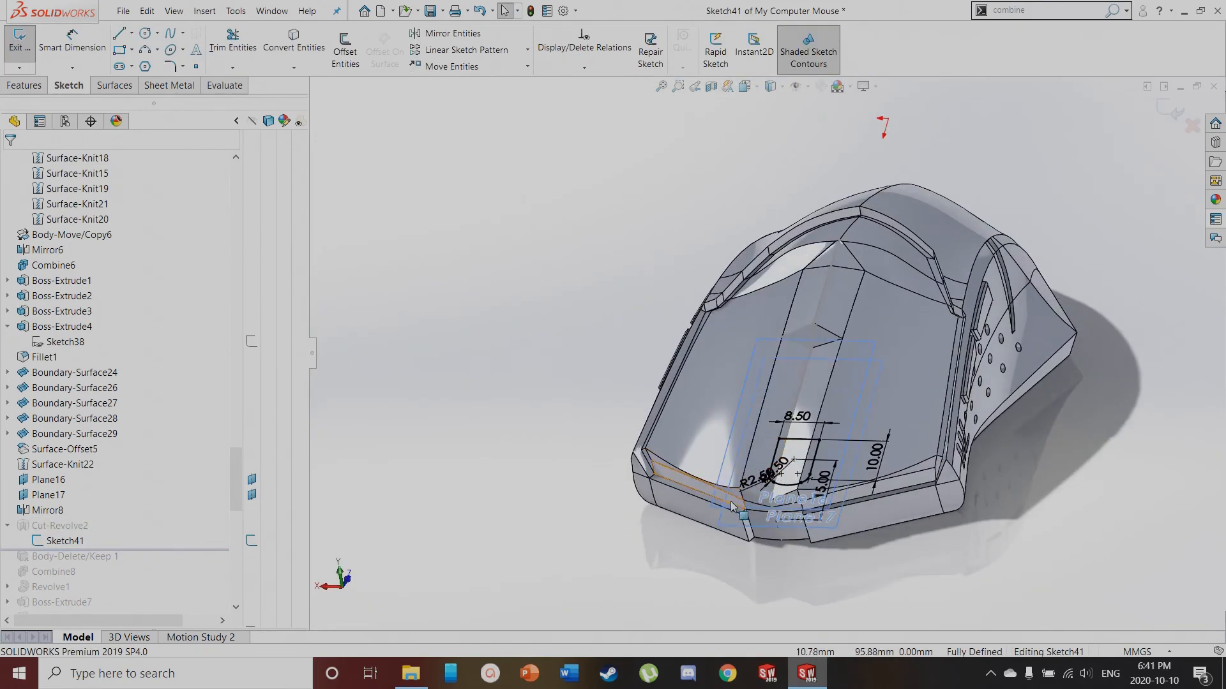
Examine the dimensioned Sketch41 profile against Plane17 and its straight 8.50 mm line, and exit the sketch
scroll(782, 508, down, 3)
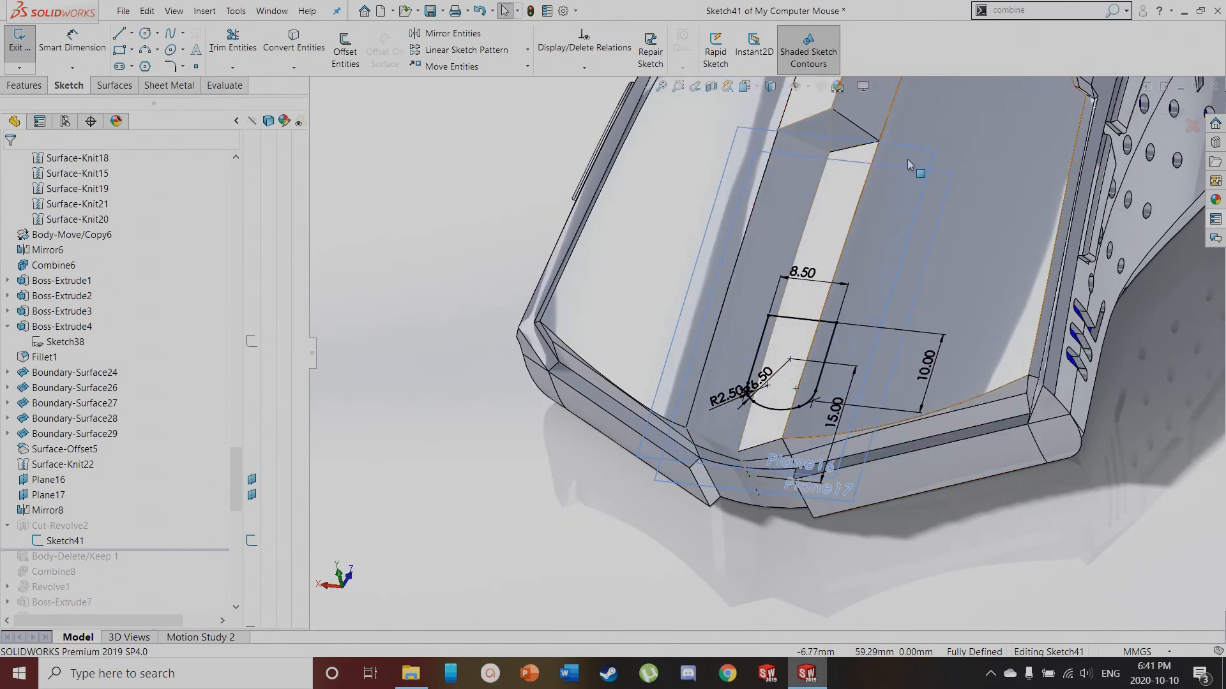
scroll(830, 459, down, 3)
click(850, 449)
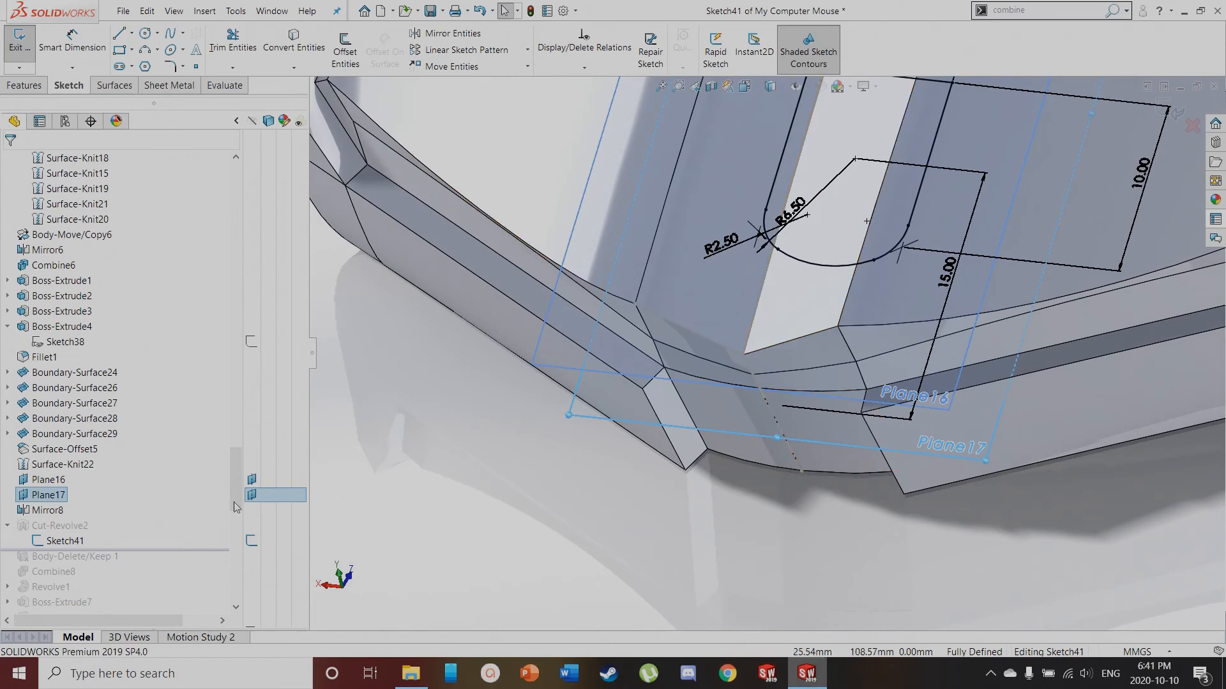
scroll(958, 233, up, 3)
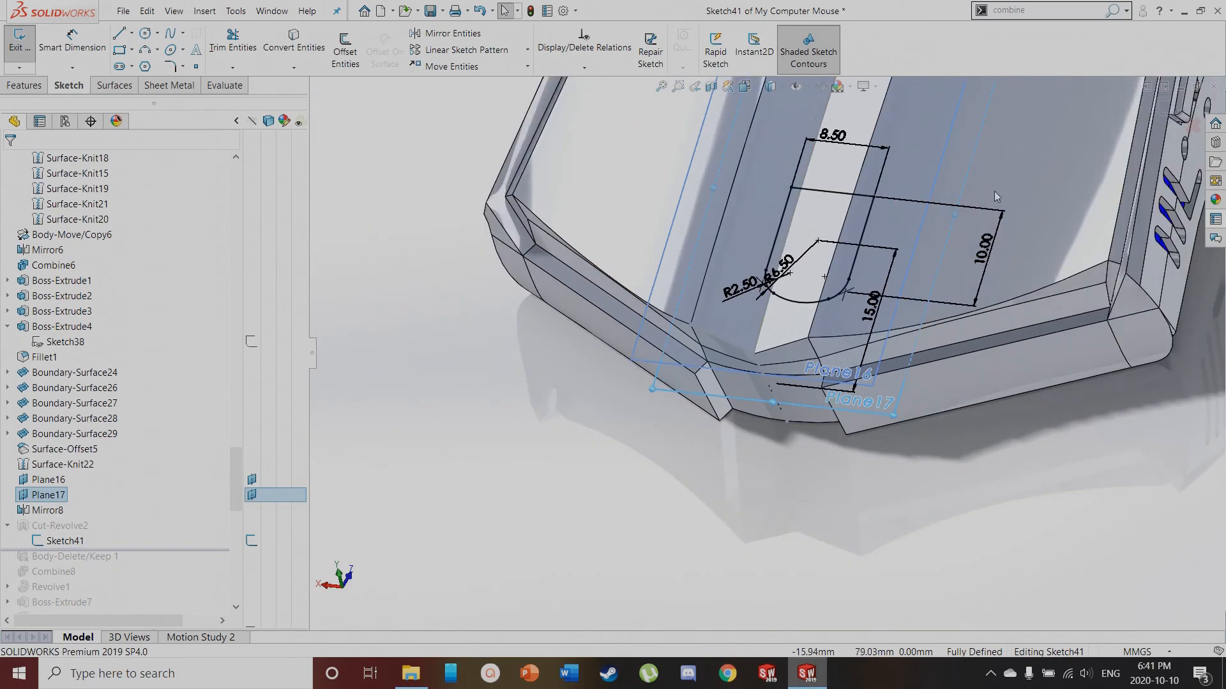
scroll(963, 230, down, 2)
click(720, 216)
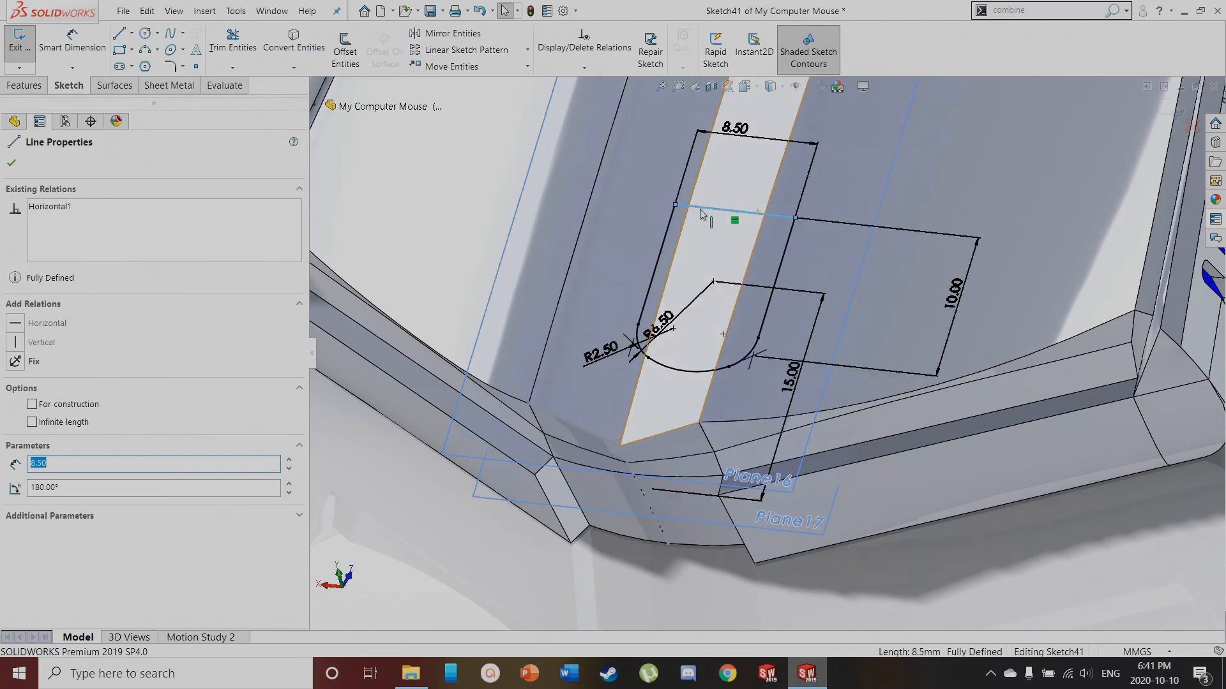
click(19, 40)
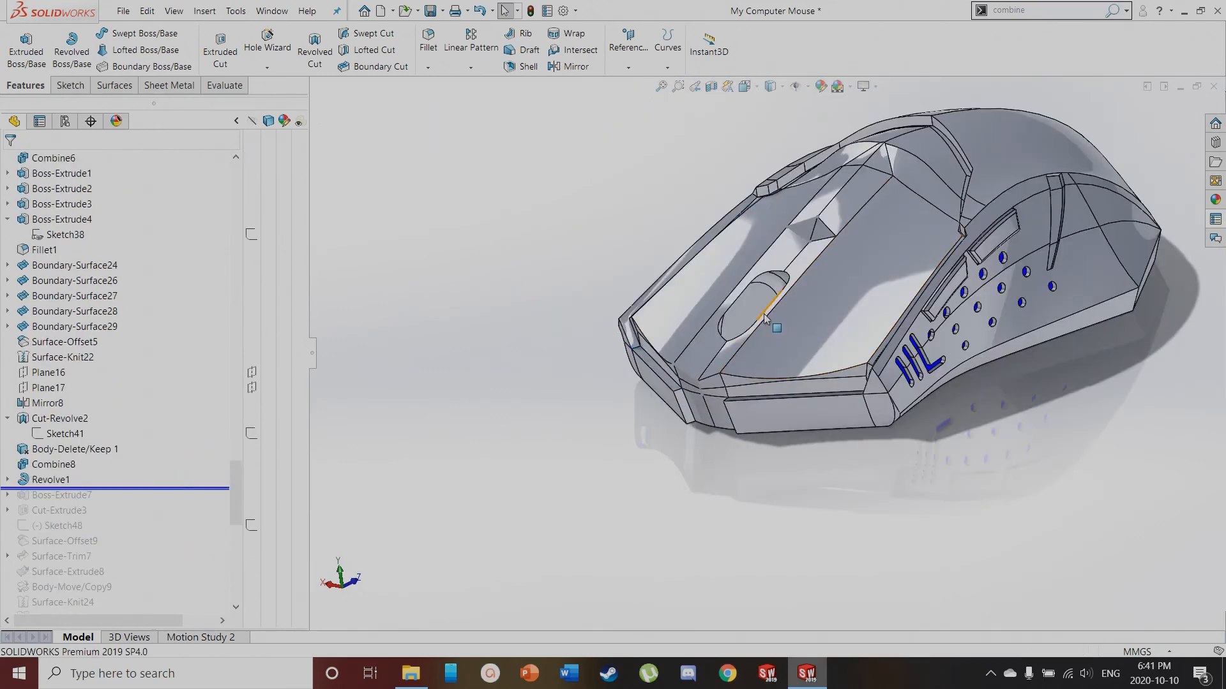
Show the Revolve1 scroll wheel body and roll the history forward through Boss-Extrude7 and Cut-Extrude3
click(51, 483)
click(61, 462)
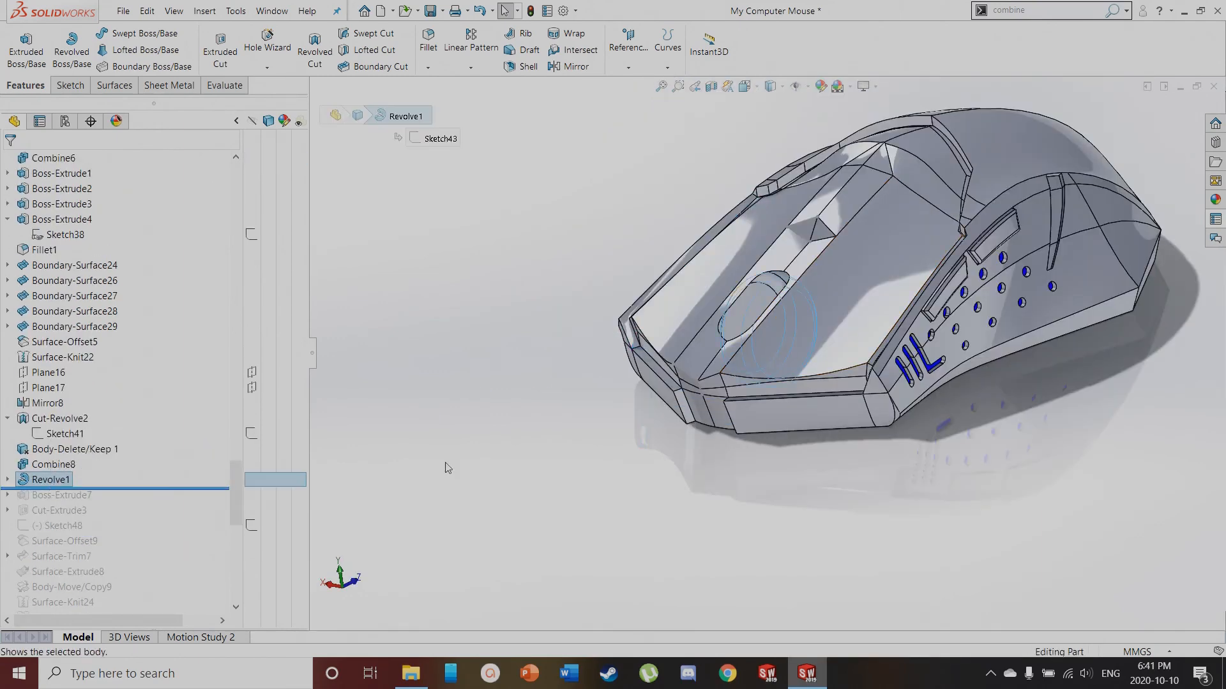
scroll(696, 509, down, 2)
scroll(792, 268, down, 3)
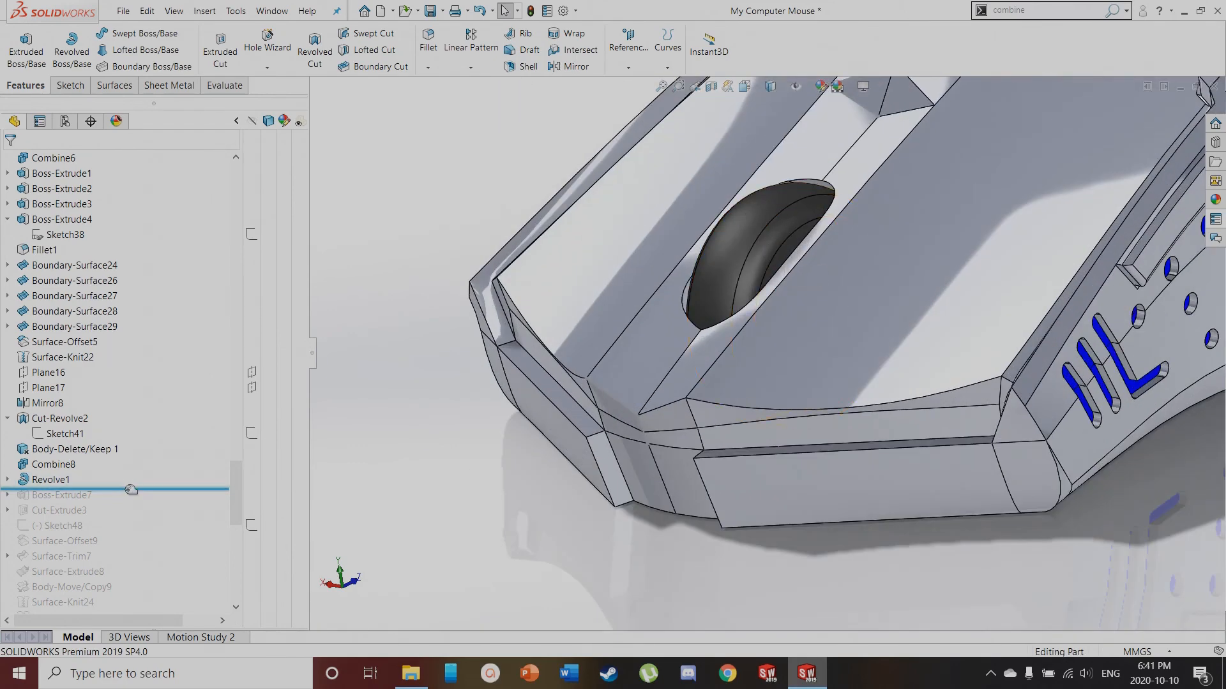
drag(130, 490, 118, 518)
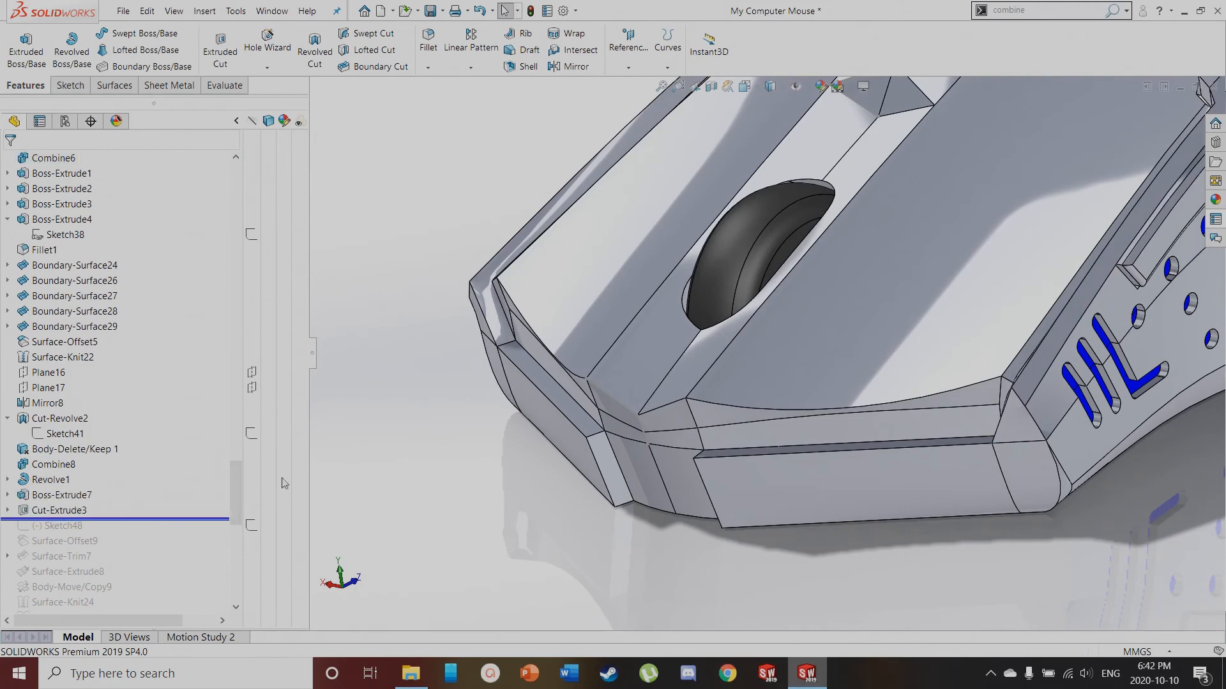
Section the mouse along the Right Plane, examine the circular face at the scroll wheel's center, and close the section view
click(710, 90)
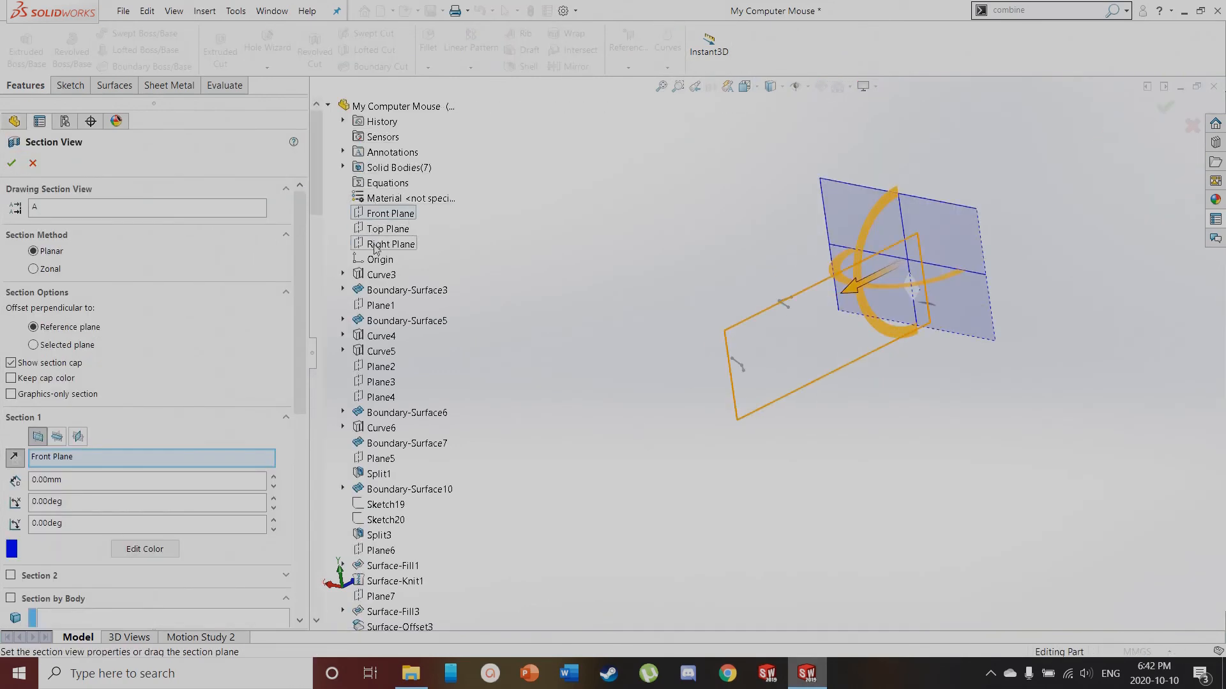
click(377, 245)
scroll(827, 387, down, 1)
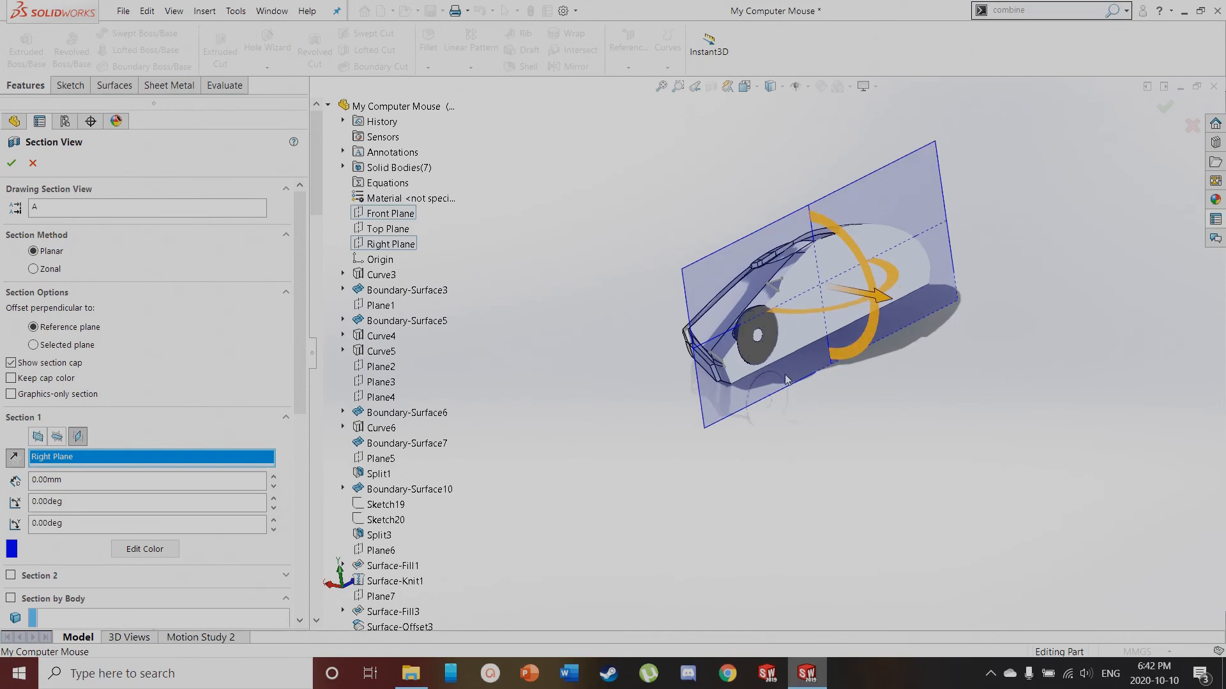
scroll(764, 364, down, 5)
key(Return)
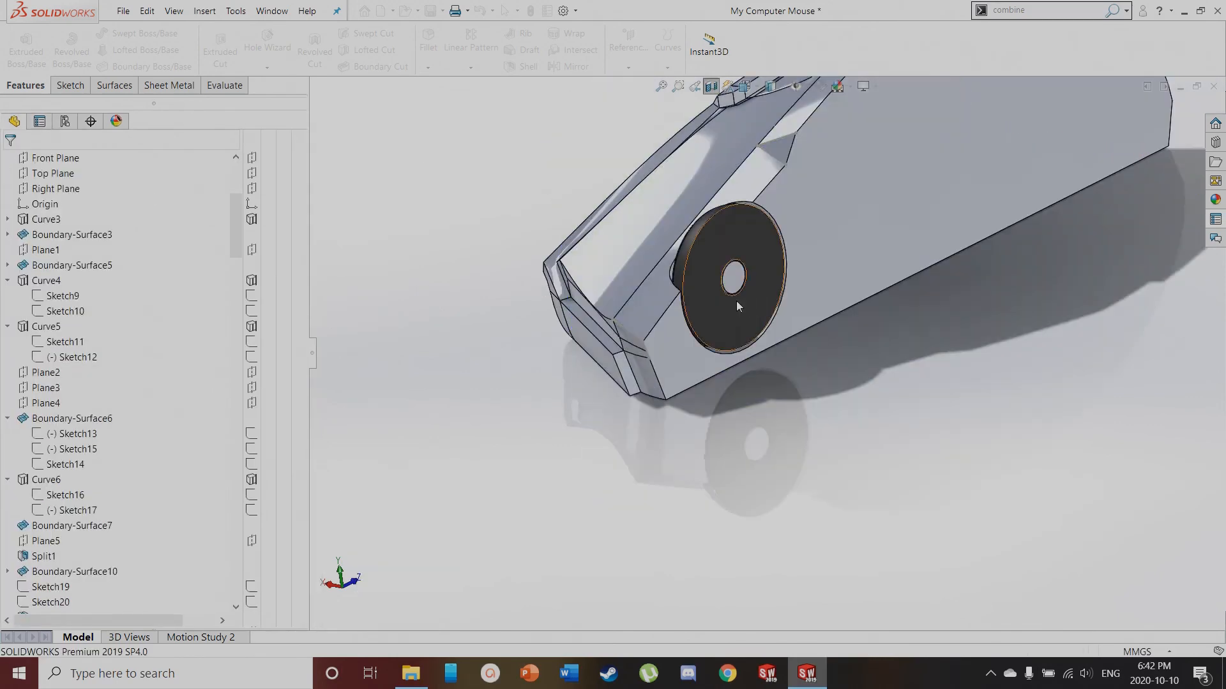
click(736, 280)
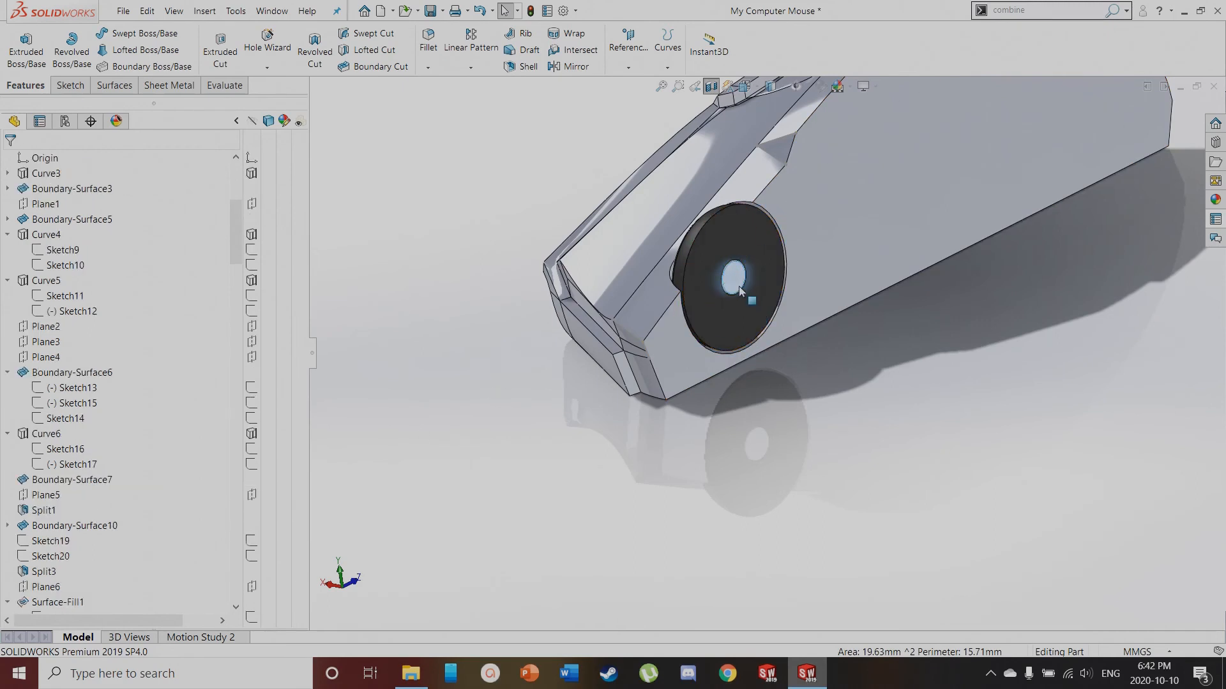
scroll(758, 294, up, 5)
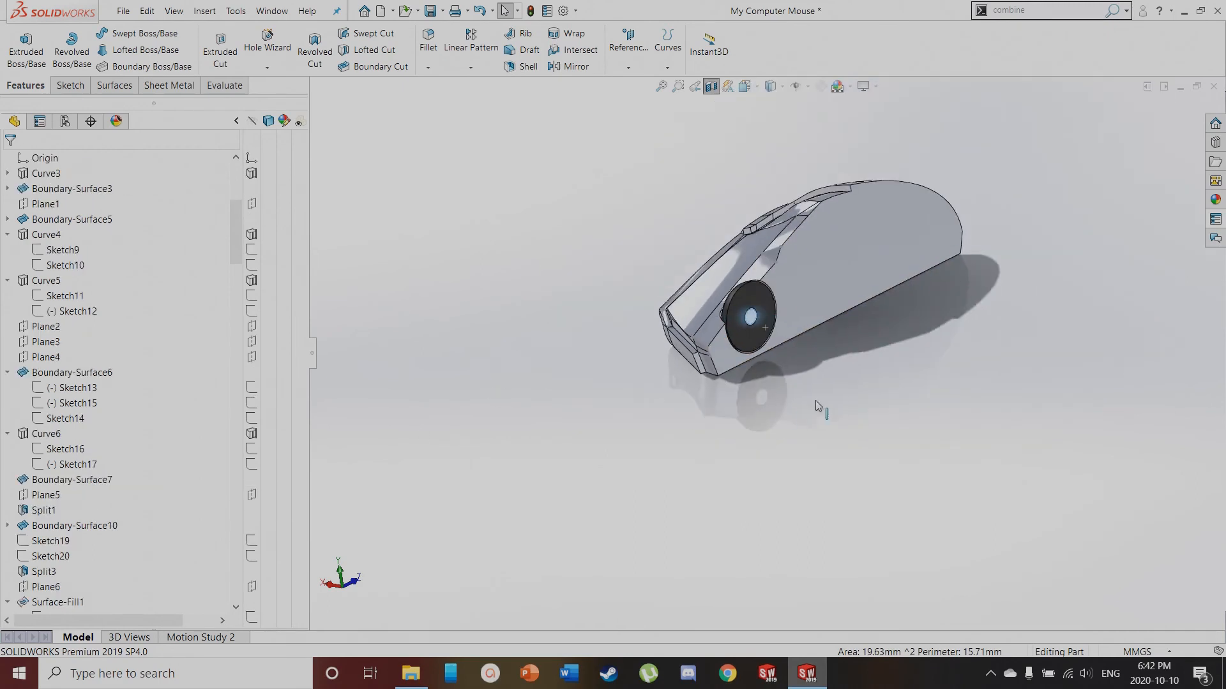
scroll(854, 403, down, 4)
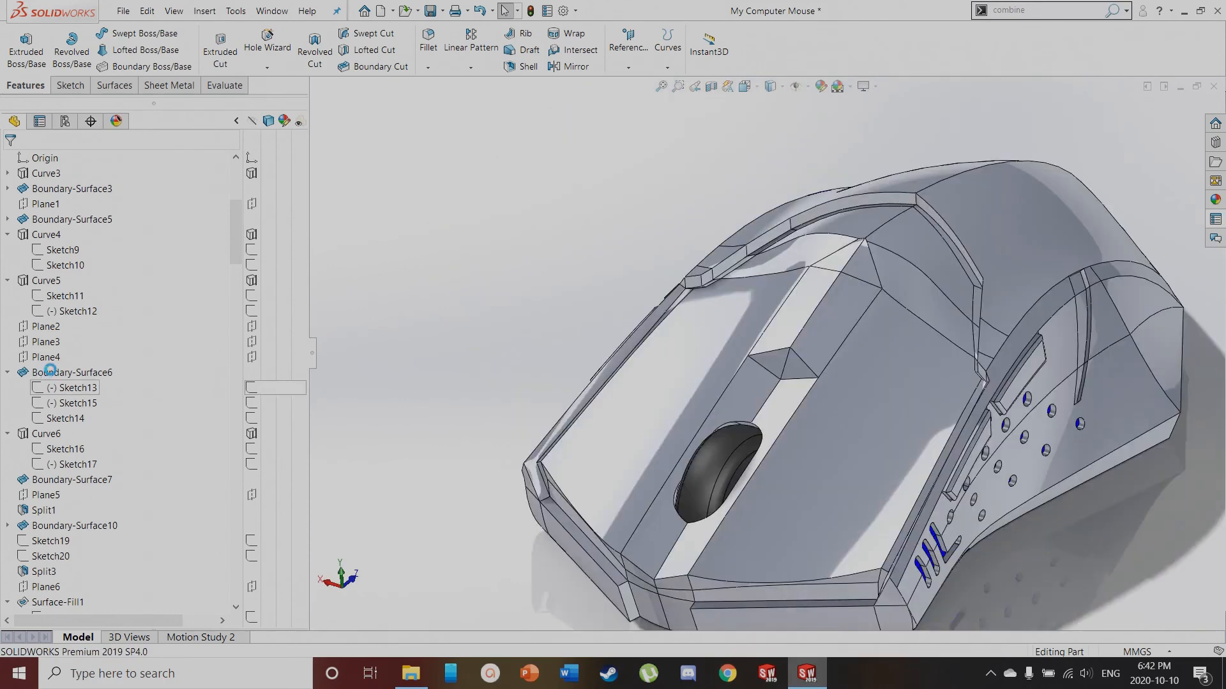
Roll the history forward through Sketch48 and Surface-Offset9 and highlight the offset surface in the channel
drag(235, 231, 231, 527)
drag(95, 271, 70, 304)
click(71, 313)
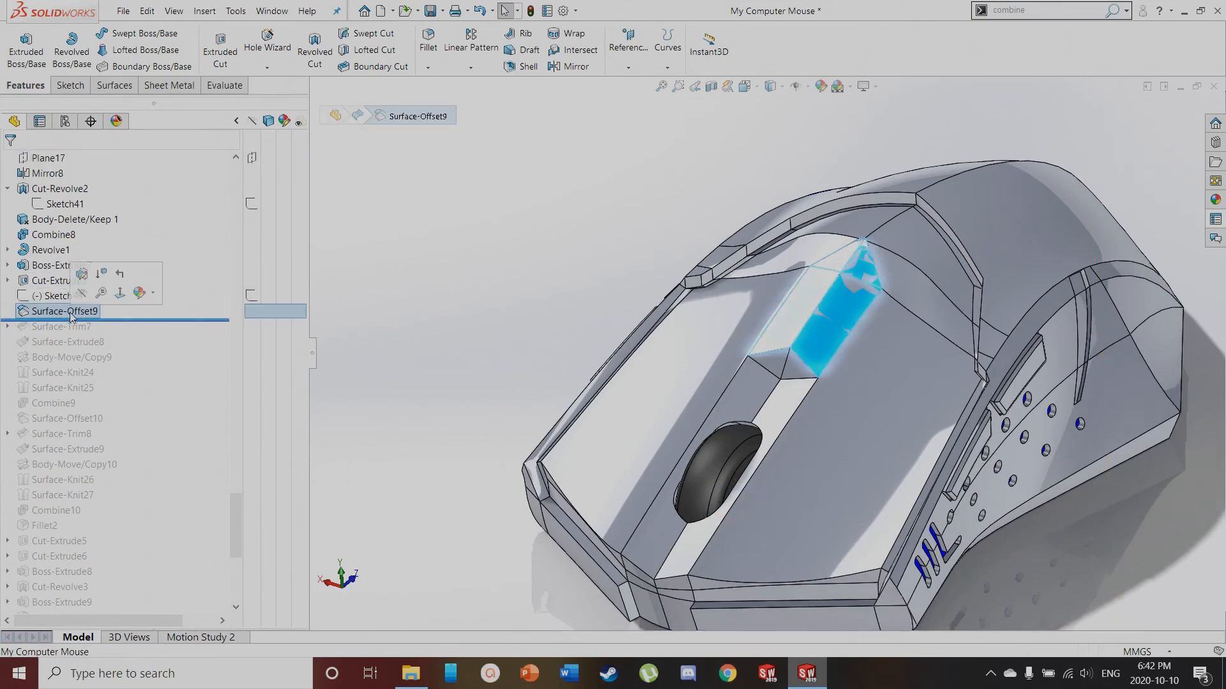
Examine from several angles the Surface-Offset9 faces covering the raised channel area behind the scroll wheel
scroll(860, 320, down, 5)
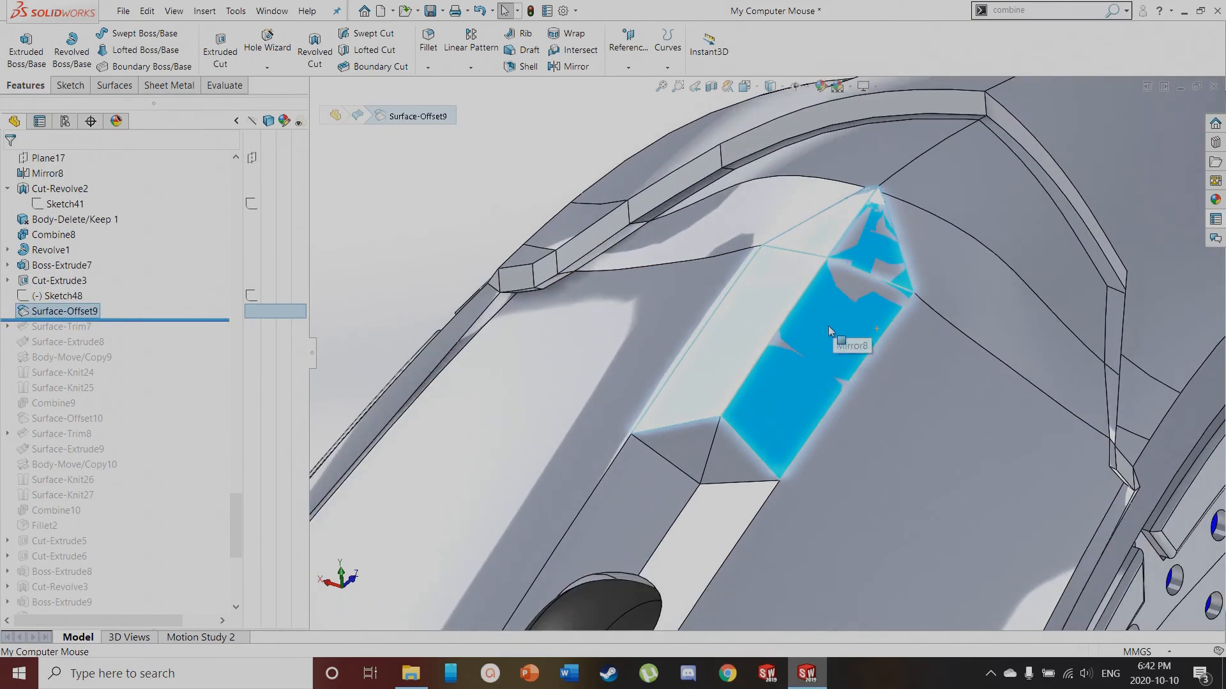
scroll(830, 329, up, 5)
middle_drag(861, 359, 683, 543)
scroll(957, 341, down, 5)
middle_drag(958, 340, 919, 376)
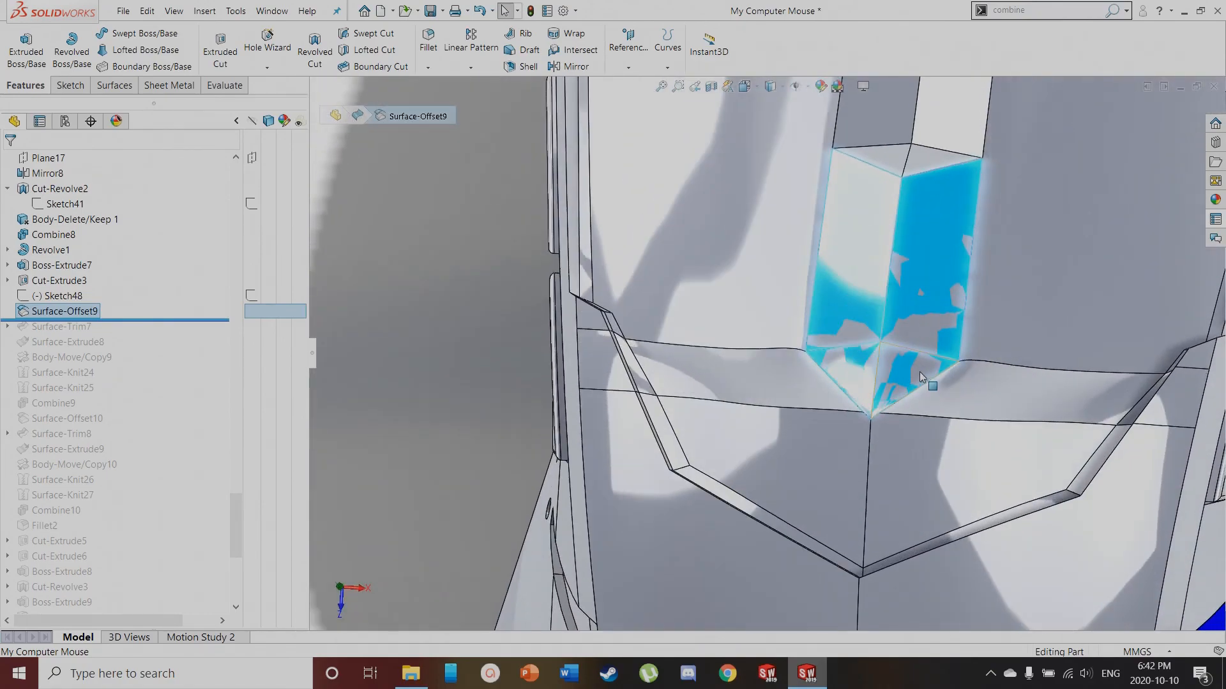
scroll(425, 341, up, 4)
middle_drag(597, 348, 726, 360)
middle_drag(862, 391, 755, 388)
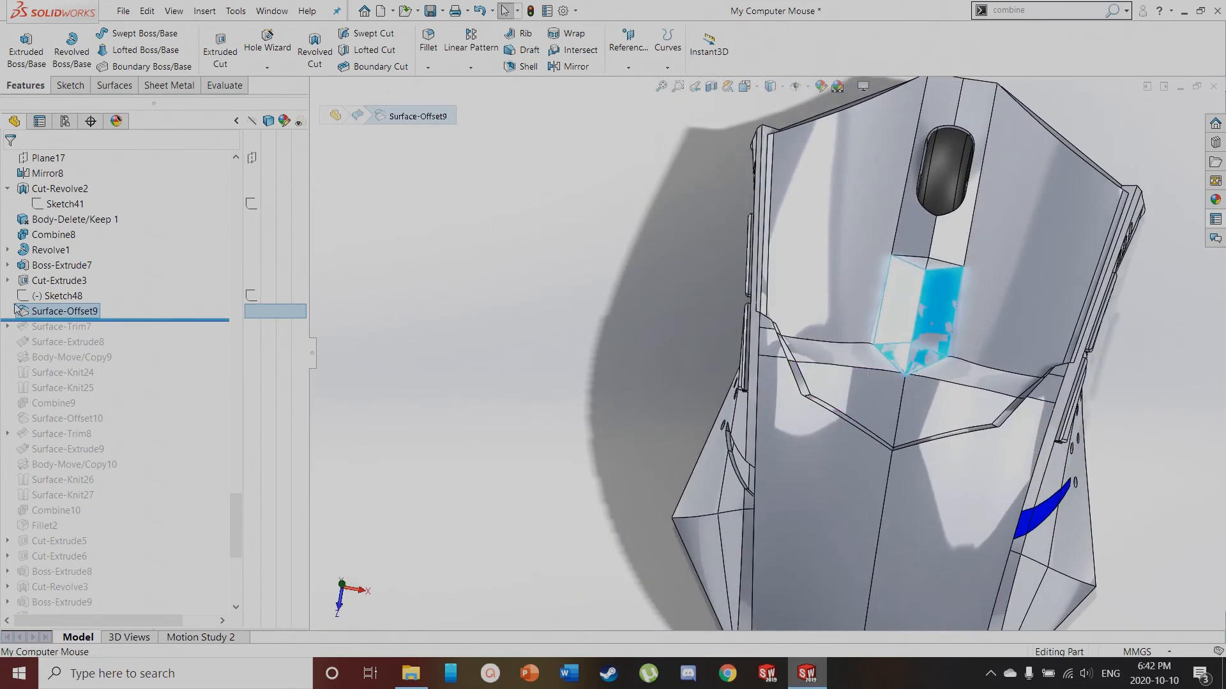
Roll the history forward through Combine9 and inspect the two recessed pockets behind the scroll wheel
drag(117, 321, 115, 412)
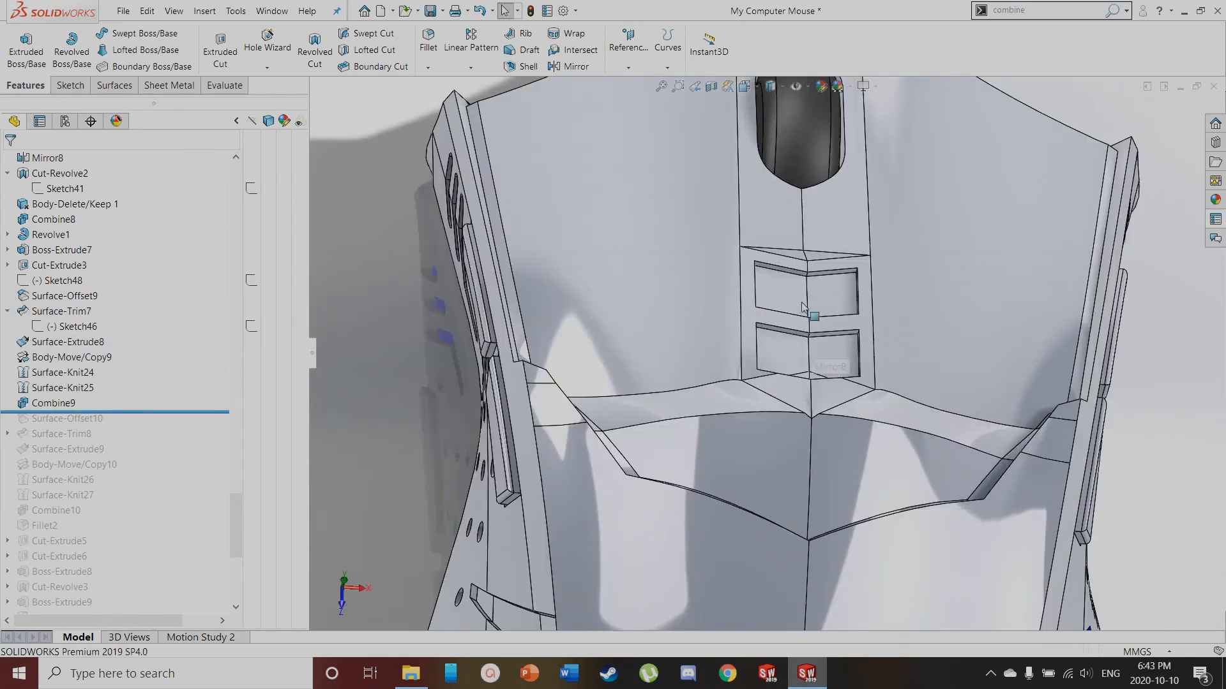
middle_drag(501, 394, 513, 358)
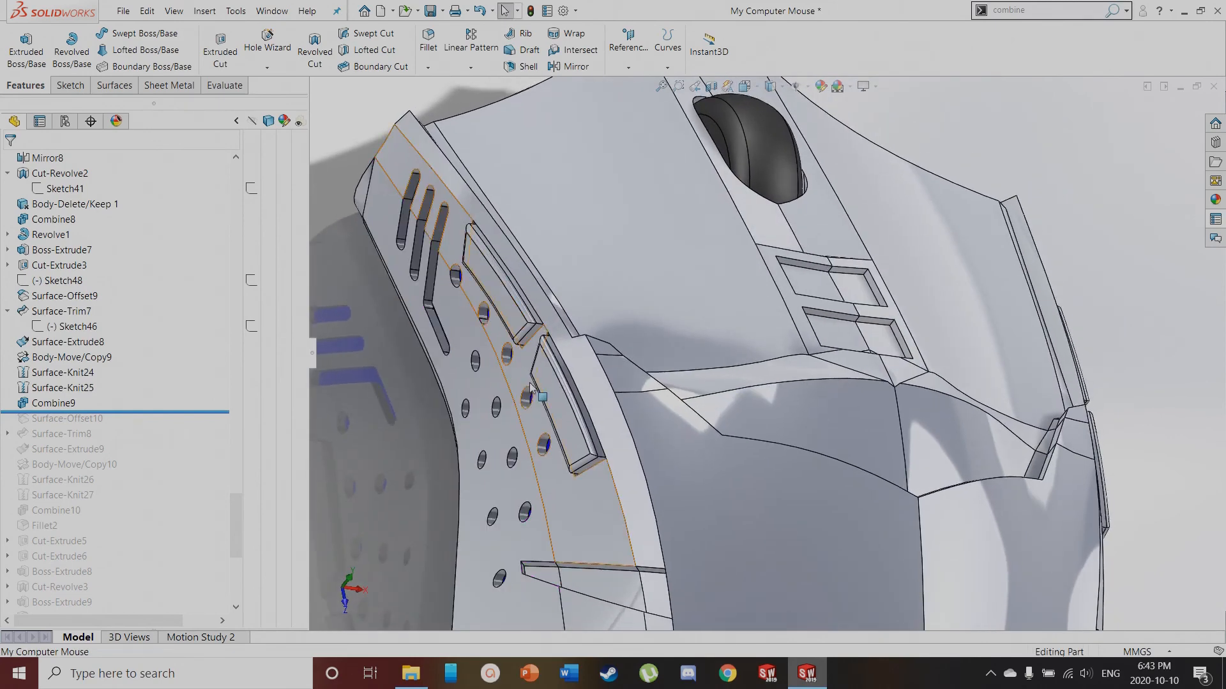
Roll the history forward through Surface-Offset10 and Surface-Trim8, and highlight Sketch49 and the features shaping the pocket surfaces
drag(140, 426, 127, 444)
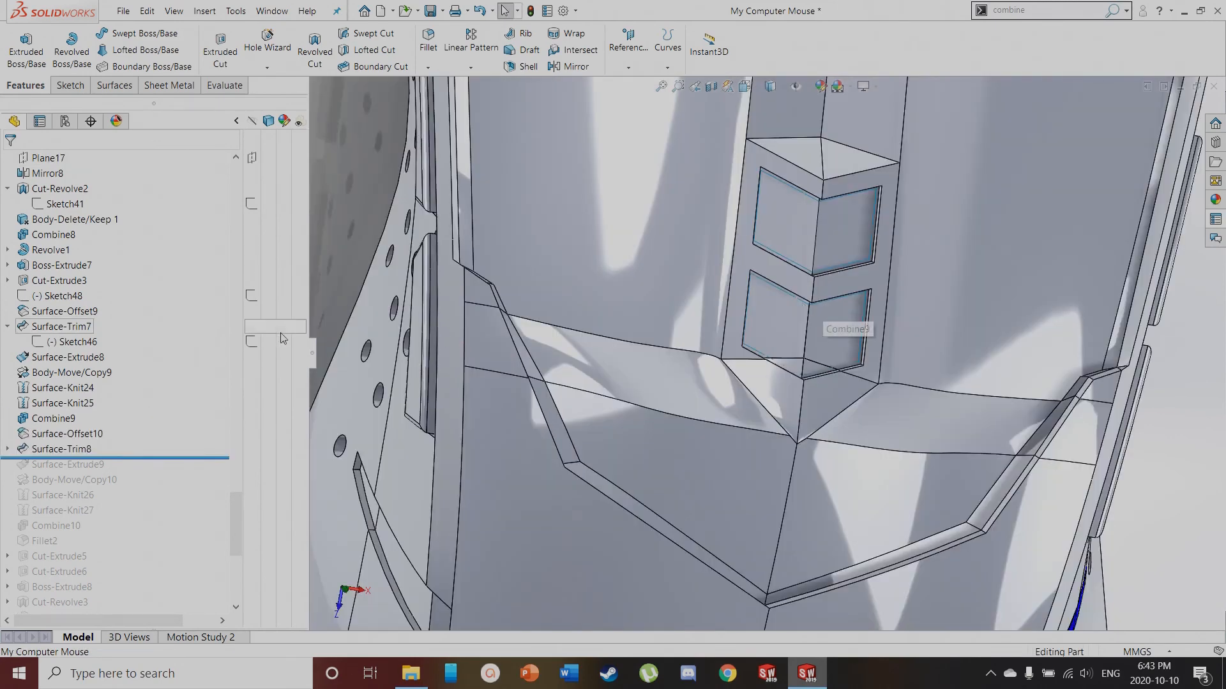
click(8, 451)
click(64, 464)
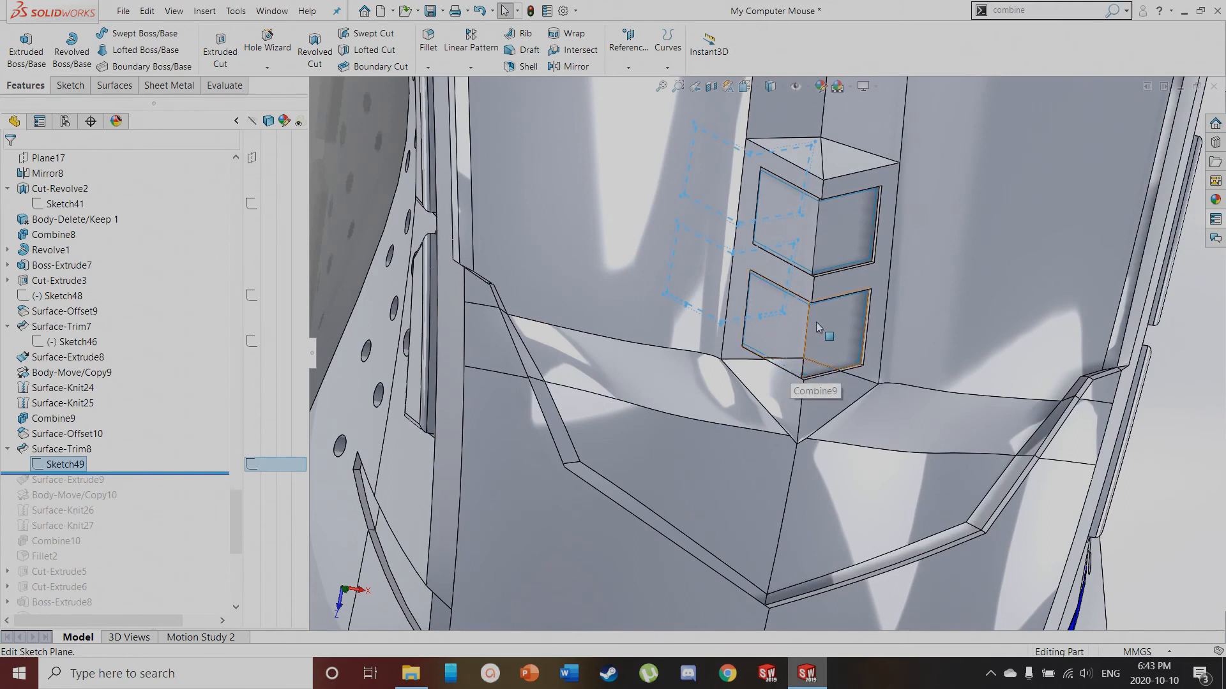
click(66, 449)
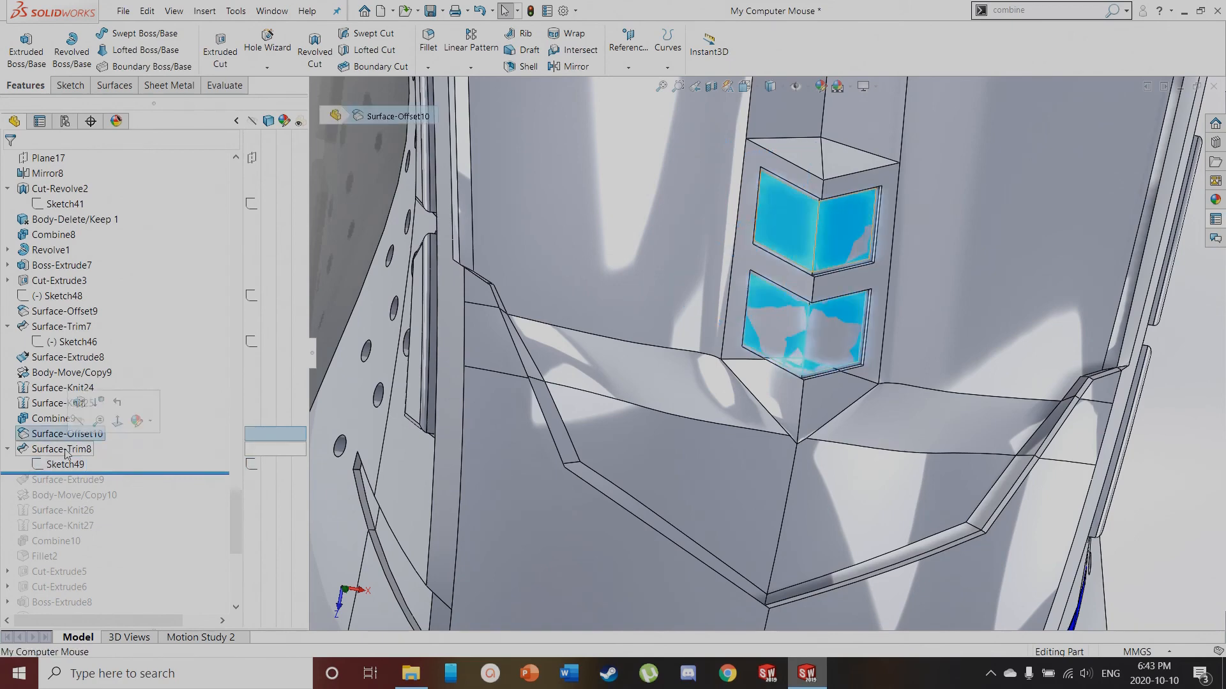
Roll the history forward through Surface-Extrude9, Body-Move/Copy10, the two surface knits and Combine10, and inspect the two buttons behind the scroll wheel
drag(71, 473, 70, 504)
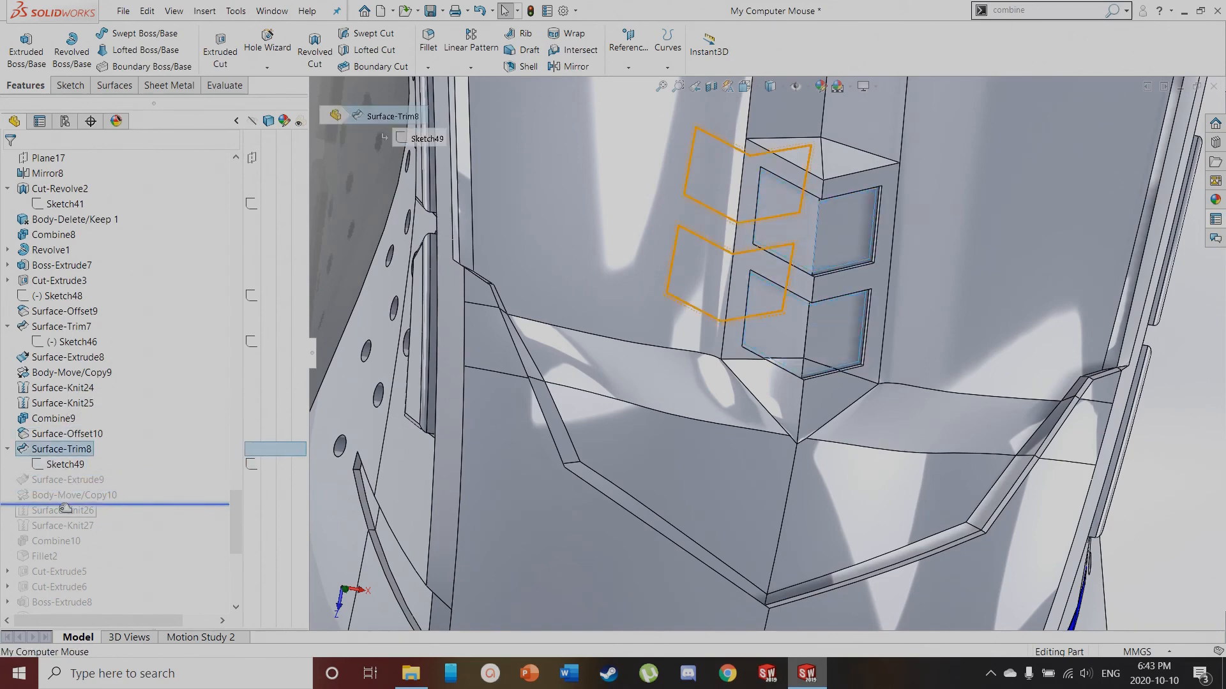
middle_drag(699, 561, 702, 337)
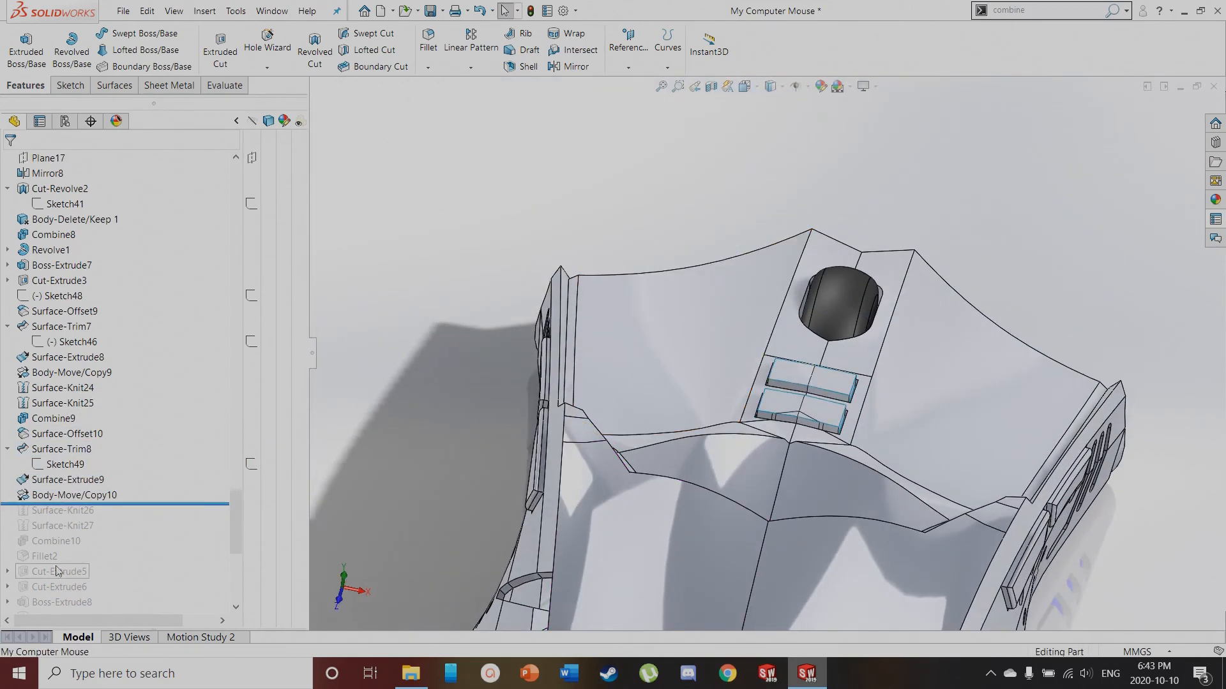
drag(132, 505, 121, 549)
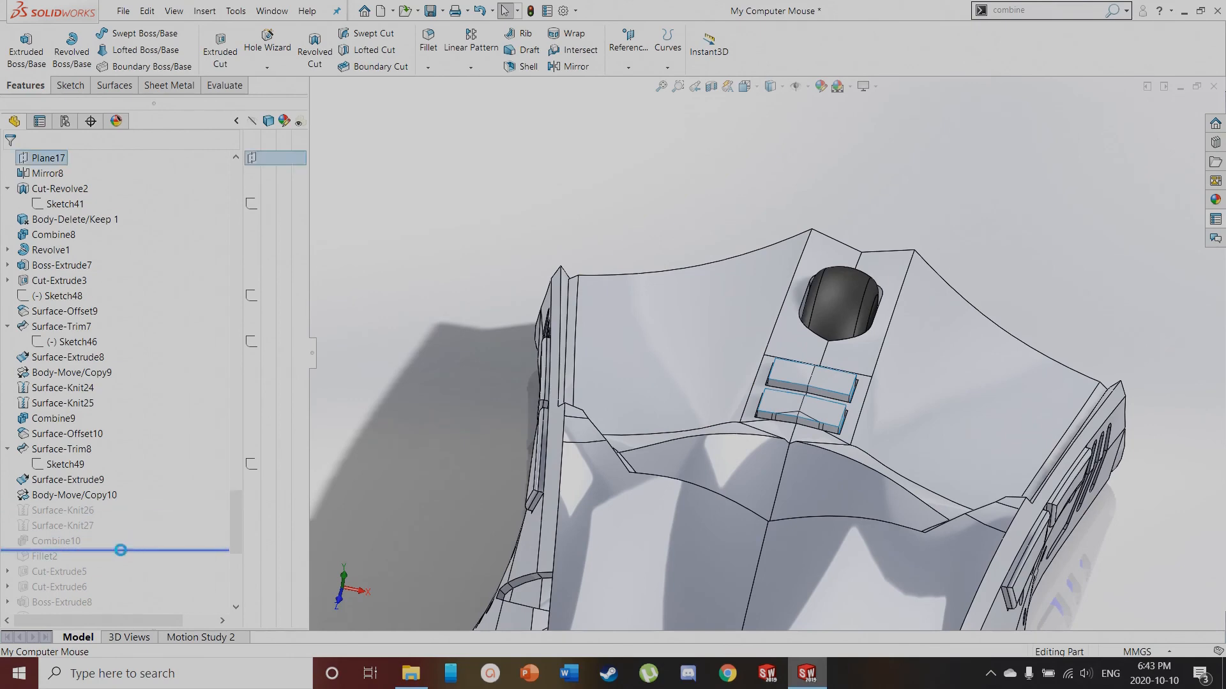
scroll(817, 396, down, 5)
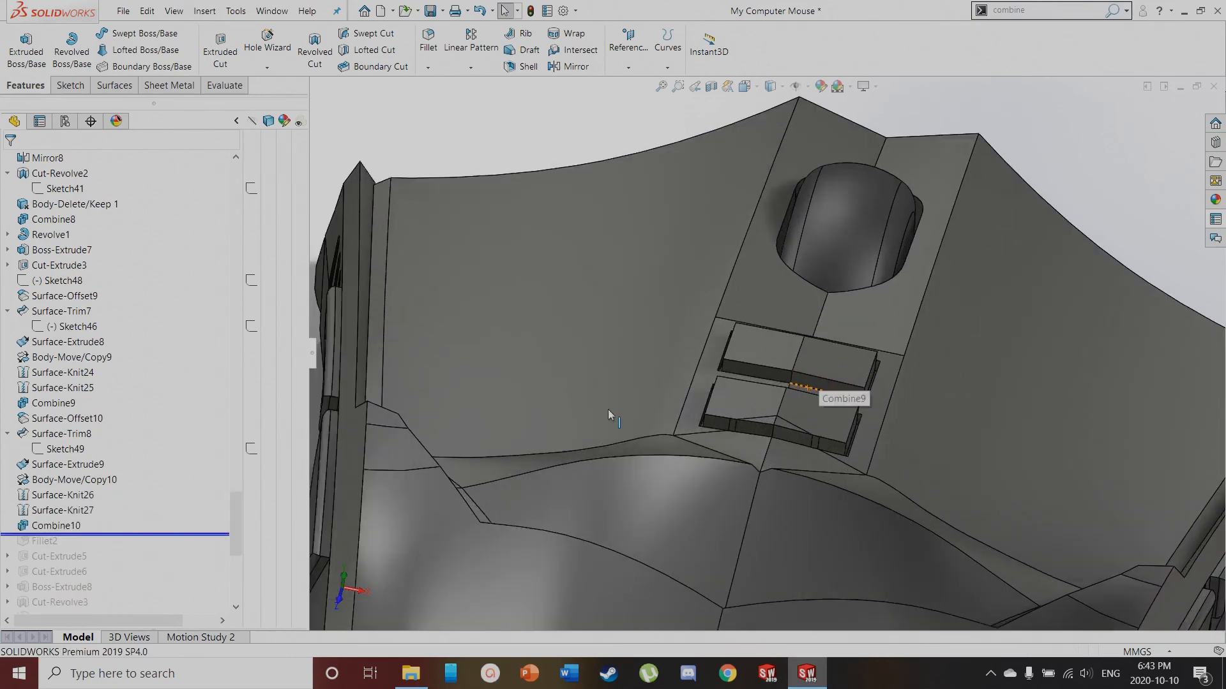
Roll the history forward through Fillet2 and examine the rounded edges of the two buttons behind the scroll wheel
drag(64, 534, 65, 544)
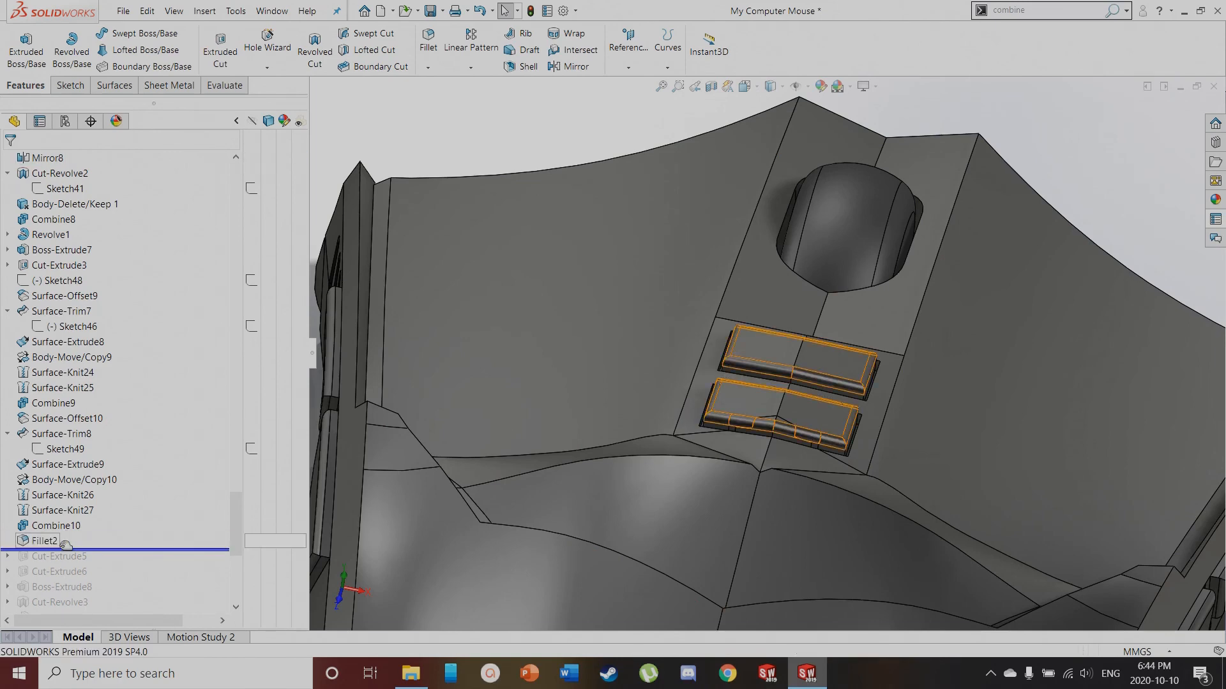
scroll(776, 454, up, 3)
middle_drag(776, 453, 844, 295)
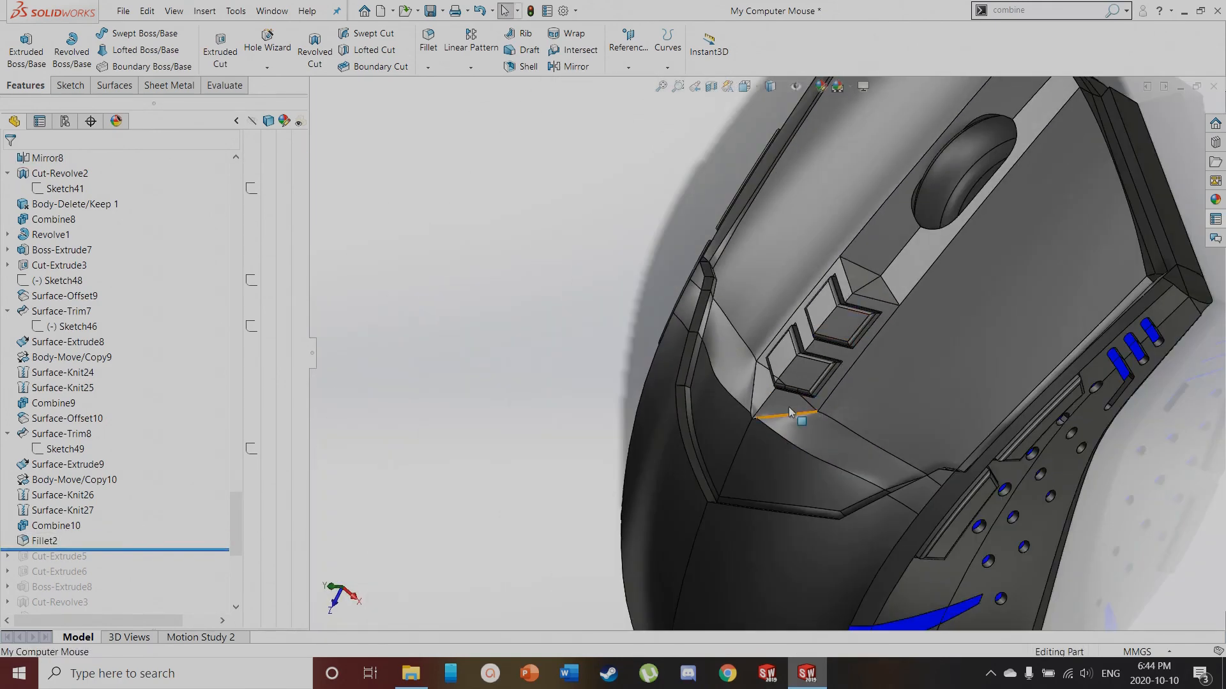
View the mouse from below and roll the history forward through Cut-Extrude5 and Cut-Extrude6
key(ctrl+6)
click(744, 338)
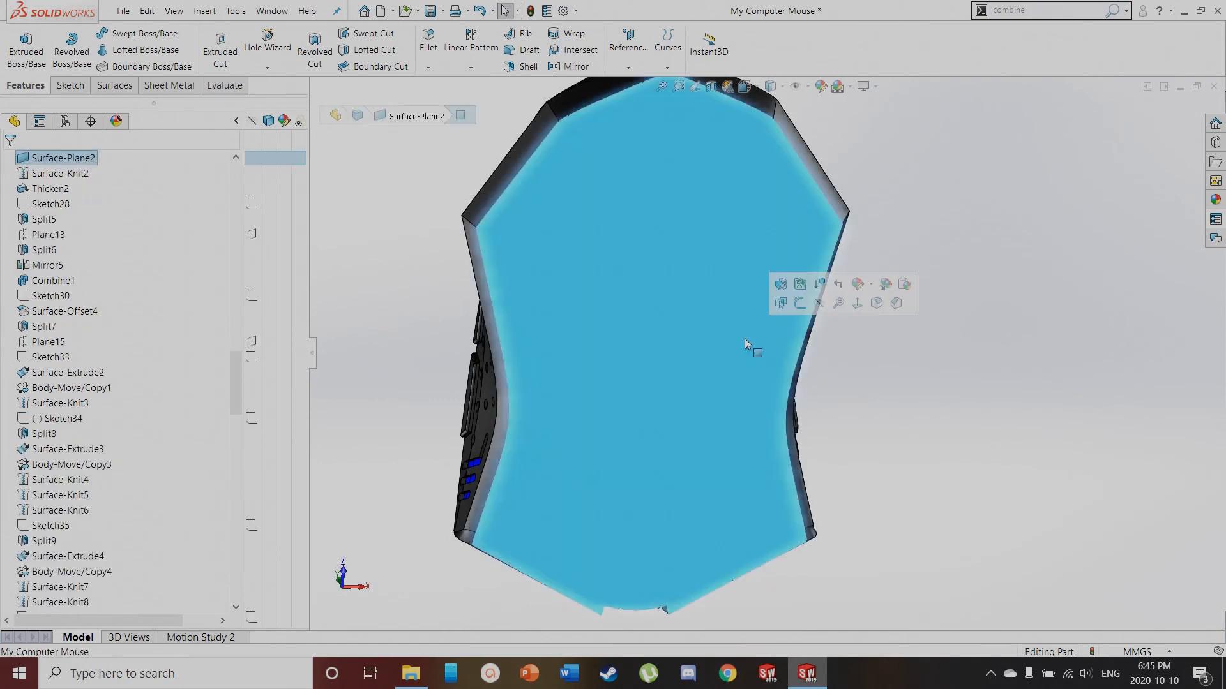
key(ctrl+8)
click(958, 368)
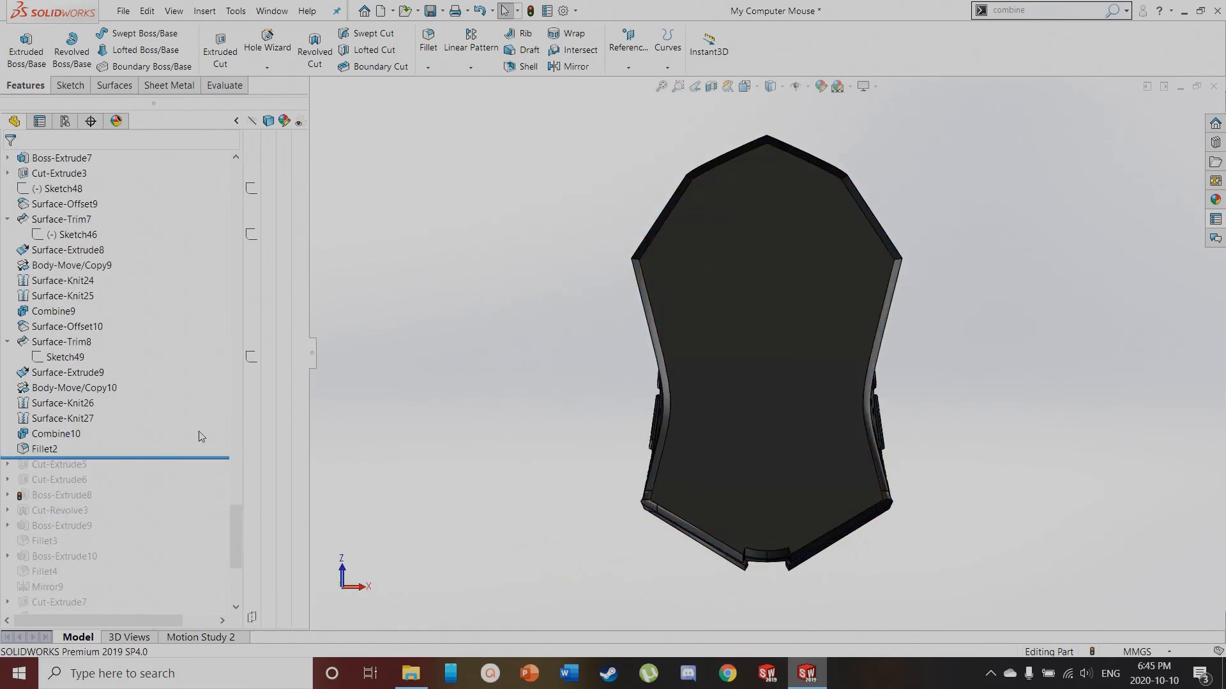
drag(142, 459, 137, 488)
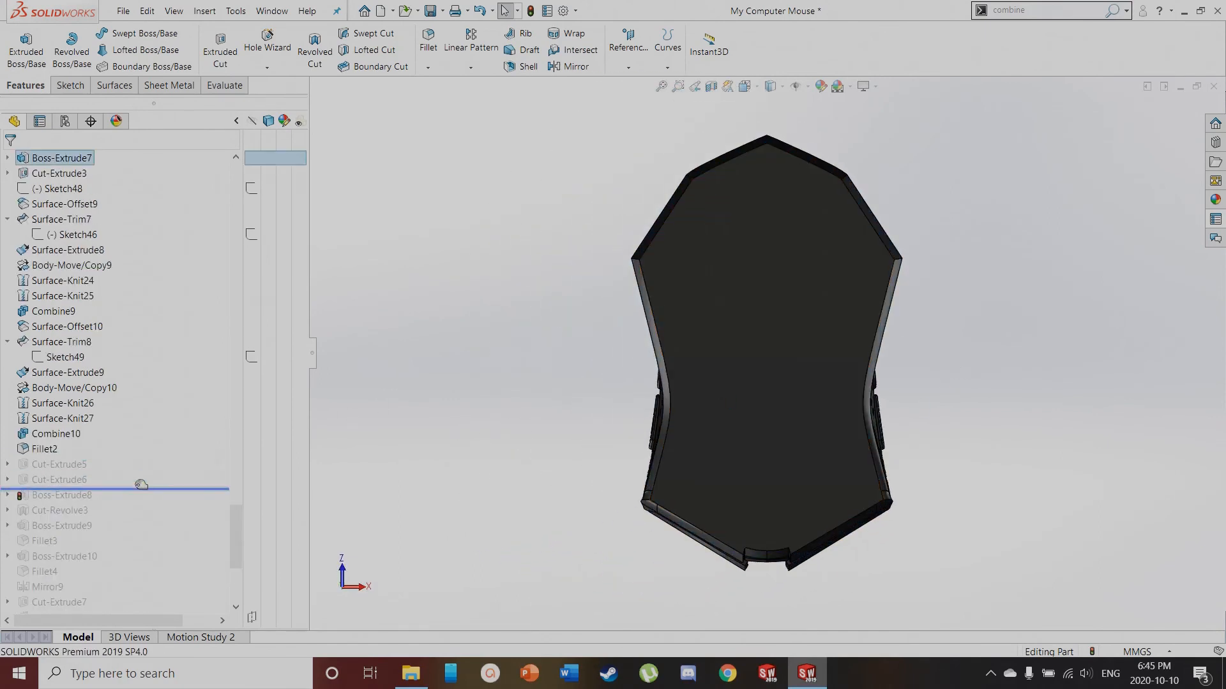
scroll(897, 420, down, 5)
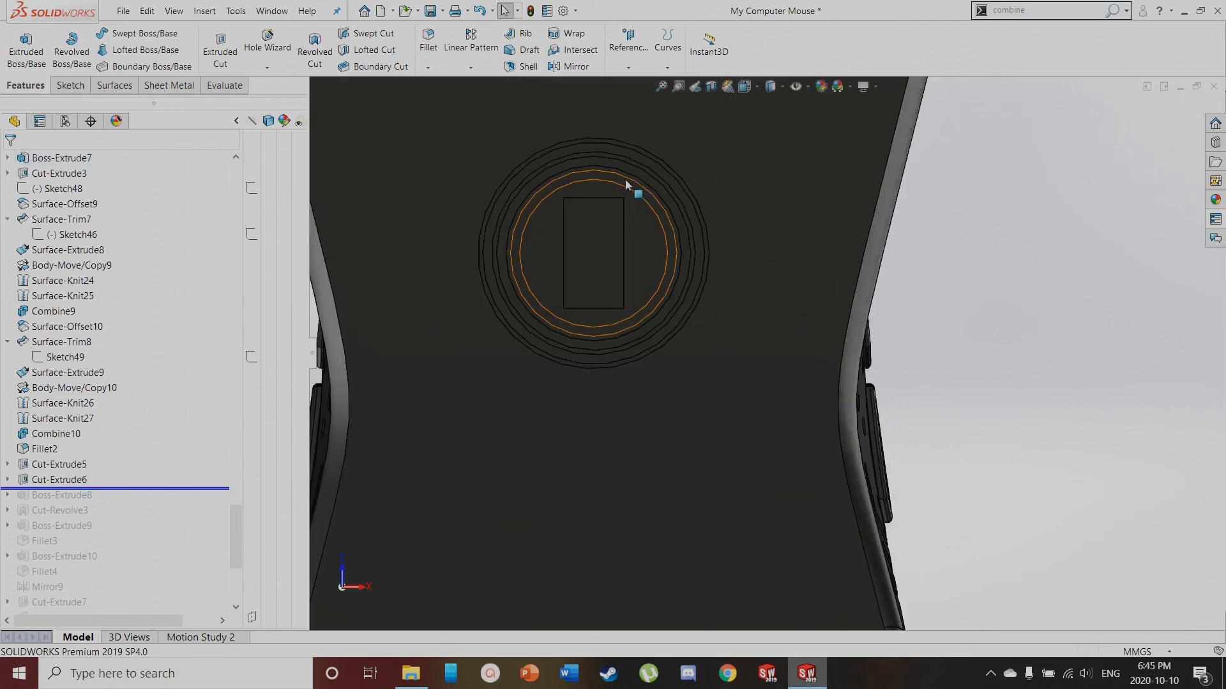
Review Cut-Extrude5's Sketch50 circles, blind depth and selected ring contours in its feature definition
click(7, 465)
click(43, 480)
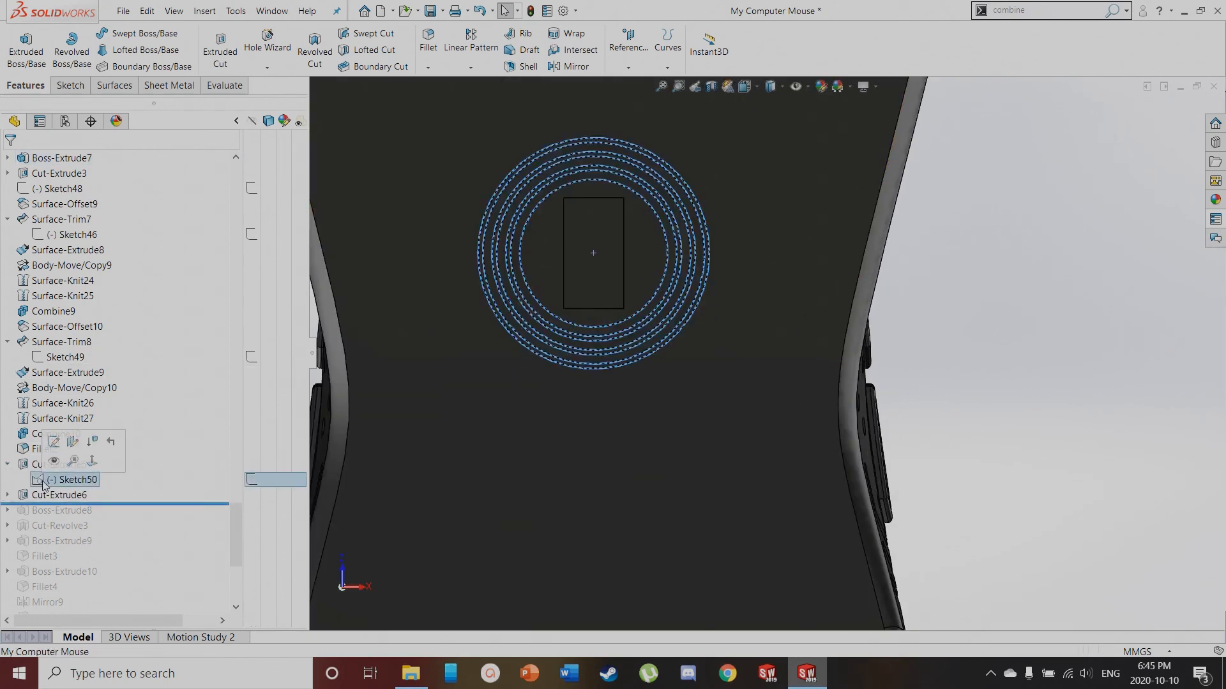
click(37, 464)
click(47, 430)
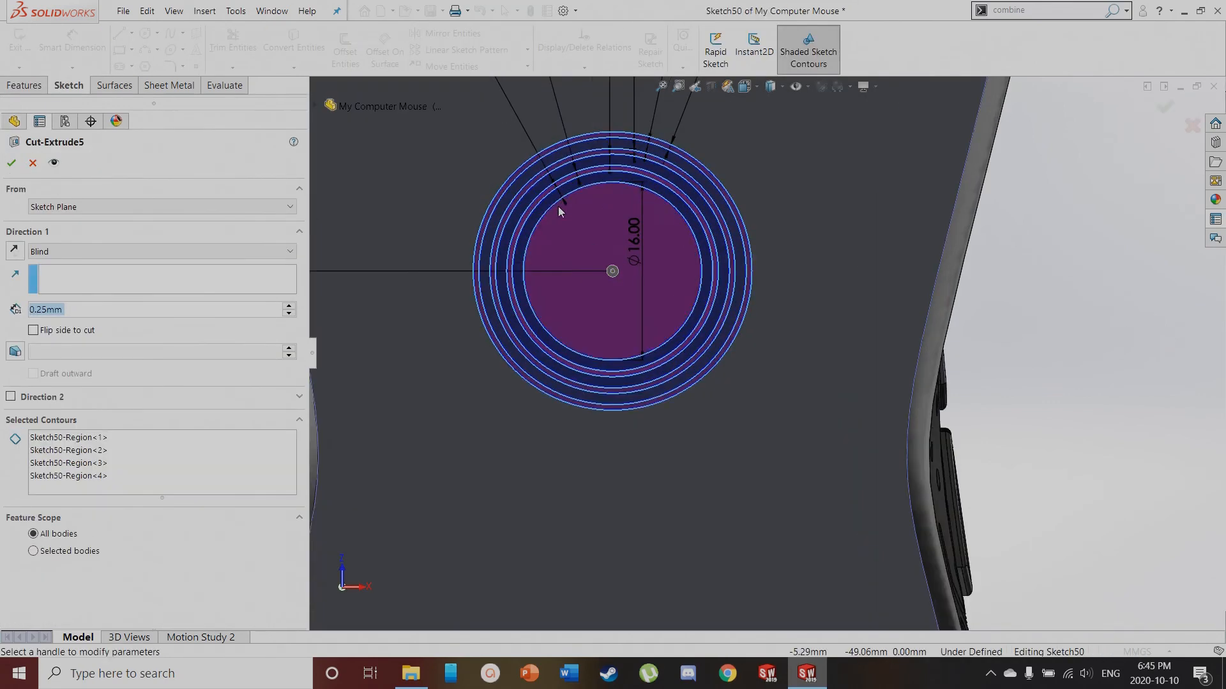
scroll(554, 209, down, 2)
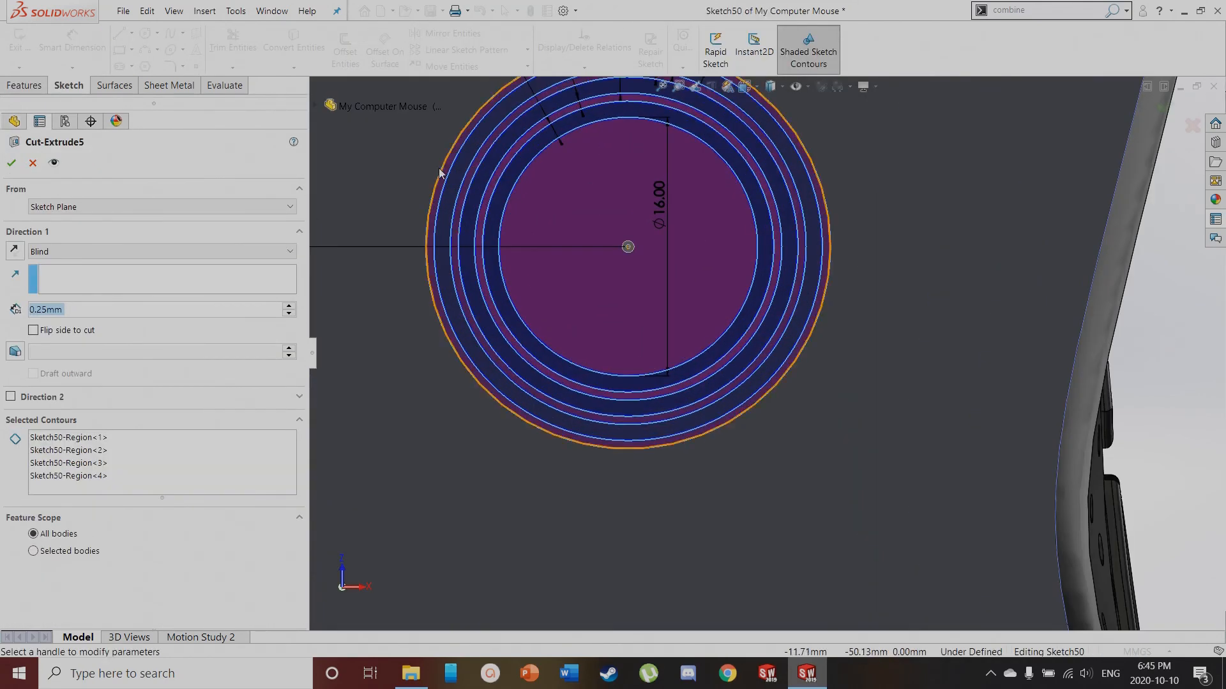
scroll(440, 173, up, 3)
click(52, 464)
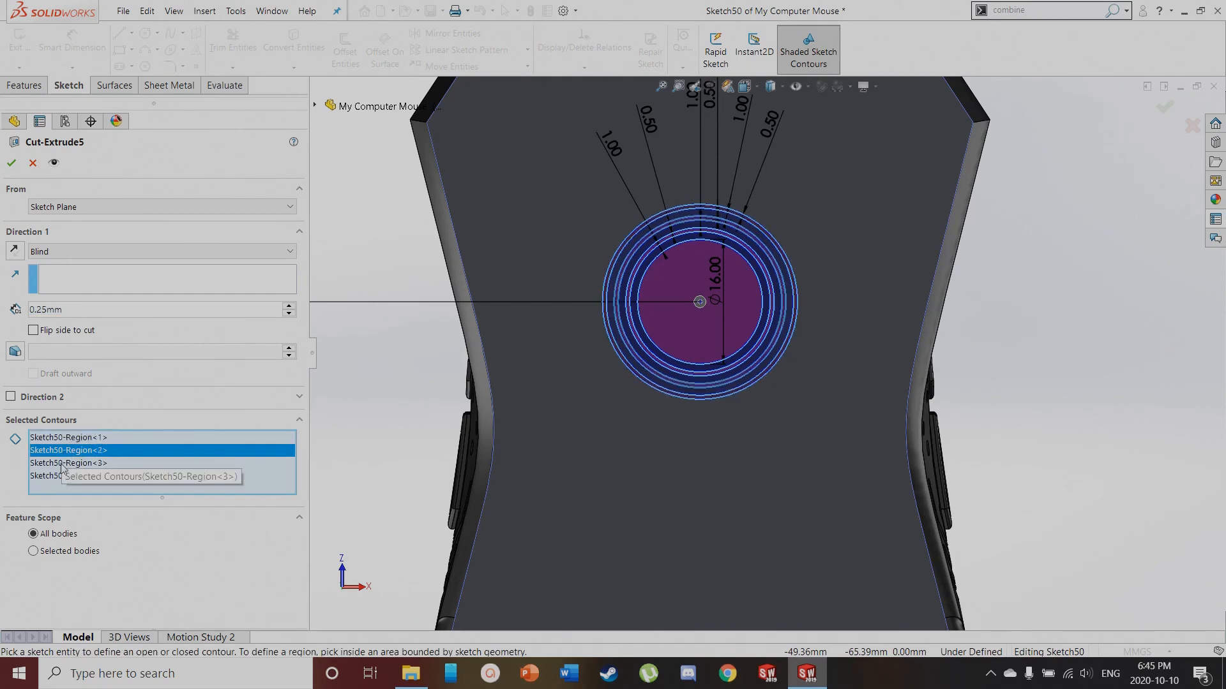
click(12, 163)
Inspect the concentric ring grooves up close and highlight Cut-Extrude6's rectangular pocket at their centre
scroll(712, 409, down, 1)
middle_drag(691, 469, 682, 269)
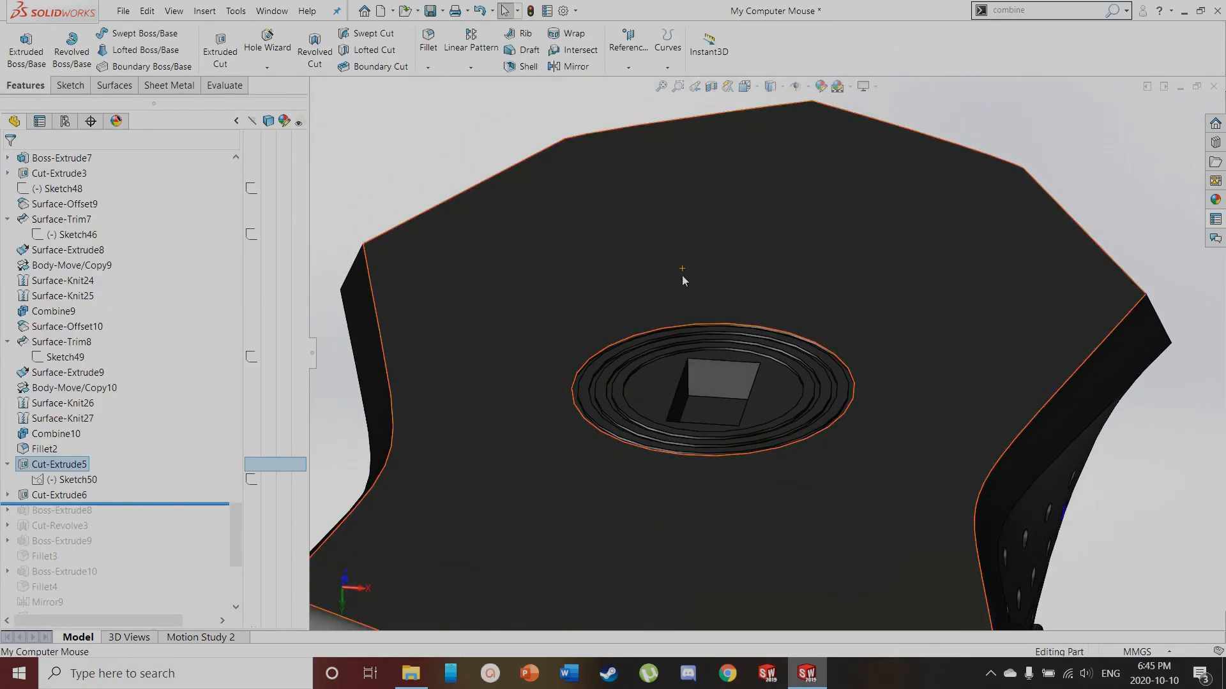
scroll(609, 421, down, 7)
middle_drag(585, 471, 591, 428)
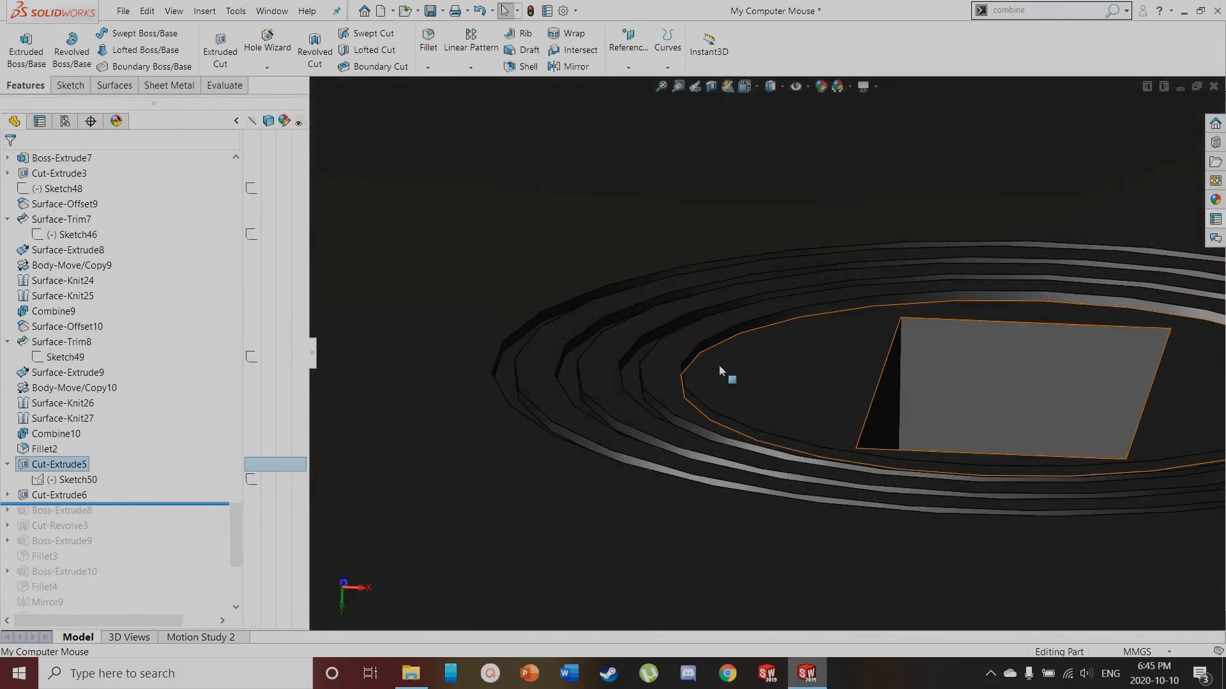
click(8, 464)
click(59, 480)
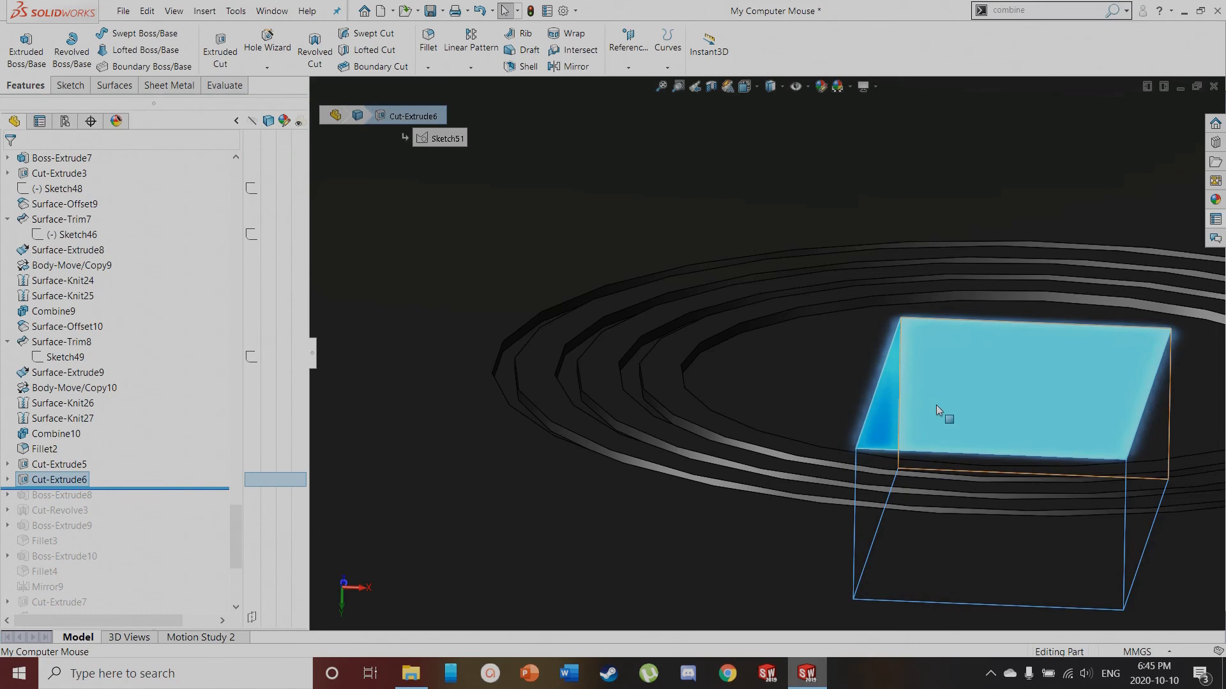
scroll(936, 405, up, 3)
middle_drag(929, 431, 925, 465)
Roll the history forward through Boss-Extrude8 and highlight the Bottom Laser body among the solid bodies
drag(102, 487, 67, 514)
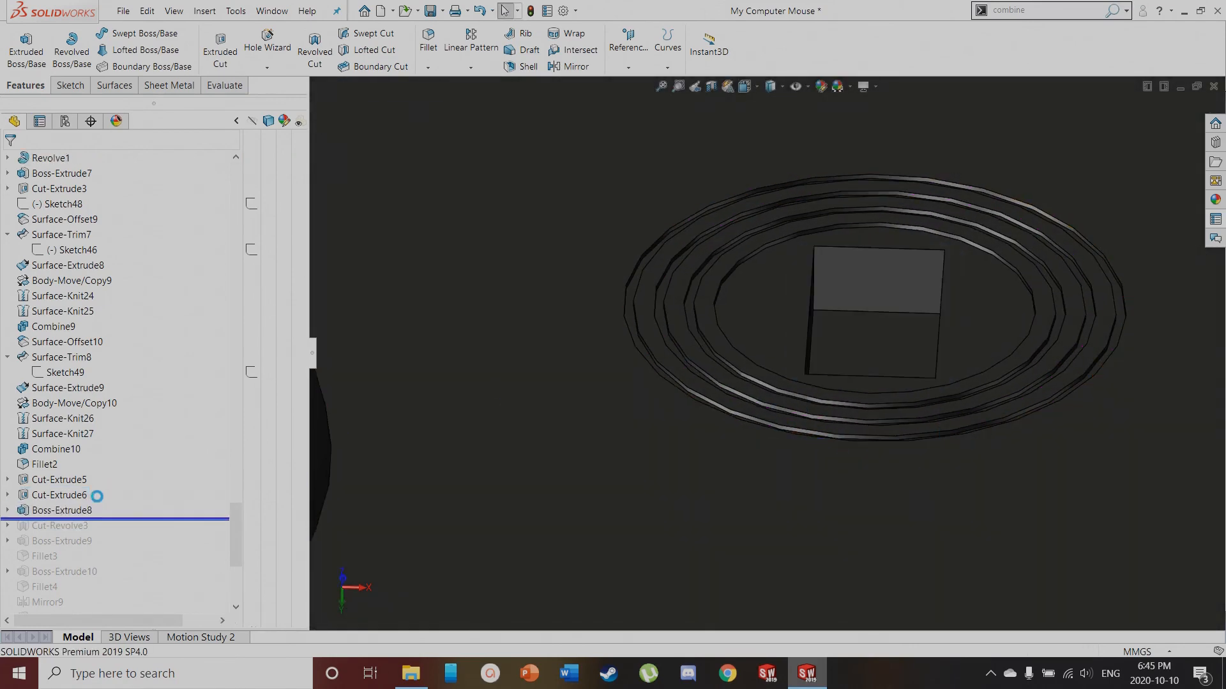
click(67, 511)
scroll(237, 516, up, 2)
drag(238, 516, 252, 145)
click(75, 342)
scroll(638, 409, up, 3)
middle_drag(638, 408, 619, 443)
key(Escape)
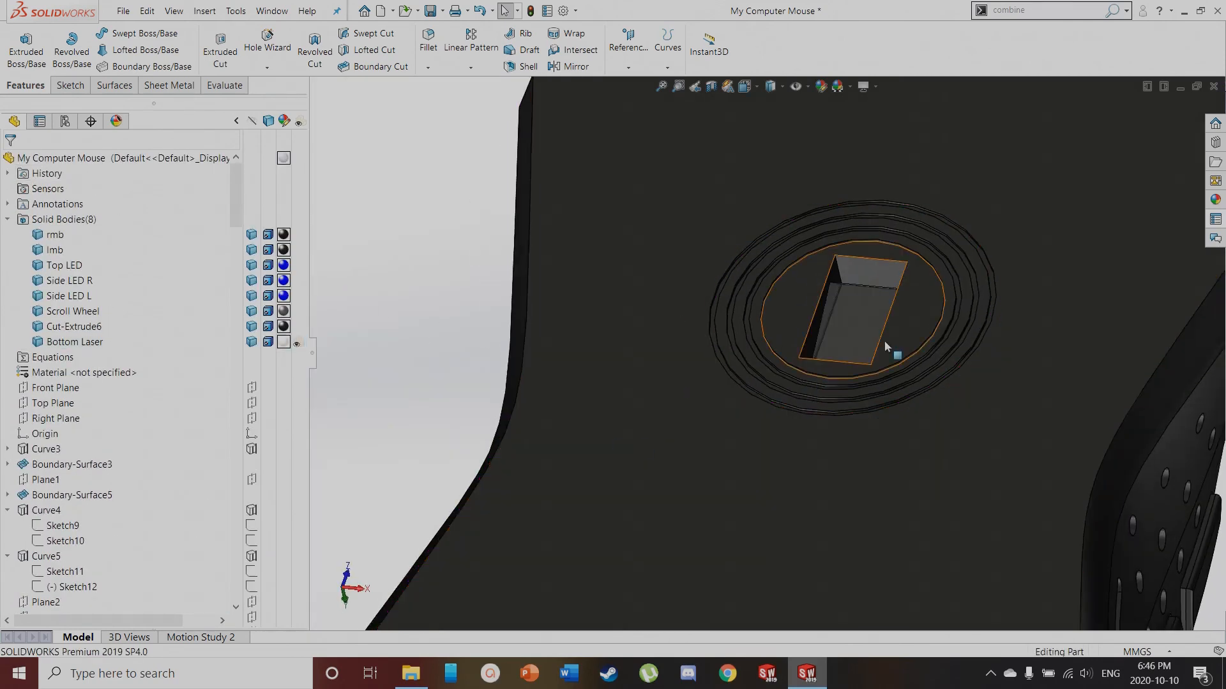
Roll the history forward through Cut-Revolve3 and inspect the laser inside the underside pocket
drag(251, 186, 247, 480)
scroll(248, 519, down, 6)
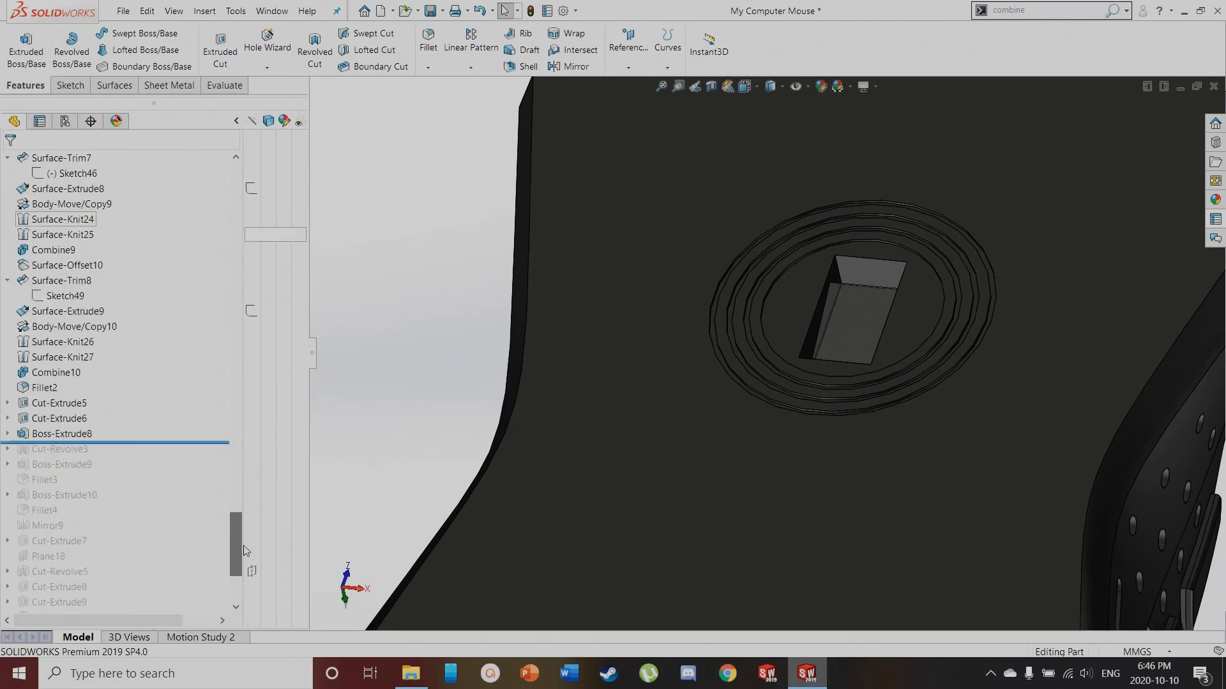
drag(102, 430, 103, 442)
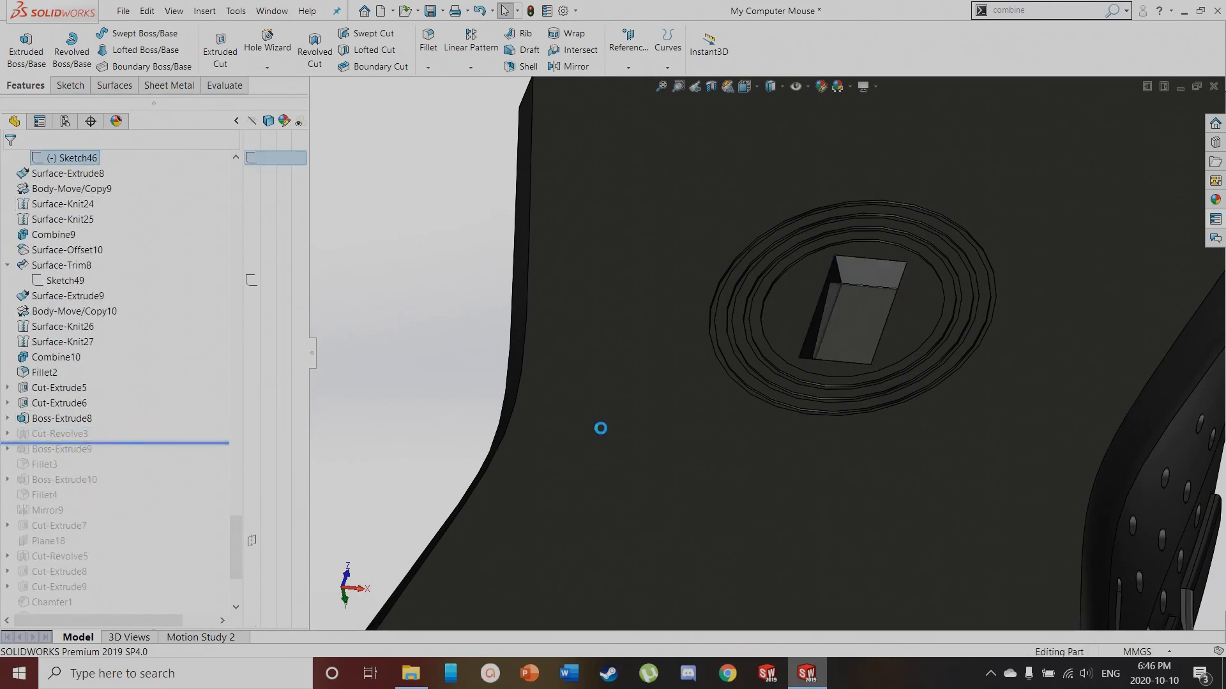
scroll(859, 348, down, 5)
mouse_move(846, 387)
middle_down()
mouse_move(855, 389)
mouse_move(840, 429)
middle_up()
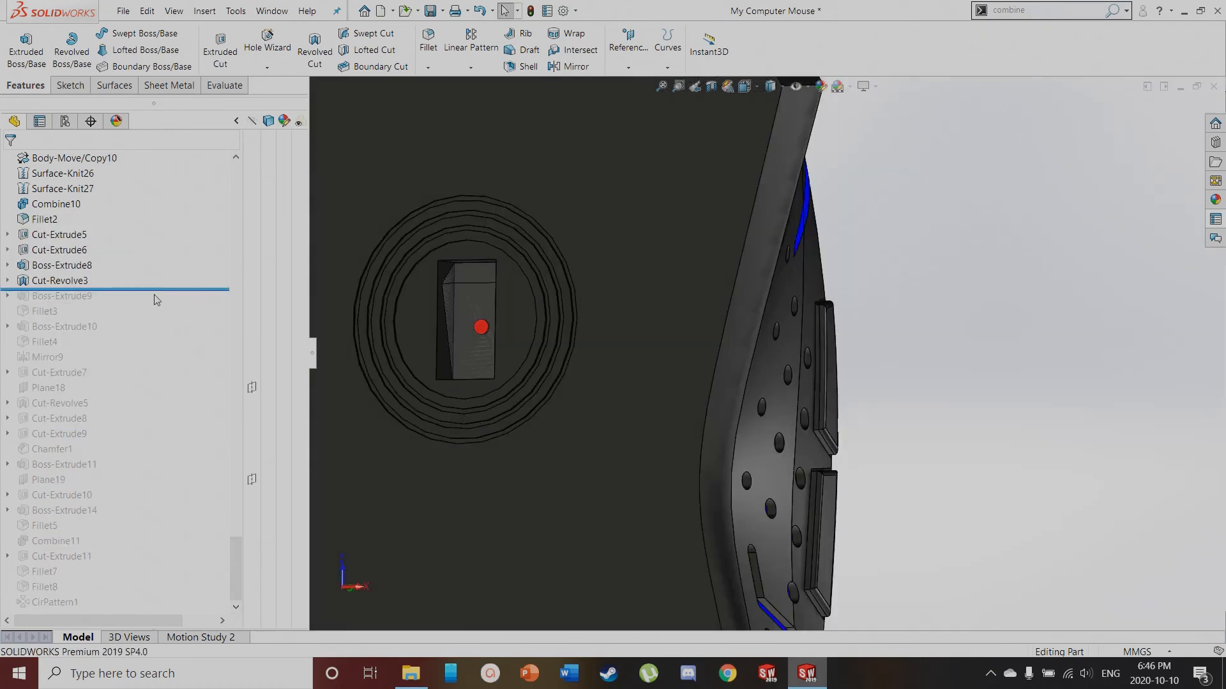
Roll the history forward from Boss-Extrude9 through Cut-Extrude9 and view the feet and cutouts on the whole underside
scroll(741, 383, up, 5)
middle_drag(722, 405, 685, 391)
drag(202, 290, 188, 439)
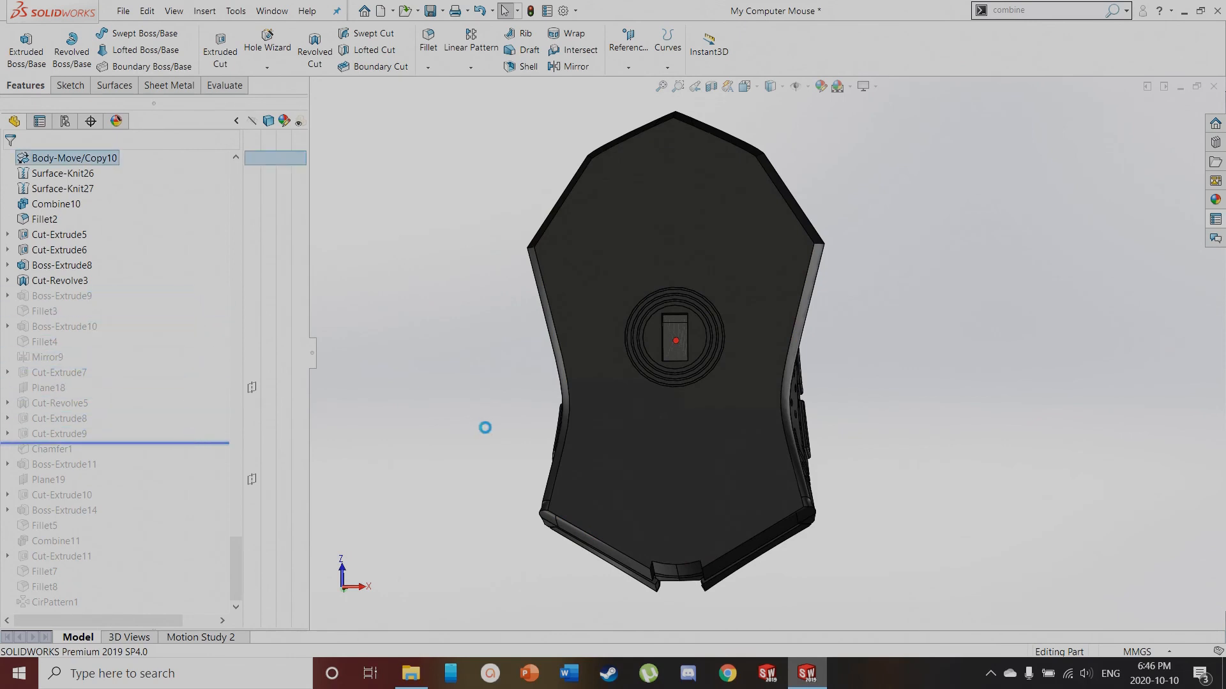
mouse_move(664, 371)
middle_down()
mouse_move(739, 379)
mouse_move(679, 383)
middle_up()
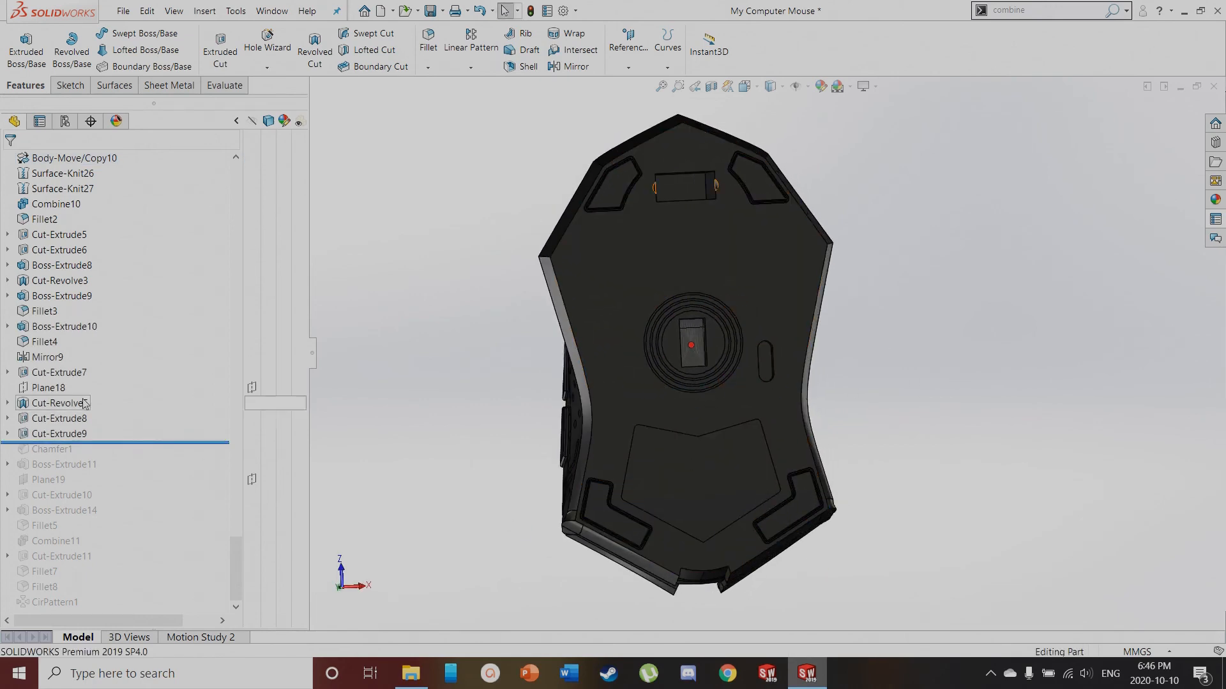
Roll the history forward from Chamfer1 through Combine11, inspecting the slotted switch and the rest of the underside
drag(114, 440, 114, 476)
scroll(769, 377, down, 3)
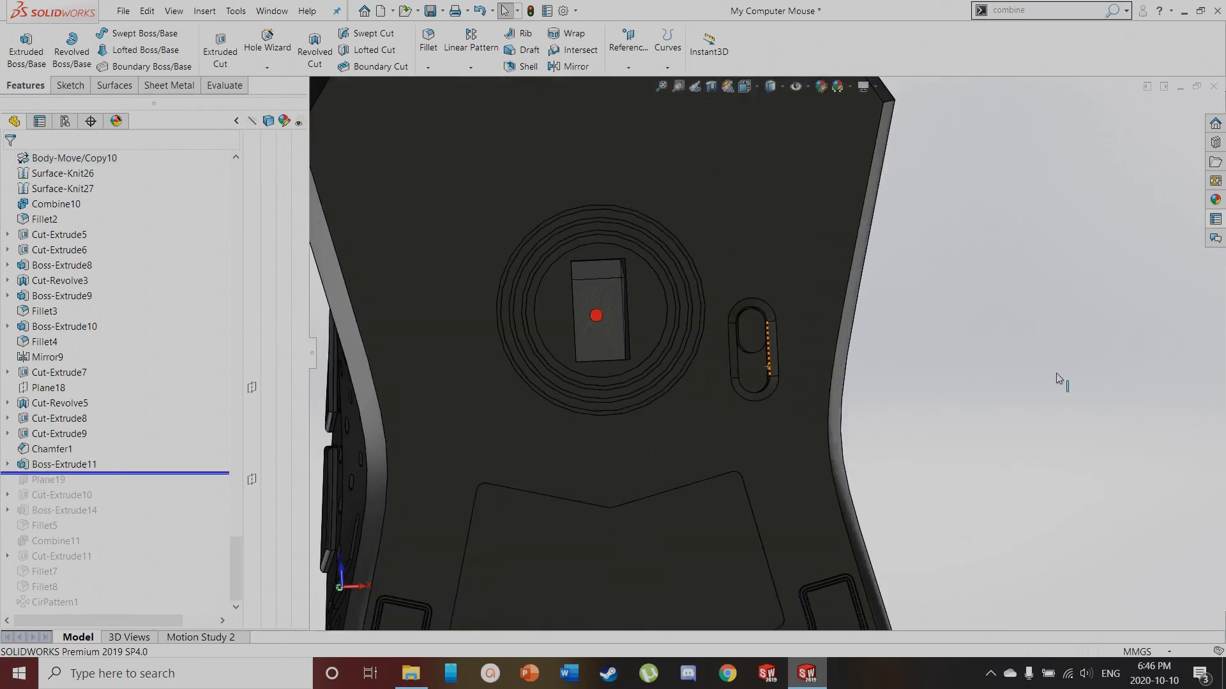
drag(73, 472, 70, 551)
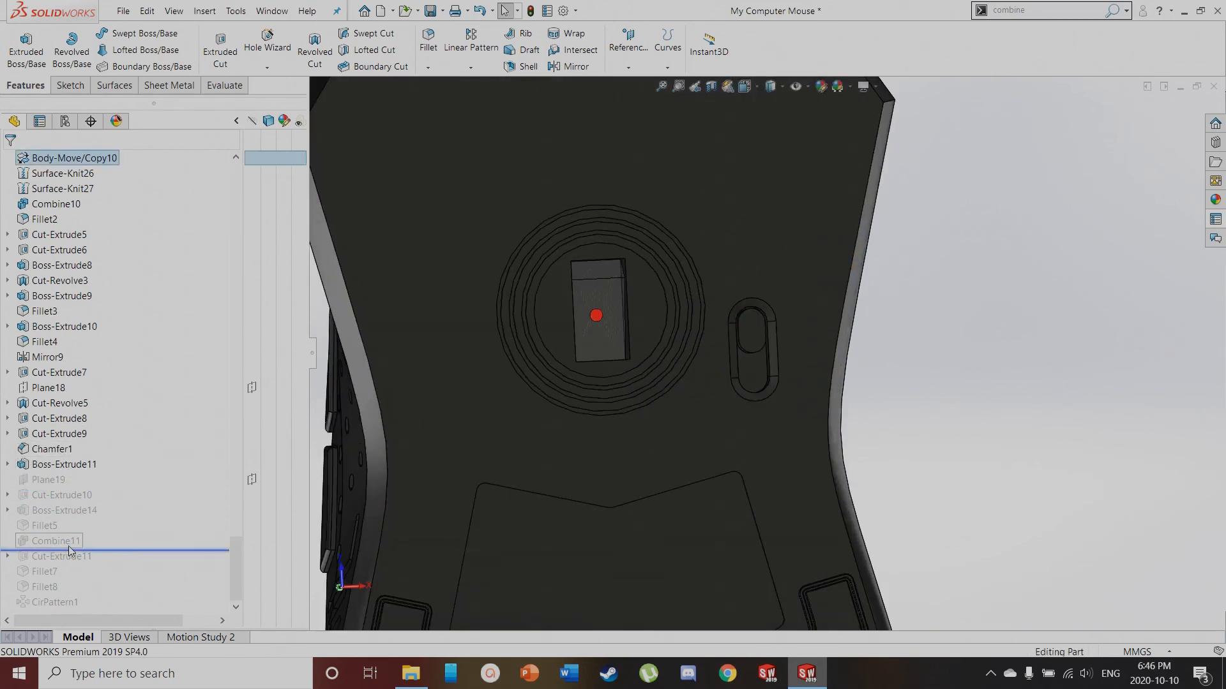
scroll(760, 418, up, 4)
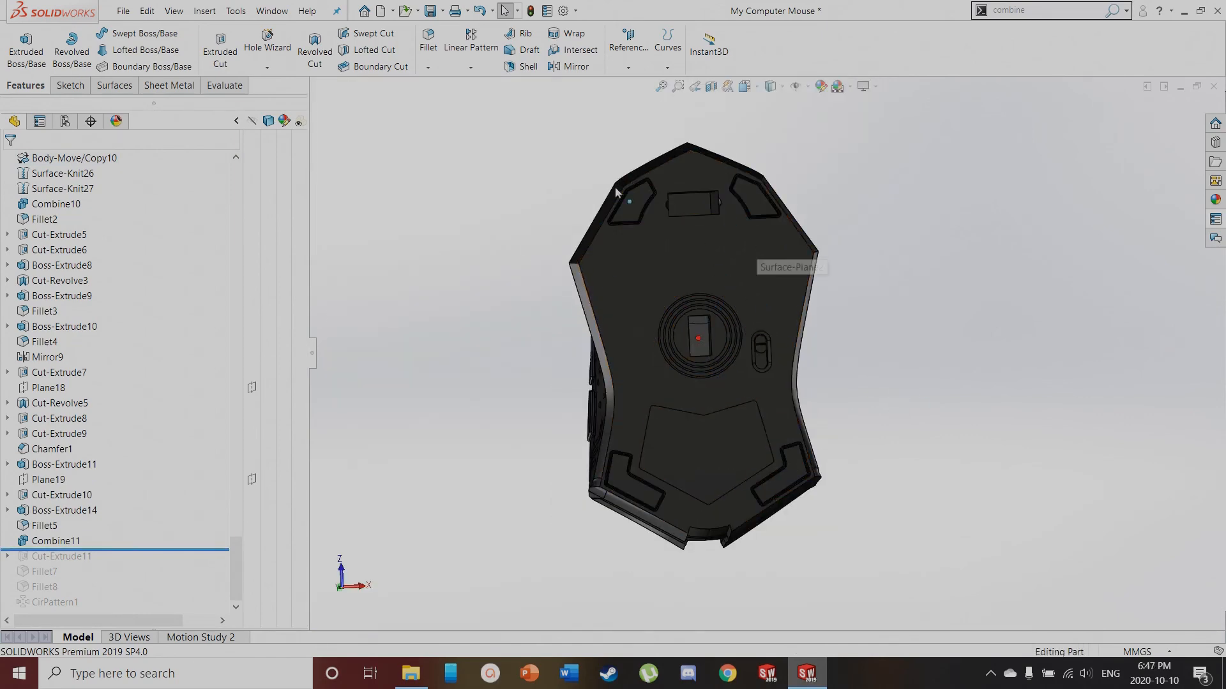
scroll(700, 287, down, 2)
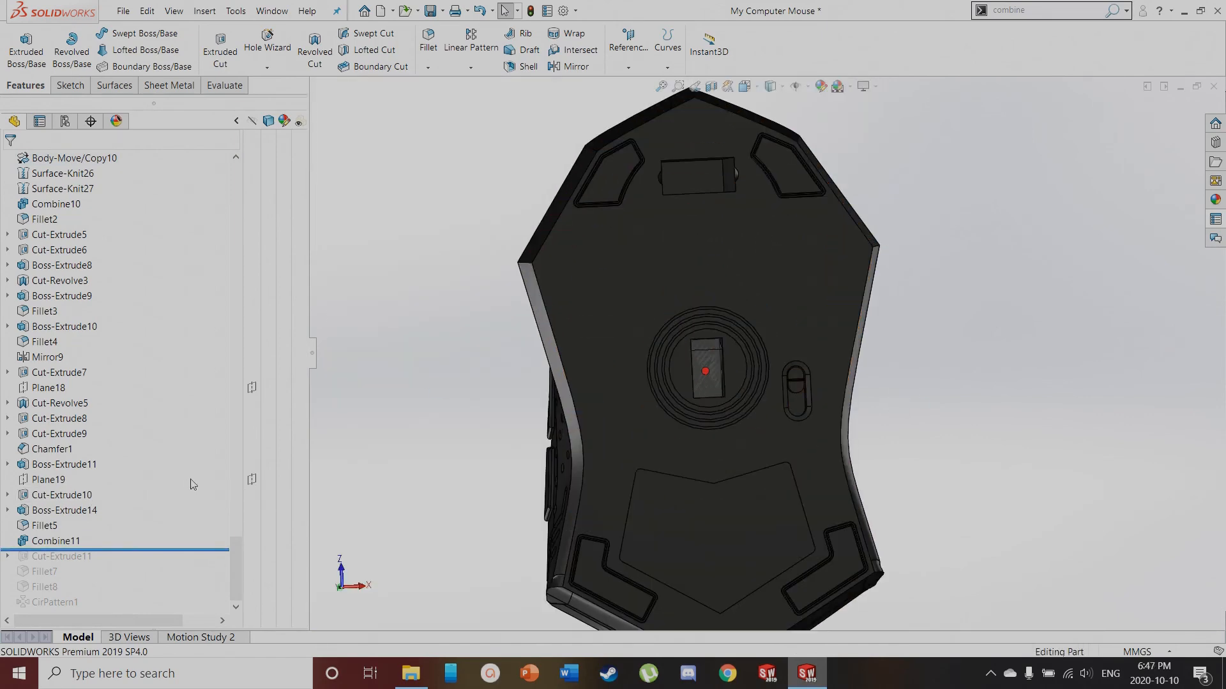
Turn the mouse upright to its side and create a section view through the Right Plane
middle_drag(482, 426, 694, 365)
scroll(694, 363, up, 3)
scroll(501, 456, down, 2)
middle_drag(501, 457, 503, 379)
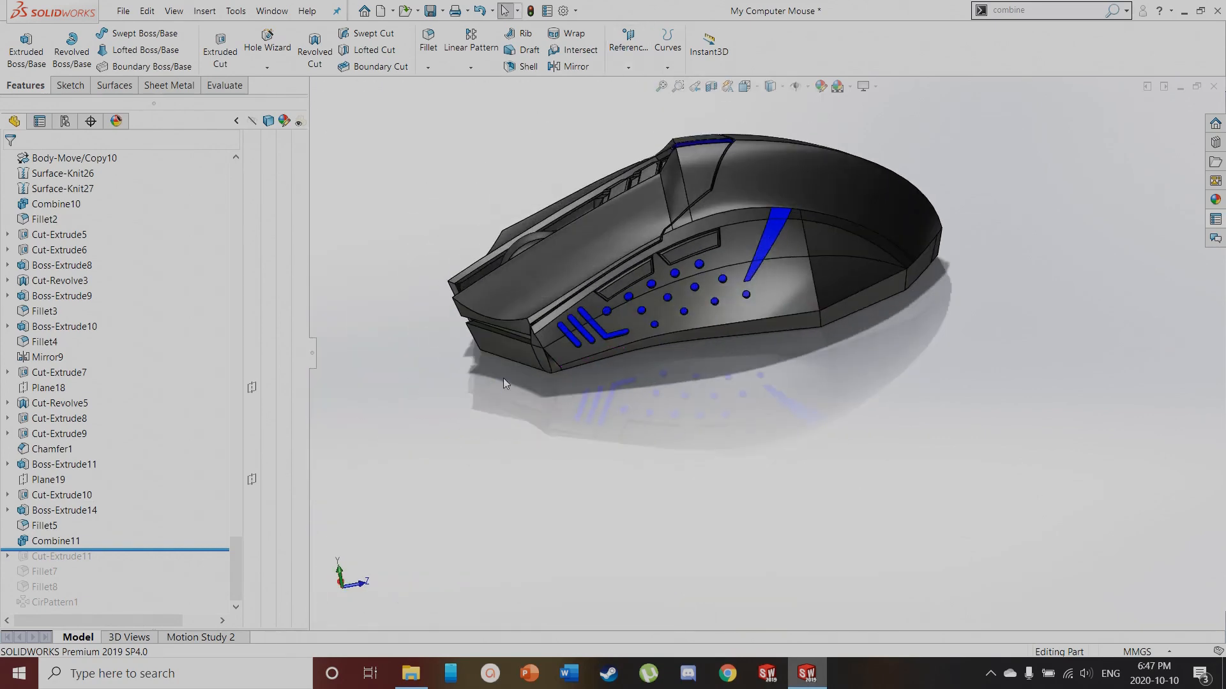
click(711, 88)
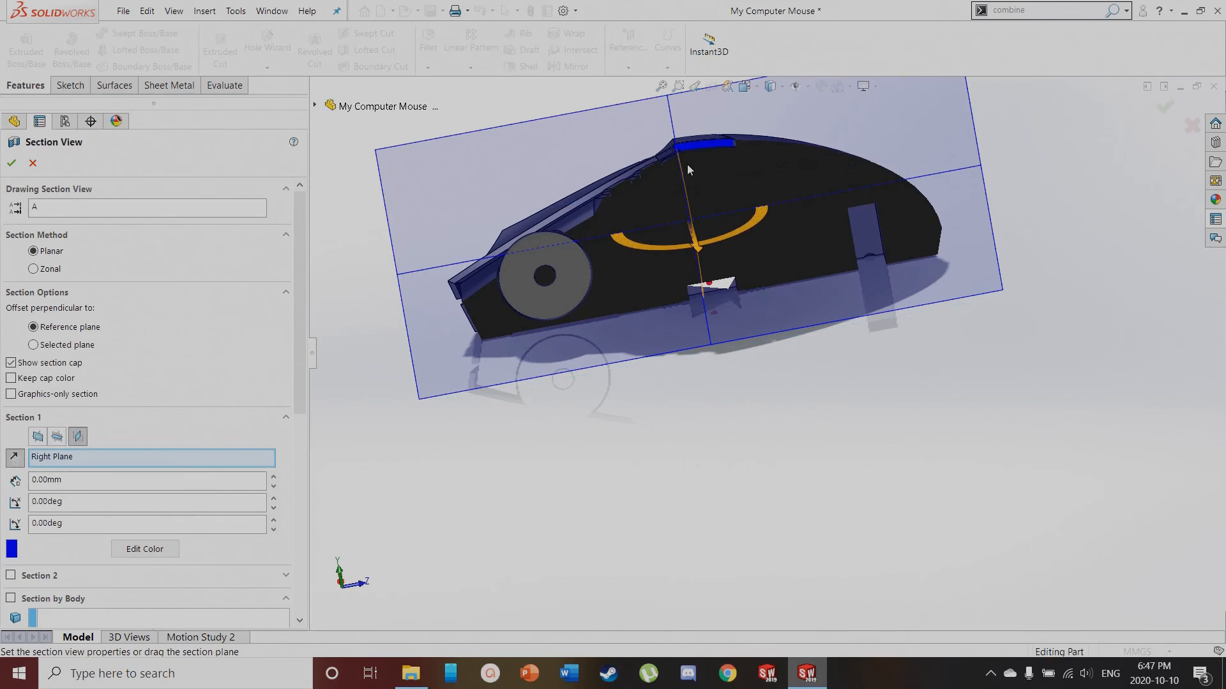
click(11, 163)
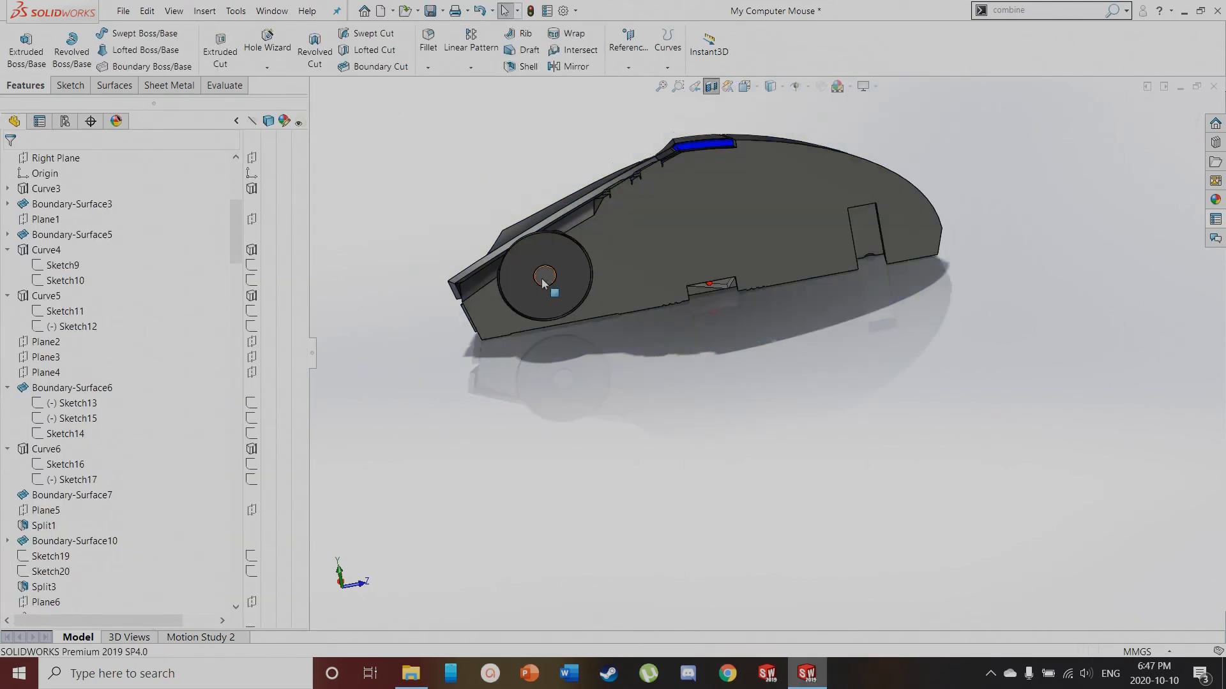
Roll the history forward through Cut-Extrude11, Fillet7 and Fillet8, and inspect the rounded notch in the sectioned scroll wheel
scroll(544, 280, down, 5)
drag(235, 231, 241, 598)
drag(71, 550, 73, 561)
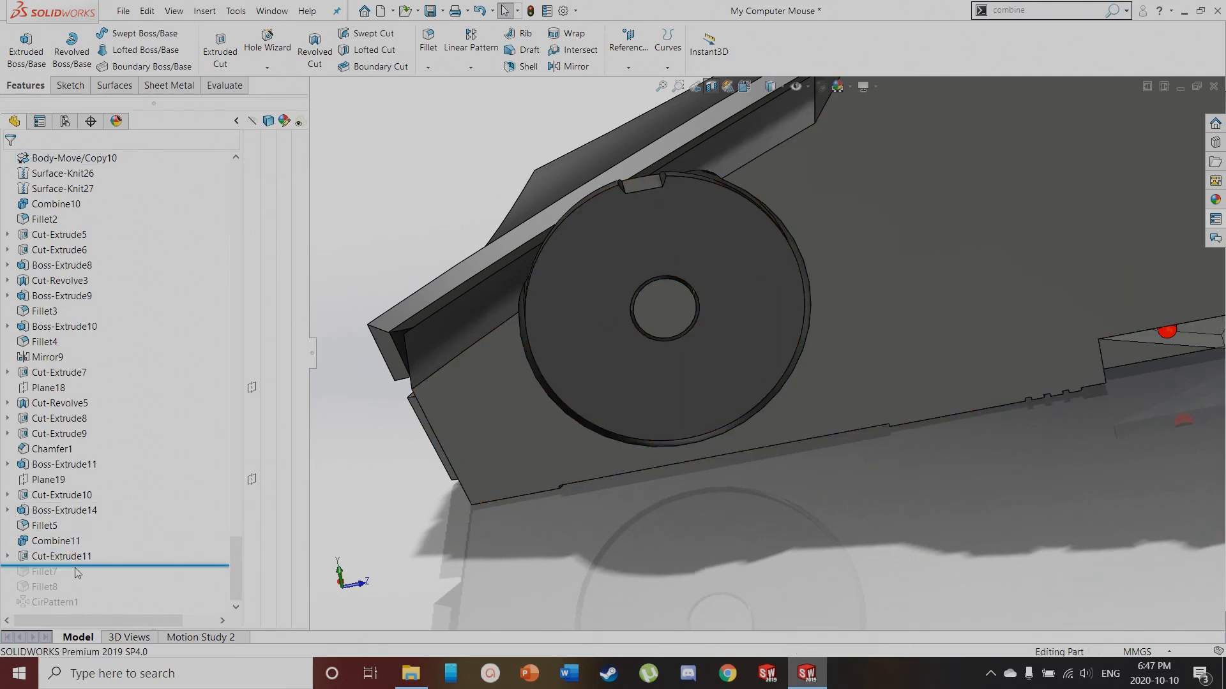
drag(76, 573, 81, 589)
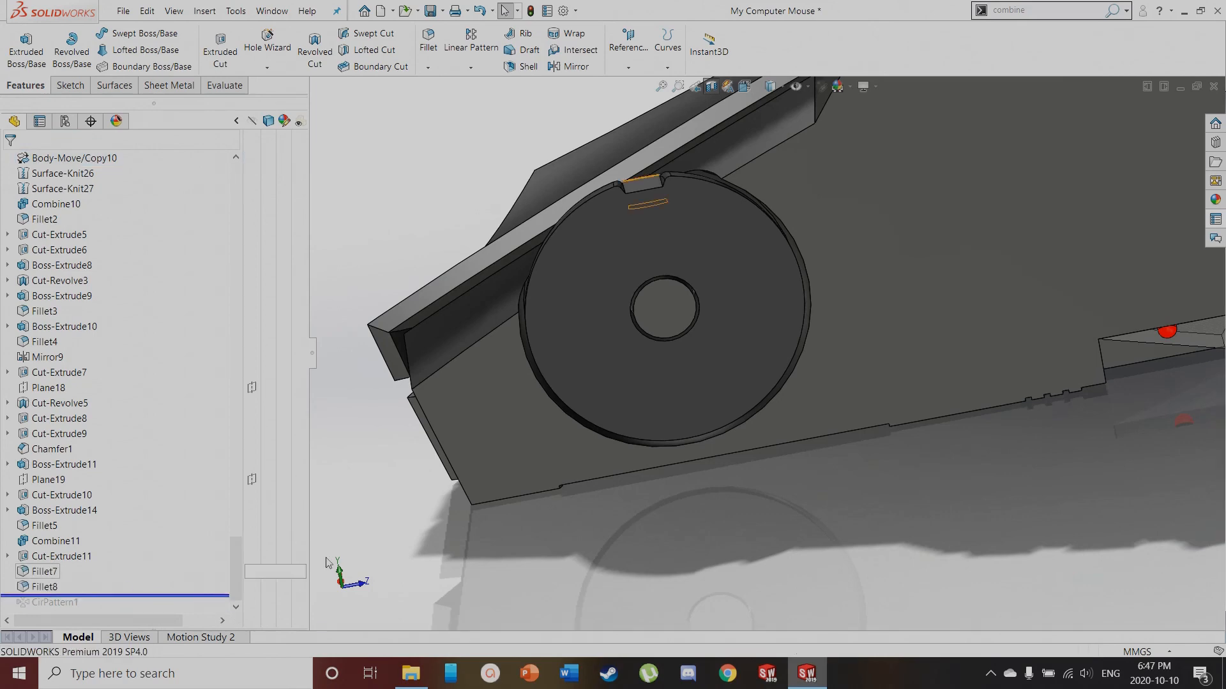
scroll(617, 281, down, 4)
middle_drag(636, 262, 643, 304)
scroll(587, 345, up, 5)
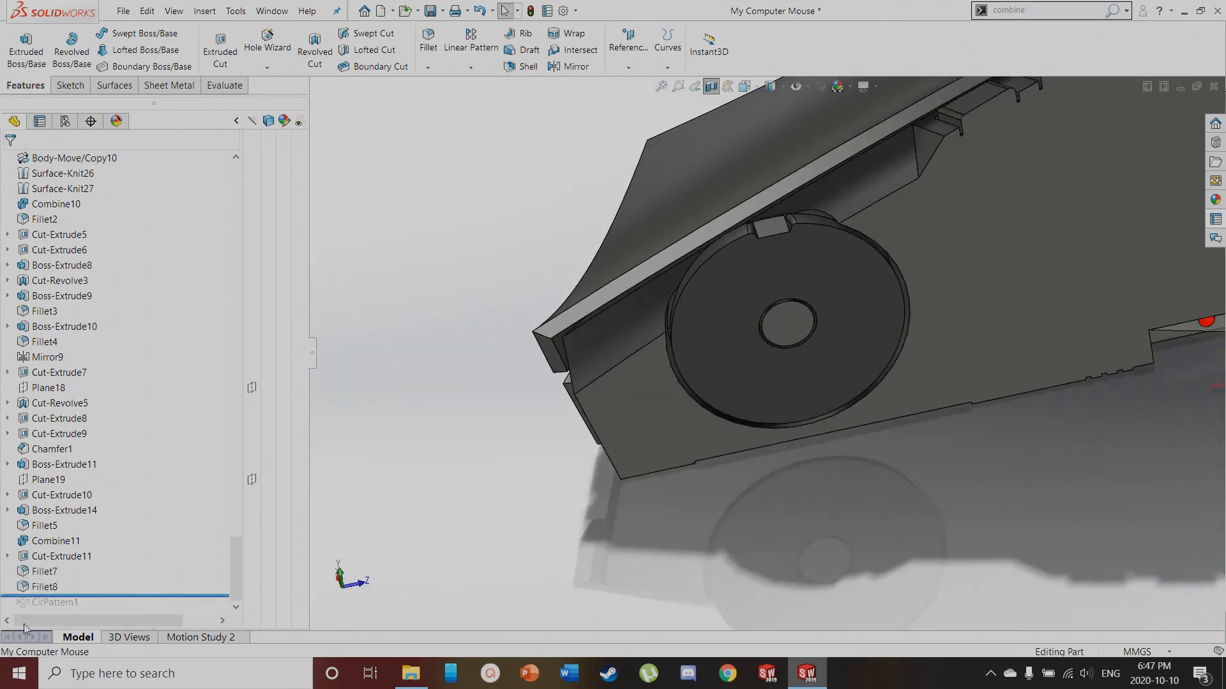
Roll the history forward through CirPattern1 to repeat the notch around the scroll wheel, and turn off the section view
drag(51, 605, 49, 614)
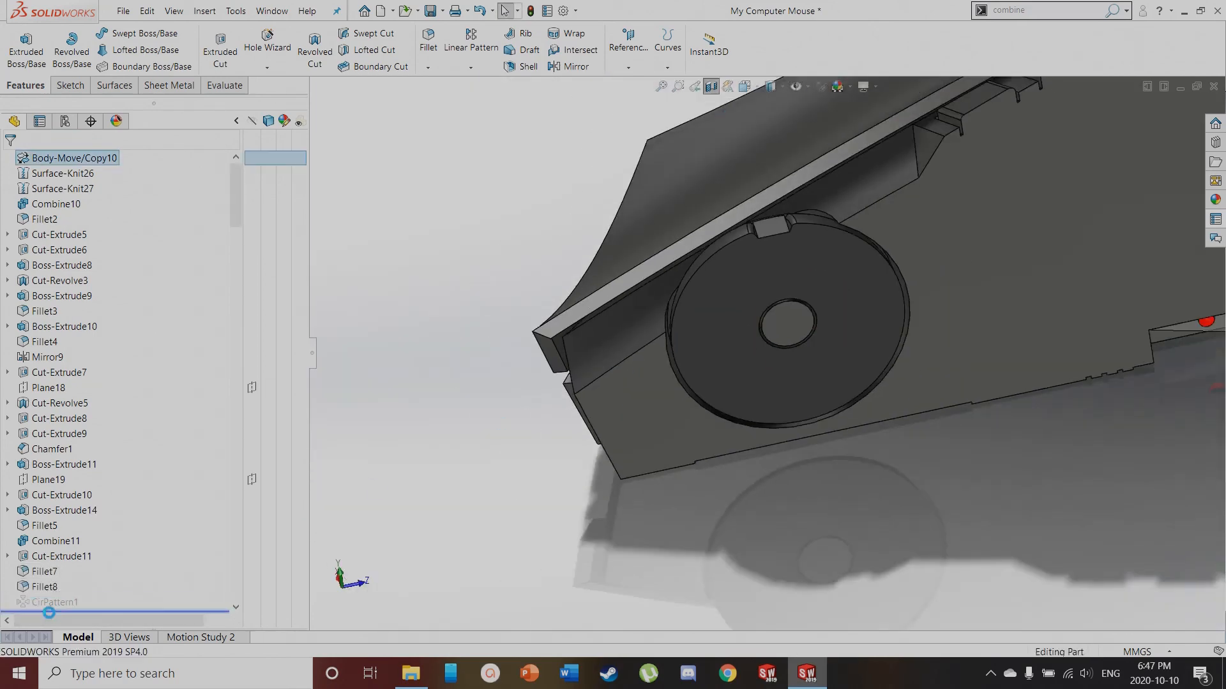
middle_drag(779, 421, 827, 508)
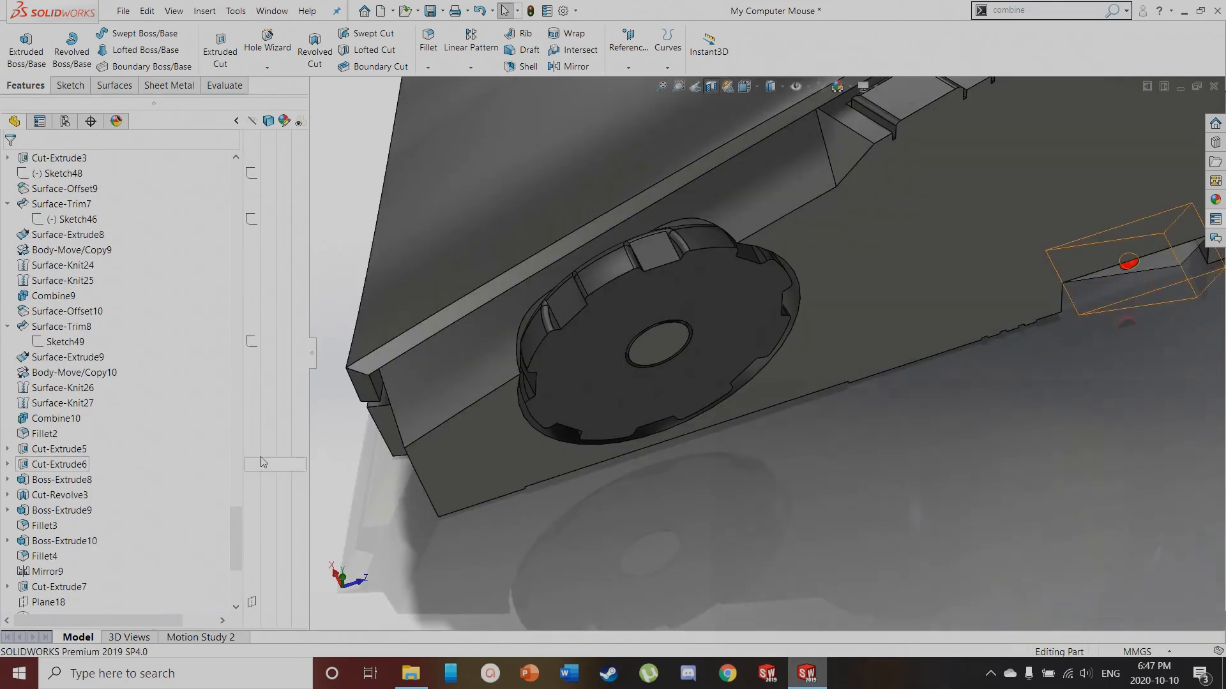
click(712, 88)
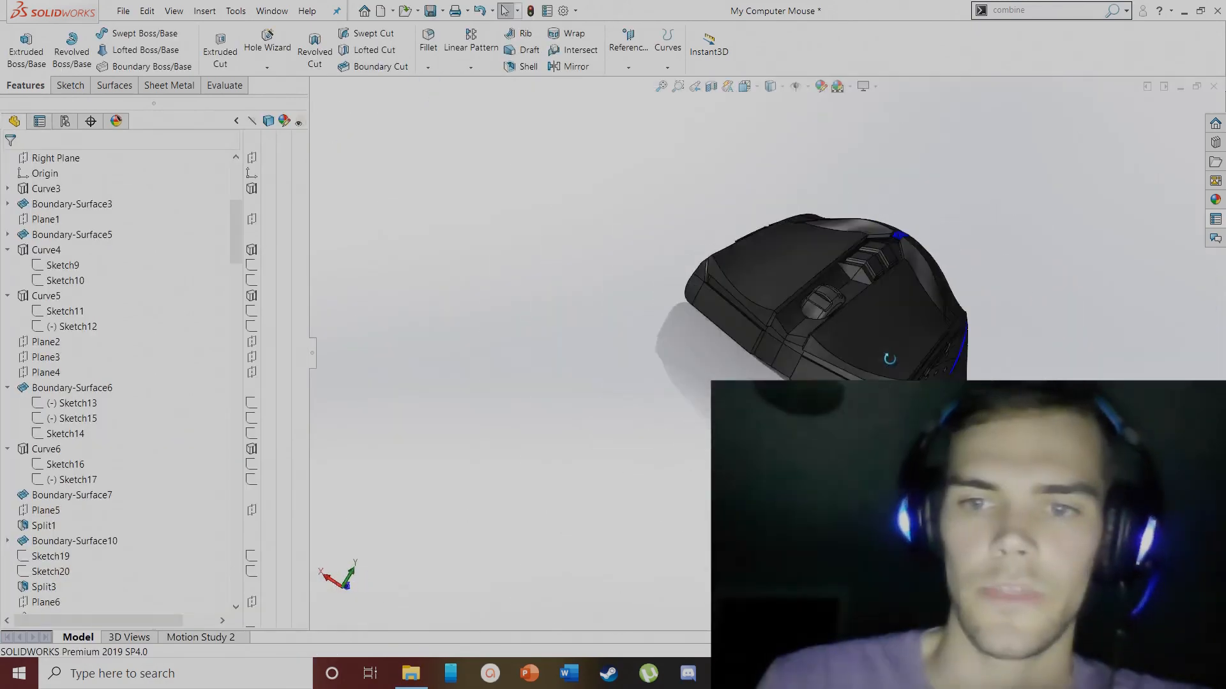
Examine the completed mouse from several angles, including the notched scroll wheel and the buttons behind it
middle_drag(889, 358, 1002, 396)
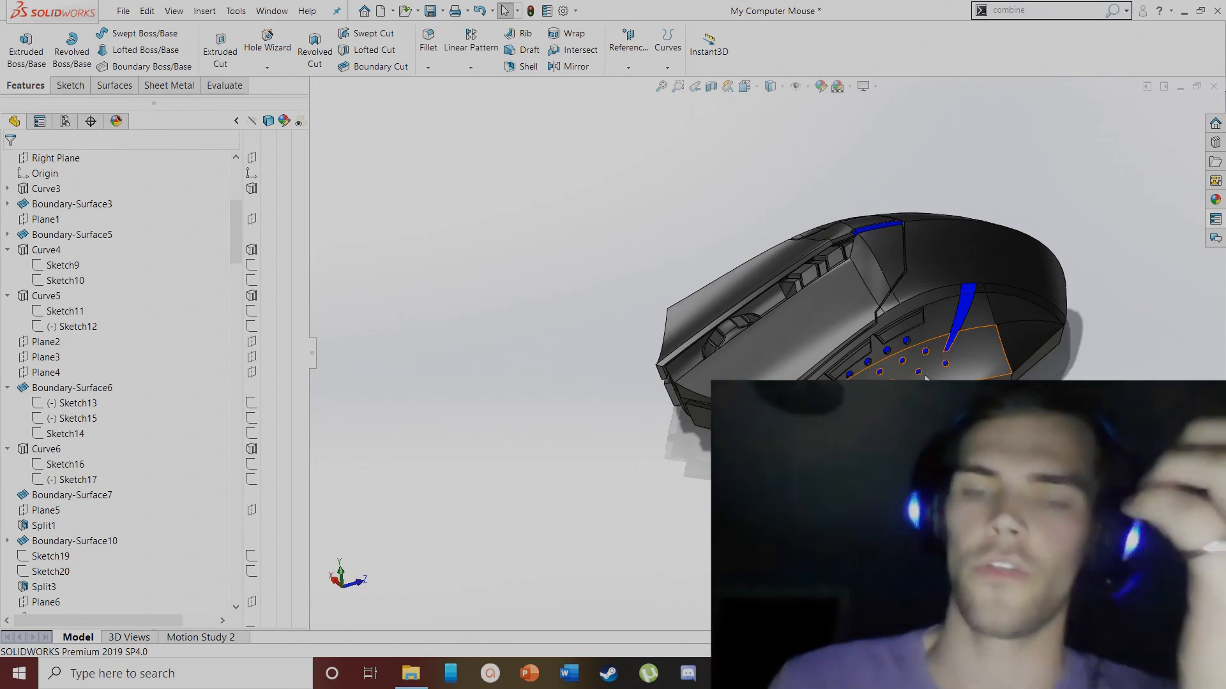
middle_drag(661, 441, 681, 432)
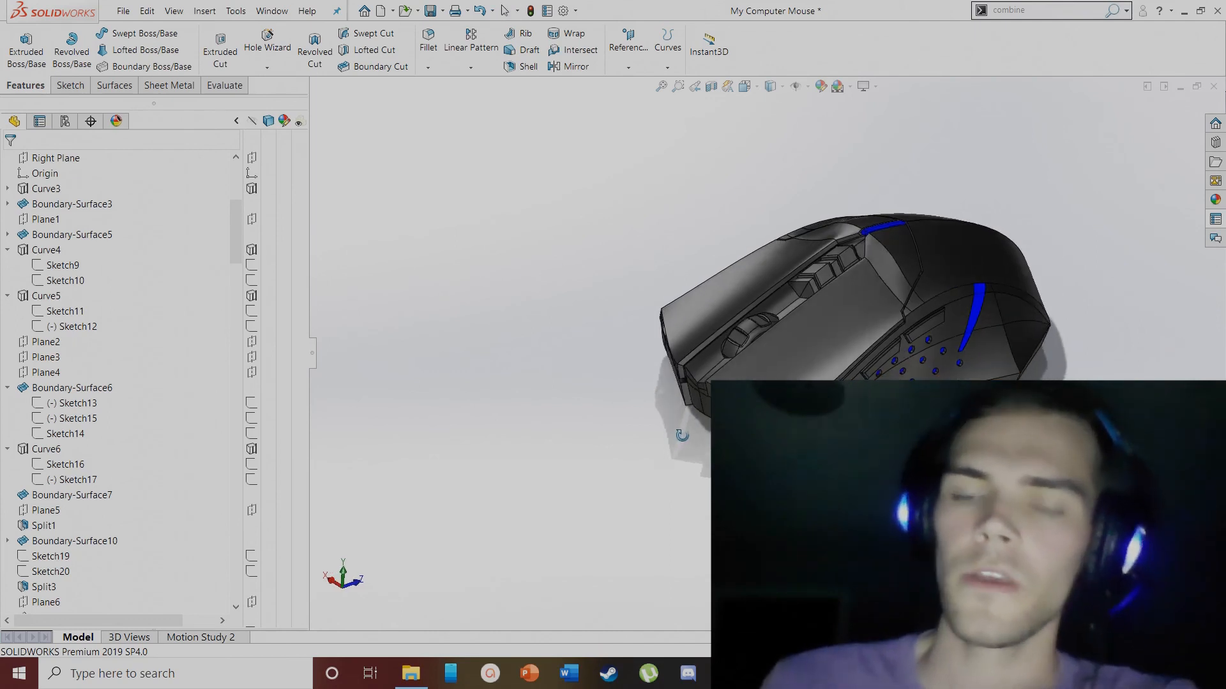
scroll(946, 285, up, 1)
scroll(947, 285, down, 3)
middle_drag(690, 582, 569, 557)
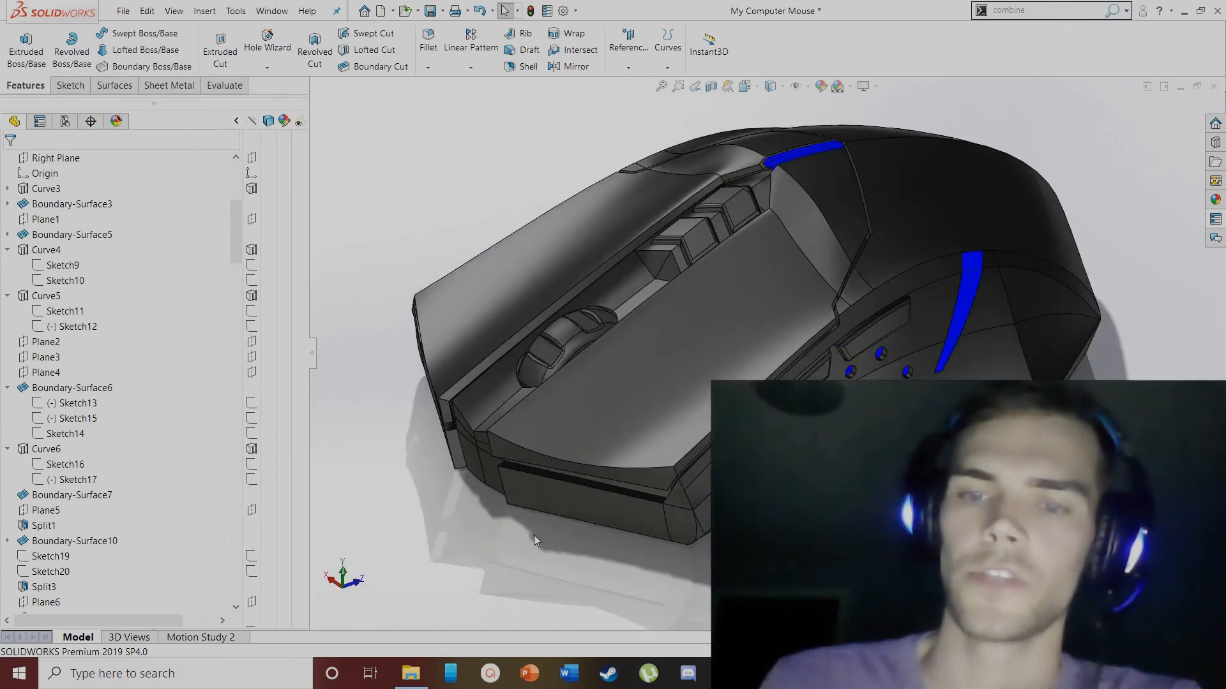